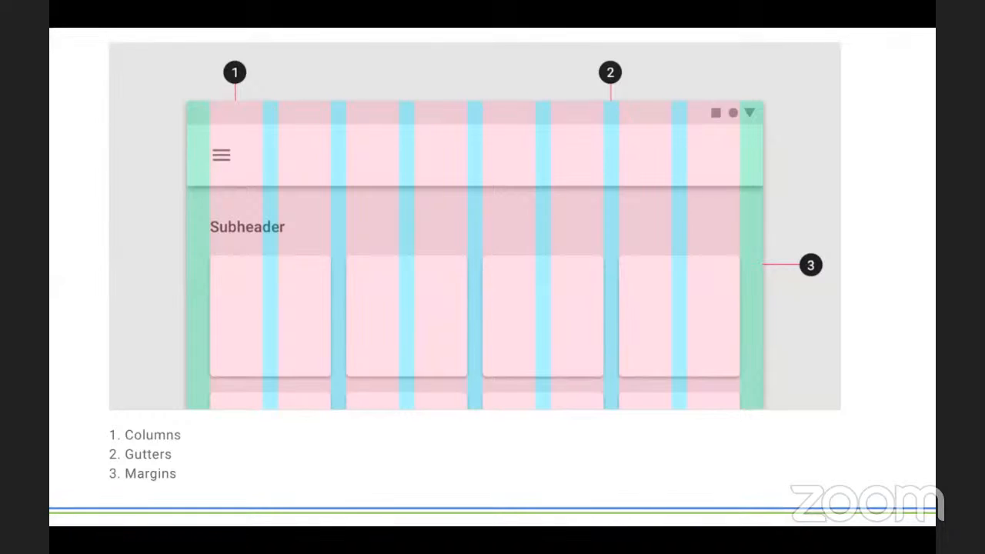
# - Peek at the column-count slide, return to the columns, gutters and margins slide, then switch to the desktop
pyautogui.press('Right')
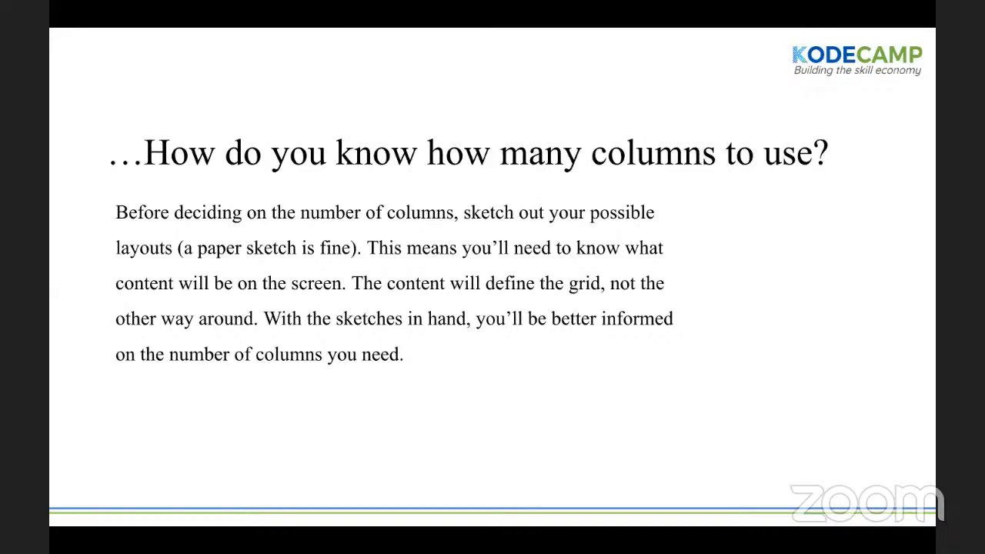
pyautogui.press('Left')
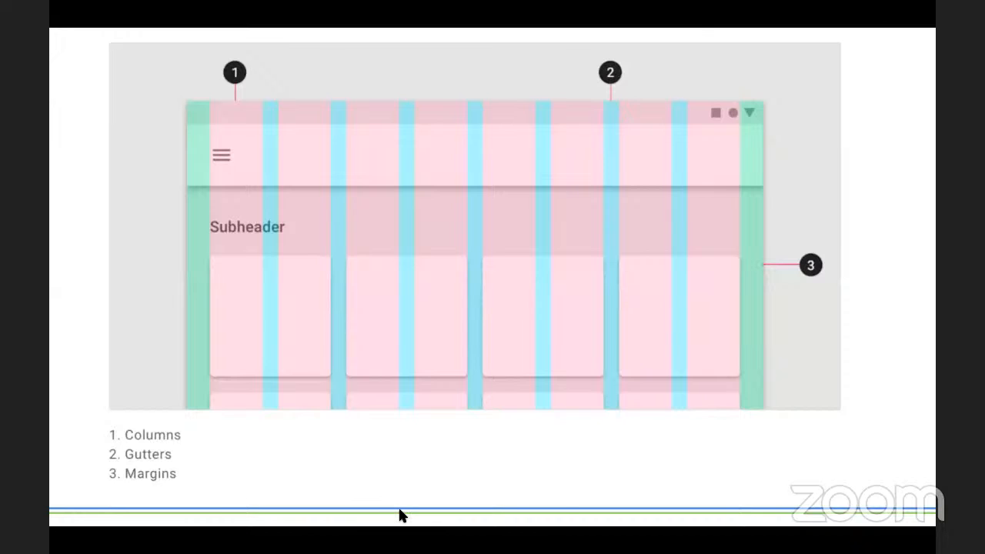
pyautogui.hotkey('ctrl', 'Left')
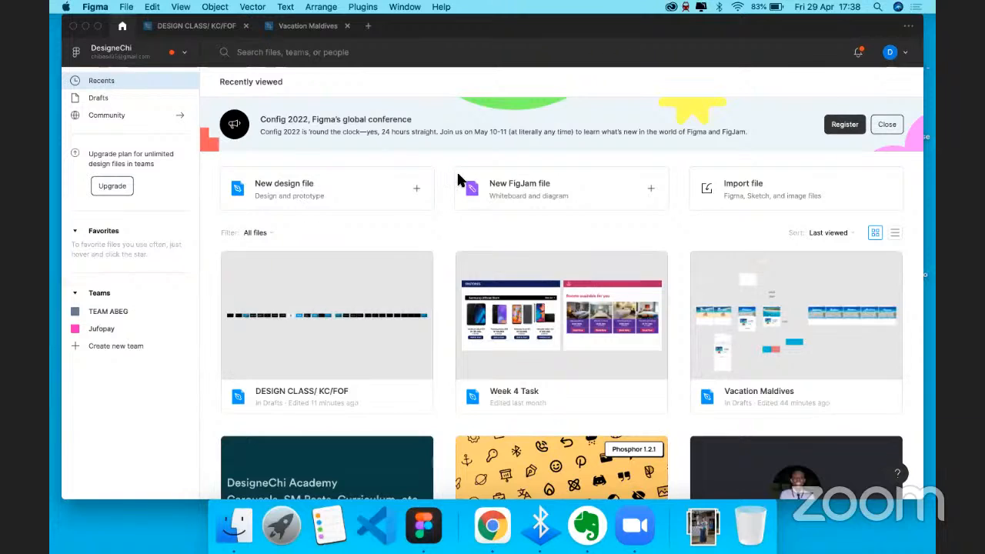
# - Create a new blank Figma design file from the file browser
pyautogui.click(327, 187)
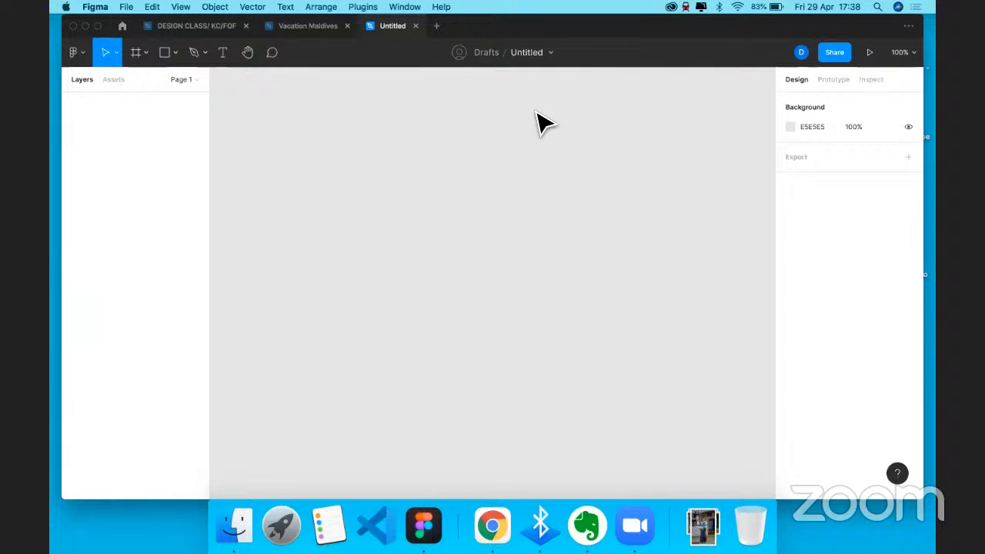
# - Replace the Untitled file name with 'Kodecamp Class'
pyautogui.click(496, 52)
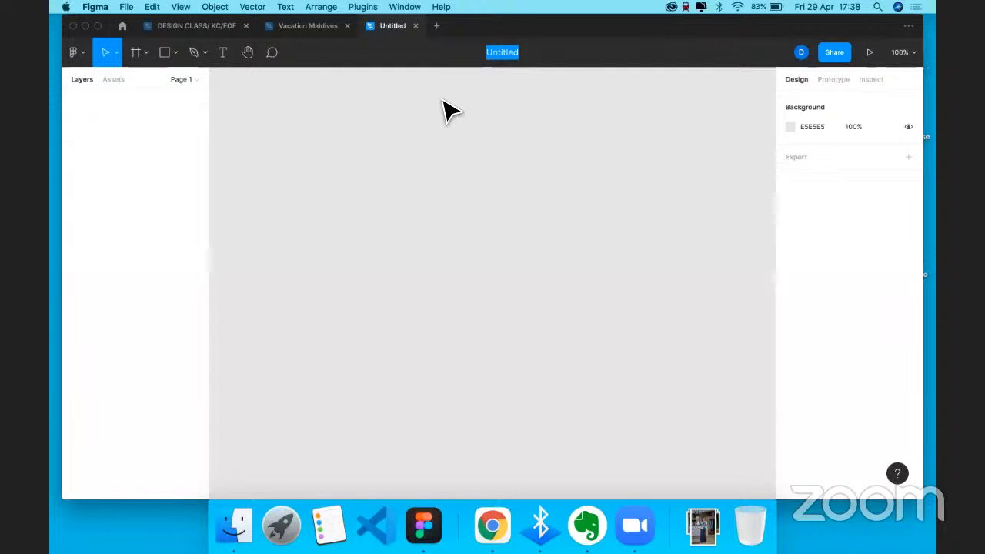
pyautogui.click(528, 56)
pyautogui.click(528, 56)
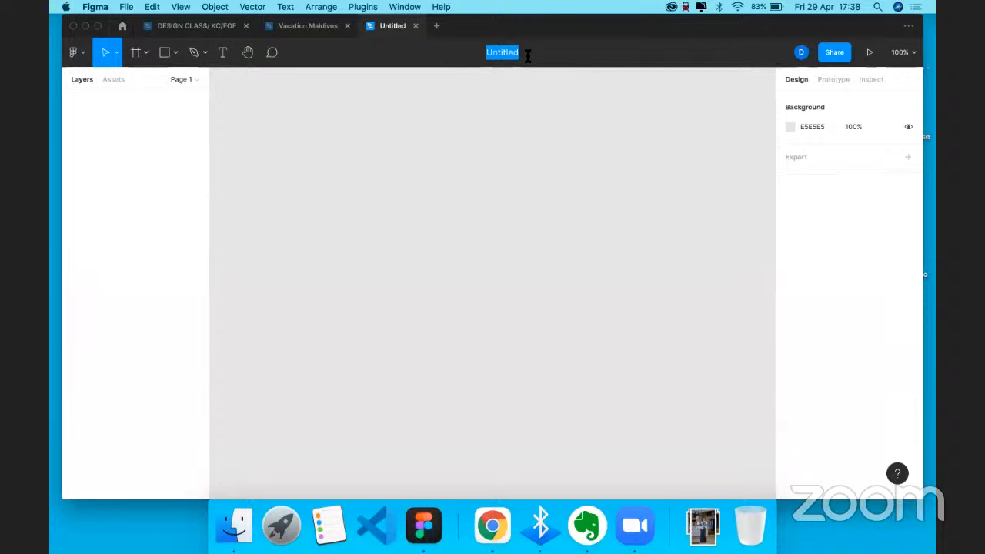
pyautogui.click(543, 123)
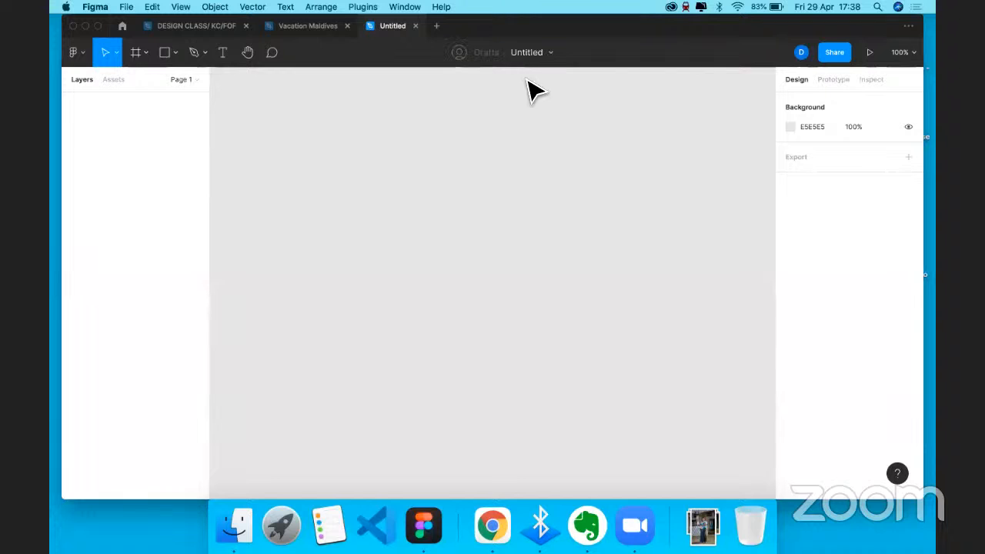
pyautogui.click(519, 51)
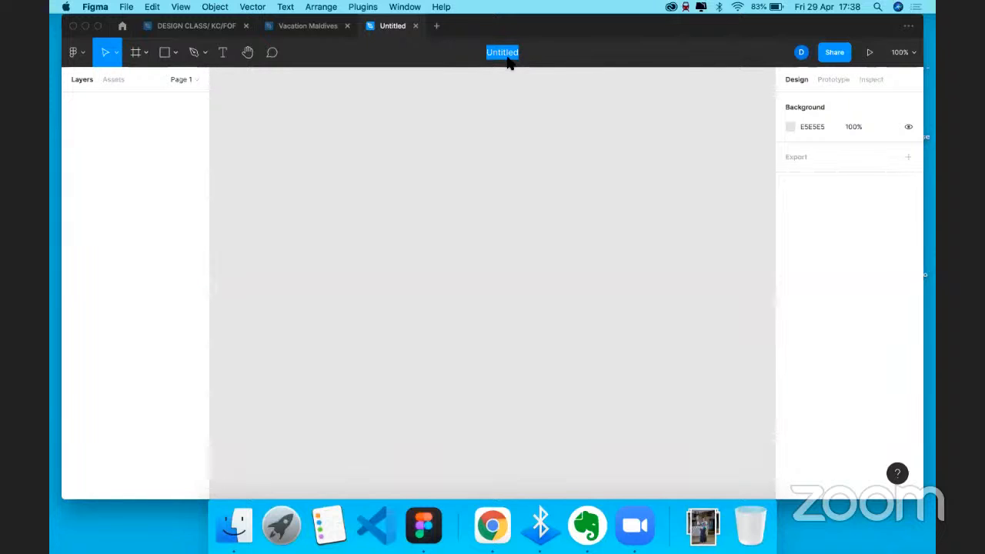
pyautogui.write('Ko')
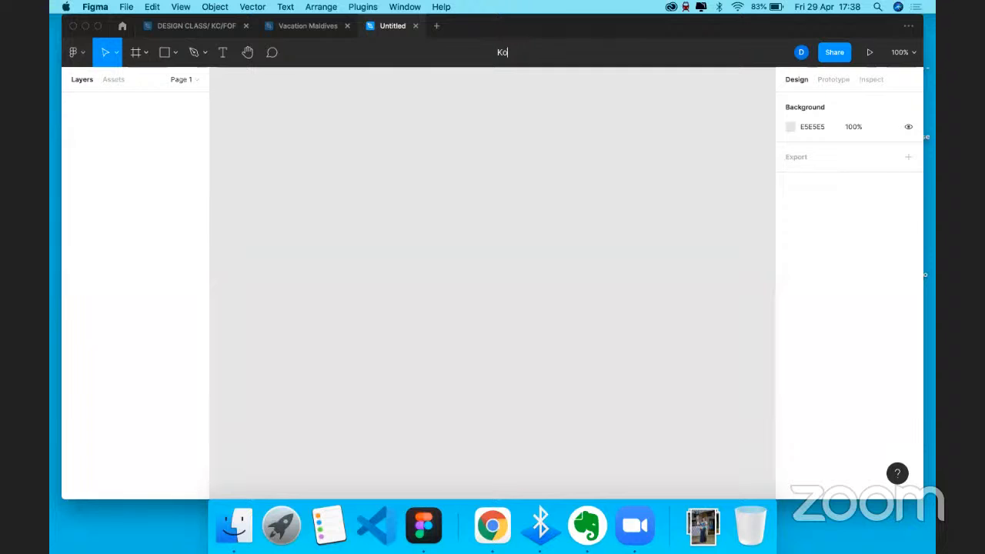
pyautogui.write('decamp Class')
# - Confirm the Kodecamp Class name and switch to the Frame drawing tool
pyautogui.press('Return')
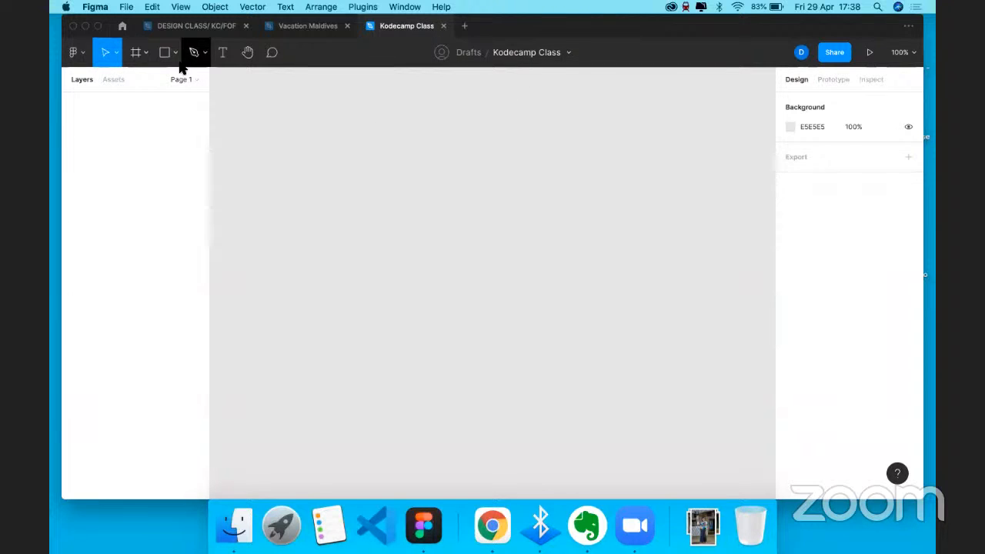
pyautogui.click(146, 53)
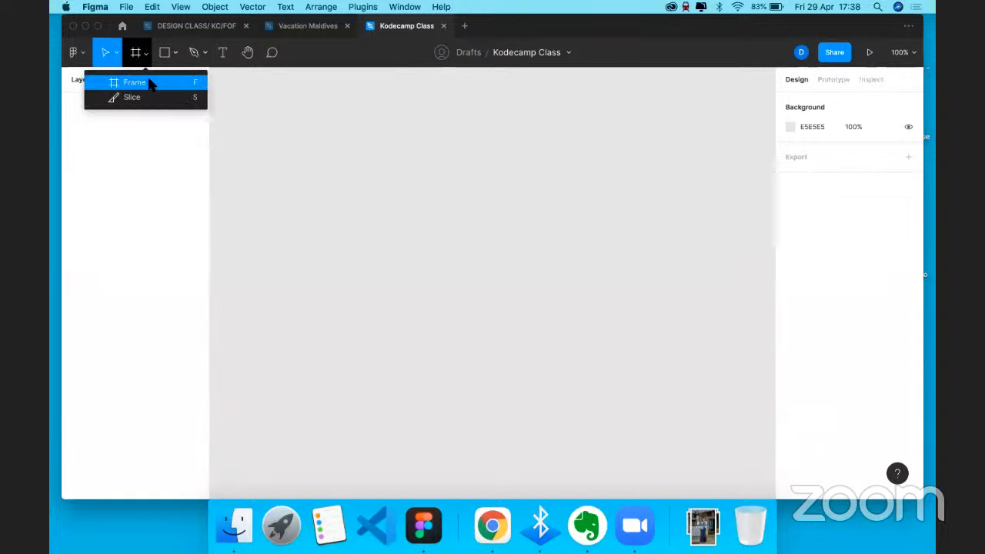
pyautogui.click(151, 82)
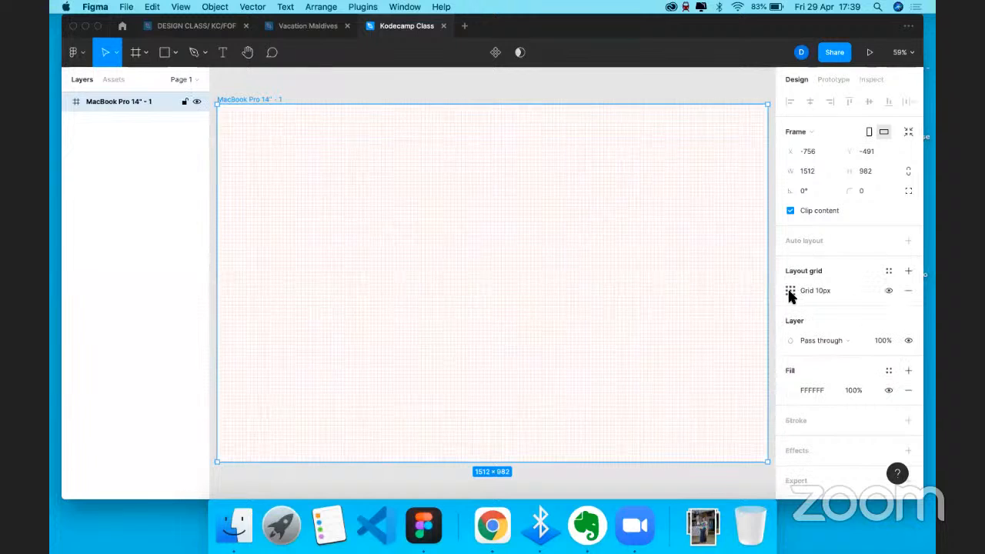
# - Set the frame's layout grid type to Columns after briefly trying Rows
pyautogui.click(658, 293)
pyautogui.click(660, 306)
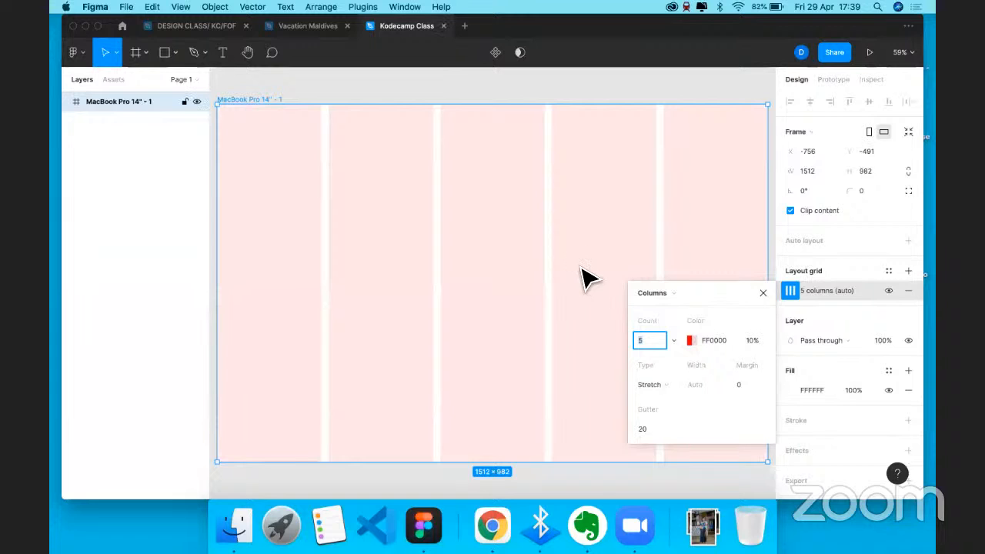
pyautogui.click(674, 294)
pyautogui.click(655, 308)
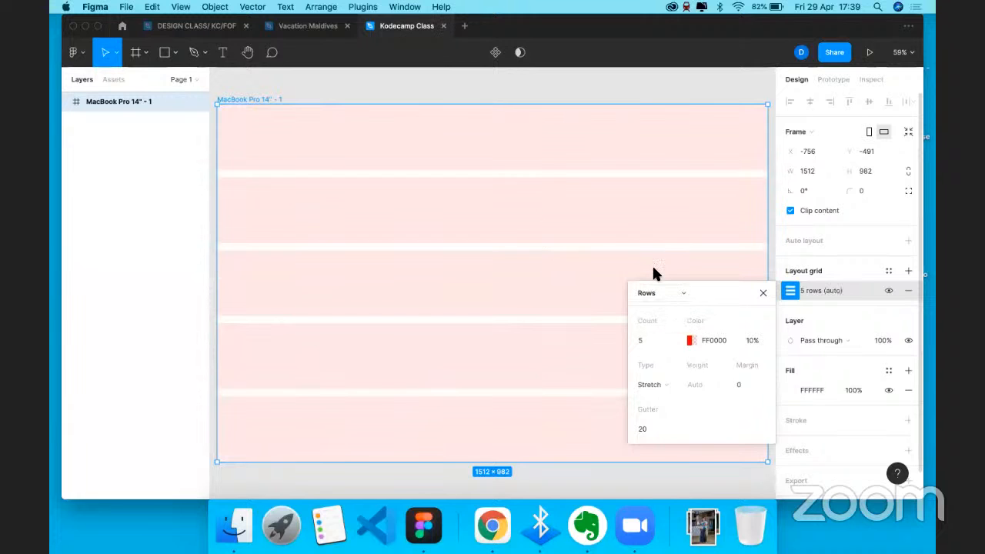
pyautogui.click(659, 292)
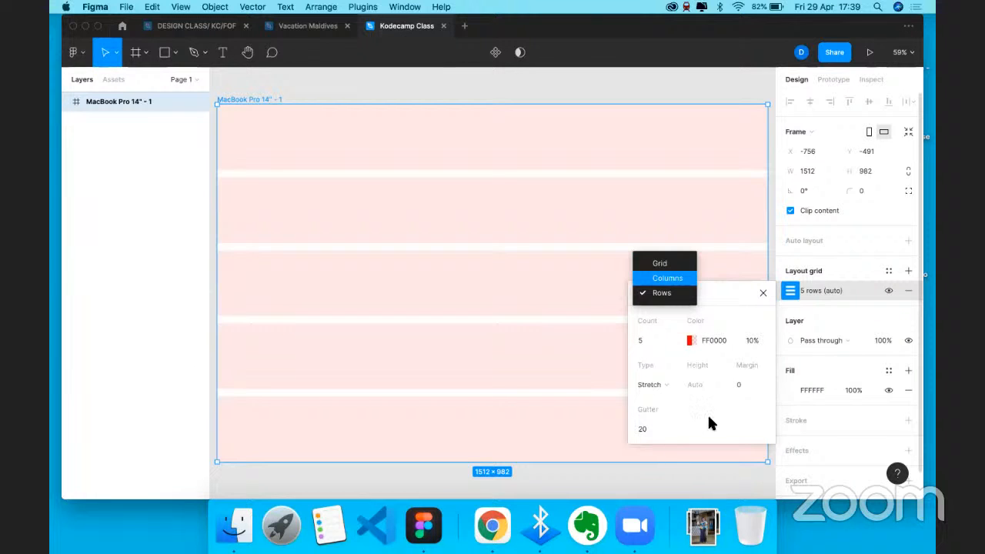
pyautogui.click(667, 279)
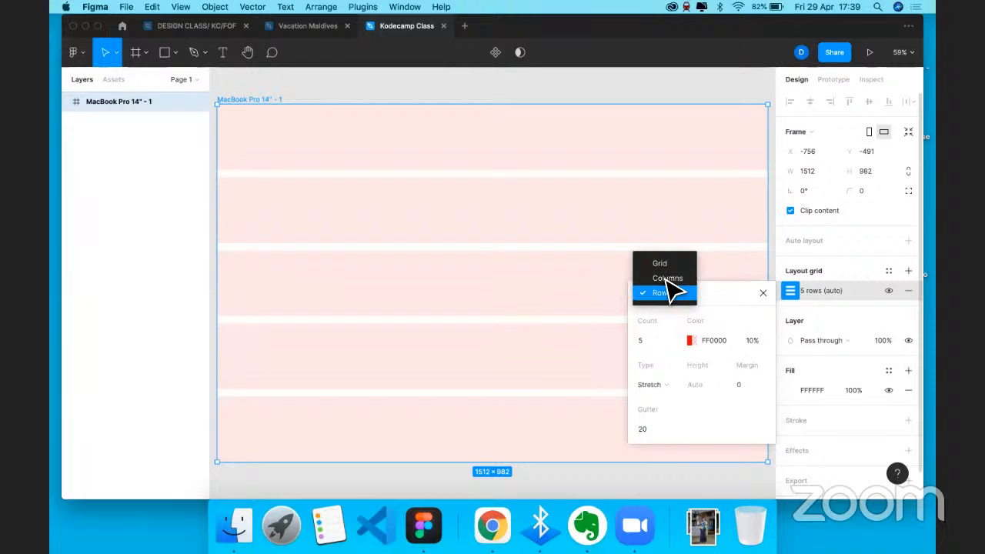
# - Set the column grid margin to 48px, trying 24 first, and close the grid settings
pyautogui.click(733, 386)
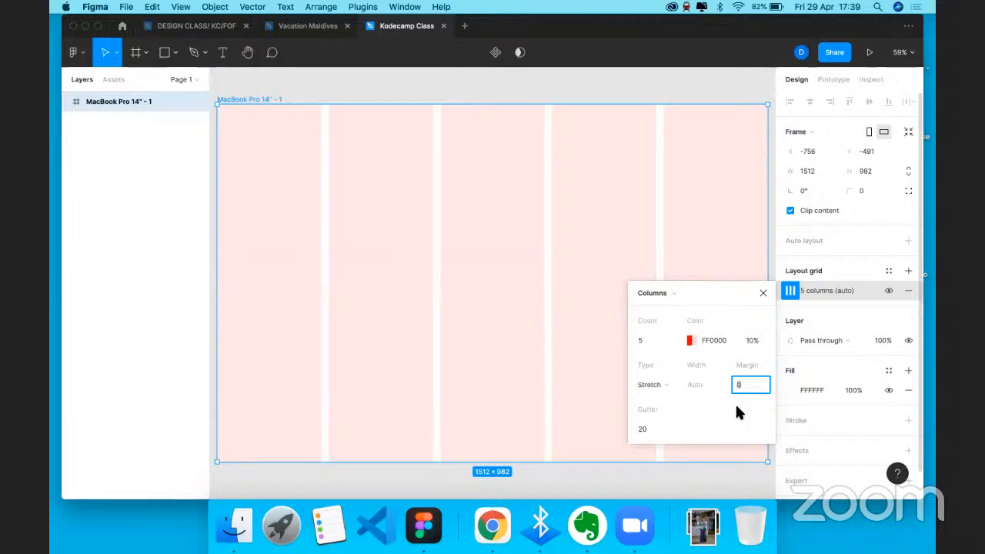
pyautogui.write('24')
pyautogui.press('Return')
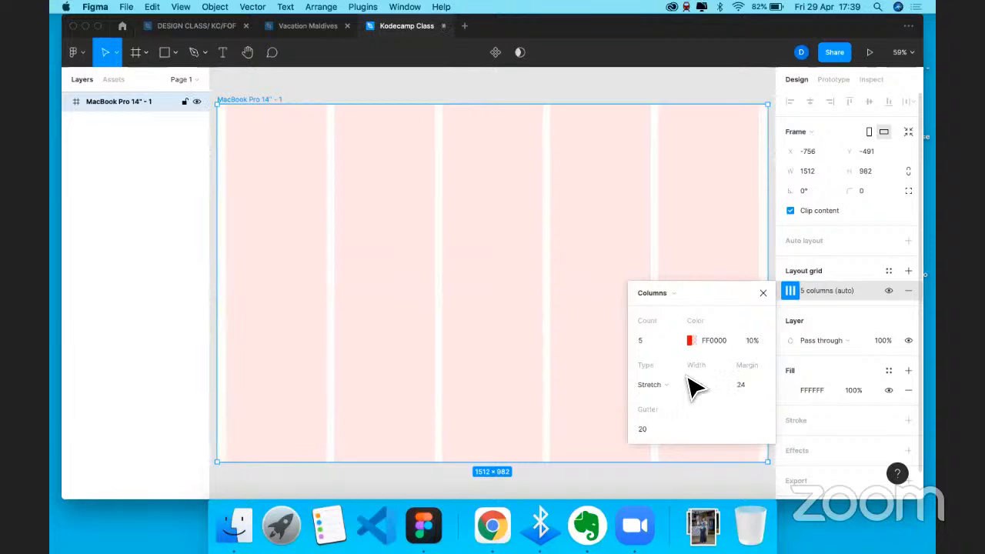
pyautogui.click(739, 385)
pyautogui.write('48')
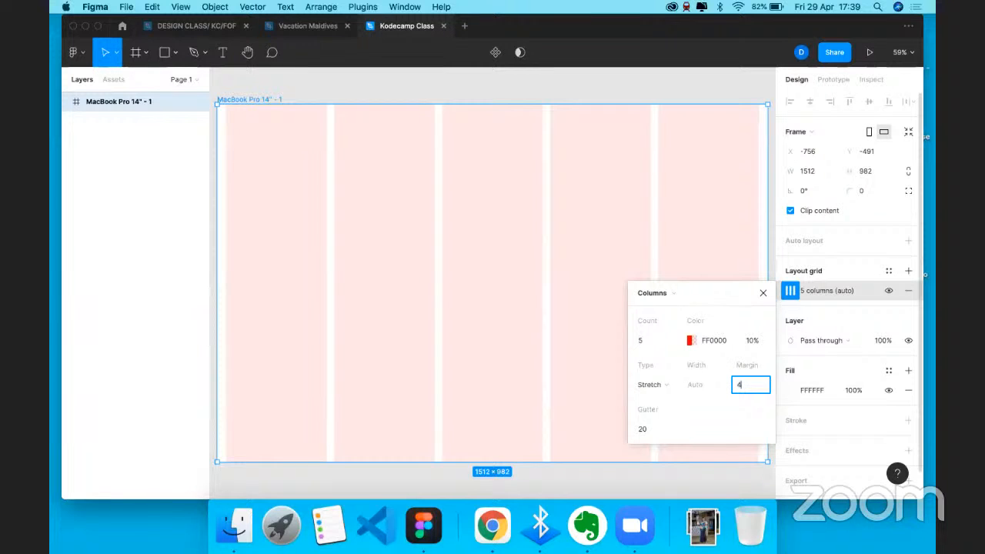
pyautogui.press('Return')
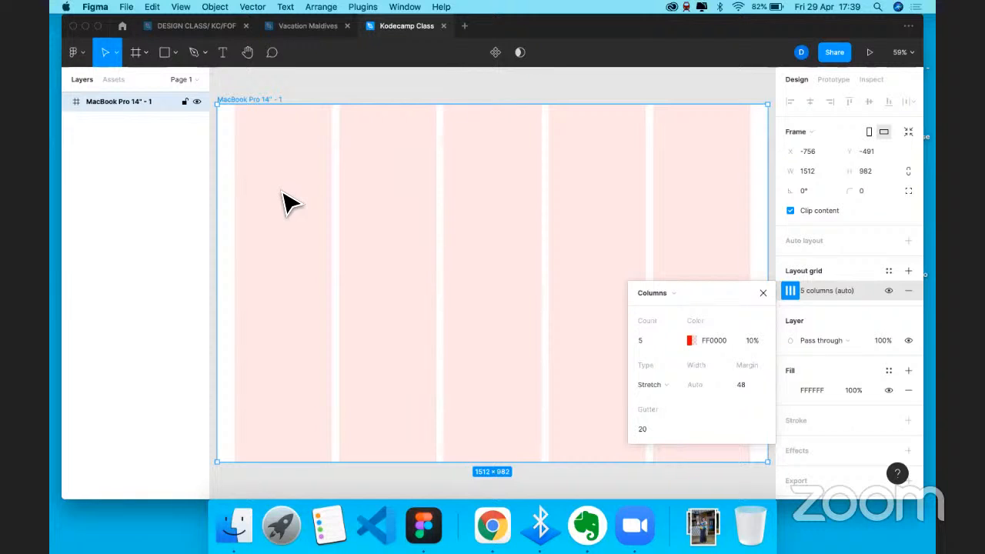
pyautogui.click(763, 292)
# - Delete the small frame that was created by accident
pyautogui.press('f')
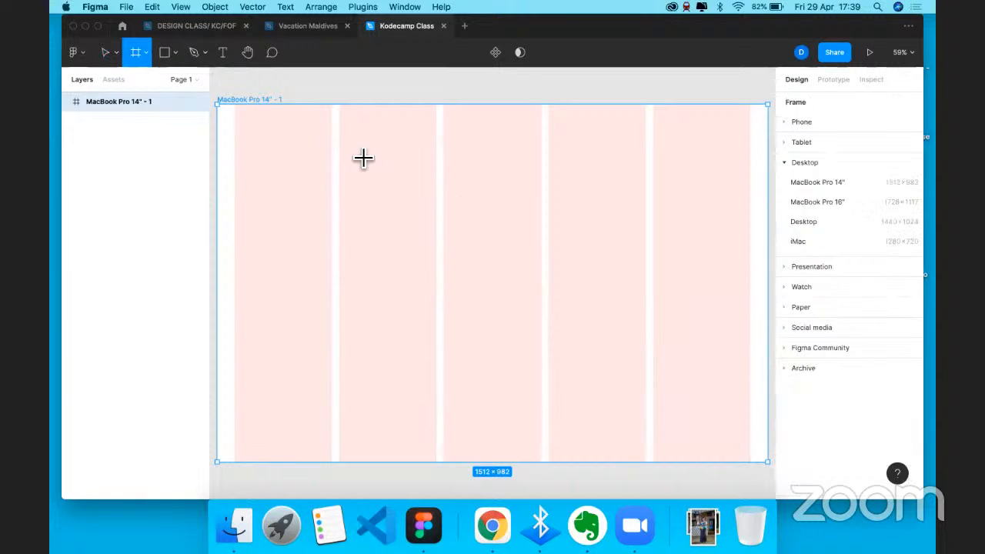
pyautogui.press('k')
pyautogui.press('f')
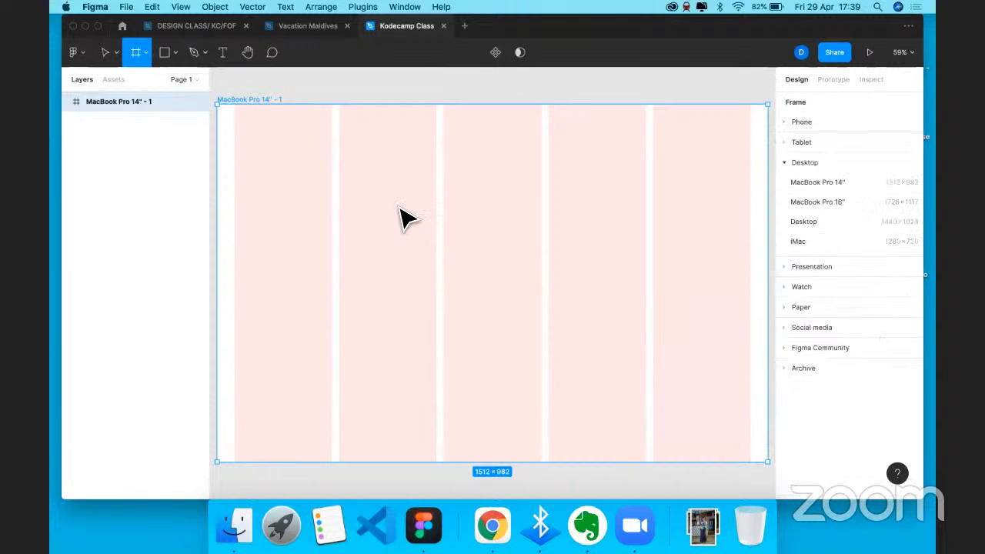
pyautogui.click(399, 216)
pyautogui.press('Delete')
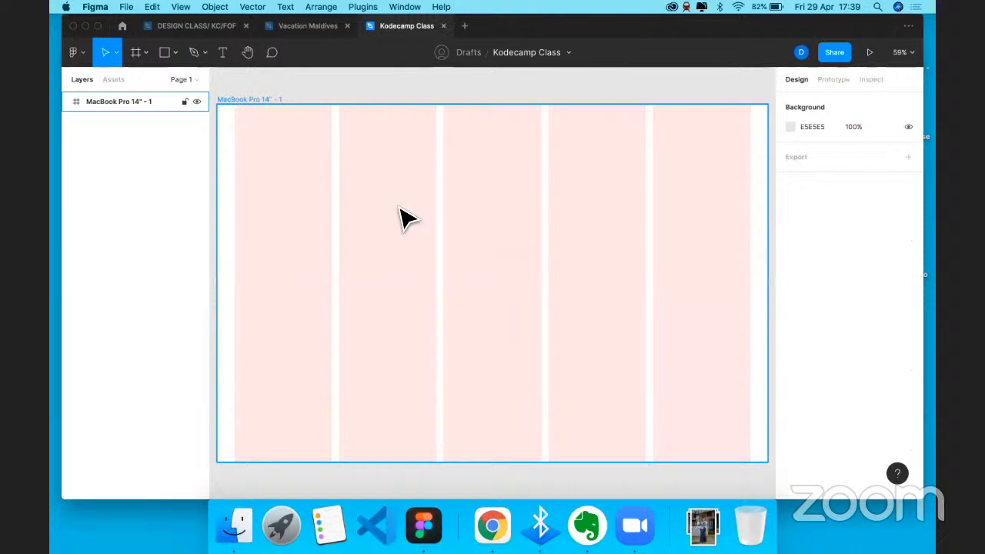
# - Draw Rectangle 1 at the frame's top-left, sized 267×308 within the first column
pyautogui.press('r')
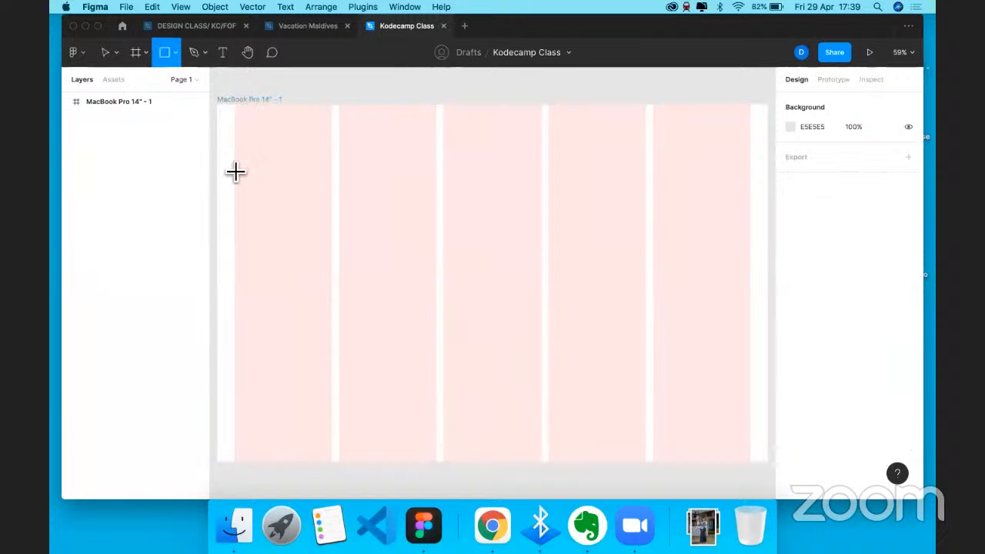
pyautogui.moveTo(235, 165); pyautogui.dragTo(305, 225)
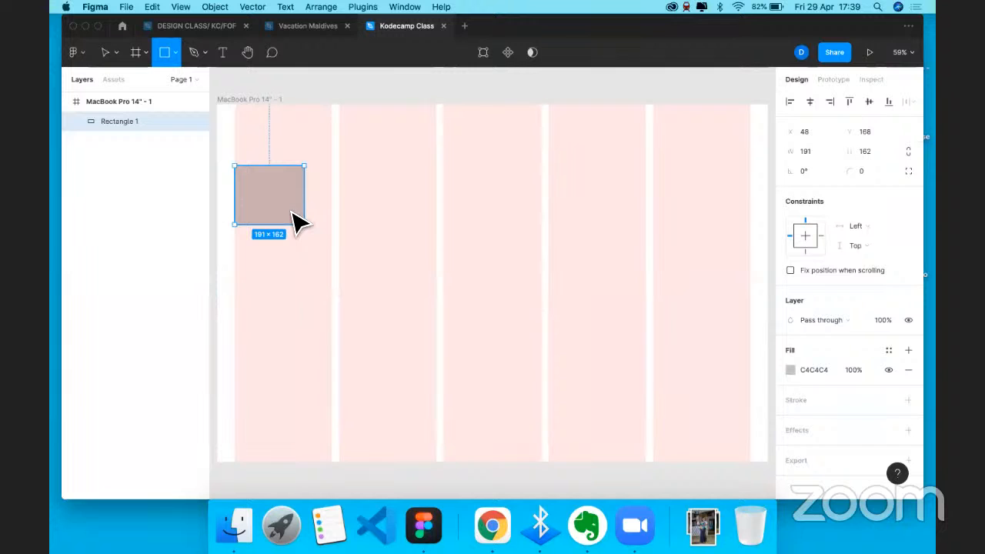
pyautogui.moveTo(301, 223); pyautogui.dragTo(332, 278)
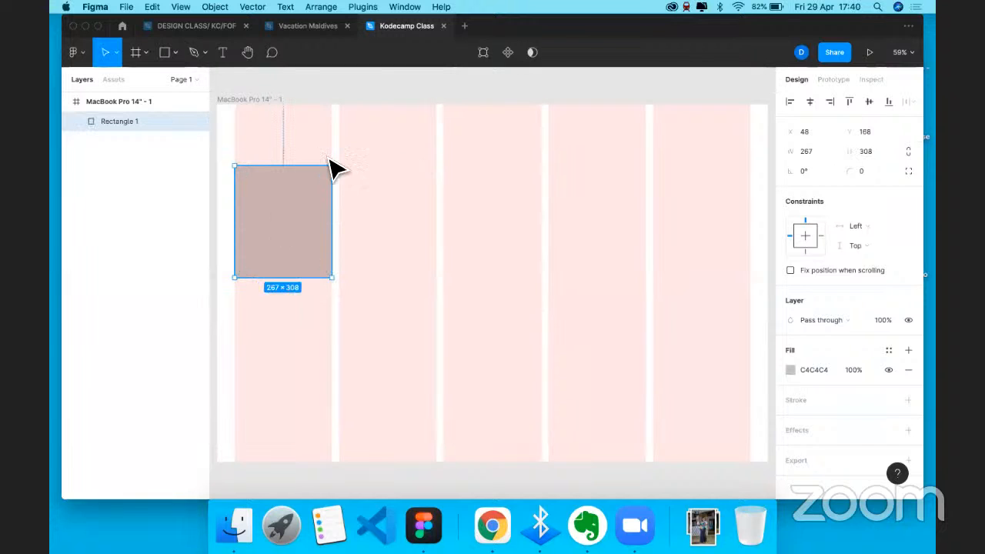
pyautogui.moveTo(274, 202)
pyautogui.mouseDown()
pyautogui.moveTo(255, 209)
pyautogui.moveTo(265, 213)
pyautogui.mouseUp()
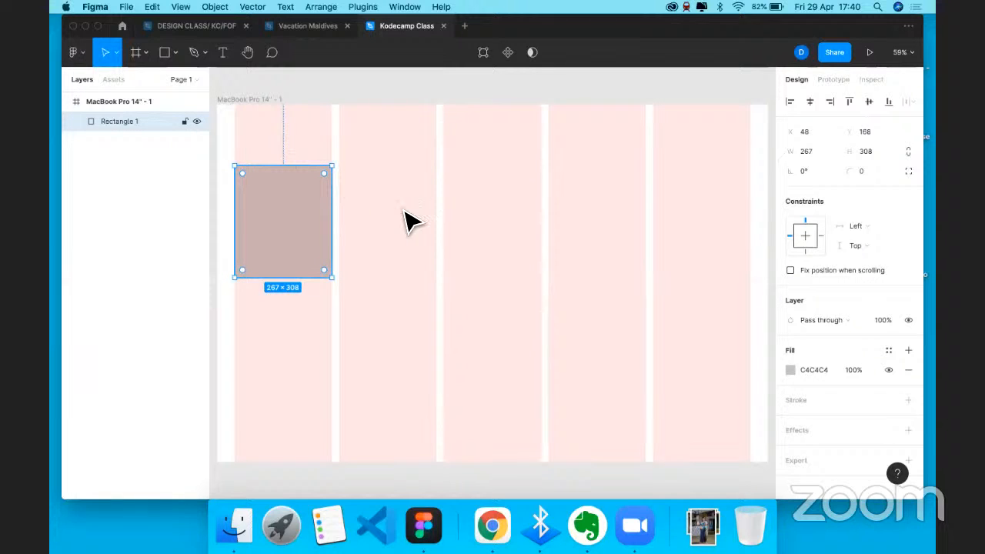
# - Change the MacBook Pro frame's layout grid column count to 12
pyautogui.click(257, 100)
pyautogui.click(792, 291)
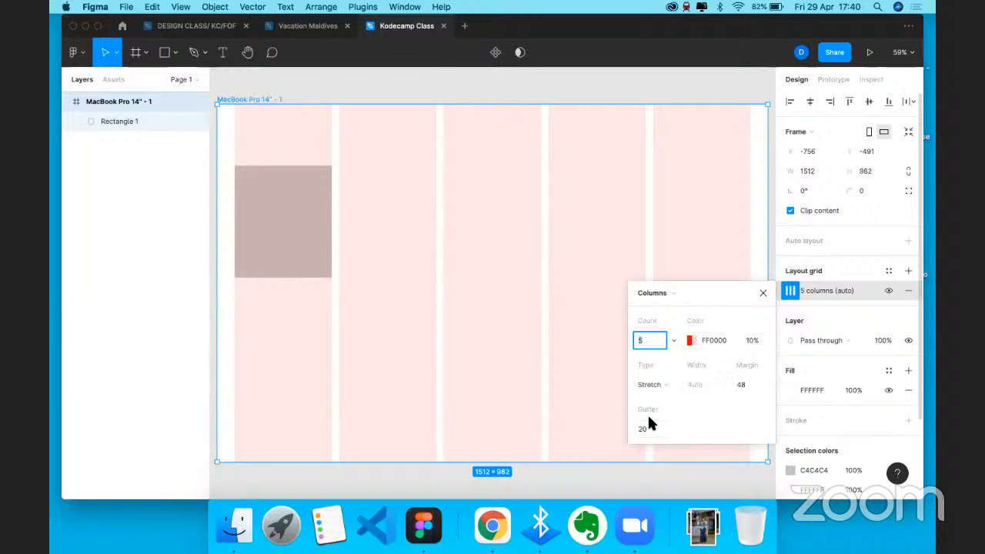
pyautogui.click(647, 345)
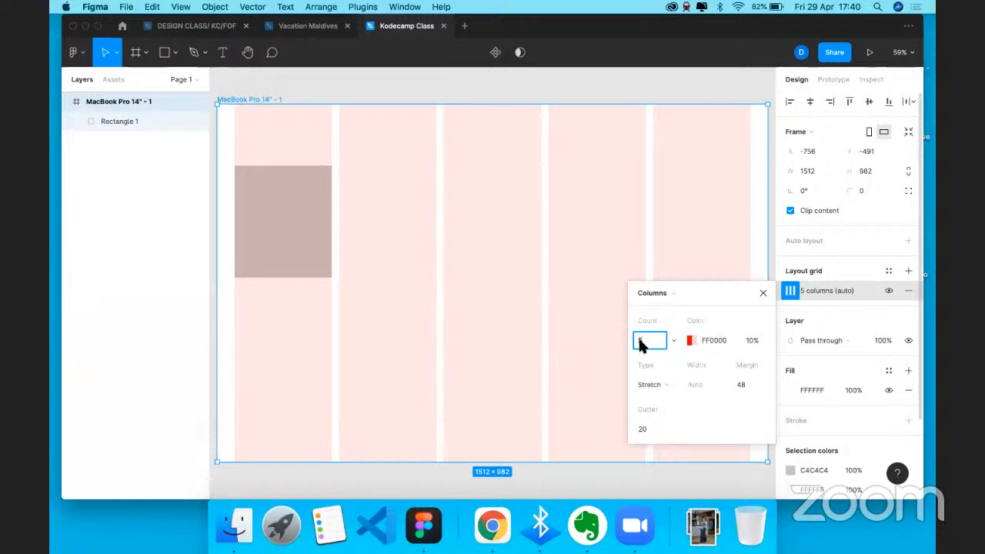
pyautogui.press('BackSpace')
pyautogui.write('12')
pyautogui.press('Return')
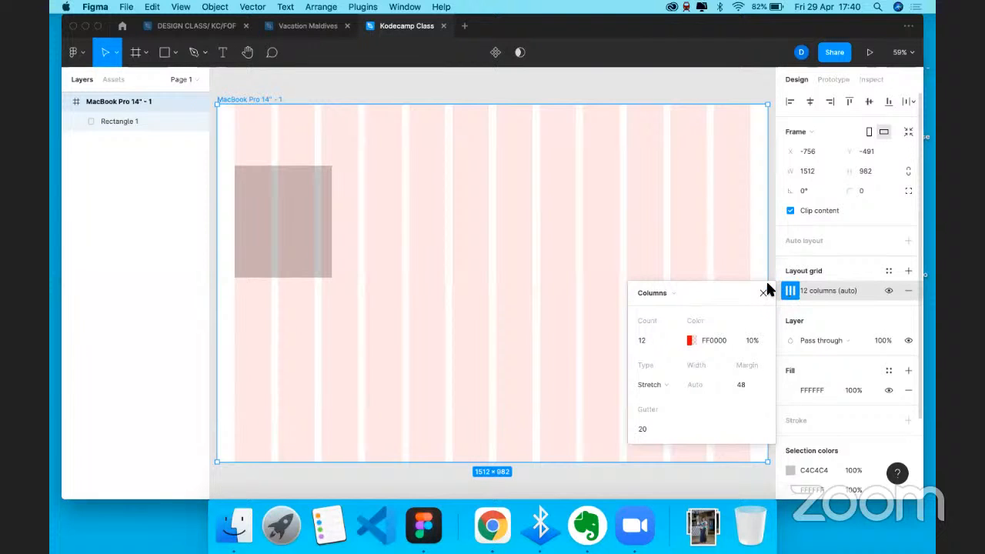
pyautogui.click(883, 294)
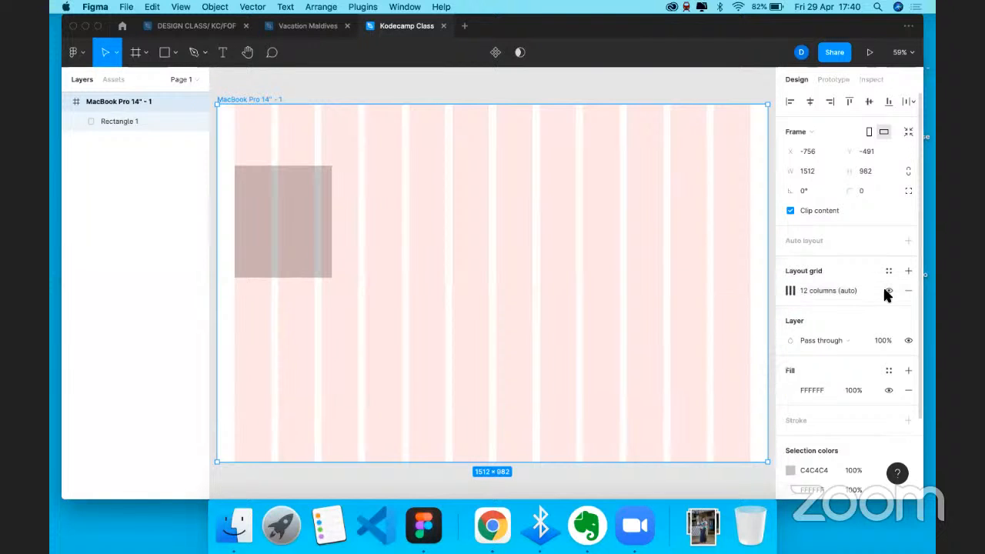
# - Hide the layout grid, then return to the slideshow's slide on choosing column count
pyautogui.click(888, 292)
pyautogui.click(886, 292)
pyautogui.click(886, 292)
pyautogui.click(886, 291)
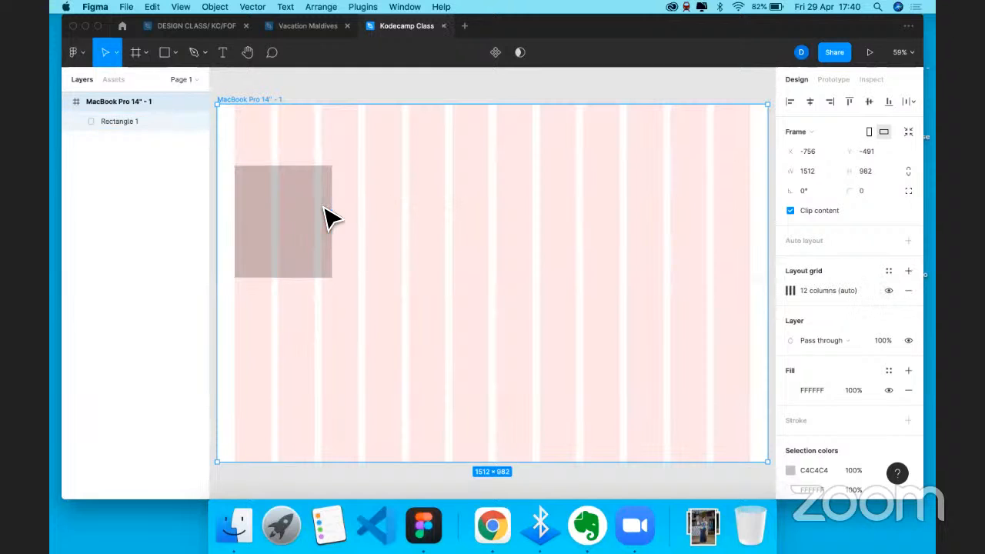
pyautogui.click(889, 291)
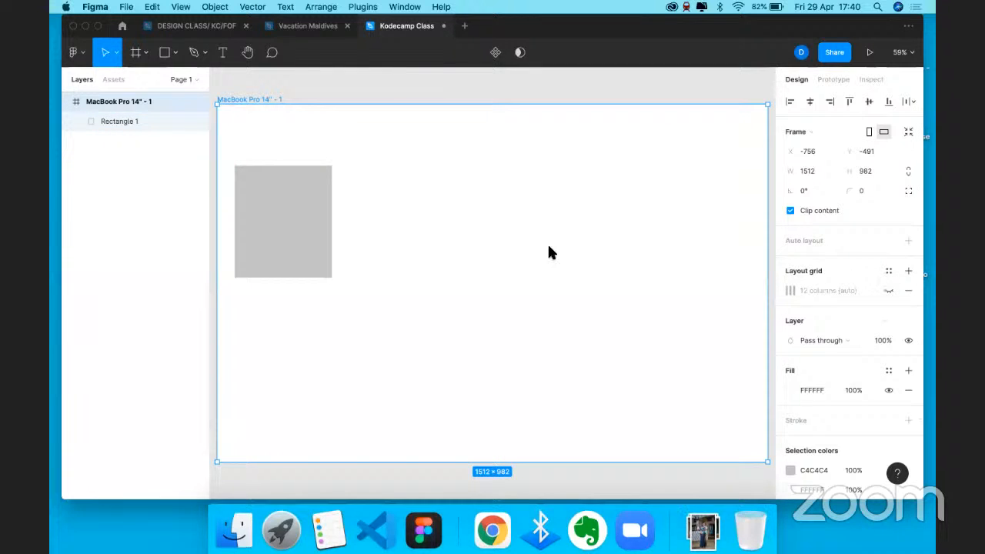
pyautogui.hotkey('ctrl', 'Right')
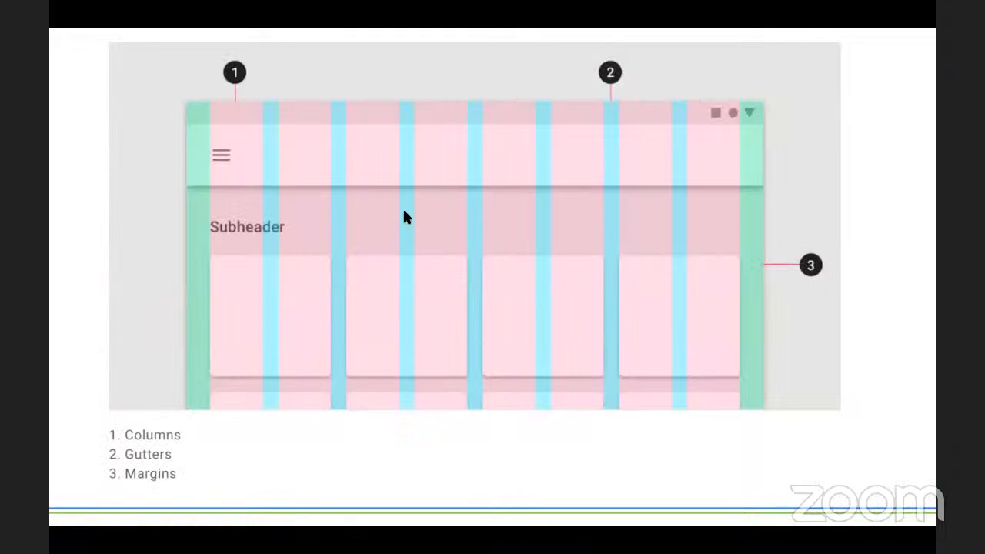
pyautogui.press('Right')
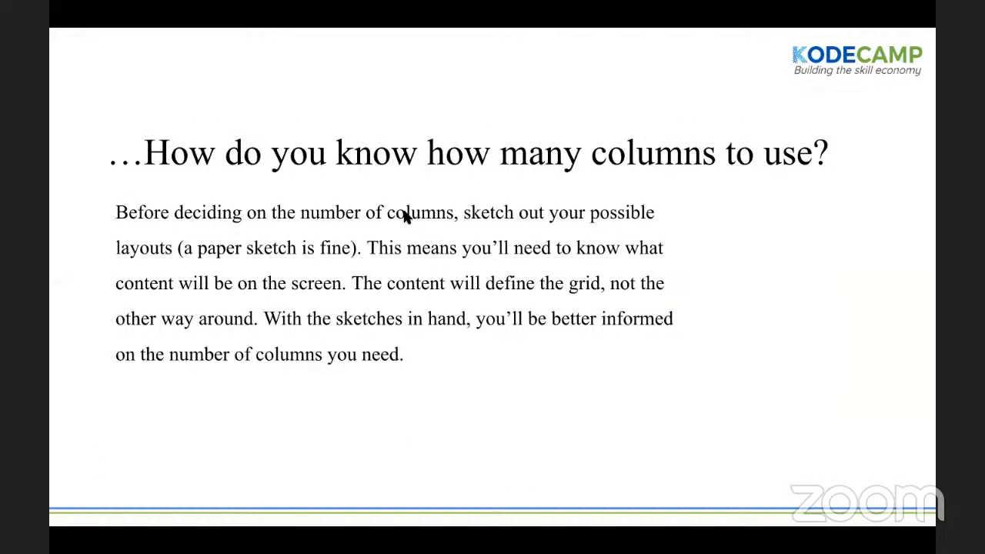
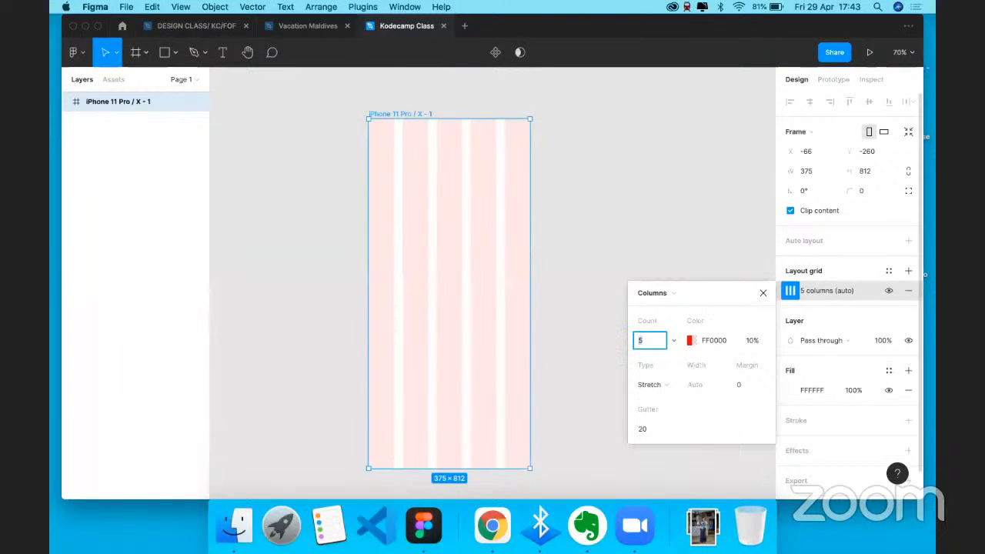
# - Set the iPhone frame's column grid to 4 columns with a 24 margin
pyautogui.write('4')
pyautogui.click(743, 382)
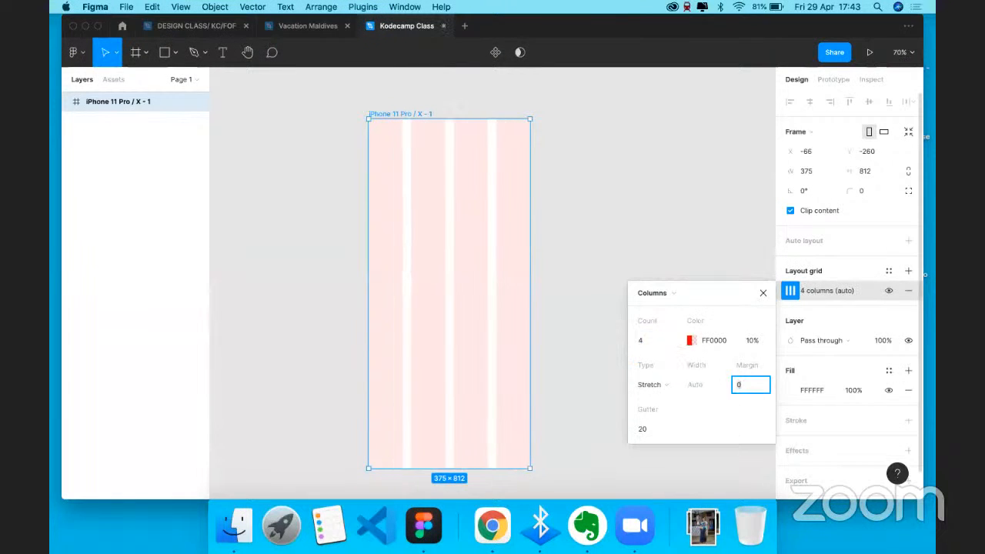
pyautogui.write('24')
pyautogui.press('Return')
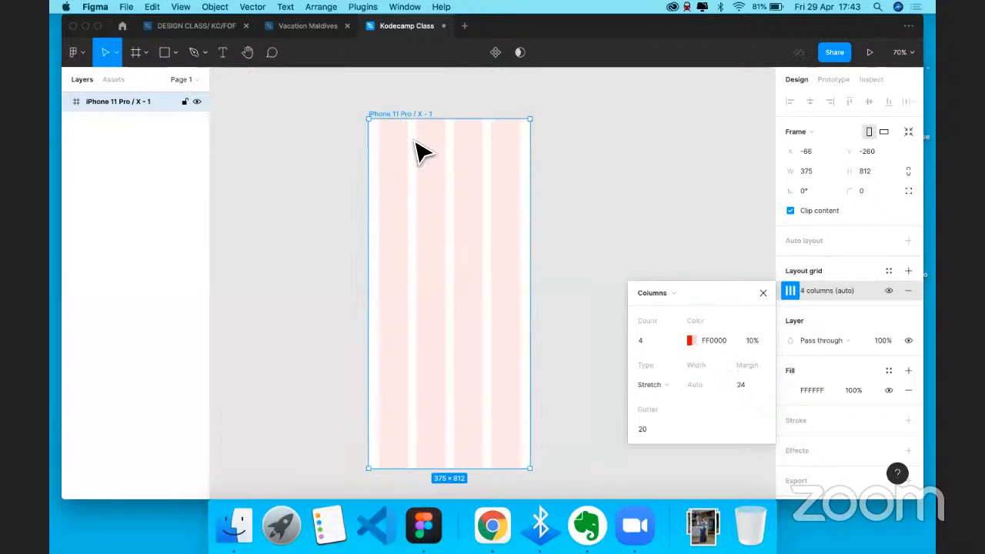
# - Check the presentation slide, then return to Figma and start a new frame
pyautogui.scroll(5, 474, 137)
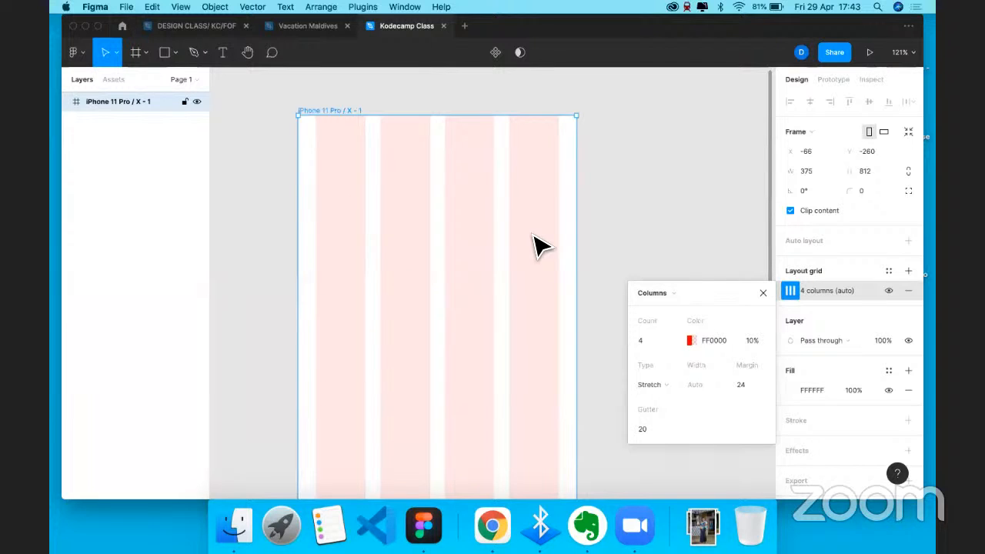
pyautogui.scroll(-5, 437, 268)
pyautogui.scroll(1, 436, 262)
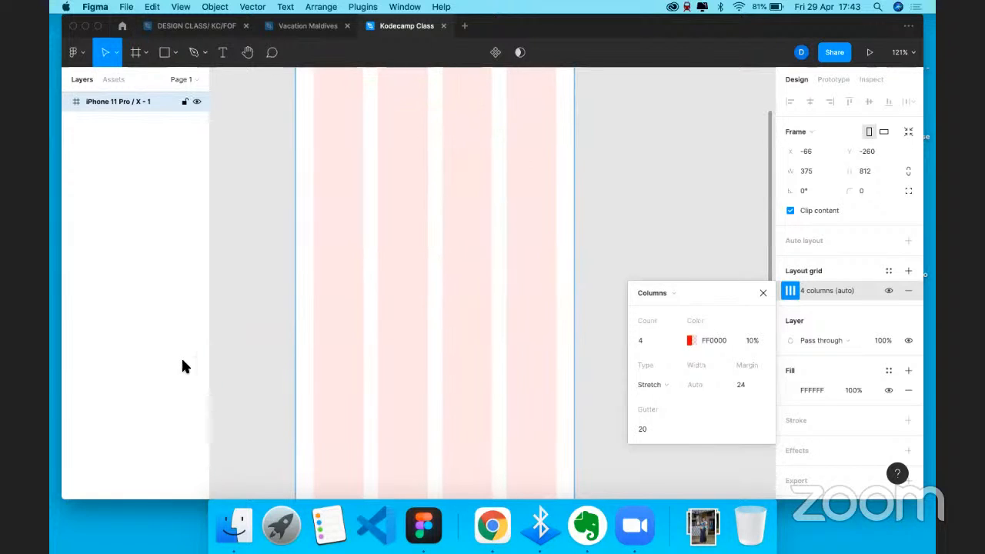
pyautogui.hotkey('ctrl', 'Right')
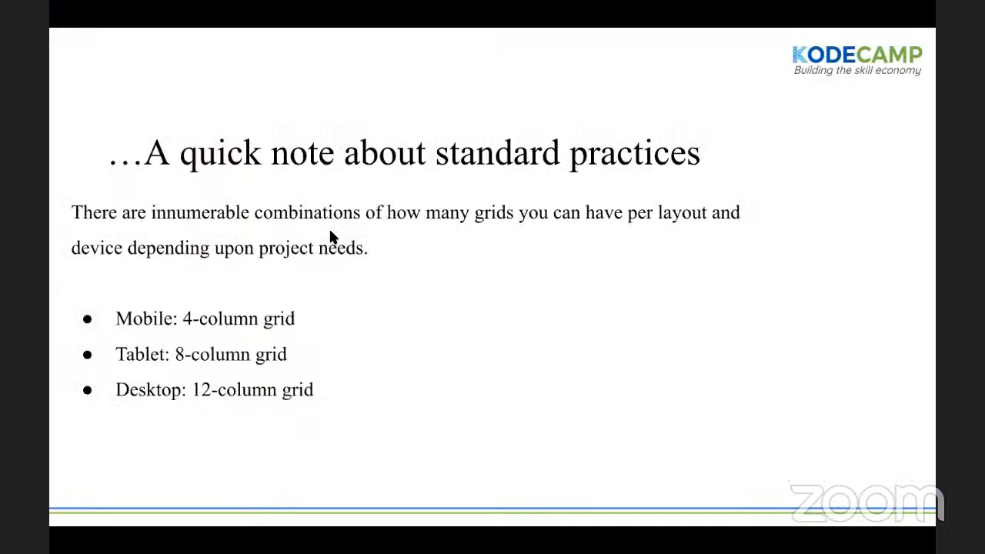
pyautogui.hotkey('ctrl', 'Left')
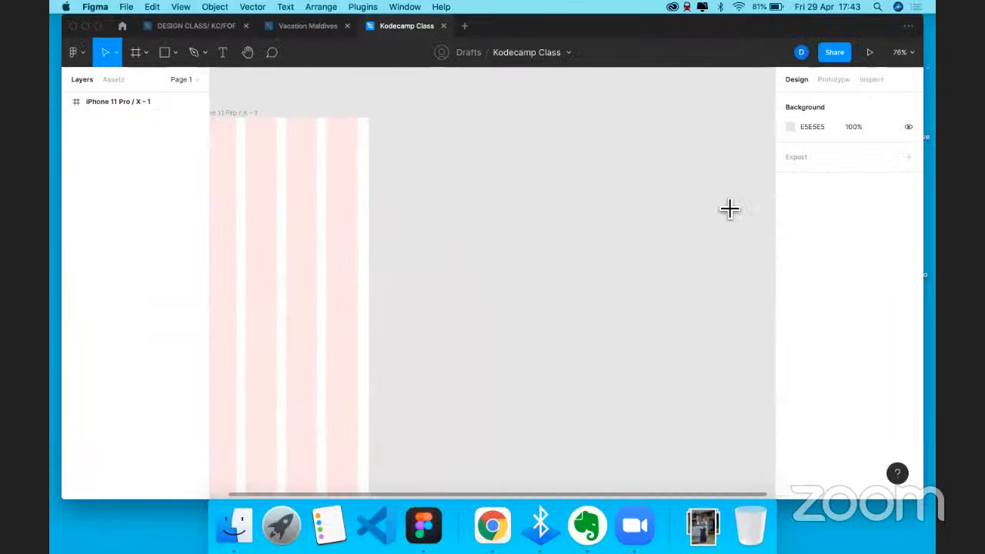
pyautogui.press('f')
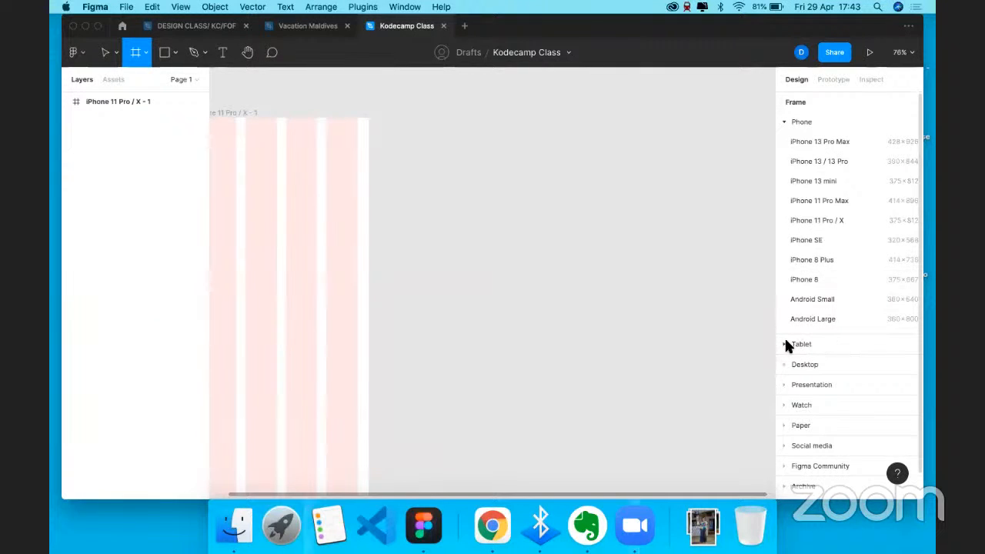
# - Place a 744×1133 iPad mini frame beside the iPhone frame and name it Tablet
pyautogui.click(787, 344)
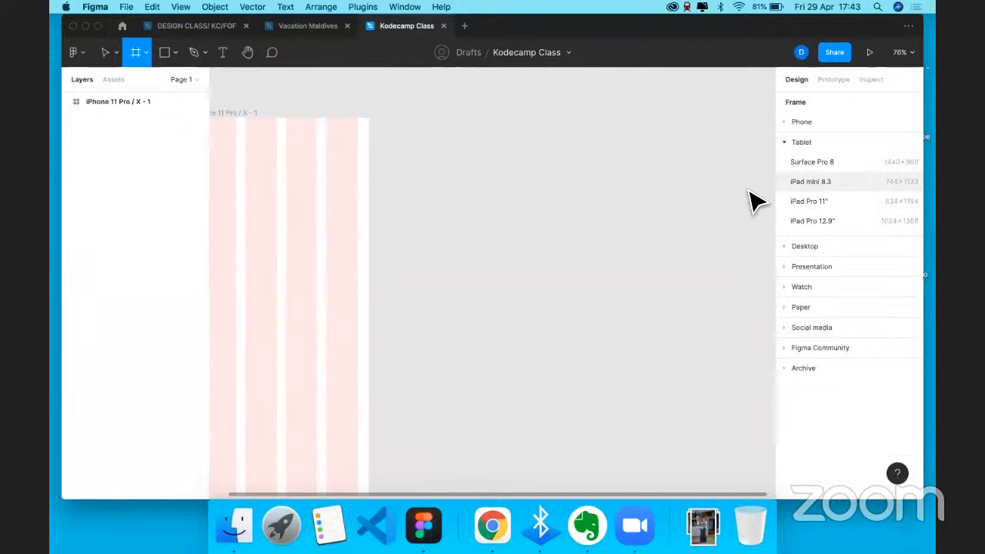
pyautogui.moveTo(574, 256); pyautogui.dragTo(615, 333)
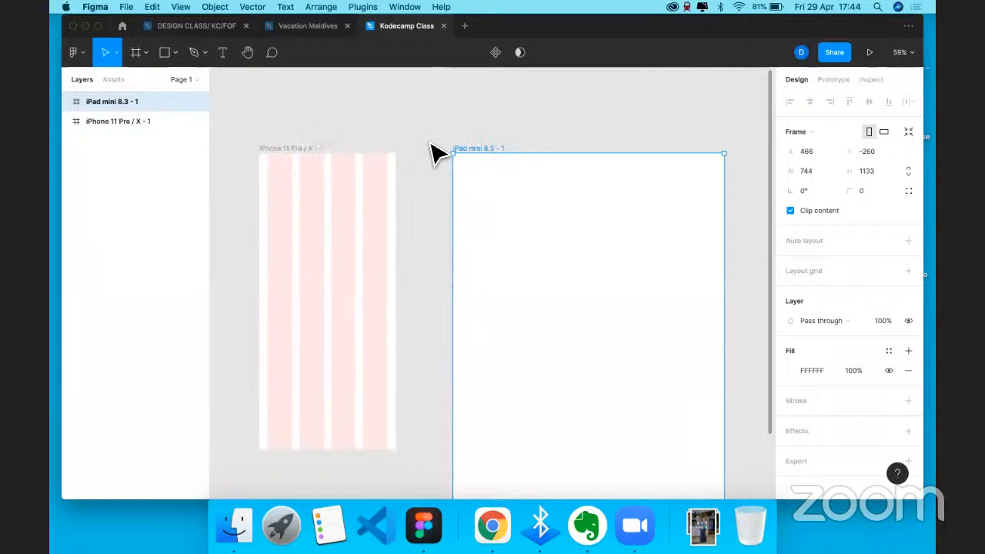
pyautogui.doubleClick(497, 147)
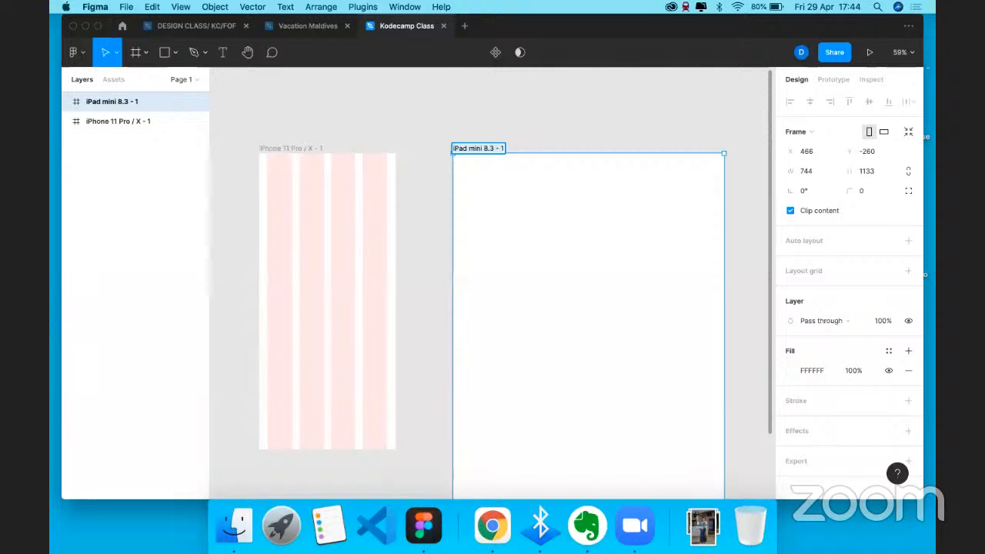
pyautogui.write('Tablet')
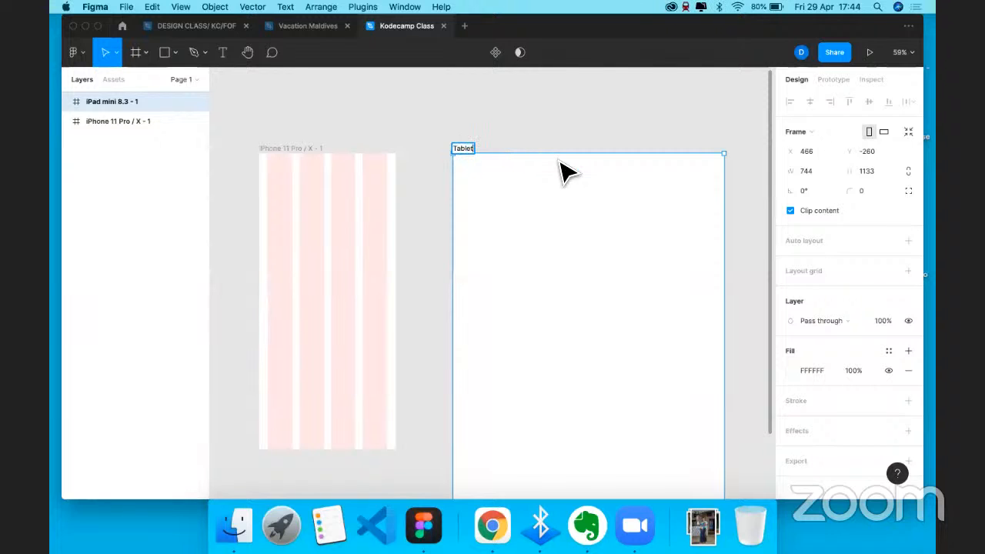
pyautogui.press('Escape')
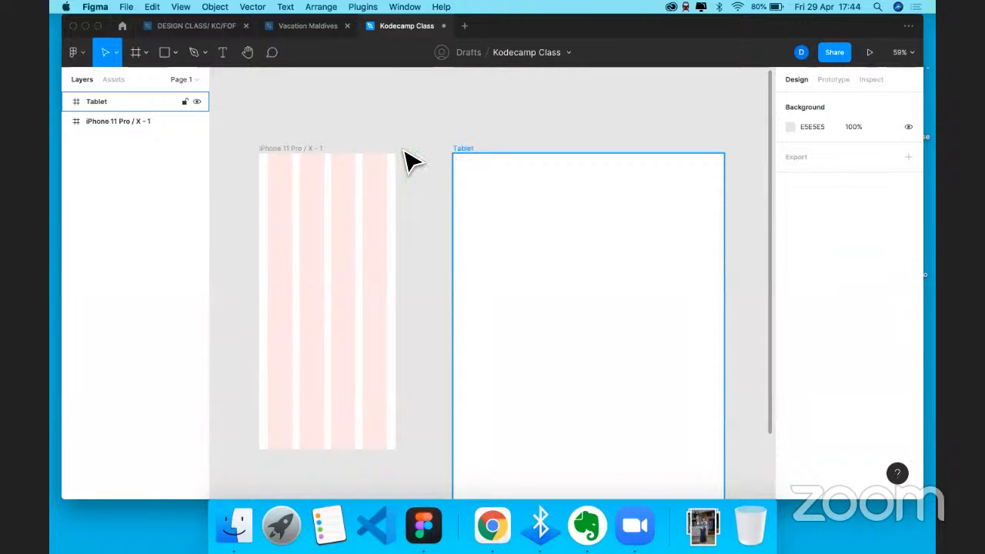
pyautogui.scroll(2, 402, 149)
# - Give the Tablet frame an 8-column layout grid with a 24 margin
pyautogui.click(402, 146)
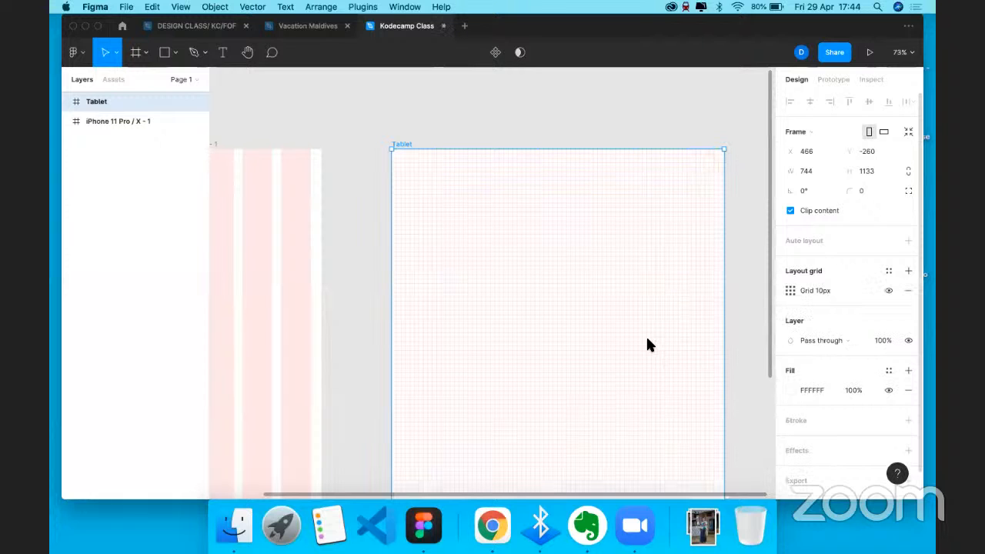
pyautogui.click(791, 291)
pyautogui.click(652, 293)
pyautogui.click(653, 312)
pyautogui.write('8')
pyautogui.press('Return')
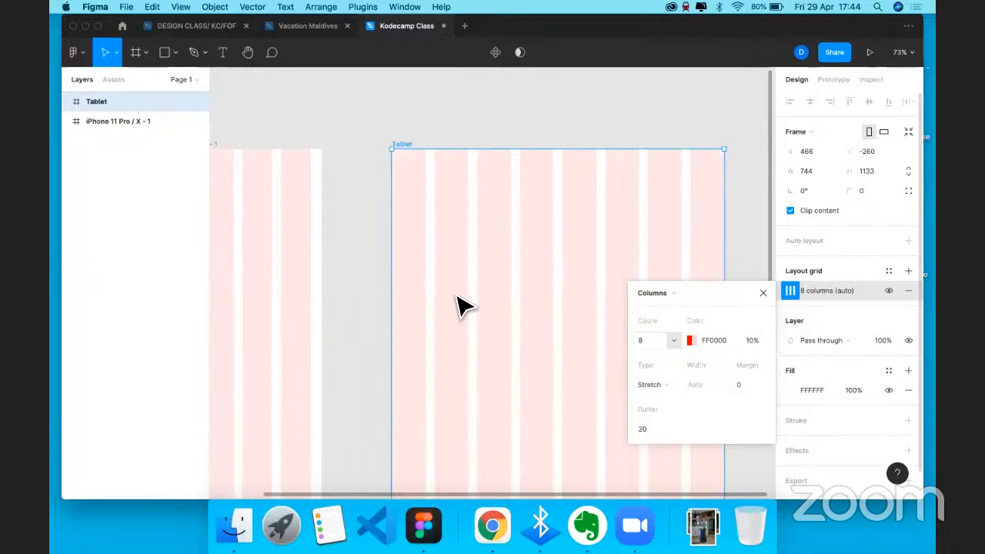
pyautogui.hscroll(3, 539, 323)
pyautogui.scroll(-1, 539, 324)
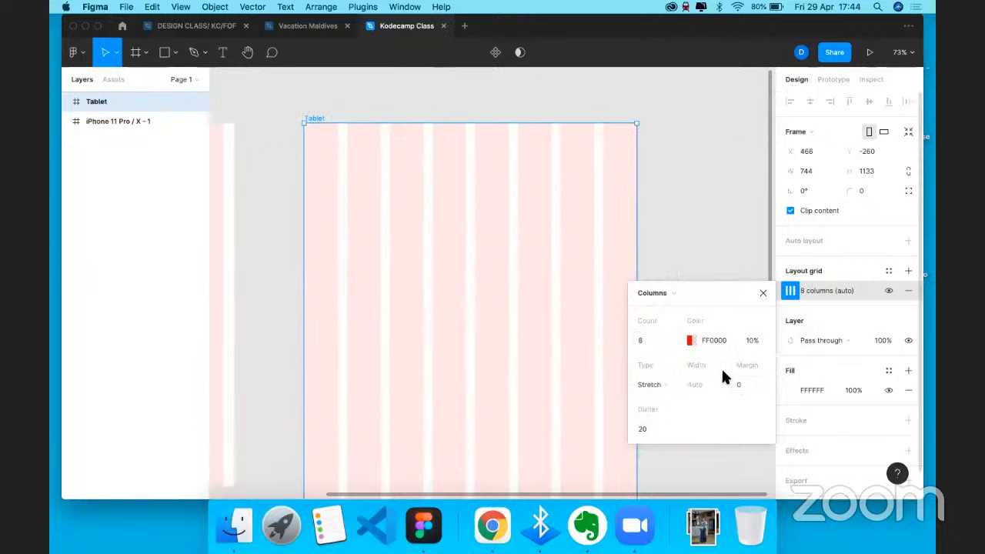
pyautogui.click(740, 385)
pyautogui.write('24')
pyautogui.press('Return')
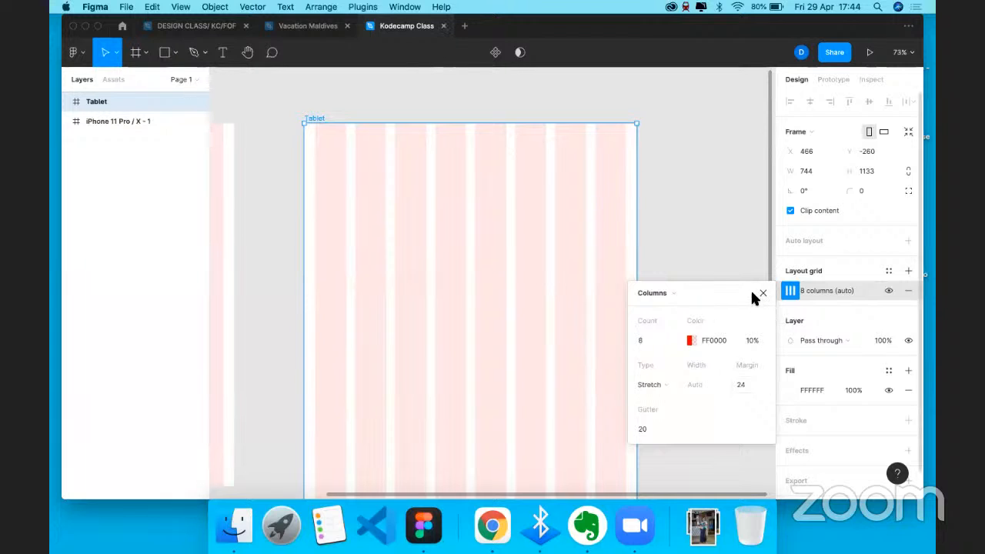
pyautogui.hscroll(3, 508, 201)
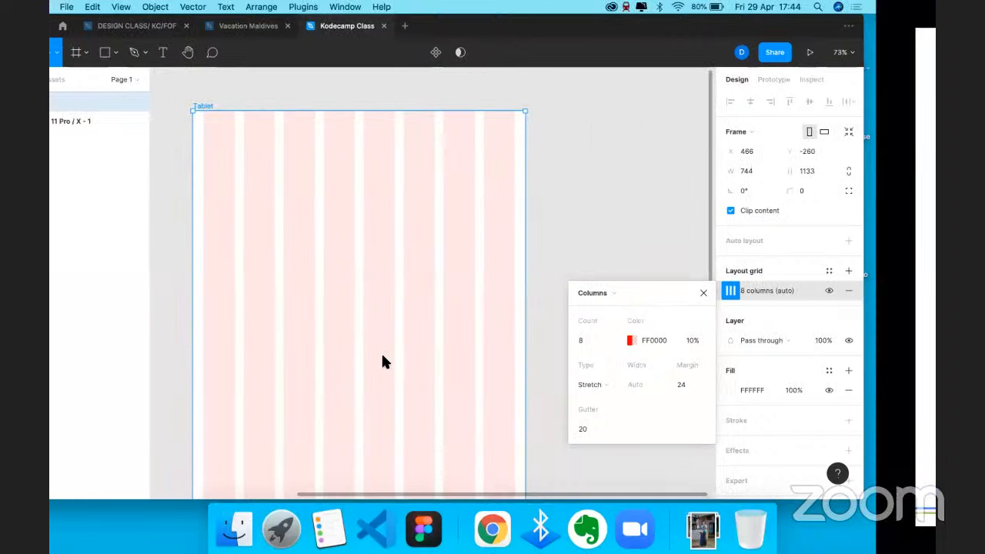
# - Advance the slideshow to the 'How to setup your grid' slide, then return to Figma
pyautogui.hotkey('ctrl', 'Right')
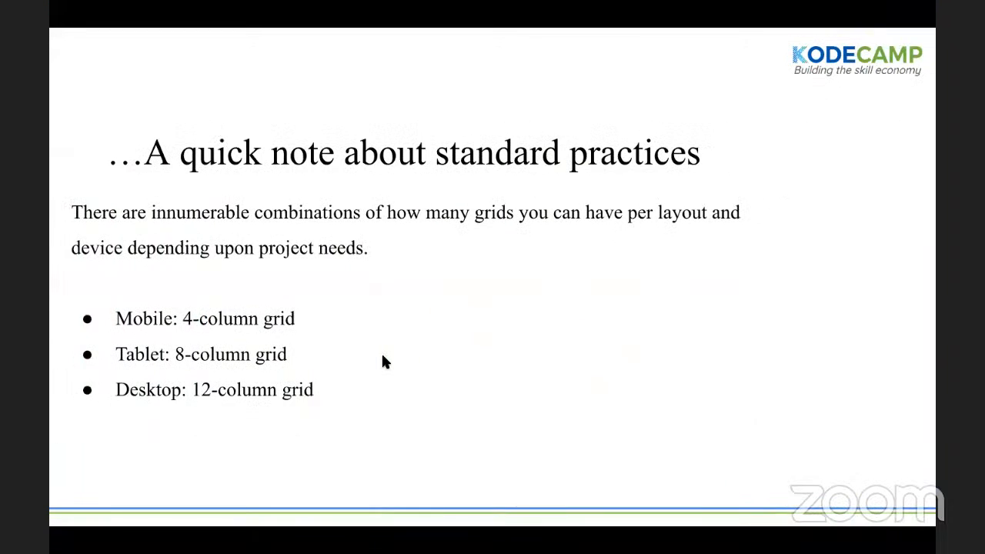
pyautogui.press('Right')
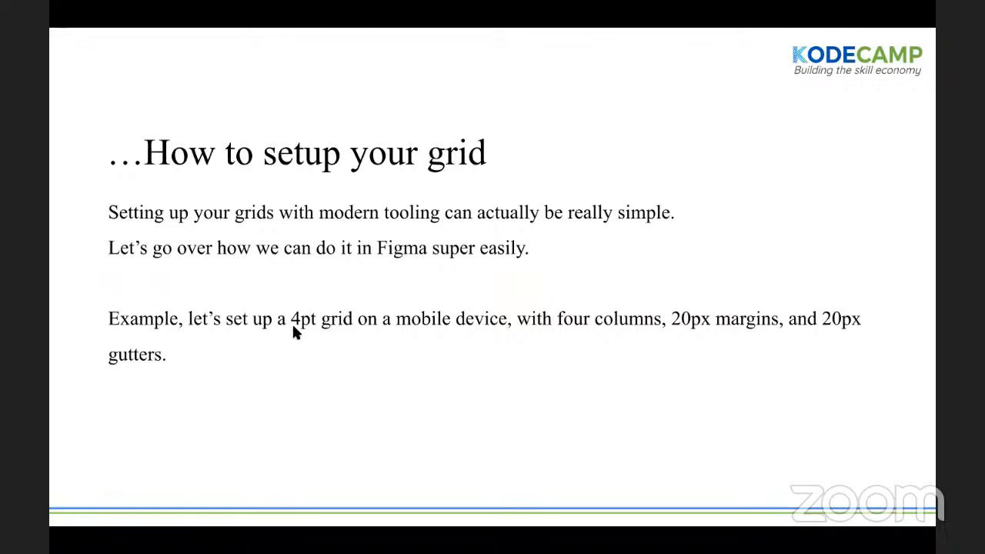
pyautogui.hotkey('ctrl', 'Left')
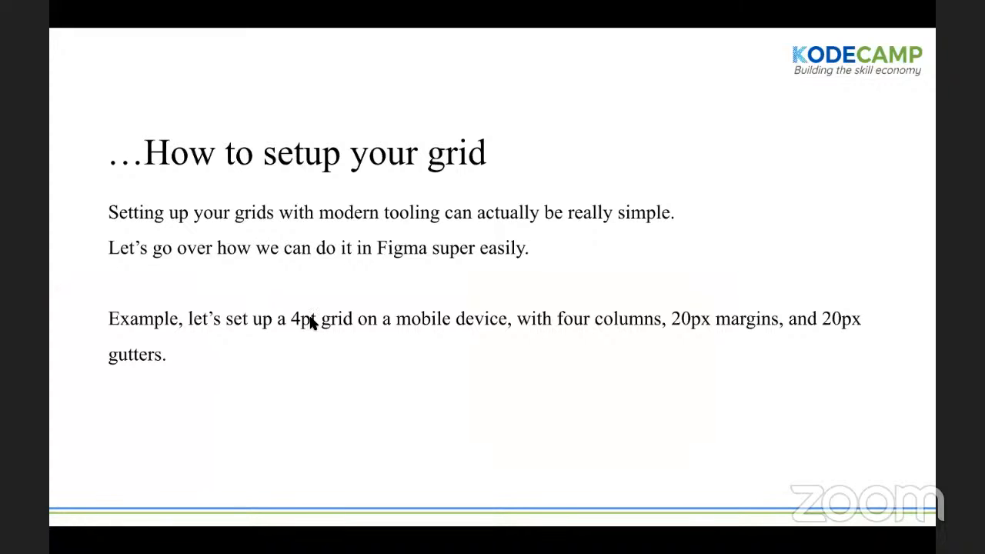
pyautogui.press('super+Tab')
pyautogui.press('Delete')
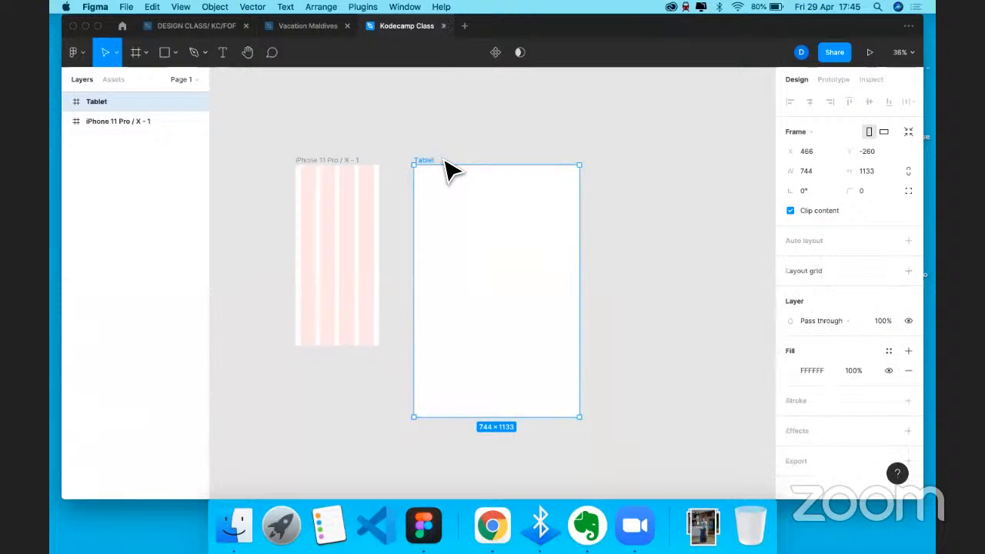
# - Delete the Tablet frame, select the iPhone 11 Pro / X - 1 frame, and return to the slide
pyautogui.press('Delete')
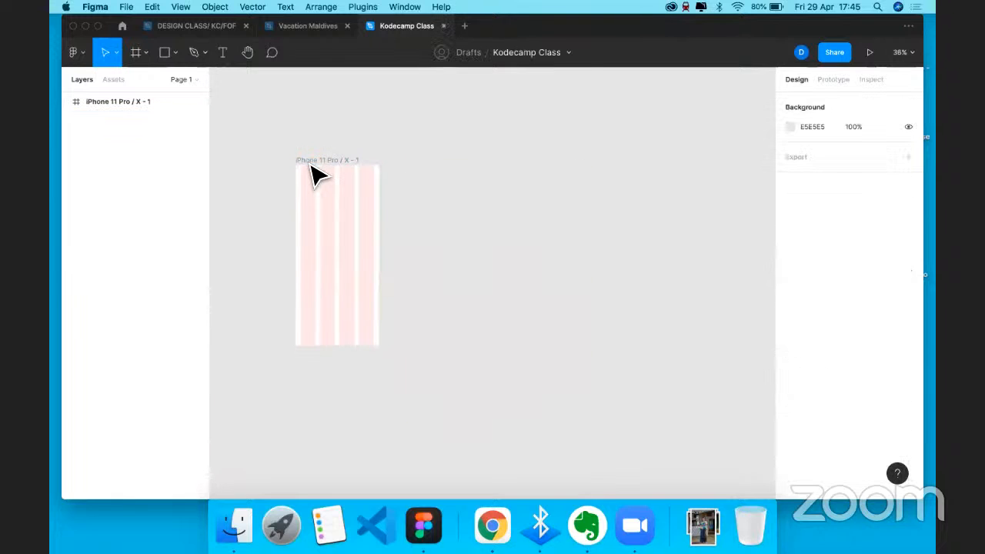
pyautogui.scroll(3, 315, 173)
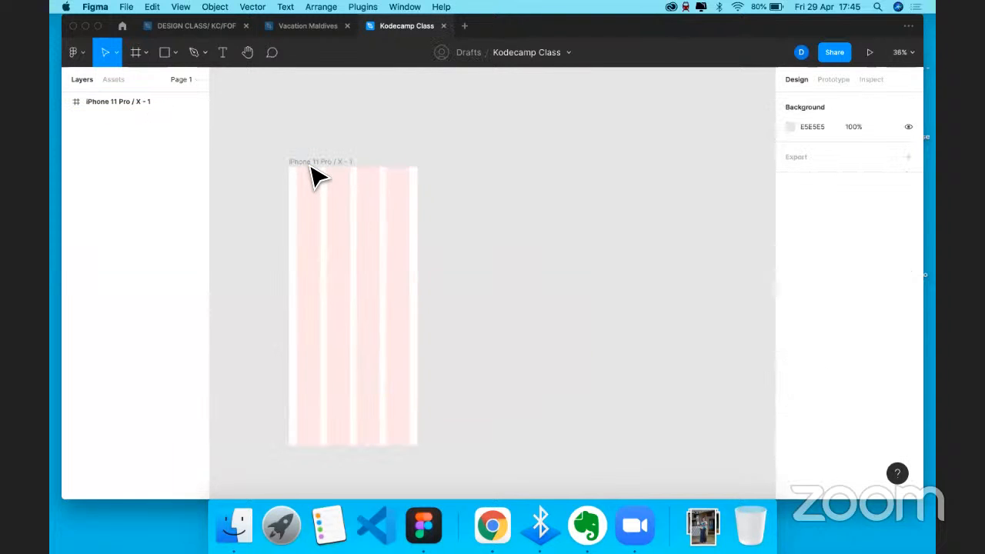
pyautogui.click(372, 258)
pyautogui.press('super+Tab')
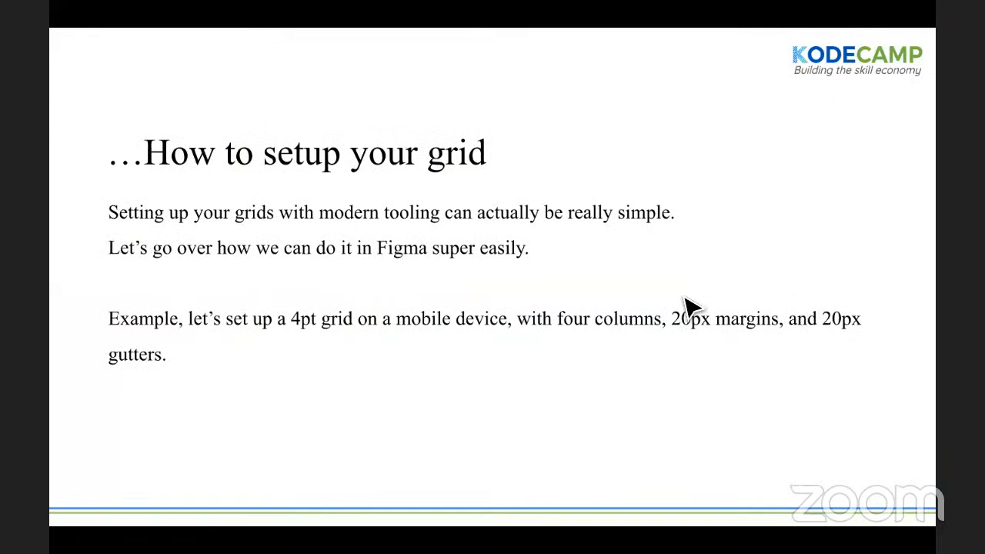
# - Back in Figma, open the iPhone frame's grid settings: 4 columns, 24 margin, 20 gutter
pyautogui.press('super+Tab')
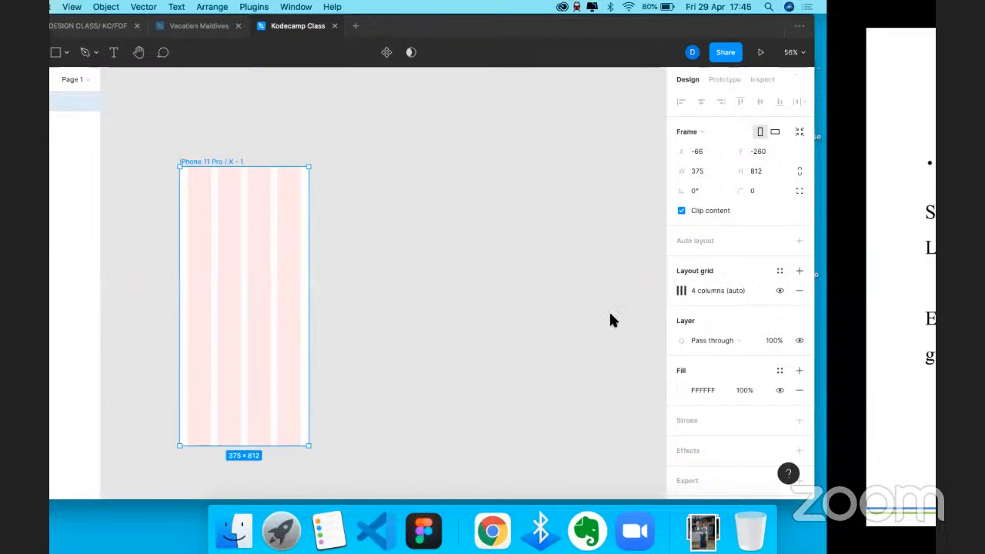
pyautogui.hotkey('ctrl', 'Right')
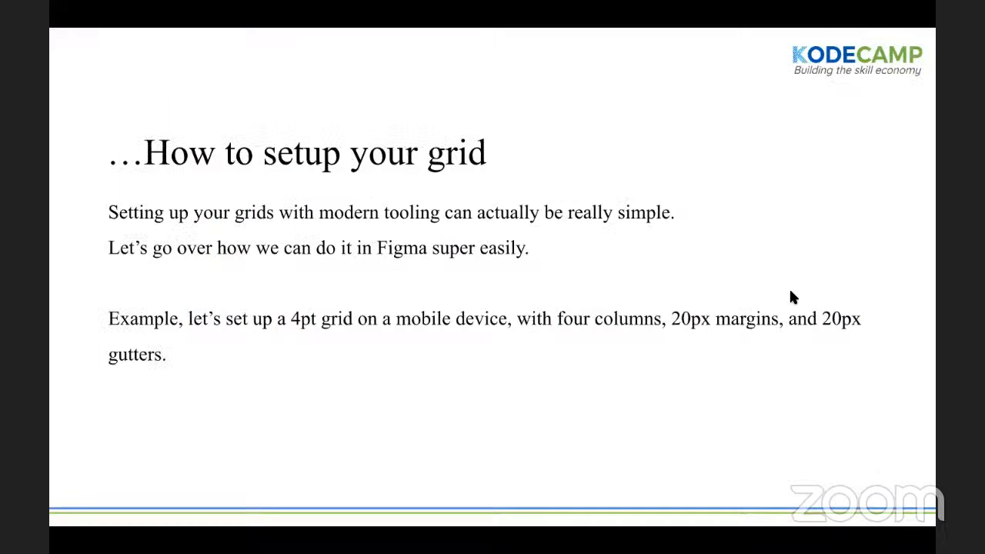
pyautogui.hotkey('ctrl', 'Left')
pyautogui.click(790, 291)
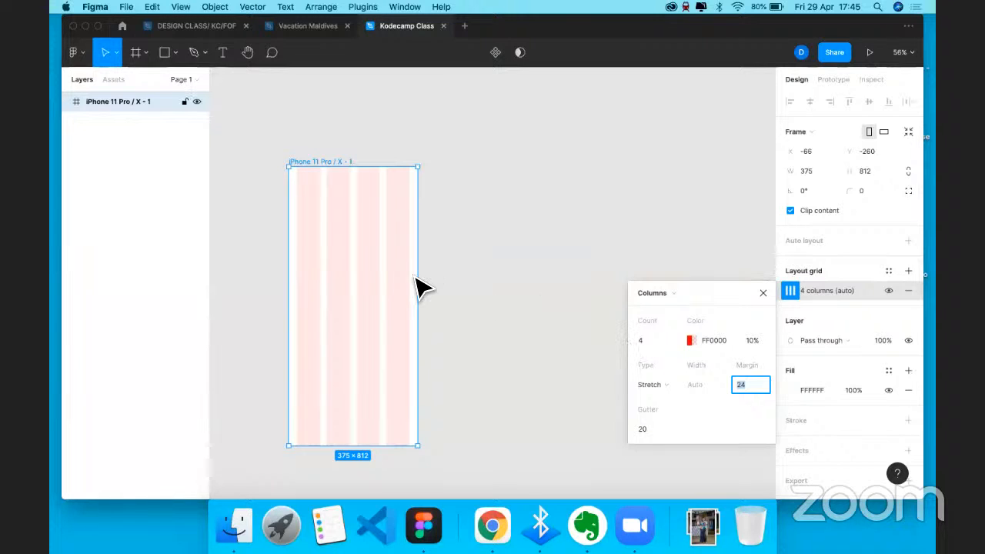
# - Keep the grid at 4 columns and rename the iPhone frame 'Mobile screen'
pyautogui.scroll(5, 416, 287)
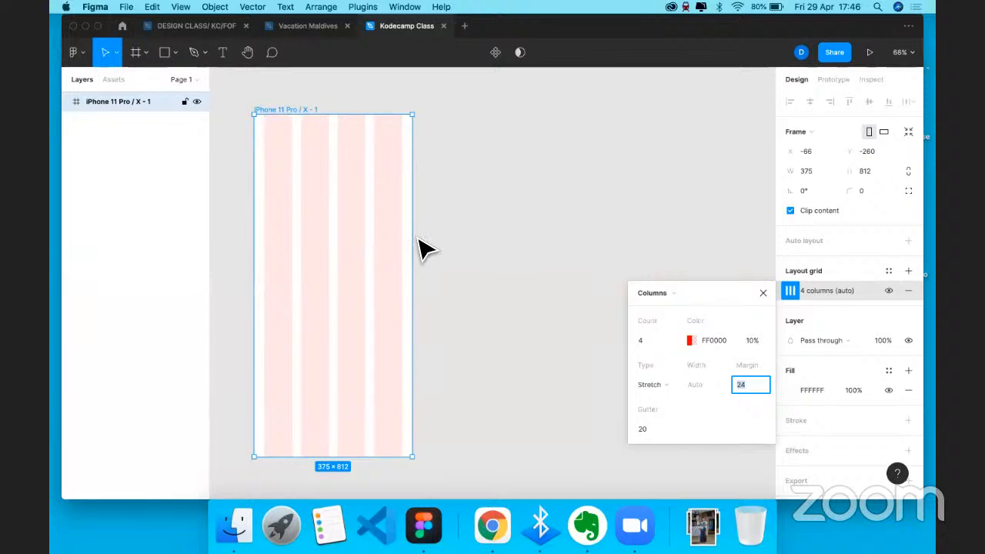
pyautogui.click(671, 340)
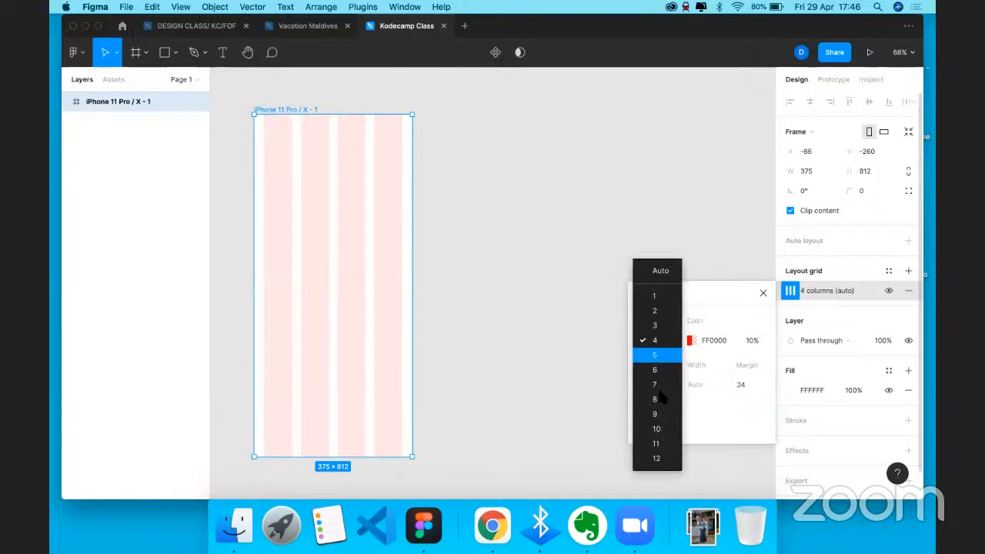
pyautogui.click(648, 338)
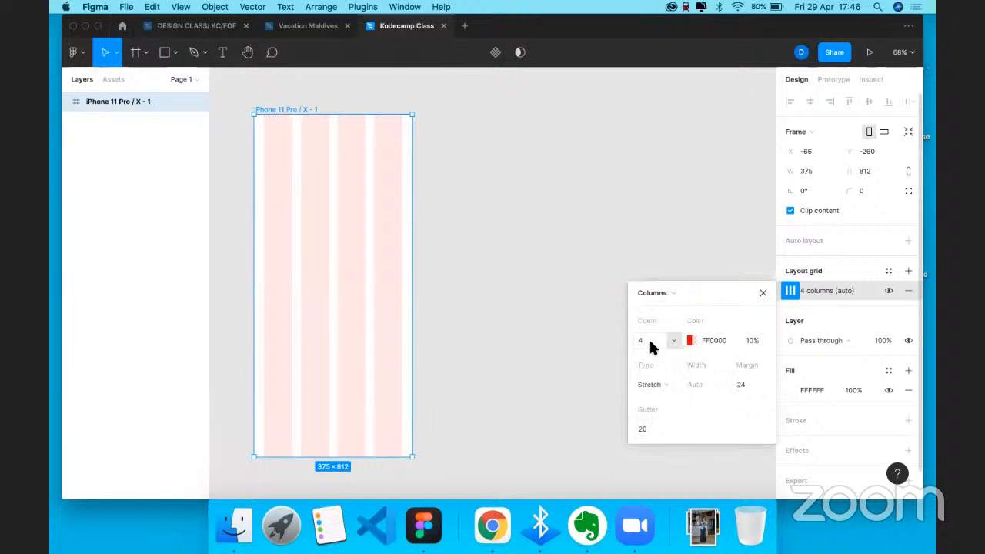
pyautogui.doubleClick(302, 110)
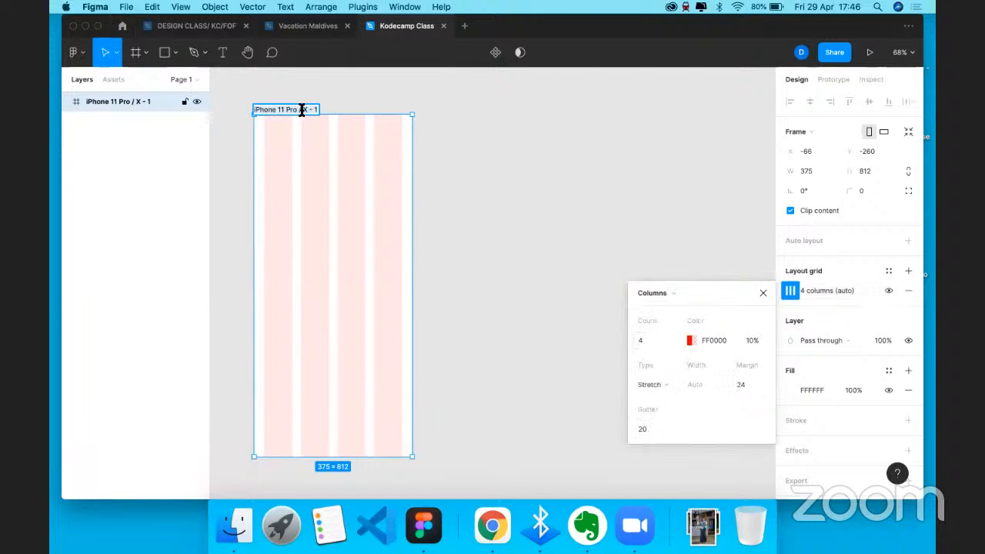
pyautogui.write('Mobile screen')
pyautogui.press('Escape')
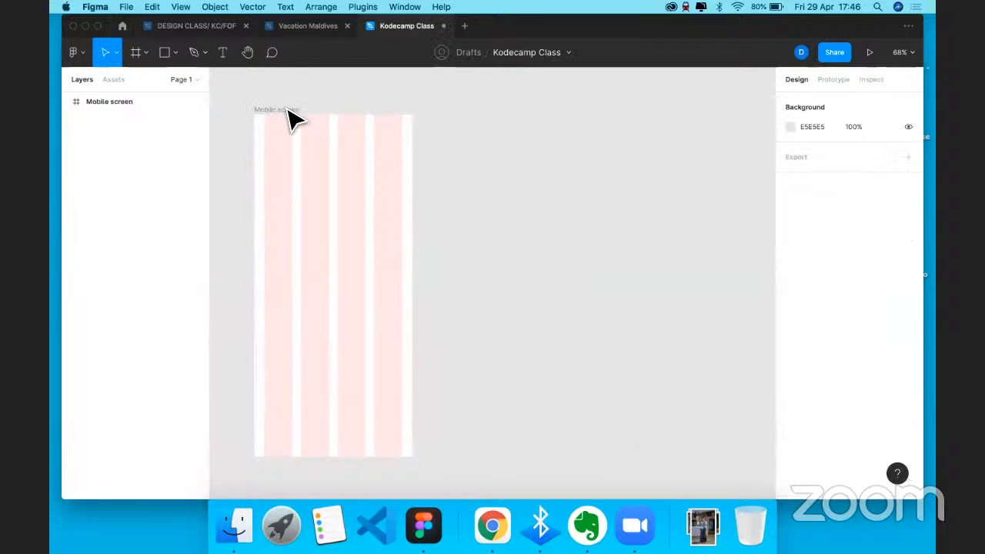
# - Change the Mobile screen grid margin to 20 px and compare it with the grid slide
pyautogui.click(296, 114)
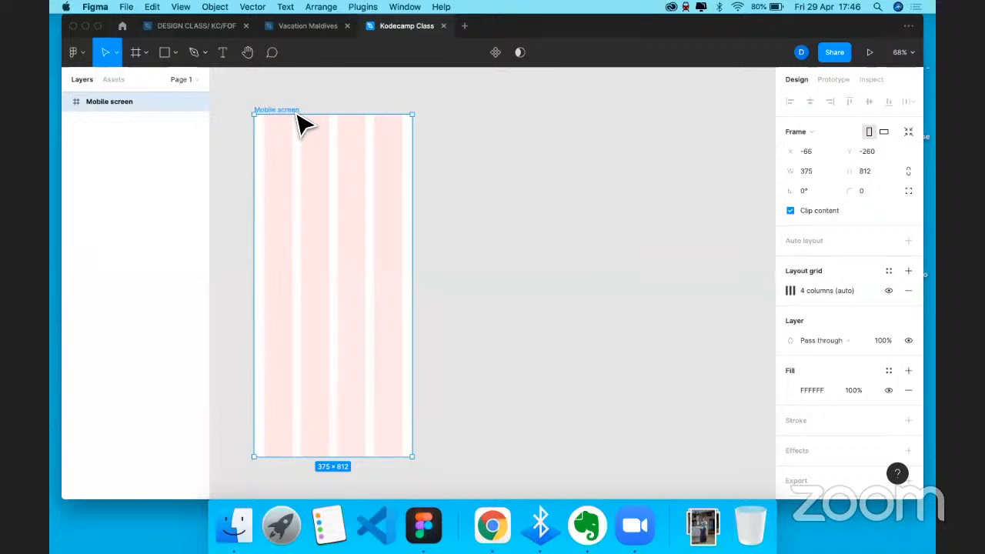
pyautogui.click(791, 291)
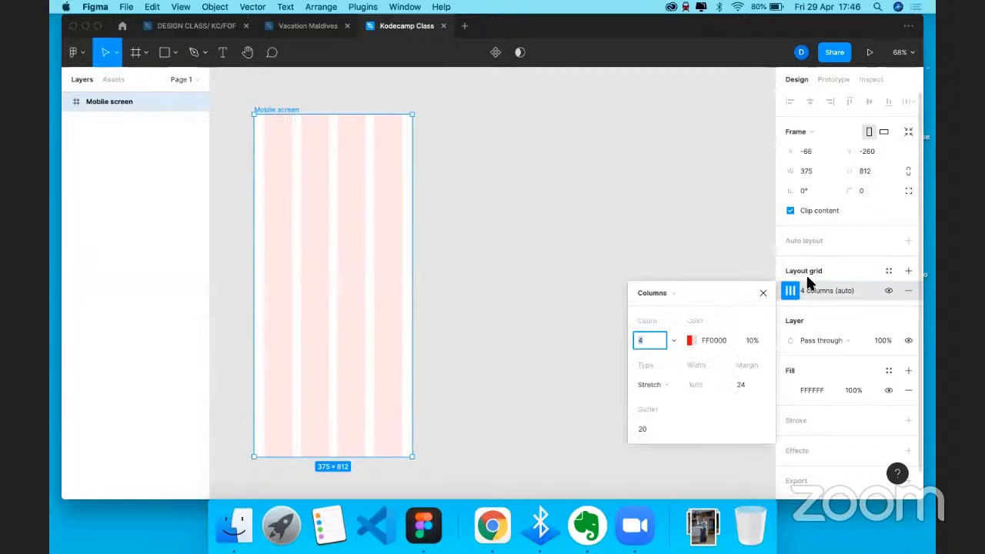
pyautogui.click(886, 291)
pyautogui.click(887, 290)
pyautogui.click(742, 385)
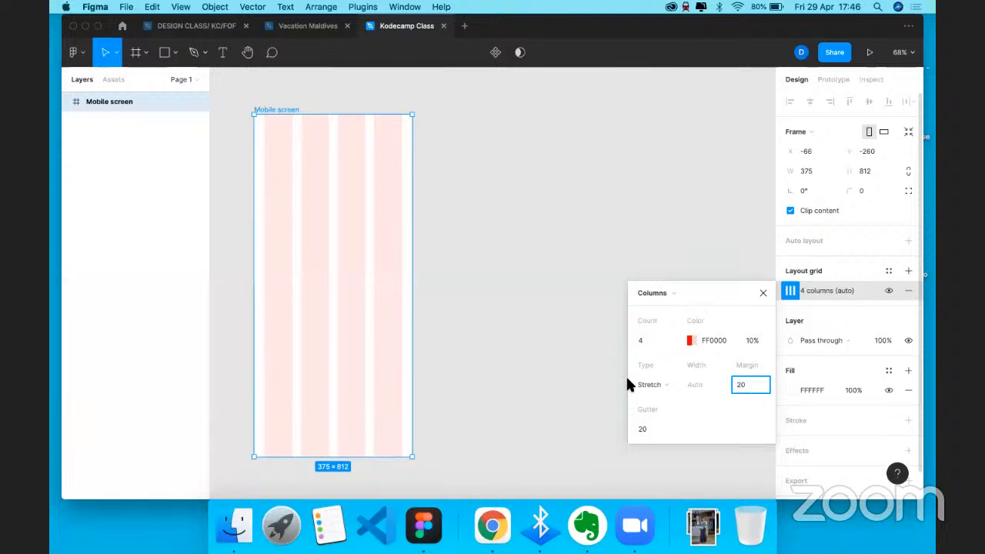
pyautogui.write('20')
pyautogui.press('Return')
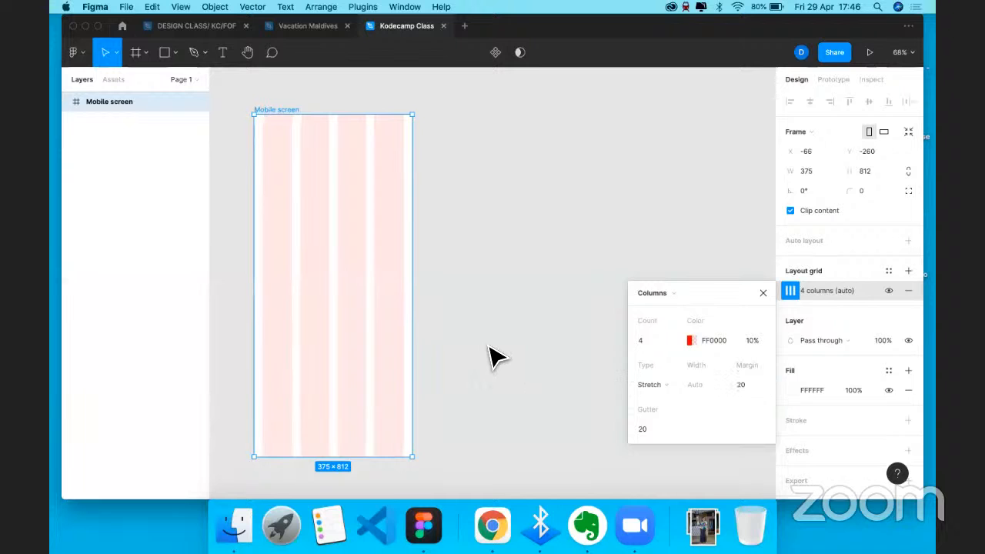
pyautogui.hotkey('ctrl', 'Right')
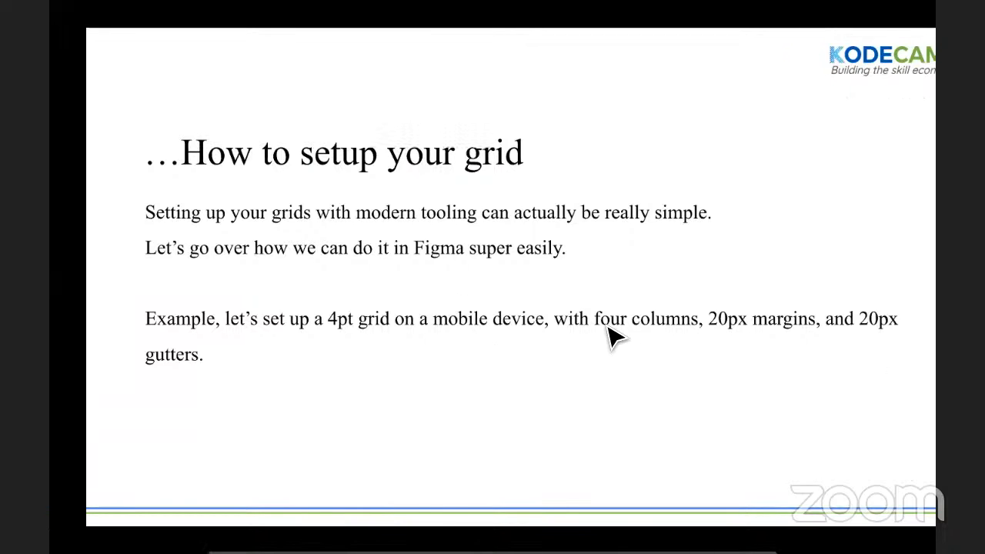
pyautogui.hotkey('ctrl', 'Left')
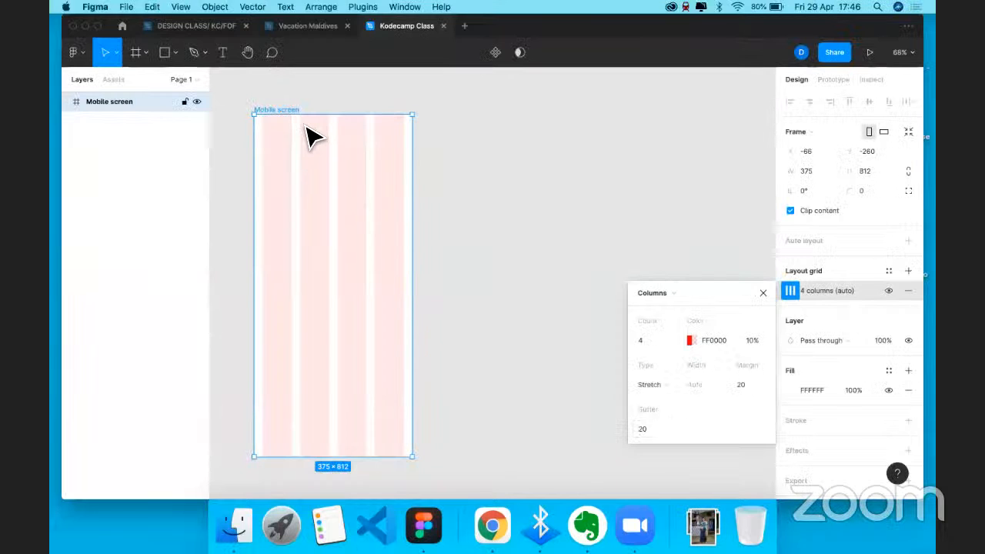
# - Advance the presentation to the 'Creating local style guides' slide
pyautogui.scroll(5, 300, 115)
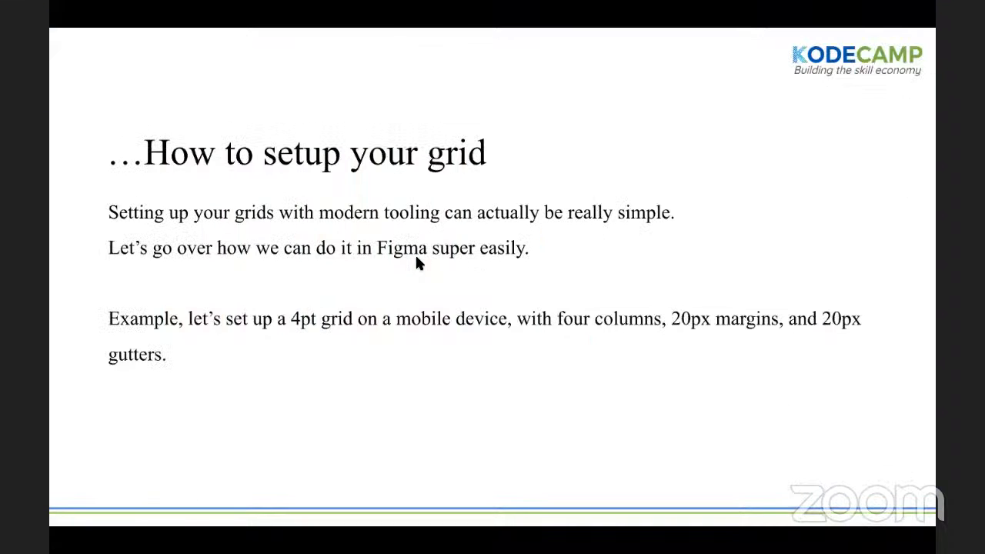
pyautogui.click(416, 256)
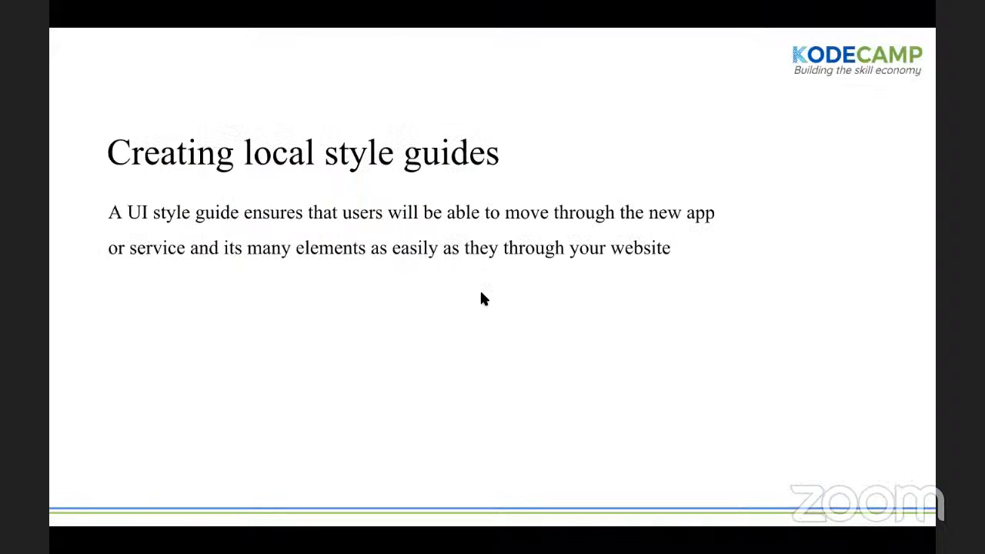
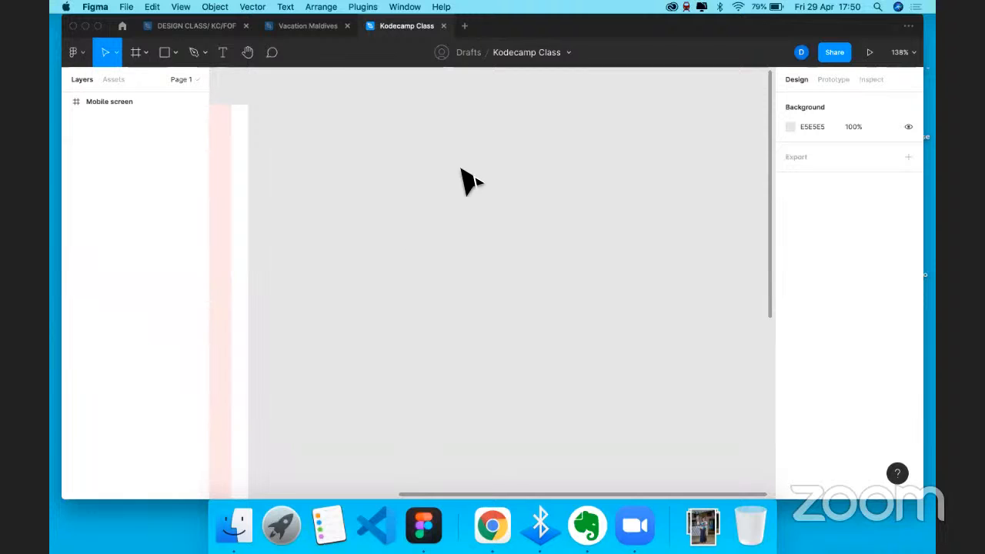
# - Return to the Move tool and select the Mobile screen frame with its four-column grid
pyautogui.press('r')
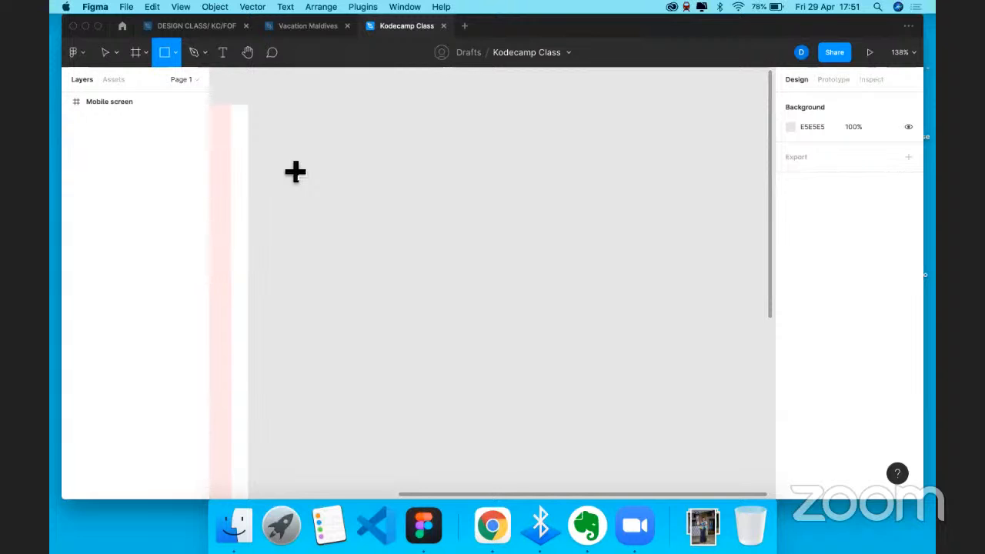
pyautogui.press('v')
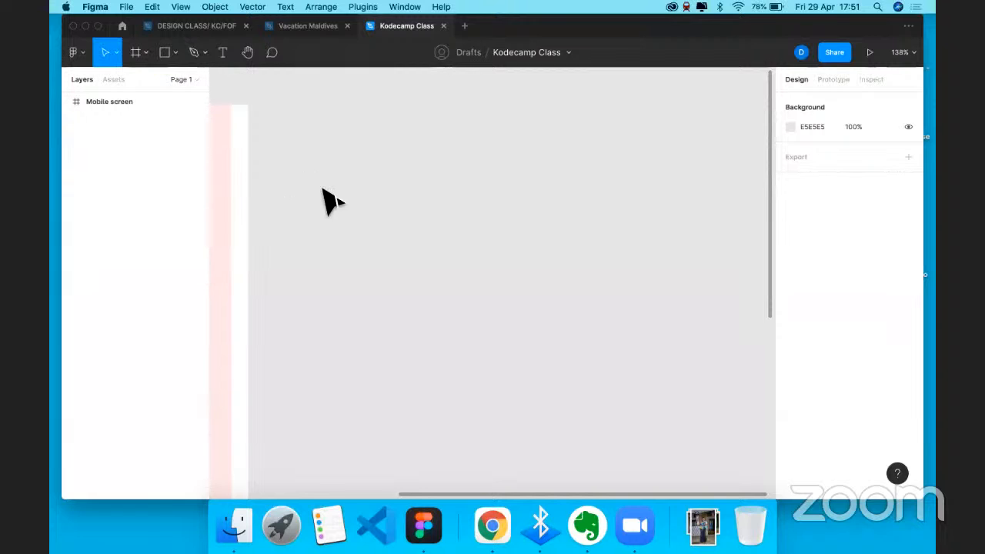
pyautogui.hscroll(-10, 329, 198)
pyautogui.click(329, 196)
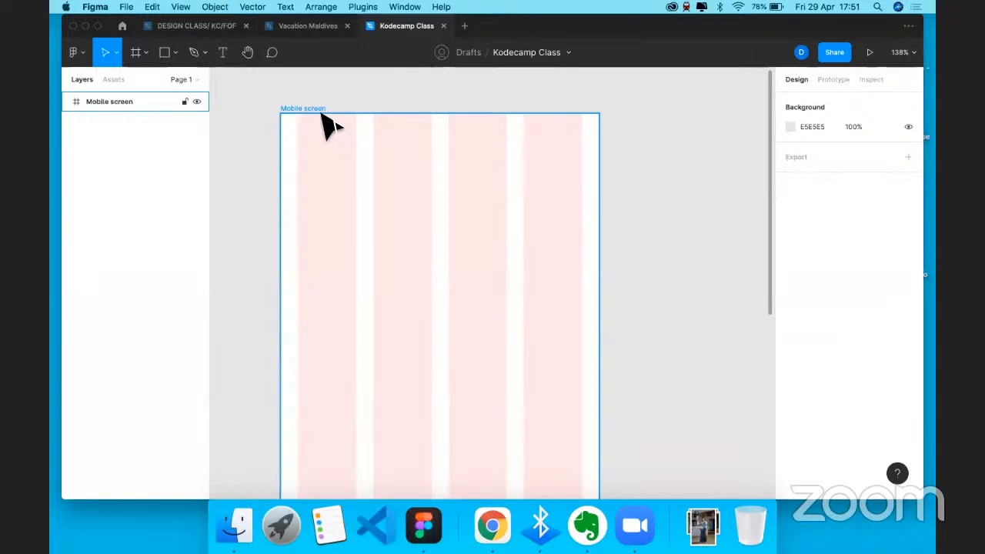
# - Hide the Mobile screen column grid and draw a grey 175×175 circle, centred horizontally near the top
pyautogui.click(316, 110)
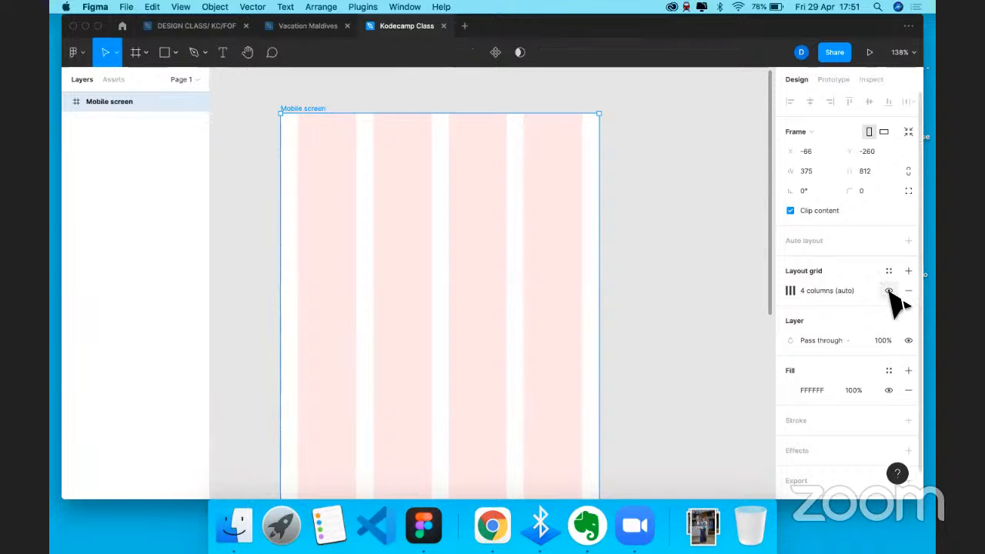
pyautogui.click(889, 293)
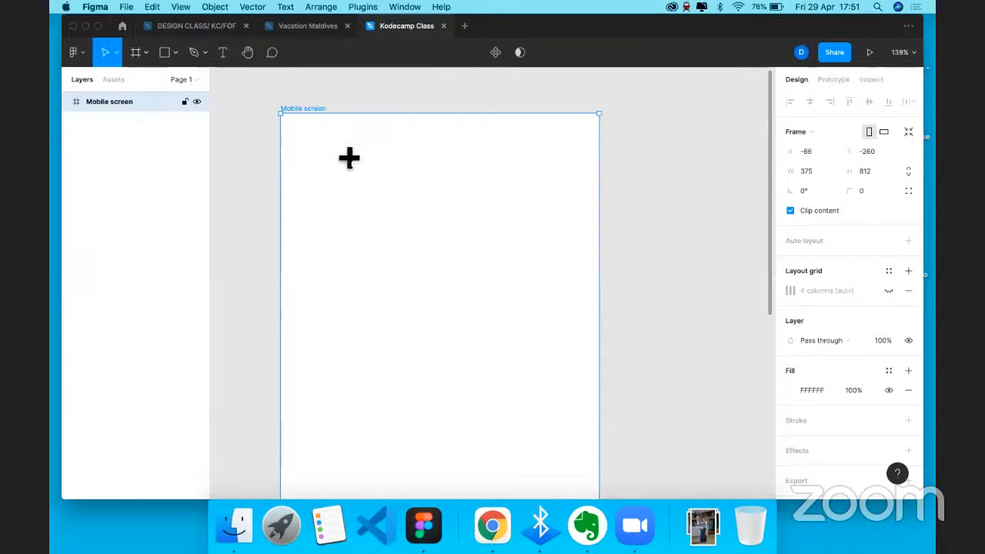
pyautogui.press('o')
pyautogui.moveTo(326, 157); pyautogui.dragTo(465, 295)
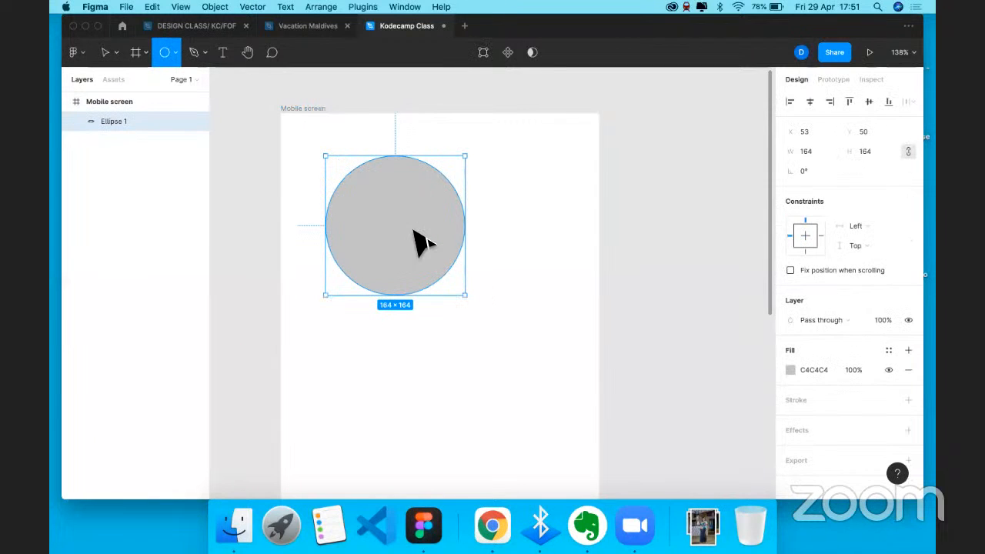
pyautogui.press('BackSpace')
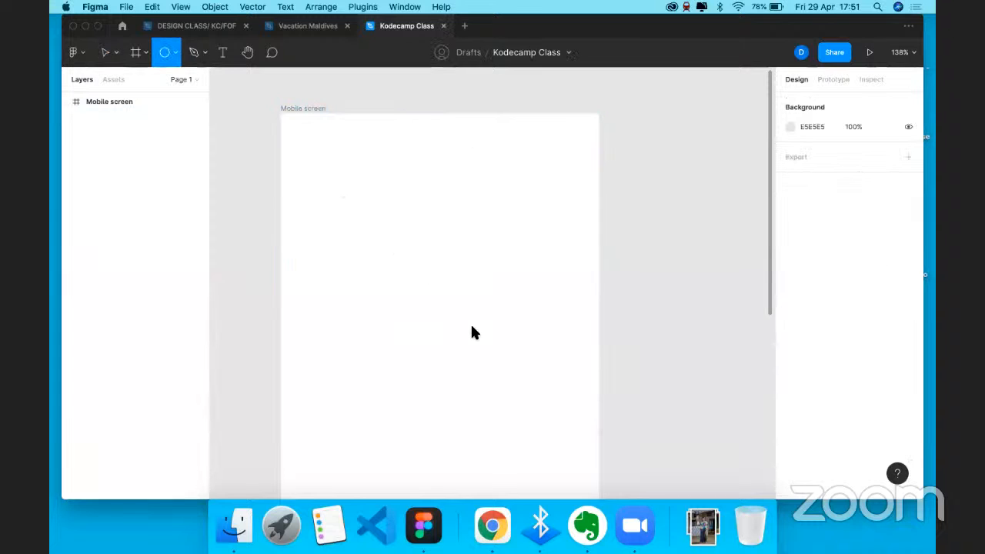
pyautogui.moveTo(339, 176); pyautogui.dragTo(488, 325)
pyautogui.moveTo(414, 251); pyautogui.dragTo(439, 254)
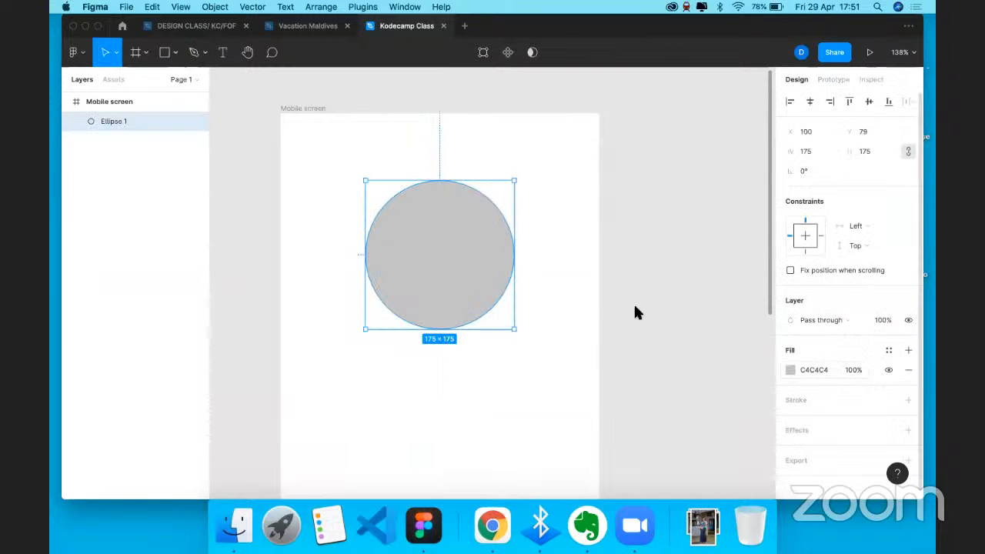
# - Recolour the circle teal (16B6AC) and move it up to Y 63
pyautogui.click(791, 371)
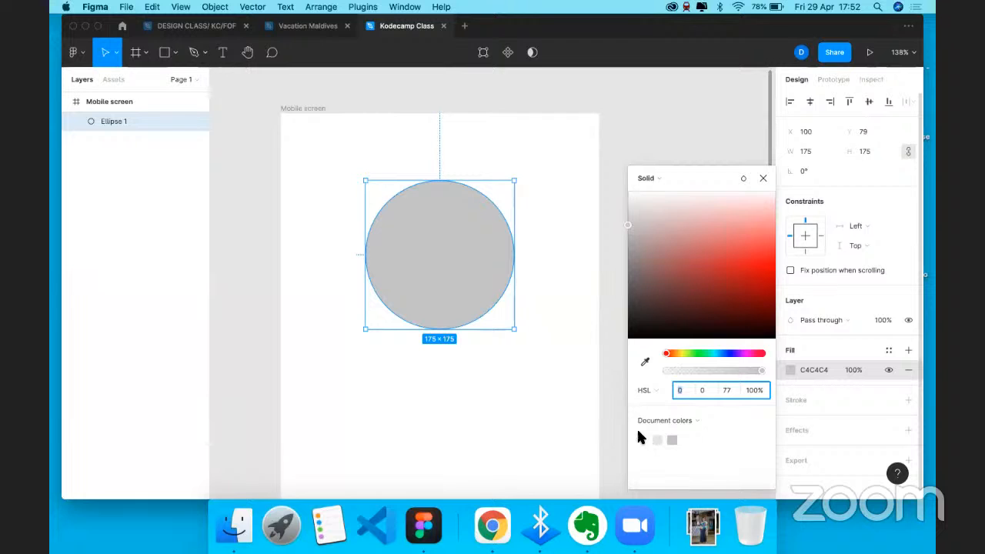
pyautogui.moveTo(725, 270); pyautogui.dragTo(744, 279)
pyautogui.moveTo(722, 355)
pyautogui.mouseDown()
pyautogui.moveTo(735, 354)
pyautogui.moveTo(695, 354)
pyautogui.moveTo(713, 354)
pyautogui.mouseUp()
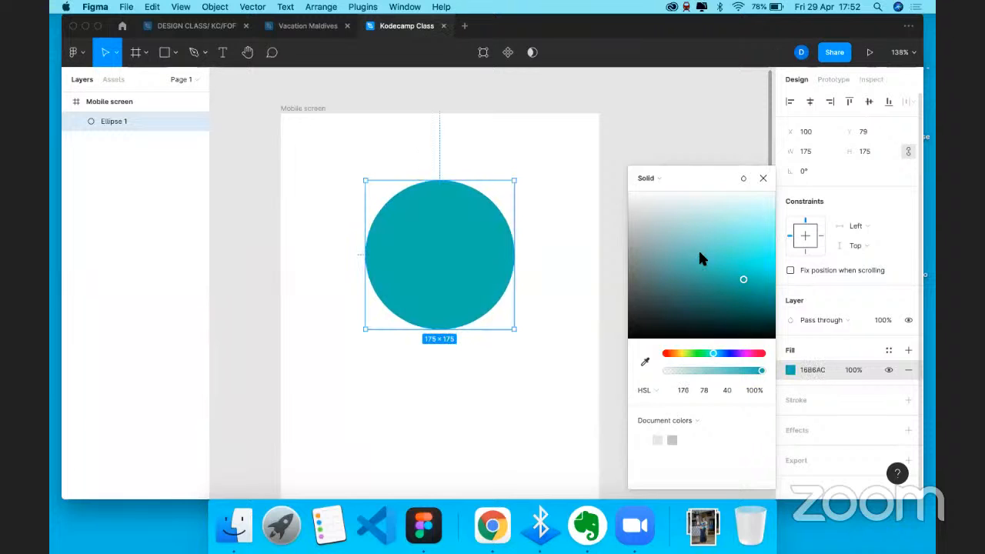
pyautogui.click(763, 178)
pyautogui.scroll(-3, 452, 226)
pyautogui.hscroll(1, 451, 226)
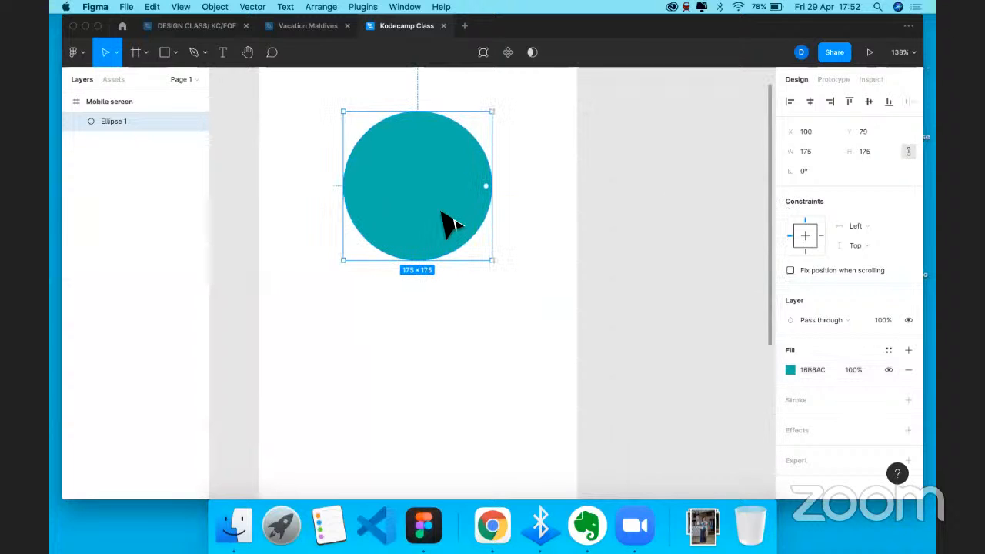
pyautogui.moveTo(442, 198); pyautogui.dragTo(446, 376)
# - Duplicate the circle below as Ellipse 2 and darken its fill to 047C74
pyautogui.press('super+c')
pyautogui.press('super+v')
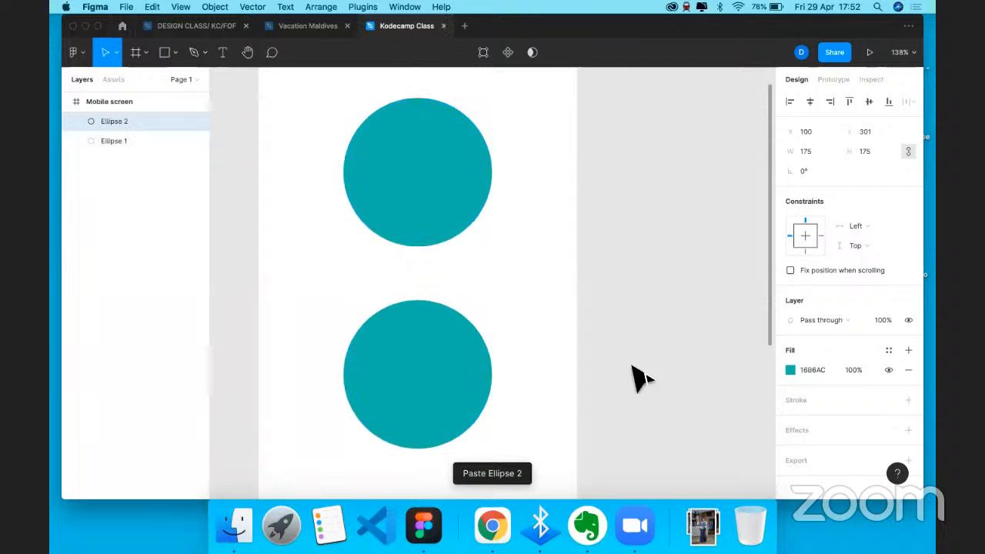
pyautogui.click(791, 370)
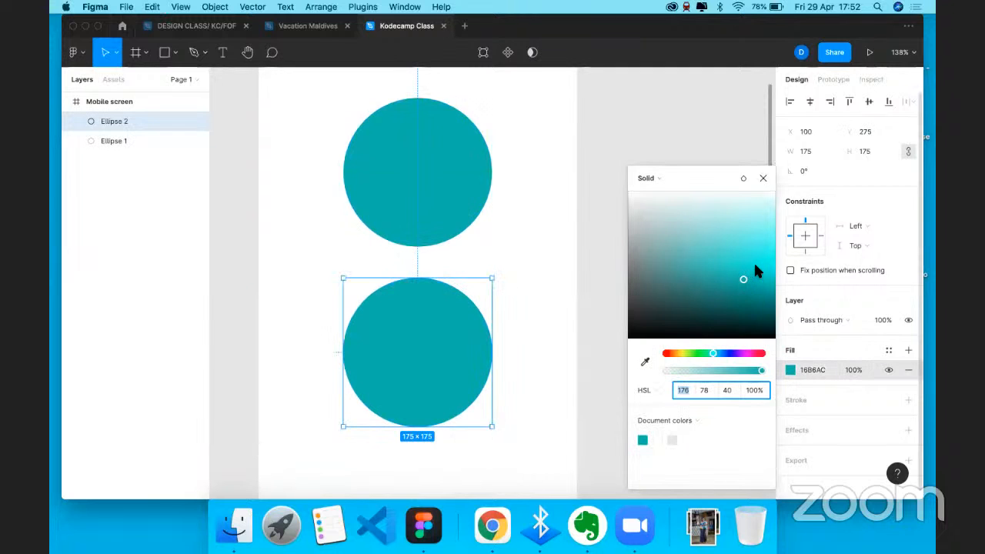
pyautogui.moveTo(757, 269); pyautogui.dragTo(766, 301)
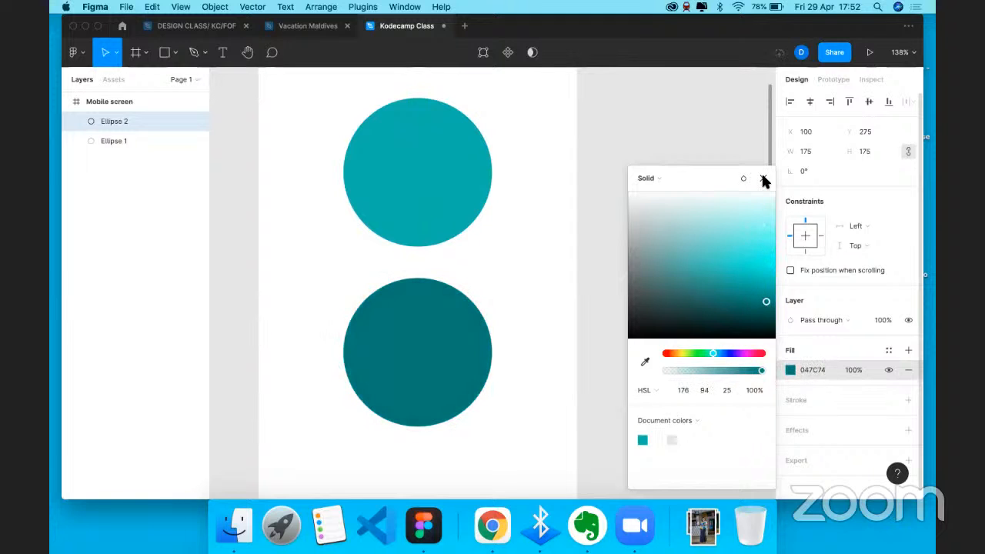
pyautogui.click(762, 178)
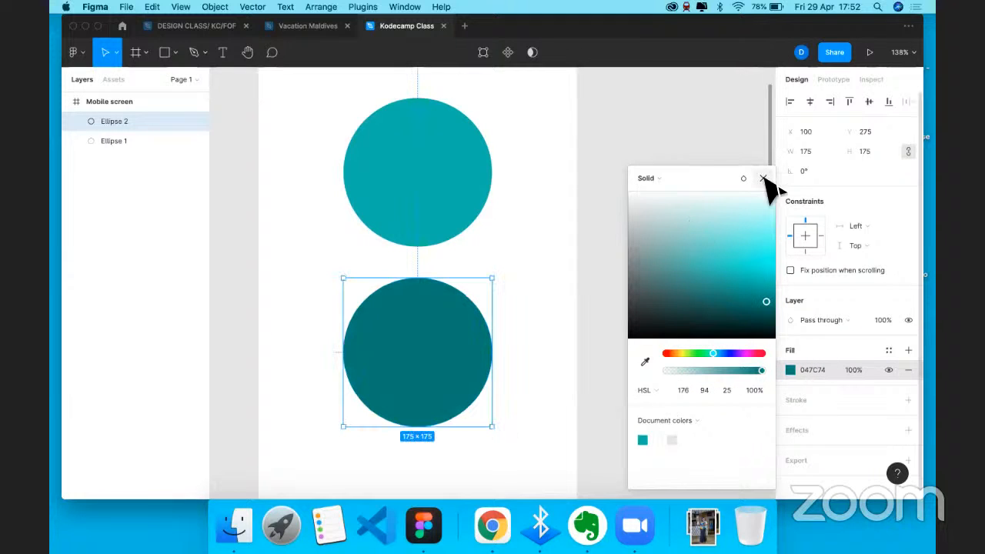
pyautogui.click(453, 151)
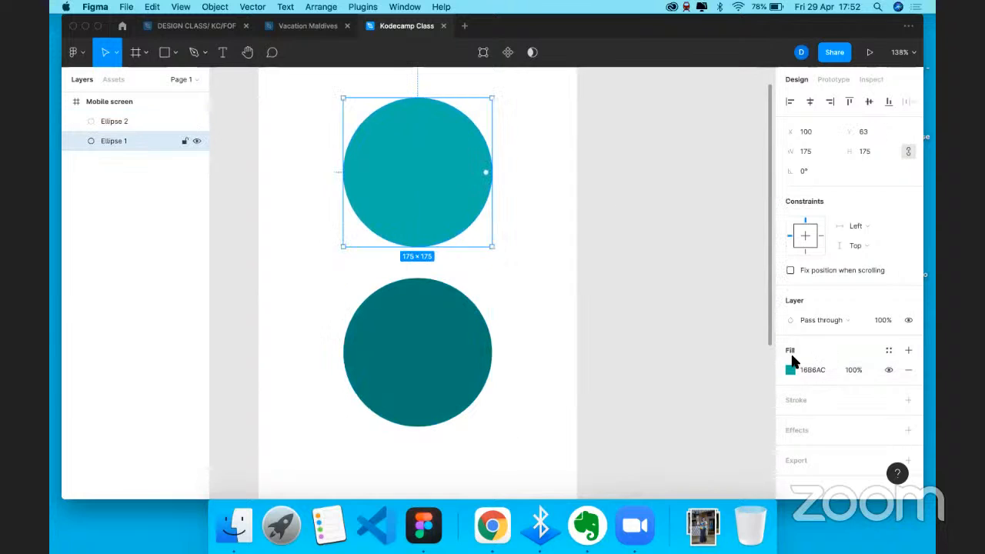
# - Add and then remove an extra fill layer on the upper teal circle
pyautogui.click(889, 353)
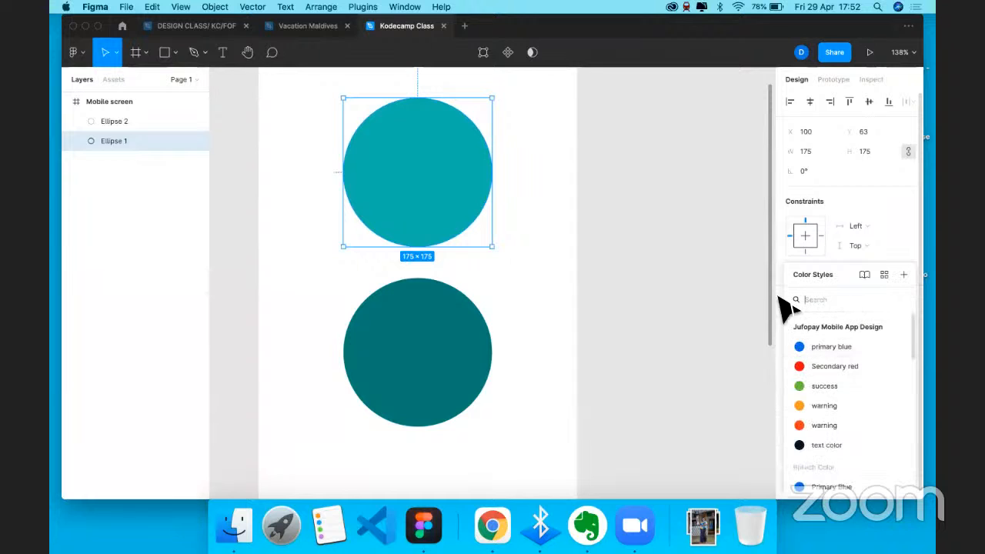
pyautogui.click(655, 258)
pyautogui.click(485, 205)
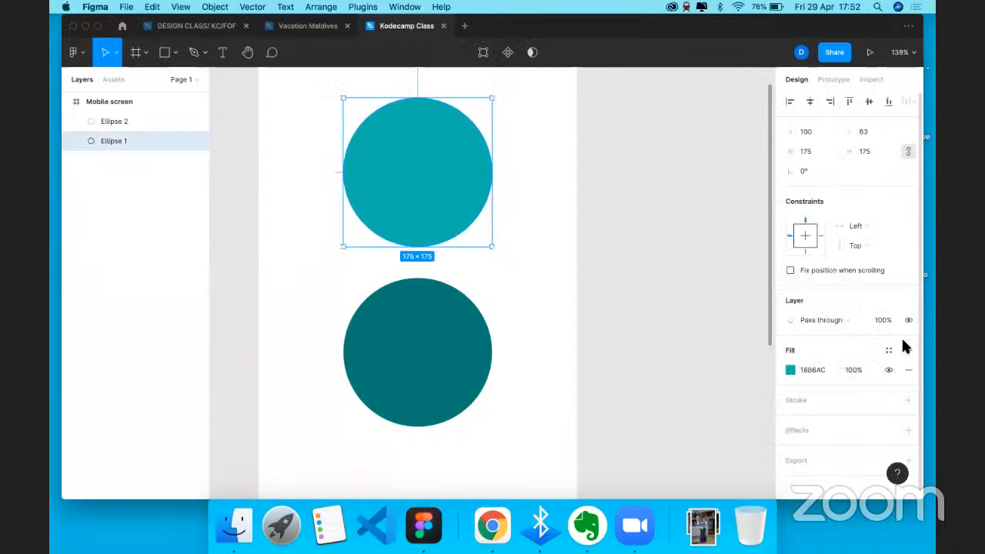
pyautogui.click(907, 350)
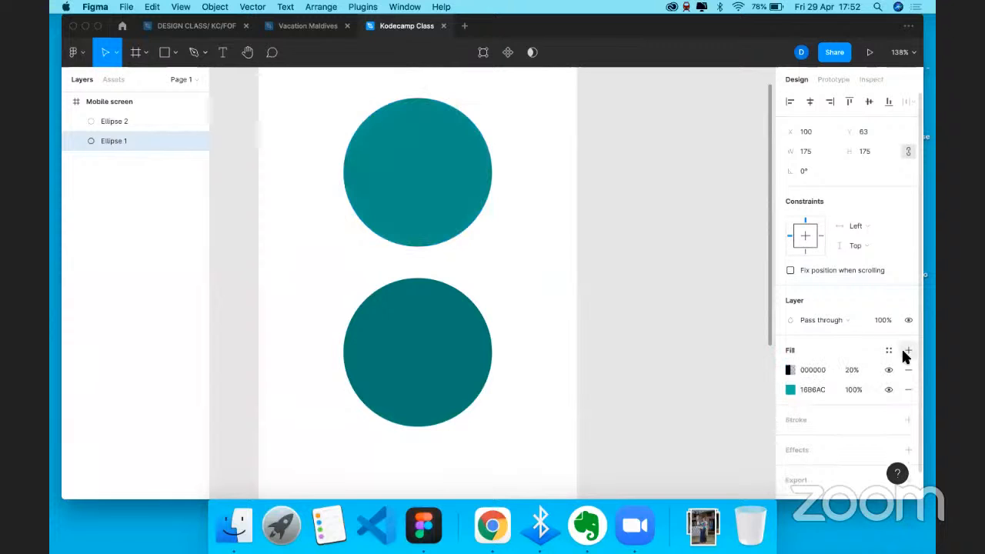
pyautogui.click(889, 351)
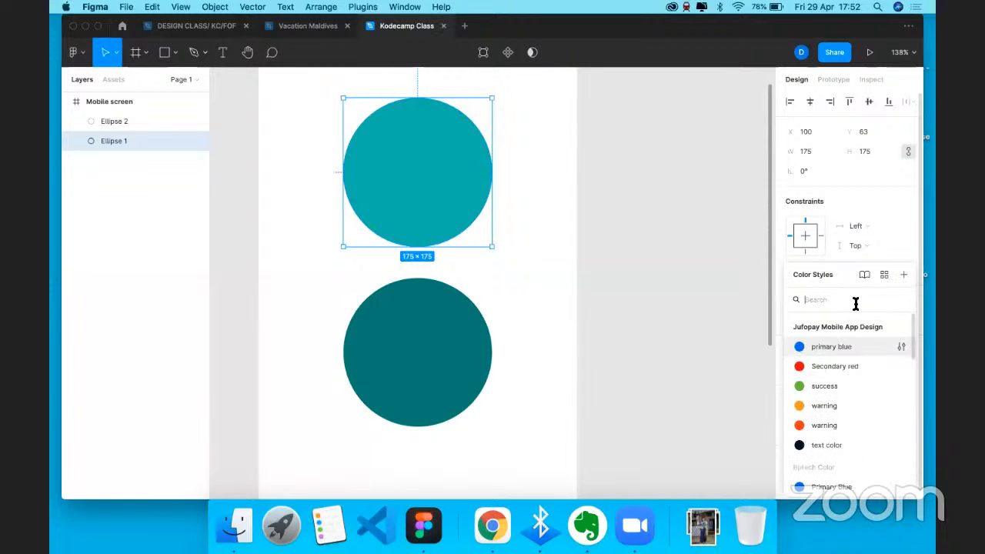
pyautogui.click(585, 258)
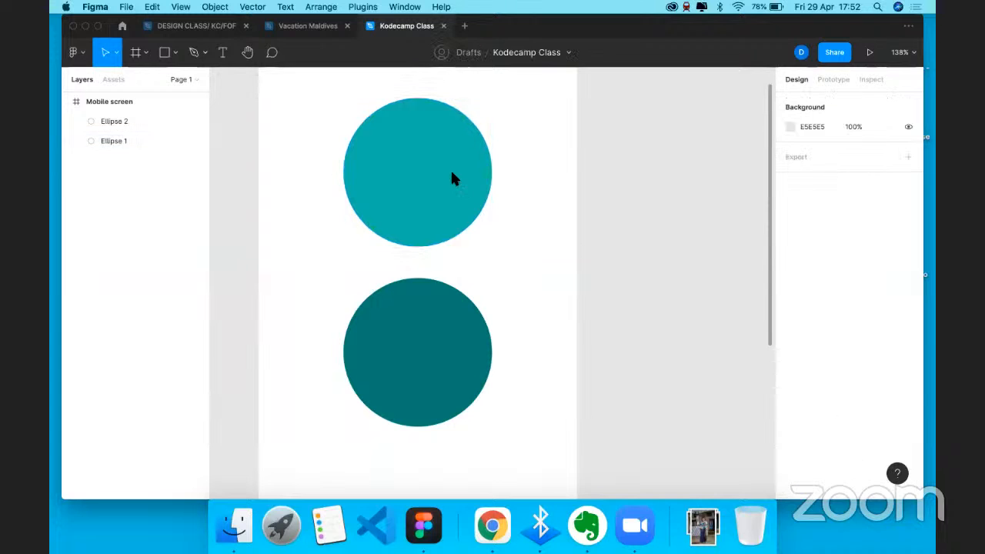
pyautogui.click(450, 169)
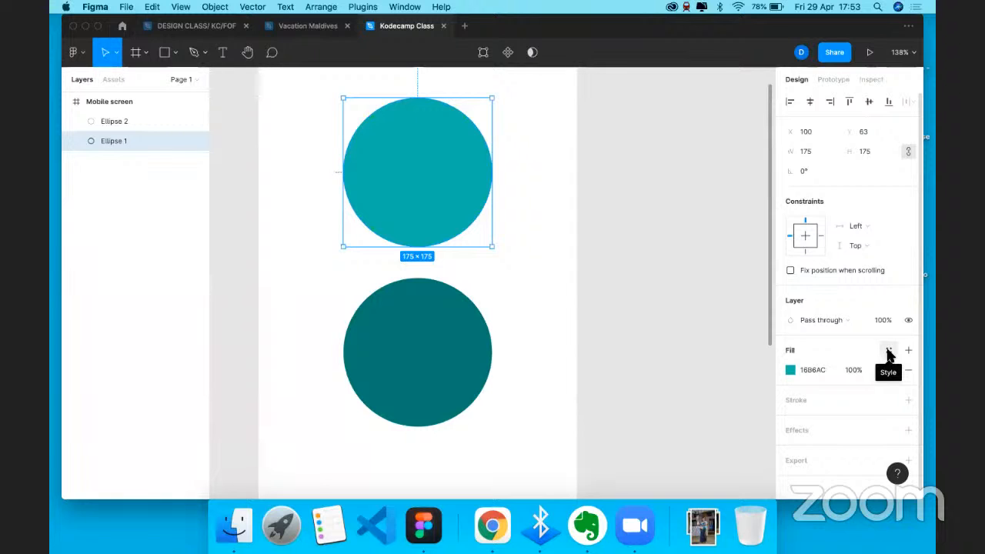
# - Save the upper circle's teal fill as colour style 'Kodecamp 1'
pyautogui.click(889, 353)
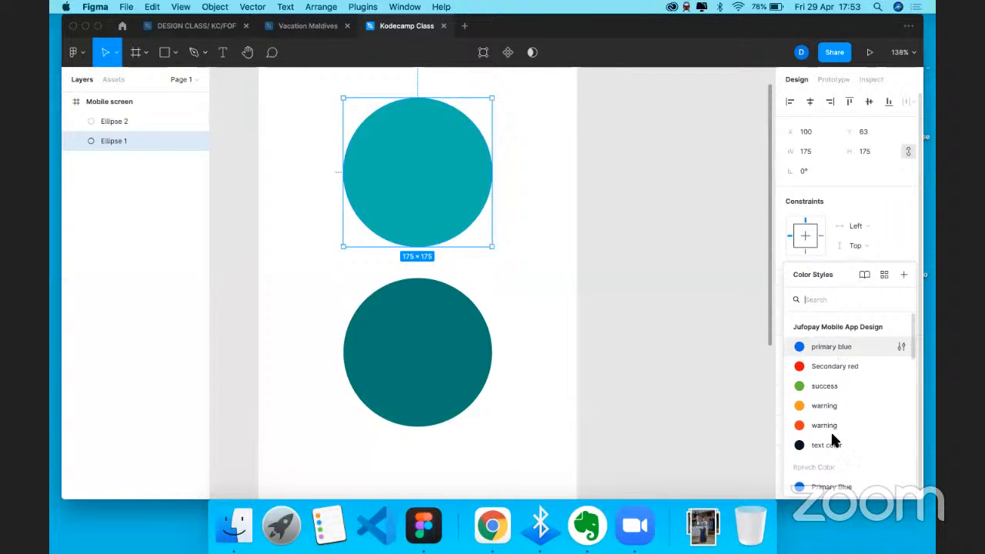
pyautogui.scroll(-5, 835, 369)
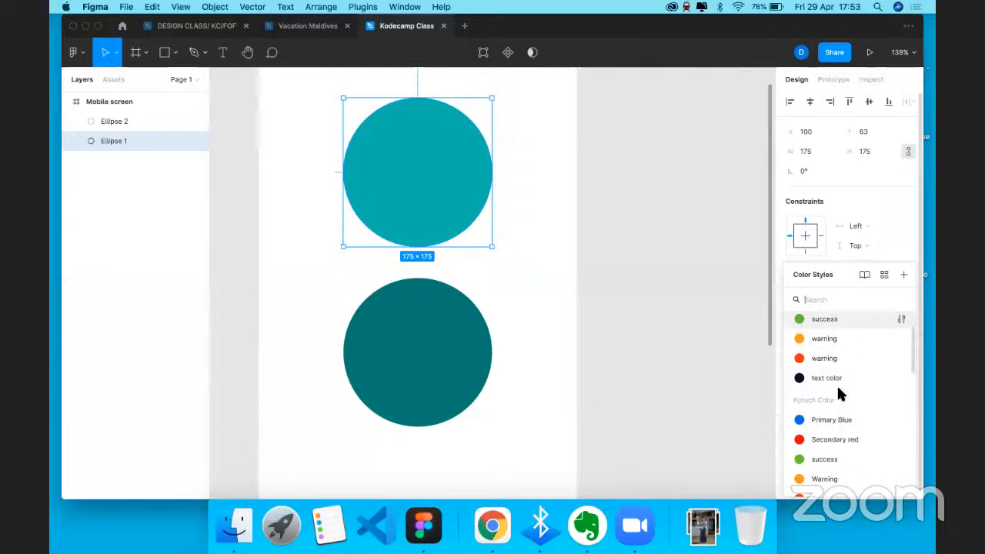
pyautogui.scroll(-5, 838, 388)
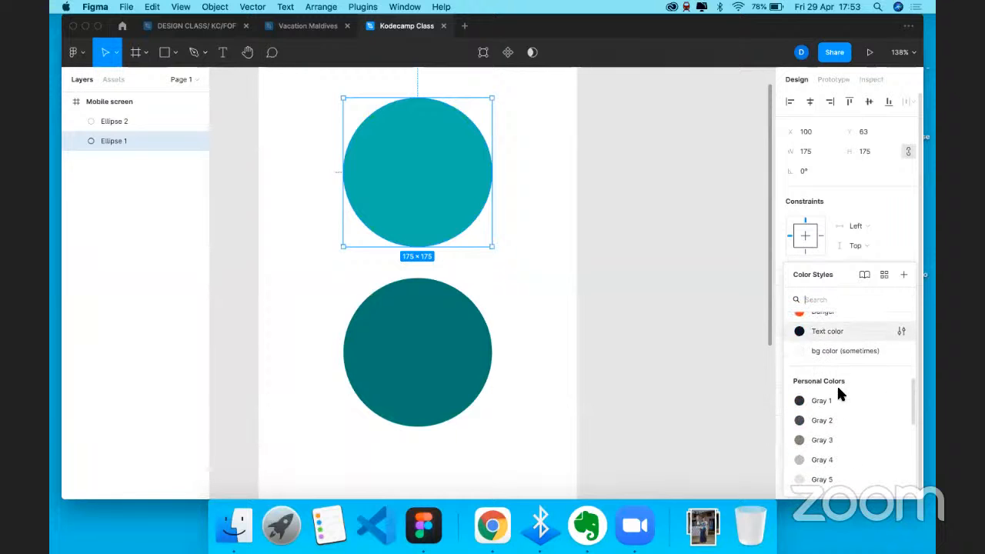
pyautogui.scroll(-3, 836, 378)
pyautogui.click(811, 300)
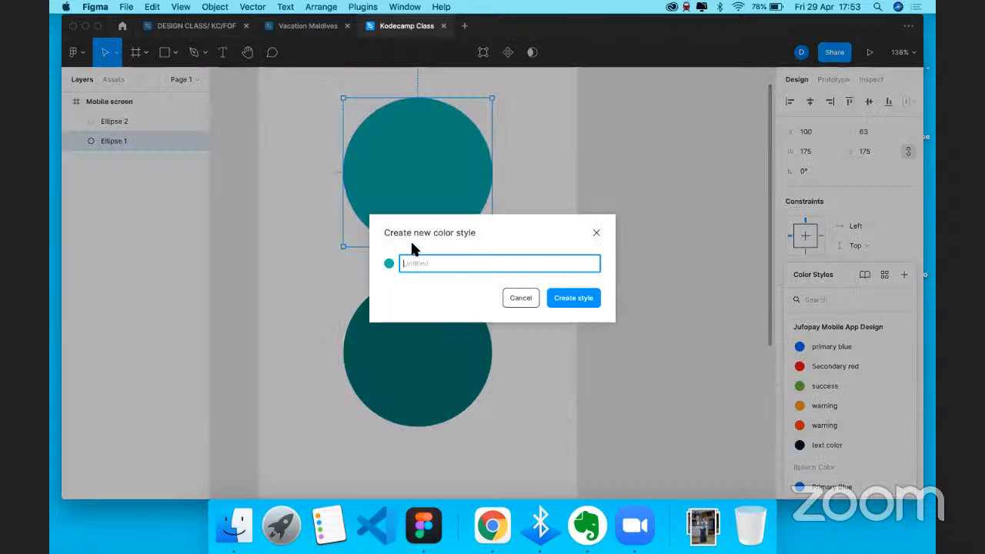
pyautogui.write('Kodecamp 1')
pyautogui.click(578, 302)
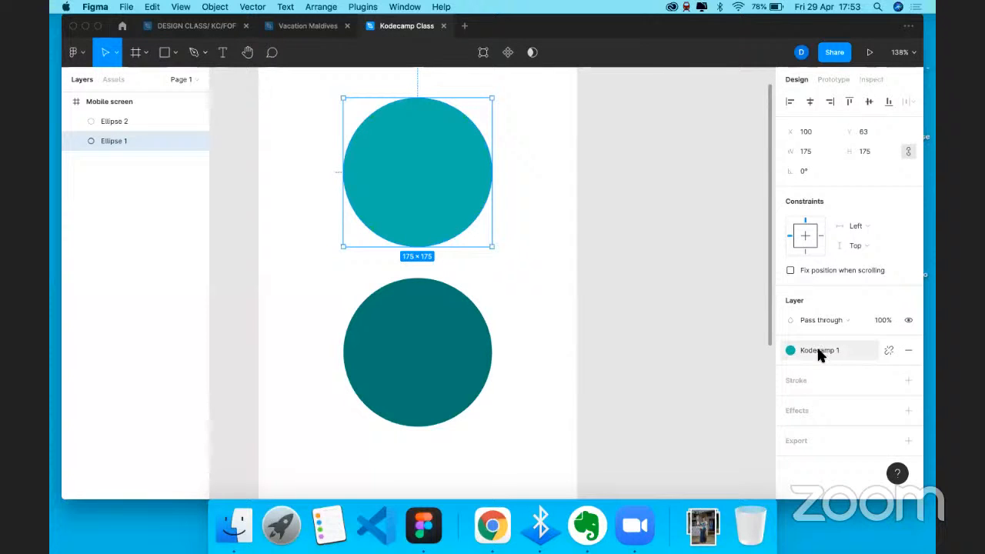
# - Save the lower circle's dark teal fill as colour style 'Kodecamp 2'
pyautogui.click(445, 323)
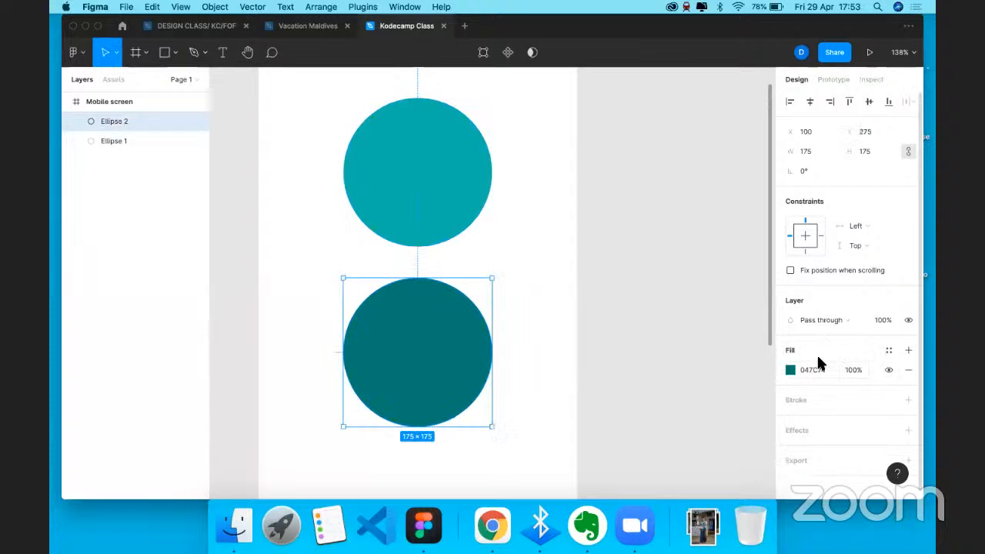
pyautogui.click(889, 351)
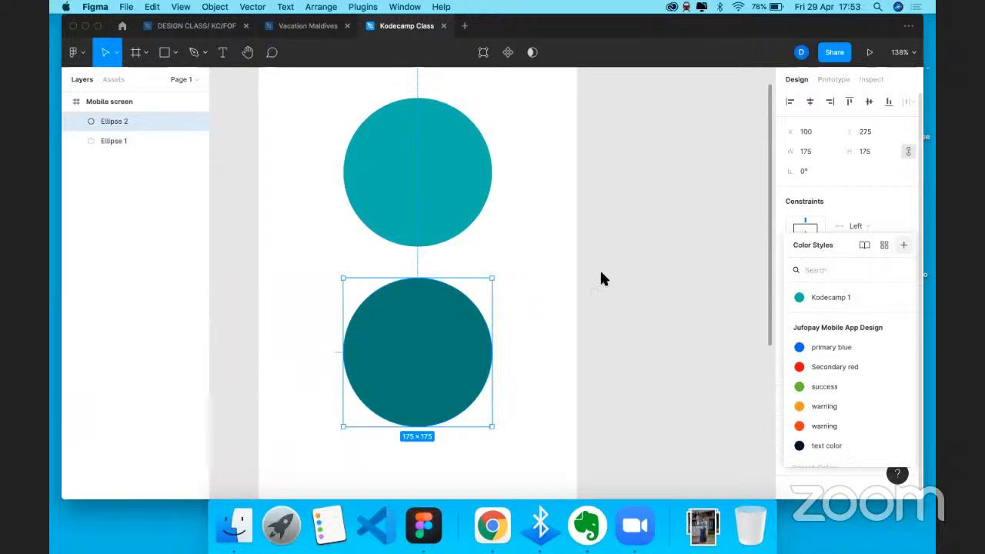
pyautogui.click(904, 244)
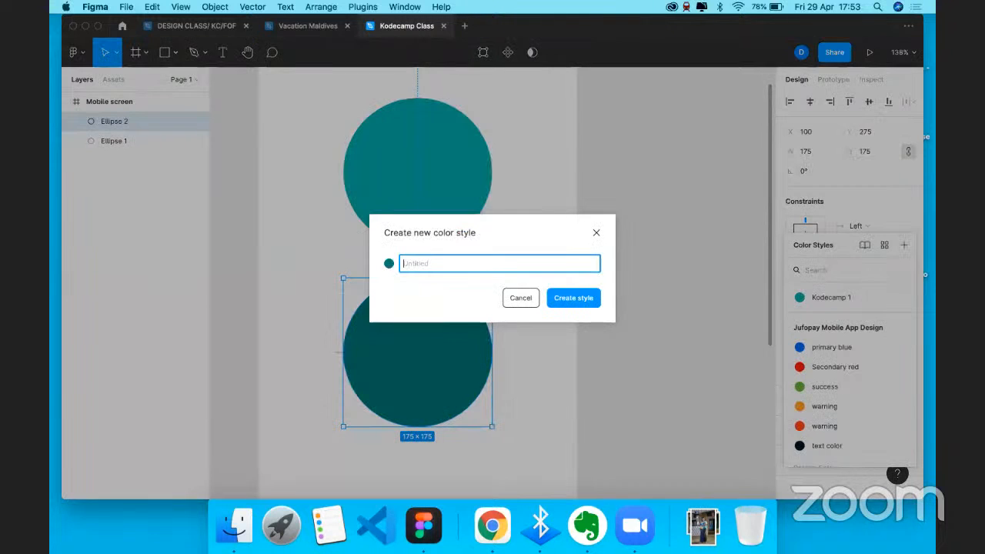
pyautogui.write('Kodecamp 2')
pyautogui.click(585, 299)
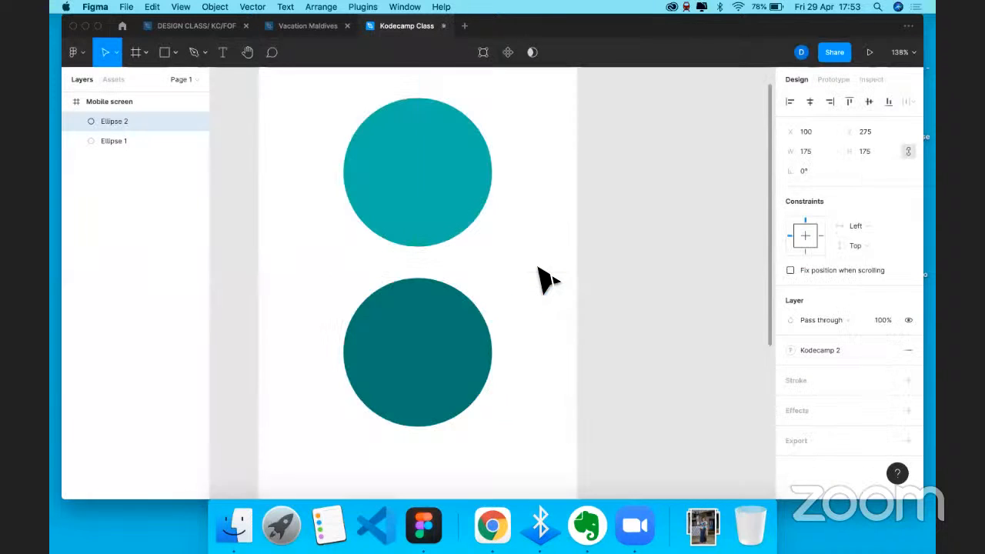
pyautogui.click(538, 267)
pyautogui.hscroll(2, 538, 268)
pyautogui.scroll(-4, 339, 151)
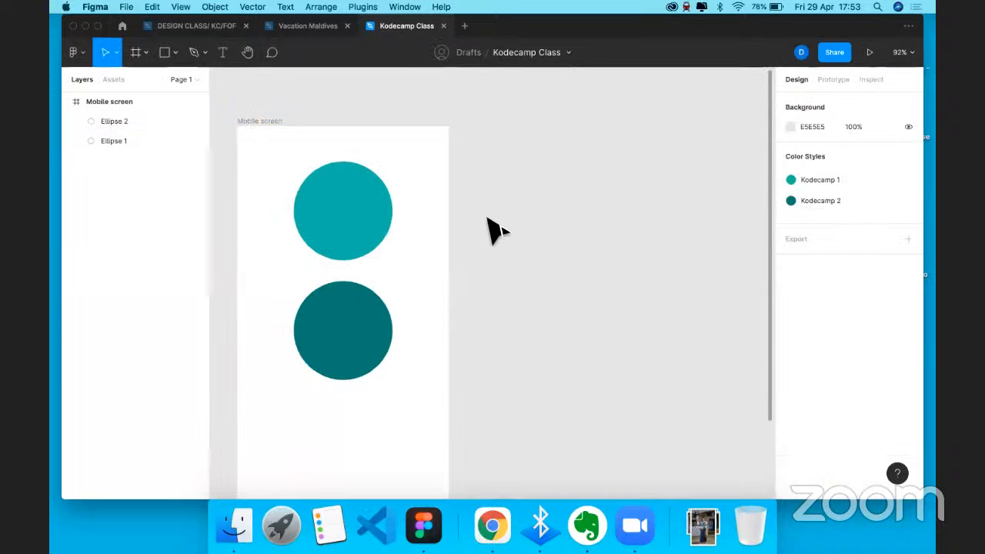
# - Add a 375×812 iPhone 11 Pro / X frame beside Mobile screen with tops aligned
pyautogui.press('f')
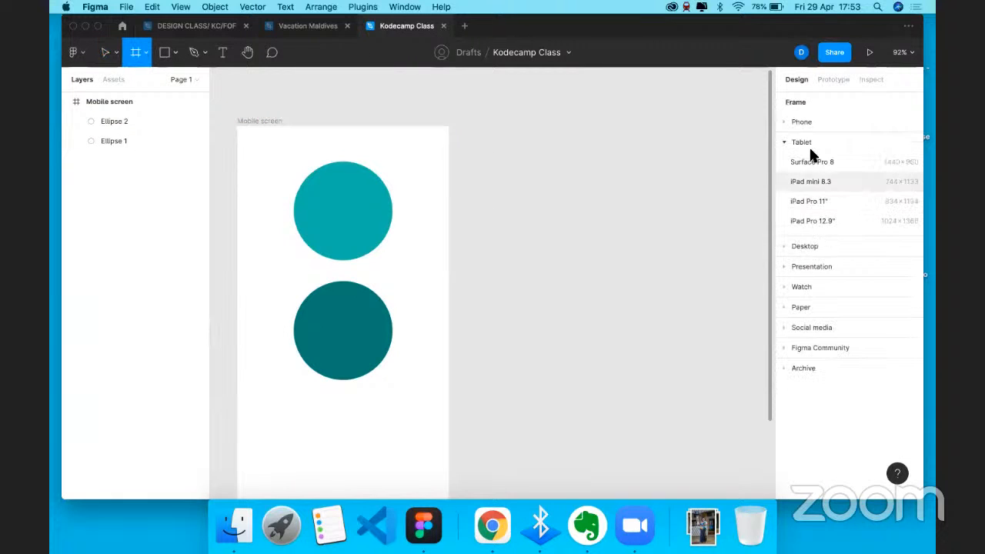
pyautogui.click(802, 122)
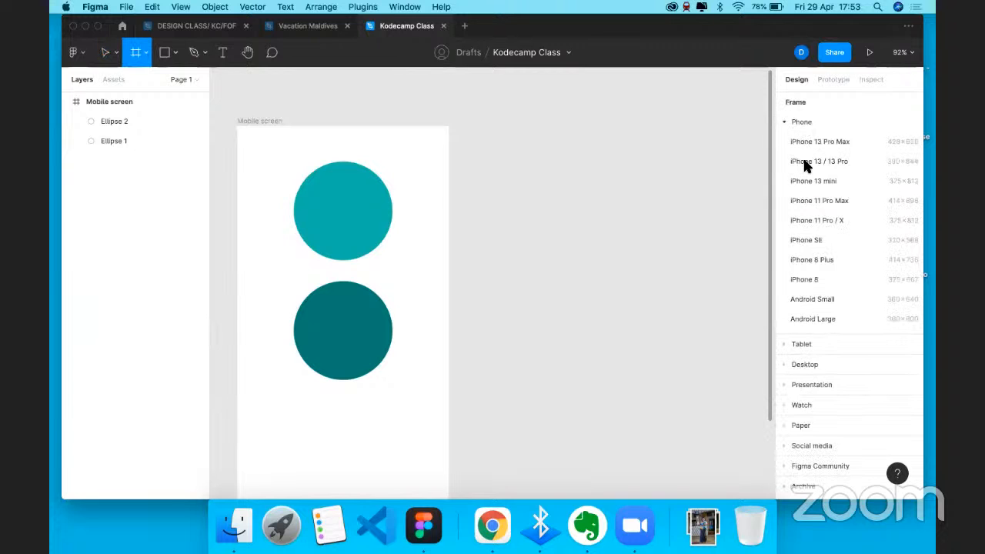
pyautogui.click(815, 223)
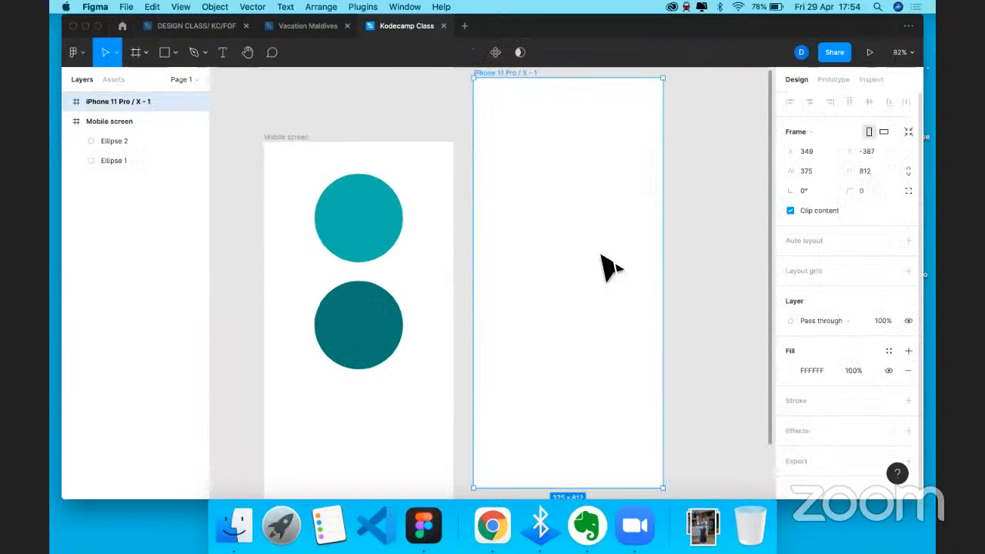
pyautogui.moveTo(603, 328); pyautogui.dragTo(601, 320)
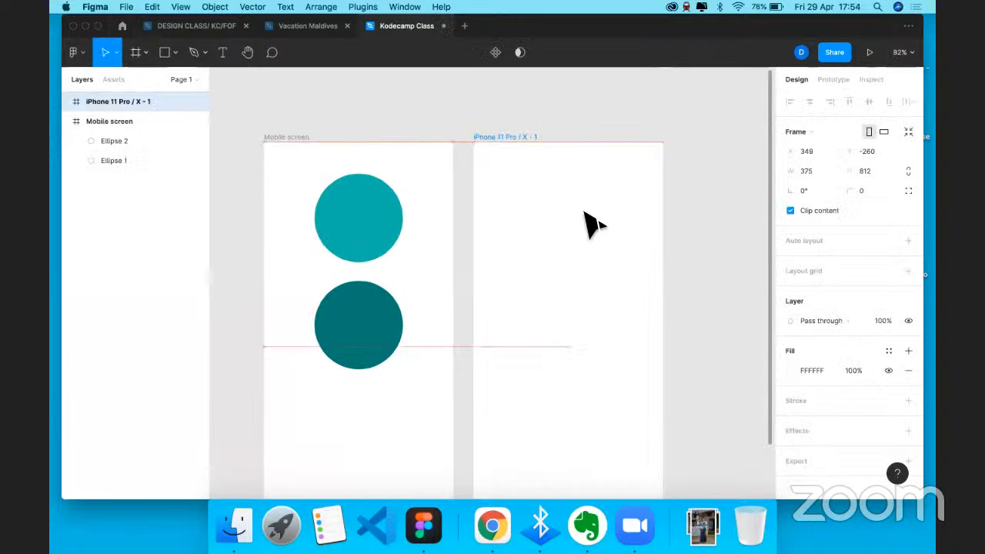
pyautogui.moveTo(593, 225); pyautogui.dragTo(592, 224)
# - Draw a grey 314×103 rectangle centred horizontally in the iPhone frame at Y 88
pyautogui.press('r')
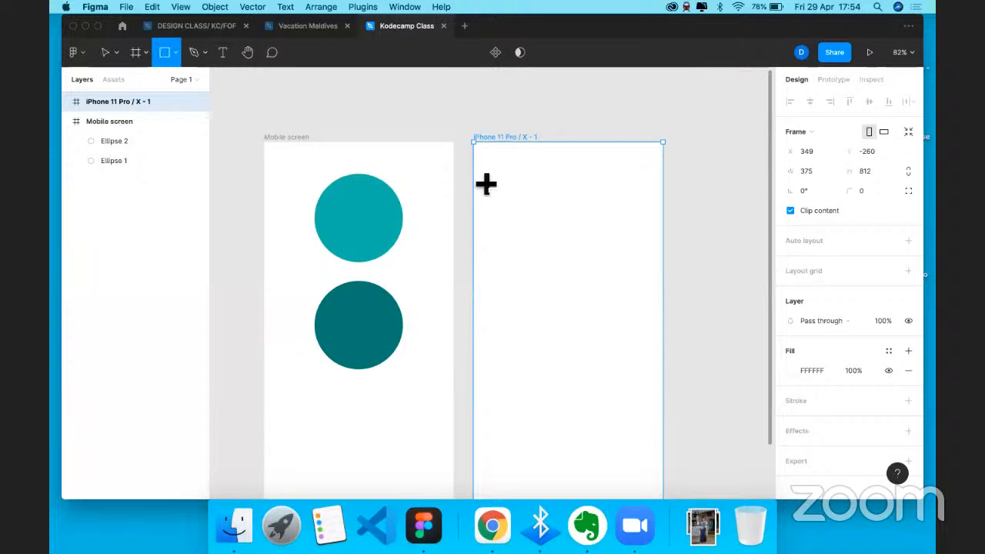
pyautogui.moveTo(493, 172); pyautogui.dragTo(647, 223)
pyautogui.click(806, 103)
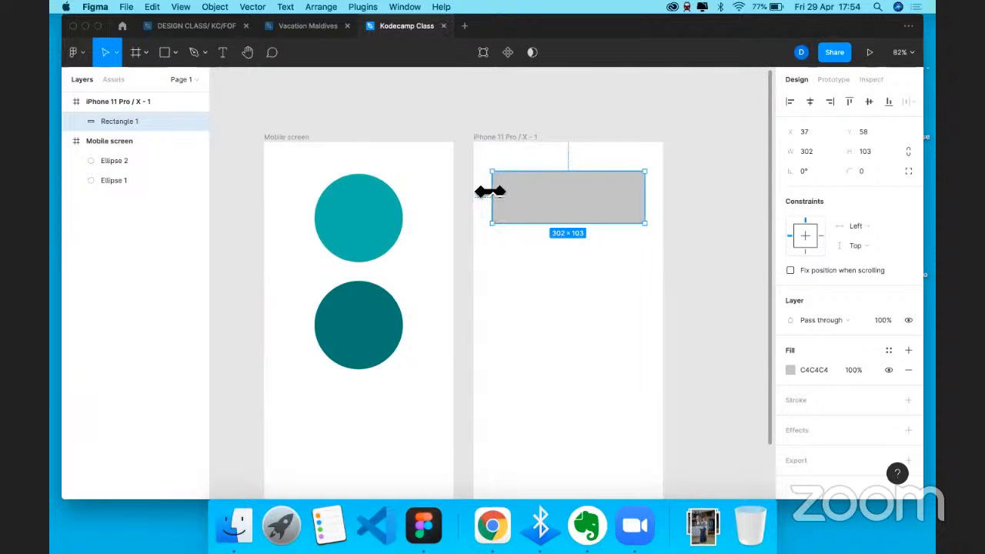
pyautogui.moveTo(490, 192); pyautogui.dragTo(486, 192)
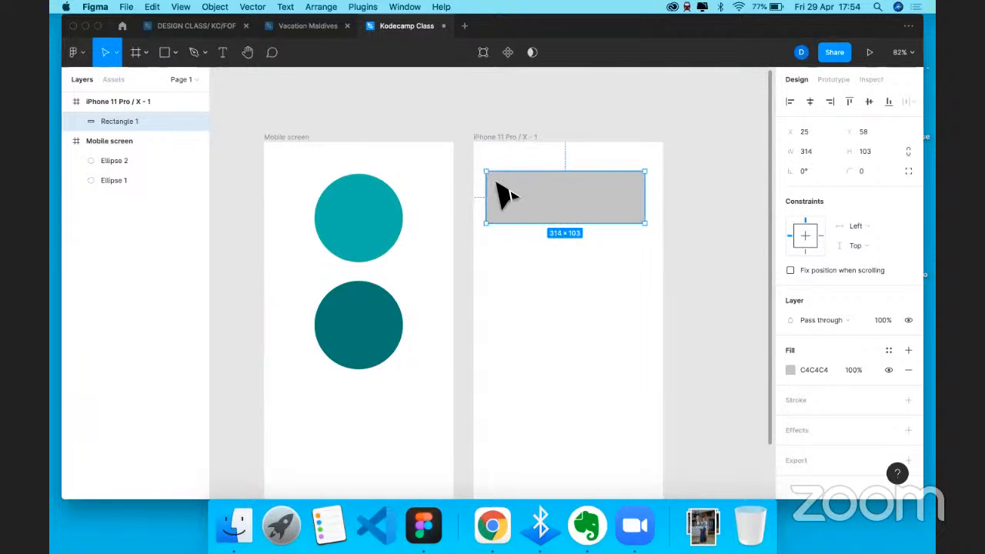
pyautogui.click(810, 102)
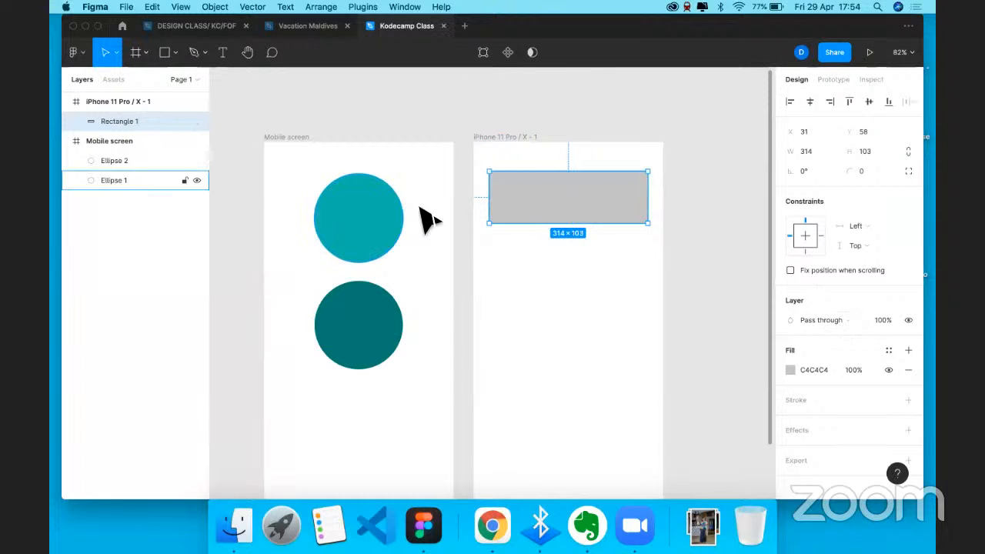
pyautogui.moveTo(565, 202)
pyautogui.mouseDown()
pyautogui.moveTo(570, 220)
pyautogui.moveTo(564, 207)
pyautogui.mouseUp()
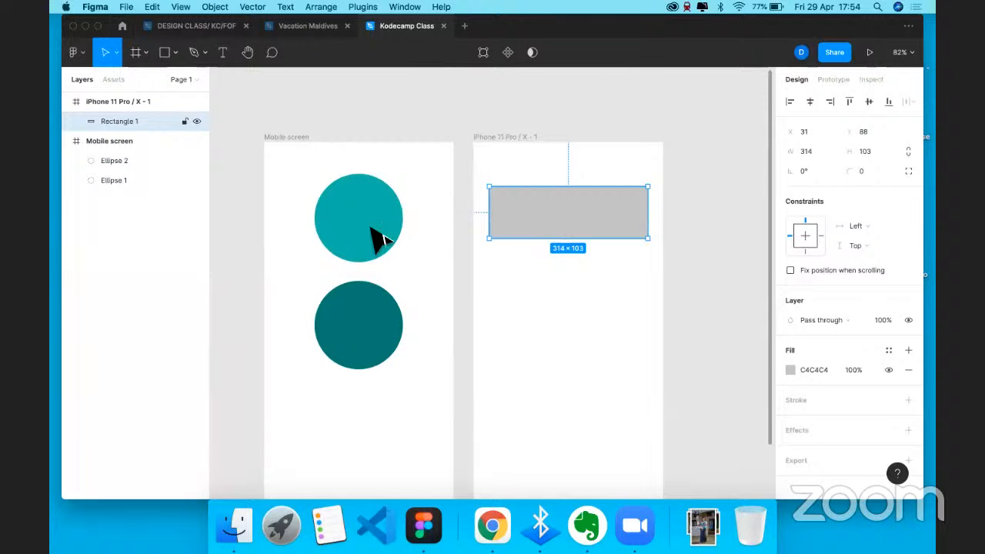
# - Sample the teal circle's colour into the rectangle, then undo it back to grey C4C4C4
pyautogui.click(790, 370)
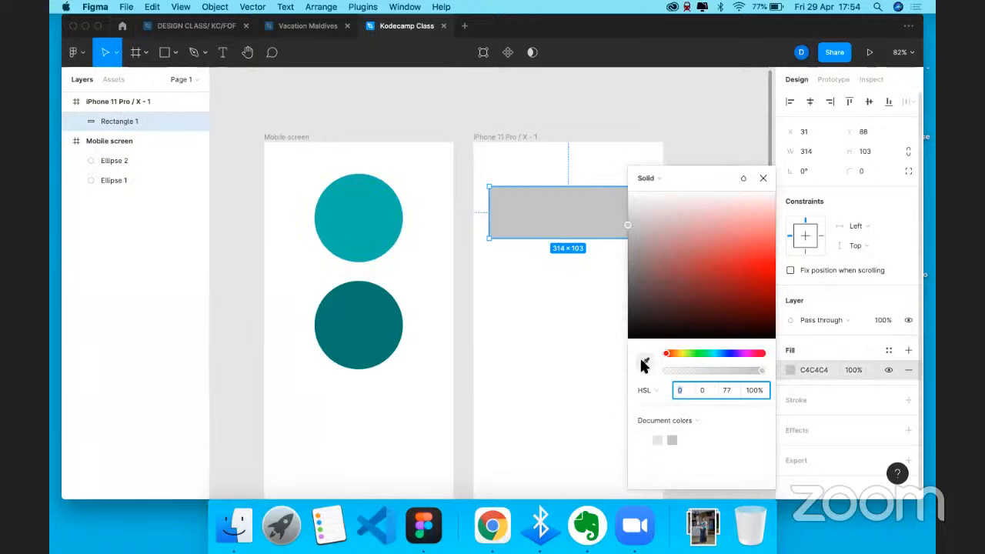
pyautogui.click(644, 365)
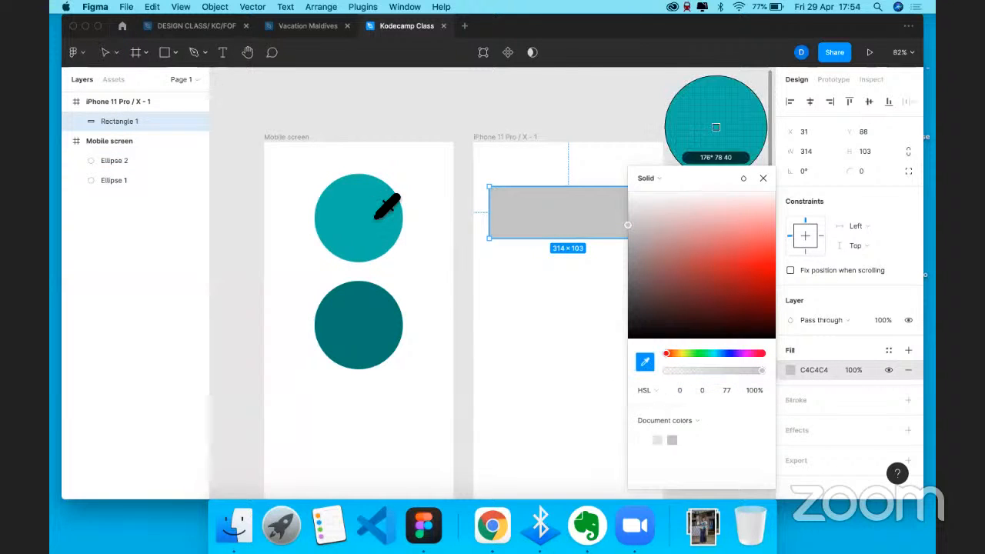
pyautogui.click(570, 213)
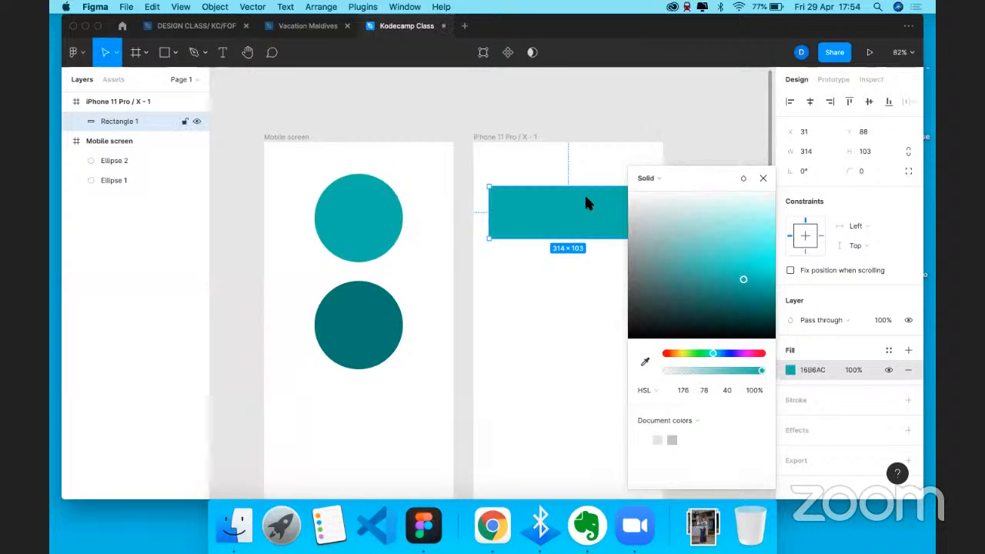
pyautogui.click(770, 175)
pyautogui.press('super+z')
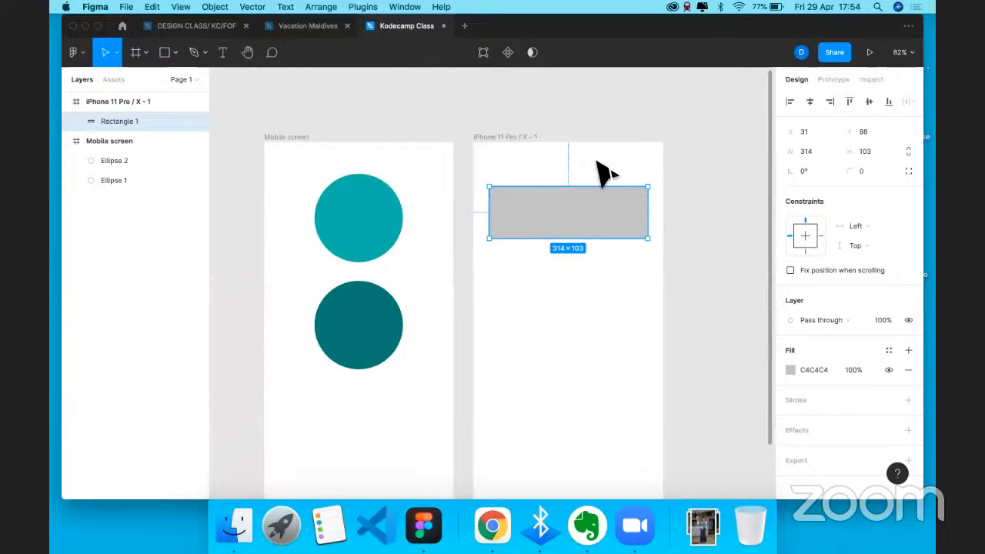
pyautogui.press('super+z')
pyautogui.click(584, 208)
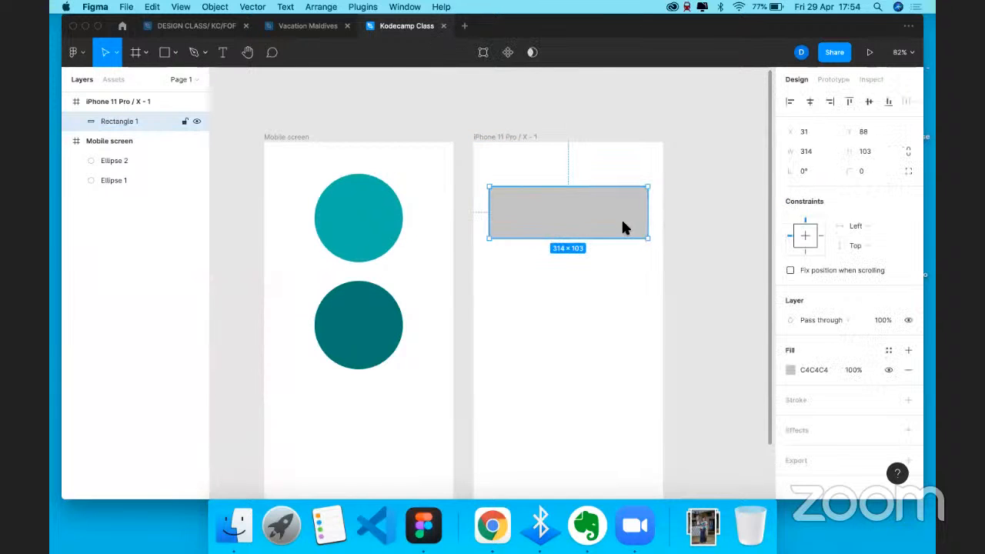
pyautogui.click(889, 351)
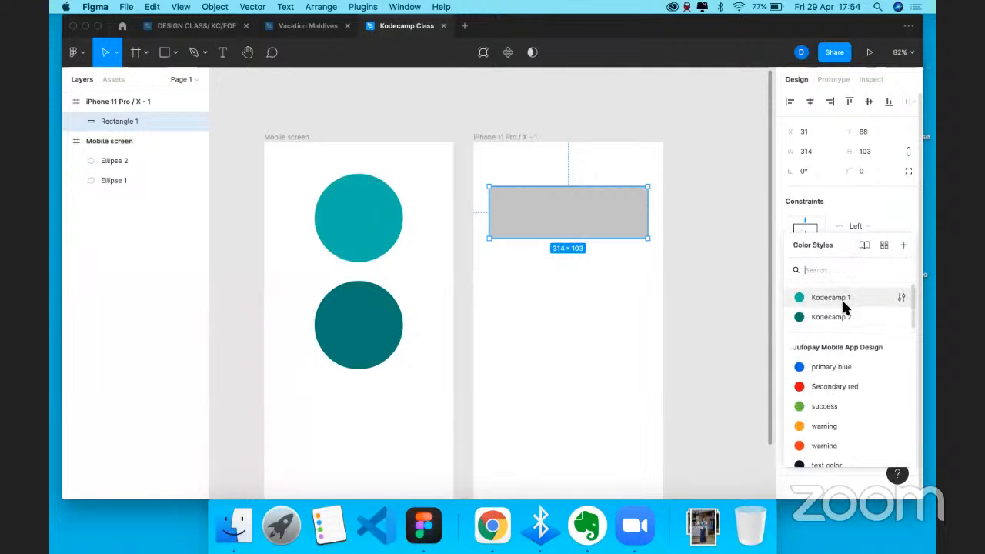
# - Shift the rectangle's fill toward teal, then apply the Kodecamp 2 colour style
pyautogui.click(721, 311)
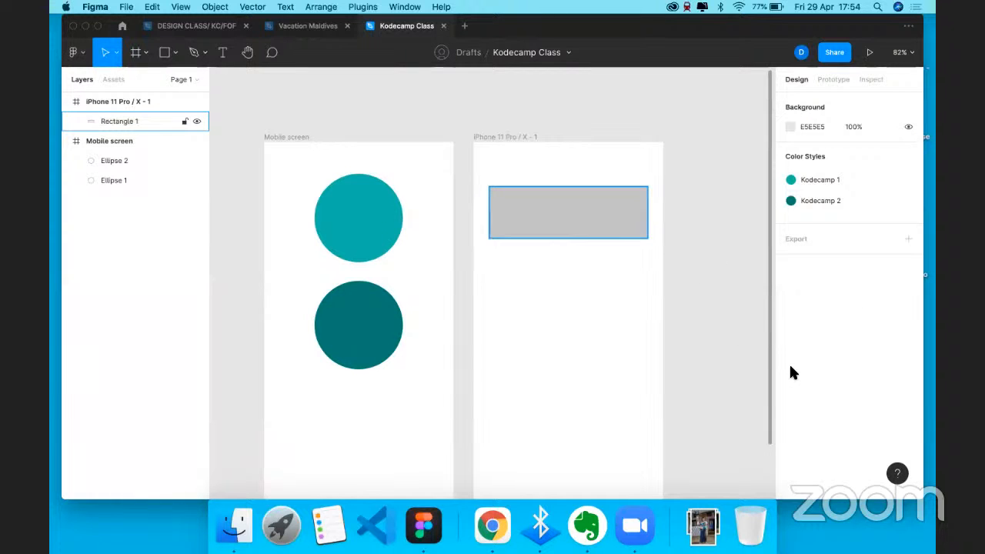
pyautogui.click(589, 217)
pyautogui.click(791, 370)
pyautogui.moveTo(692, 354); pyautogui.dragTo(708, 350)
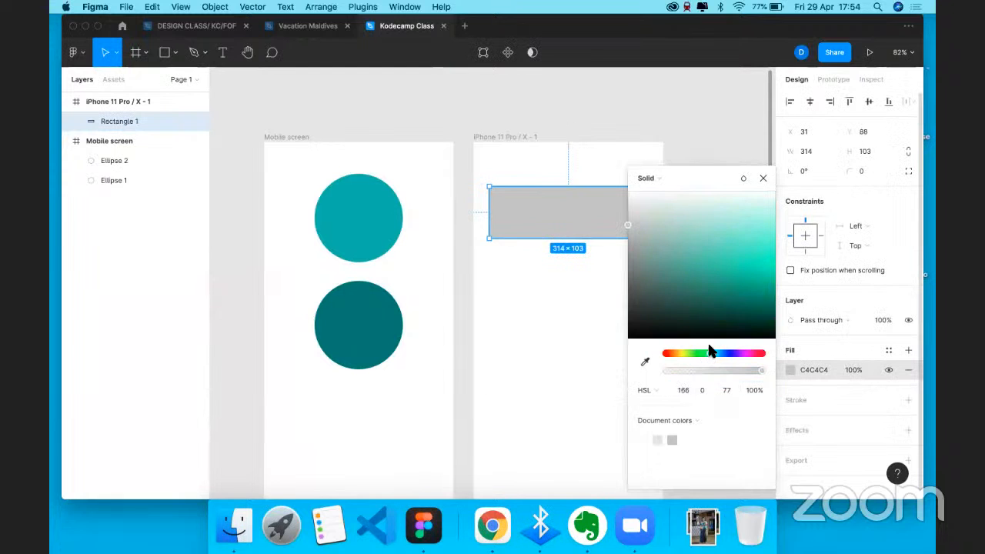
pyautogui.moveTo(754, 261); pyautogui.dragTo(743, 249)
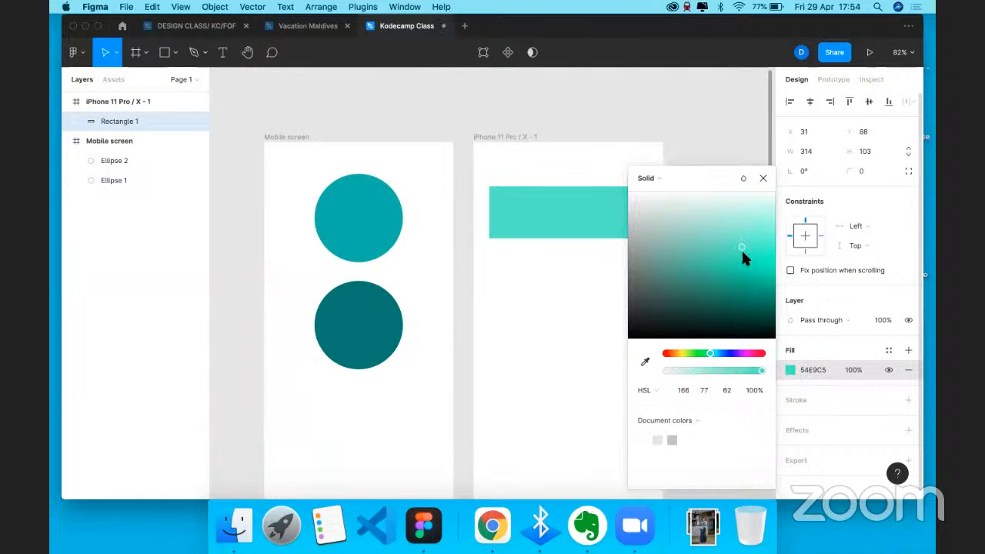
pyautogui.click(887, 351)
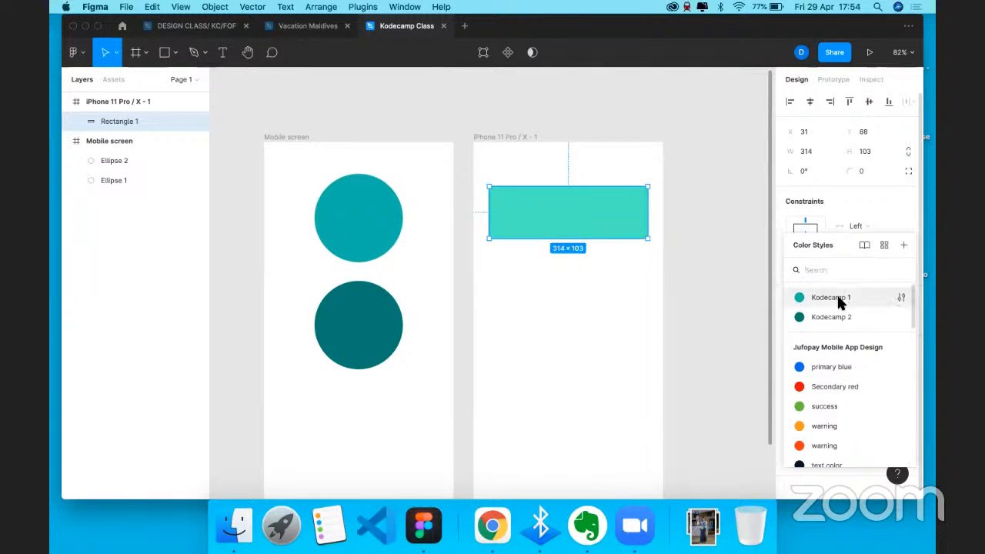
pyautogui.click(837, 317)
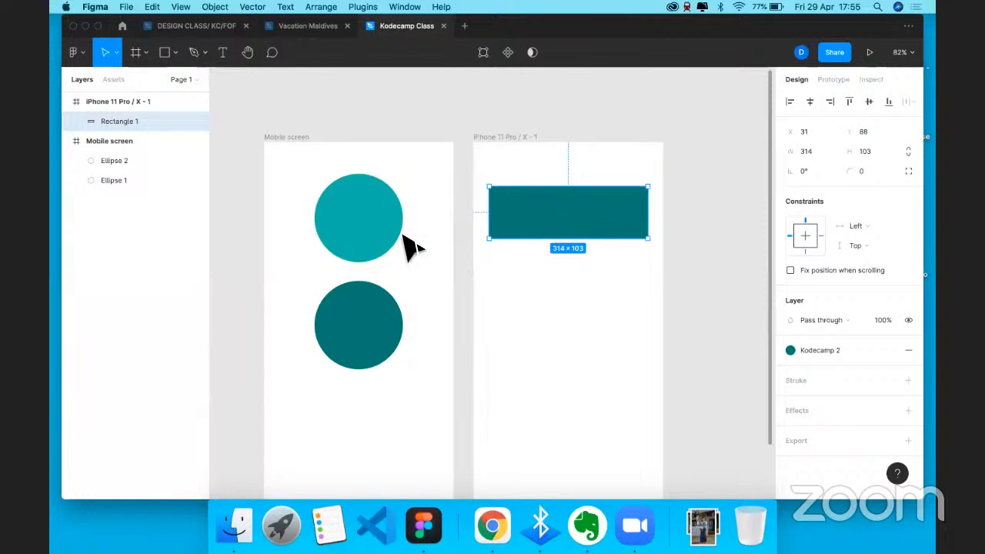
# - Select each circle and the rectangle to compare their fill styles
pyautogui.click(372, 223)
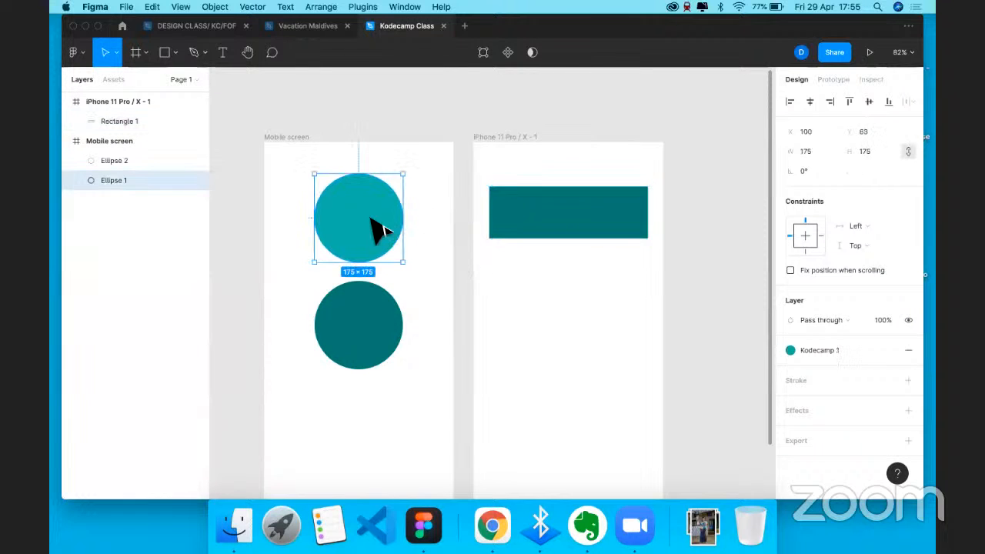
pyautogui.click(381, 356)
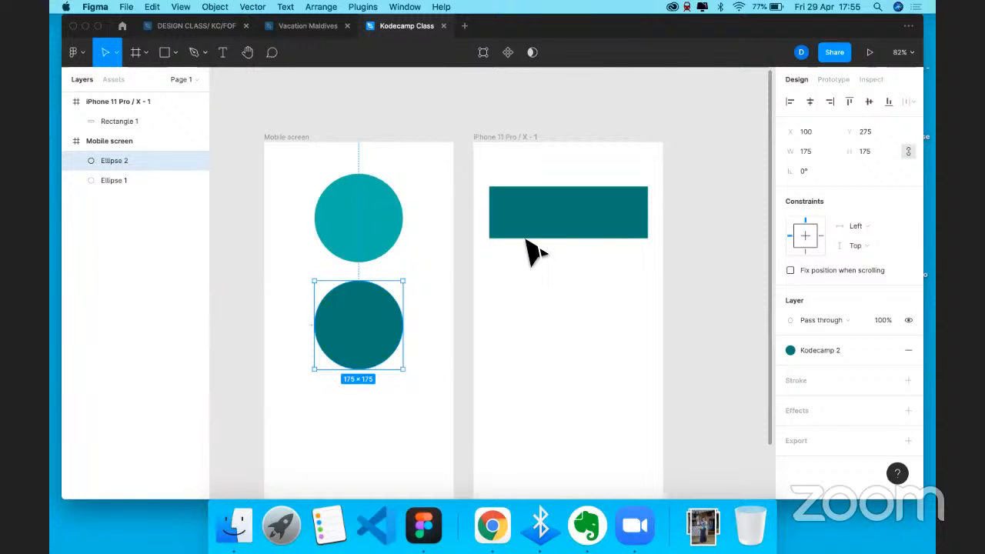
pyautogui.click(589, 229)
pyautogui.press('Escape')
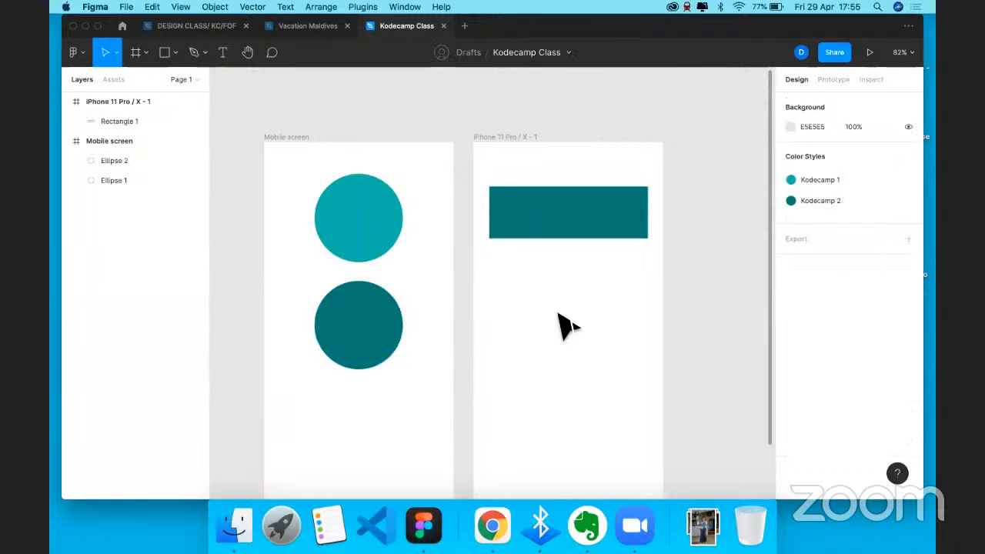
pyautogui.press('t')
pyautogui.click(511, 324)
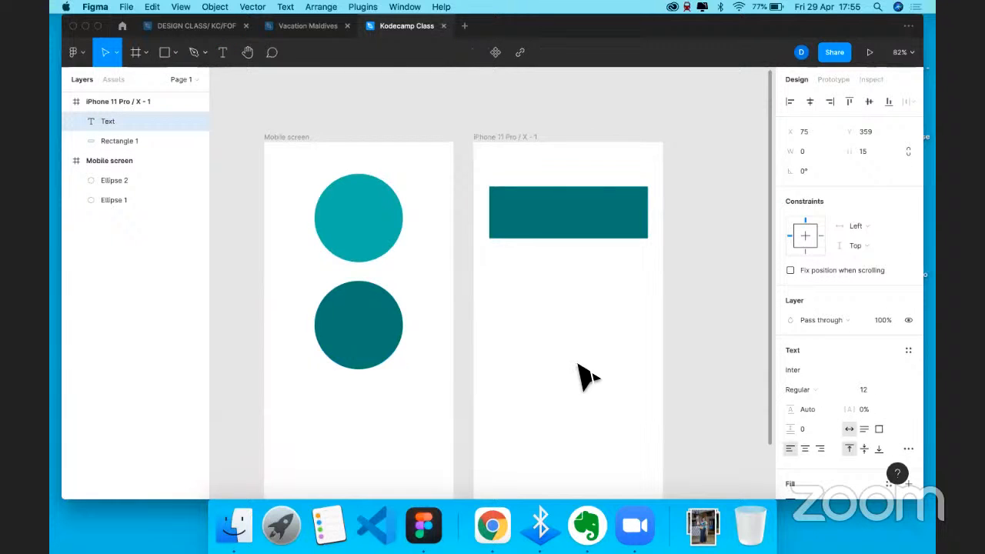
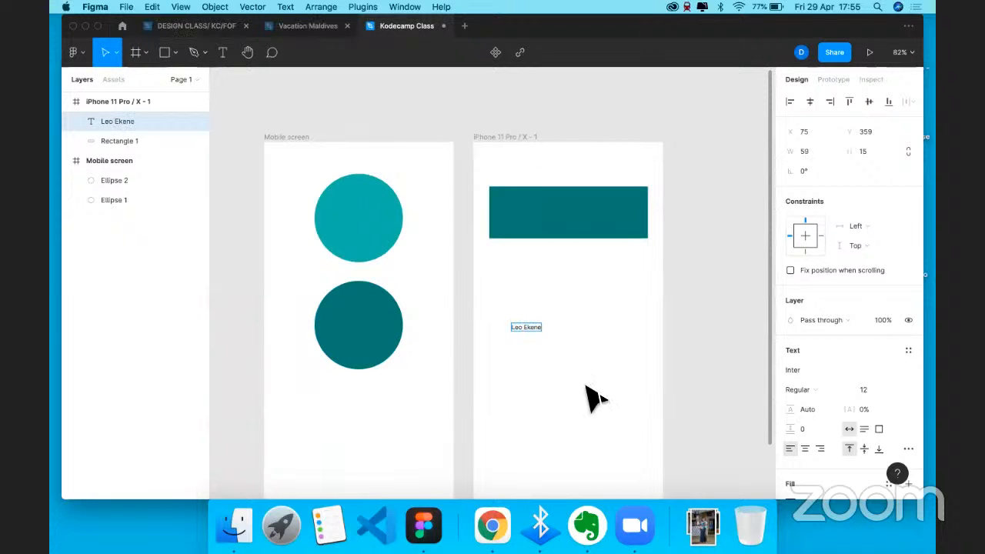
pyautogui.press('Escape')
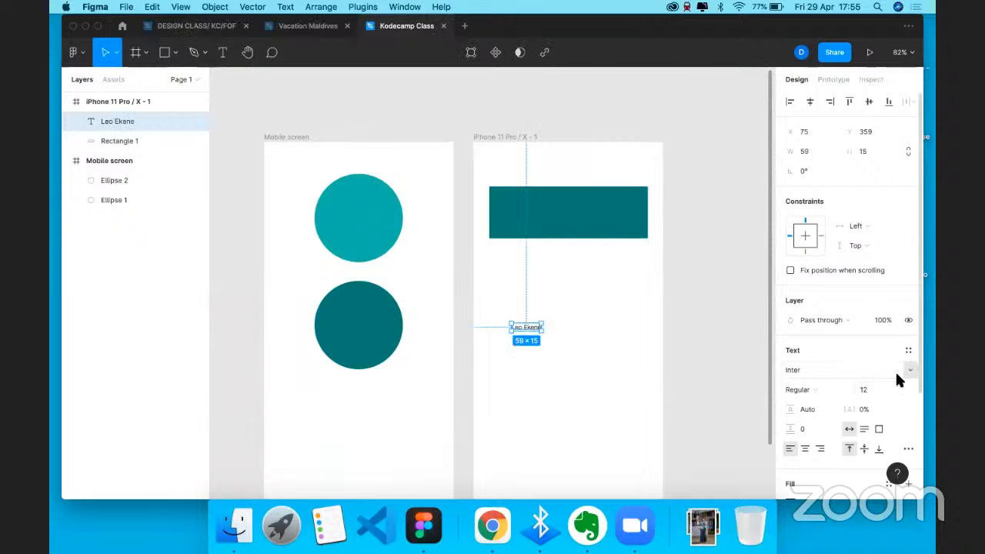
pyautogui.click(839, 371)
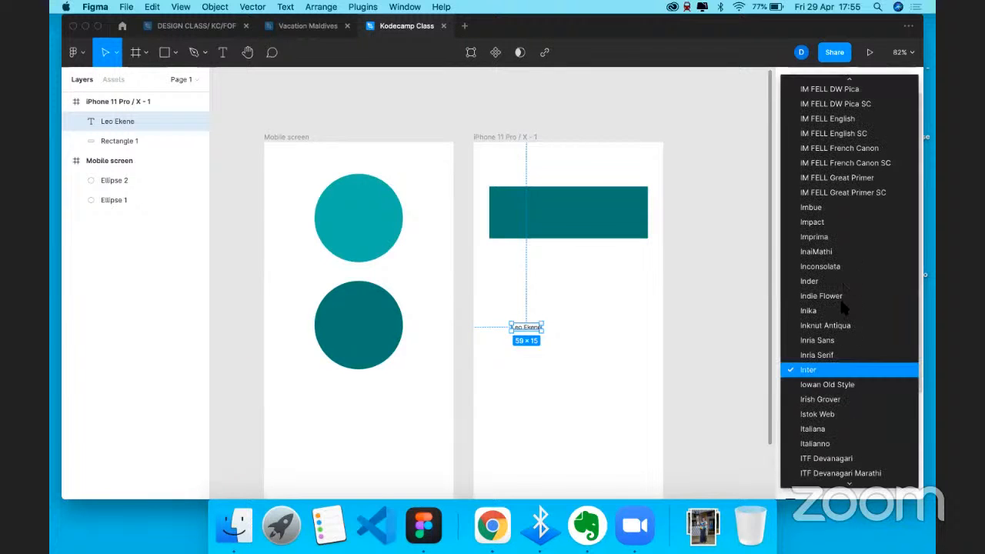
pyautogui.click(822, 373)
pyautogui.click(821, 368)
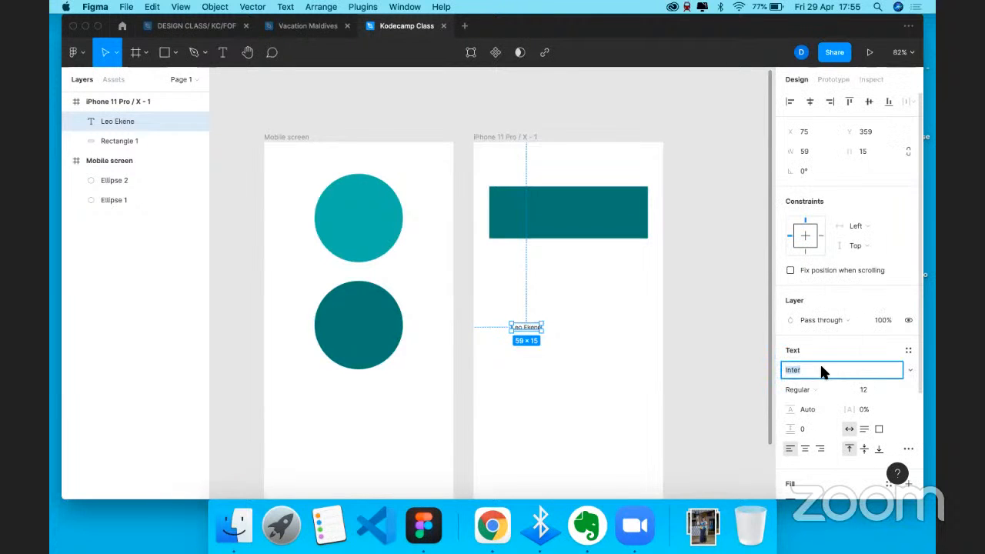
pyautogui.write('Cir')
pyautogui.press('BackSpace')
pyautogui.press('BackSpace')
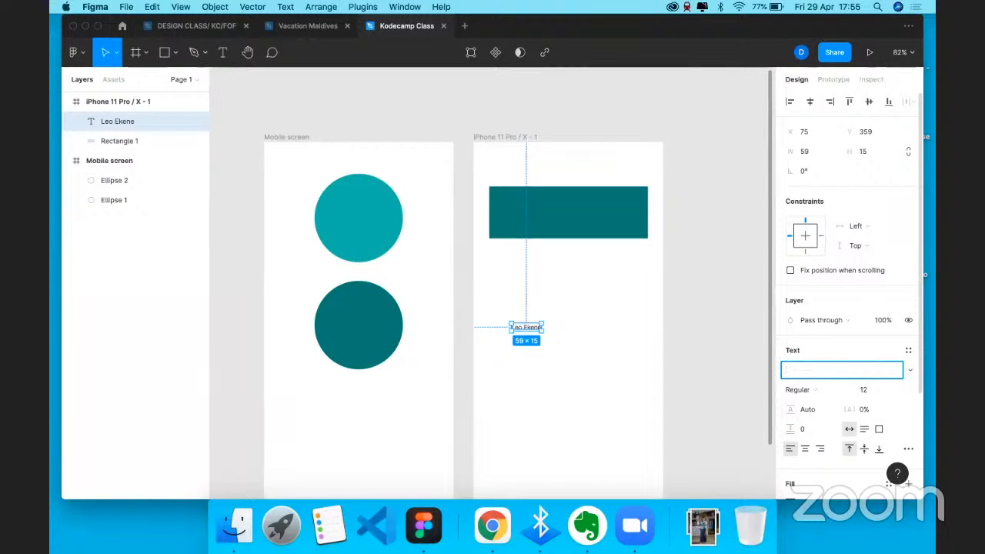
pyautogui.write('Poppins')
pyautogui.press('Return')
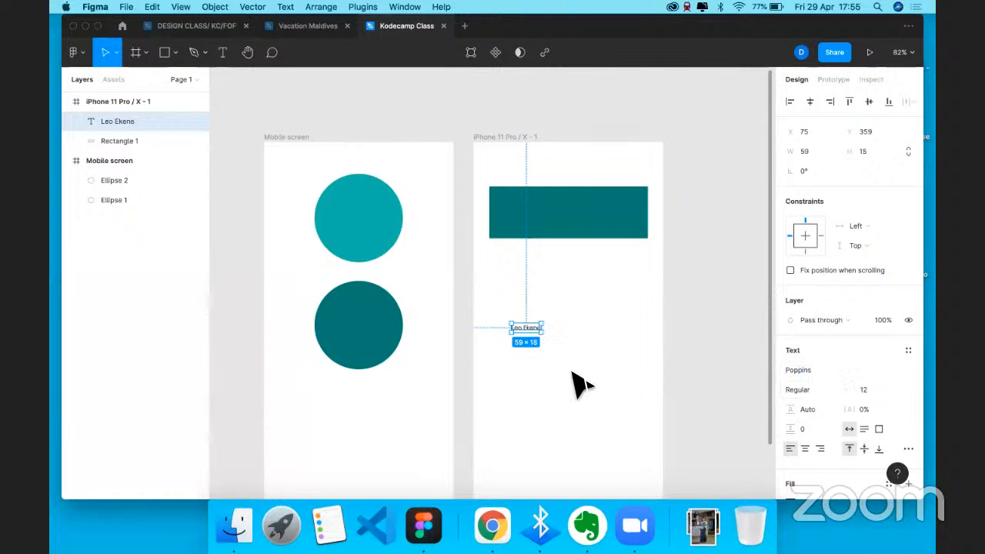
pyautogui.scroll(10, 581, 385)
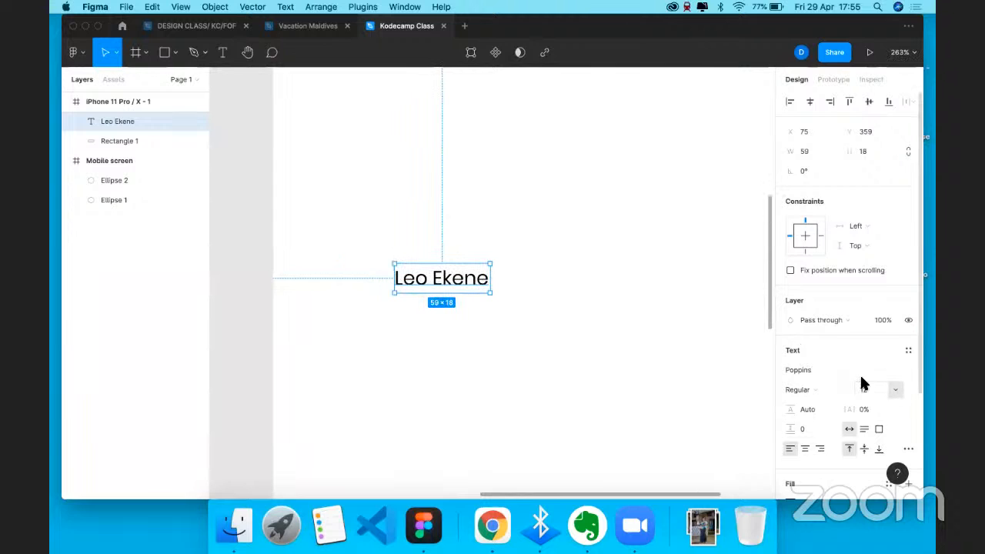
pyautogui.scroll(-5, 559, 270)
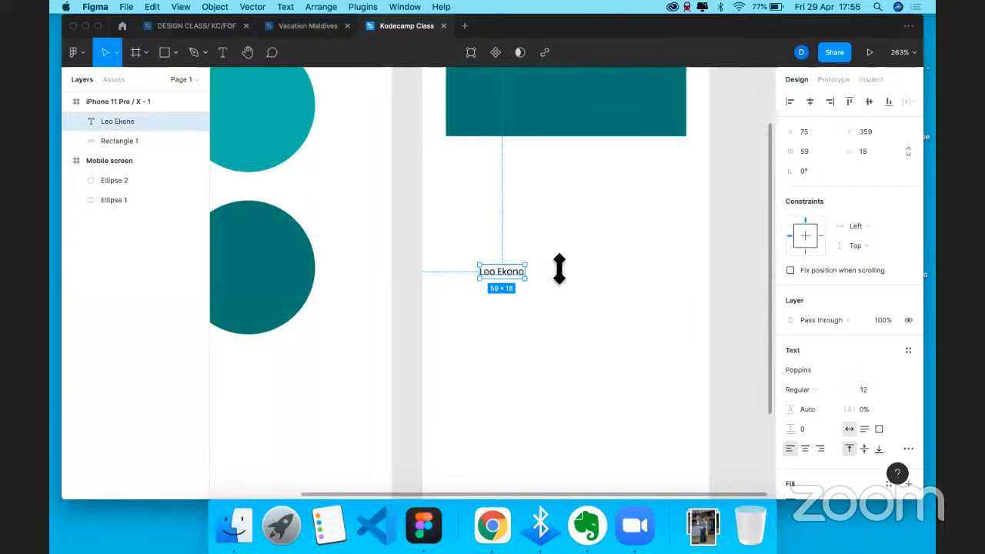
pyautogui.scroll(-5, 559, 269)
pyautogui.moveTo(460, 295); pyautogui.dragTo(460, 251)
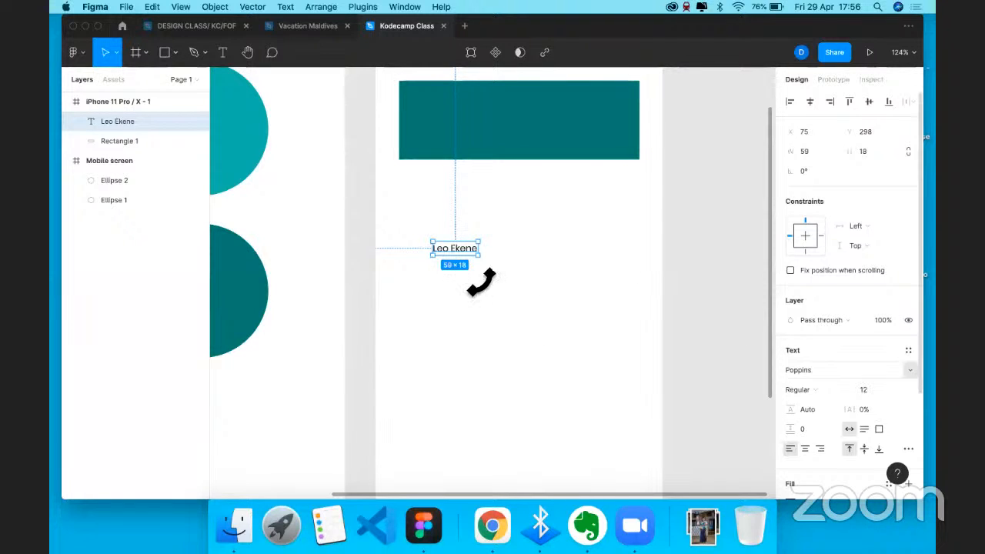
pyautogui.click(895, 388)
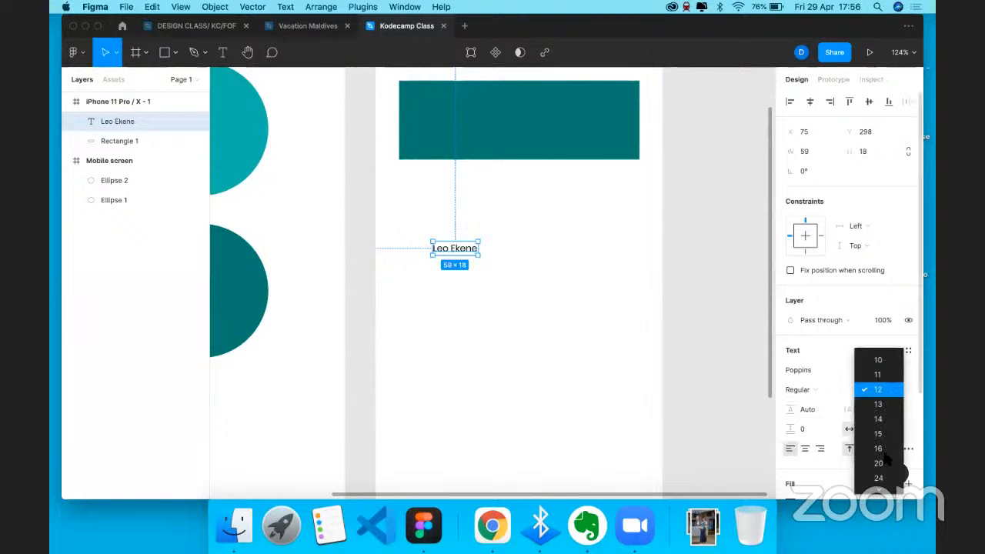
pyautogui.scroll(-3, 875, 387)
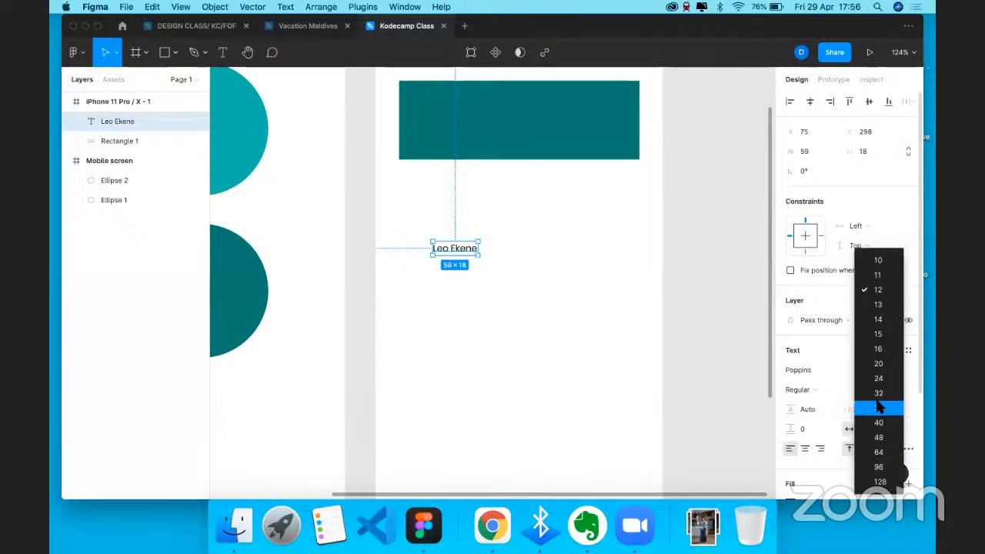
pyautogui.click(880, 453)
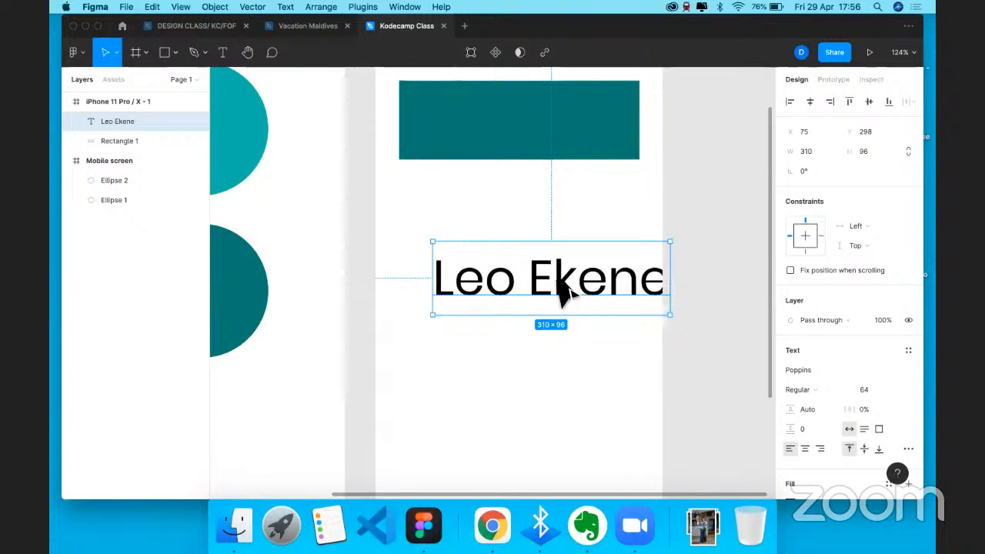
pyautogui.hotkey('shift', 'Left')
pyautogui.hotkey('shift', 'Left')
pyautogui.hotkey('shift', 'Left')
pyautogui.hotkey('shift', 'Left')
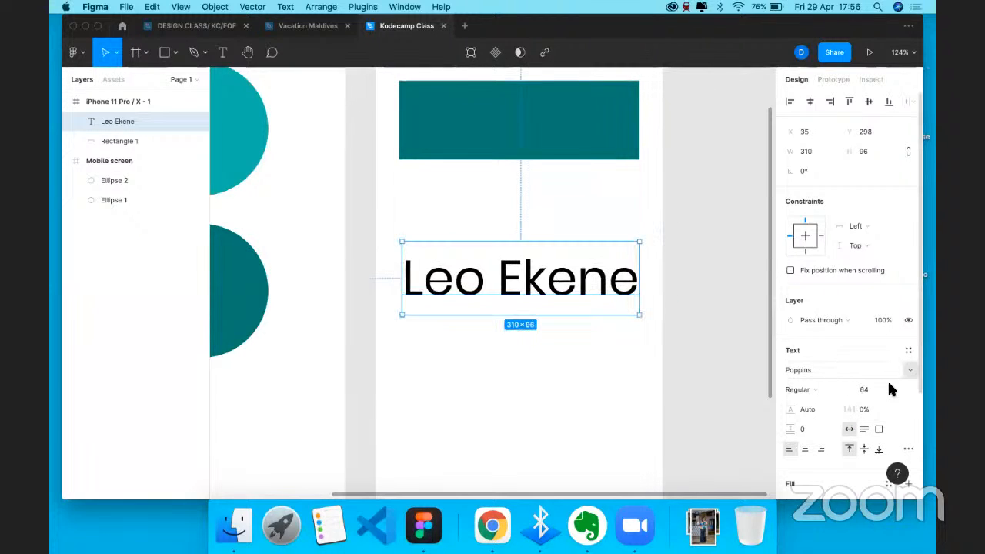
pyautogui.click(805, 390)
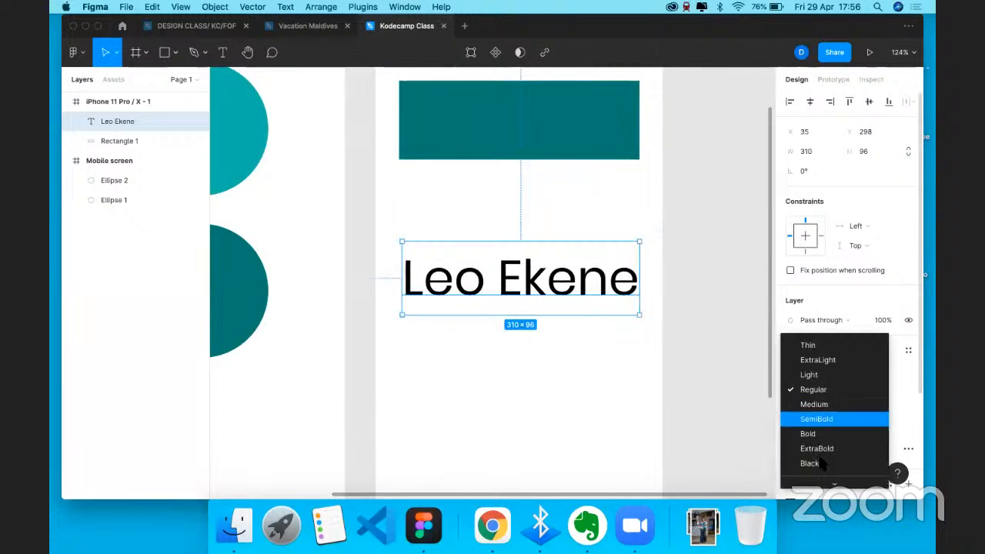
pyautogui.click(792, 462)
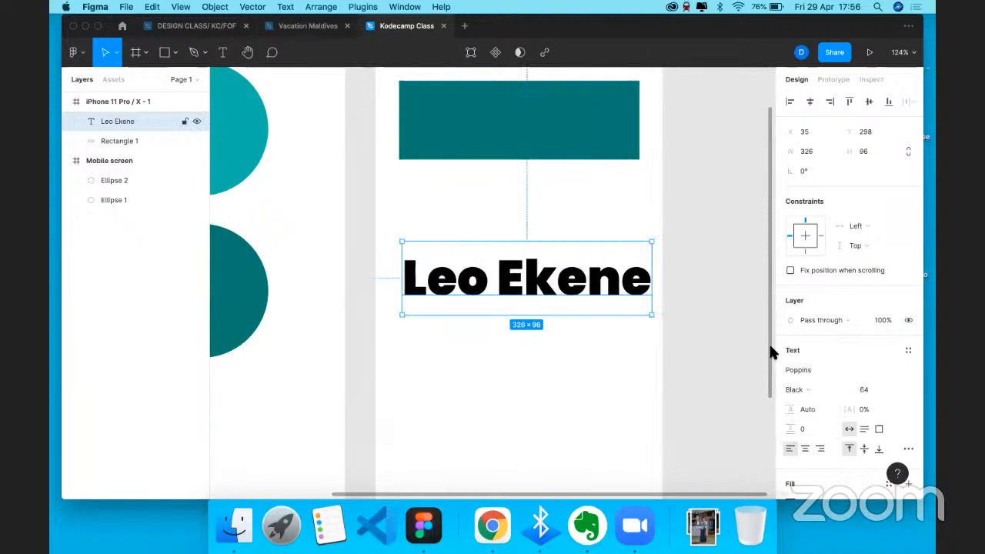
pyautogui.click(808, 390)
pyautogui.click(811, 362)
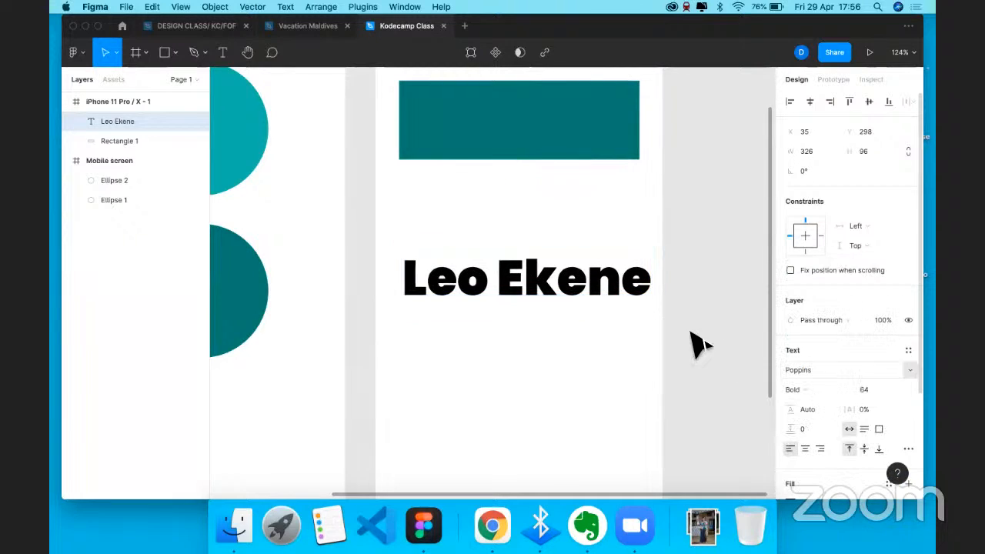
pyautogui.moveTo(578, 280); pyautogui.dragTo(572, 279)
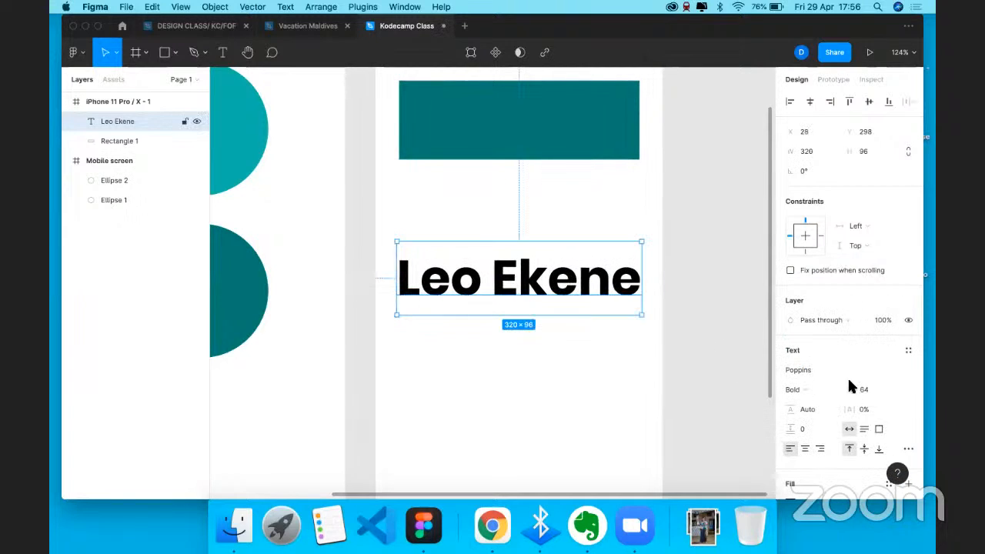
# - Change the heading's font family to Circular Std and nudge it a few pixels right
pyautogui.click(831, 373)
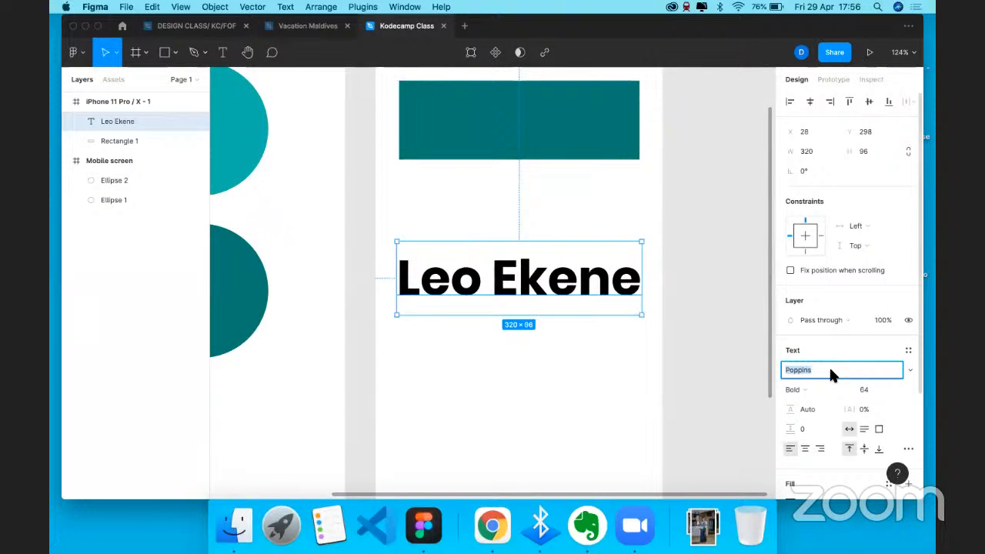
pyautogui.write('G')
pyautogui.press('BackSpace')
pyautogui.press('BackSpace')
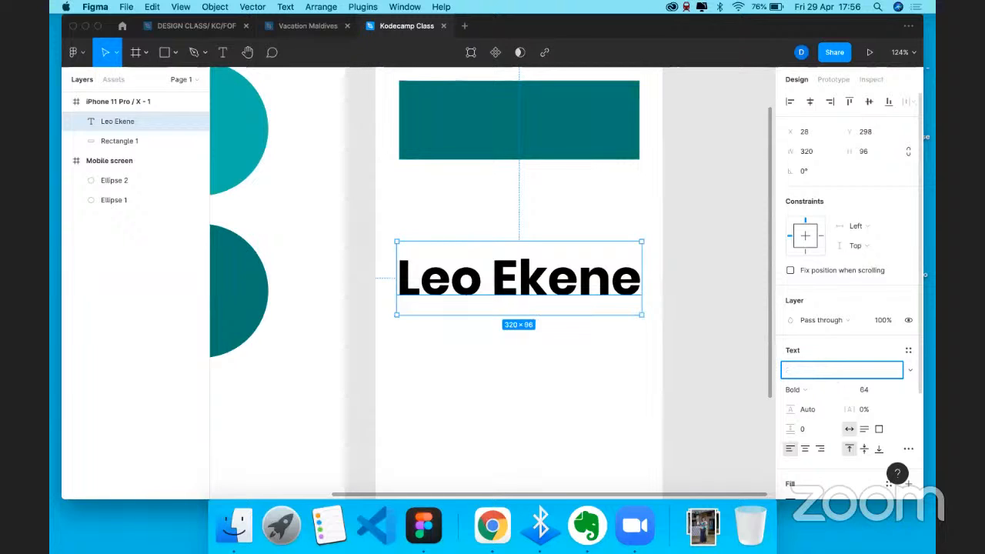
pyautogui.write('Circular Std')
pyautogui.click(532, 280)
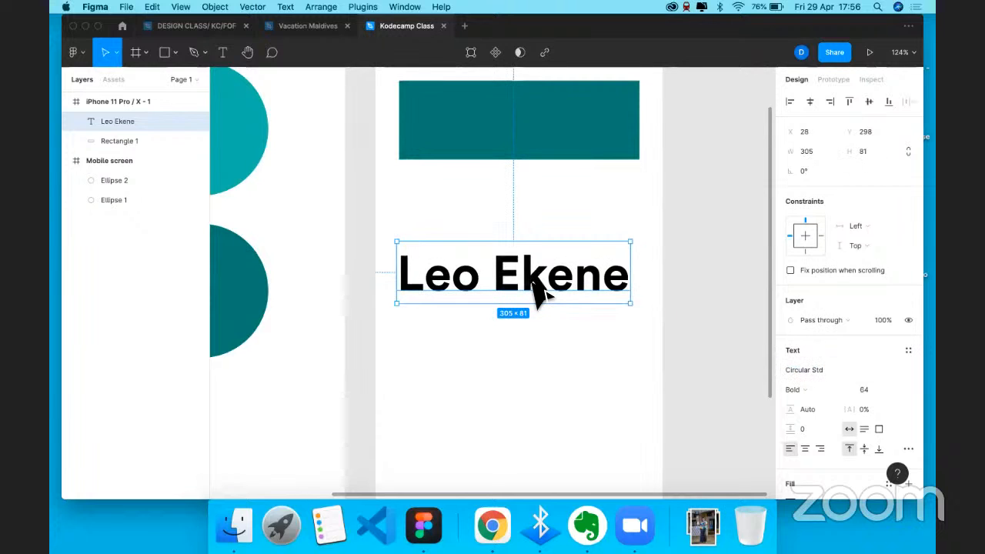
pyautogui.press('Right')
pyautogui.press('Right')
pyautogui.press('Right')
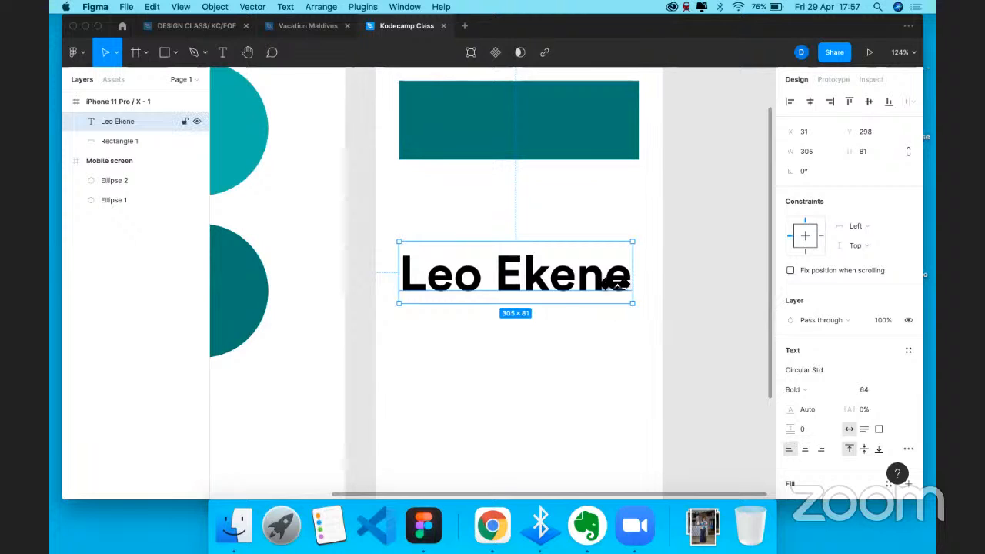
pyautogui.hscroll(3, 620, 277)
pyautogui.scroll(-1, 620, 277)
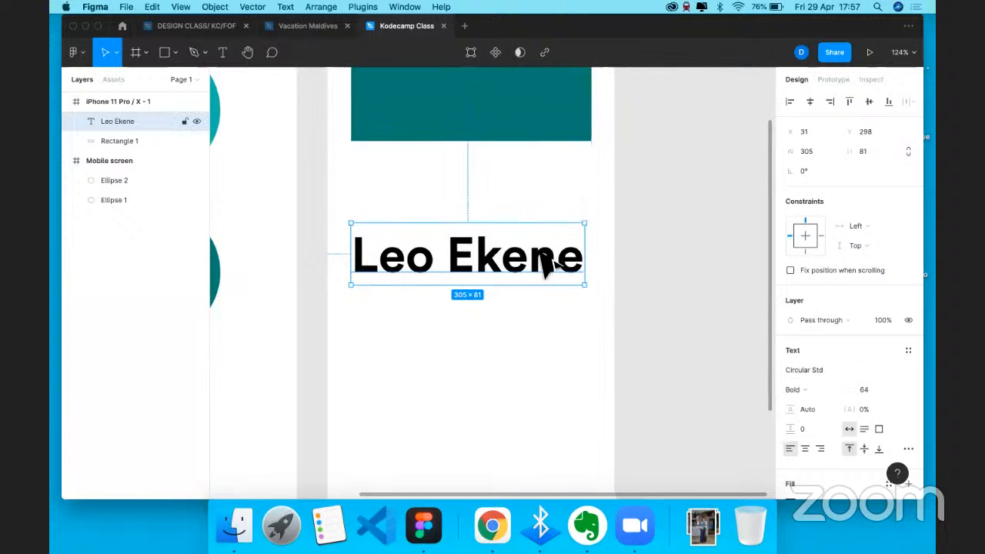
pyautogui.press('super+v')
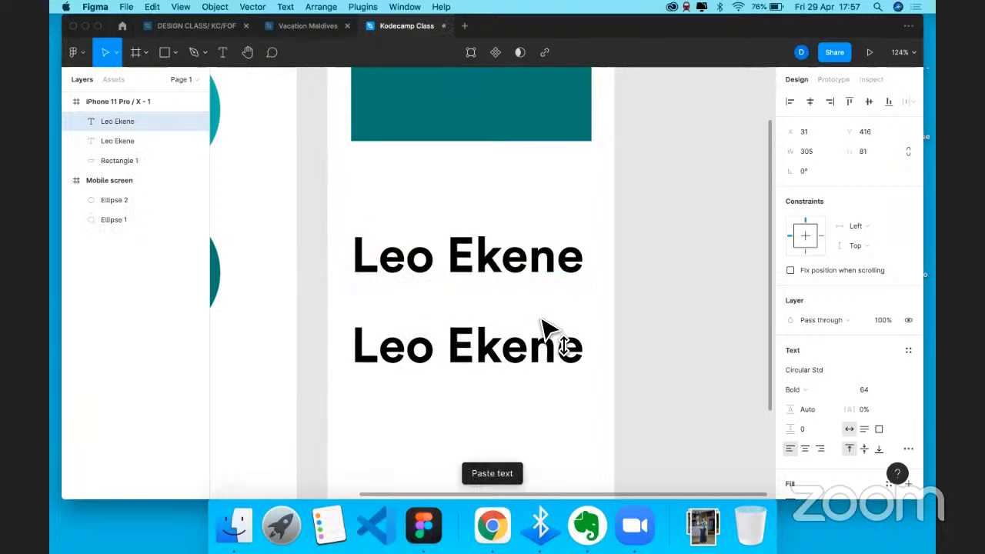
pyautogui.click(878, 390)
pyautogui.click(879, 375)
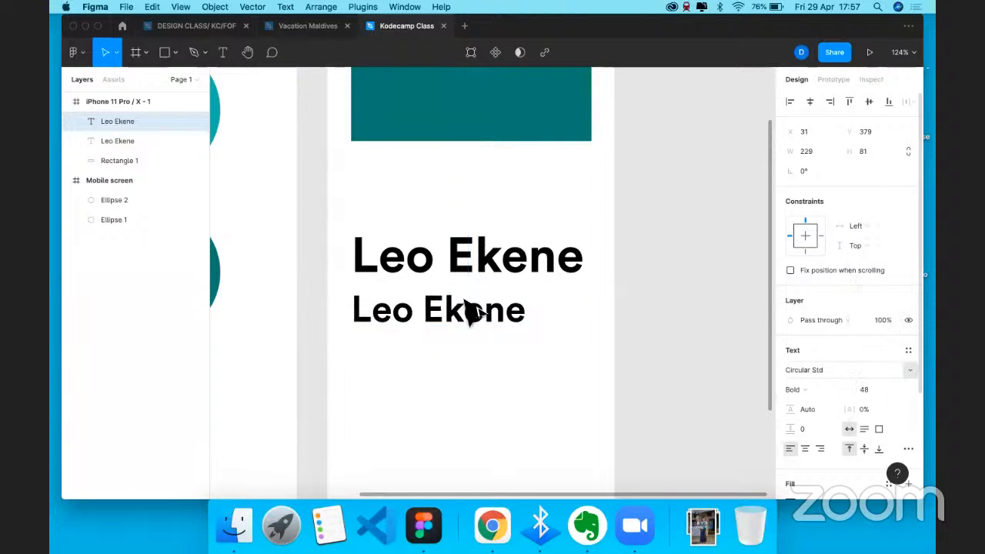
pyautogui.scroll(-2, 455, 324)
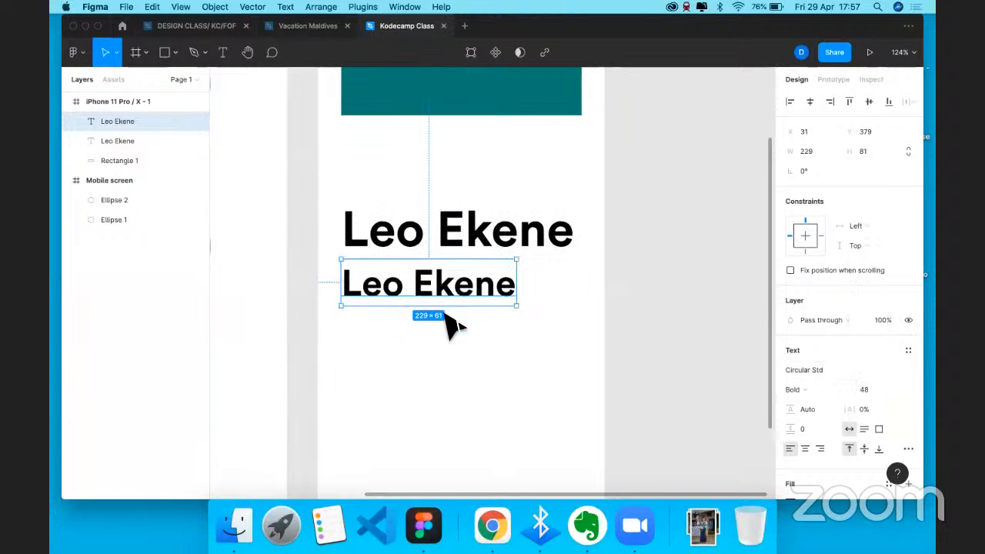
pyautogui.hscroll(2, 452, 325)
# - Paste a third copy below it at size 36 Book weight, then paste a fourth copy
pyautogui.press('super+v')
pyautogui.moveTo(430, 277); pyautogui.dragTo(431, 324)
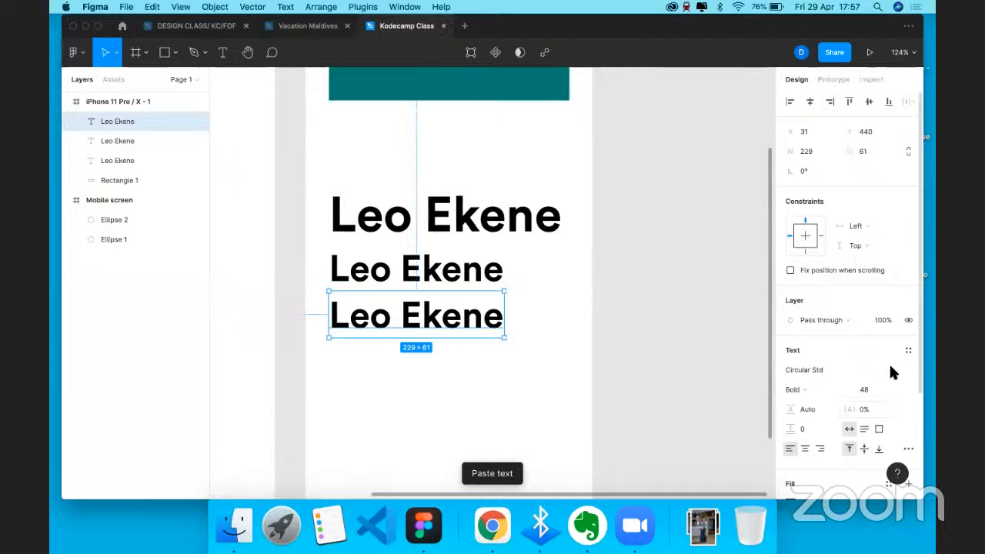
pyautogui.click(895, 389)
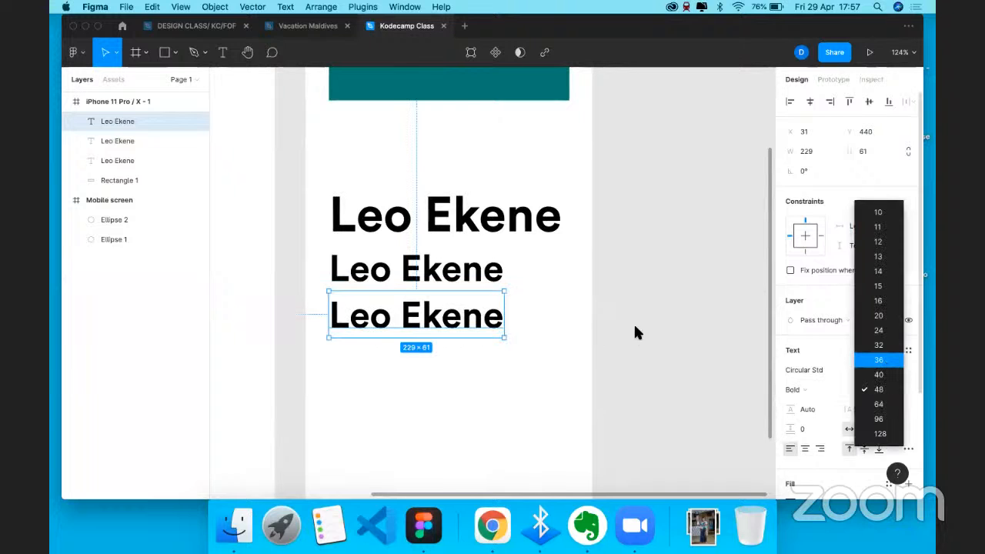
pyautogui.click(897, 362)
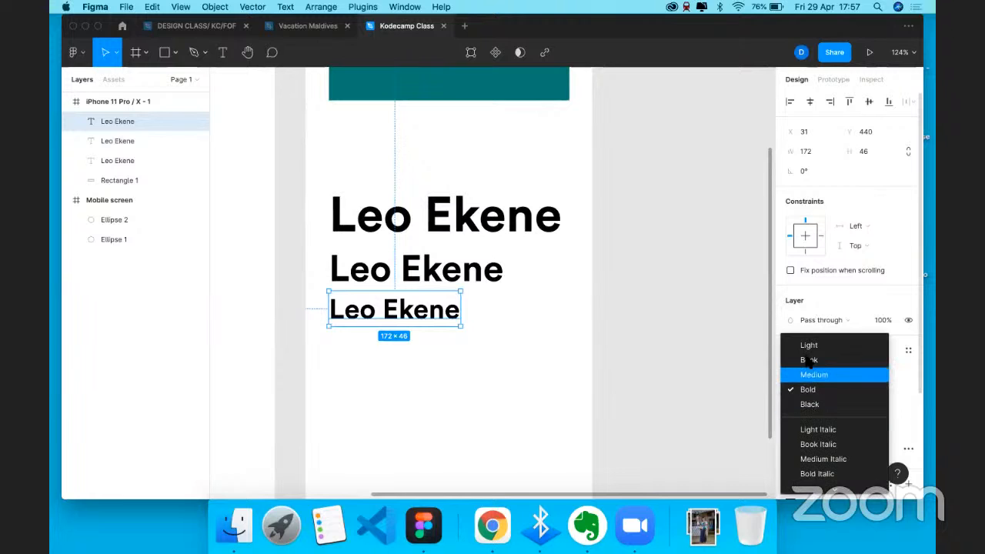
pyautogui.click(809, 361)
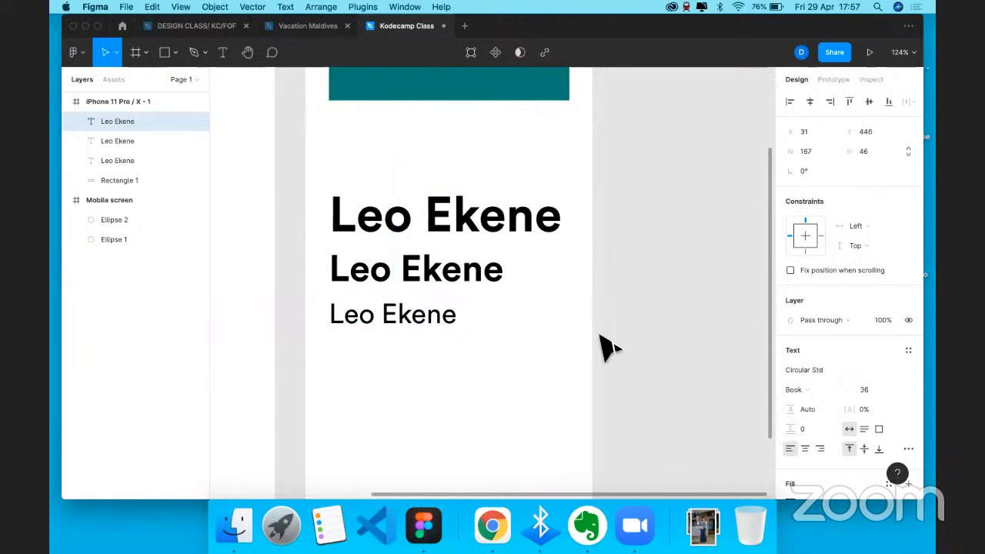
pyautogui.press('super+v')
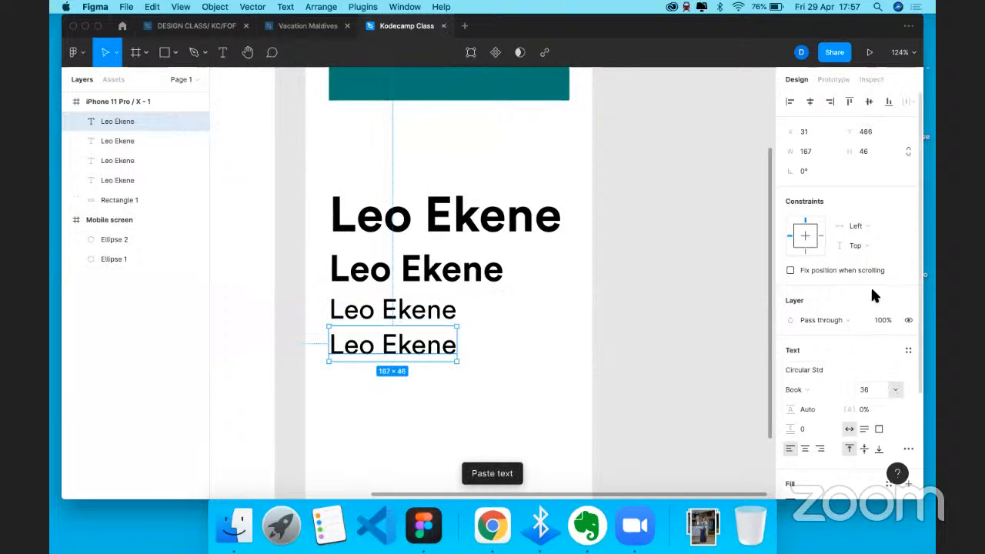
pyautogui.click(895, 390)
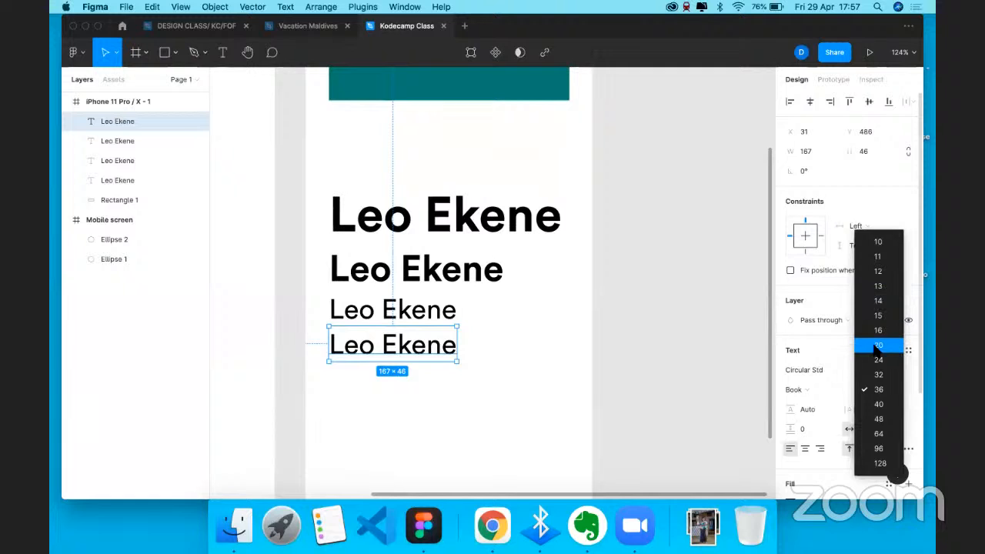
pyautogui.press('Return')
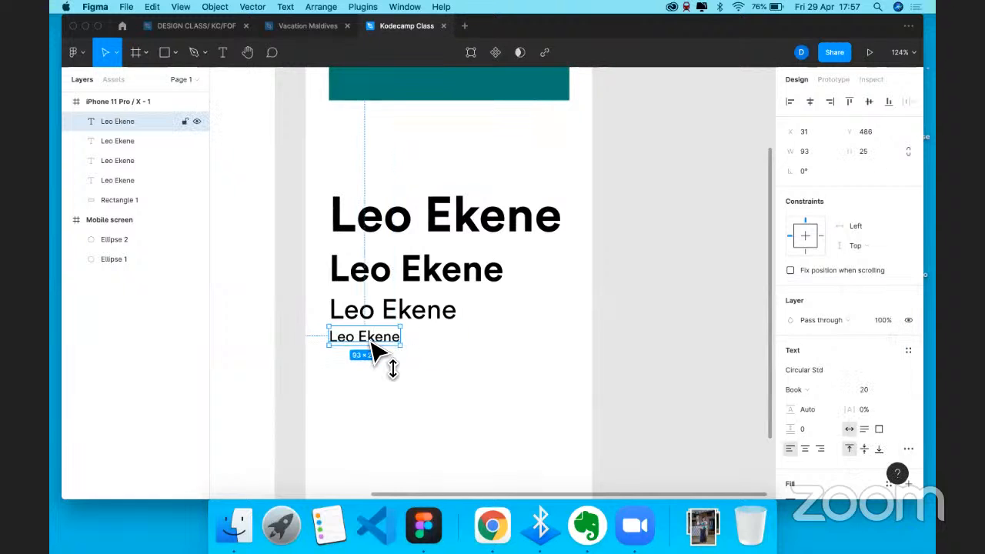
pyautogui.moveTo(373, 350); pyautogui.dragTo(374, 355)
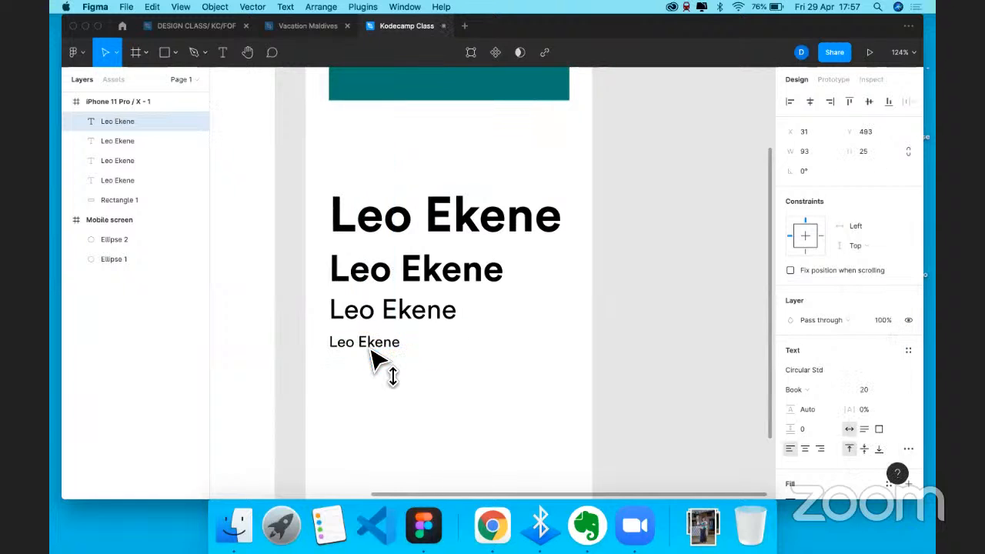
# - Change the 48-size line's weight from Bold to Medium
pyautogui.click(461, 279)
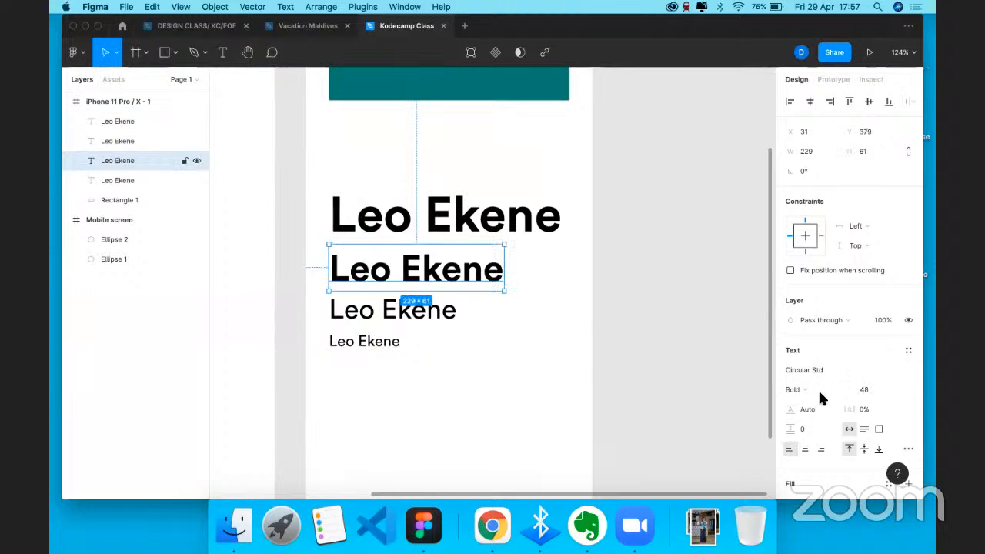
pyautogui.click(797, 389)
pyautogui.click(801, 369)
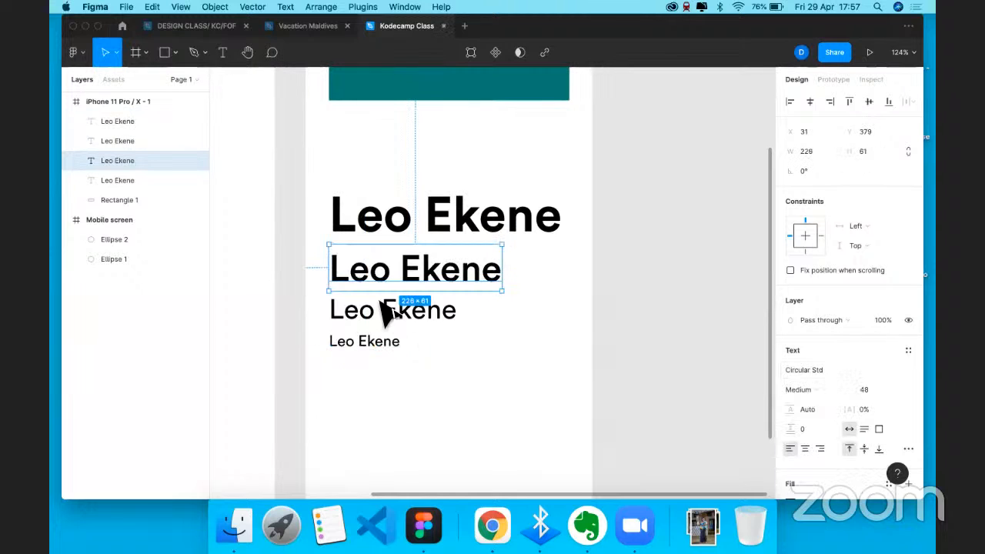
pyautogui.click(402, 320)
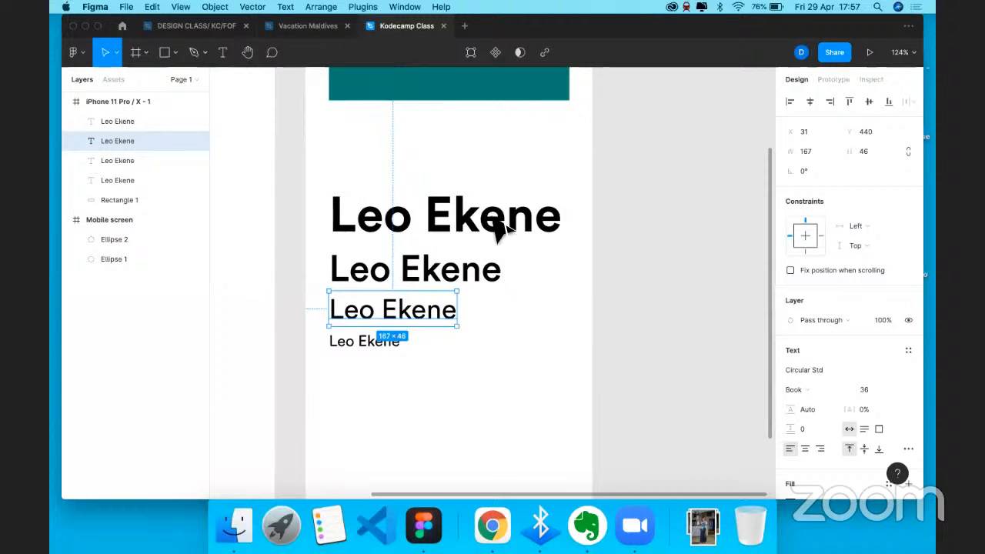
pyautogui.click(462, 236)
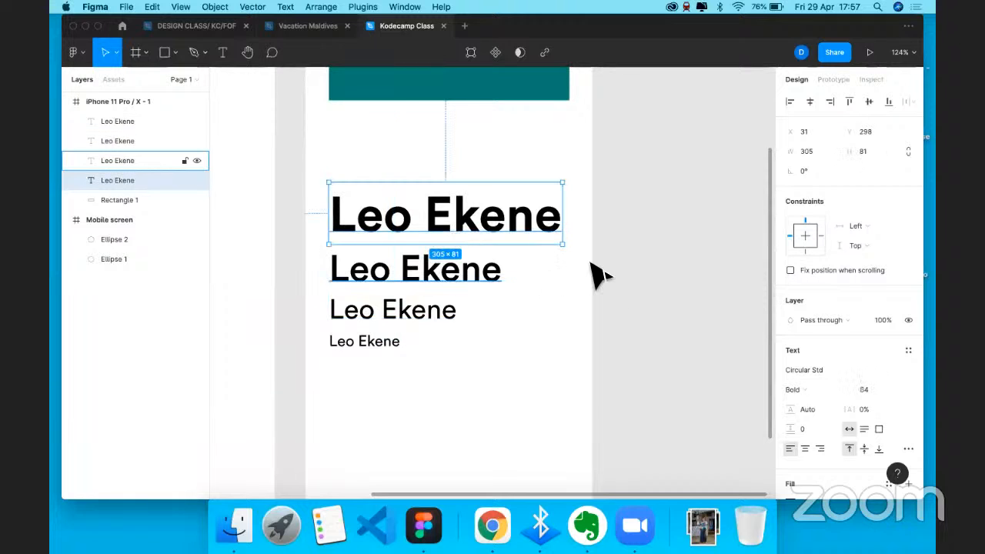
pyautogui.press('Escape')
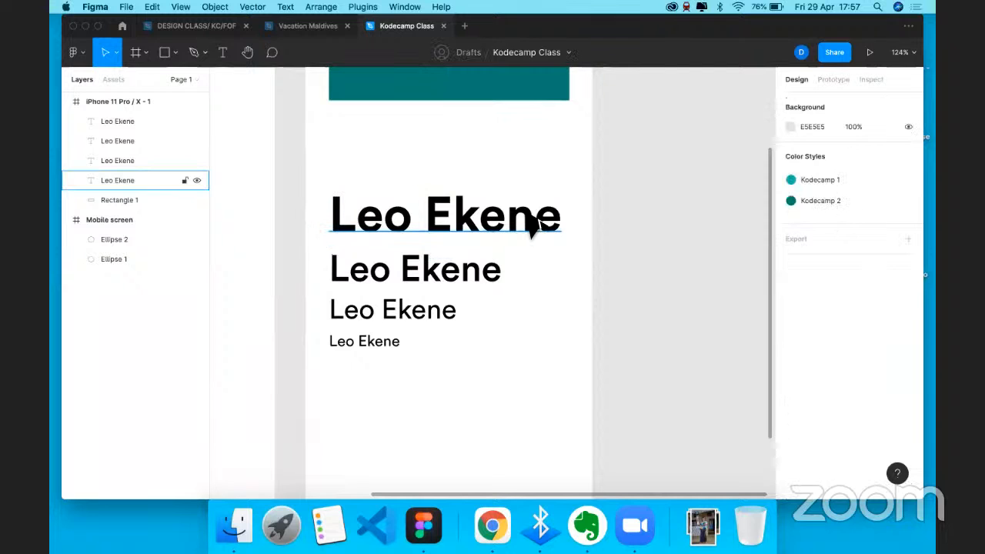
pyautogui.moveTo(314, 175); pyautogui.dragTo(410, 385)
pyautogui.click(908, 101)
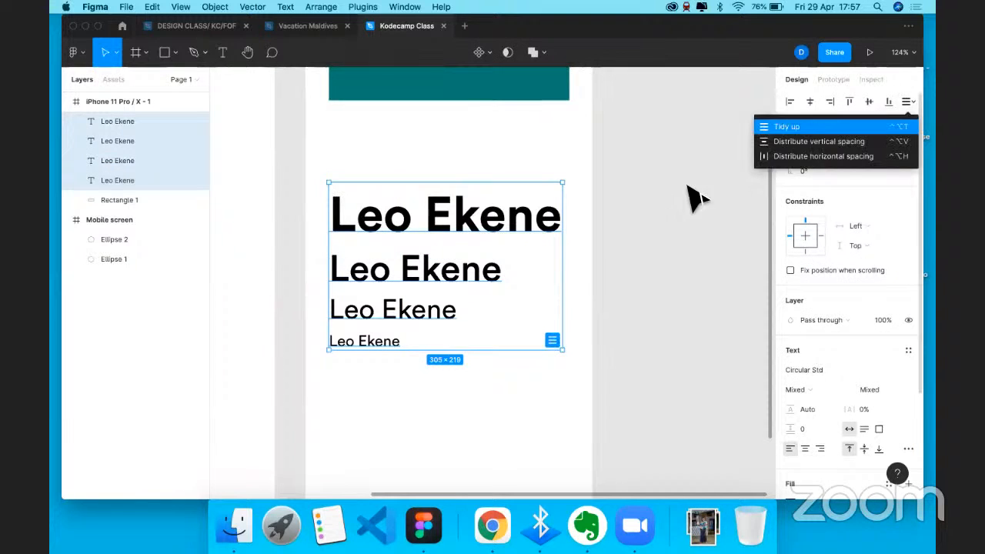
pyautogui.click(831, 127)
pyautogui.click(640, 274)
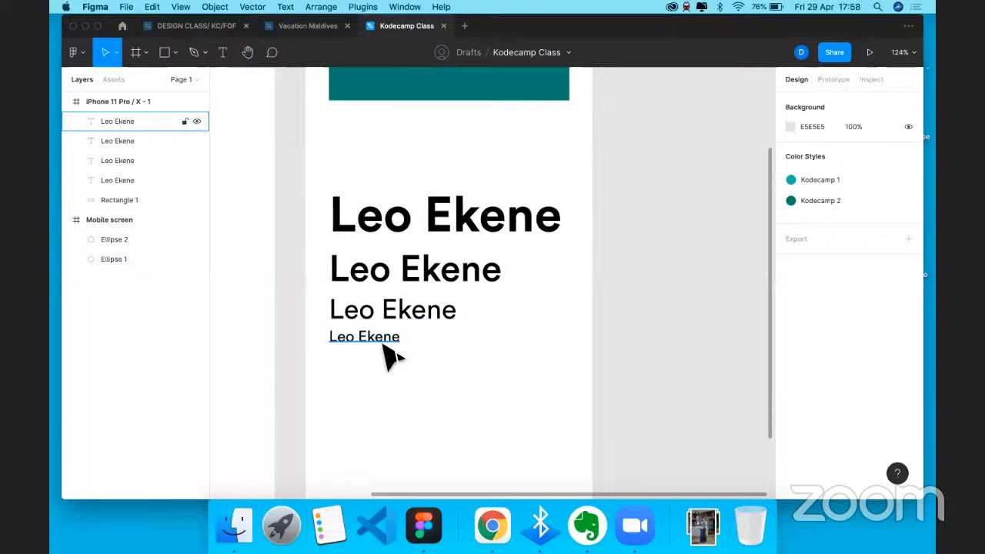
pyautogui.click(431, 213)
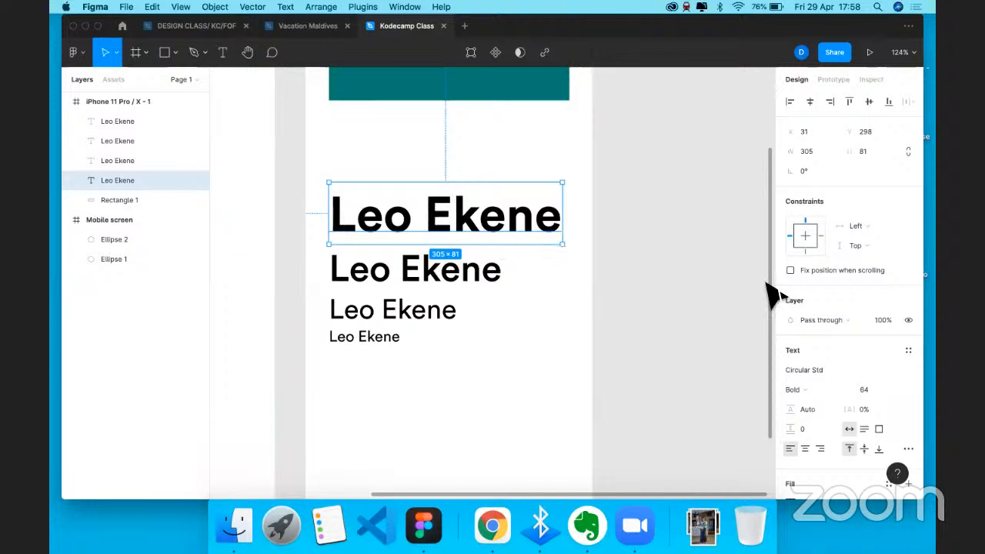
pyautogui.click(821, 389)
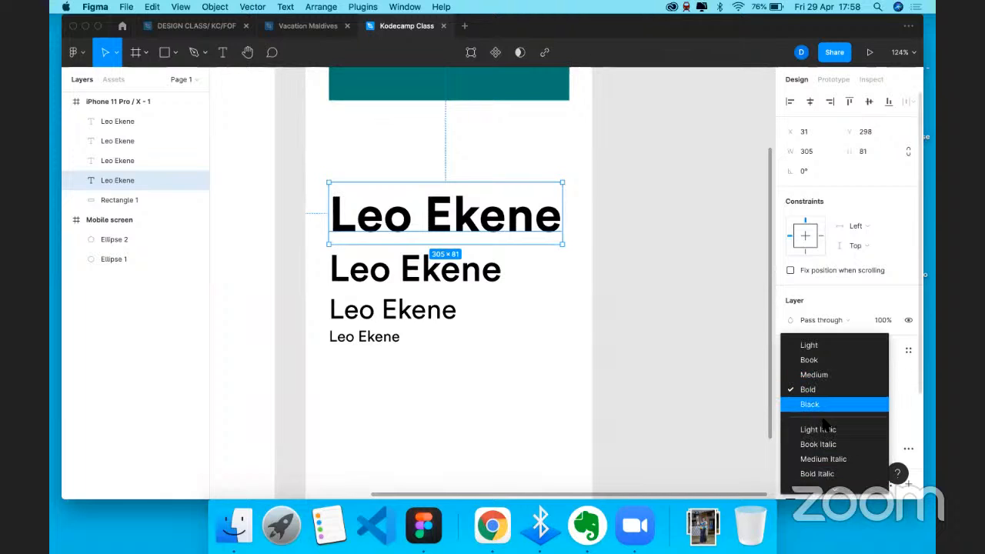
pyautogui.scroll(-1, 825, 434)
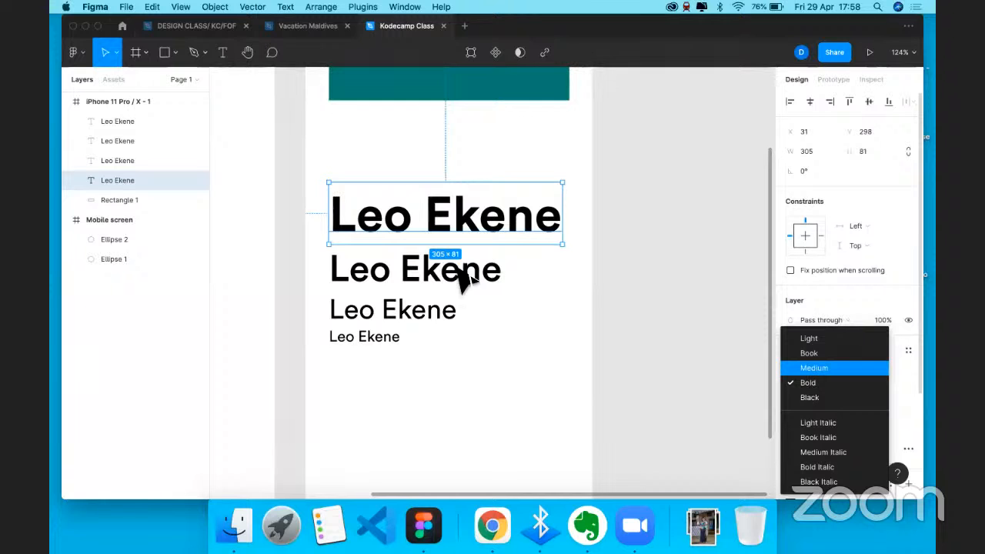
pyautogui.click(894, 383)
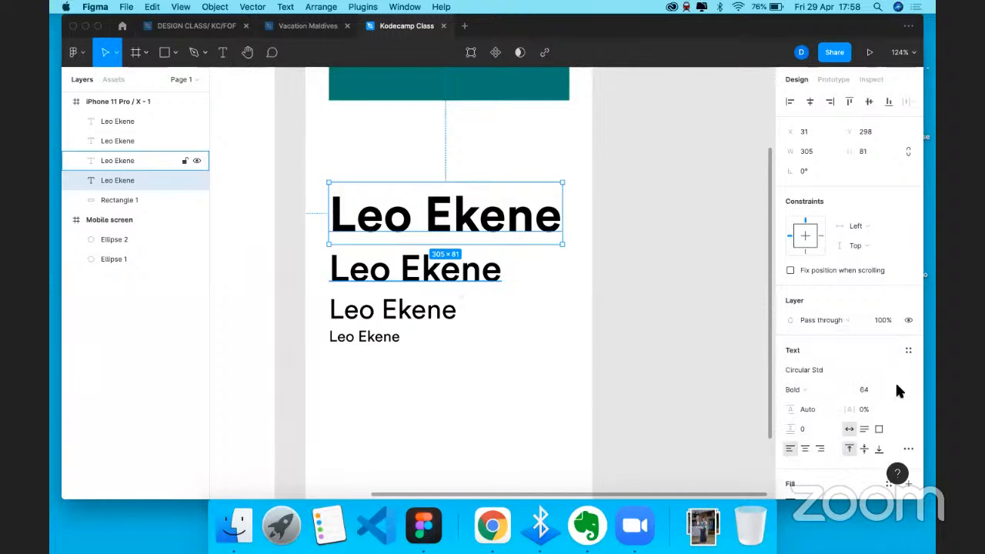
pyautogui.click(498, 284)
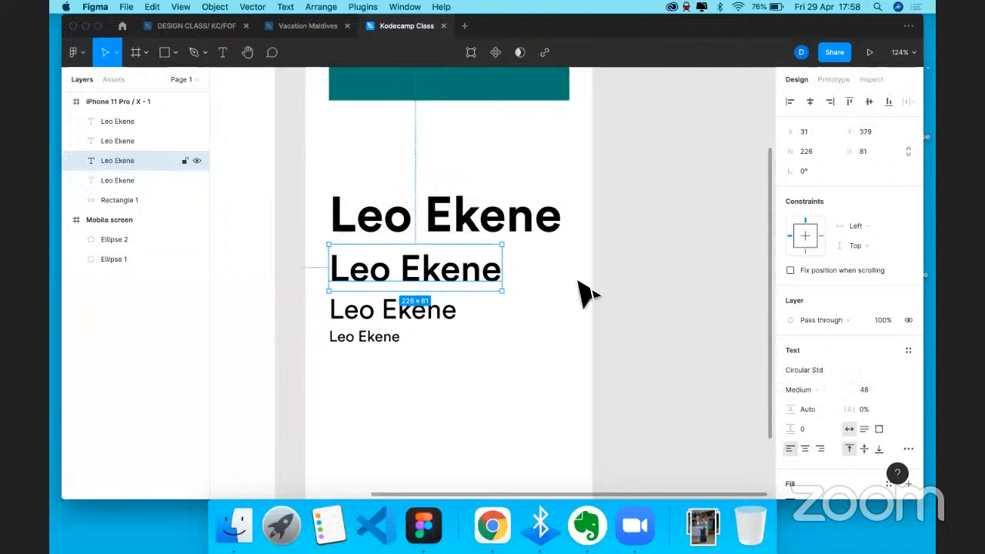
pyautogui.click(420, 320)
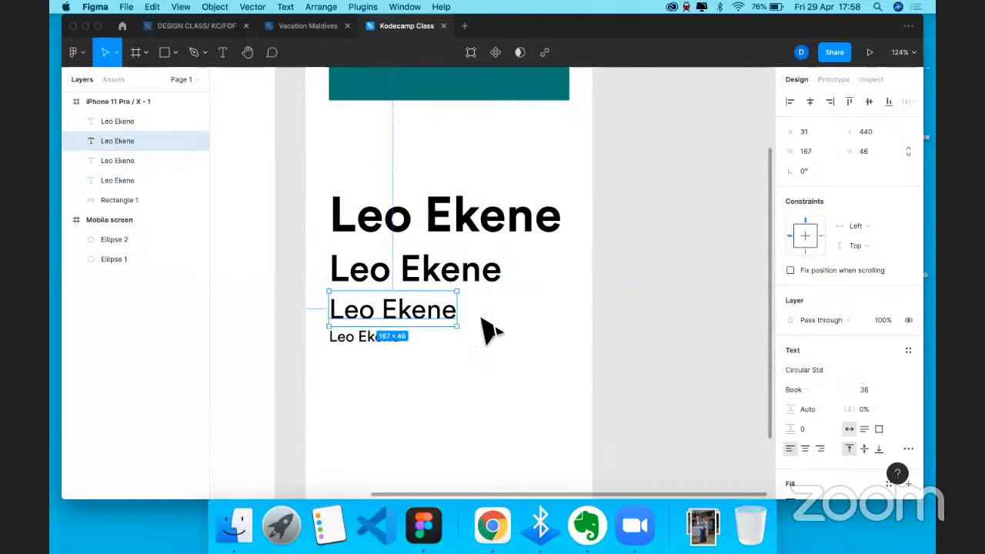
pyautogui.click(364, 337)
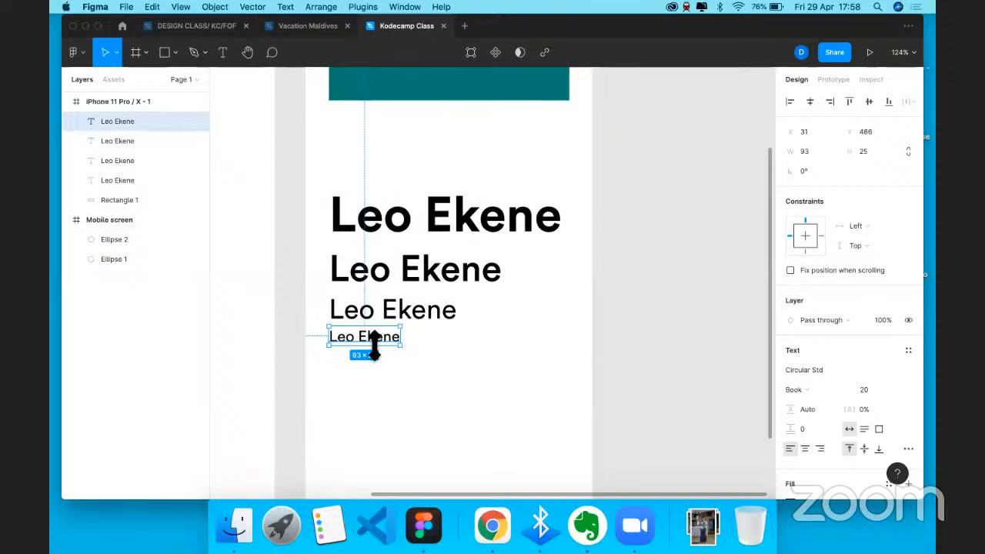
pyautogui.click(444, 230)
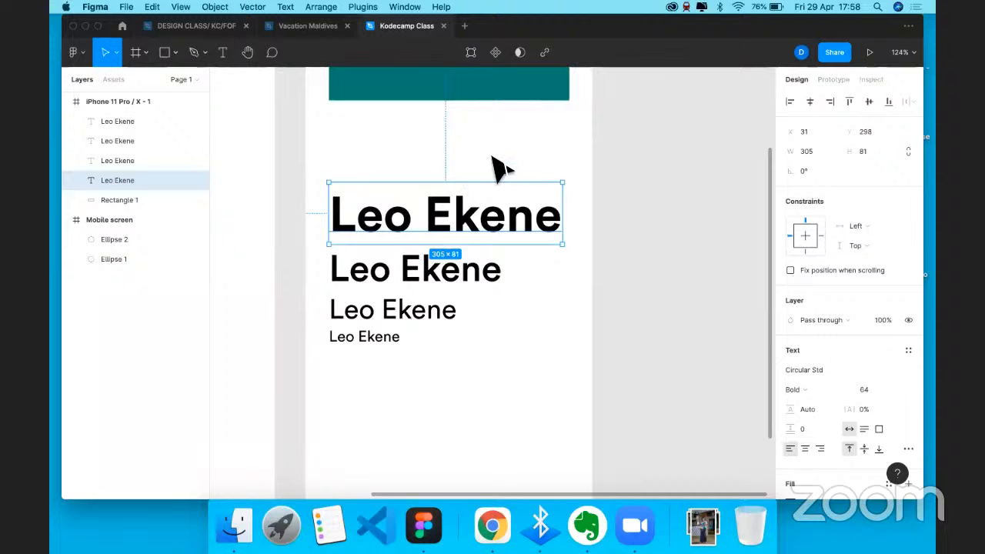
pyautogui.press('Tab')
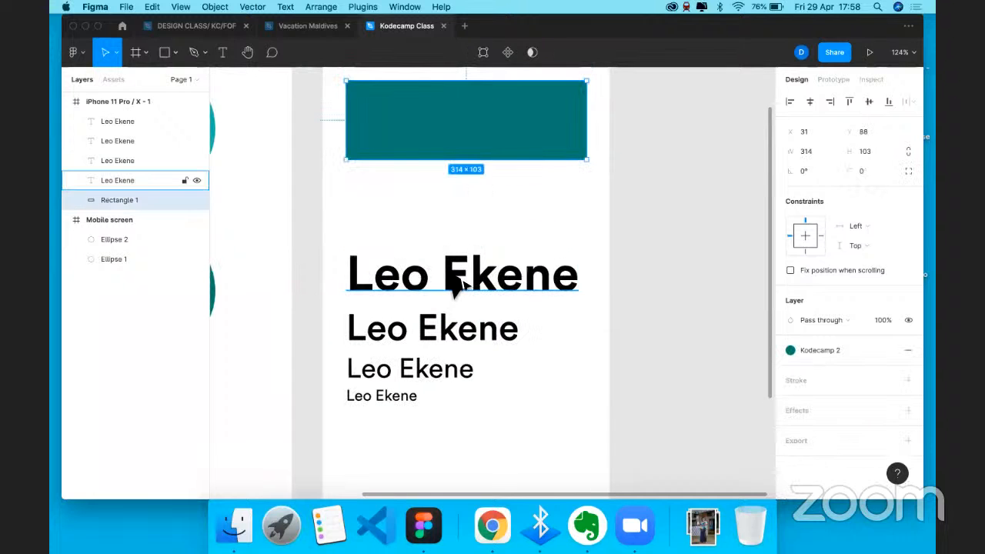
pyautogui.click(454, 285)
pyautogui.scroll(-2, 528, 314)
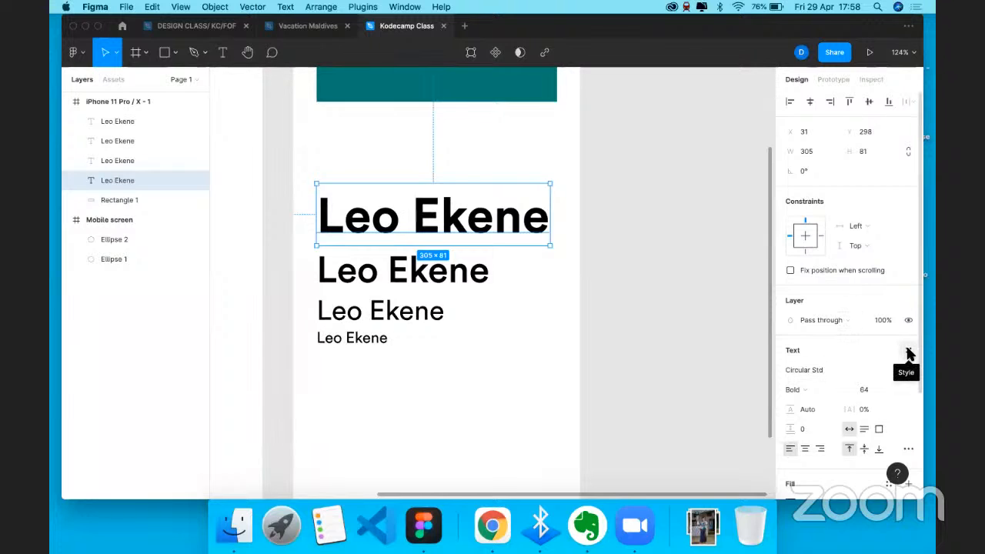
# - Start a new text style from the 64 Bold heading named 'Kodecamp text heading'
pyautogui.click(908, 353)
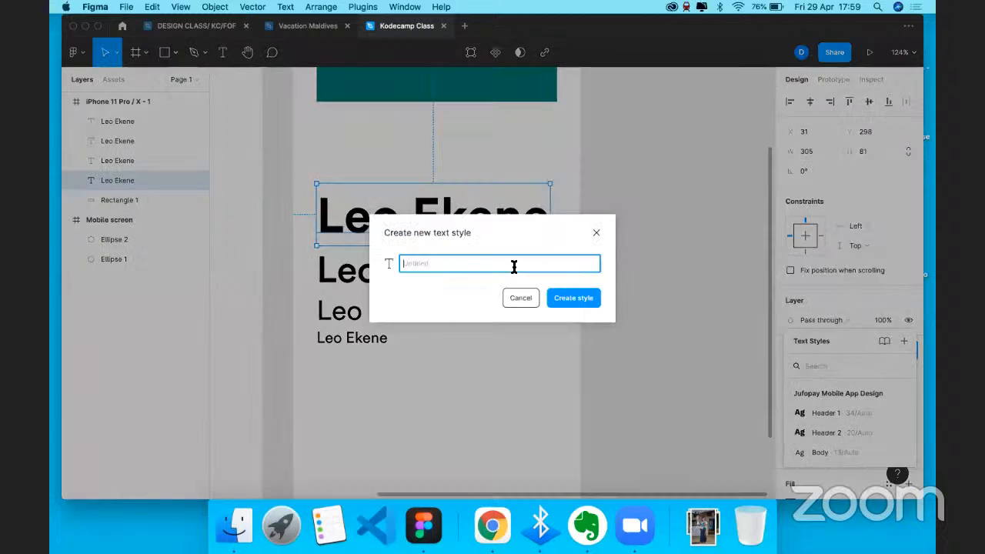
pyautogui.write('Kodecamp text 1')
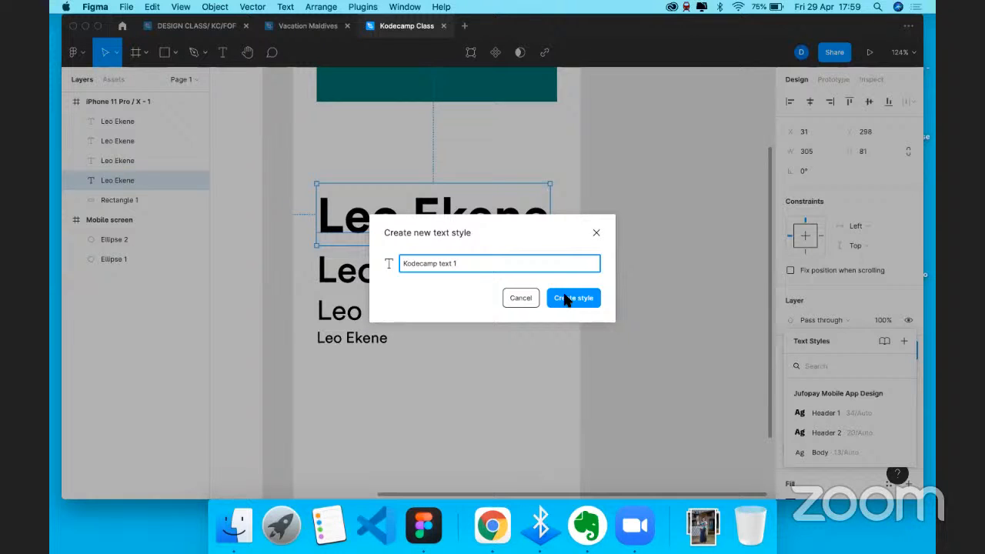
pyautogui.press('BackSpace')
pyautogui.press('BackSpace')
pyautogui.press('BackSpace')
pyautogui.write('t heading')
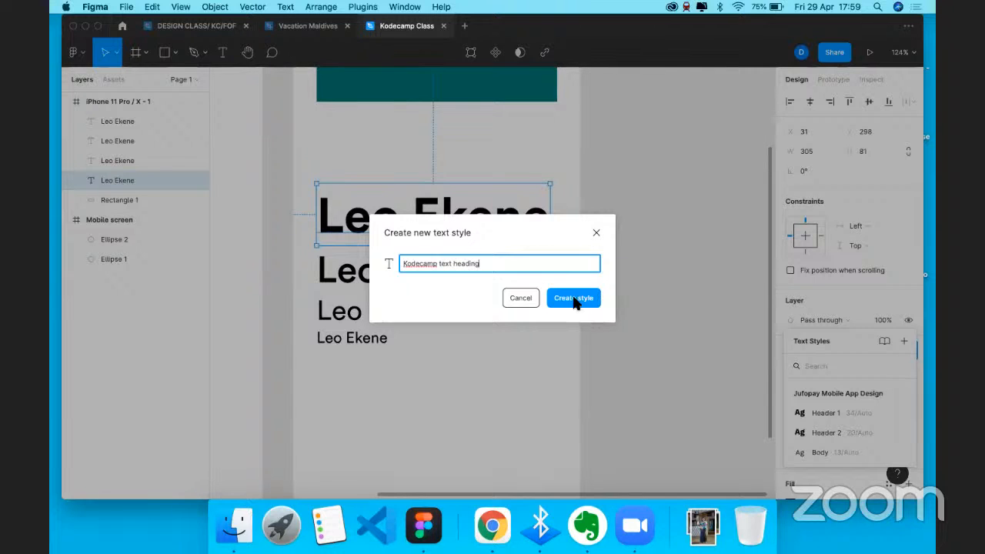
pyautogui.click(453, 264)
# - Save the 'Kodecamp text 1 heading' style, then save the 48 Medium line as 'Kodecamp text 2'
pyautogui.write('1')
pyautogui.click(576, 299)
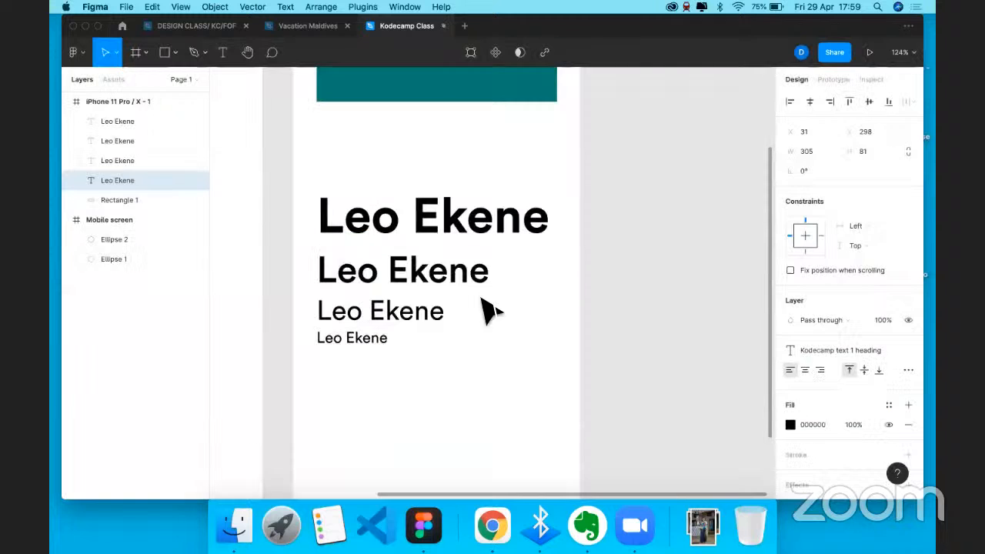
pyautogui.click(437, 285)
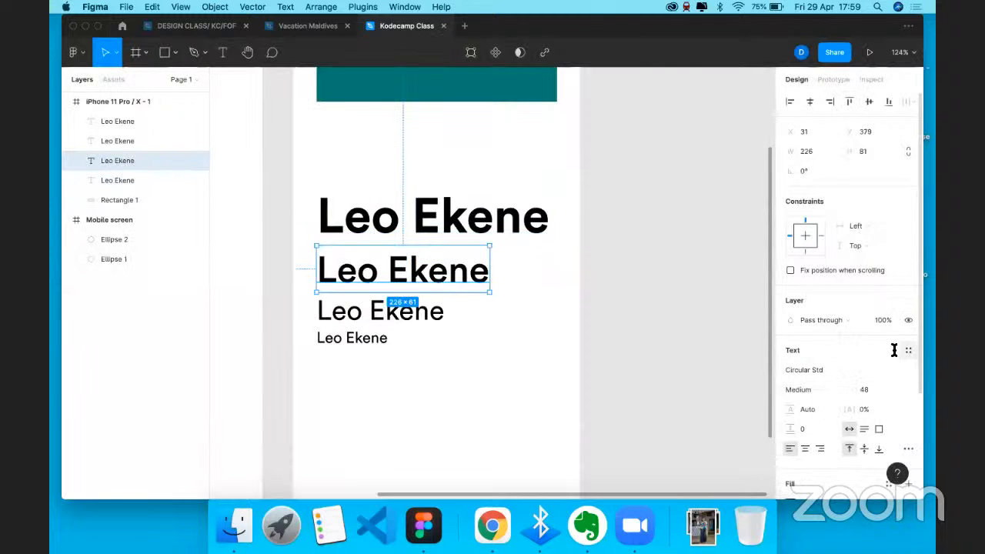
pyautogui.click(909, 350)
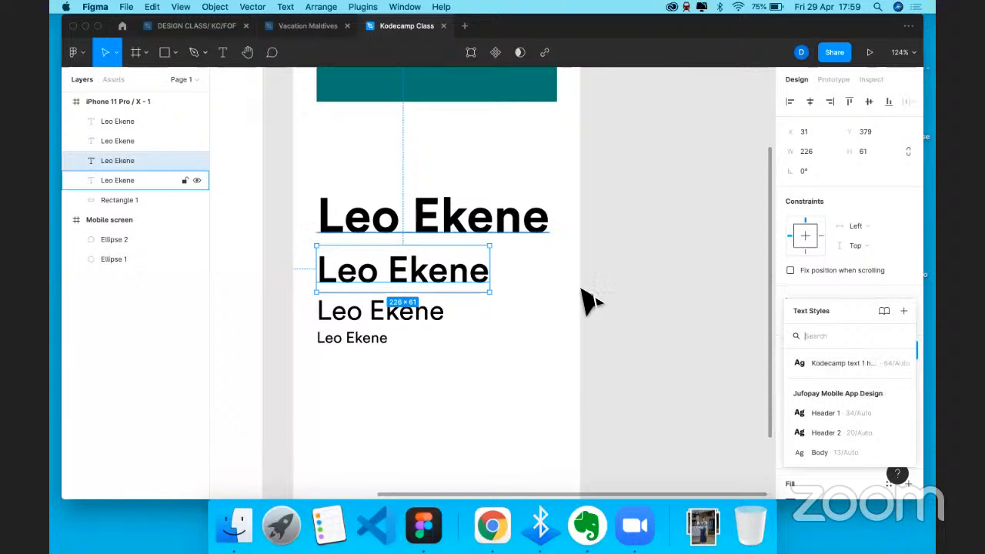
pyautogui.click(905, 312)
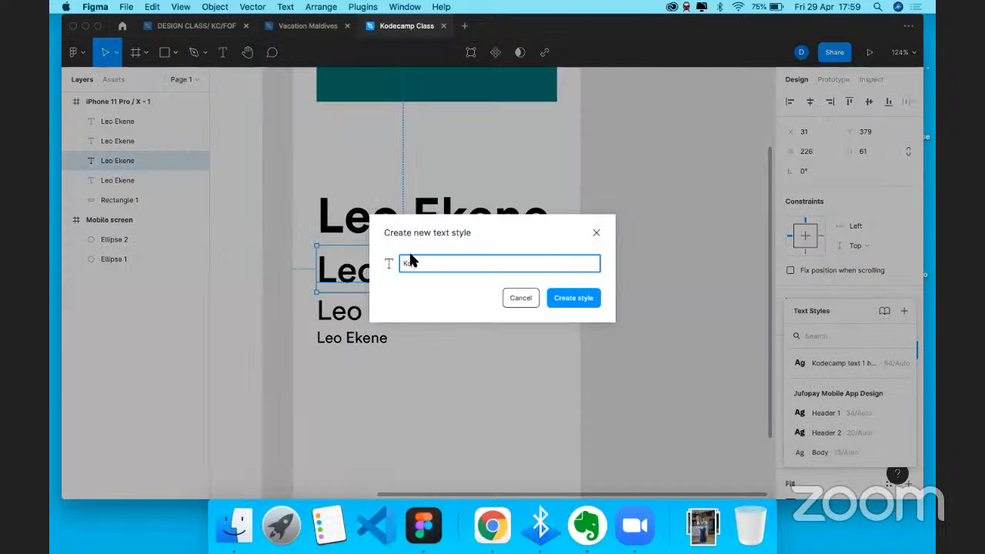
pyautogui.write('Kodecamp text 2')
pyautogui.click(575, 299)
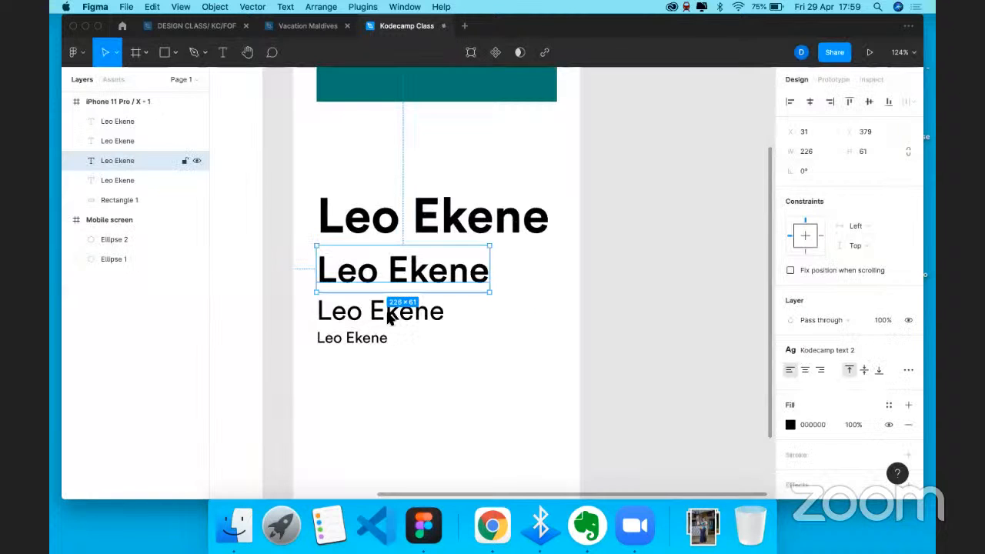
pyautogui.click(389, 315)
# - Save the 36 Book line as a new text style named 'Kodecamp text 3'
pyautogui.click(908, 350)
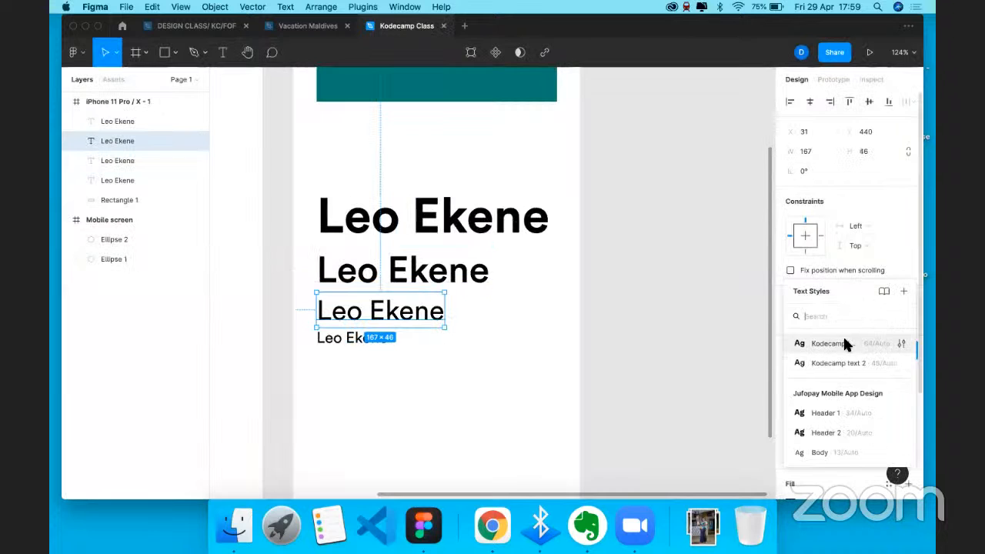
pyautogui.click(899, 291)
pyautogui.write('K')
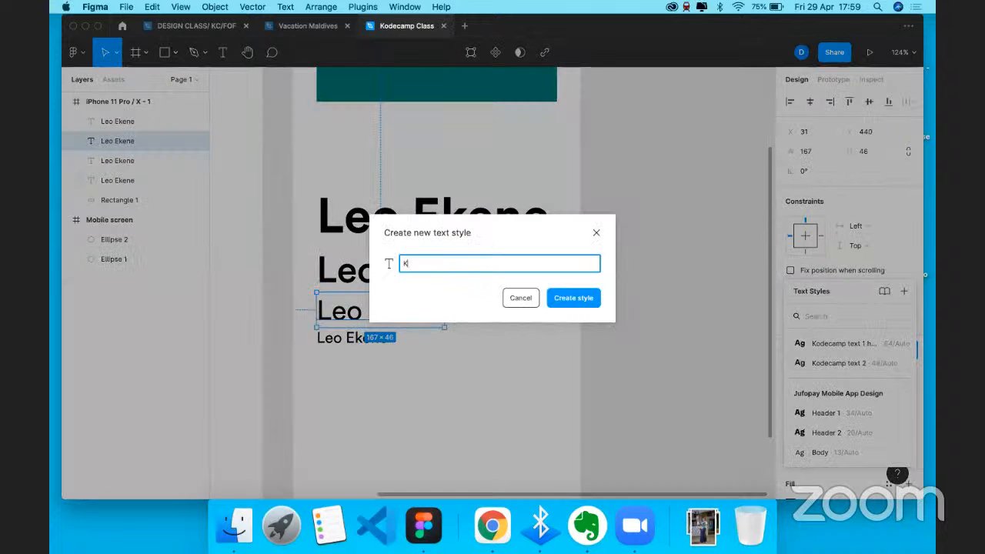
pyautogui.write('odecamp tex')
pyautogui.write('t 3')
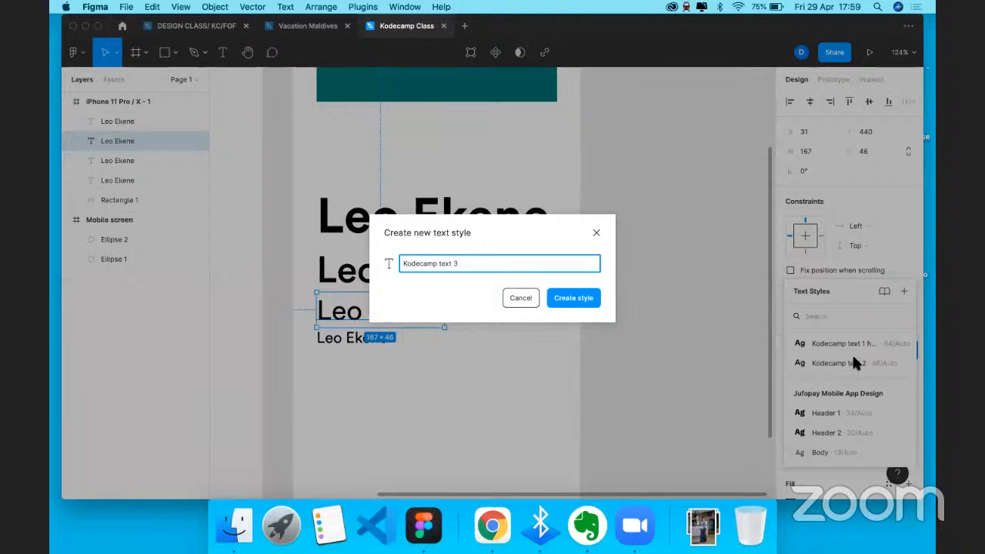
pyautogui.click(586, 304)
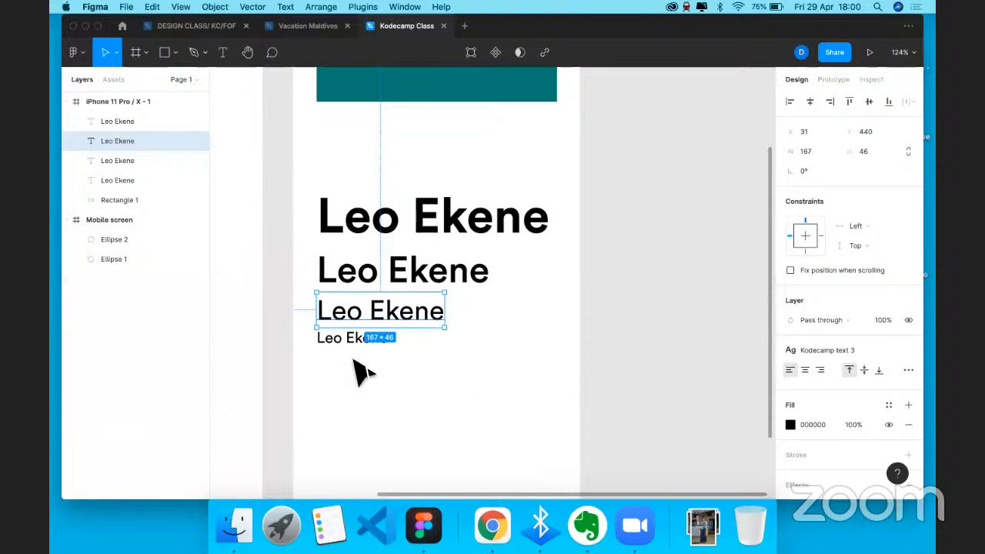
pyautogui.click(339, 339)
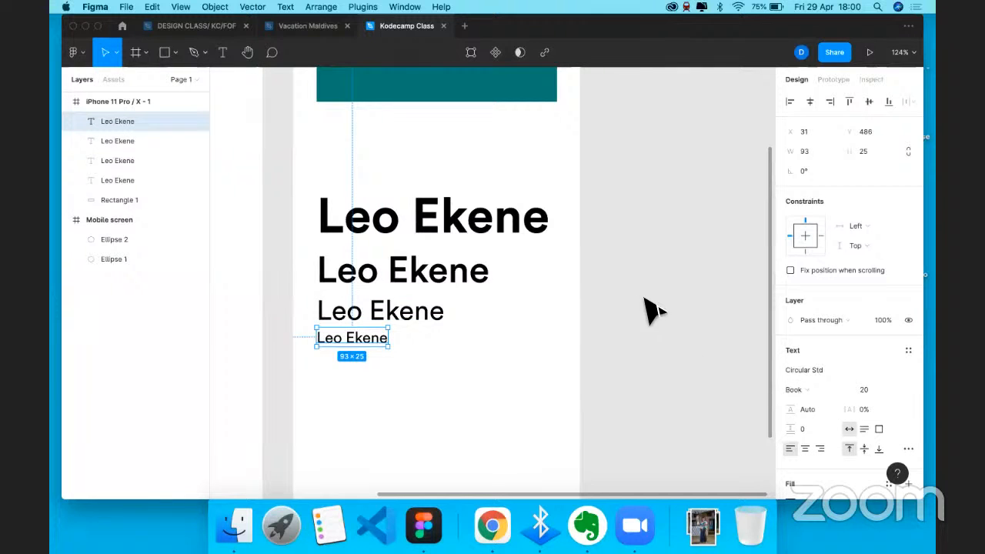
# - Save the 20 Book line as a new text style named 'Kodecamp text 4'
pyautogui.click(908, 351)
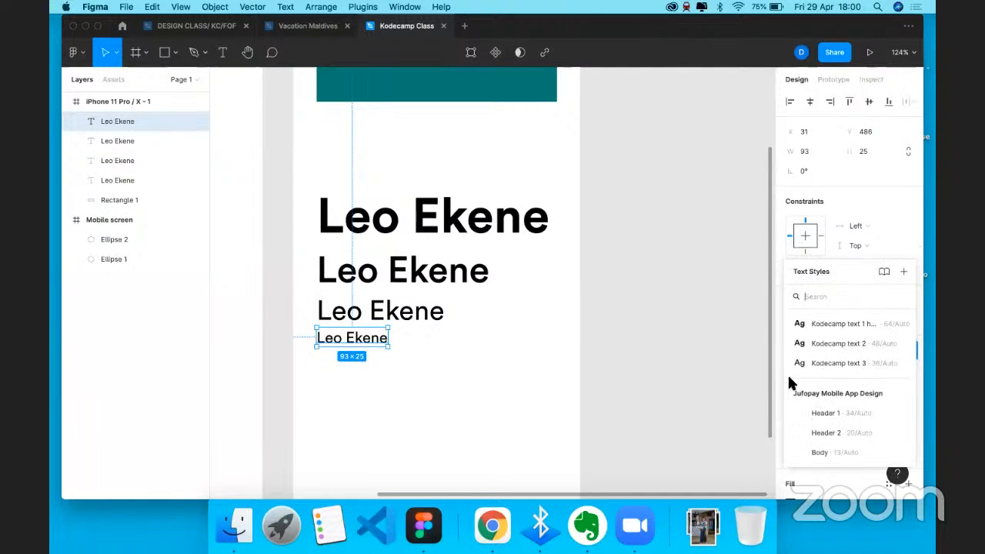
pyautogui.click(904, 272)
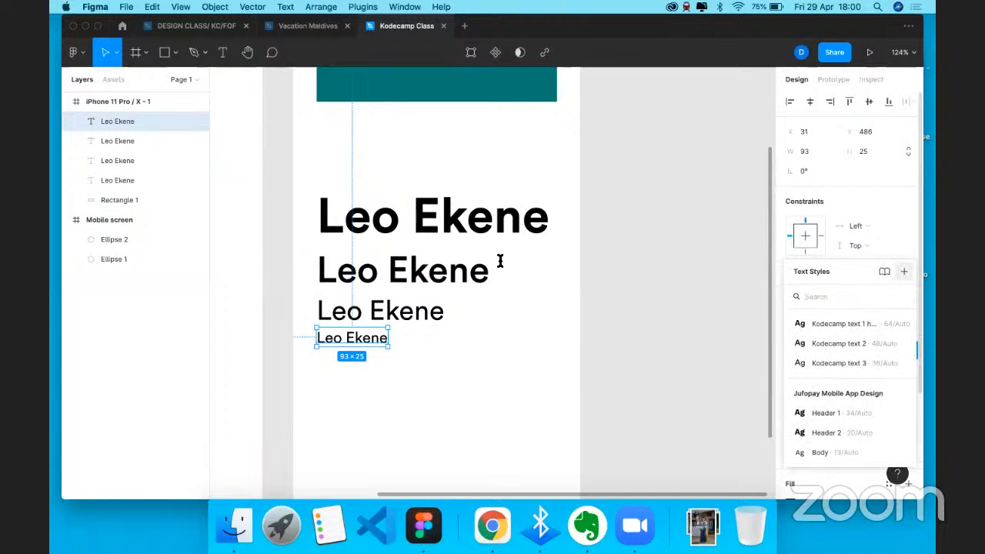
pyautogui.write('Kodecam')
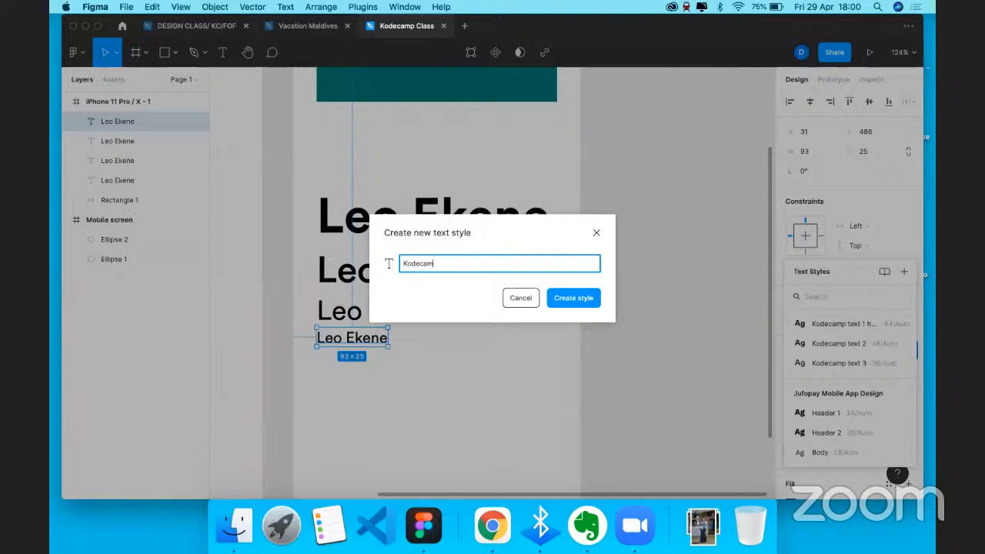
pyautogui.write('p text 4')
pyautogui.click(573, 298)
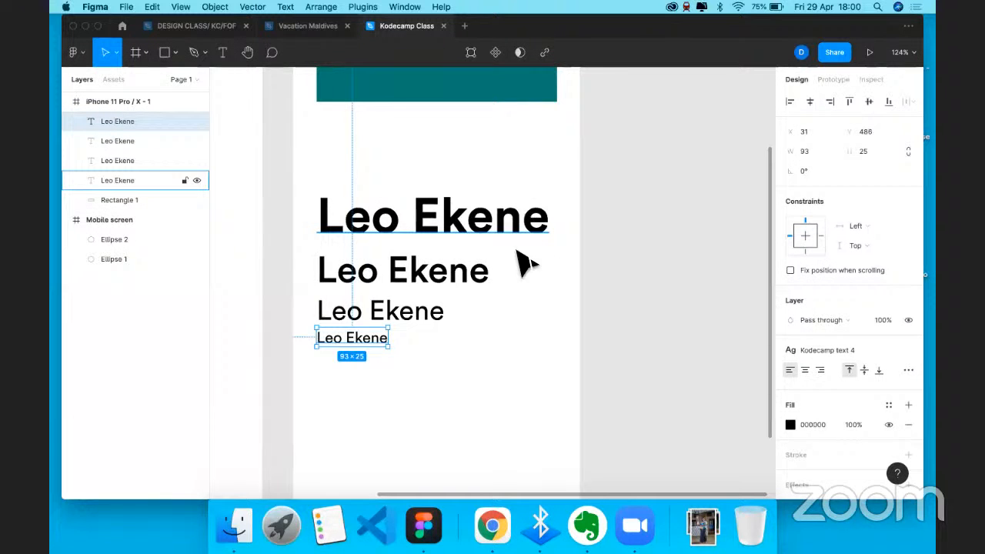
pyautogui.click(465, 228)
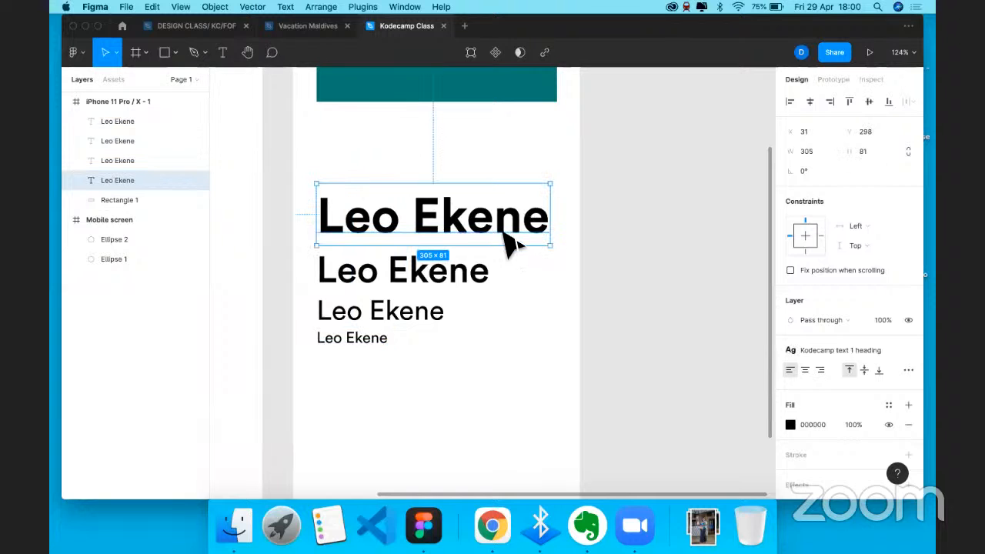
pyautogui.click(466, 350)
pyautogui.scroll(-3, 463, 352)
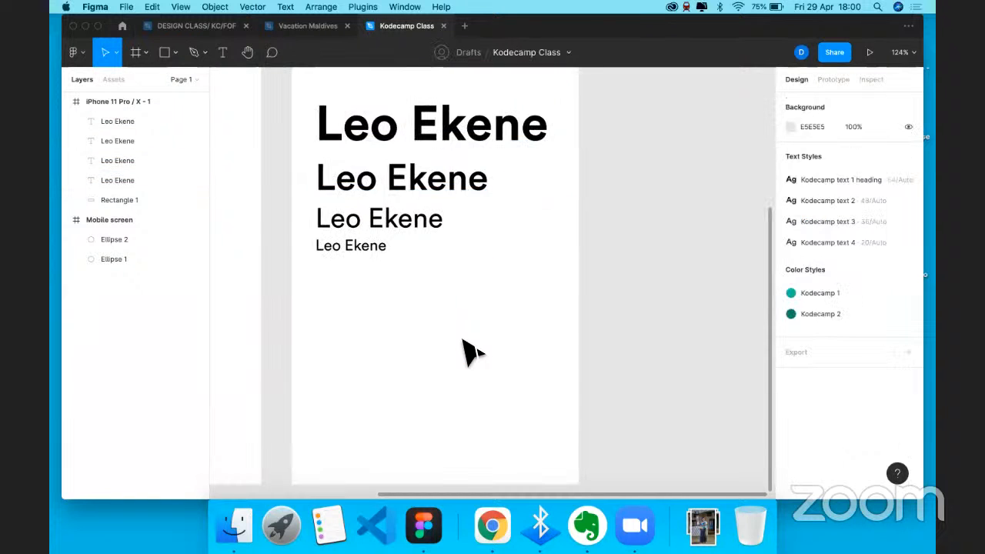
pyautogui.press('t')
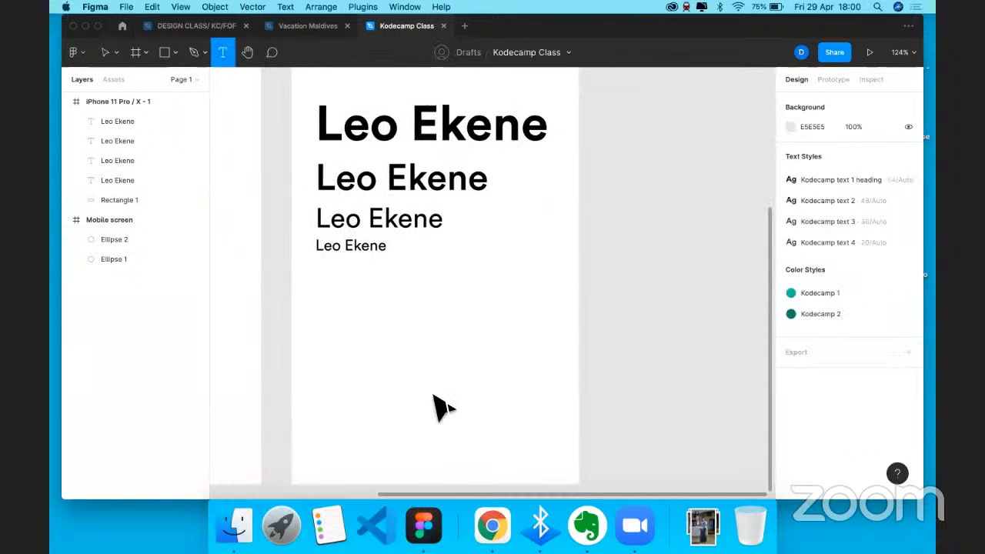
pyautogui.click(434, 397)
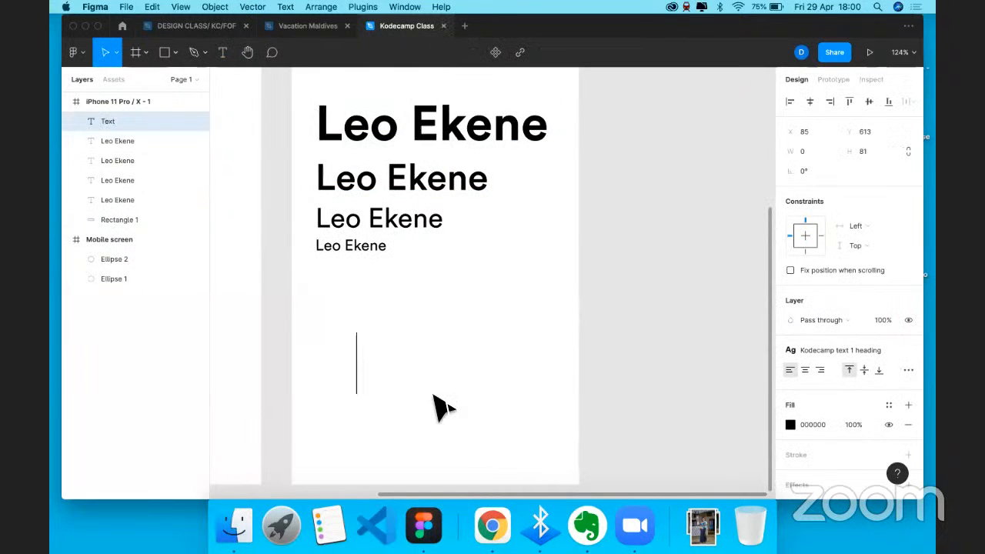
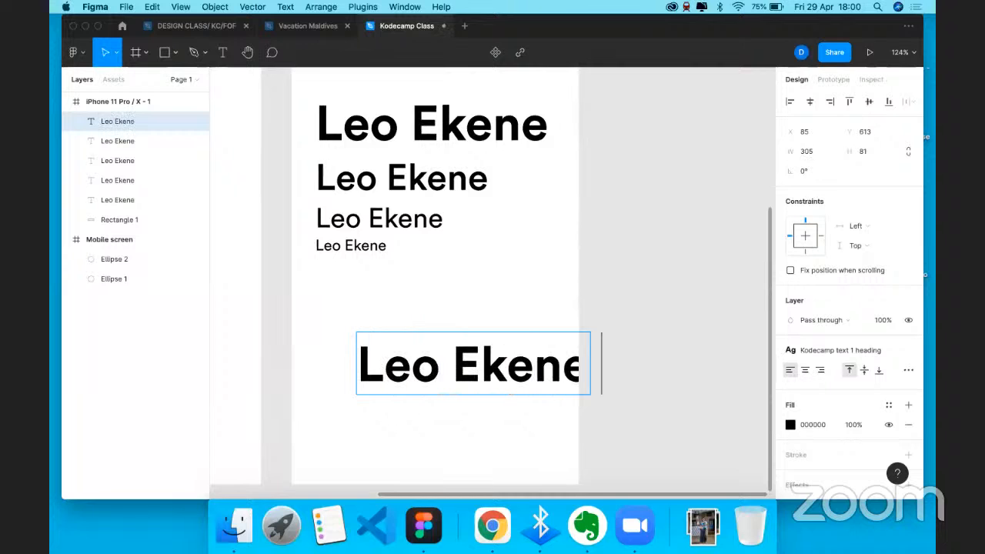
pyautogui.write(' has come')
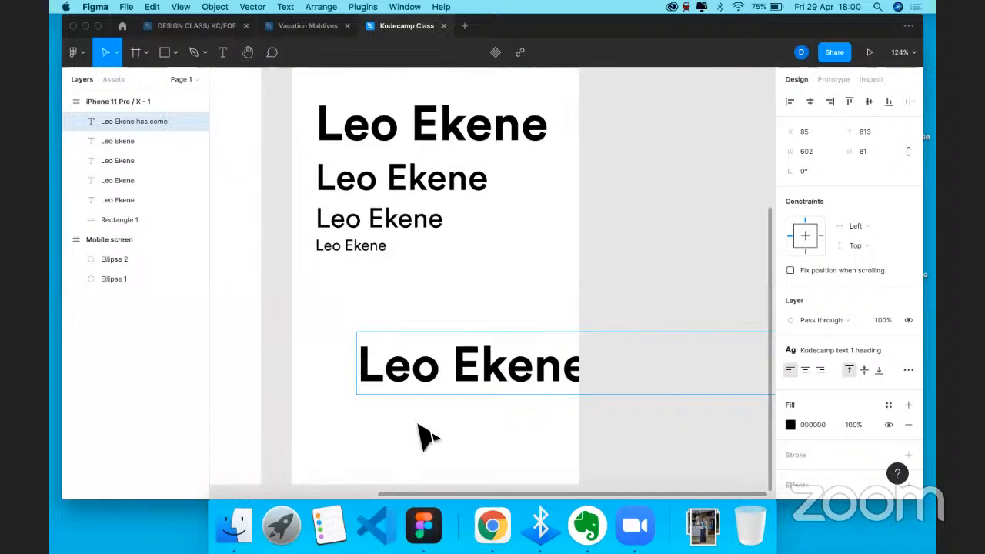
pyautogui.scroll(-5, 424, 434)
pyautogui.scroll(-1, 440, 385)
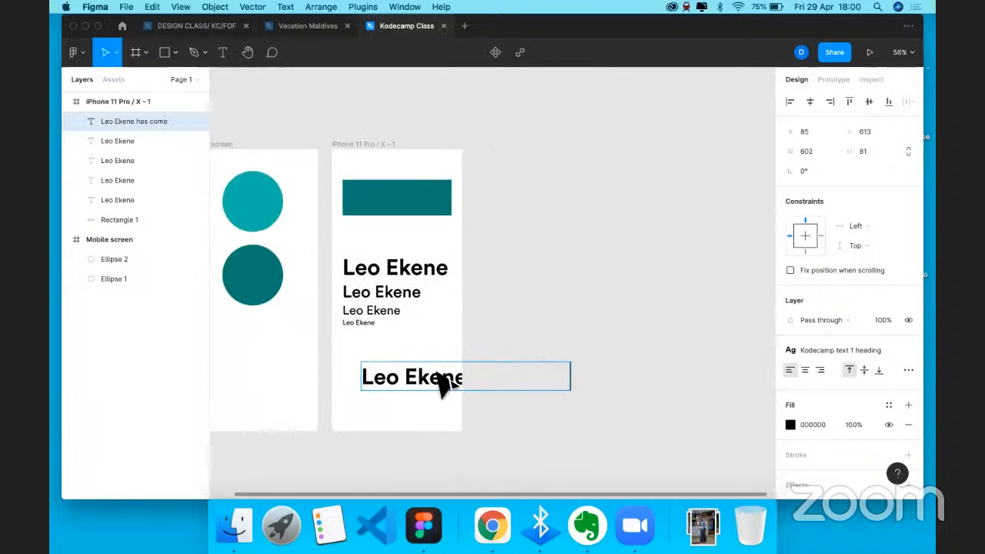
pyautogui.press('Escape')
pyautogui.moveTo(440, 385); pyautogui.dragTo(697, 381)
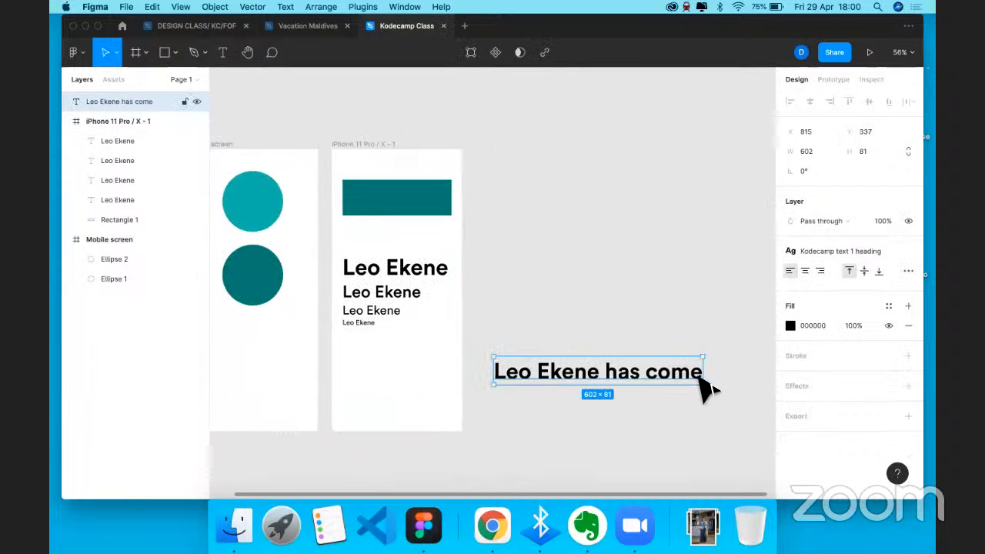
pyautogui.doubleClick(702, 377)
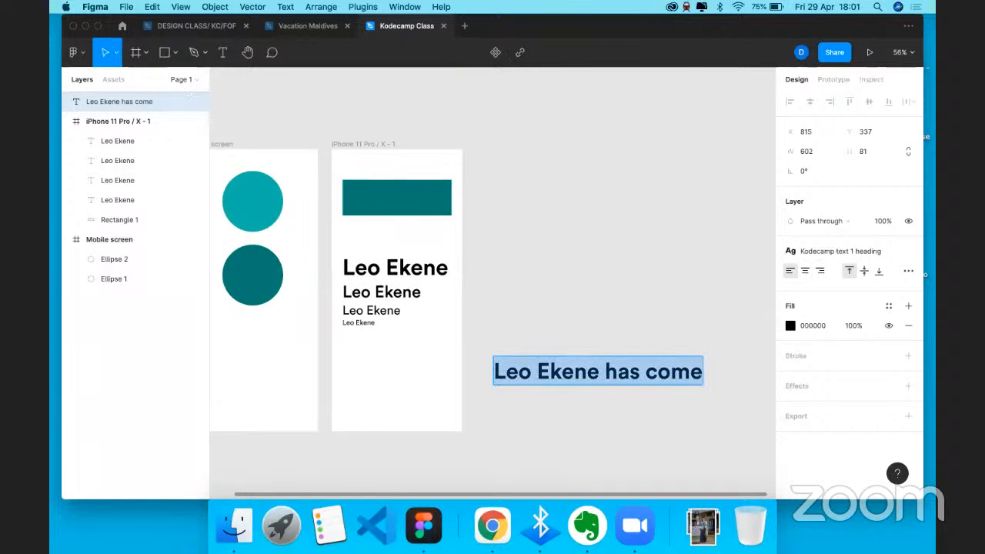
pyautogui.click(707, 373)
pyautogui.write('to say')
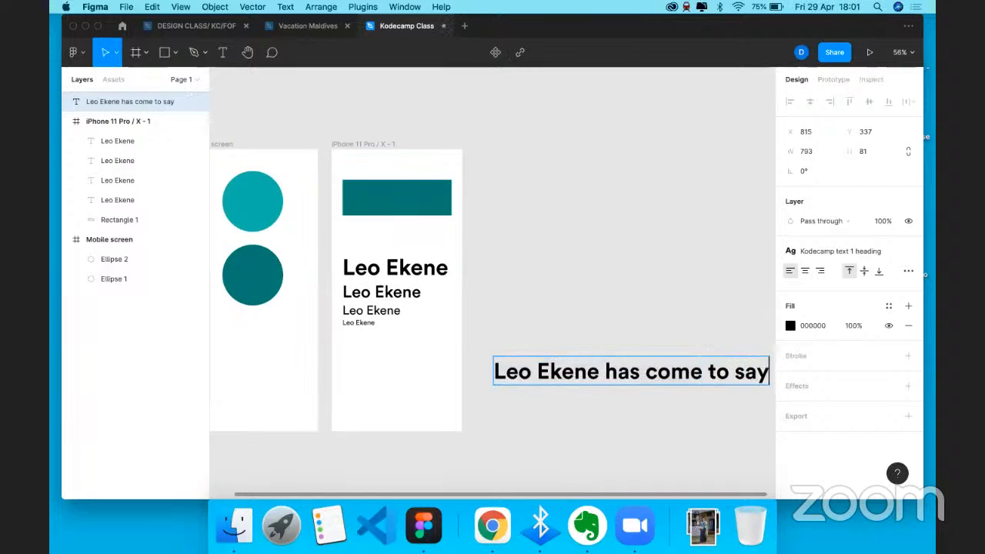
pyautogui.press('BackSpace')
pyautogui.press('BackSpace')
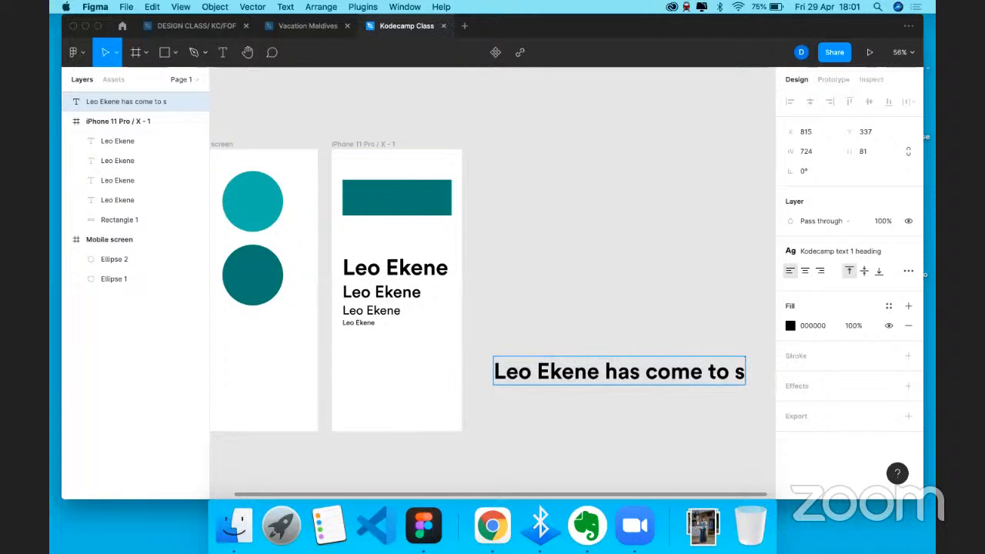
pyautogui.write('tay')
pyautogui.press('Escape')
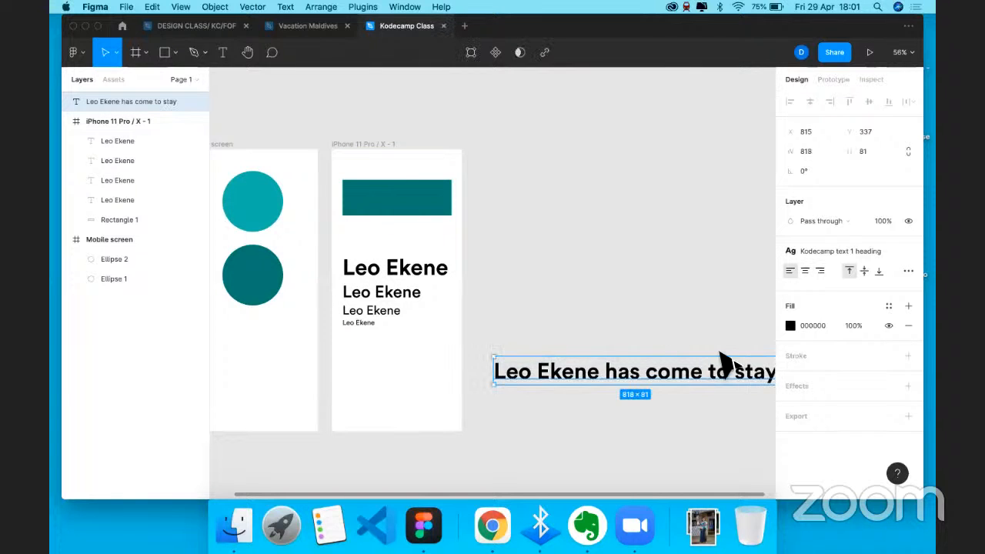
pyautogui.hscroll(2, 726, 362)
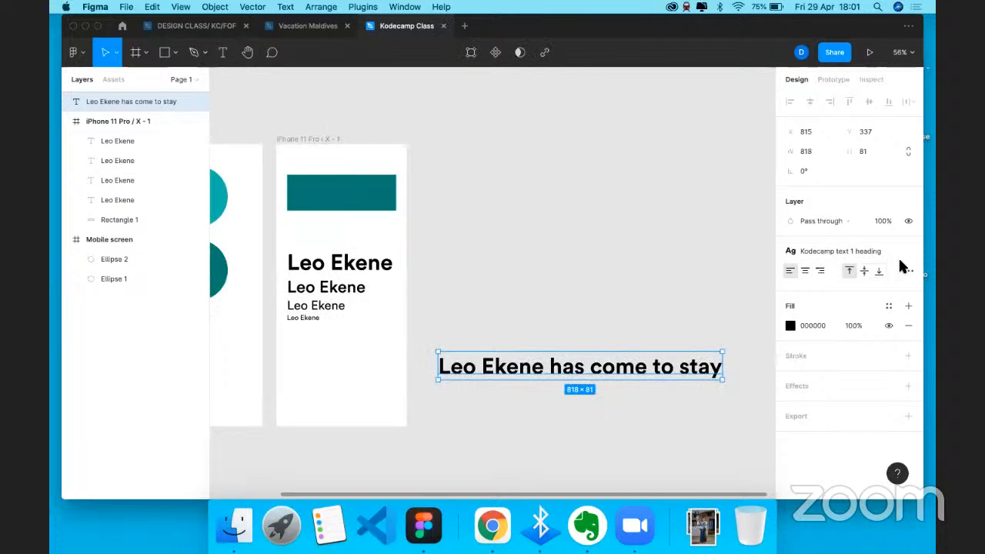
# - Apply the Kodecamp text 4 style (Circular Std Book 20) to the sample line, then detach it
pyautogui.click(886, 254)
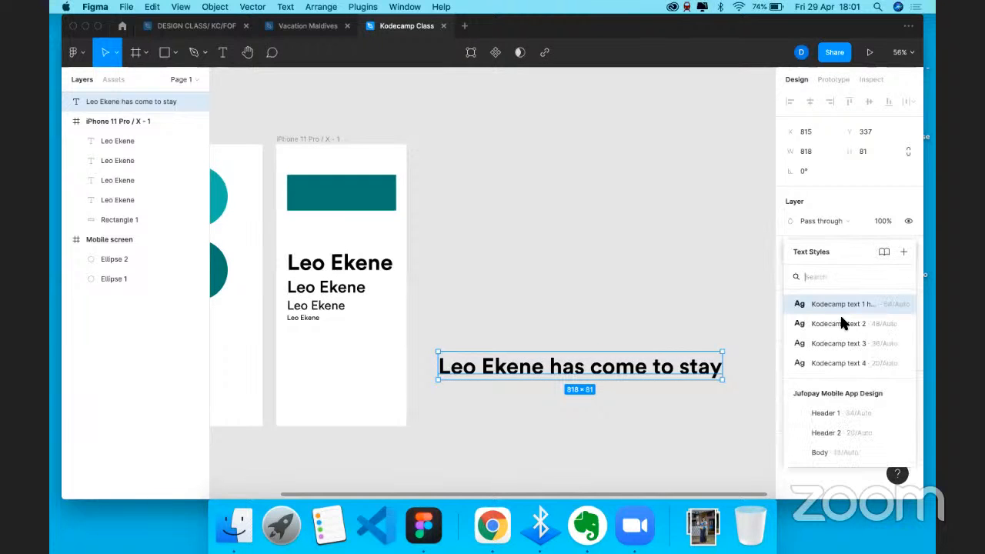
pyautogui.click(824, 362)
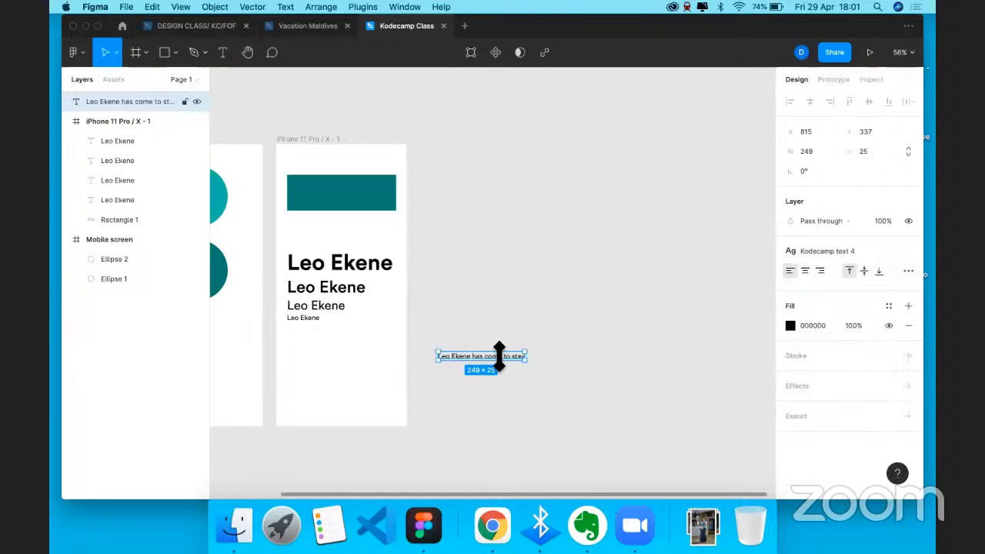
pyautogui.keyDown('ctrl'); pyautogui.scroll(5, 500, 357); pyautogui.keyUp('ctrl')
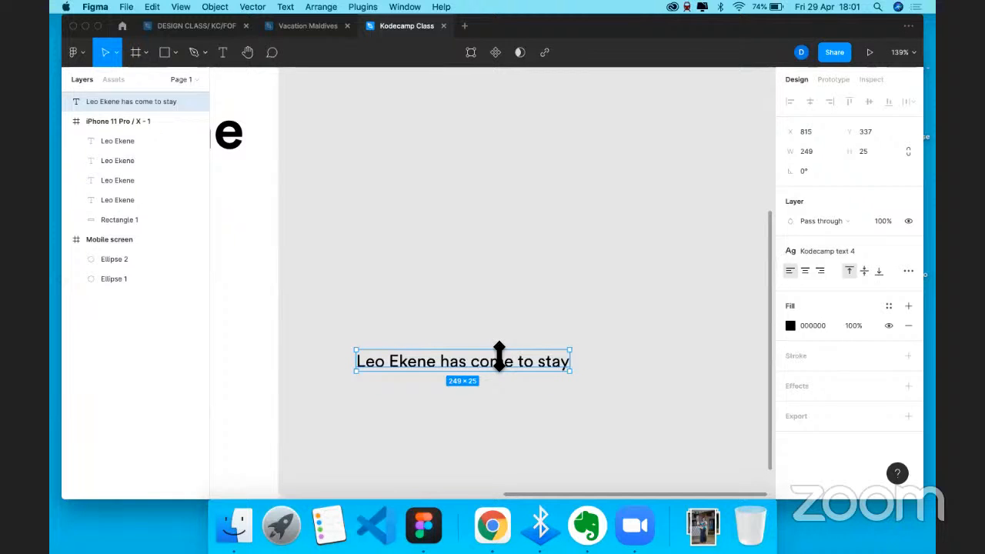
pyautogui.click(908, 252)
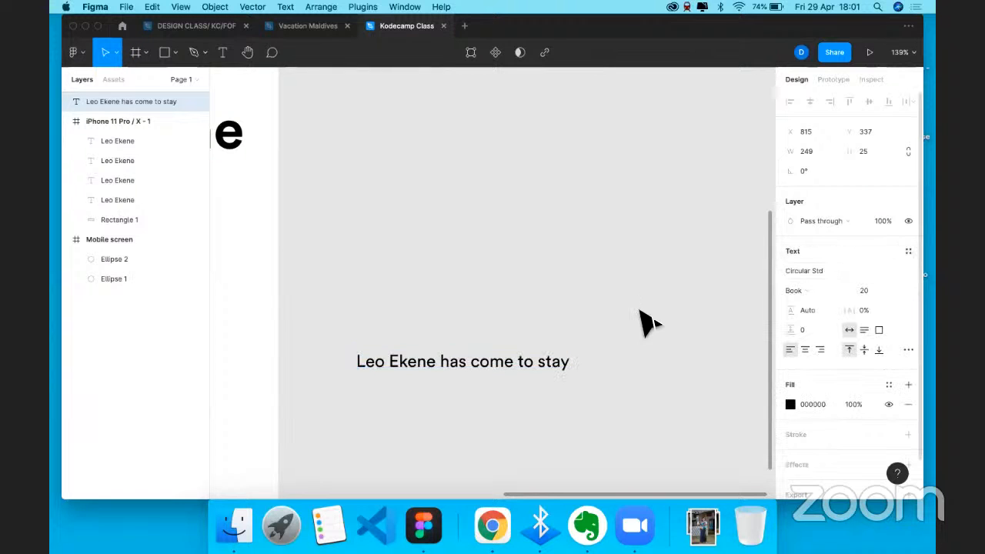
# - Deselect the line and advance the lecture slides to 'Call to action buttons'
pyautogui.click(514, 344)
pyautogui.hotkey('ctrl', 'Right')
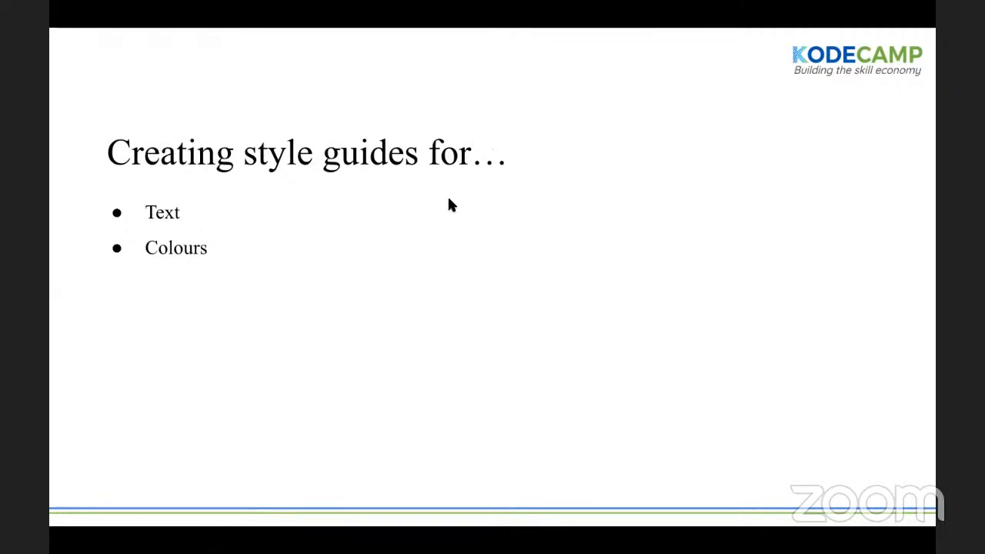
pyautogui.press('Right')
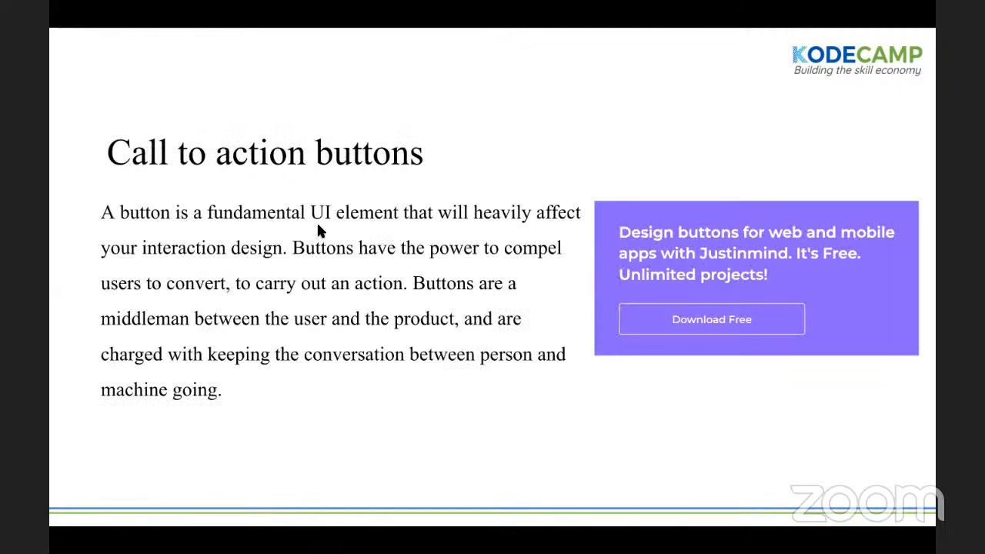
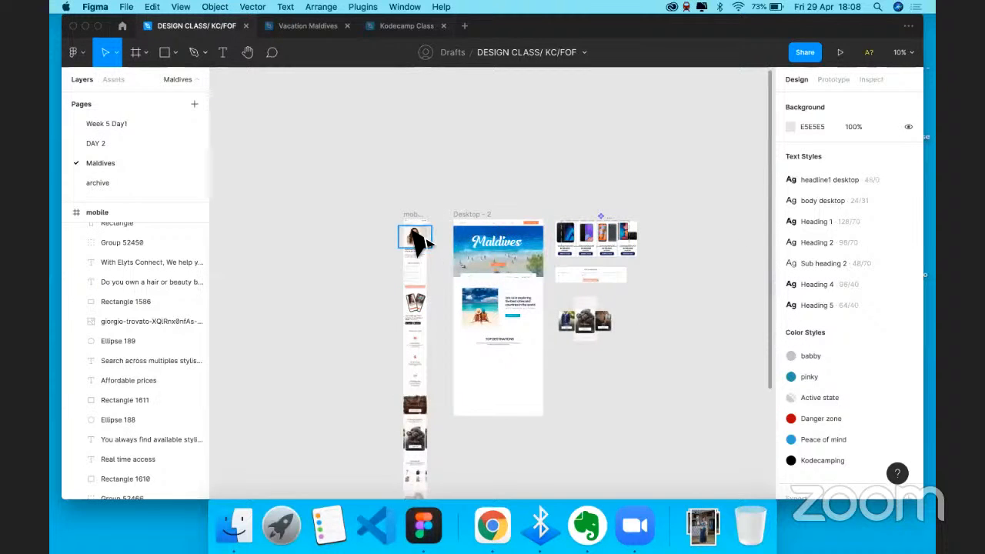
# - Select the ELYTS mobile frame in the source design
pyautogui.scroll(5, 420, 242)
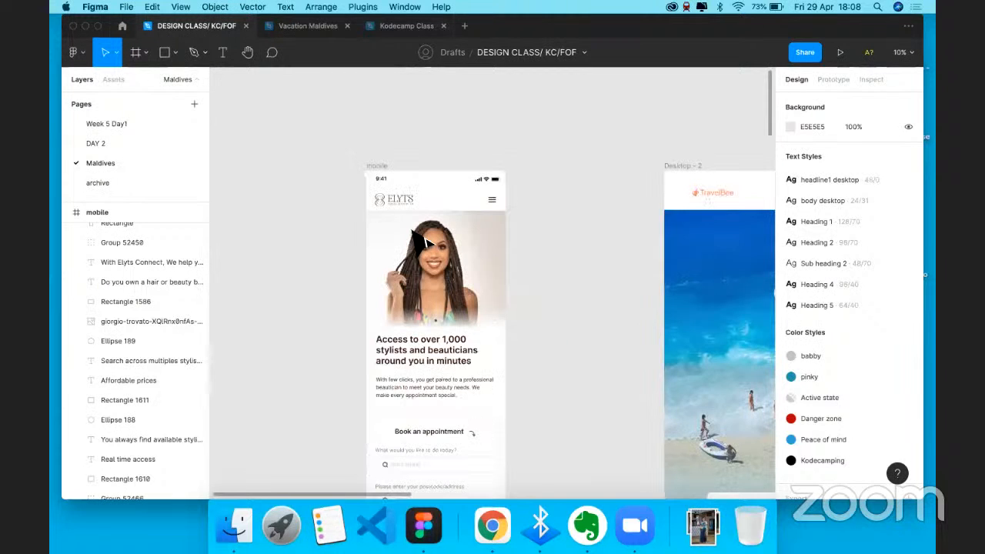
pyautogui.scroll(3, 412, 231)
pyautogui.scroll(-4, 402, 193)
pyautogui.scroll(-2, 414, 241)
pyautogui.click(404, 273)
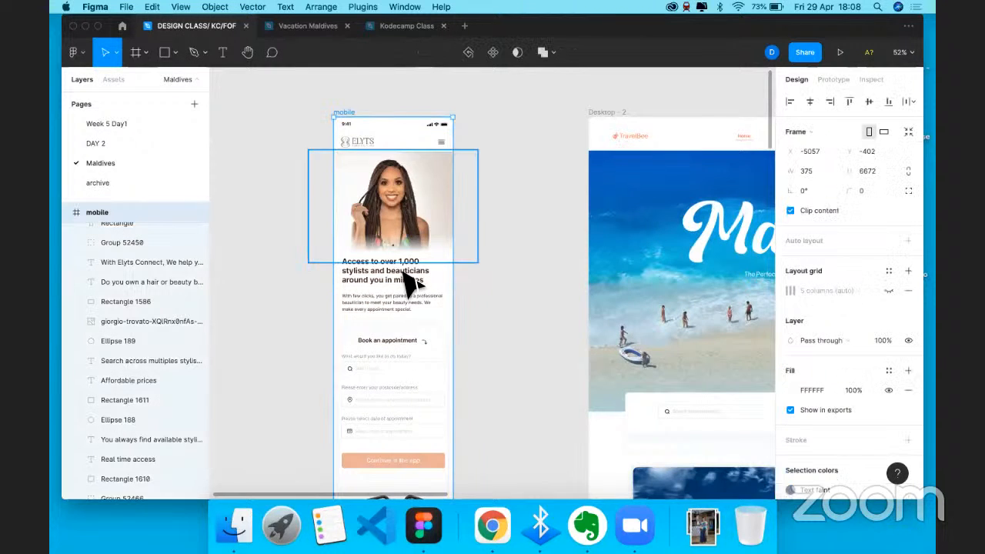
pyautogui.scroll(-3, 403, 285)
pyautogui.scroll(1, 396, 260)
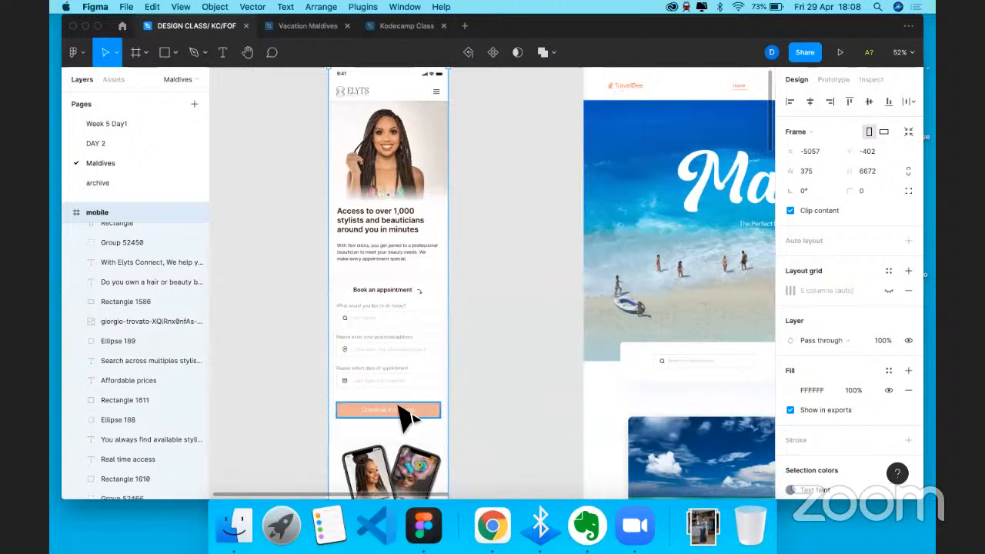
pyautogui.scroll(5, 408, 415)
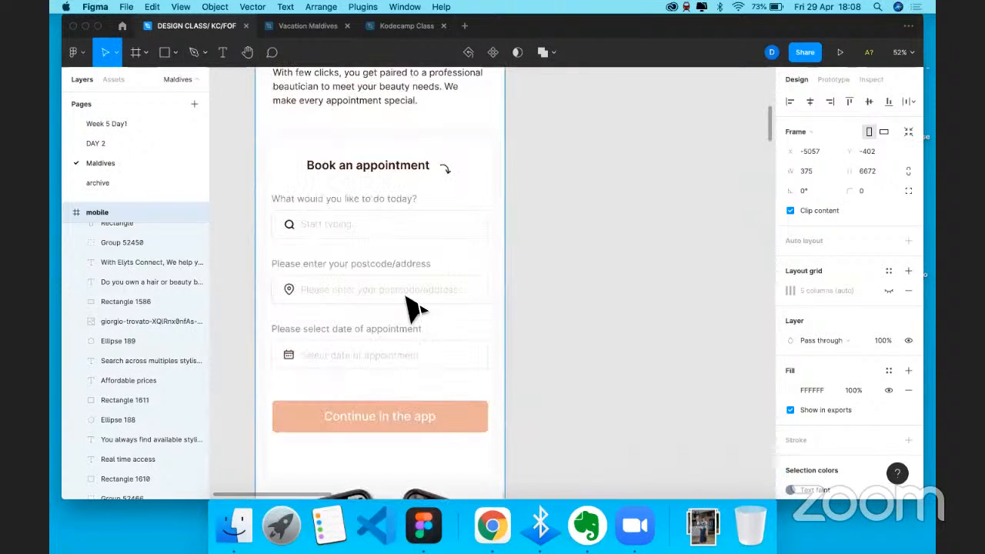
pyautogui.scroll(-4, 408, 275)
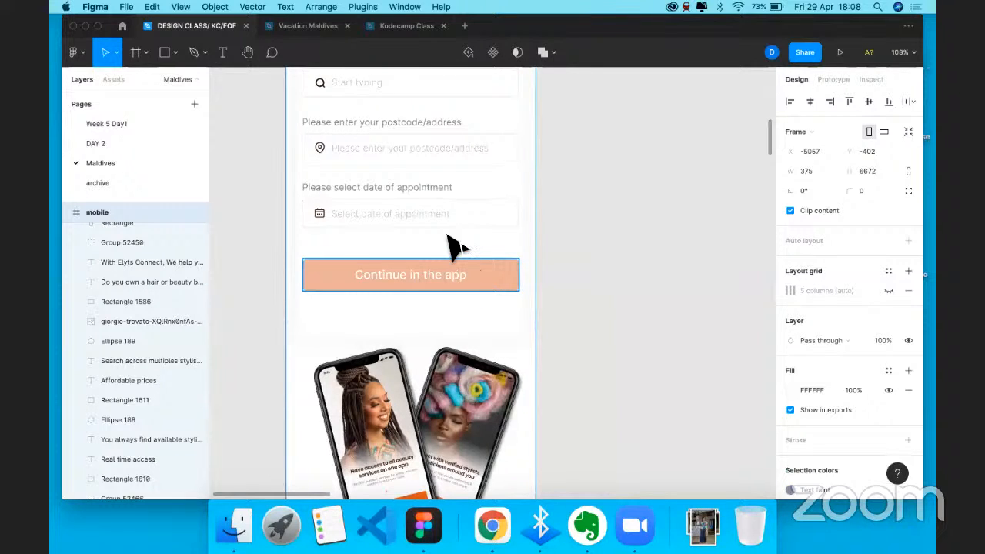
pyautogui.scroll(3, 457, 247)
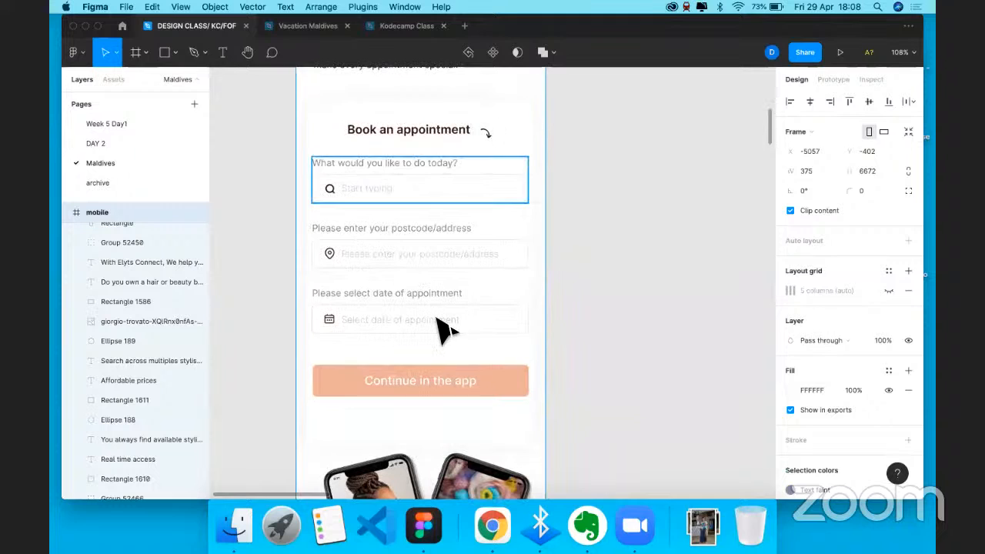
pyautogui.scroll(-2, 441, 328)
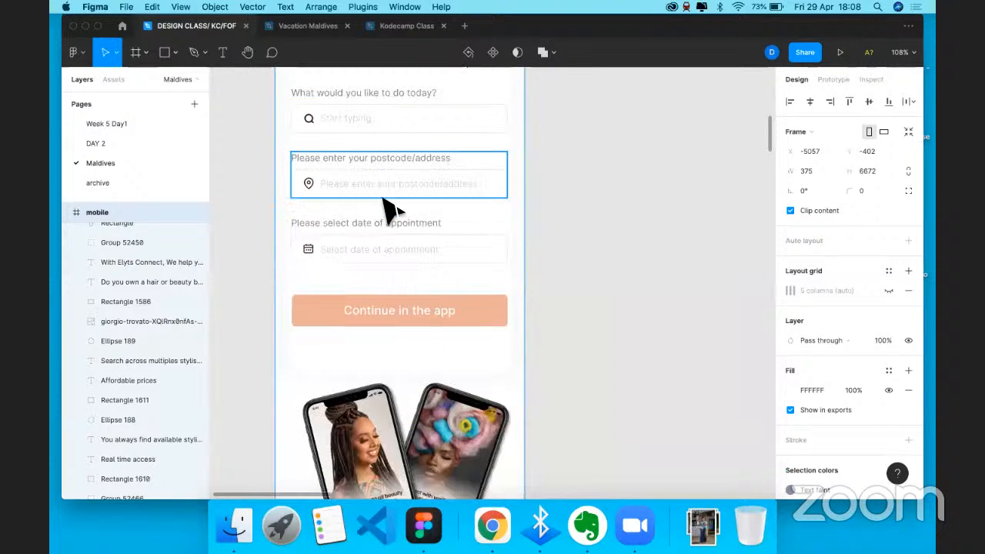
pyautogui.scroll(2, 388, 207)
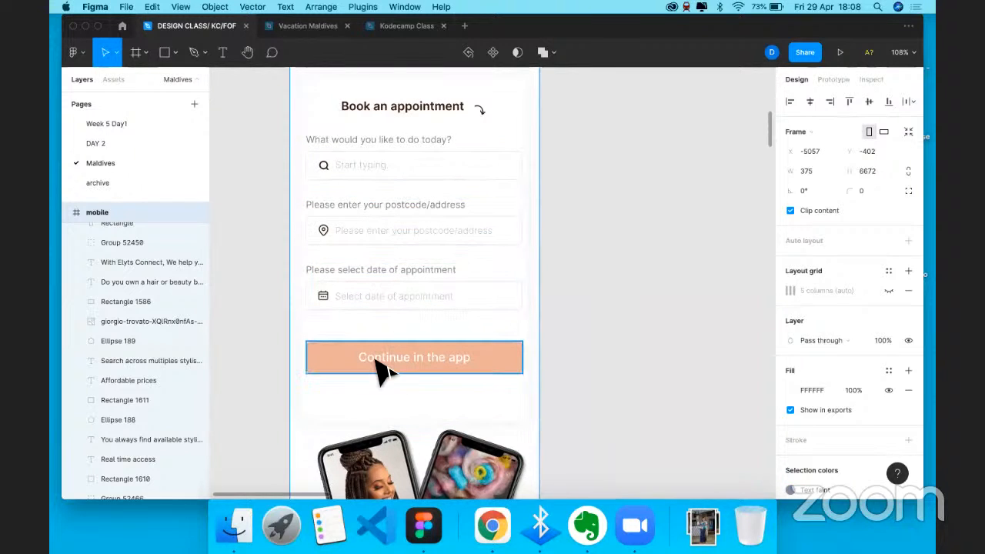
pyautogui.scroll(-3, 383, 371)
pyautogui.scroll(-3, 383, 371)
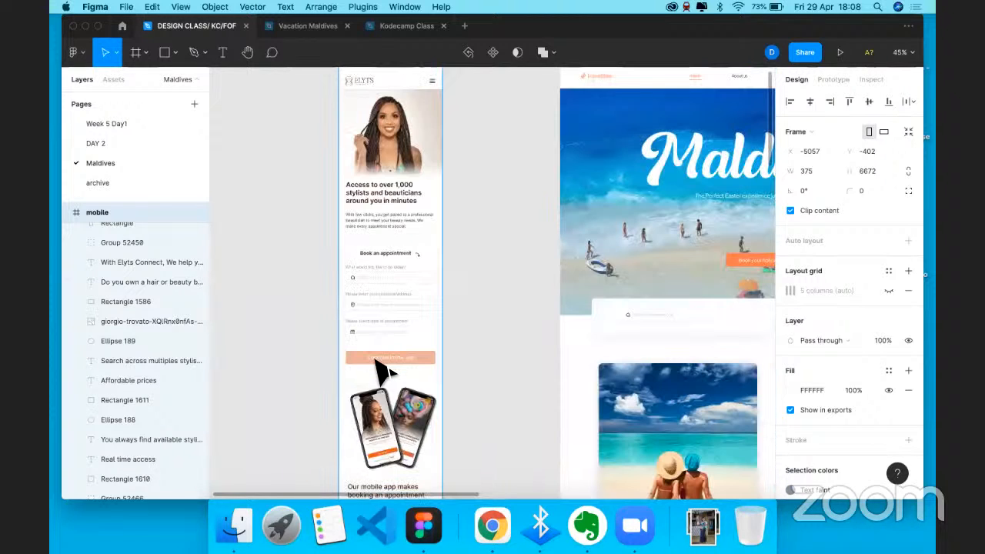
pyautogui.hscroll(2, 383, 371)
pyautogui.scroll(2, 383, 371)
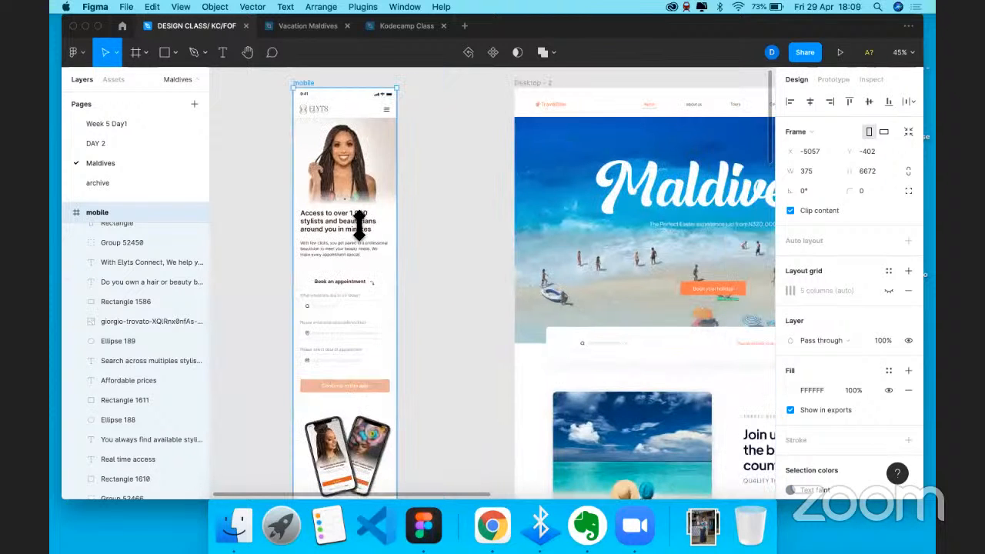
pyautogui.scroll(-3, 347, 227)
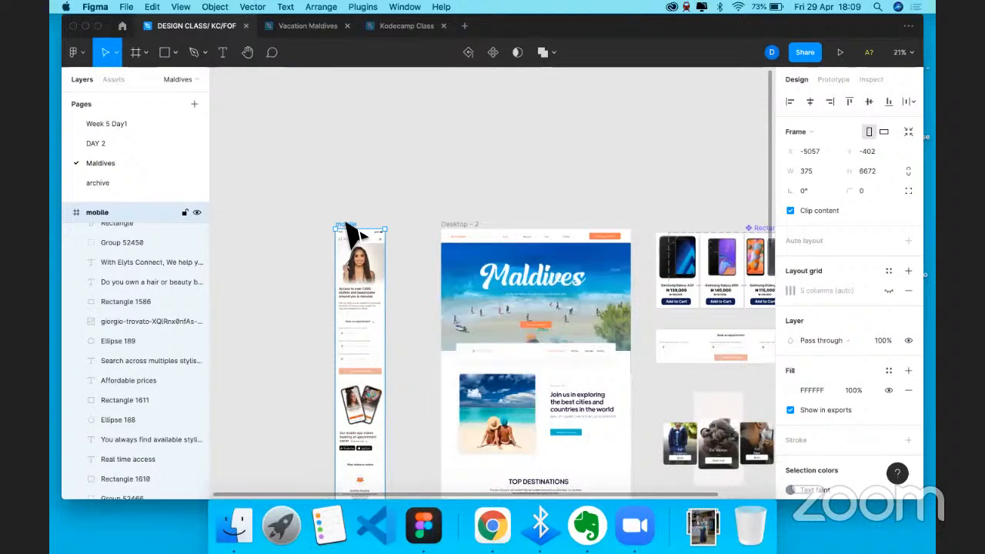
# - Paste the ELYTS mobile frame into the Kodecamp Class file
pyautogui.click(409, 31)
pyautogui.click(460, 235)
pyautogui.hotkey('ctrl', 'Right')
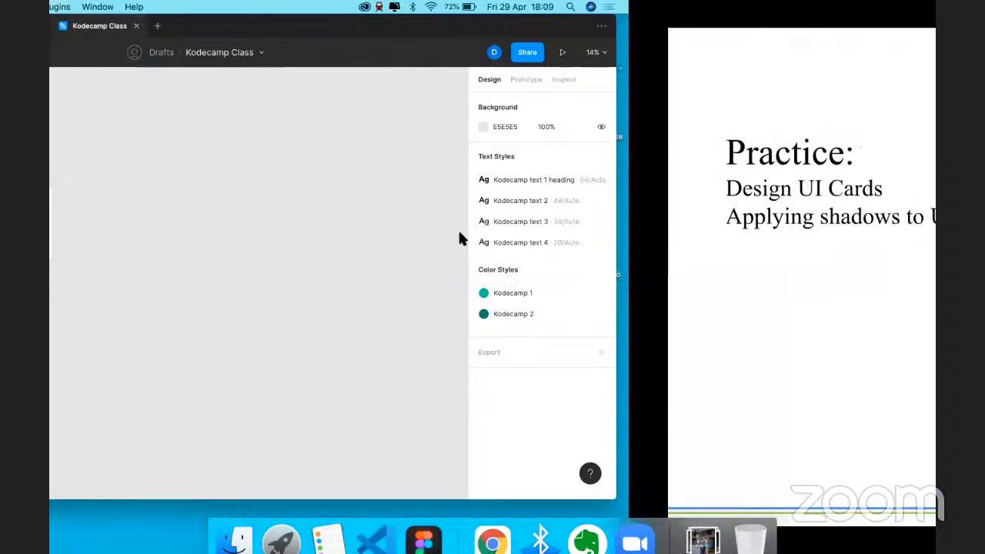
pyautogui.hotkey('ctrl', 'Left')
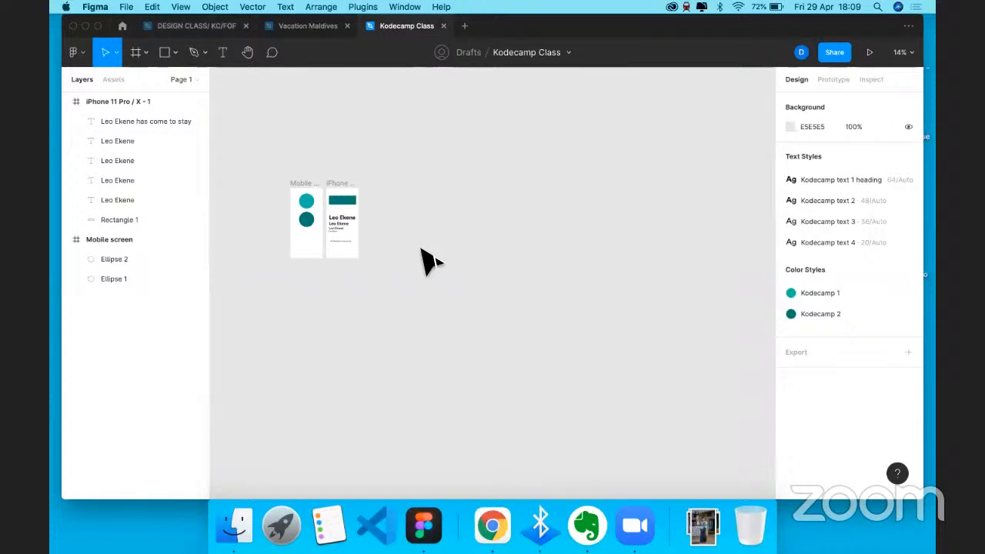
pyautogui.press('super+v')
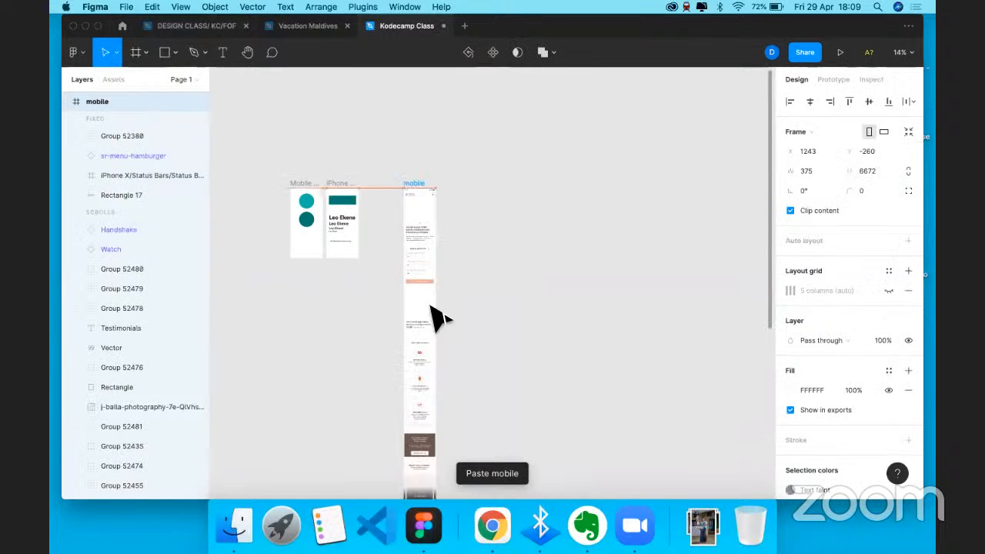
pyautogui.scroll(1, 435, 204)
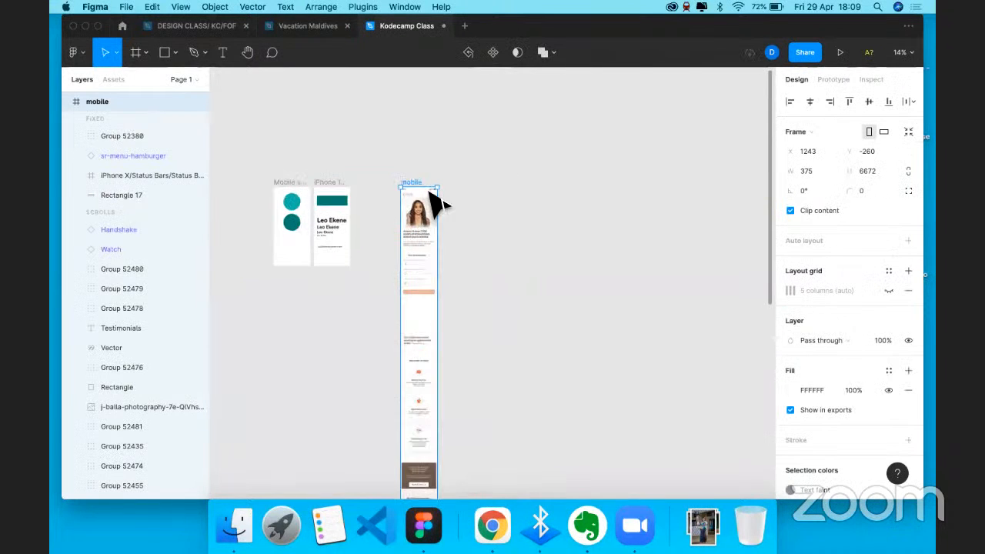
pyautogui.scroll(5, 435, 204)
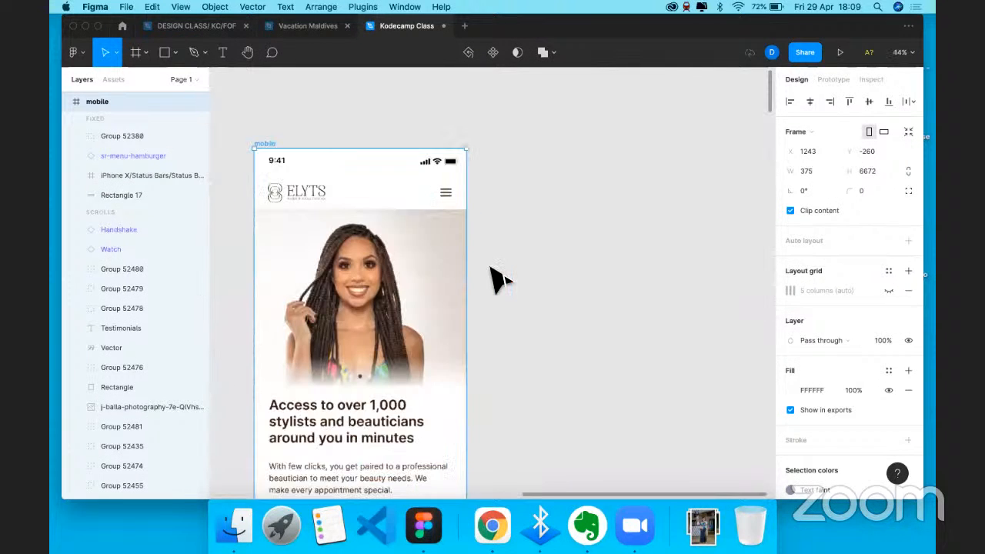
pyautogui.scroll(5, 567, 264)
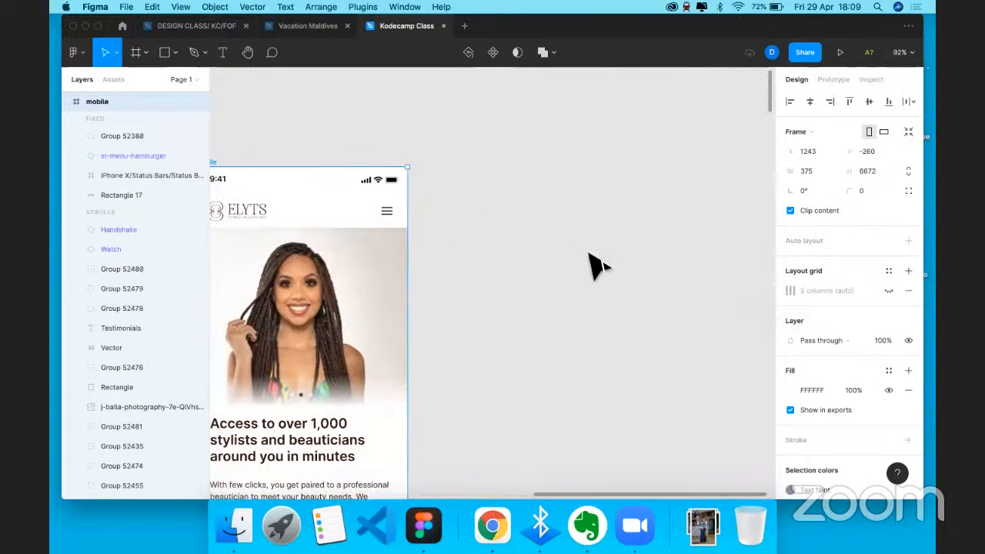
pyautogui.hscroll(-3, 597, 266)
pyautogui.hscroll(5, 592, 257)
pyautogui.press('f')
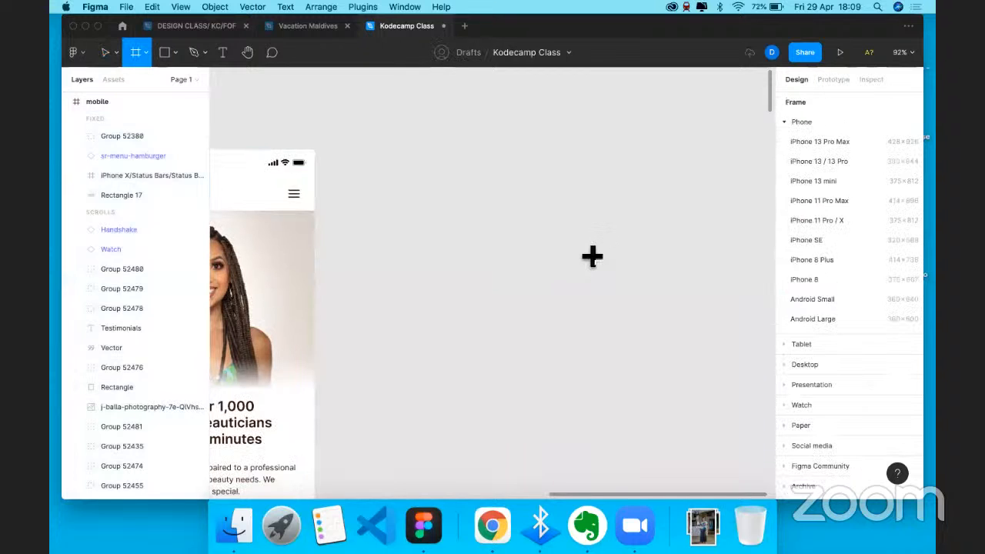
pyautogui.press('v')
# - Drag the pasted ELYTS frame next to the iPhone 11 Pro / X - 1 frame
pyautogui.hscroll(-5, 590, 264)
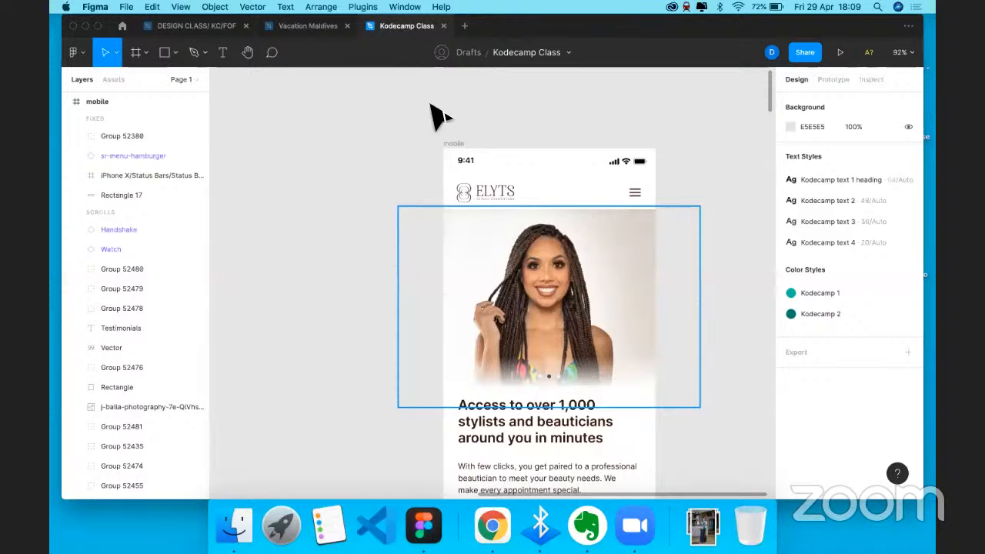
pyautogui.hscroll(-5, 438, 204)
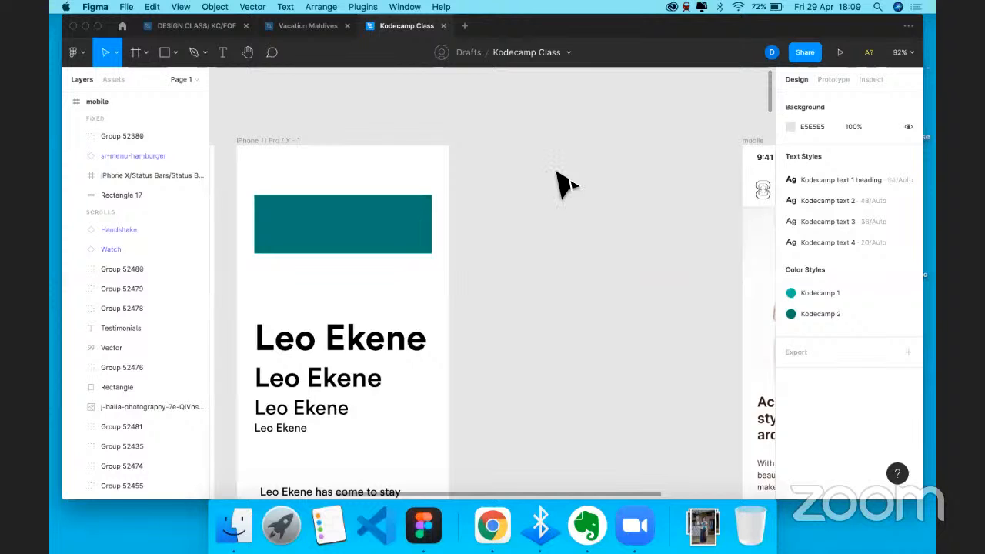
pyautogui.hscroll(2, 557, 172)
pyautogui.moveTo(689, 107); pyautogui.dragTo(553, 115)
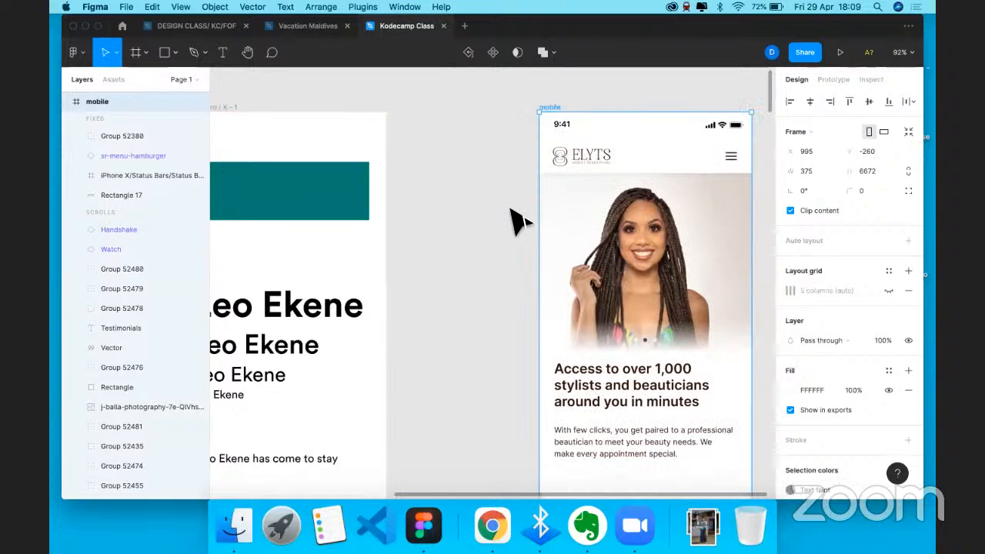
pyautogui.hscroll(-2, 569, 308)
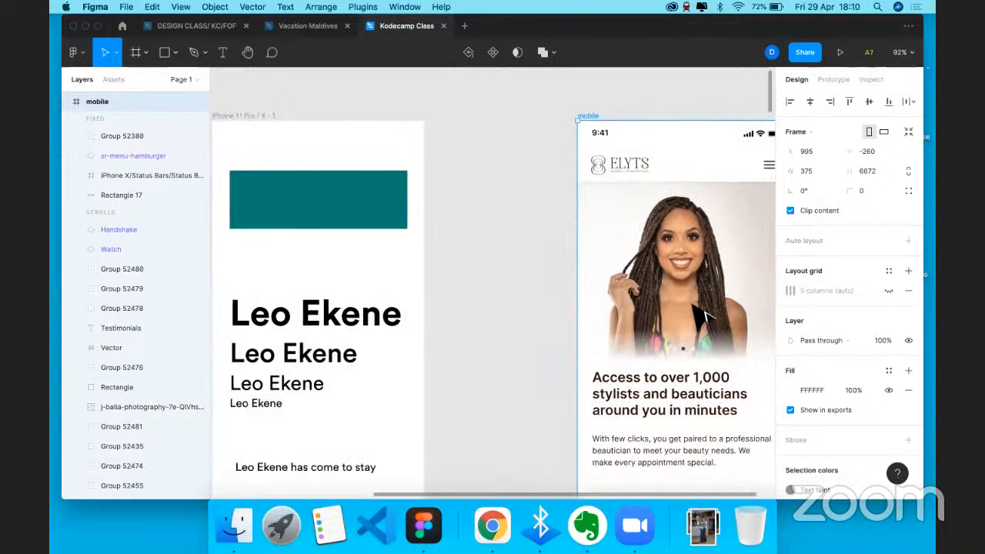
pyautogui.scroll(-5, 462, 262)
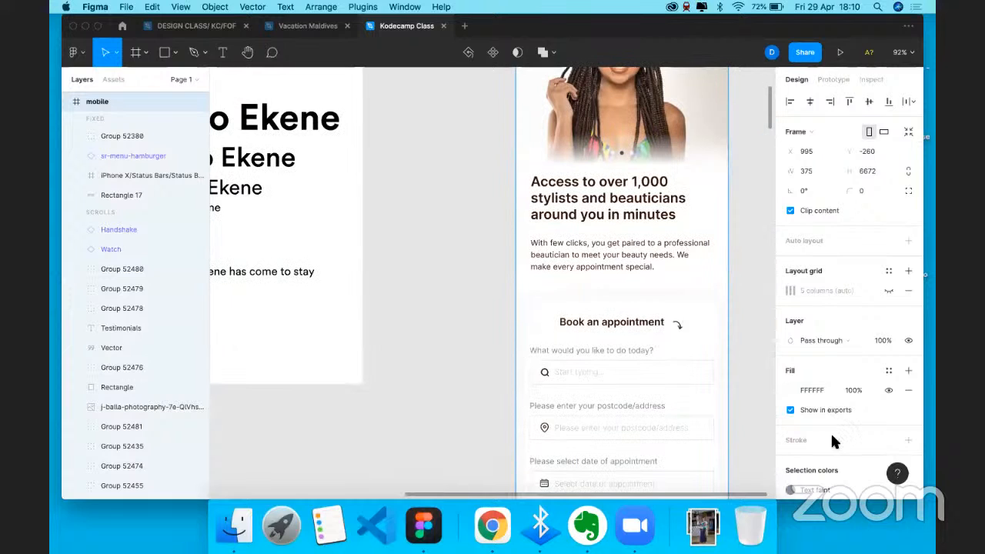
pyautogui.click(716, 396)
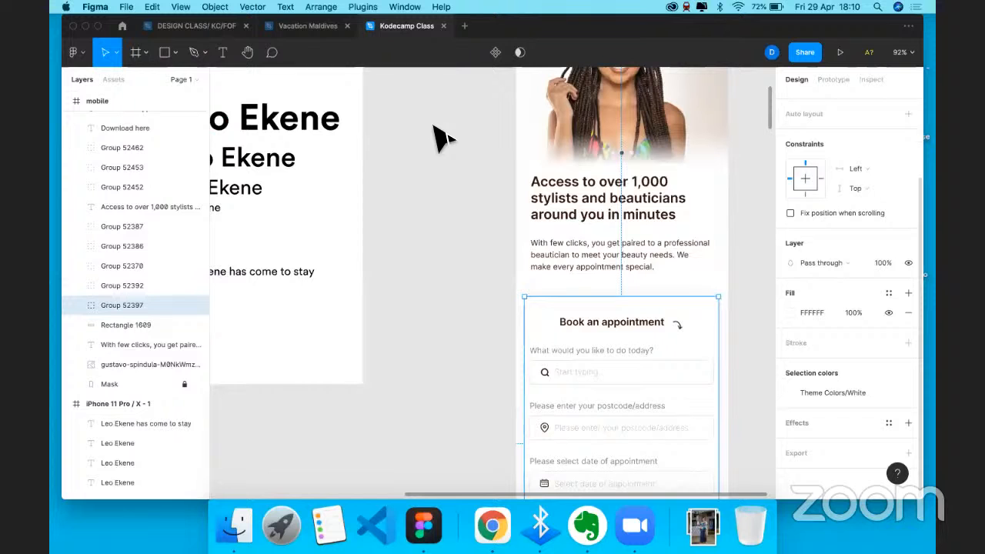
pyautogui.scroll(5, 443, 139)
pyautogui.hscroll(-5, 442, 138)
# - Delete the four sample name text layers and the tagline from the iPhone frame
pyautogui.moveTo(308, 230); pyautogui.dragTo(481, 446)
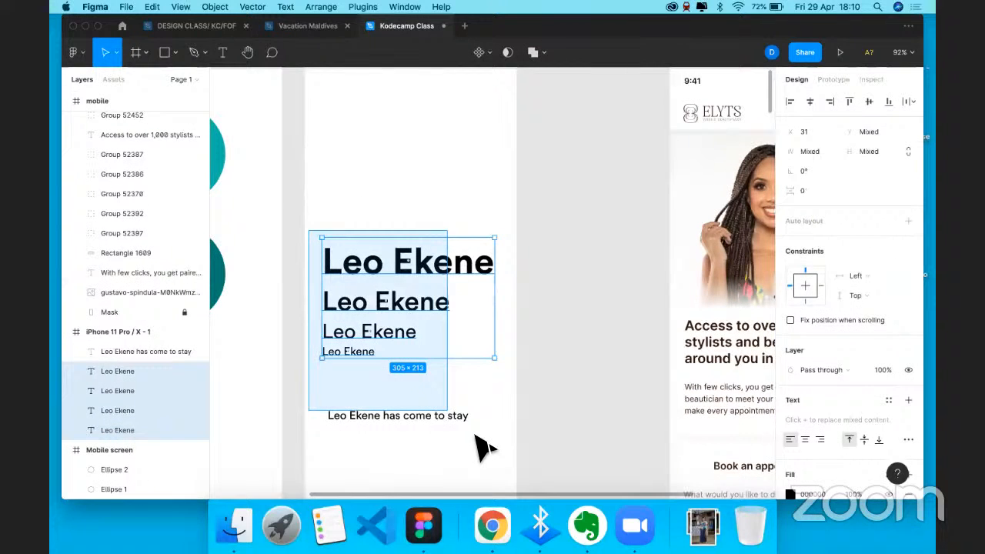
pyautogui.moveTo(481, 446); pyautogui.dragTo(486, 452)
pyautogui.press('Delete')
pyautogui.scroll(3, 385, 139)
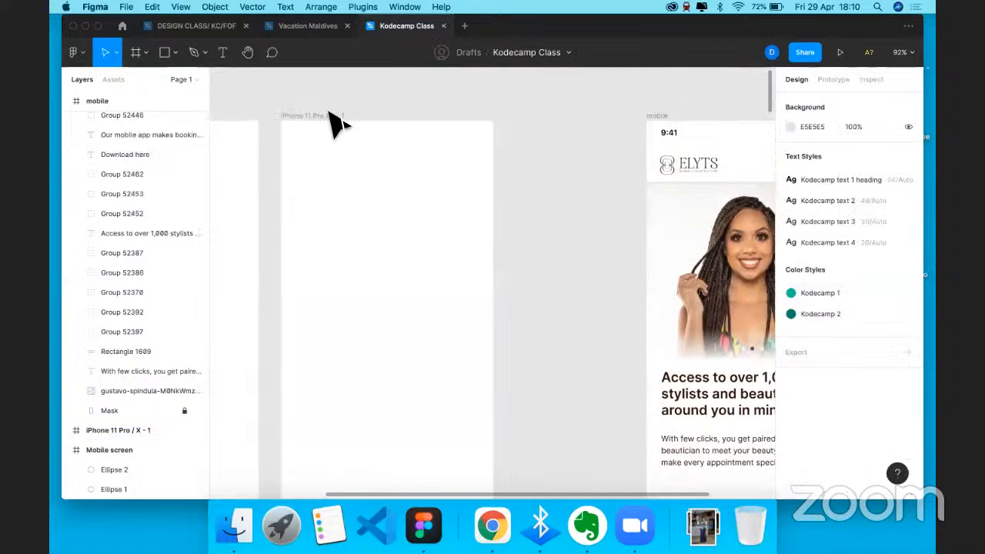
# - Rename the iPhone 11 Pro / X - 1 frame to 'Kodecamp' and nudge it right
pyautogui.click(324, 116)
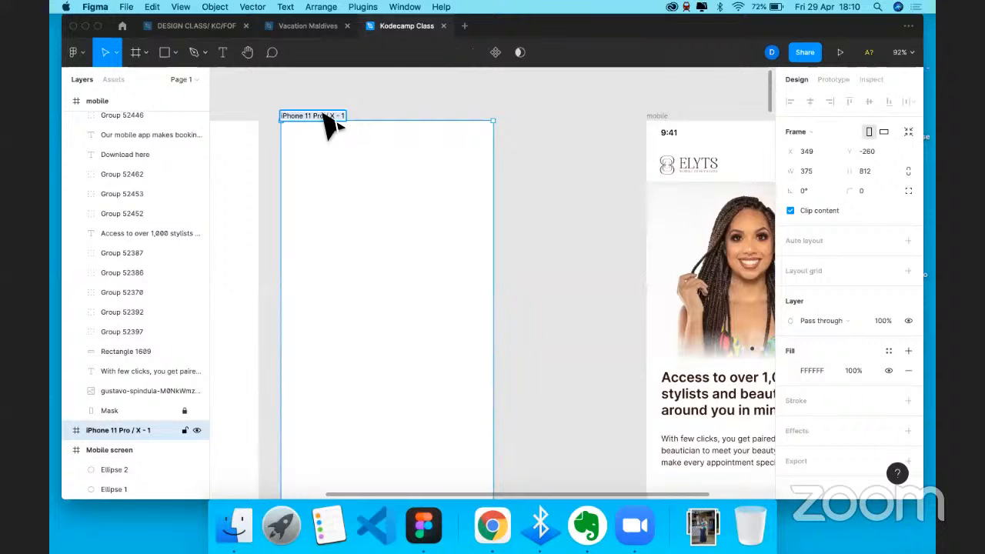
pyautogui.doubleClick(326, 116)
pyautogui.write('Kodecamp')
pyautogui.click(356, 108)
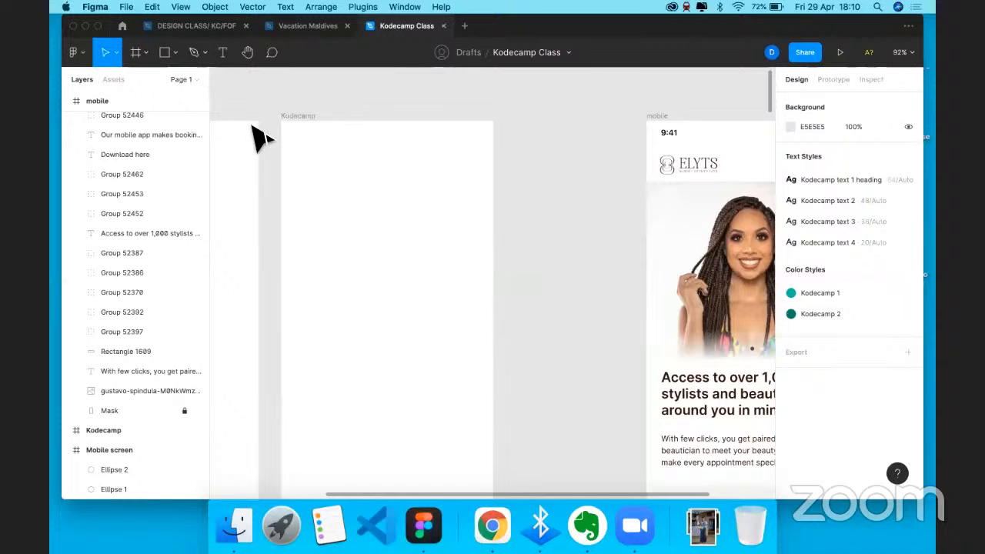
pyautogui.click(308, 127)
pyautogui.moveTo(334, 128)
pyautogui.mouseDown()
pyautogui.moveTo(358, 131)
pyautogui.moveTo(353, 117)
pyautogui.moveTo(369, 119)
pyautogui.mouseUp()
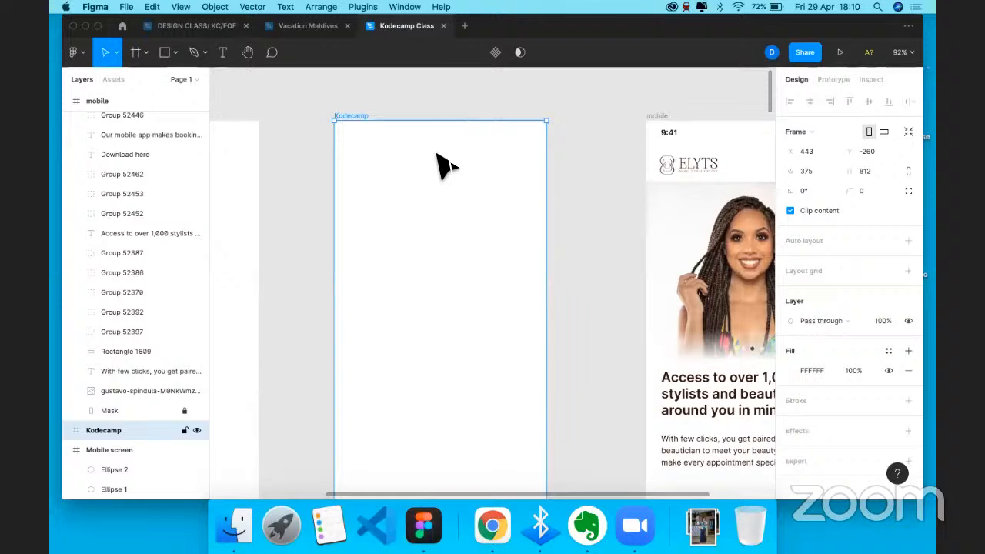
pyautogui.hscroll(3, 493, 162)
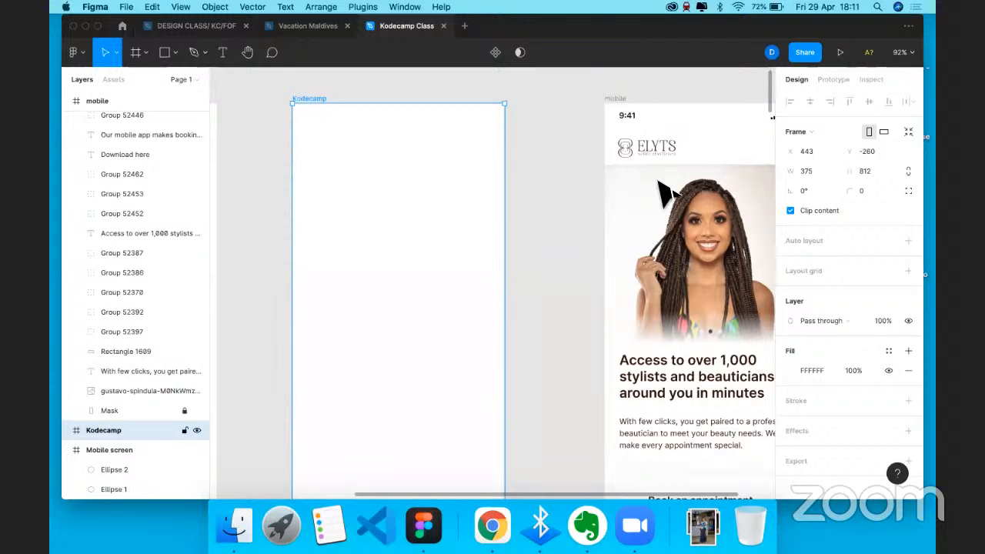
pyautogui.hscroll(5, 663, 192)
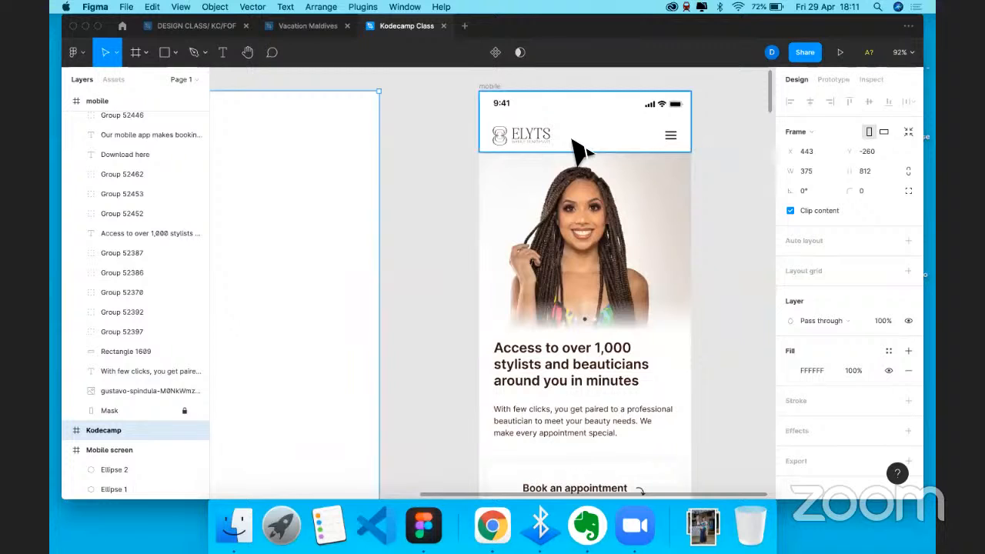
pyautogui.hscroll(2, 535, 143)
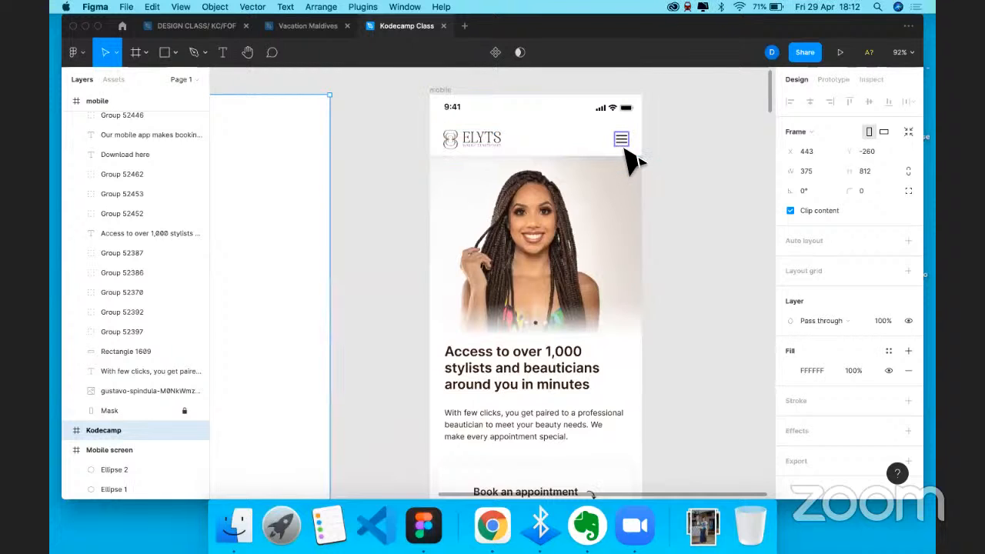
pyautogui.hscroll(-5, 502, 172)
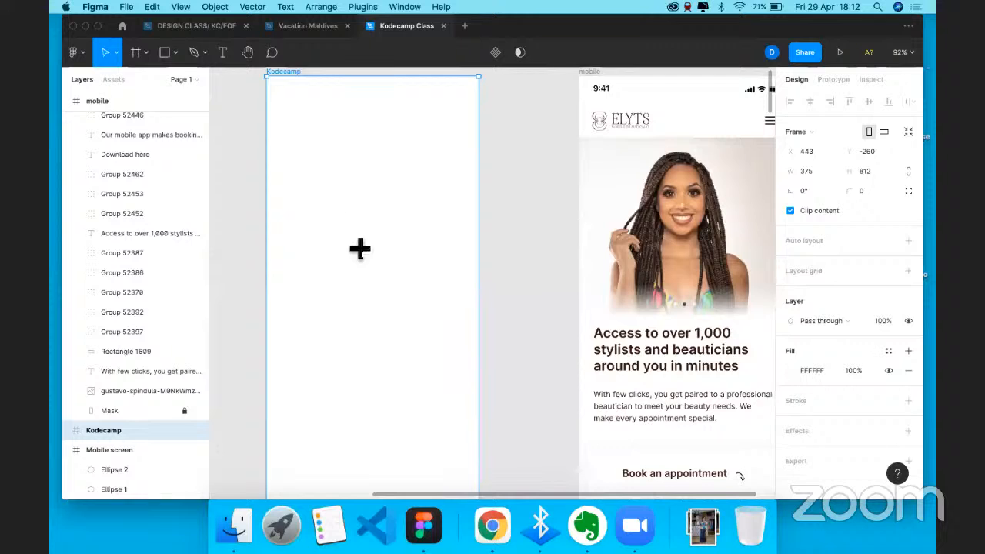
# - Draw a 375×88 header rectangle across the Kodecamp frame top and add a drop shadow
pyautogui.press('r')
pyautogui.hscroll(2, 337, 222)
pyautogui.scroll(1, 337, 223)
pyautogui.moveTo(241, 92); pyautogui.dragTo(402, 153)
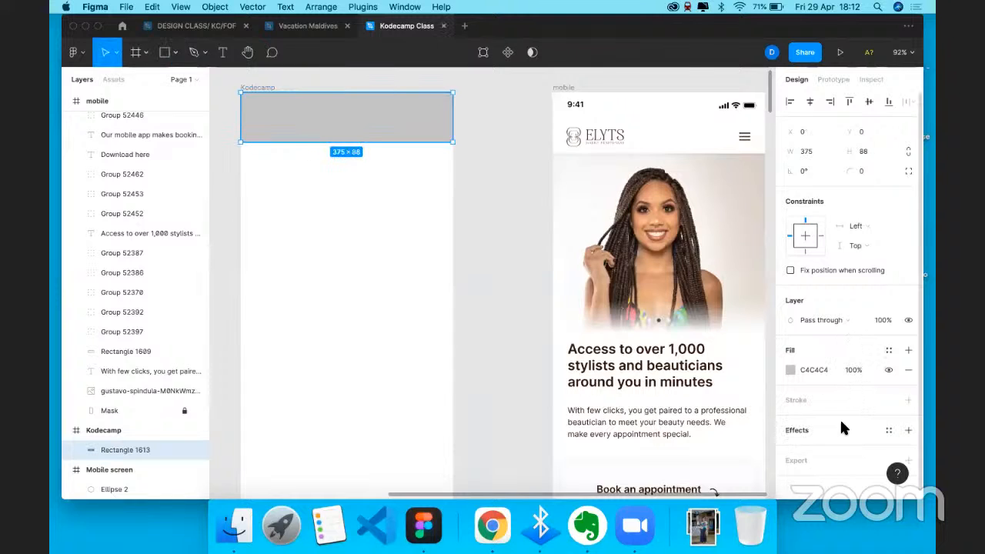
pyautogui.click(795, 432)
pyautogui.scroll(-1, 801, 370)
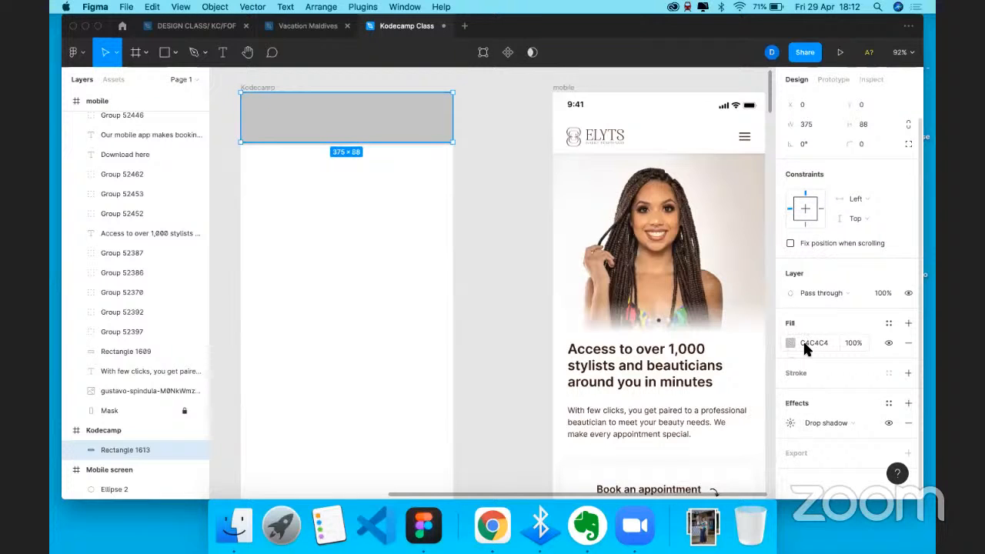
# - Set the header bar's fill to white FFFFFF
pyautogui.click(807, 344)
pyautogui.write('ffffff')
pyautogui.press('Return')
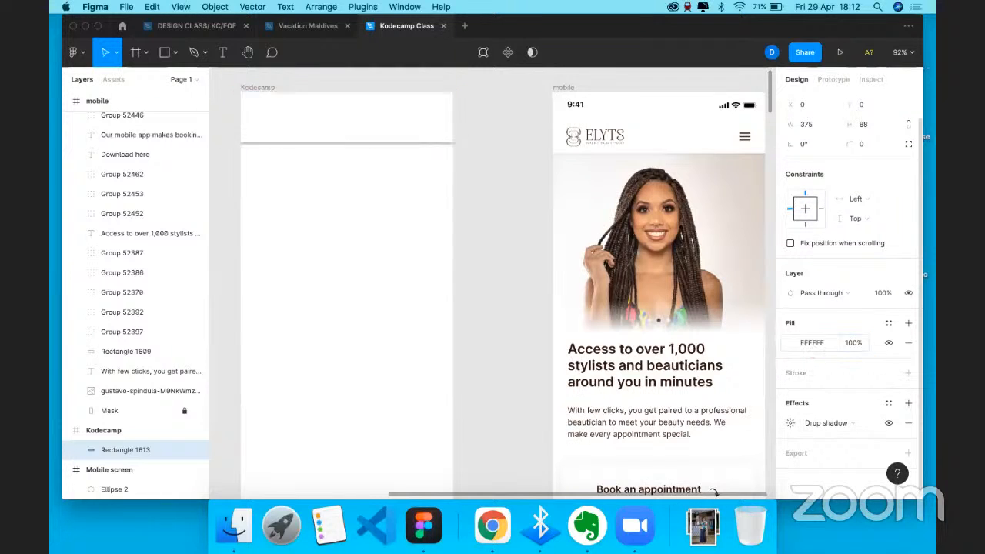
pyautogui.click(818, 341)
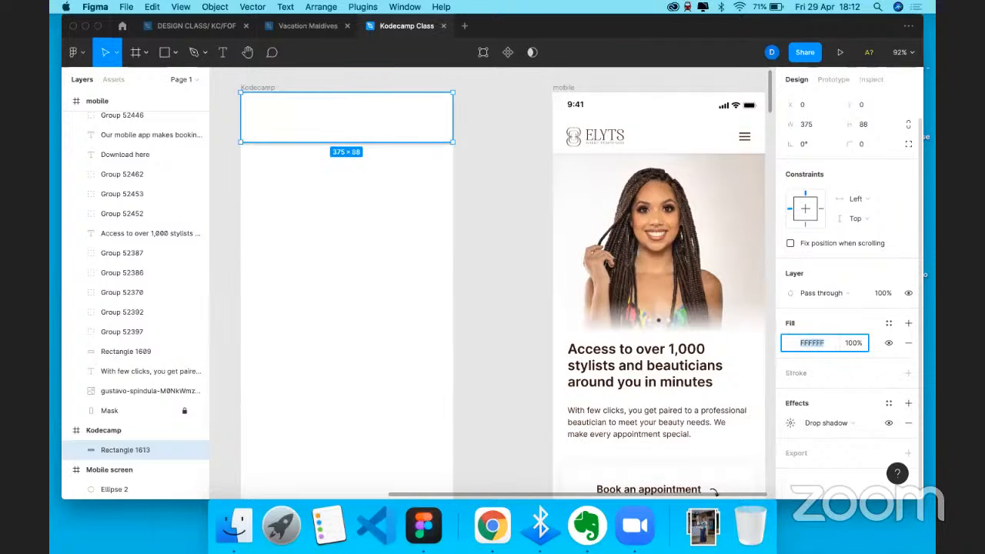
pyautogui.write('000000')
pyautogui.press('Return')
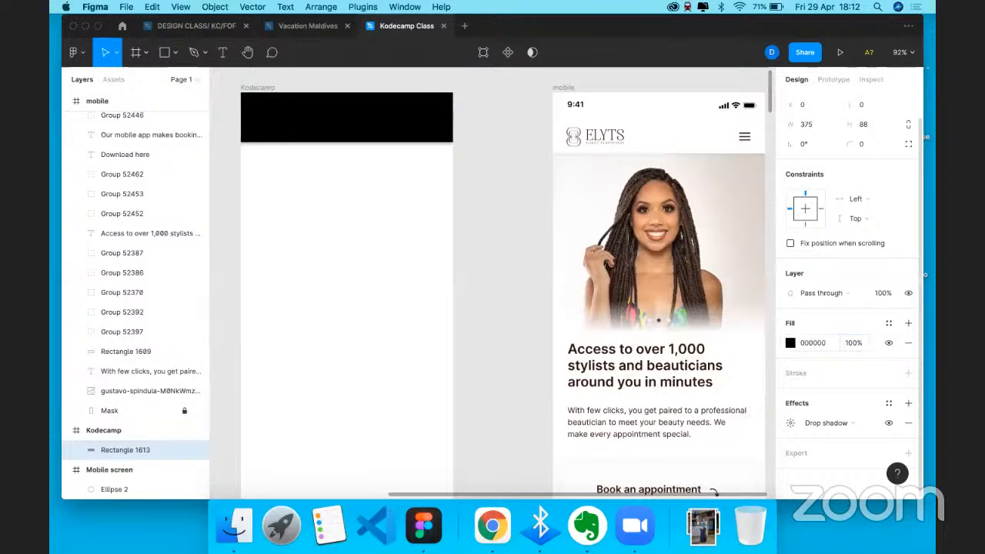
pyautogui.click(818, 341)
pyautogui.write('ffffff')
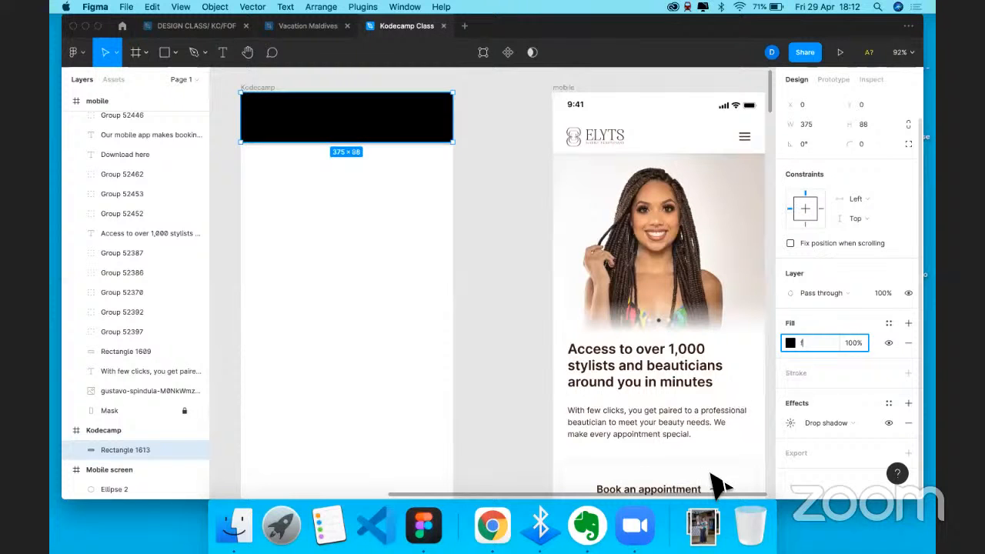
pyautogui.press('Return')
# - Lower the drop shadow's black colour to 4% opacity
pyautogui.click(791, 424)
pyautogui.click(704, 475)
pyautogui.write('1')
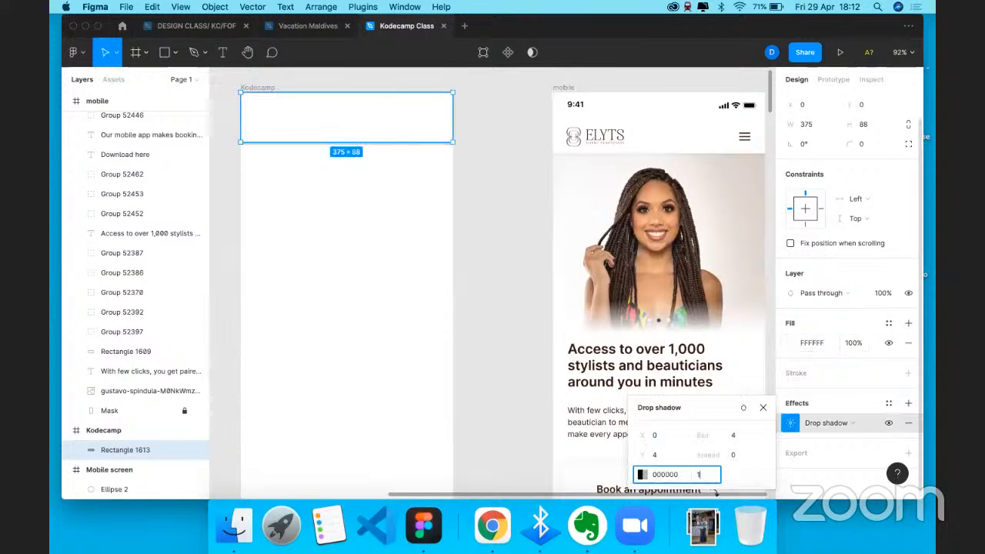
pyautogui.write('0')
pyautogui.press('Return')
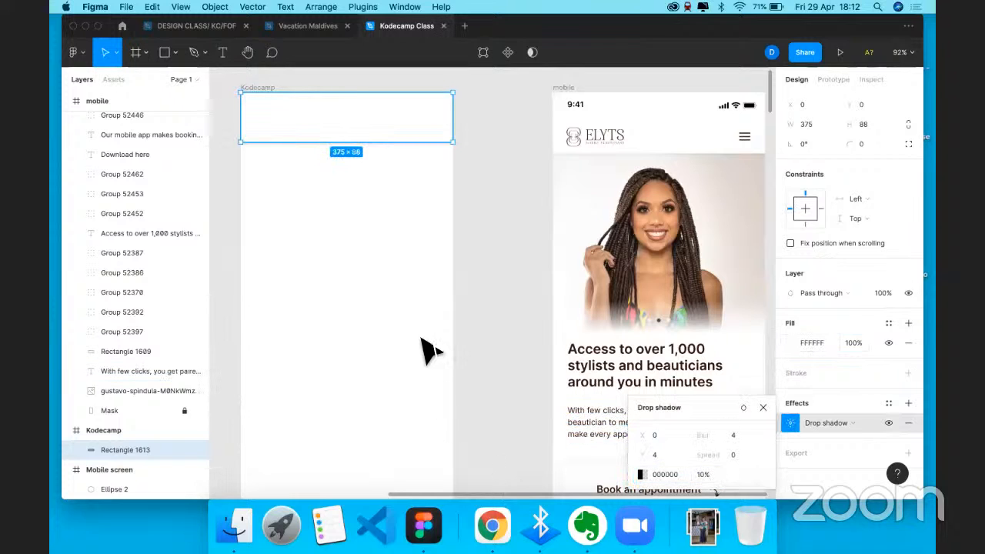
pyautogui.press('Escape')
pyautogui.hotkey('ctrl', 'z')
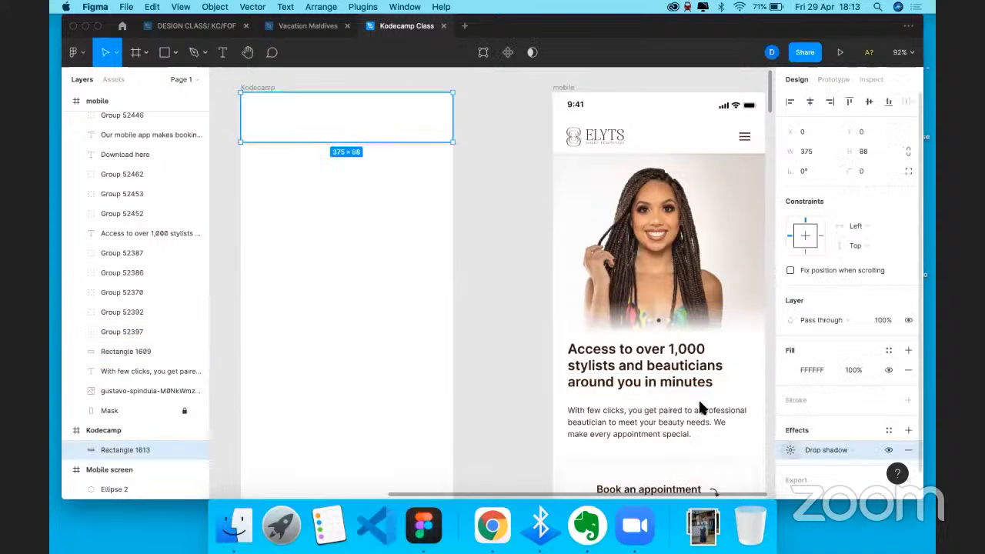
pyautogui.click(791, 451)
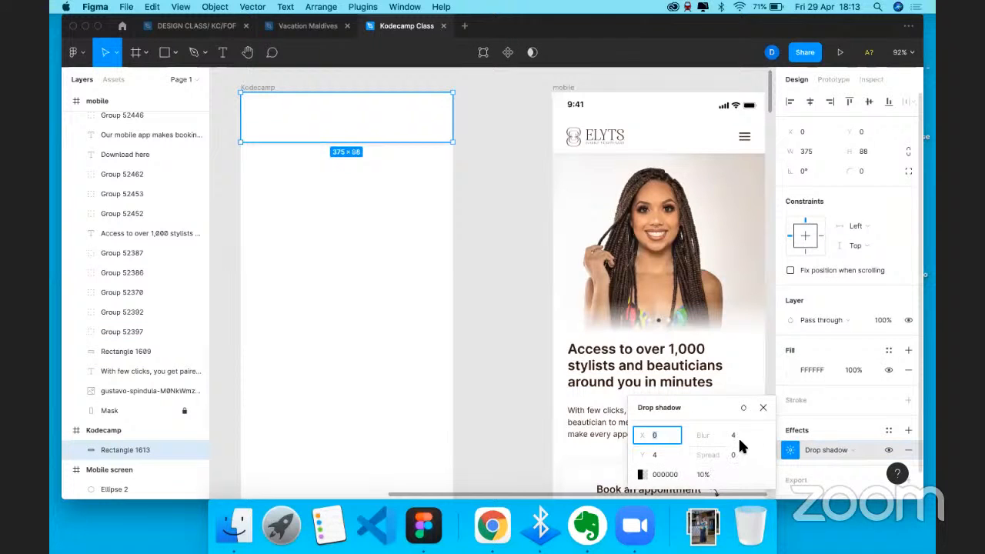
pyautogui.click(641, 474)
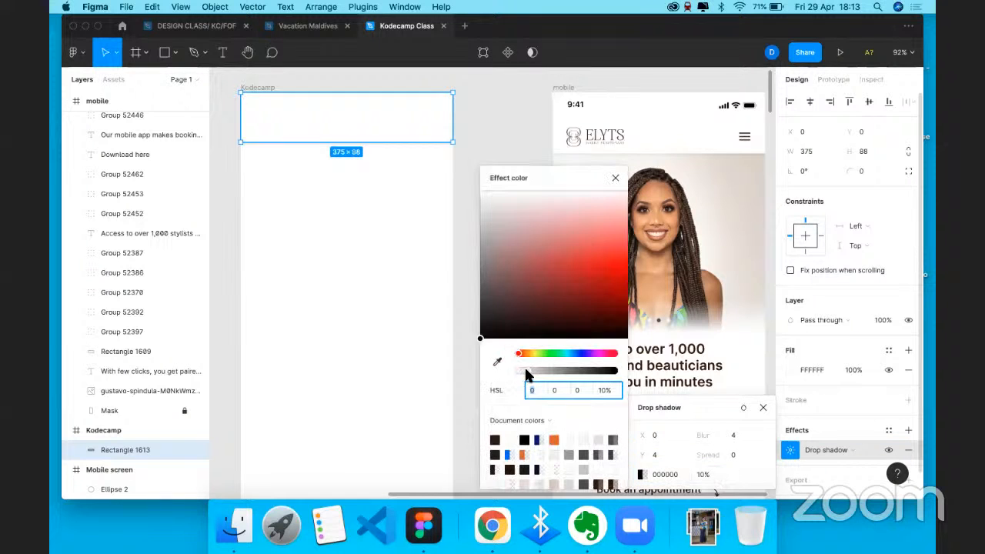
pyautogui.moveTo(524, 369); pyautogui.dragTo(521, 371)
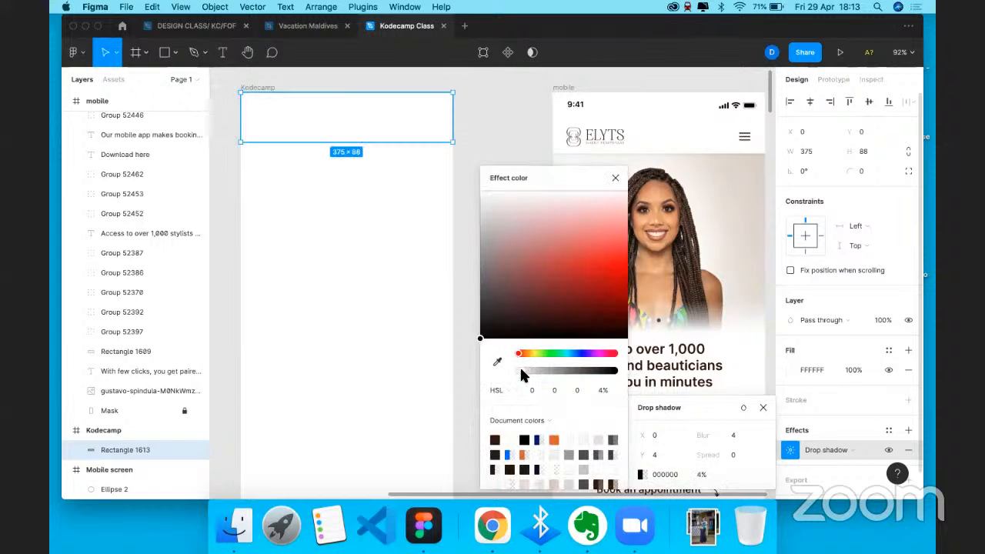
pyautogui.click(615, 178)
pyautogui.click(521, 208)
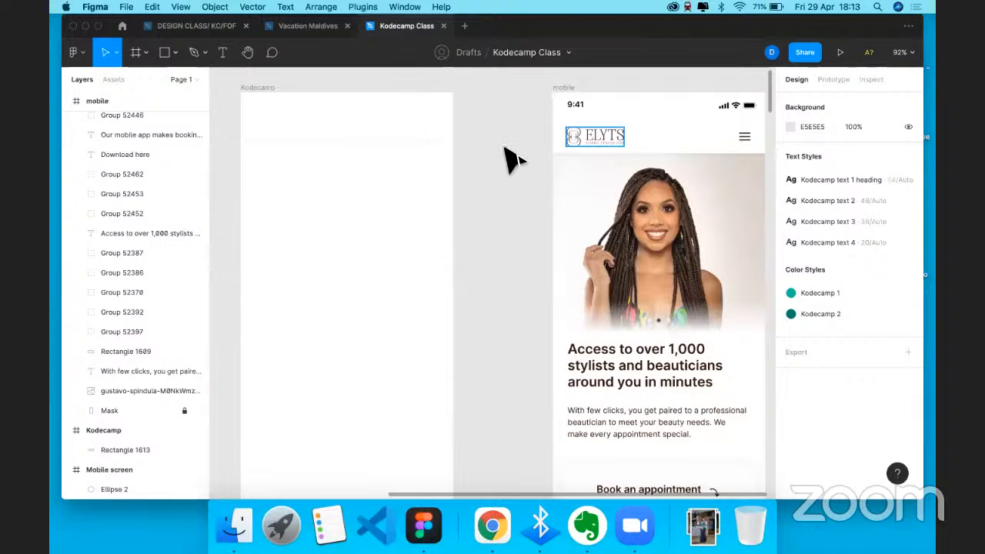
# - Make the header bar 104 tall, then undo to remove Rectangle 1613 entirely
pyautogui.click(569, 138)
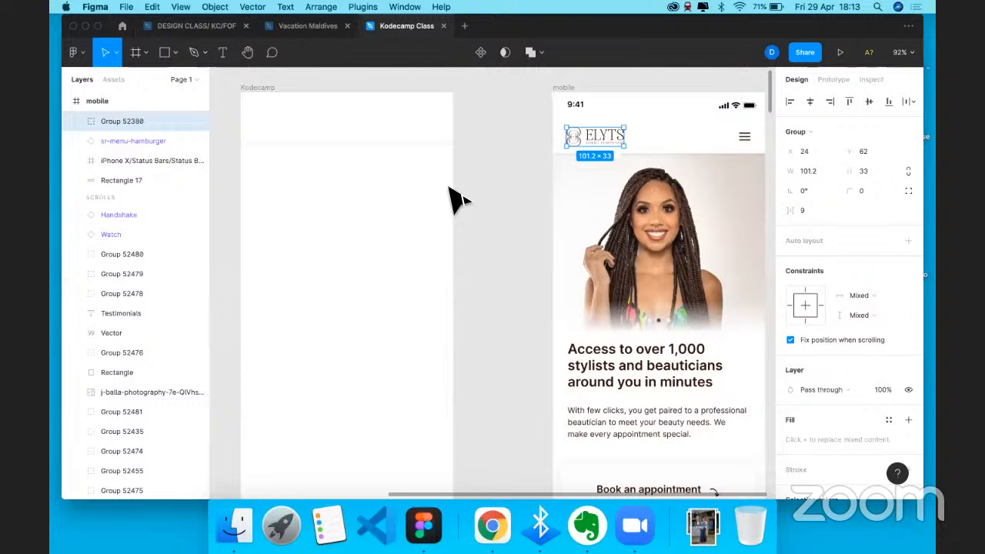
pyautogui.press('cmd+v')
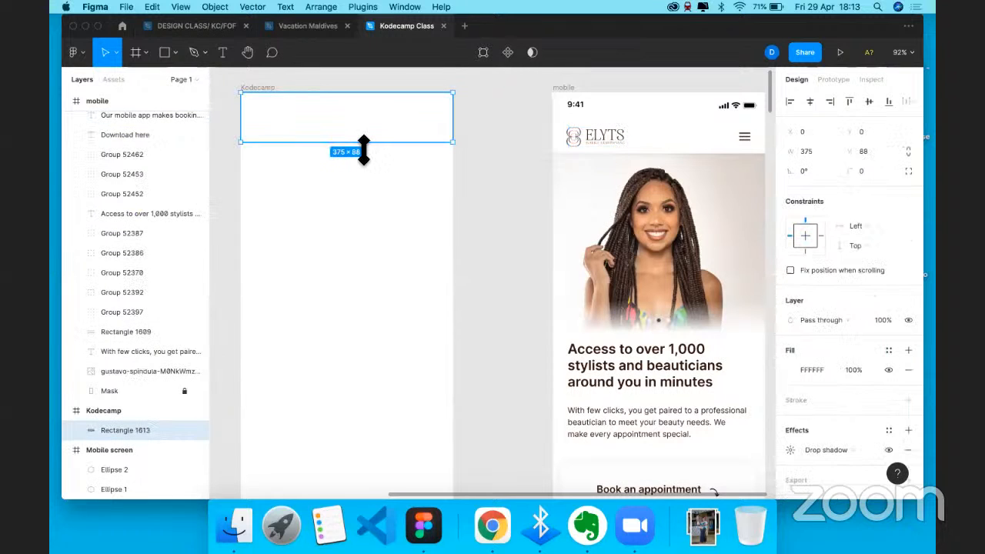
pyautogui.moveTo(363, 150); pyautogui.dragTo(366, 160)
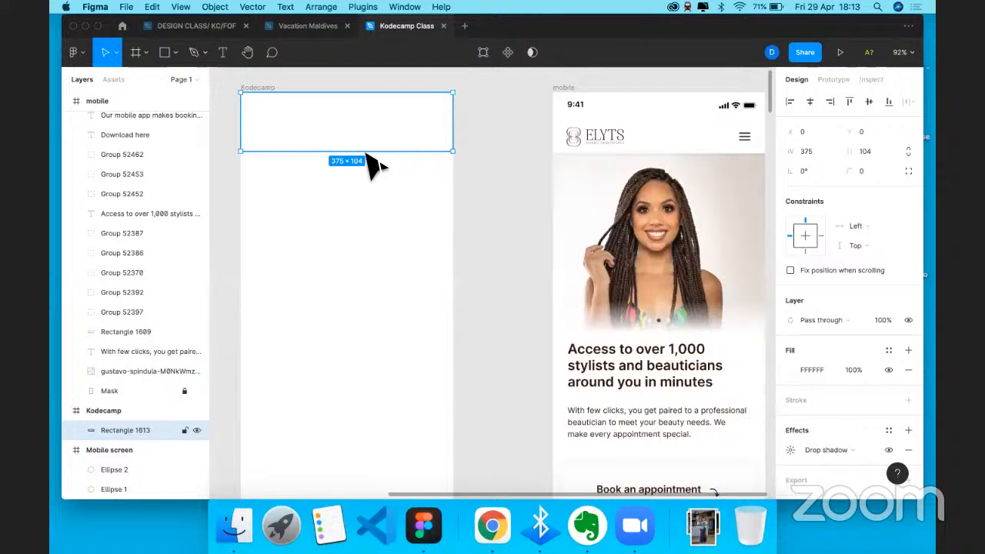
pyautogui.moveTo(359, 122); pyautogui.dragTo(357, 144)
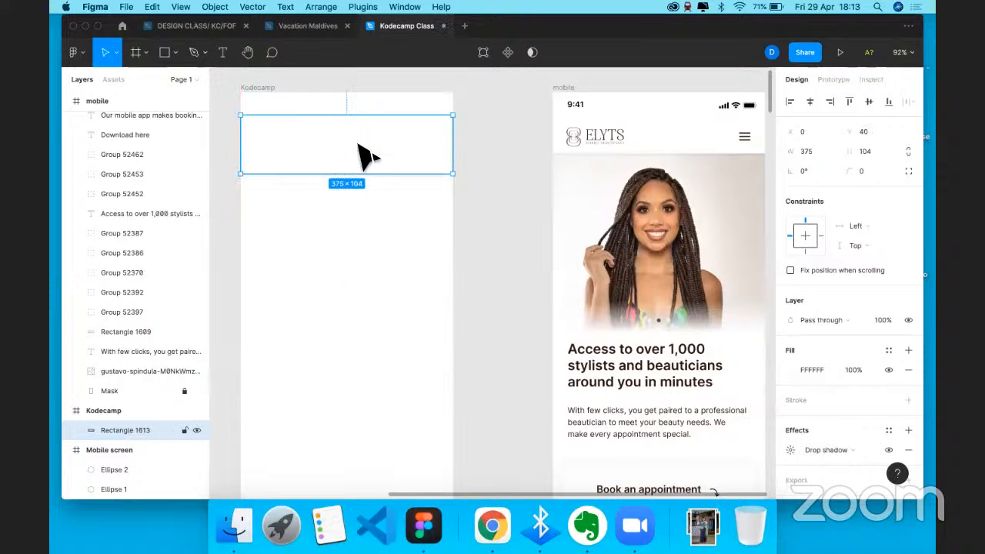
pyautogui.press('super+z')
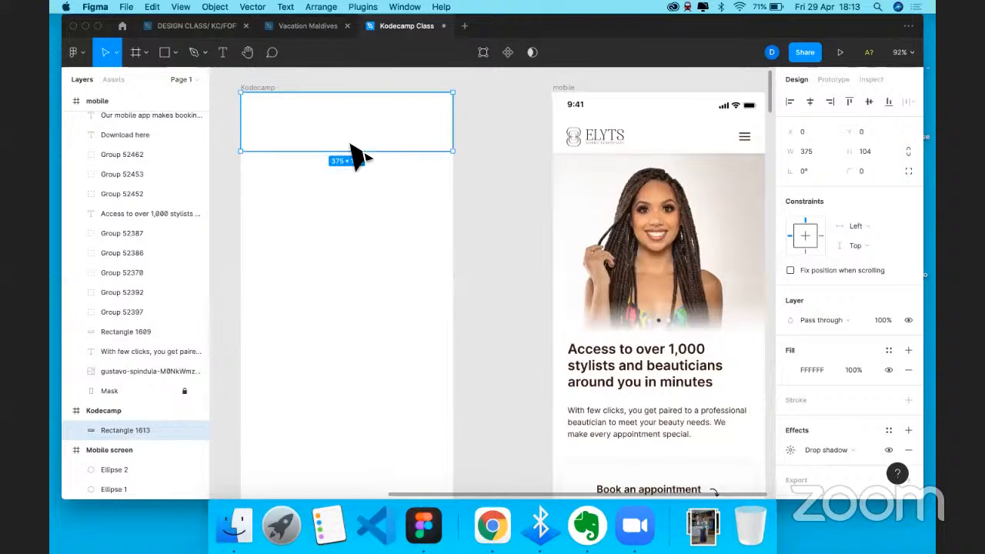
pyautogui.click(355, 157)
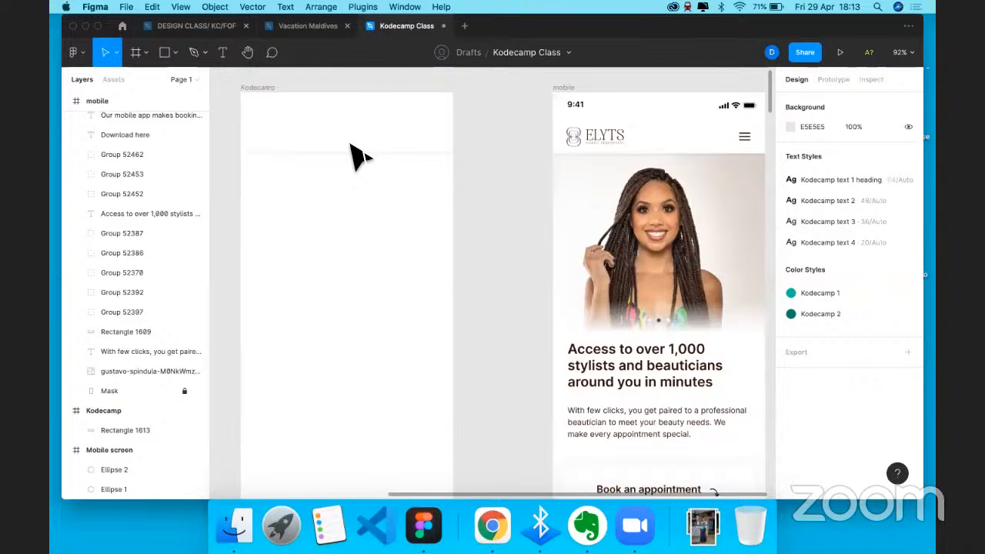
pyautogui.press('super+z')
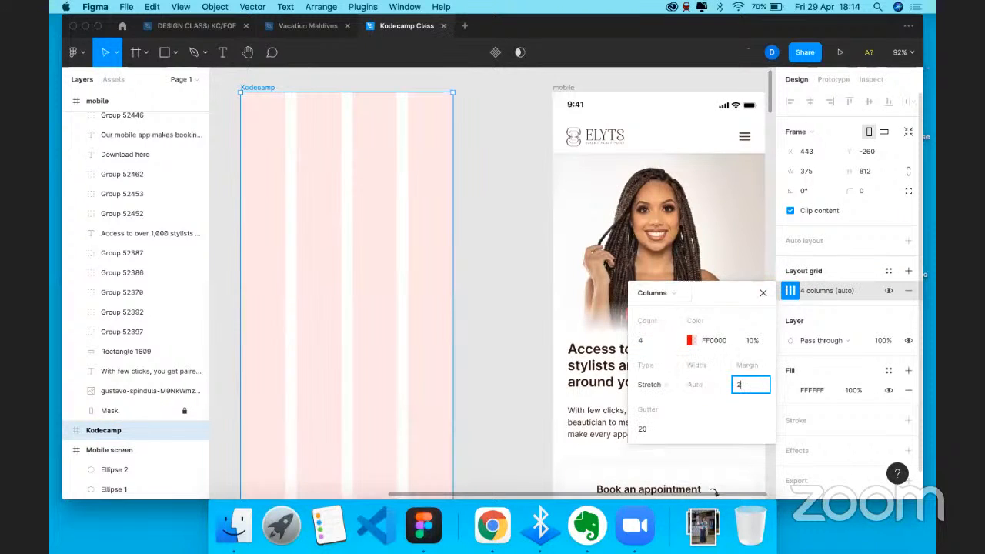
# - Set the 4-column grid margin to 20, then delete the Kodecamp frame
pyautogui.press('Return')
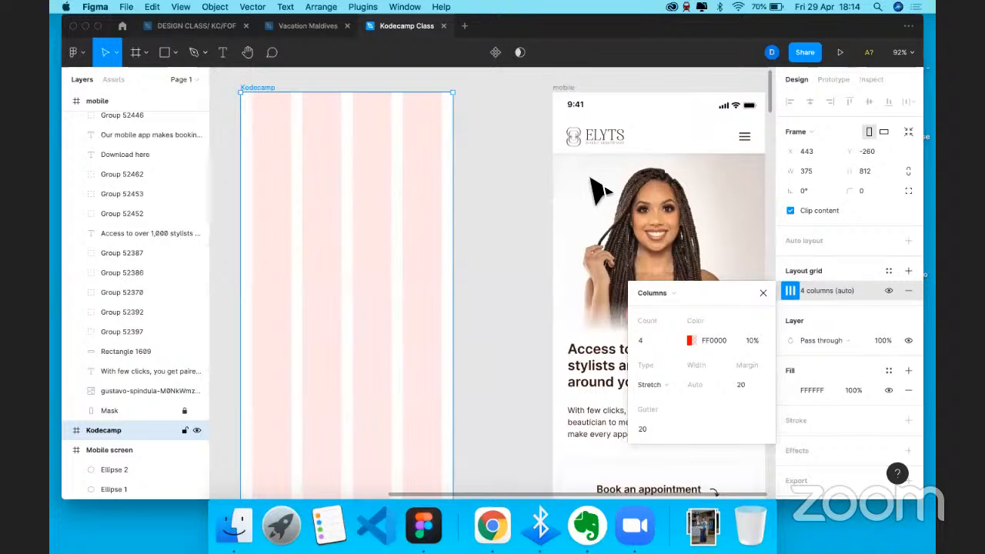
pyautogui.click(763, 292)
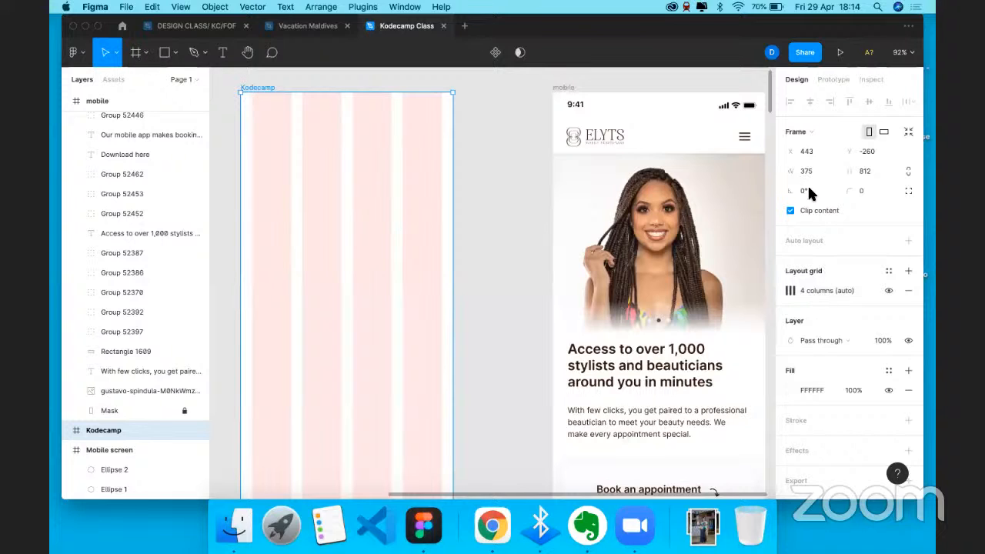
pyautogui.press('Delete')
pyautogui.press('f')
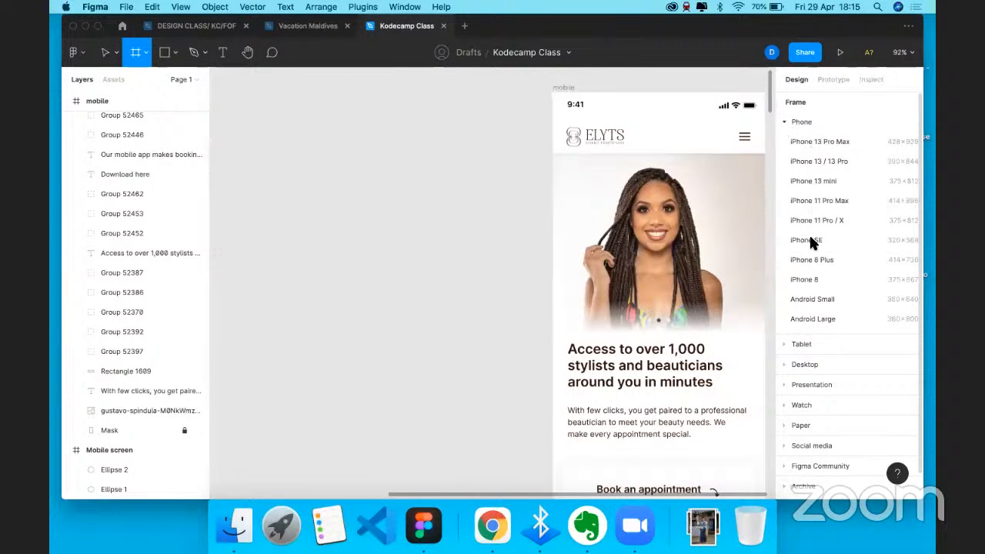
# - Create a 375×812 iPhone 11 Pro / X frame left of the ELYTS design
pyautogui.click(799, 121)
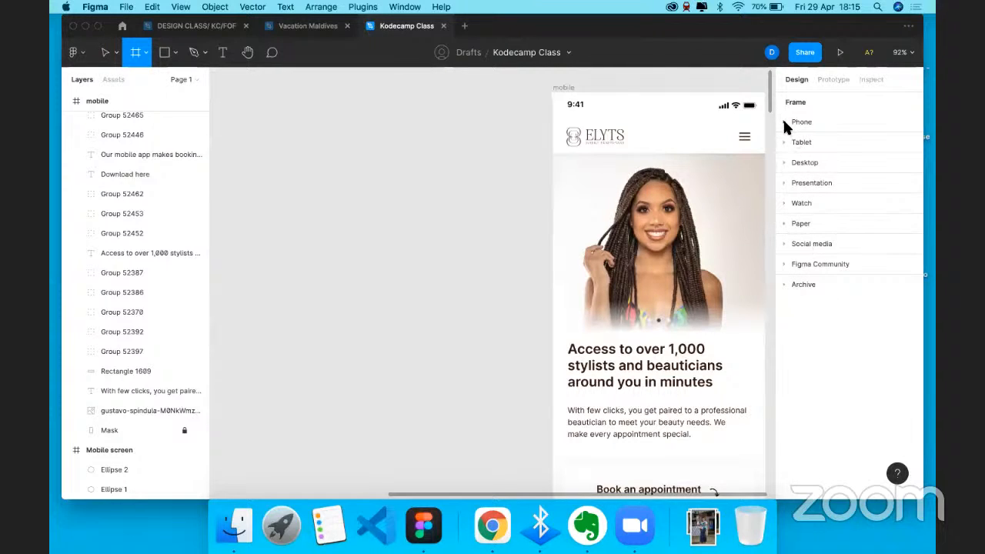
pyautogui.click(800, 125)
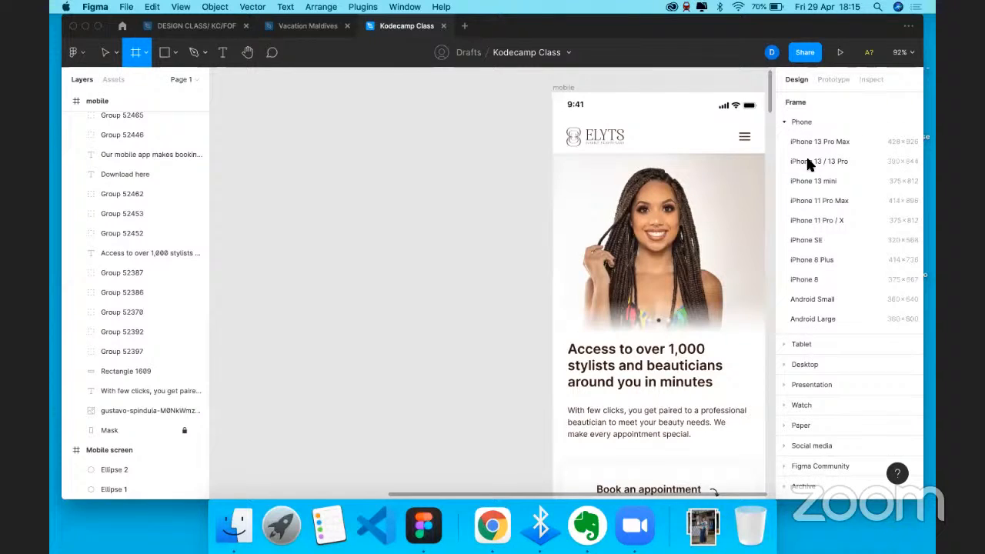
pyautogui.click(818, 220)
pyautogui.moveTo(674, 241); pyautogui.dragTo(337, 248)
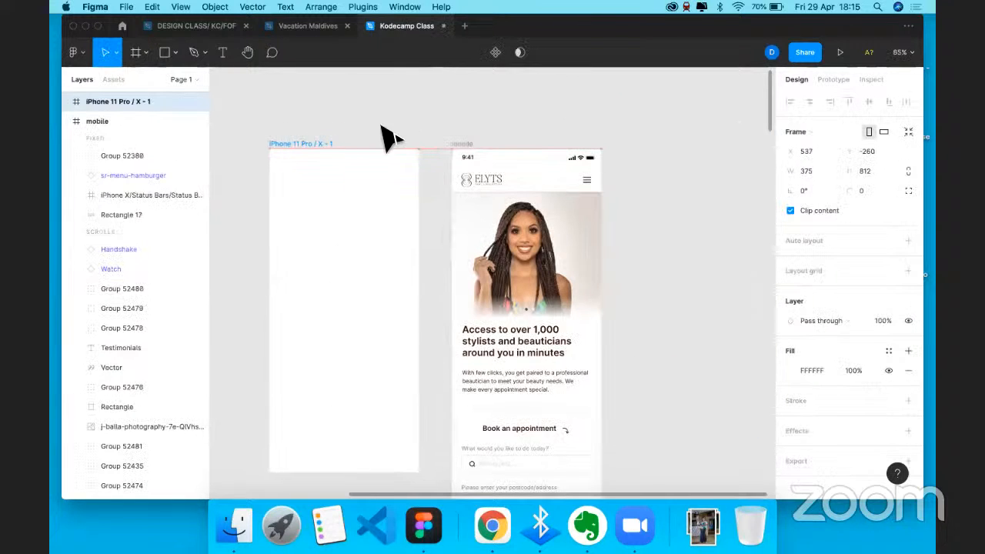
pyautogui.hscroll(-2, 383, 126)
# - Rename the new frame to 'Mobile'
pyautogui.doubleClick(365, 152)
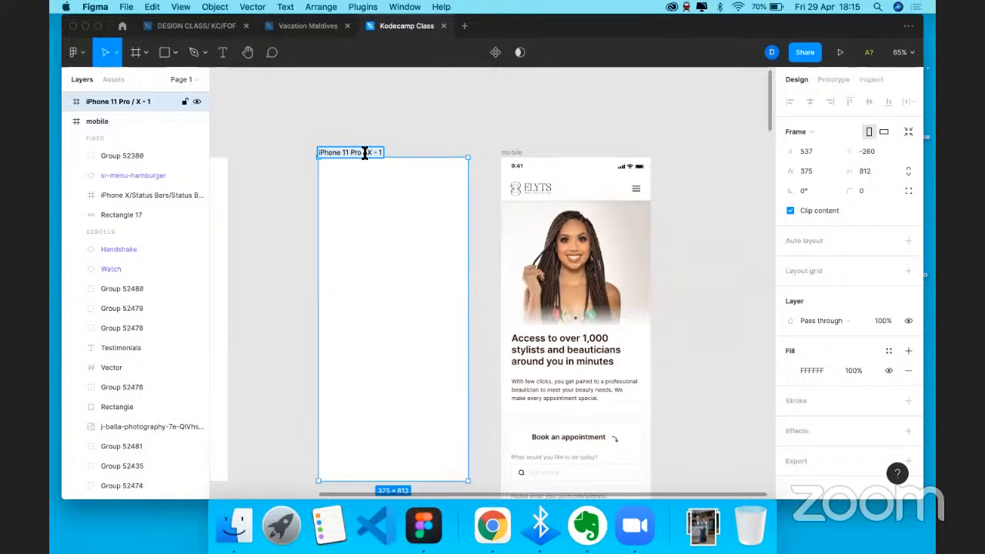
pyautogui.write('Pho')
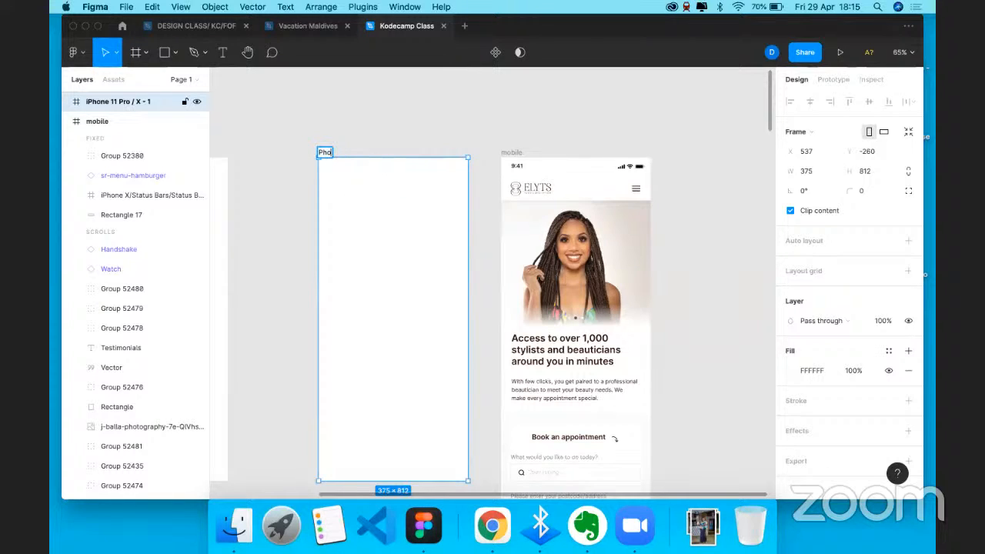
pyautogui.press('BackSpace')
pyautogui.press('BackSpace')
pyautogui.press('BackSpace')
pyautogui.write('Mobile')
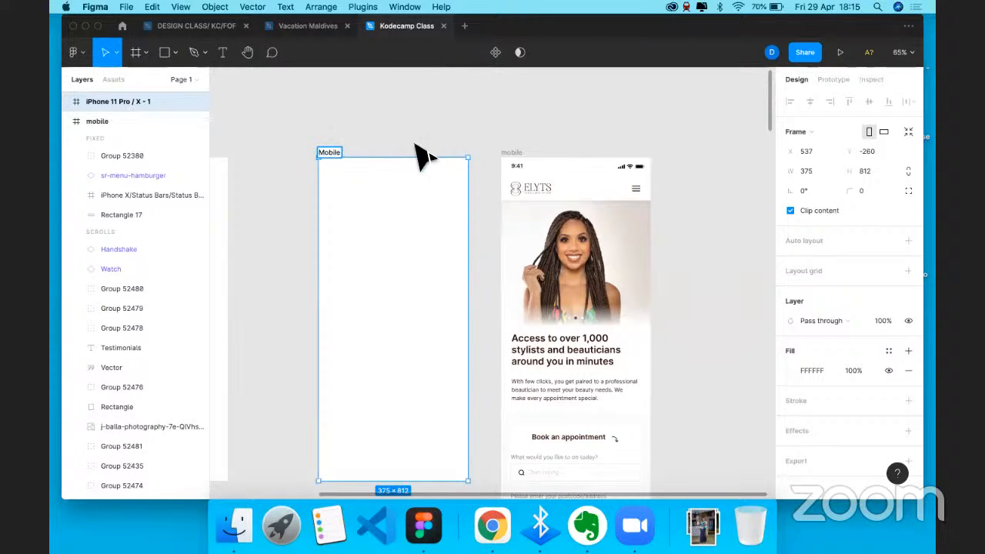
pyautogui.press('Escape')
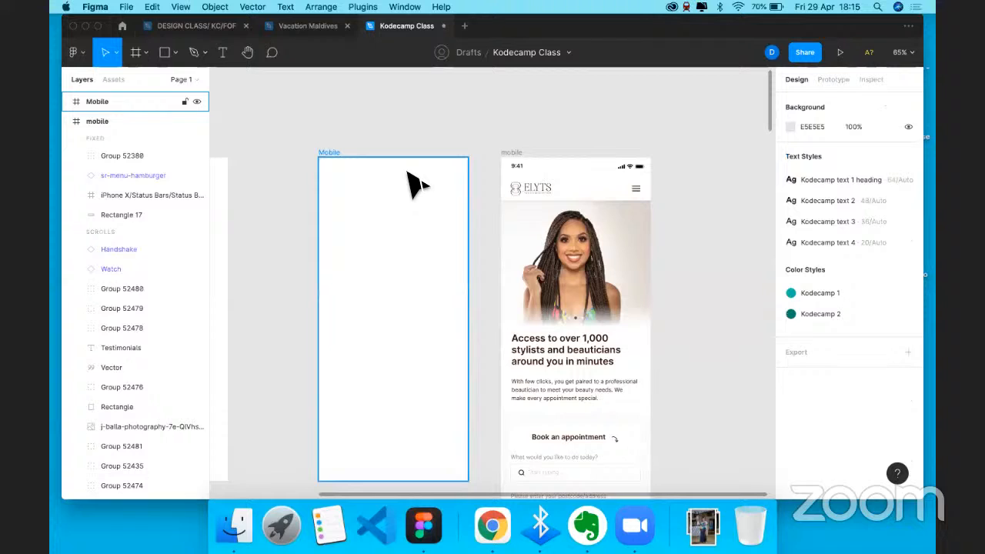
# - Paste the 375×44 iPhone X status bar from the reference design across the Mobile frame top
pyautogui.scroll(3, 301, 138)
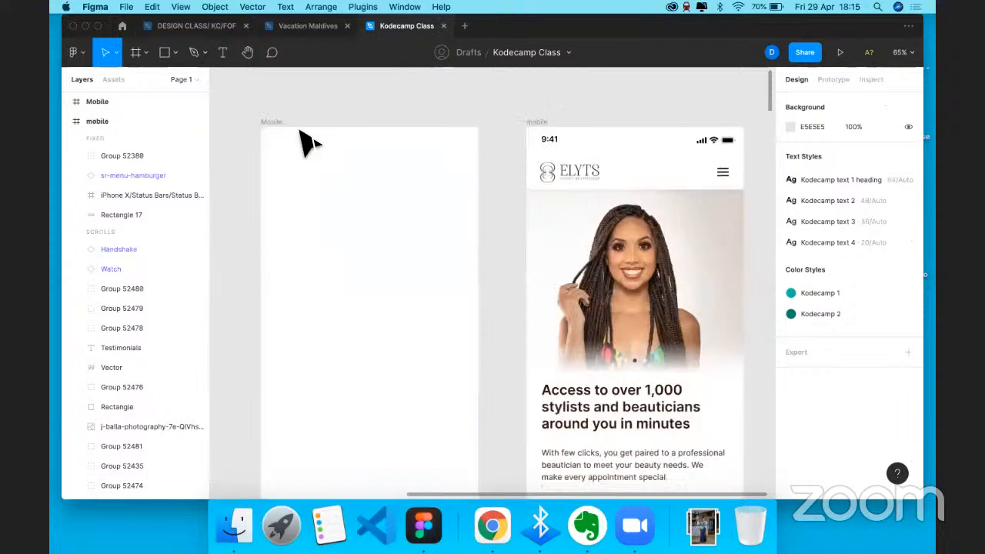
pyautogui.scroll(-2, 397, 168)
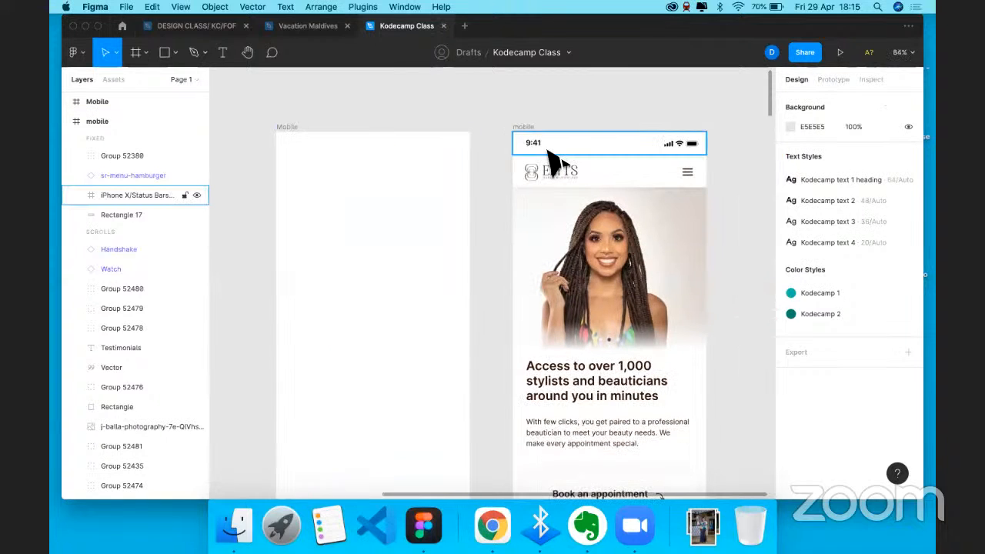
pyautogui.click(539, 151)
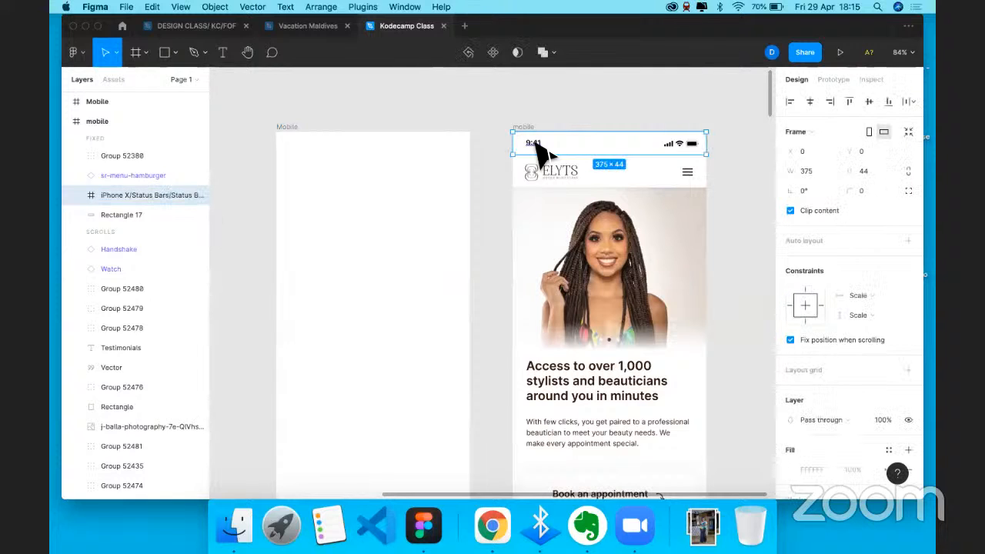
pyautogui.click(291, 133)
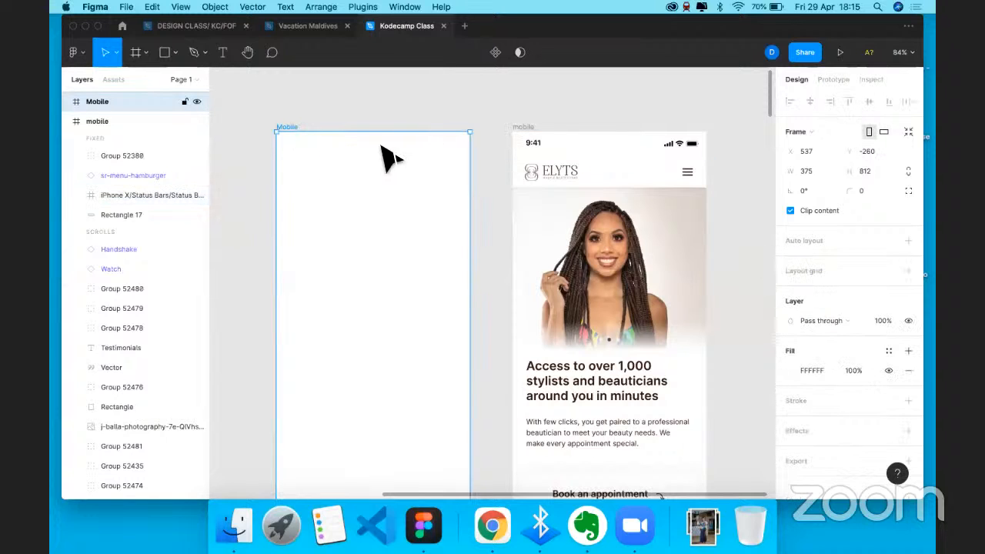
pyautogui.press('super+v')
pyautogui.press('Escape')
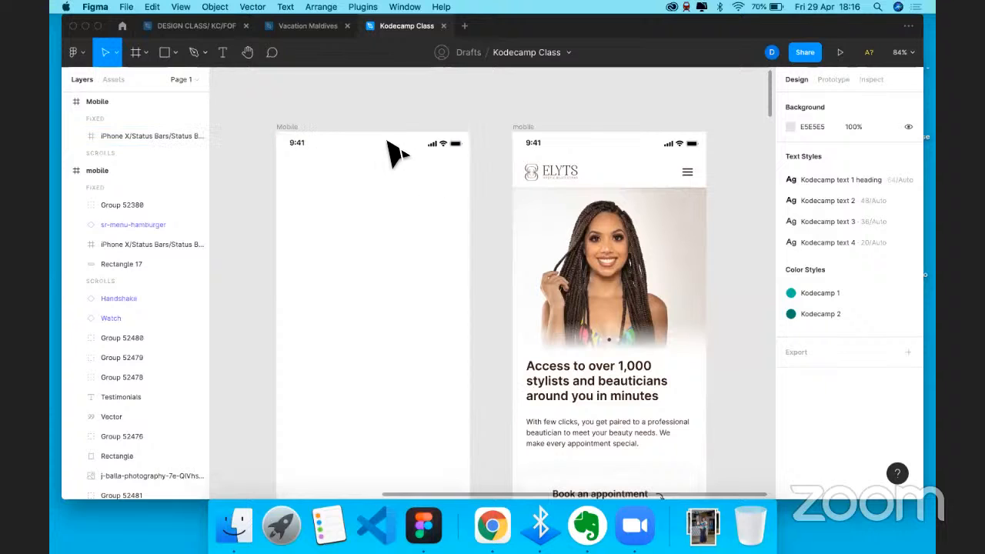
pyautogui.click(398, 154)
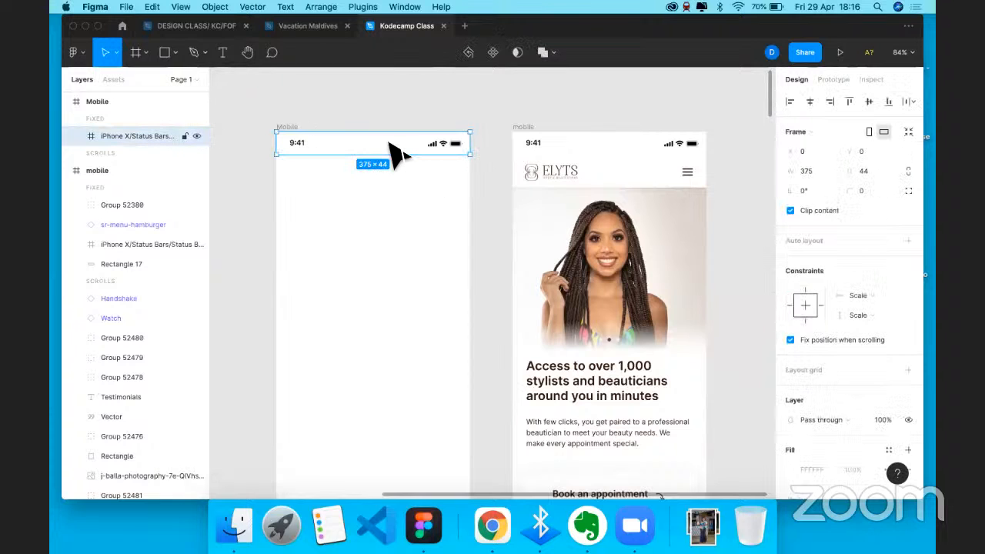
pyautogui.scroll(-1, 416, 260)
pyautogui.scroll(-2, 416, 260)
pyautogui.scroll(1, 414, 260)
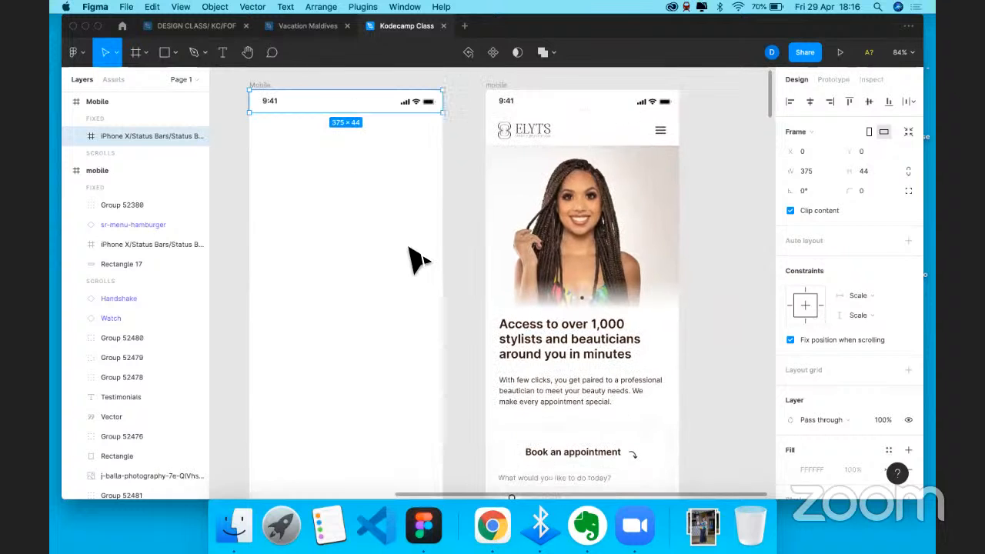
pyautogui.scroll(-1, 385, 256)
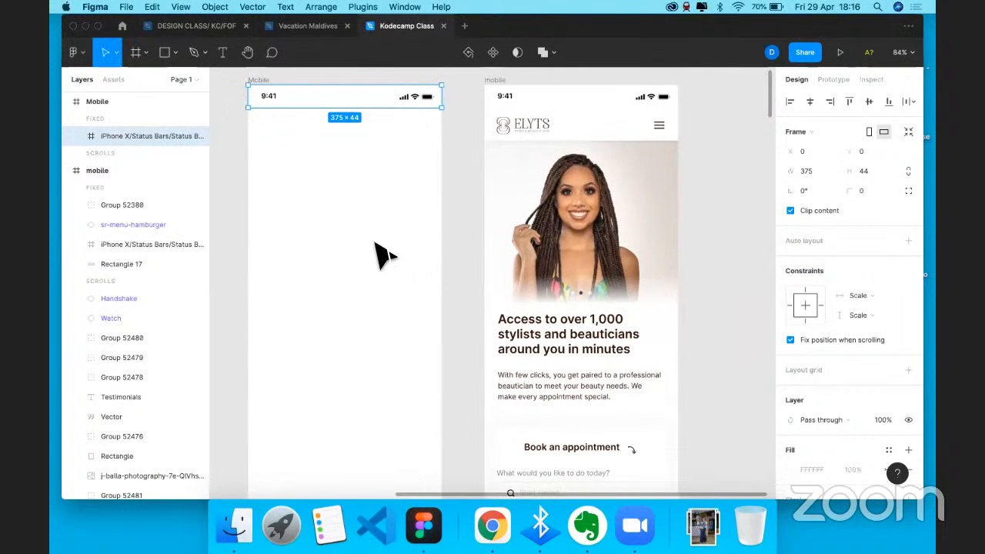
pyautogui.hscroll(-1, 384, 255)
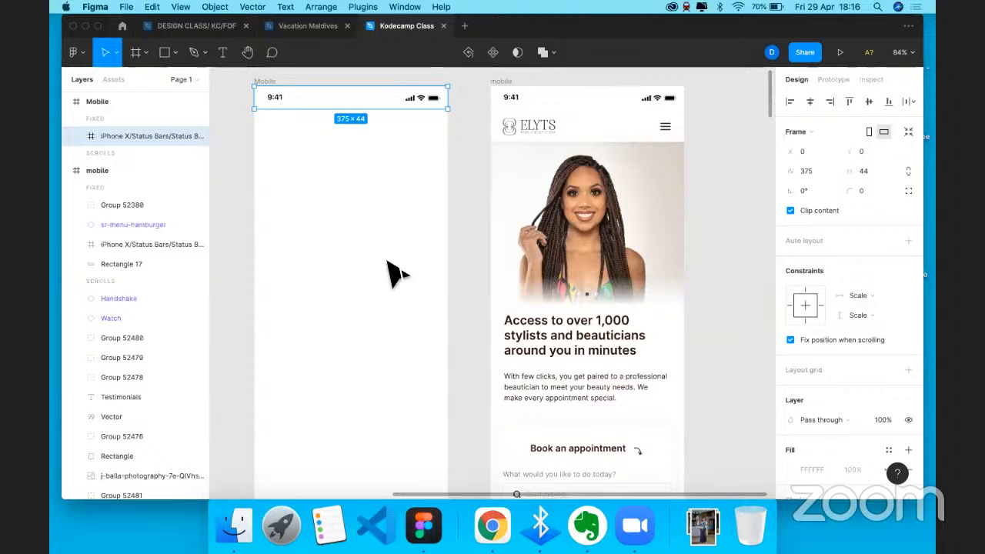
# - Inspect the pasted status bar's Time text layer, then select the status bar frame
pyautogui.doubleClick(282, 100)
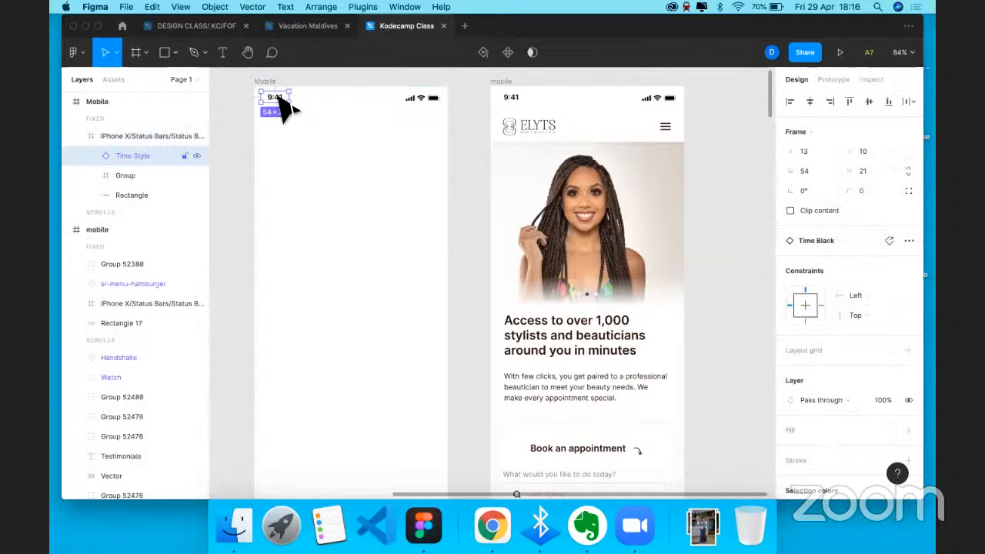
pyautogui.press('Return')
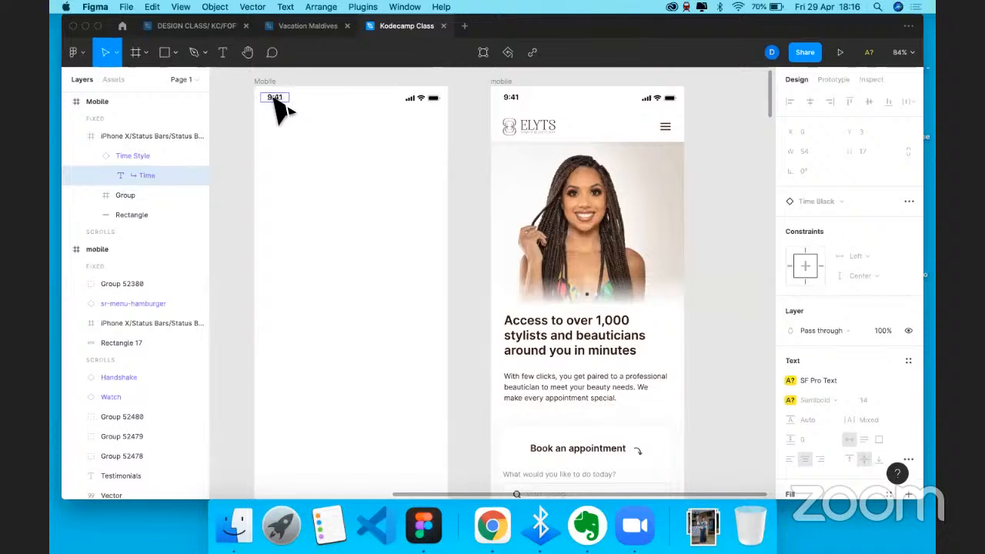
pyautogui.hotkey('shift', 'Return')
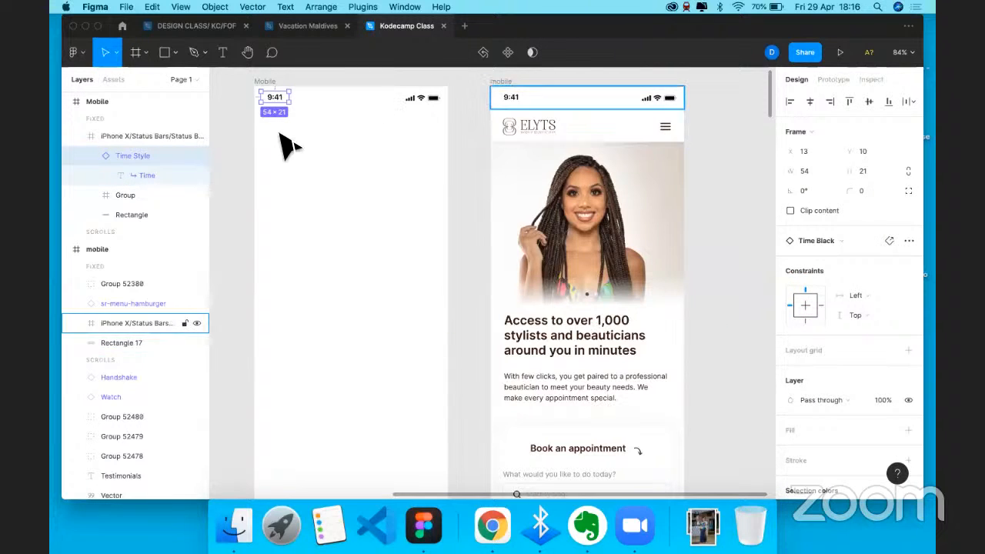
pyautogui.press('Escape')
pyautogui.click(282, 98)
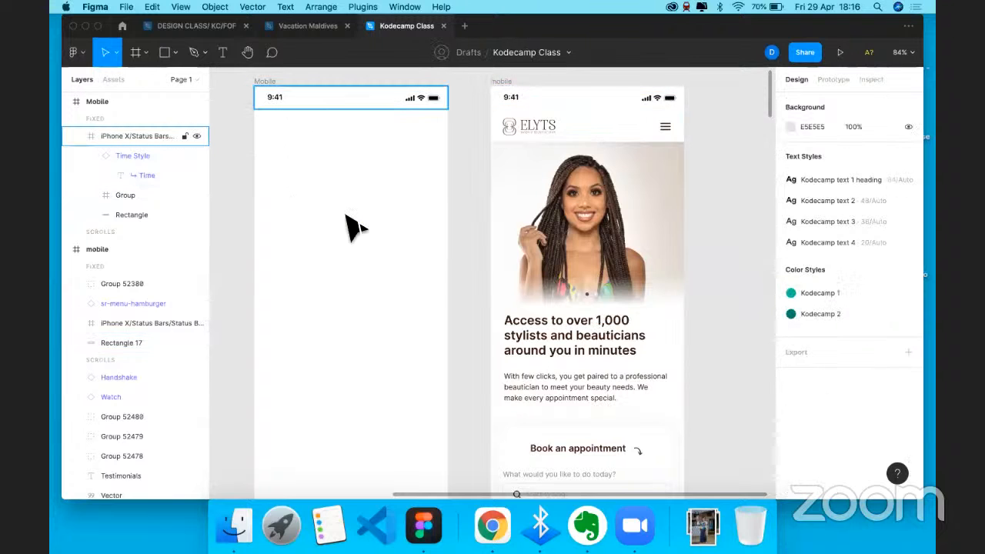
# - Add a new '9:45' text box on the Mobile frame
pyautogui.press('t')
pyautogui.click(315, 213)
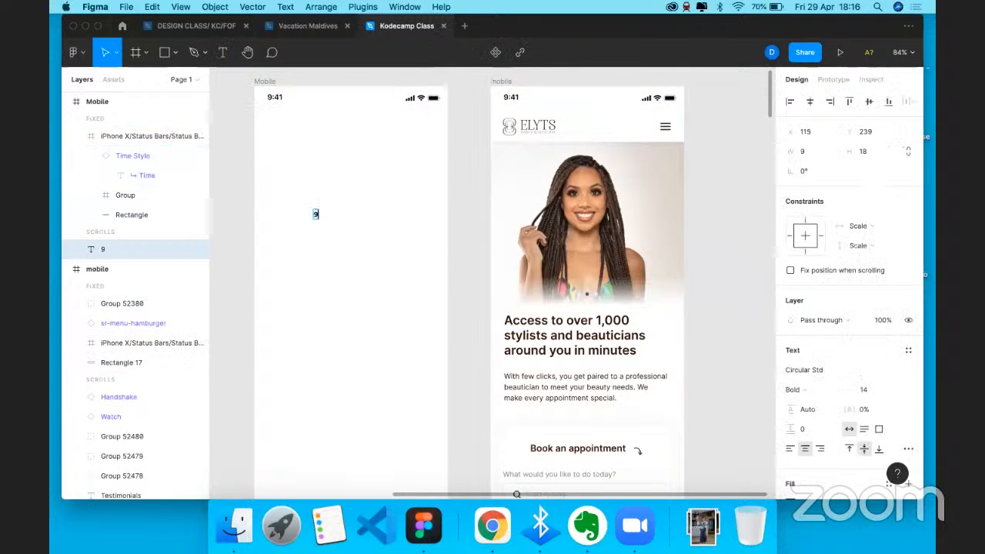
pyautogui.write('9')
pyautogui.press('Escape')
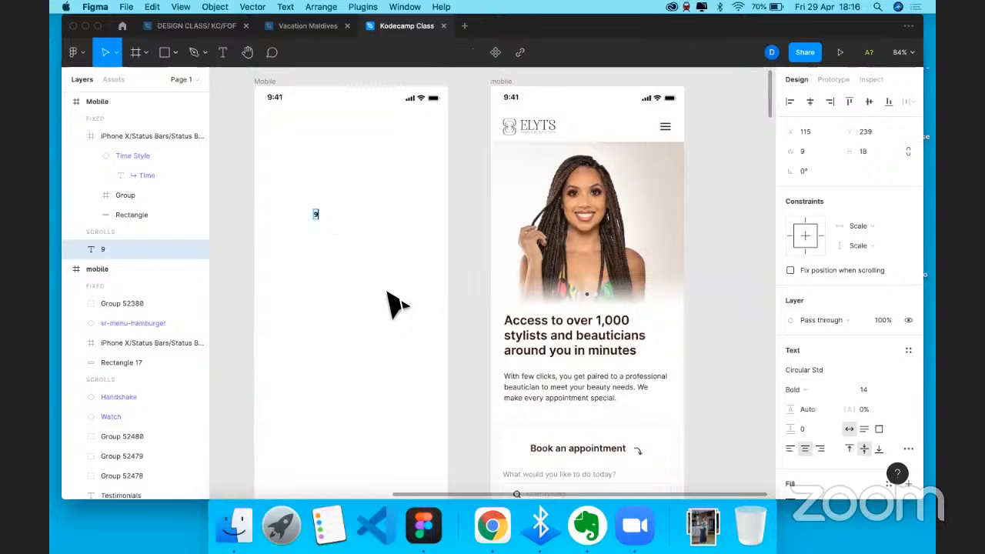
pyautogui.press('Return')
pyautogui.write('9:45')
pyautogui.press('Escape')
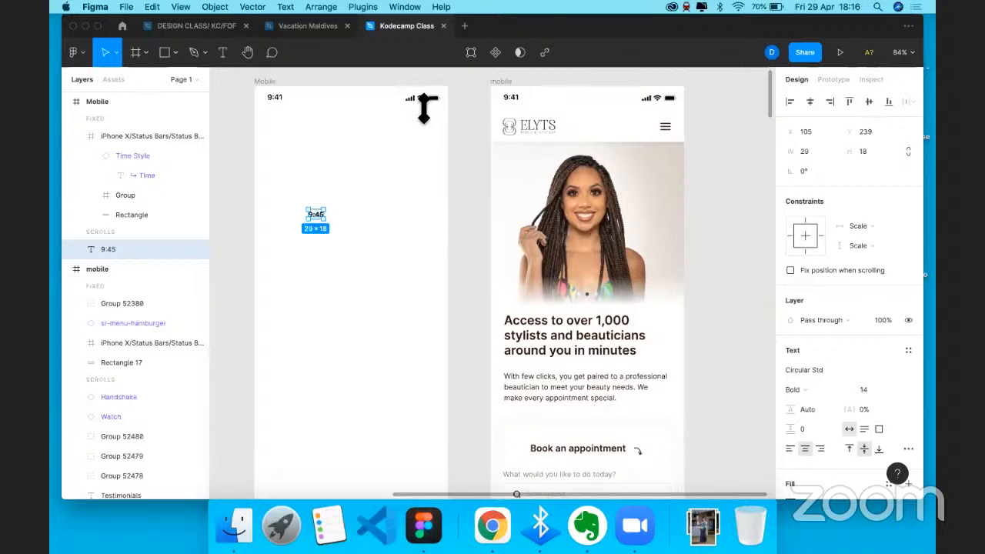
pyautogui.click(423, 103)
pyautogui.scroll(5, 424, 108)
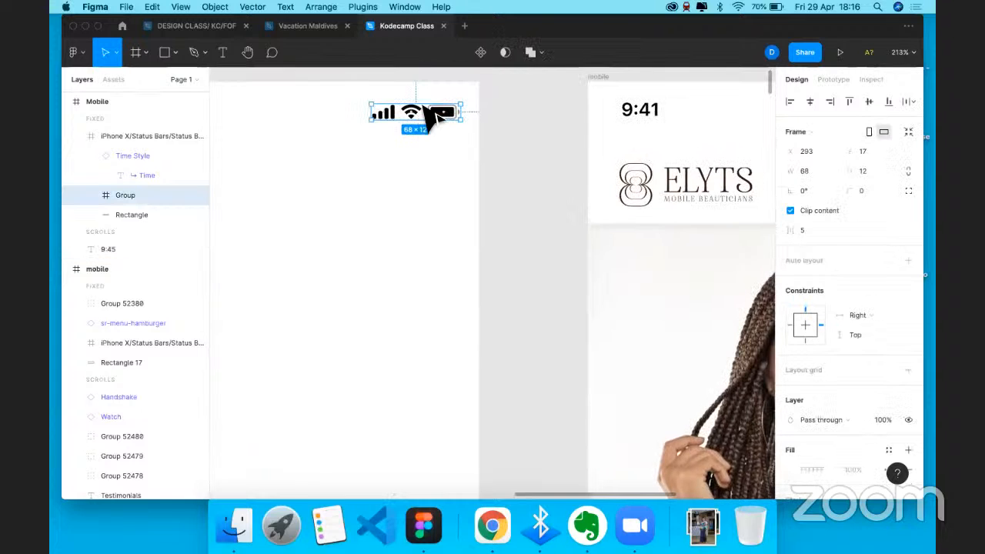
pyautogui.press('Escape')
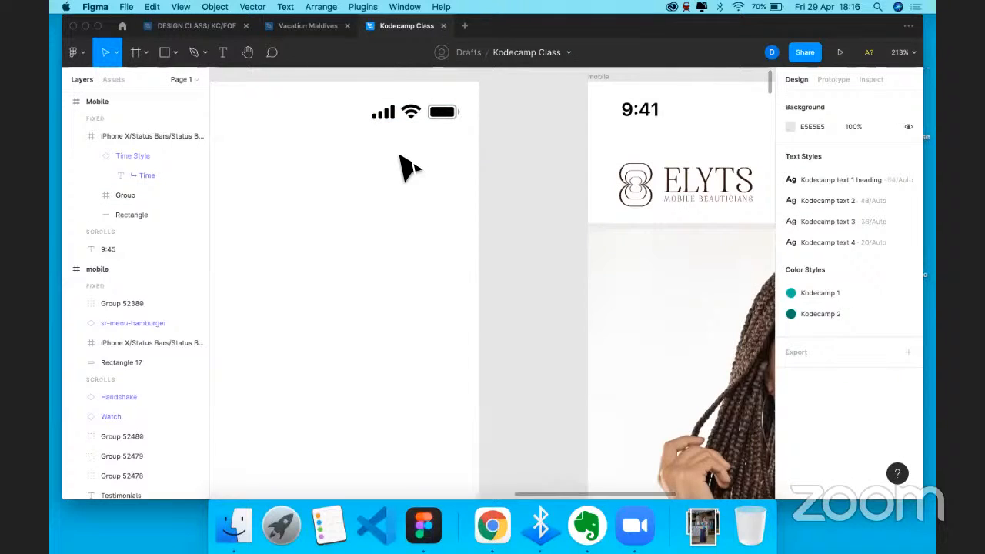
pyautogui.hscroll(-5, 336, 329)
# - Rewrite the text as a list: favicons, iconify, flaticon, remixicons, nounproject, icons1000
pyautogui.doubleClick(328, 326)
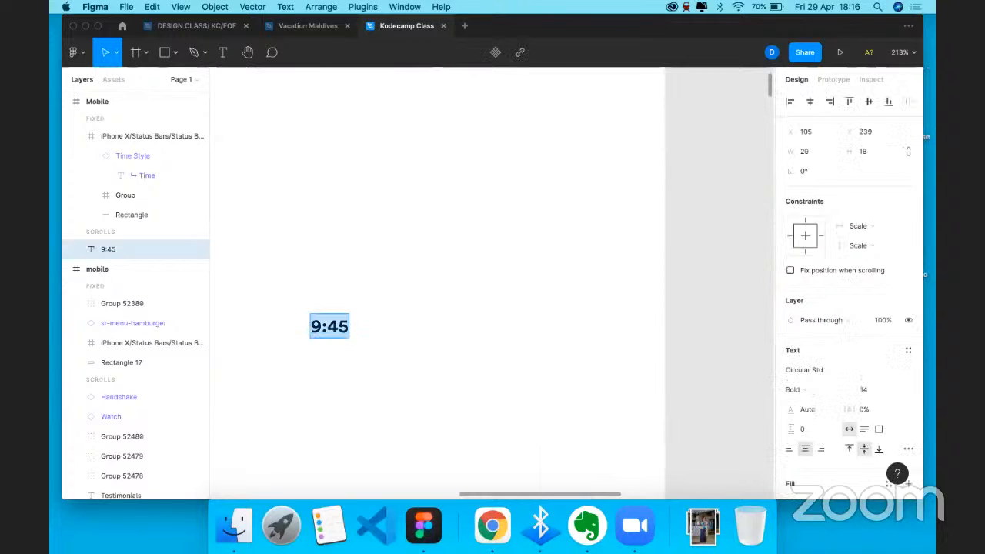
pyautogui.write('favicons')
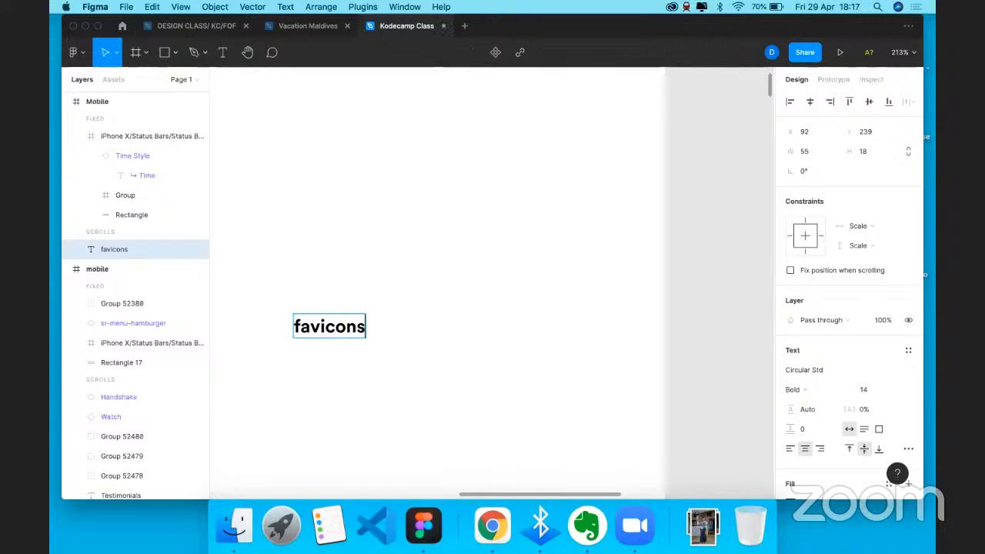
pyautogui.press('Return')
pyautogui.write('iconify')
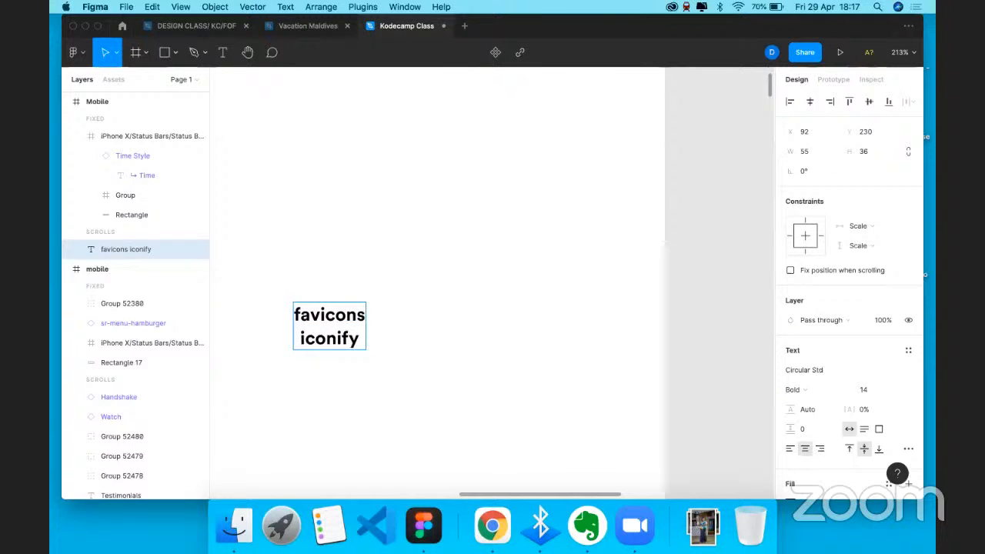
pyautogui.press('Return')
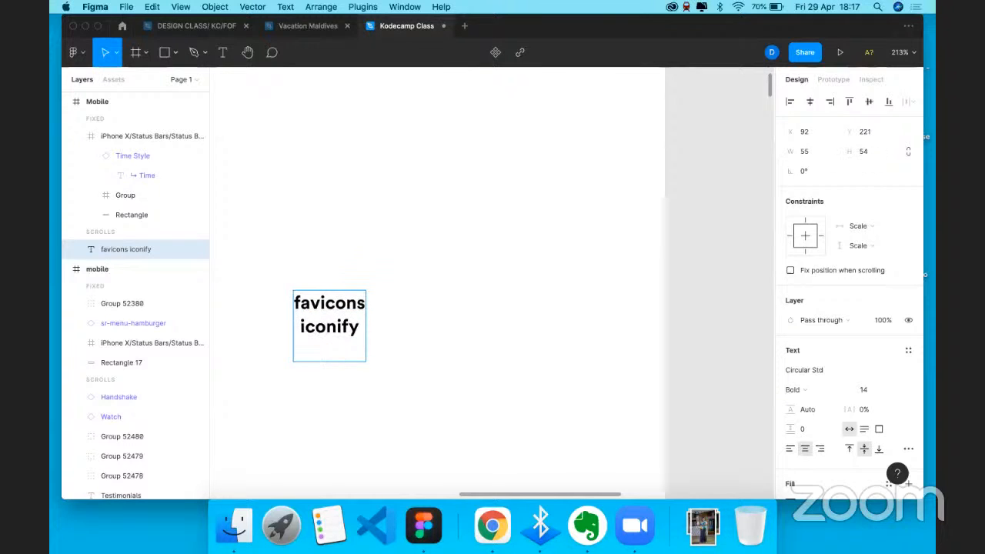
pyautogui.write('flaticon')
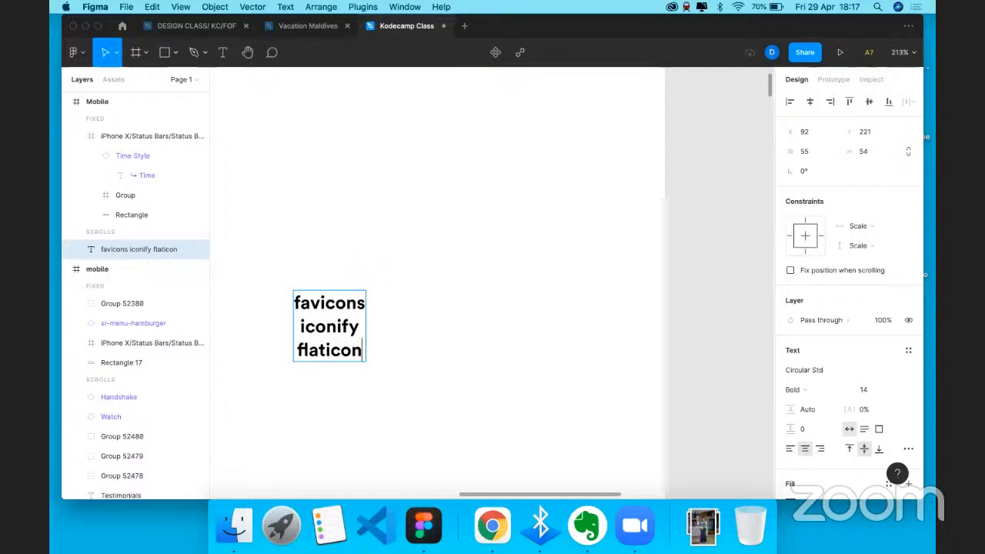
pyautogui.press('Return')
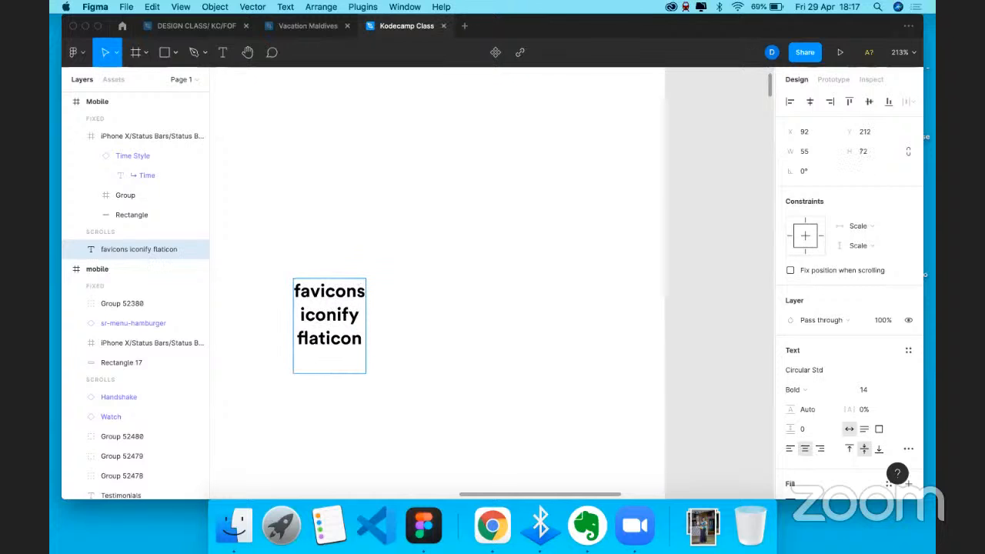
pyautogui.write('remixicons')
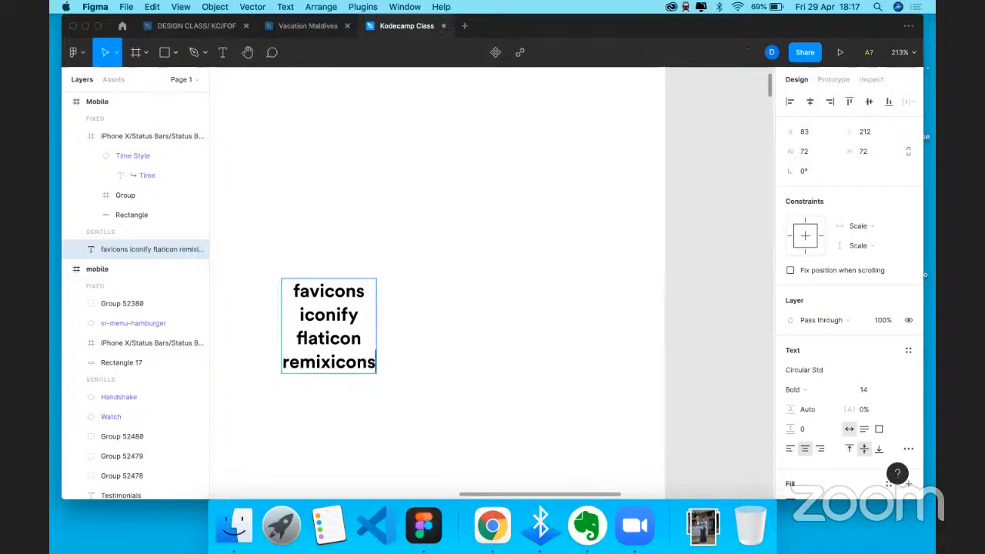
pyautogui.press('Return')
pyautogui.write('nounproject')
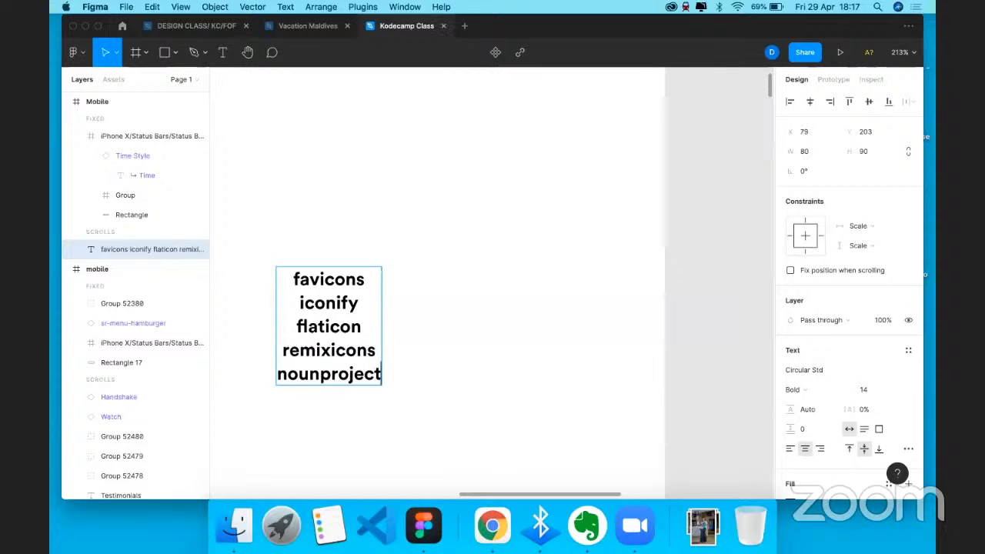
pyautogui.press('Return')
pyautogui.write('i')
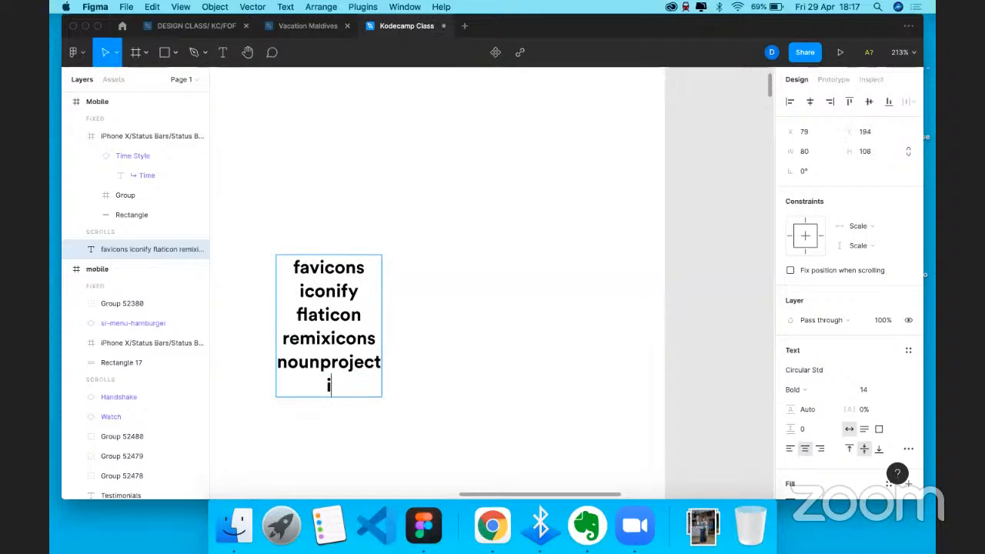
pyautogui.write('cons1000')
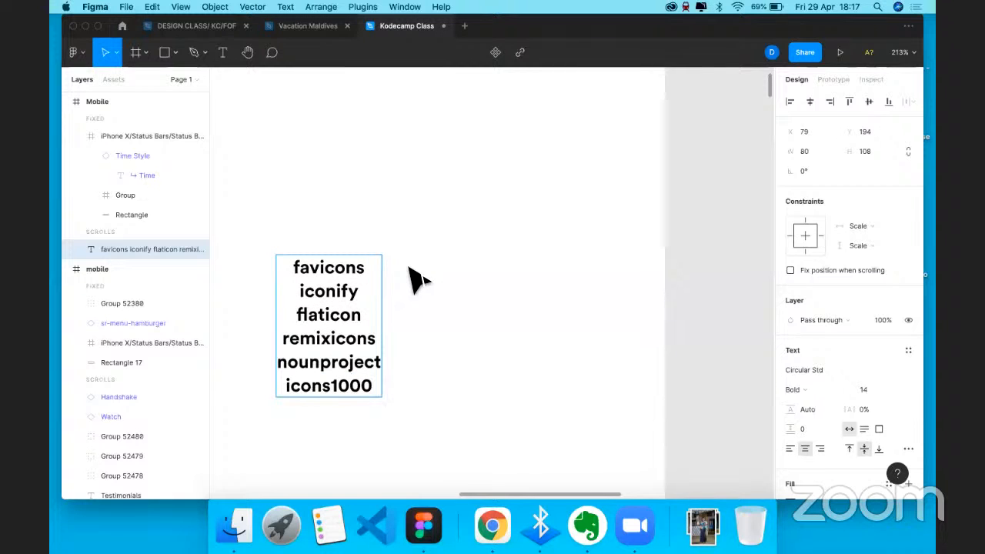
pyautogui.press('Escape')
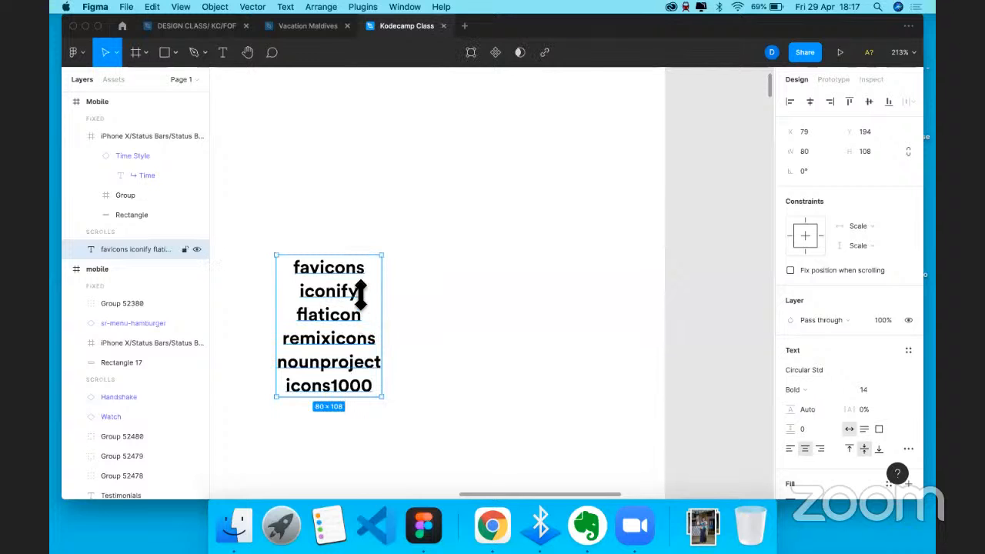
# - Review the icon-site list on the frame and select it again
pyautogui.scroll(-5, 360, 292)
pyautogui.scroll(3, 362, 308)
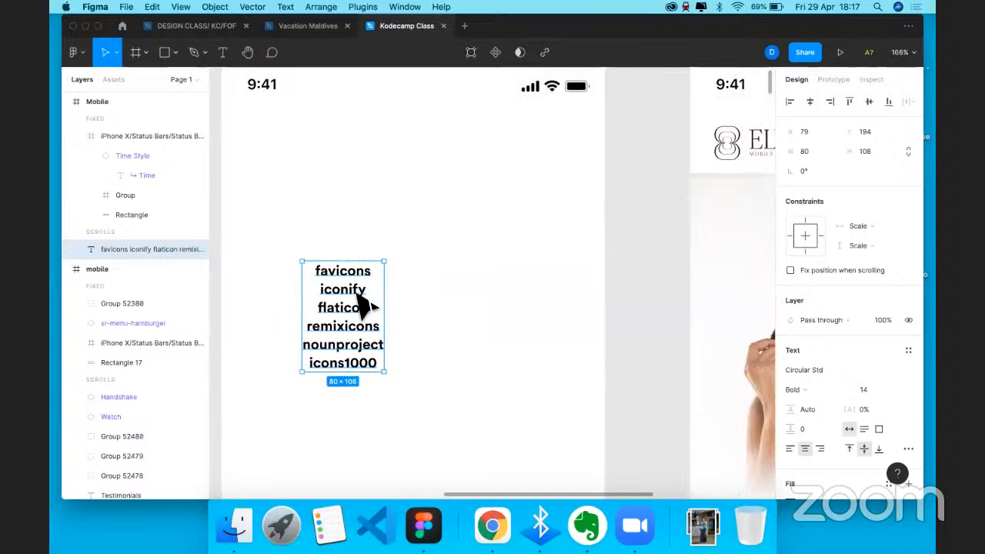
pyautogui.scroll(2, 385, 369)
pyautogui.scroll(-1, 361, 324)
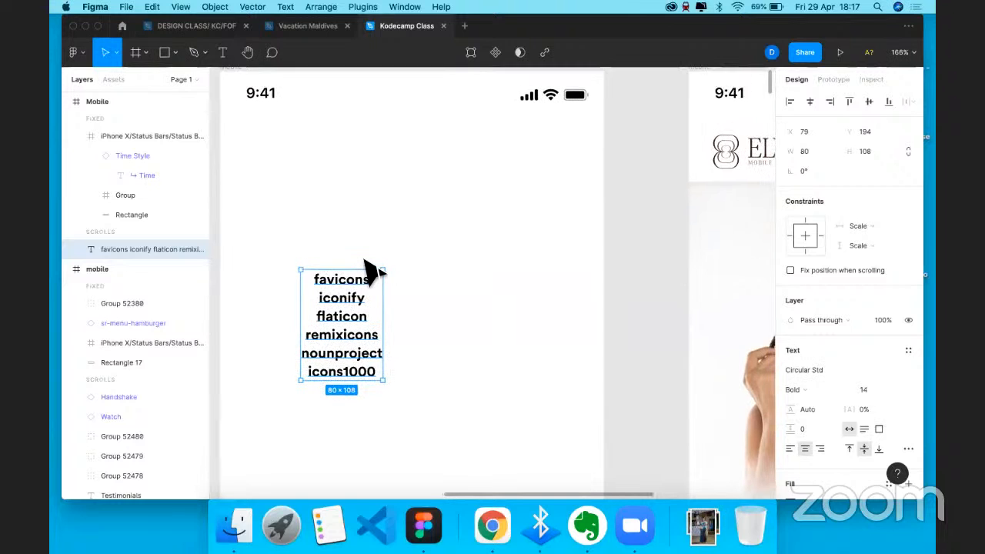
pyautogui.click(365, 260)
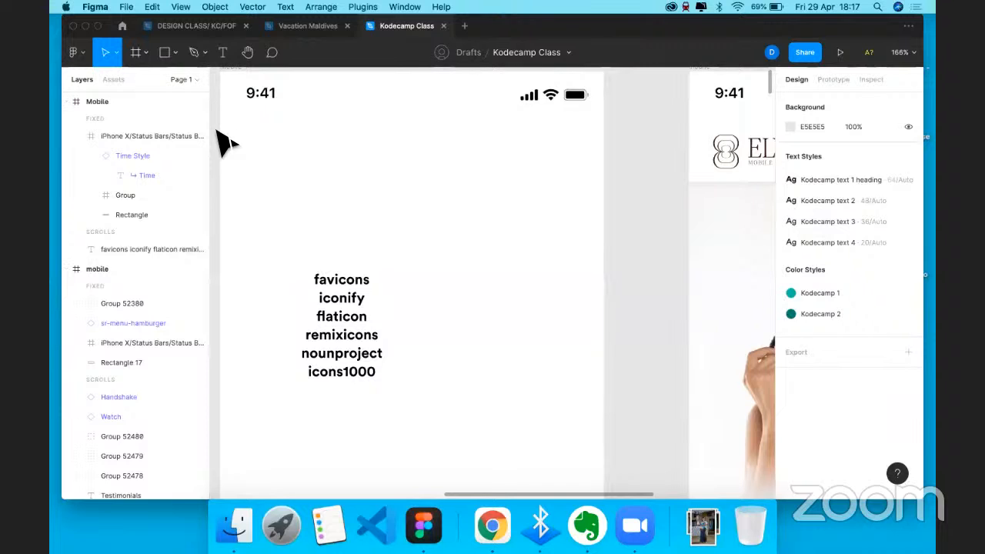
pyautogui.click(359, 348)
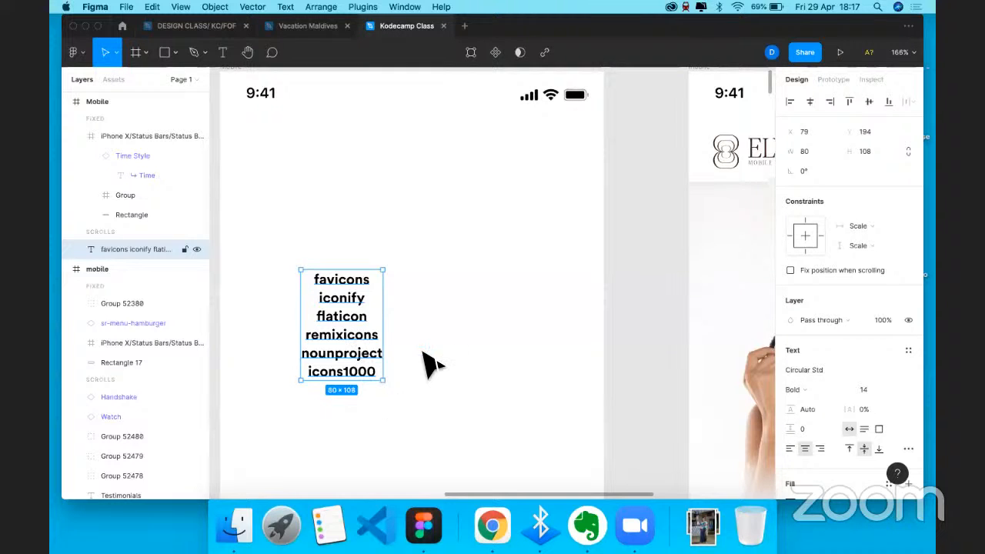
# - Delete the icon-site text and give Mobile a 4-column layout grid with 20 margins
pyautogui.press('Delete')
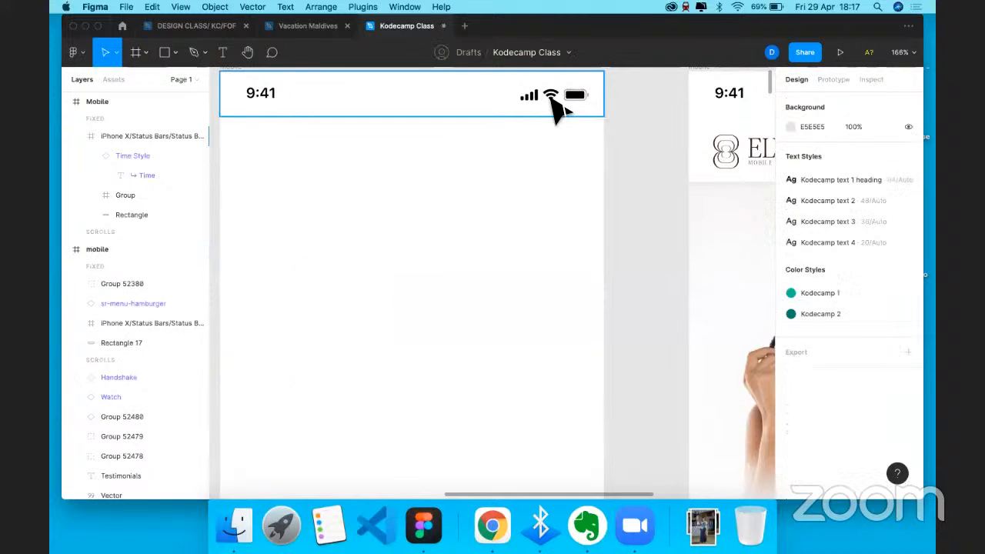
pyautogui.scroll(1, 543, 129)
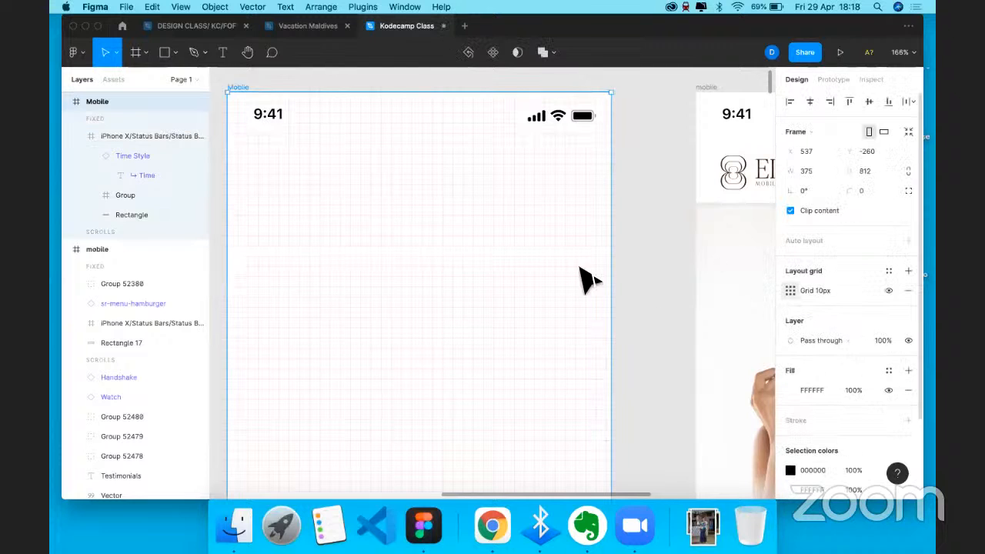
pyautogui.click(791, 291)
pyautogui.click(655, 293)
pyautogui.click(659, 308)
pyautogui.click(653, 341)
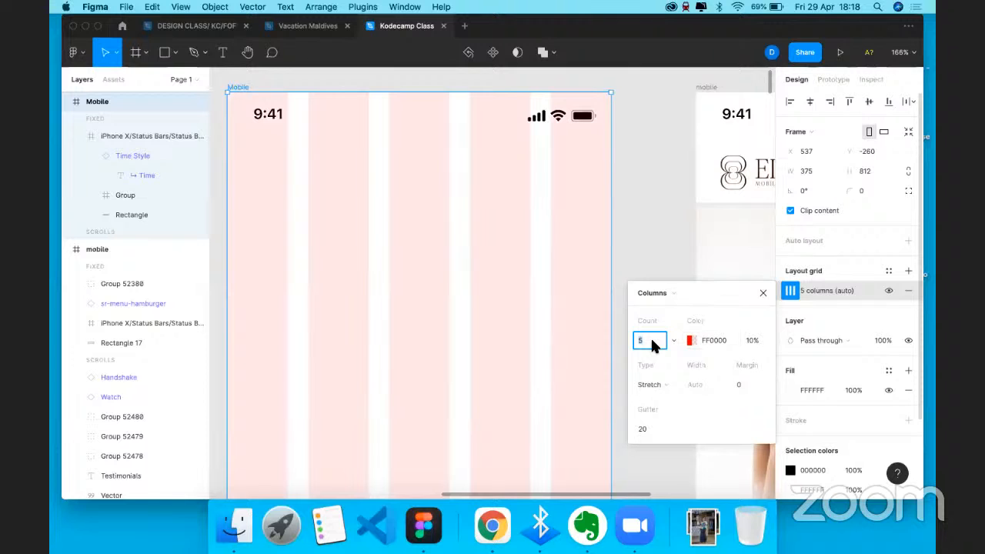
pyautogui.write('4')
pyautogui.click(739, 384)
pyautogui.write('20')
pyautogui.press('Return')
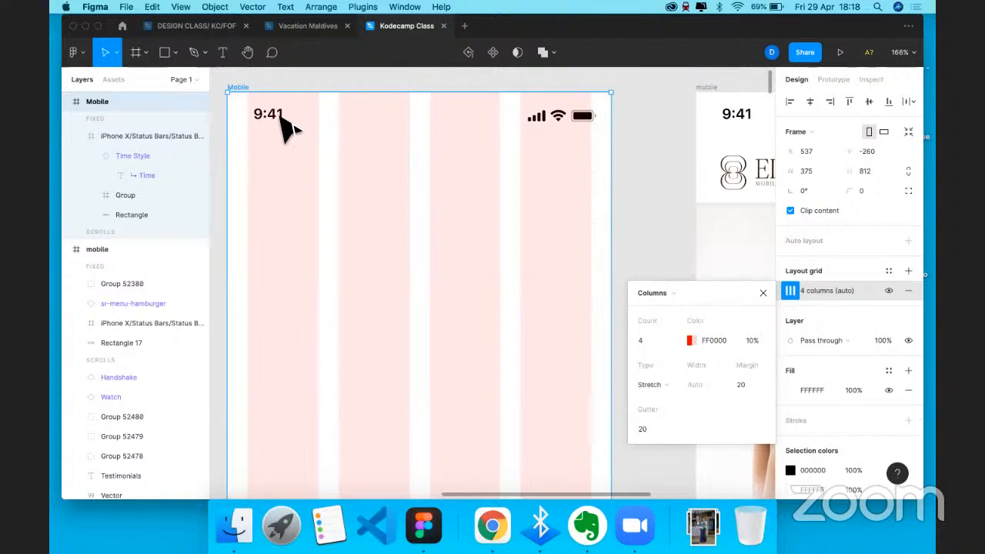
# - Nudge the status-bar icons slightly left and up, then hide the Mobile frame's layout grid
pyautogui.doubleClick(283, 125)
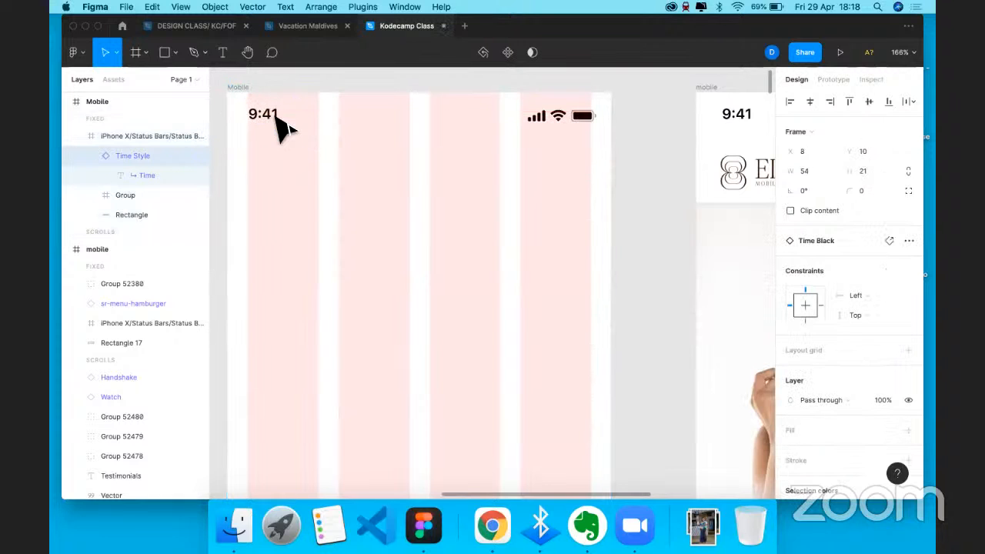
pyautogui.click(585, 127)
pyautogui.moveTo(578, 117); pyautogui.dragTo(573, 116)
pyautogui.click(493, 168)
pyautogui.scroll(-2, 493, 168)
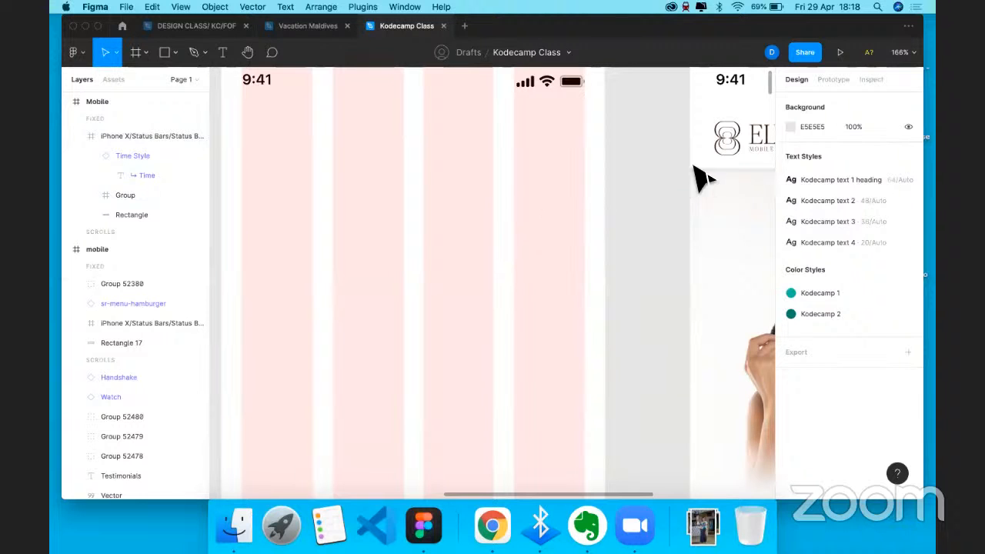
pyautogui.scroll(-5, 462, 193)
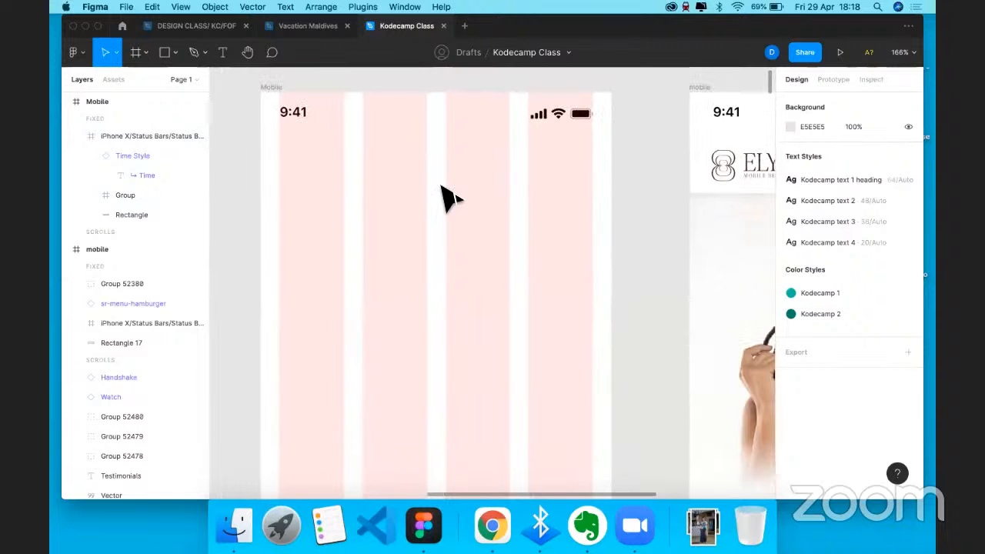
pyautogui.click(293, 96)
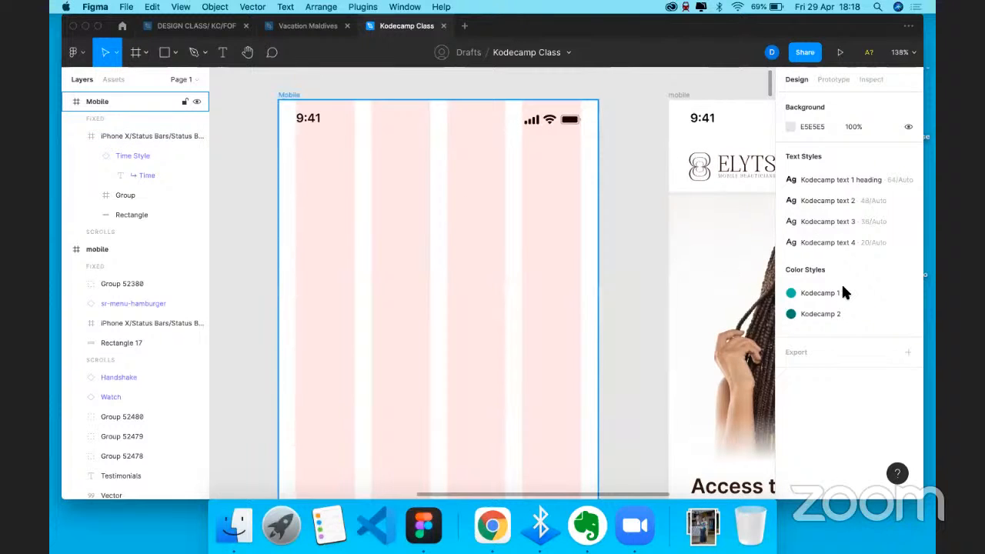
pyautogui.click(890, 291)
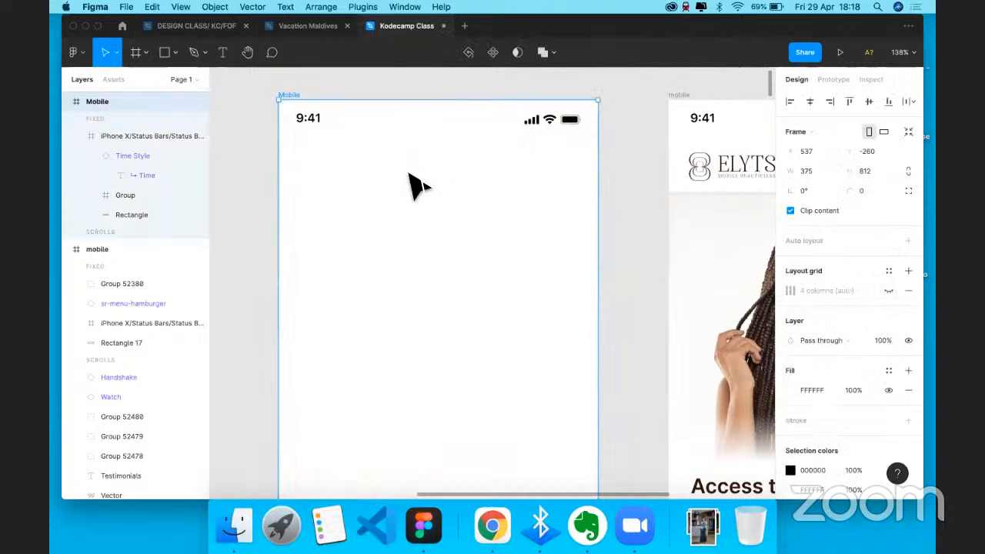
# - Draw a full-width, 84-high rectangle at the top of Mobile with FFFFFF fill
pyautogui.press('r')
pyautogui.moveTo(280, 101); pyautogui.dragTo(598, 200)
pyautogui.moveTo(511, 116); pyautogui.dragTo(521, 257)
pyautogui.moveTo(474, 315); pyautogui.dragTo(462, 291)
pyautogui.click(810, 371)
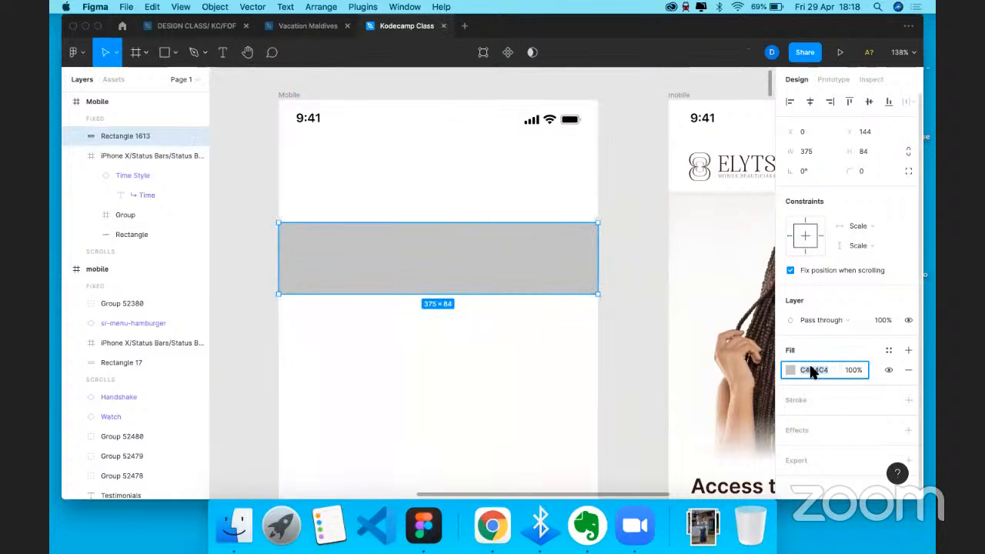
pyautogui.write('FFFFFF')
pyautogui.press('Return')
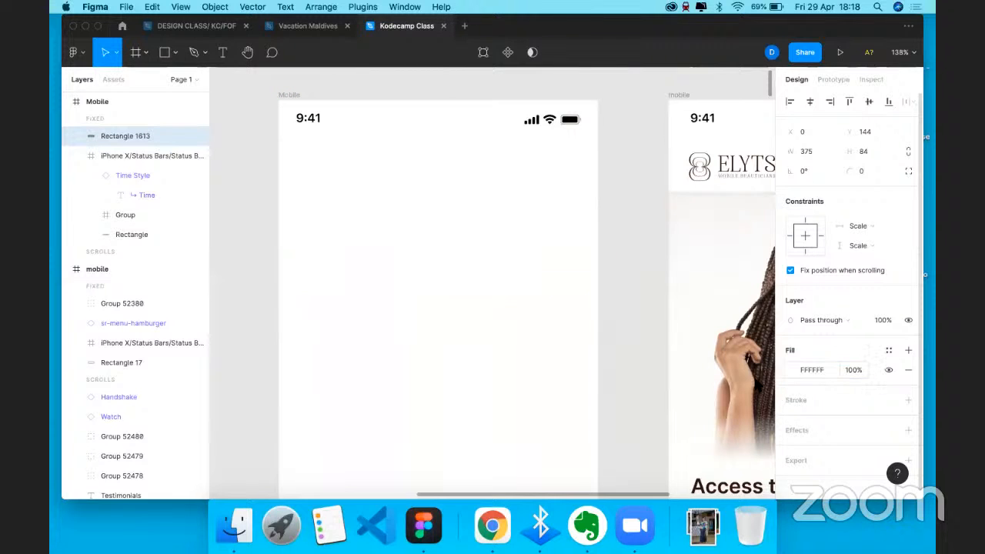
# - Temporarily fill the rectangle 000000 and position it over the status bar
pyautogui.click(816, 371)
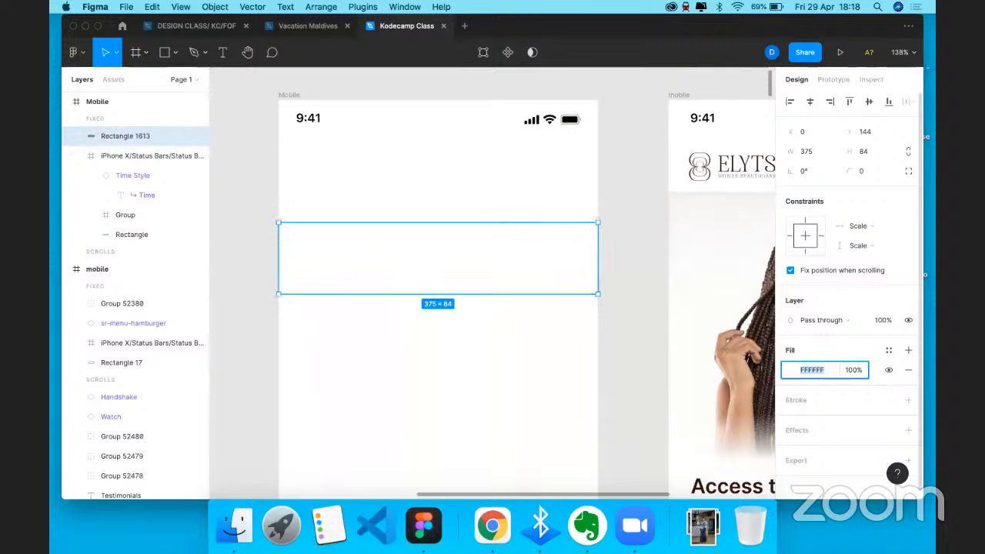
pyautogui.write('000000')
pyautogui.press('Return')
pyautogui.moveTo(528, 258); pyautogui.dragTo(528, 200)
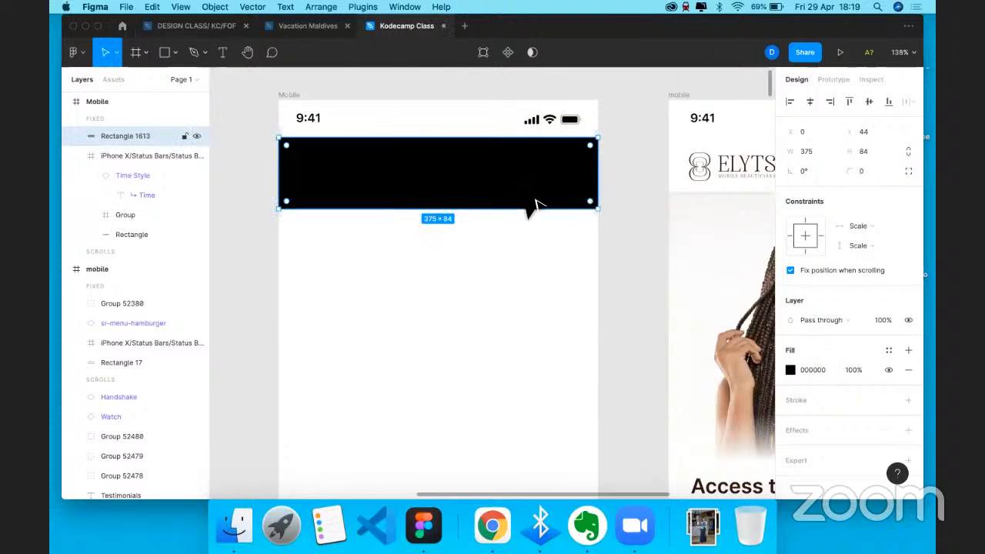
pyautogui.click(470, 132)
pyautogui.moveTo(473, 183); pyautogui.dragTo(506, 238)
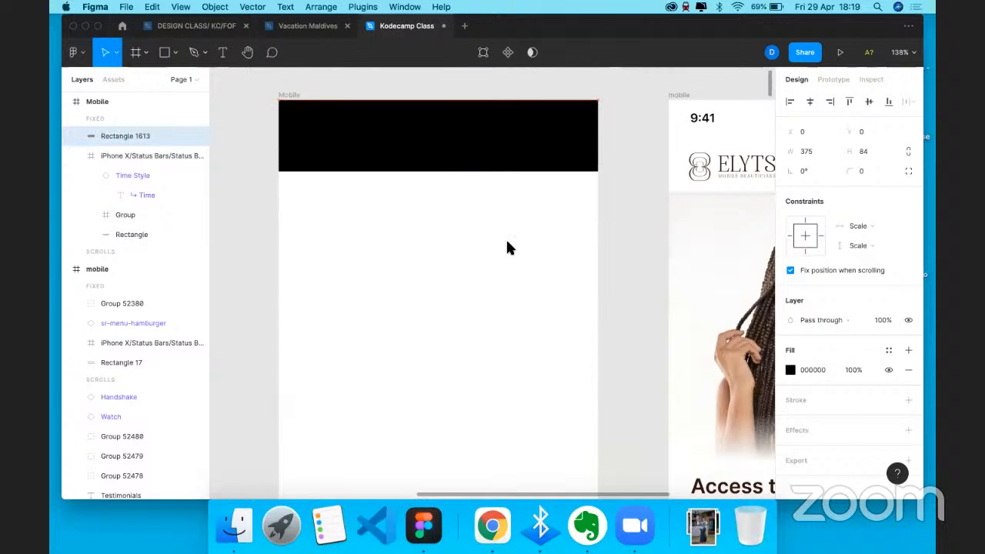
# - Send the rectangle behind the status bar and restore its ffffff white fill
pyautogui.rightClick(452, 133)
pyautogui.click(497, 237)
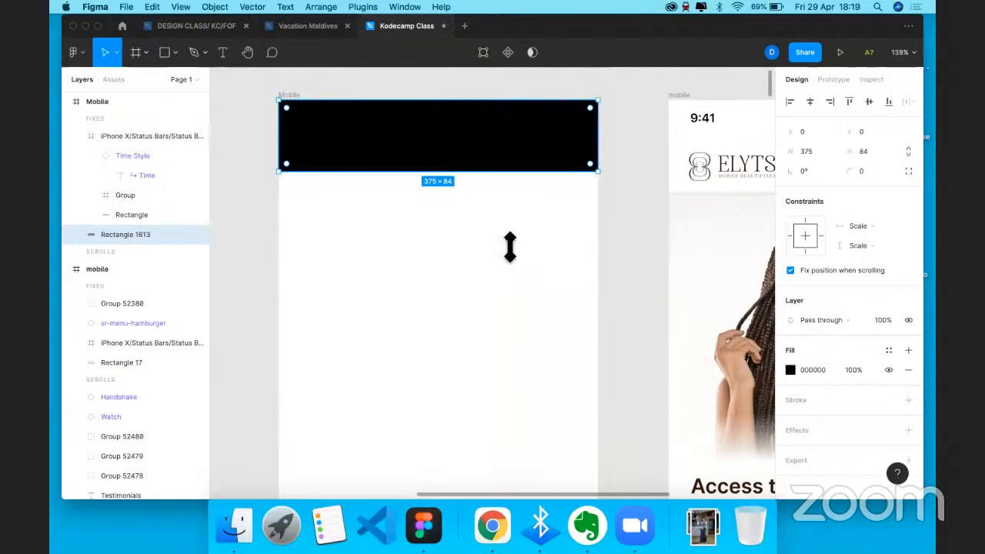
pyautogui.click(813, 370)
pyautogui.write('ffffff')
pyautogui.press('Return')
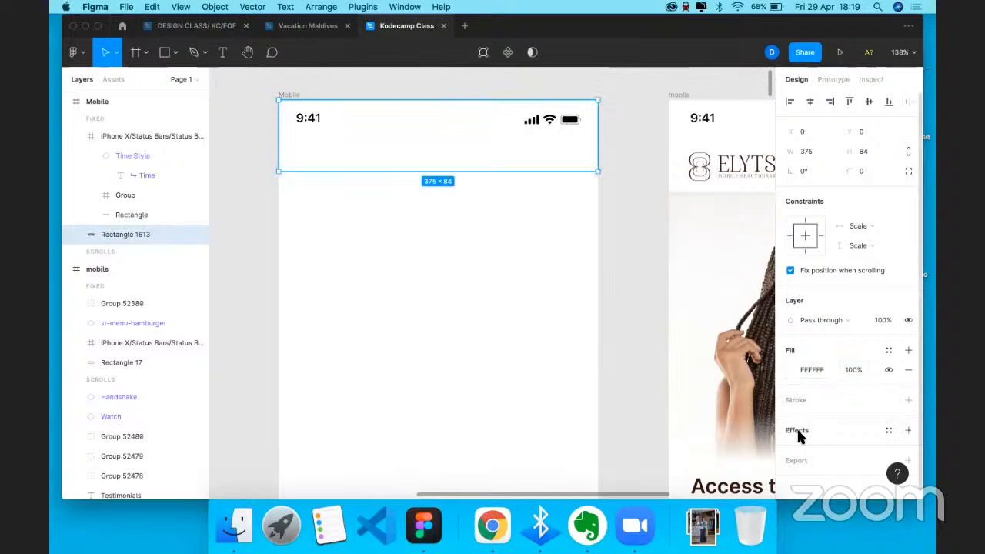
# - Add a drop shadow to the header rectangle and preview it
pyautogui.click(799, 431)
pyautogui.click(794, 447)
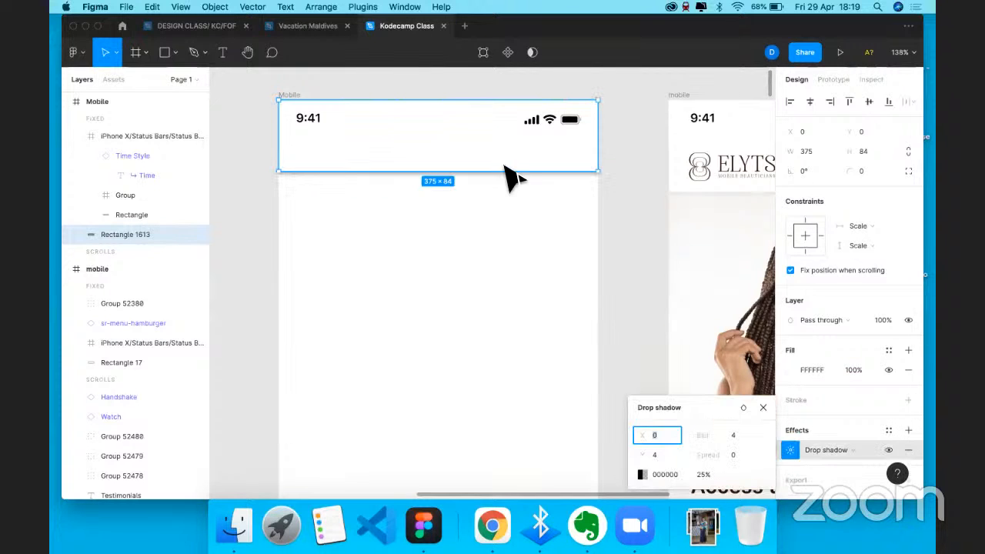
pyautogui.click(496, 193)
pyautogui.click(510, 149)
pyautogui.click(434, 239)
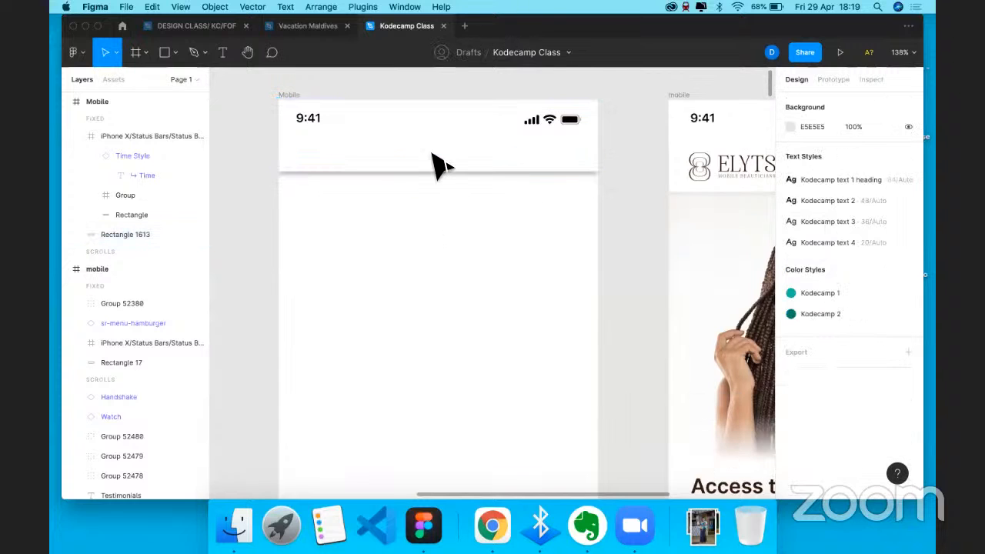
pyautogui.click(436, 141)
pyautogui.click(415, 233)
pyautogui.hscroll(1, 416, 233)
pyautogui.hscroll(-1, 416, 235)
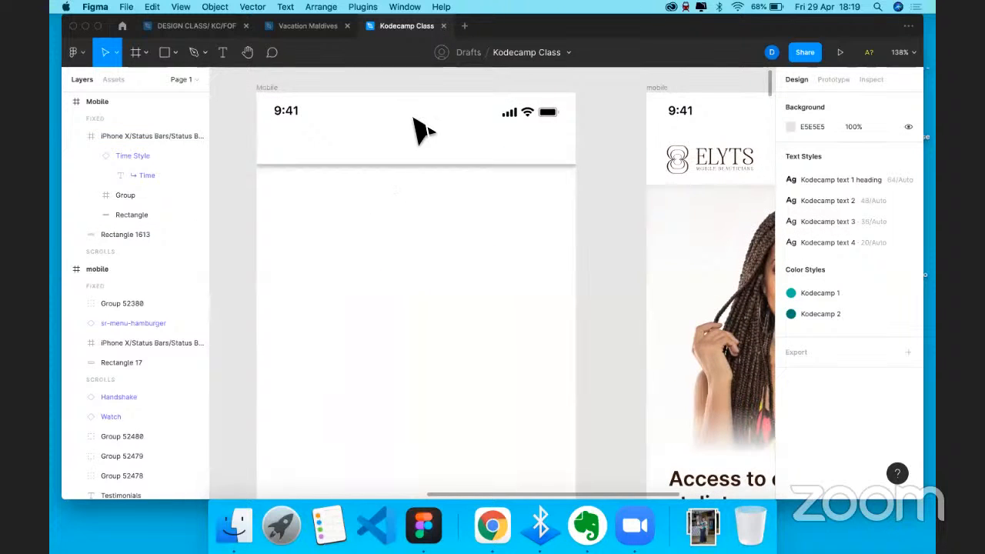
# - Set the header's drop shadow opacity to 10%
pyautogui.click(400, 147)
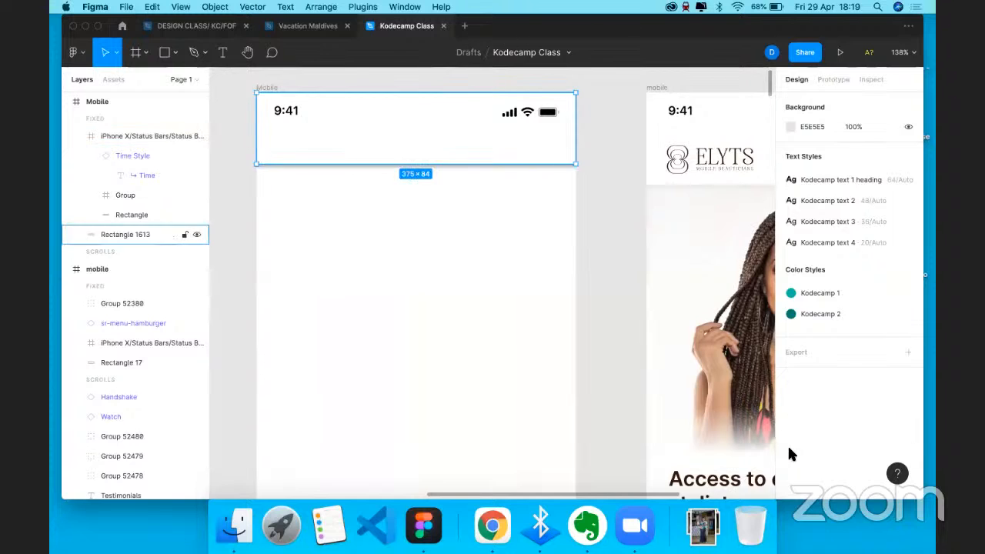
pyautogui.click(705, 474)
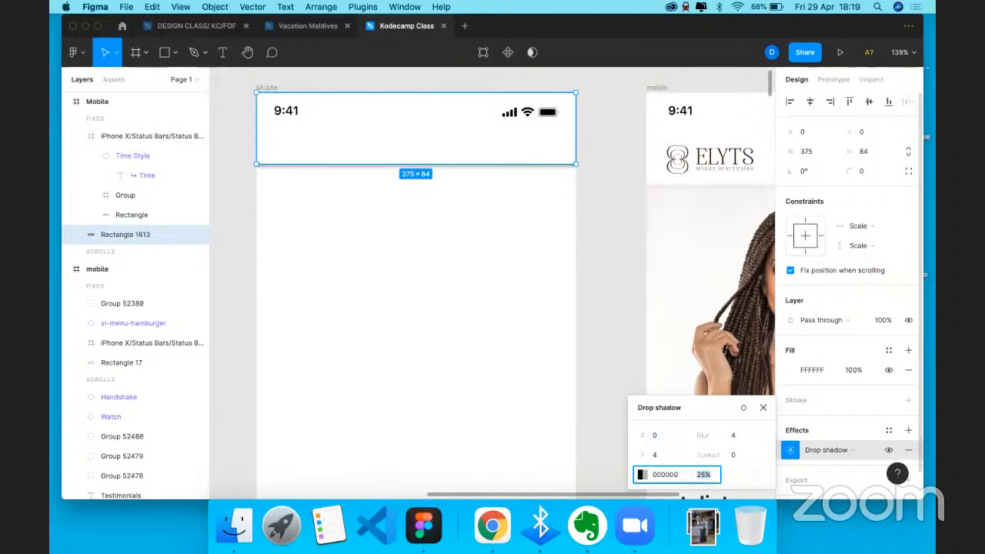
pyautogui.write('10')
pyautogui.press('Return')
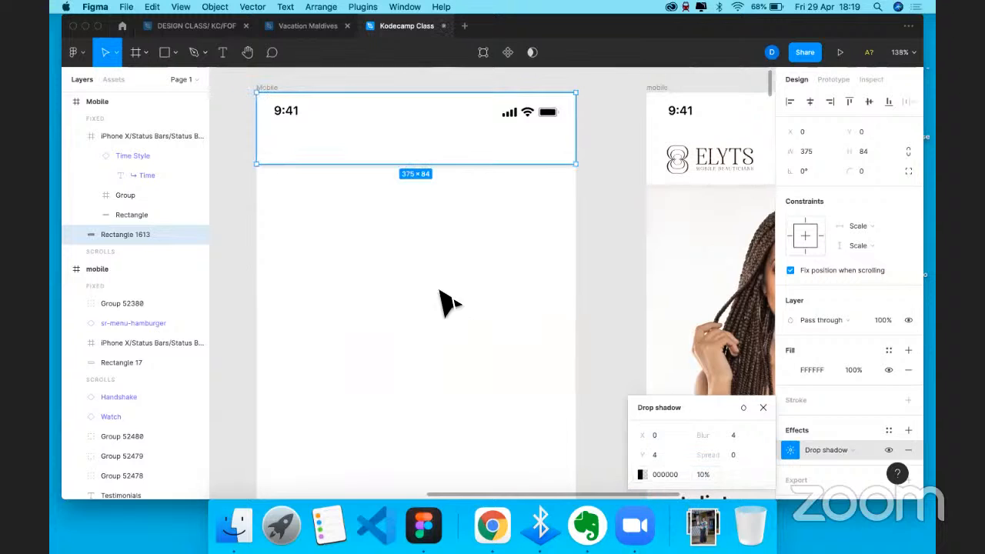
pyautogui.click(443, 302)
# - Lower the shadow colour opacity to 6% and preview the fainter shadow
pyautogui.click(417, 154)
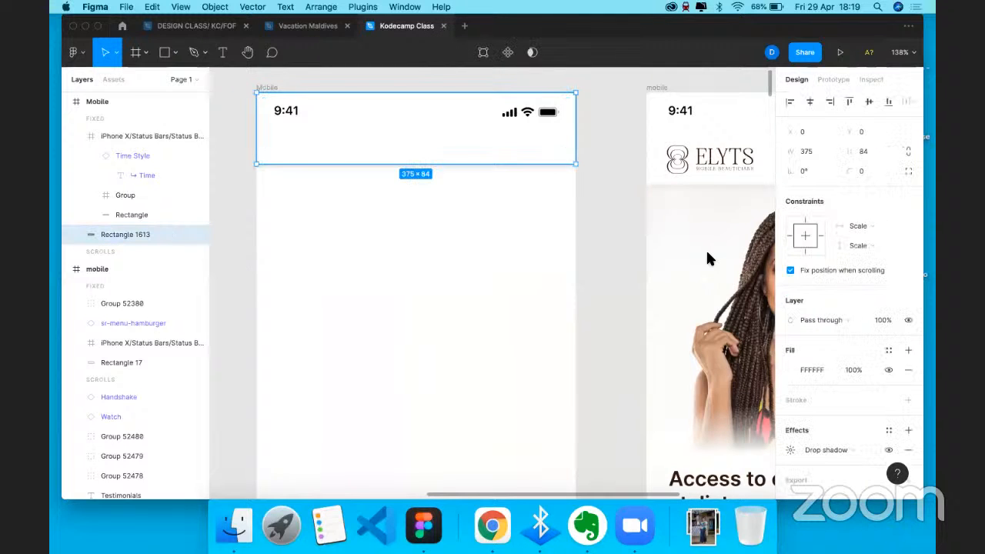
pyautogui.click(792, 450)
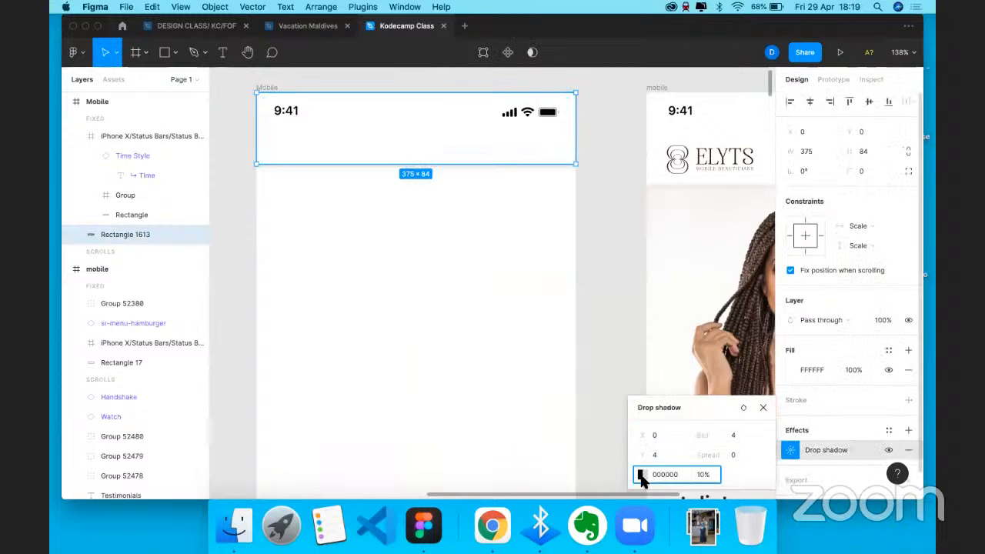
pyautogui.click(640, 474)
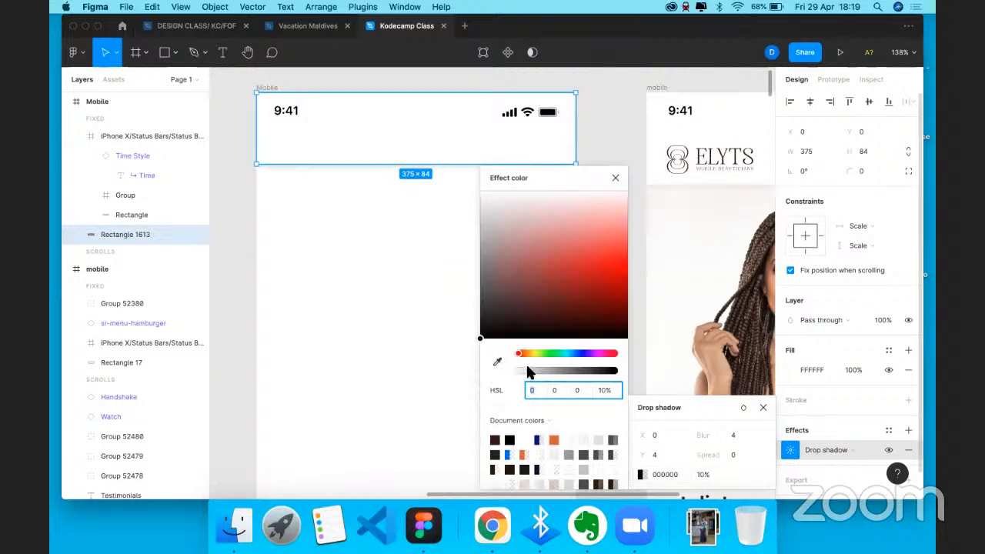
pyautogui.click(524, 372)
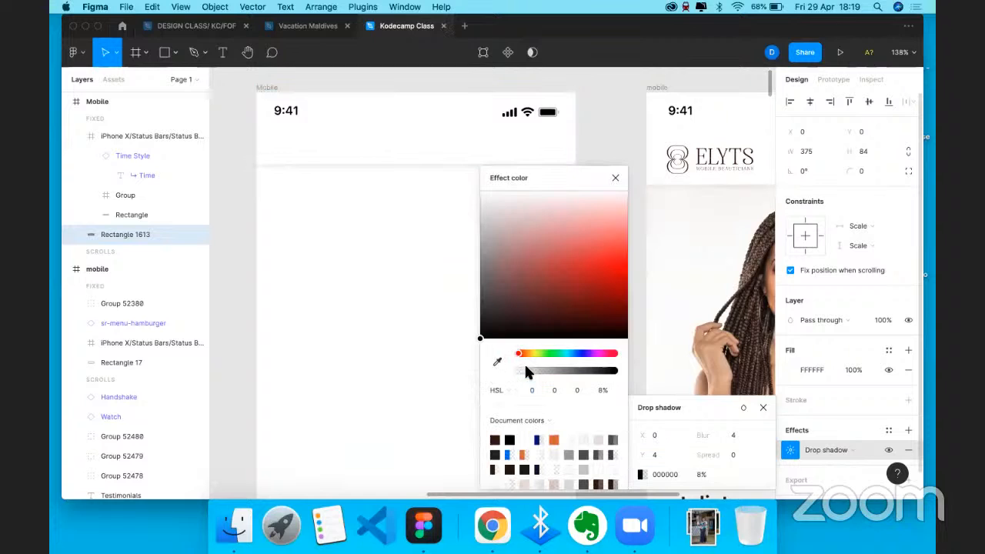
pyautogui.click(603, 390)
pyautogui.write('7')
pyautogui.press('Down')
pyautogui.press('Return')
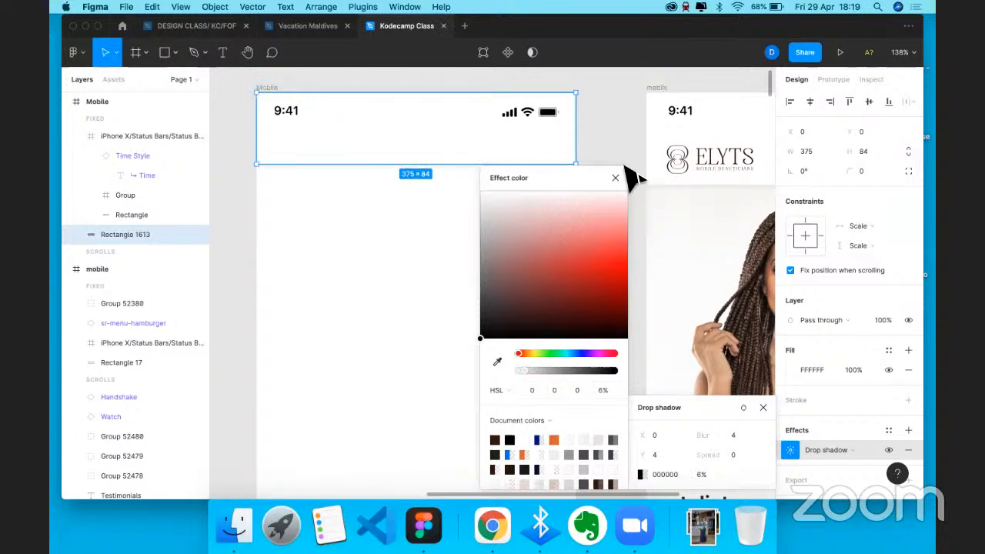
pyautogui.click(512, 192)
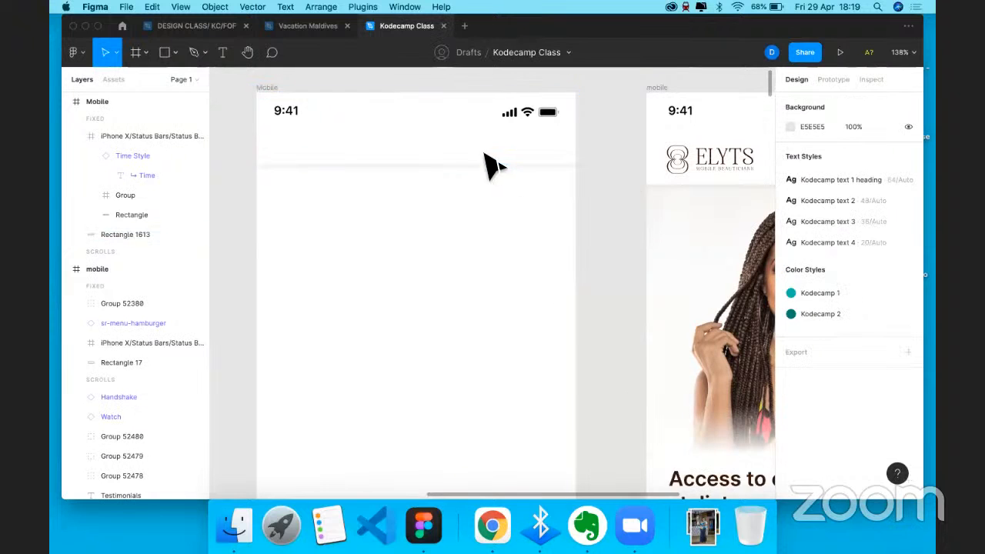
pyautogui.click(495, 164)
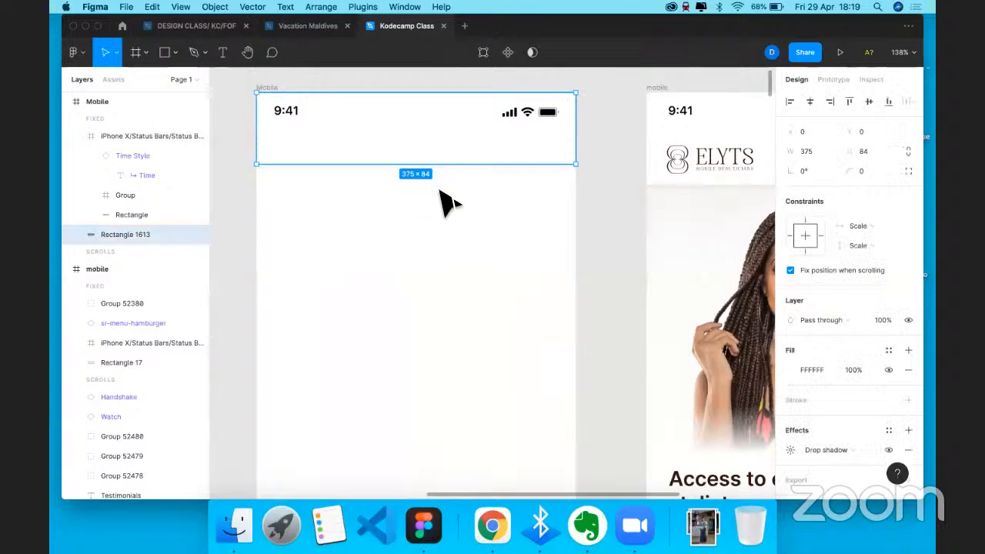
pyautogui.click(473, 262)
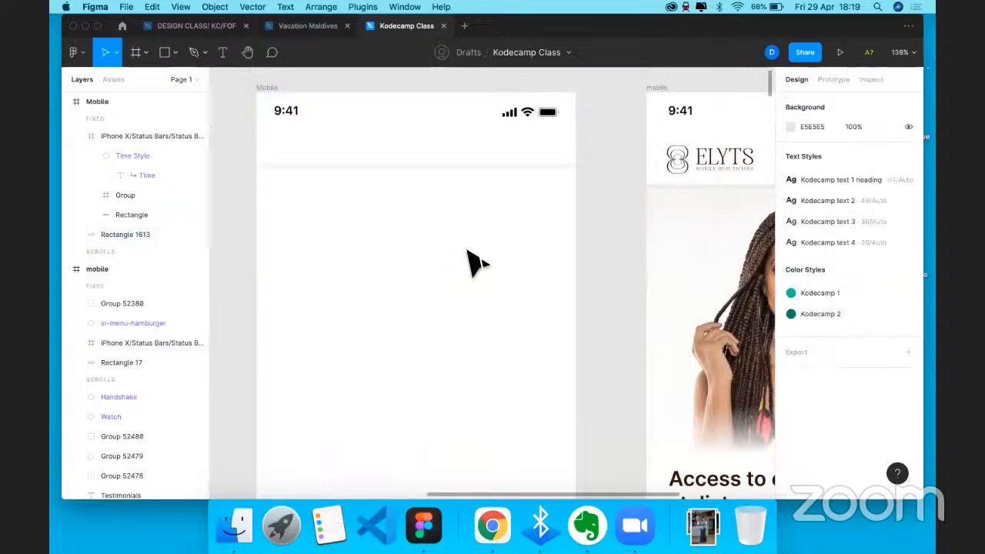
# - Stretch header Rectangle 1613 to 109 px tall across the top of Mobile
pyautogui.hscroll(2, 474, 261)
pyautogui.scroll(1, 474, 262)
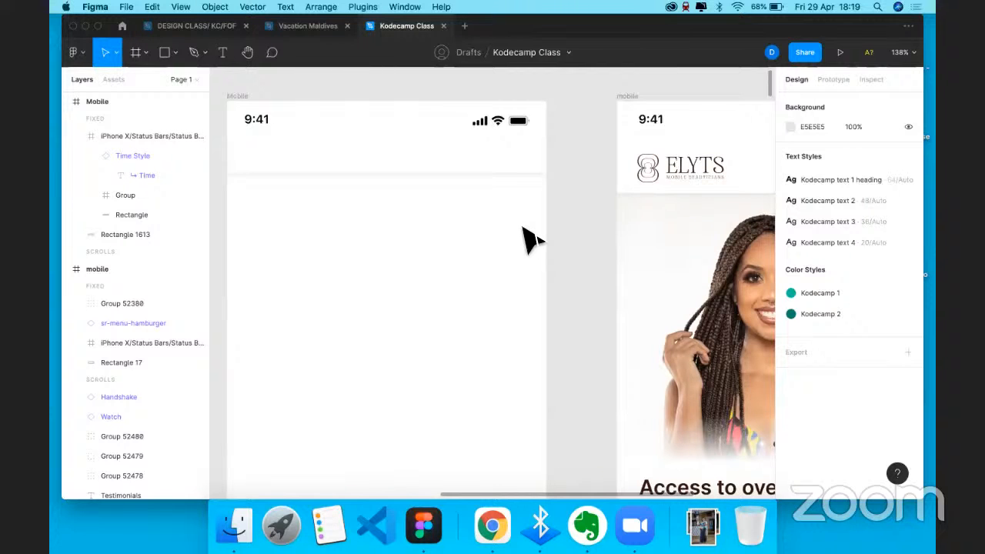
pyautogui.scroll(-5, 531, 240)
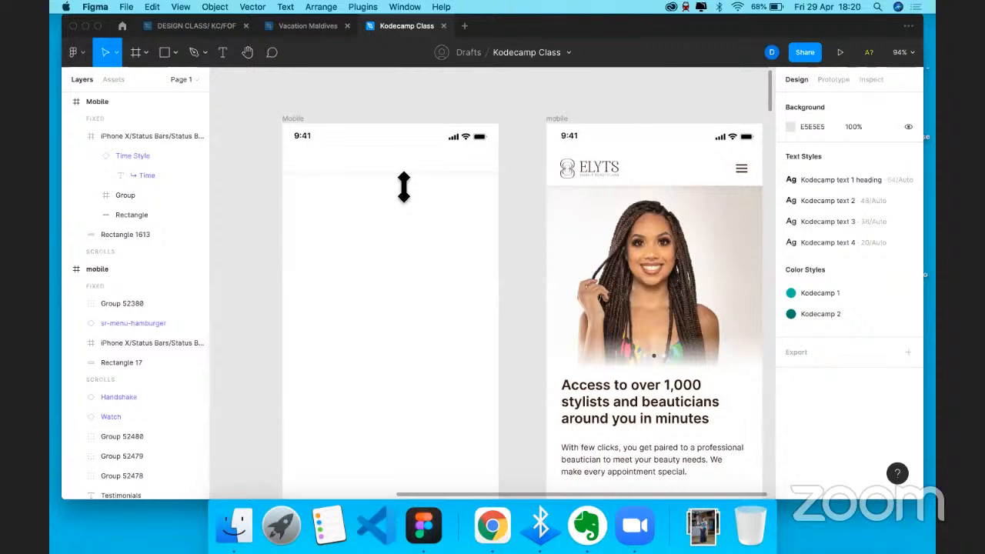
pyautogui.click(404, 187)
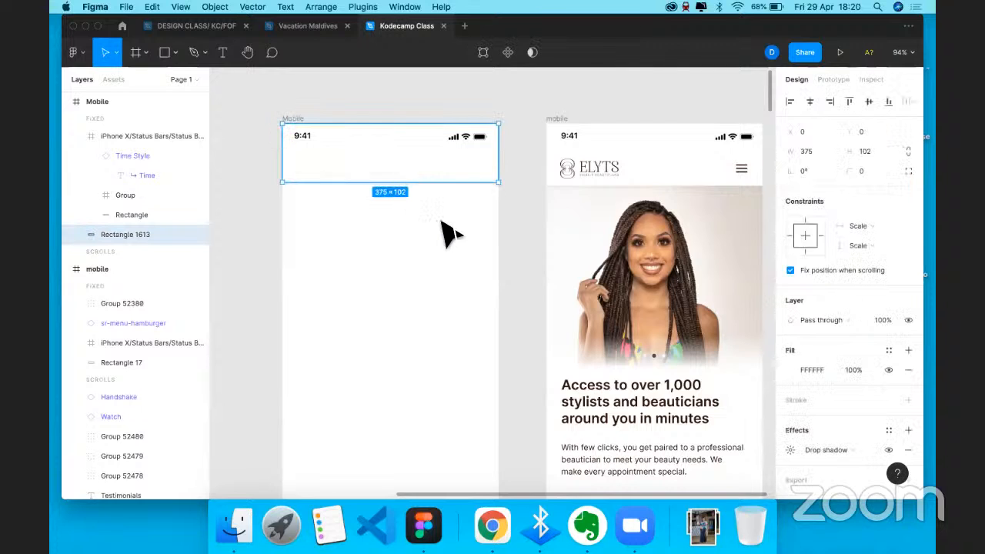
pyautogui.moveTo(397, 187); pyautogui.dragTo(397, 189)
pyautogui.click(394, 229)
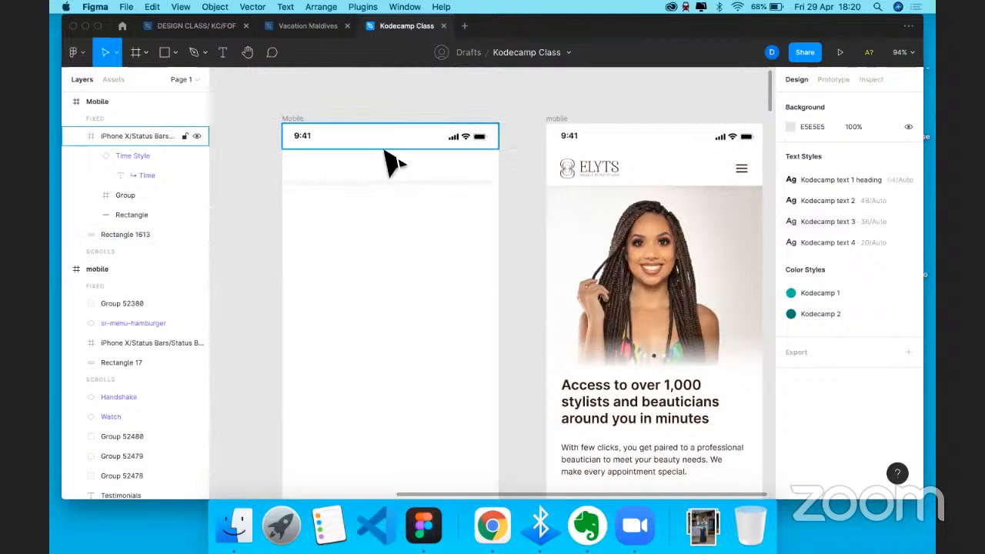
pyautogui.click(428, 251)
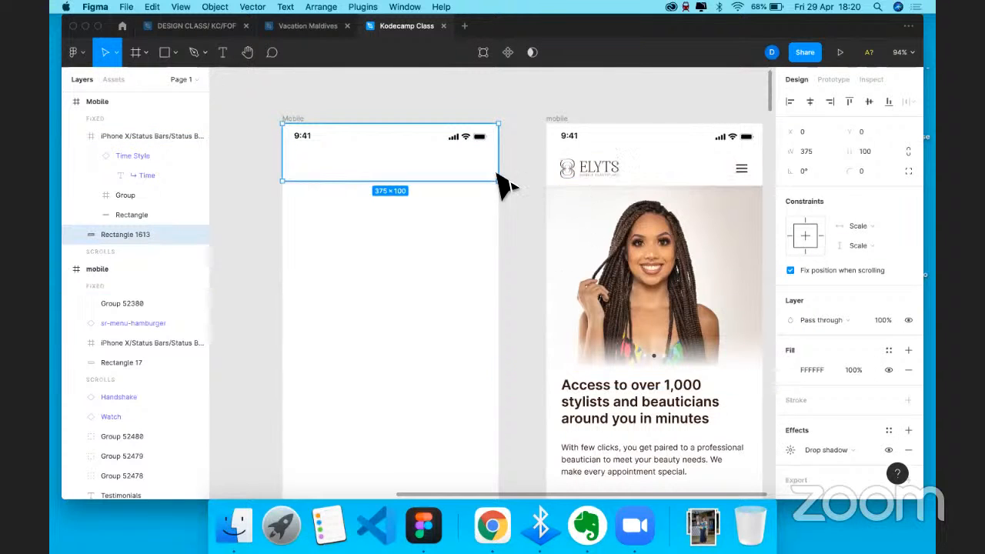
pyautogui.moveTo(334, 182); pyautogui.dragTo(334, 186)
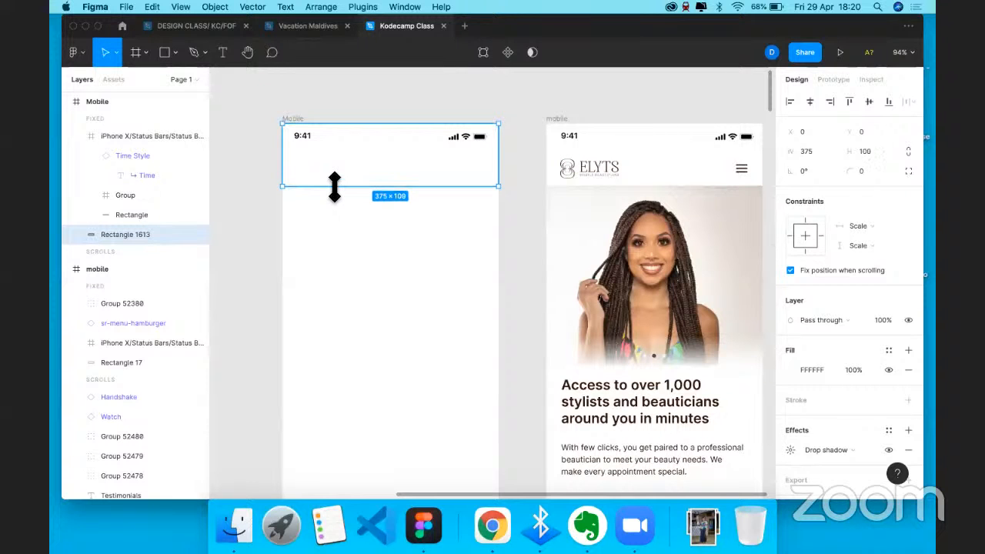
pyautogui.click(591, 177)
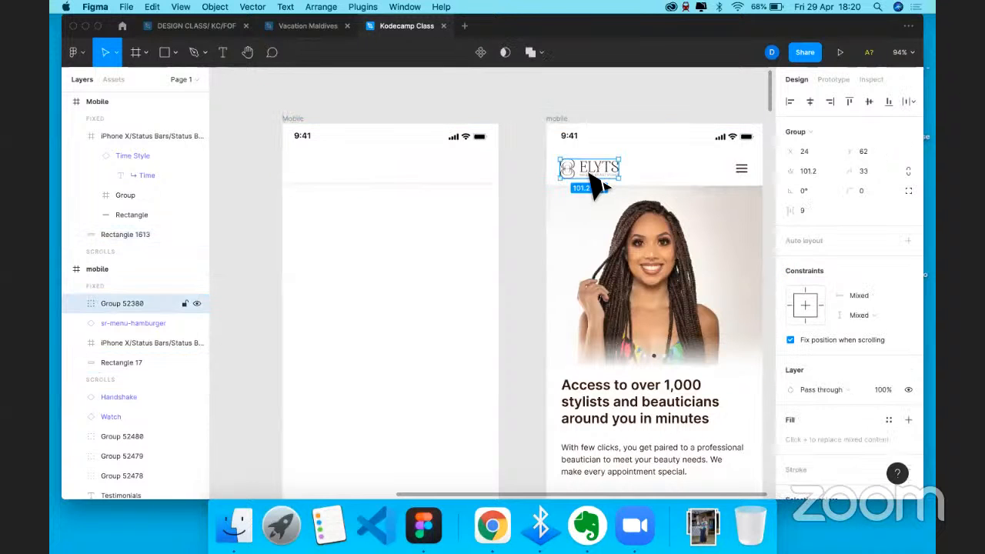
# - Paste the ELYTS logo into the Mobile header, shrink it and nudge it 2 px left
pyautogui.click(304, 129)
pyautogui.press('super+v')
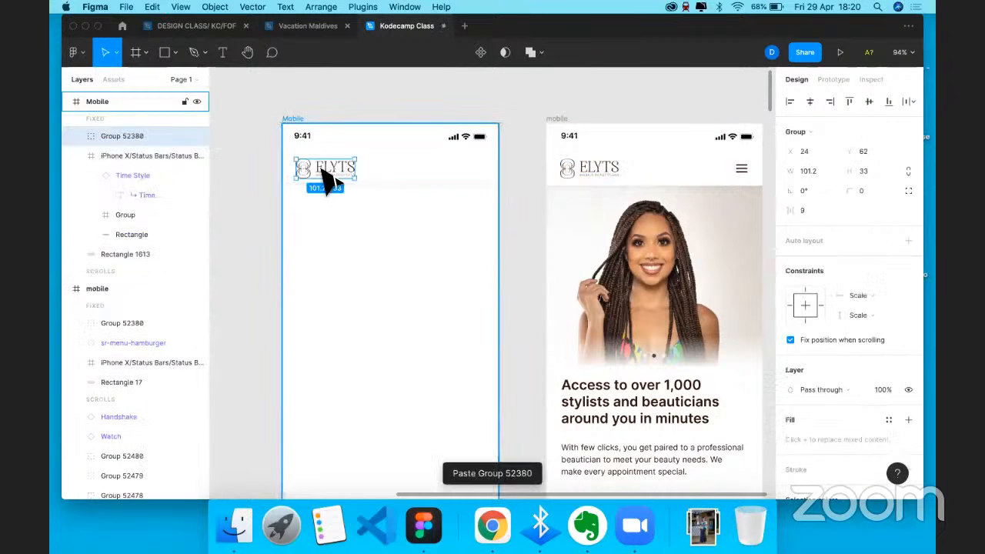
pyautogui.click(330, 192)
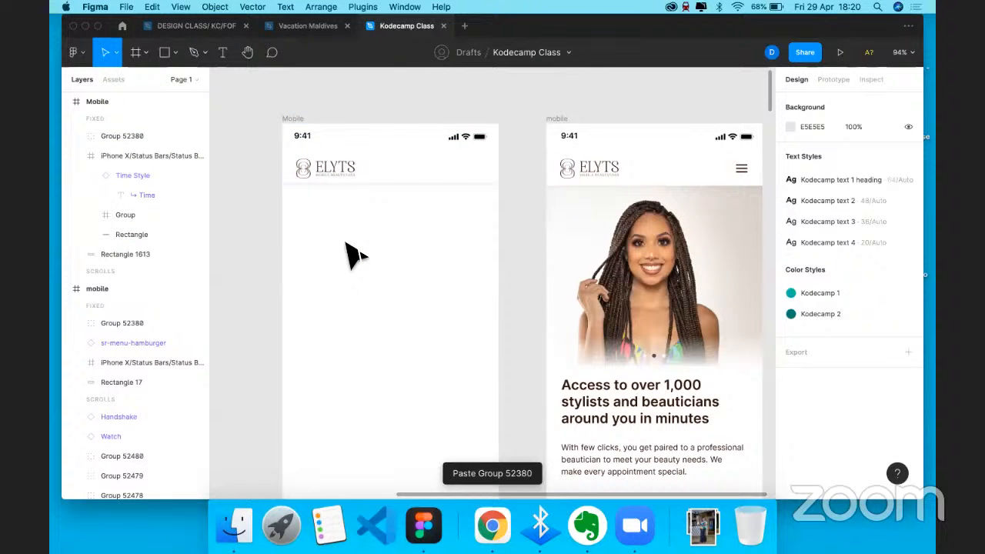
pyautogui.click(352, 176)
pyautogui.moveTo(354, 179); pyautogui.dragTo(334, 171)
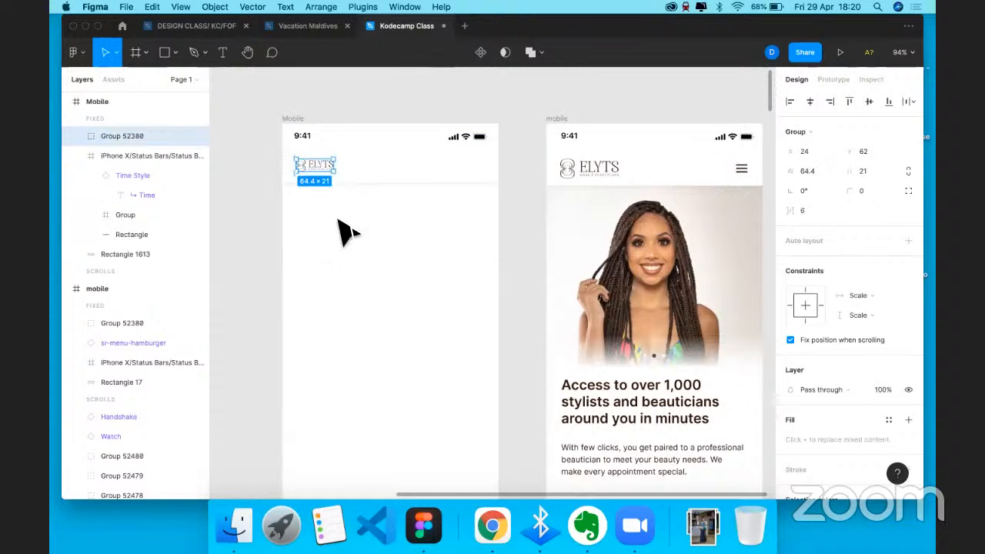
pyautogui.click(346, 231)
pyautogui.click(312, 169)
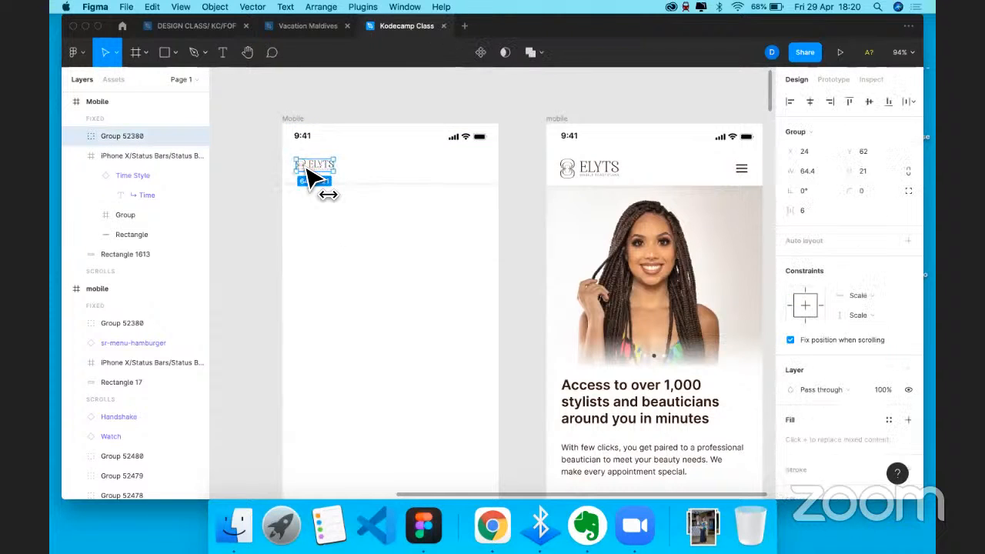
pyautogui.press('Left')
pyautogui.press('Left')
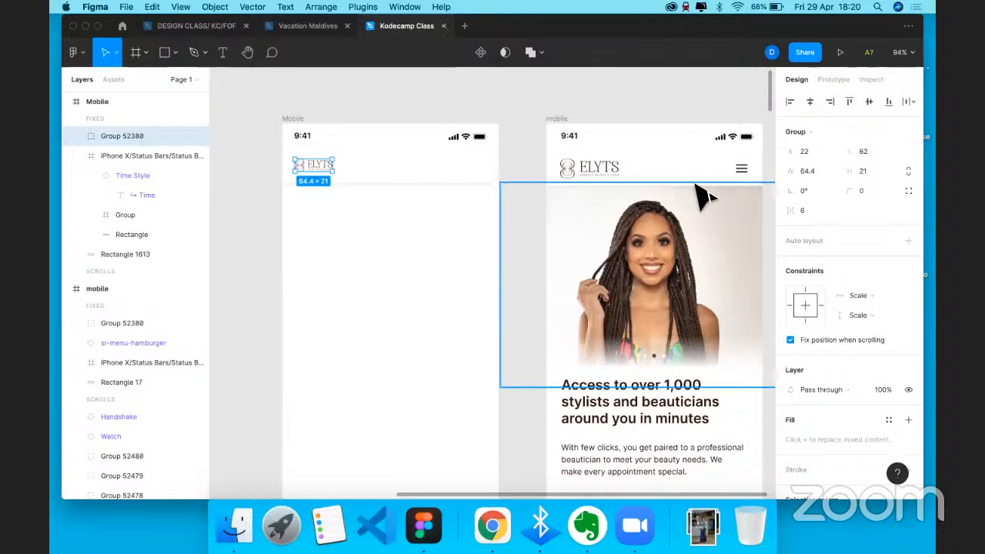
# - Paste the reference 24×24 hamburger menu icon into the Mobile header beside the logo
pyautogui.click(741, 171)
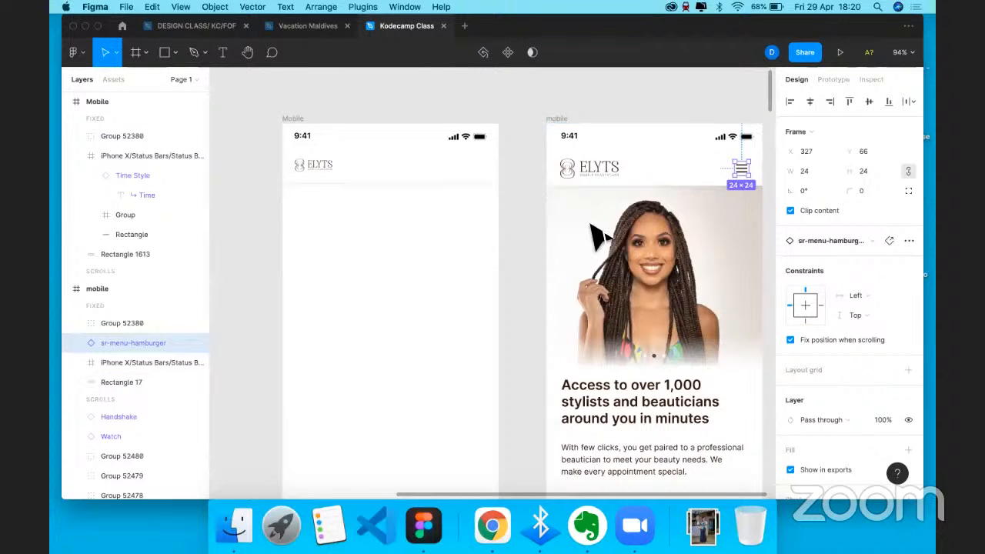
pyautogui.press('Escape')
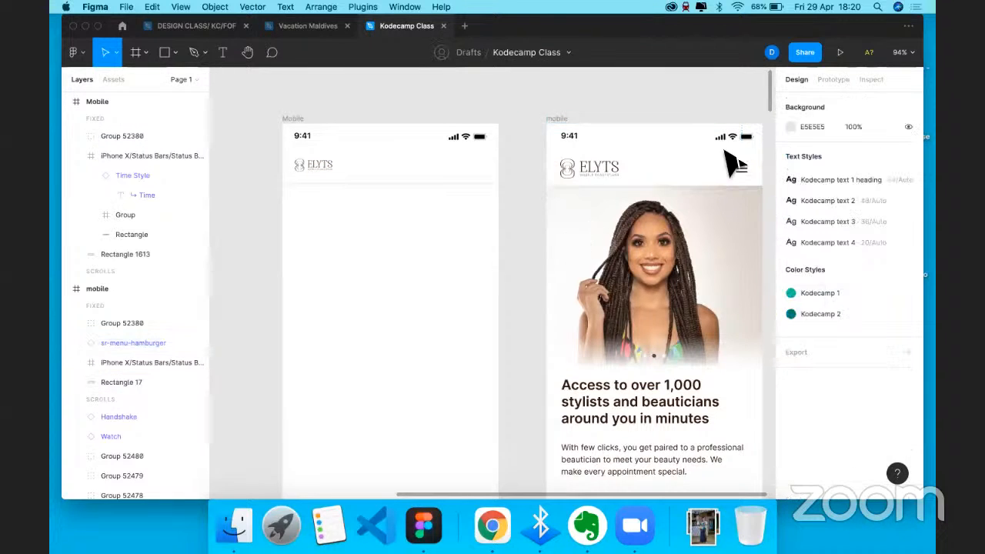
pyautogui.hscroll(2, 726, 159)
pyautogui.scroll(-1, 726, 158)
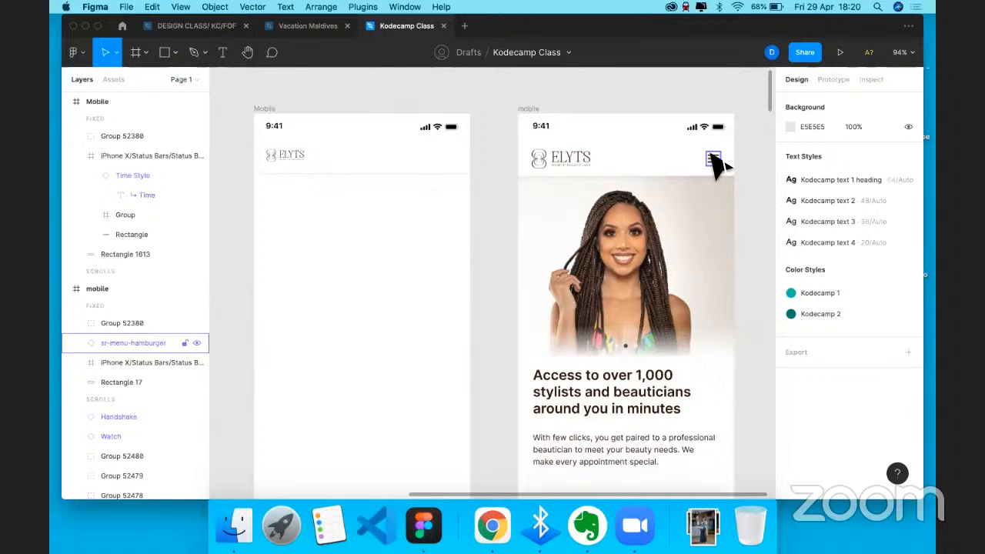
pyautogui.click(714, 159)
pyautogui.click(258, 109)
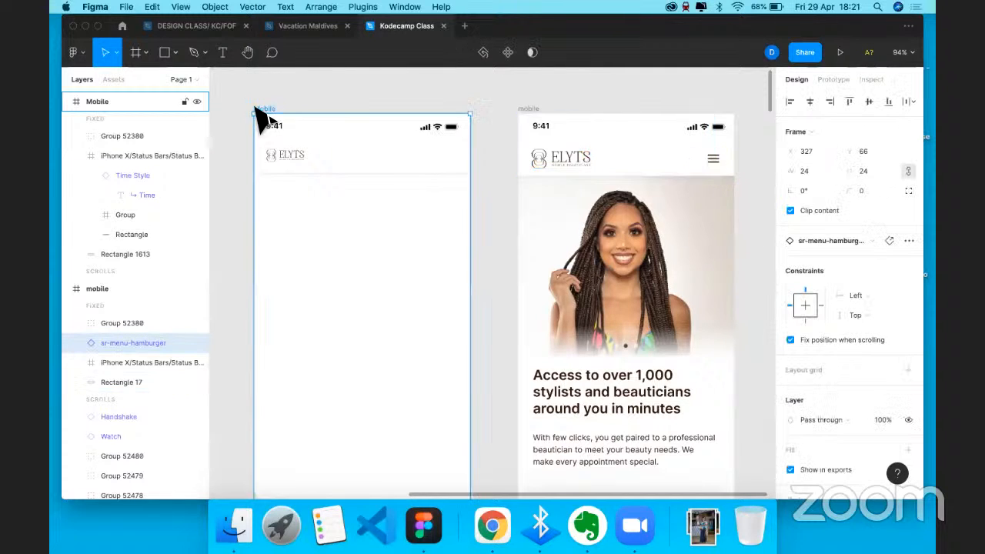
pyautogui.press('super+v')
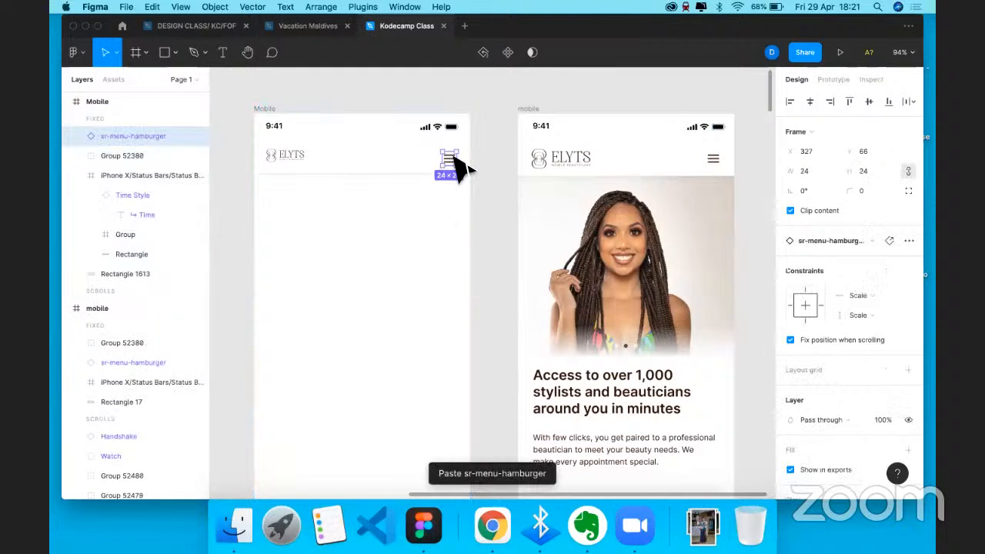
pyautogui.click(419, 208)
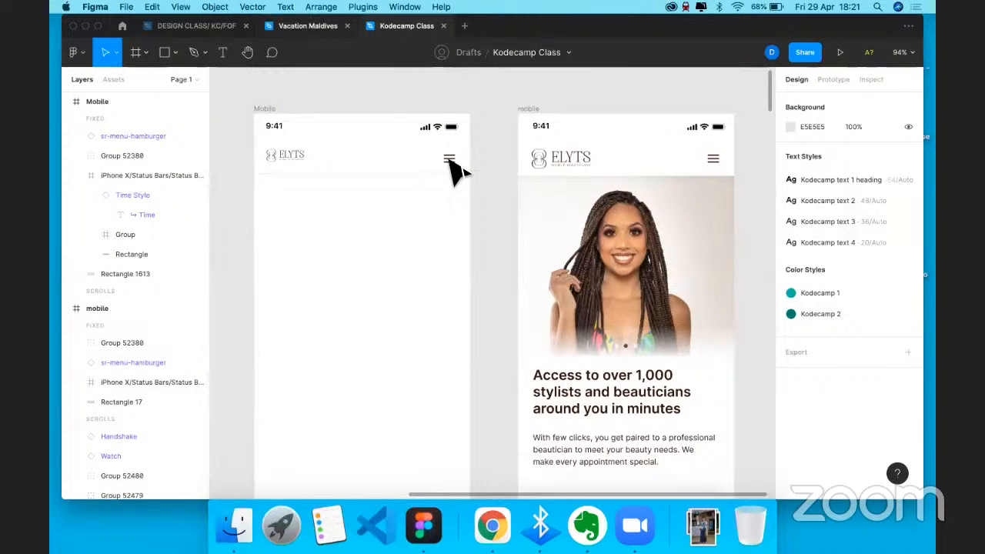
pyautogui.click(290, 155)
pyautogui.keyDown('shift'); pyautogui.click(450, 158); pyautogui.keyUp('shift')
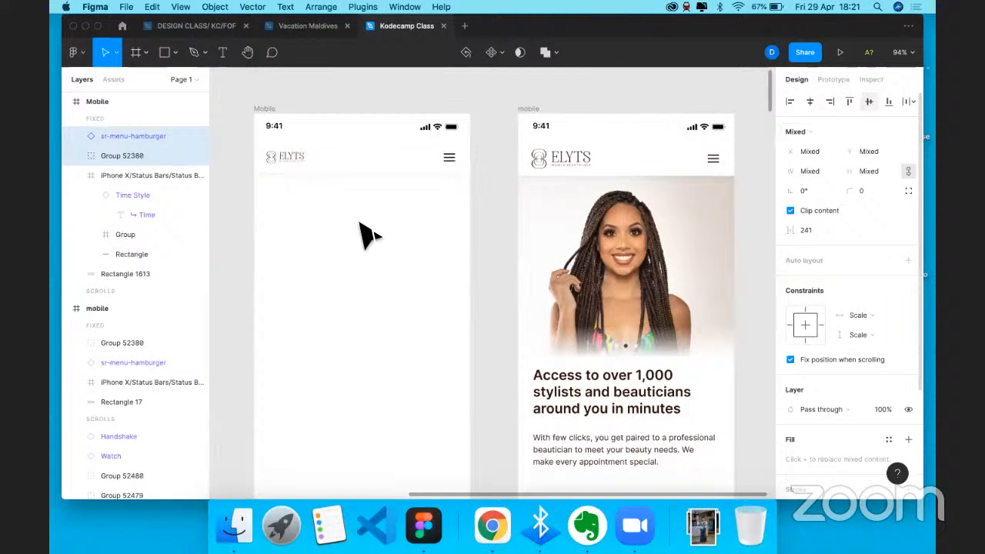
pyautogui.click(323, 173)
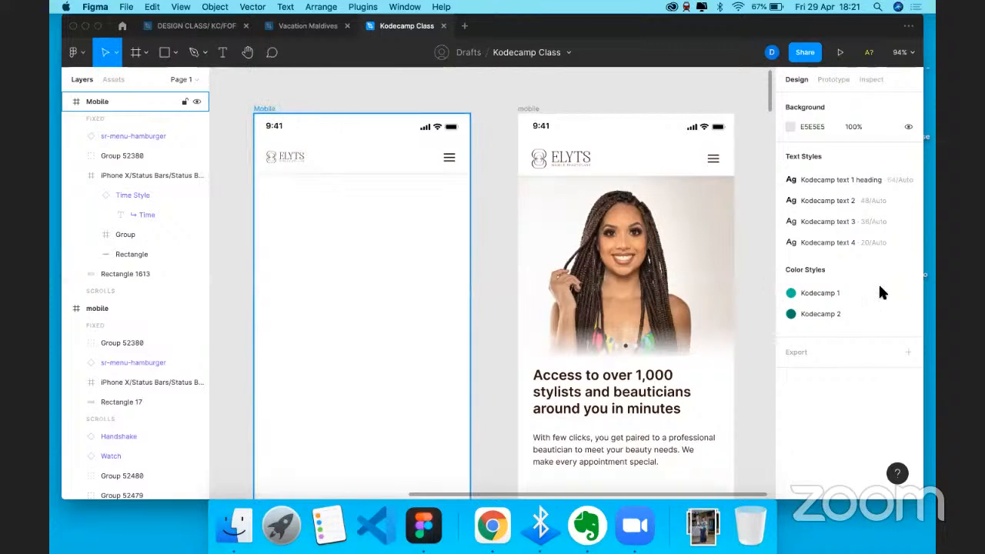
# - Align the hamburger icon a few pixels right against the column grid, then hide the grid
pyautogui.click(265, 109)
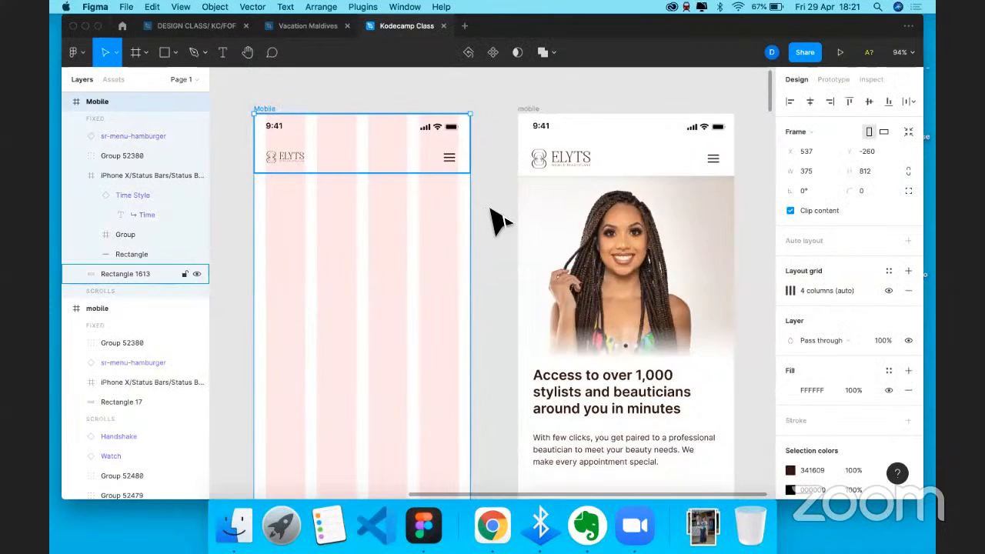
pyautogui.scroll(5, 351, 165)
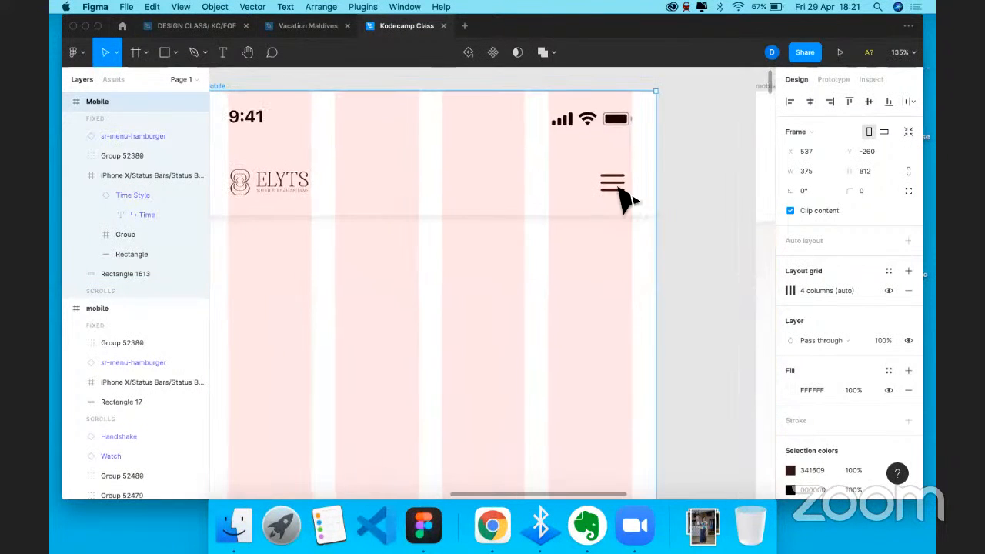
pyautogui.click(608, 197)
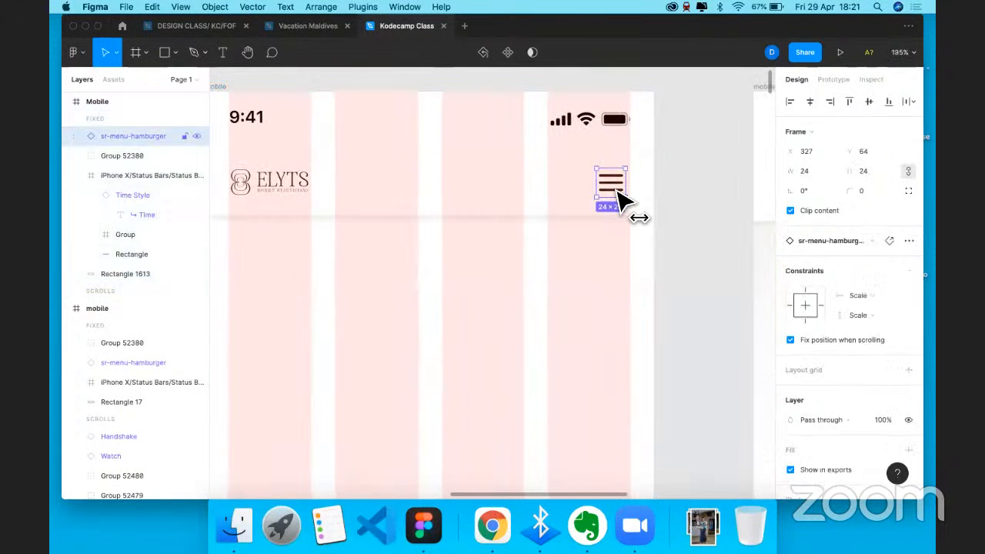
pyautogui.moveTo(616, 190); pyautogui.dragTo(620, 191)
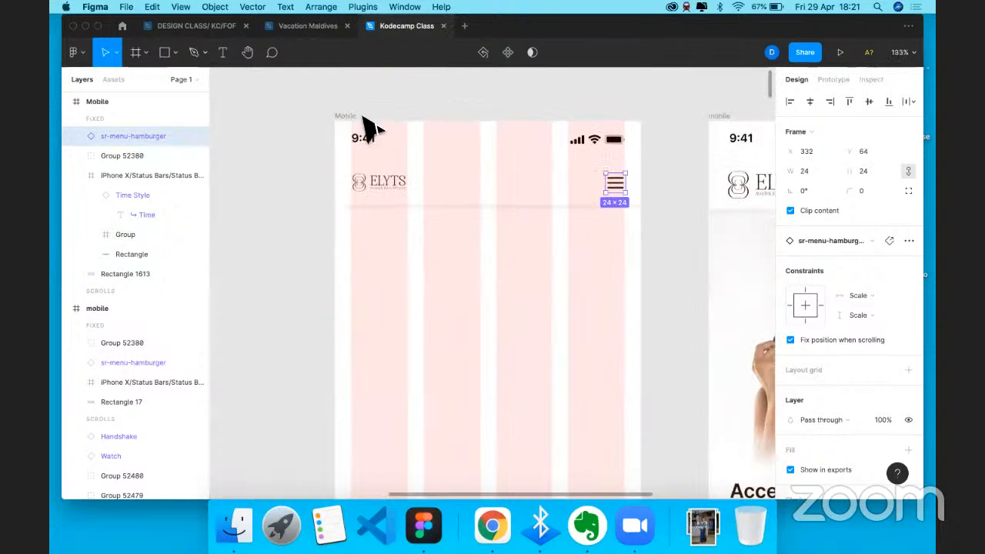
pyautogui.click(362, 117)
pyautogui.click(889, 291)
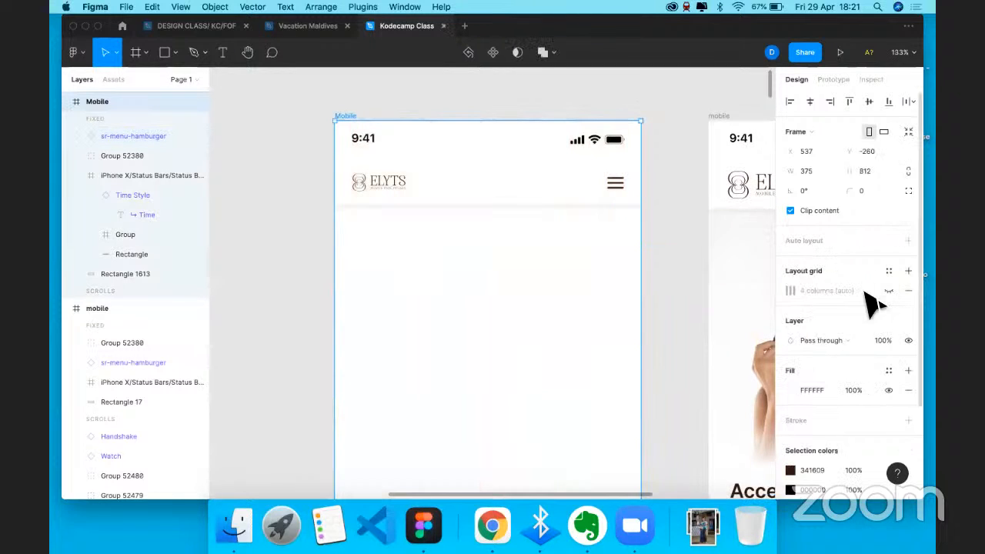
# - Open the image import picker (Cmd+Shift+K) showing the Downloads folder
pyautogui.hscroll(3, 715, 285)
pyautogui.scroll(-2, 447, 242)
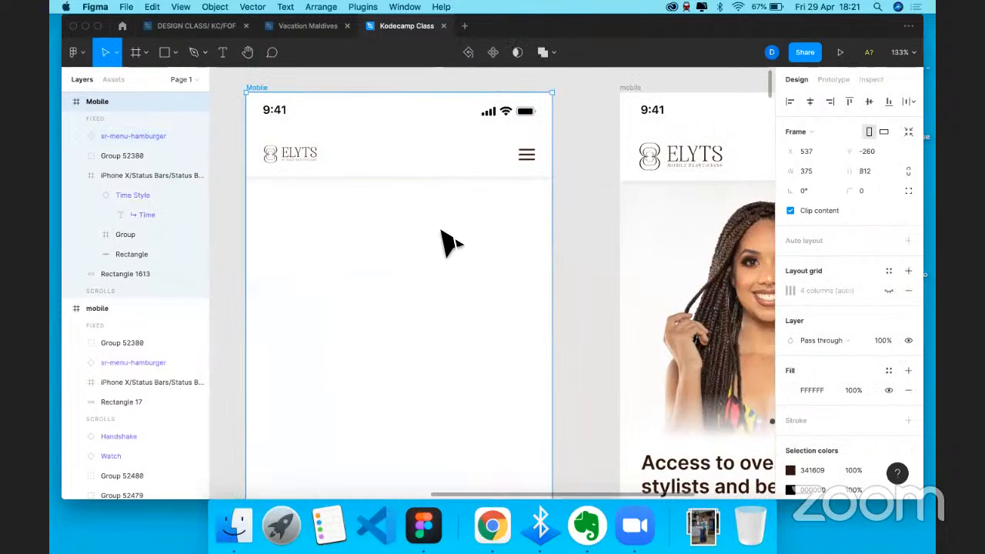
pyautogui.hscroll(2, 446, 243)
pyautogui.scroll(-1, 446, 242)
pyautogui.press('Escape')
pyautogui.hscroll(3, 447, 243)
pyautogui.scroll(-2, 447, 243)
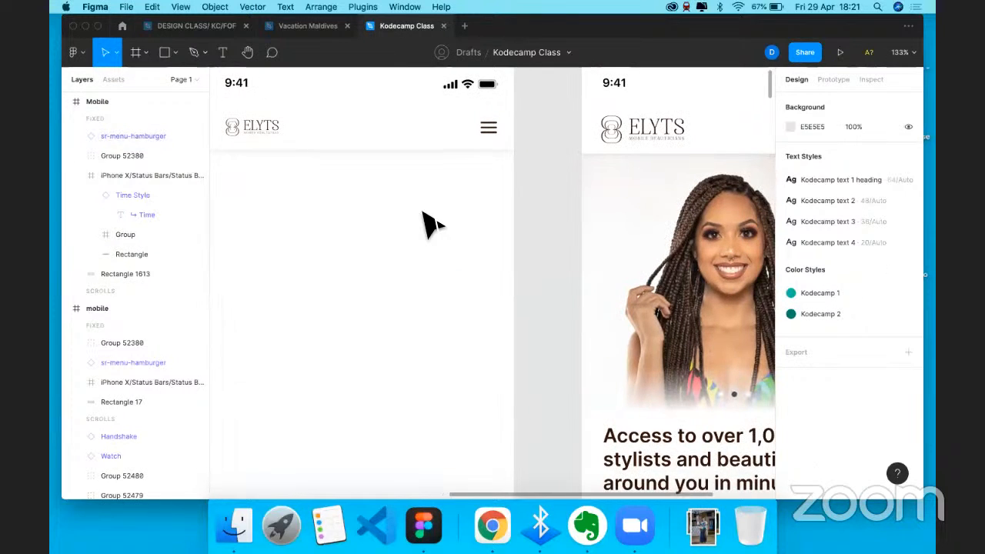
pyautogui.press('super+shift+k')
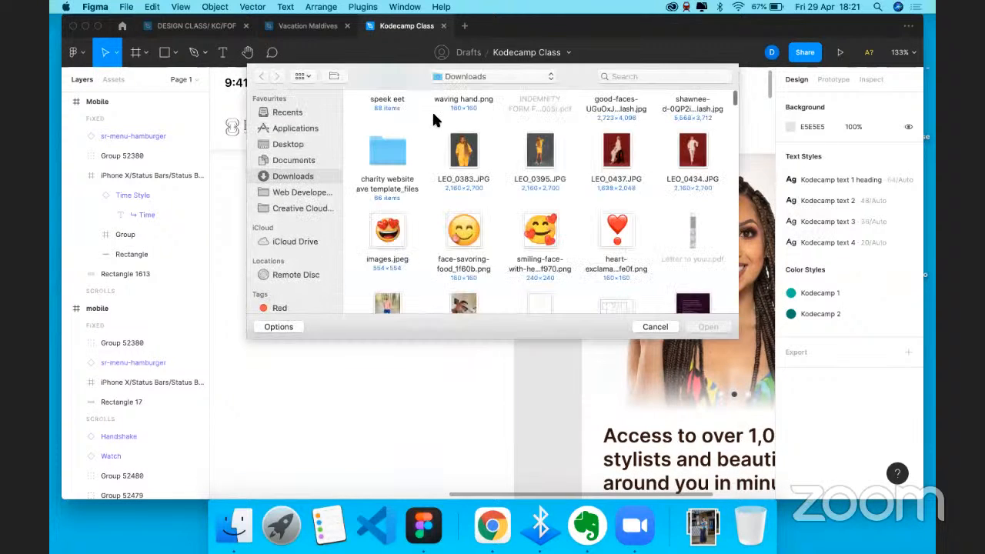
# - Choose the sandwich photo from the Downloads folder and load it for placing
pyautogui.scroll(-5, 433, 139)
pyautogui.scroll(-3, 466, 255)
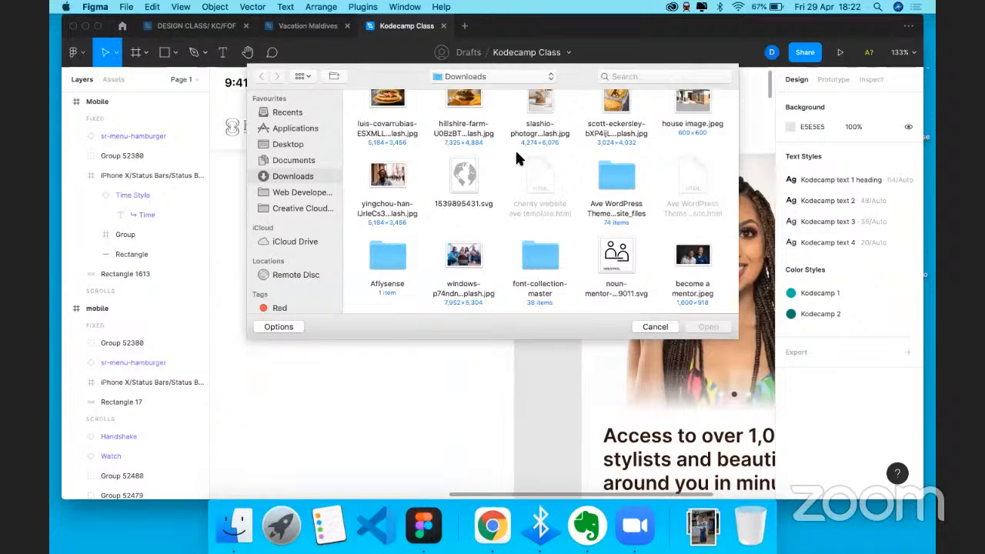
pyautogui.press('Escape')
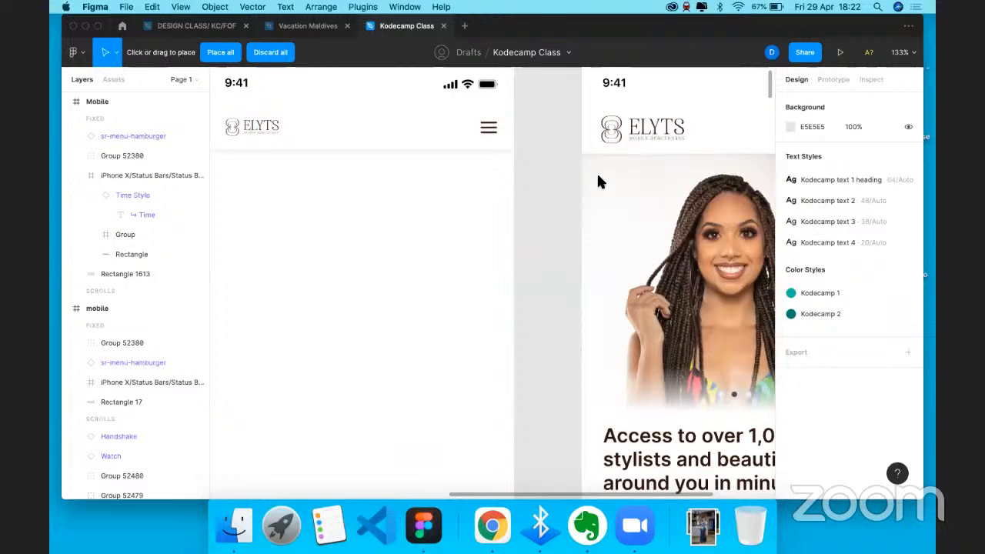
pyautogui.scroll(-5, 599, 177)
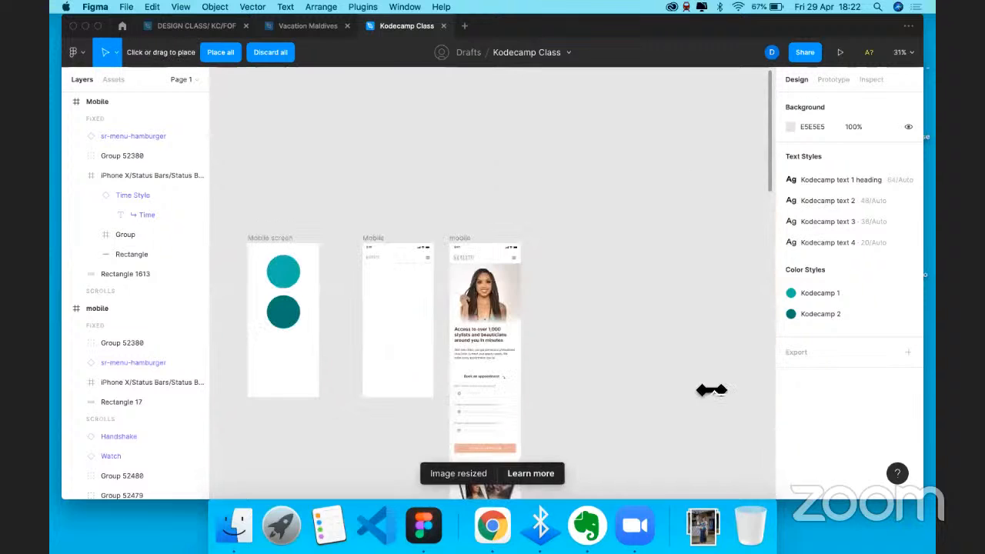
# - Place the sandwich image in the Mobile frame and shrink it to 446×297
pyautogui.click(711, 391)
pyautogui.scroll(-3, 496, 248)
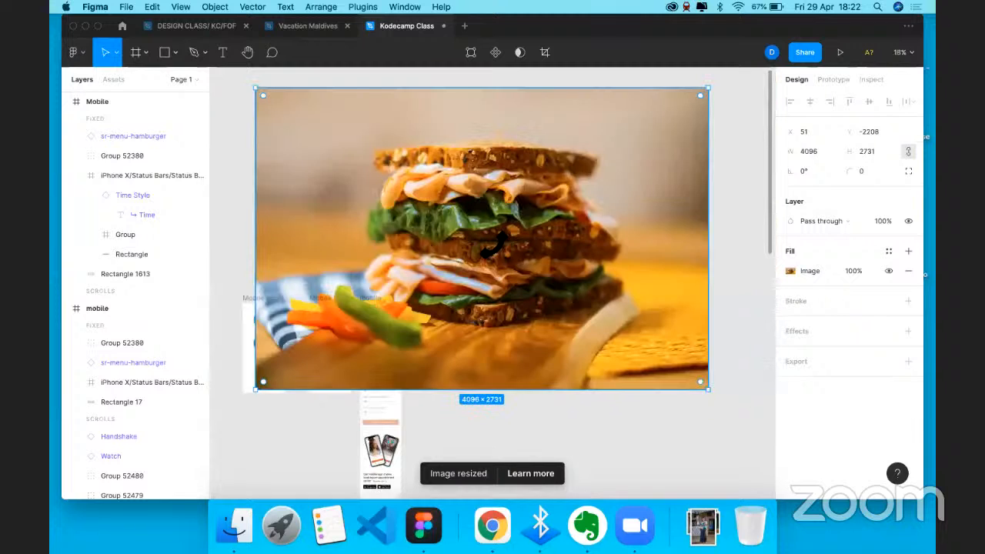
pyautogui.moveTo(709, 390); pyautogui.dragTo(338, 346)
pyautogui.scroll(10, 338, 347)
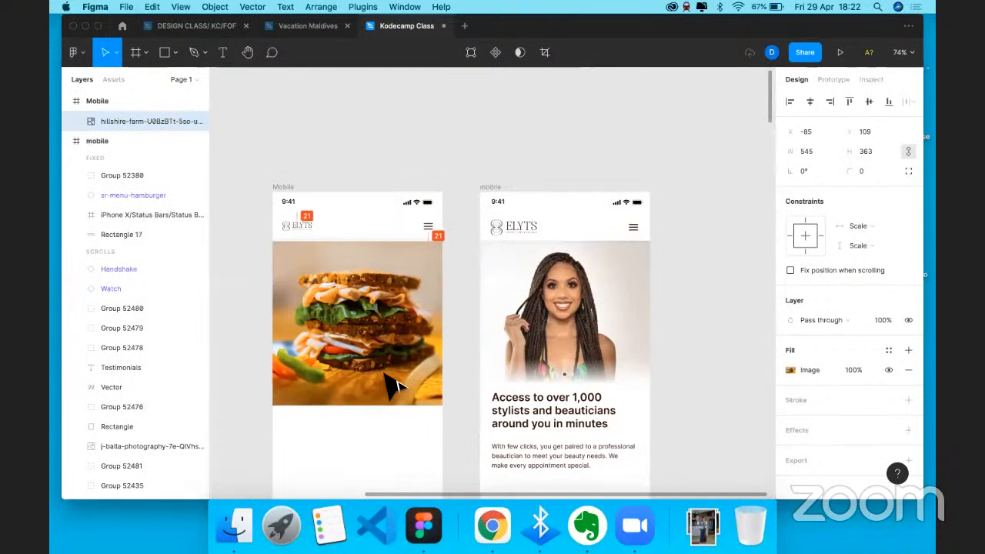
pyautogui.moveTo(422, 374); pyautogui.dragTo(391, 339)
pyautogui.scroll(-2, 362, 383)
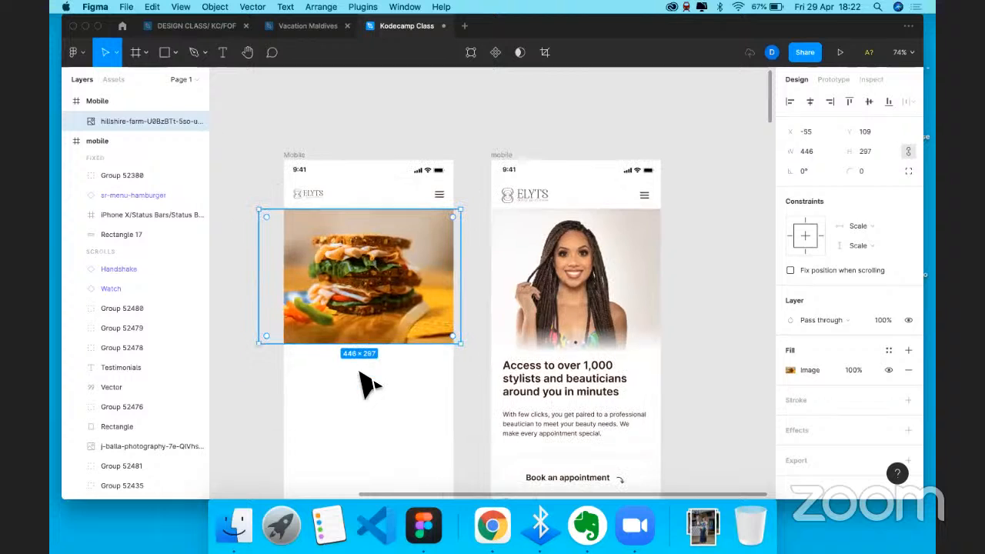
pyautogui.scroll(-1, 360, 372)
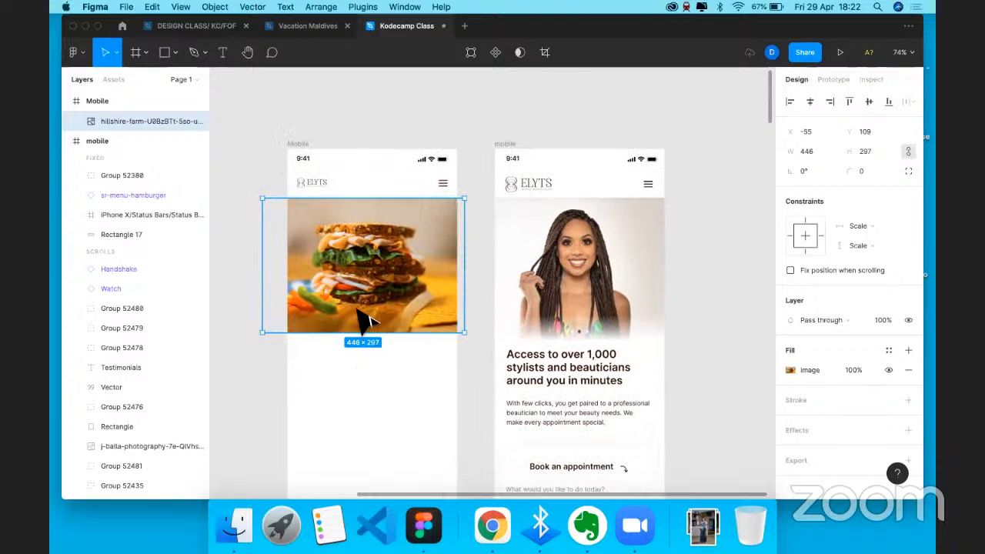
pyautogui.scroll(-4, 355, 319)
# - Deselect the image and start a text layer just below it
pyautogui.click(353, 326)
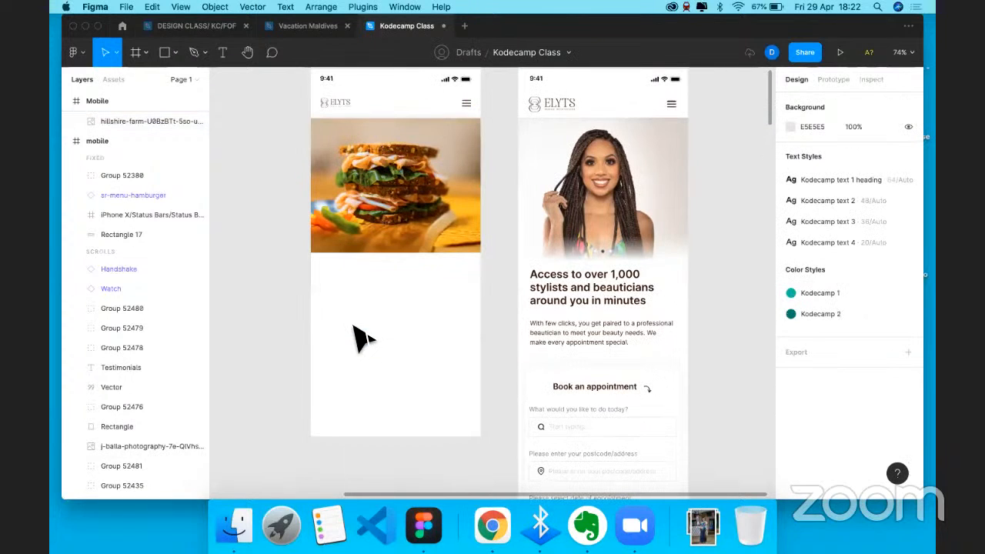
pyautogui.press('t')
pyautogui.click(348, 302)
pyautogui.scroll(5, 352, 322)
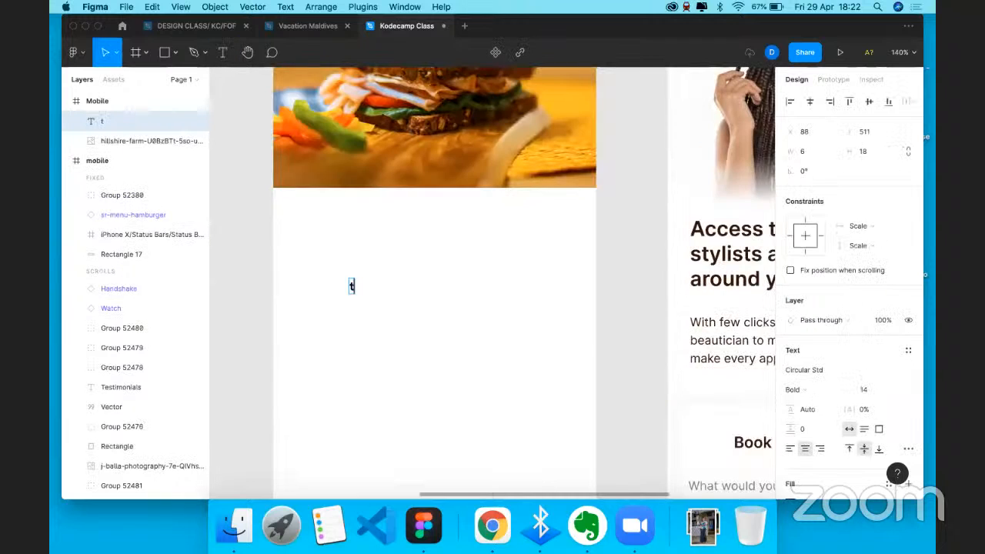
# - Type the credits on three lines: pexels, freepik, unsplash
pyautogui.write('pexels')
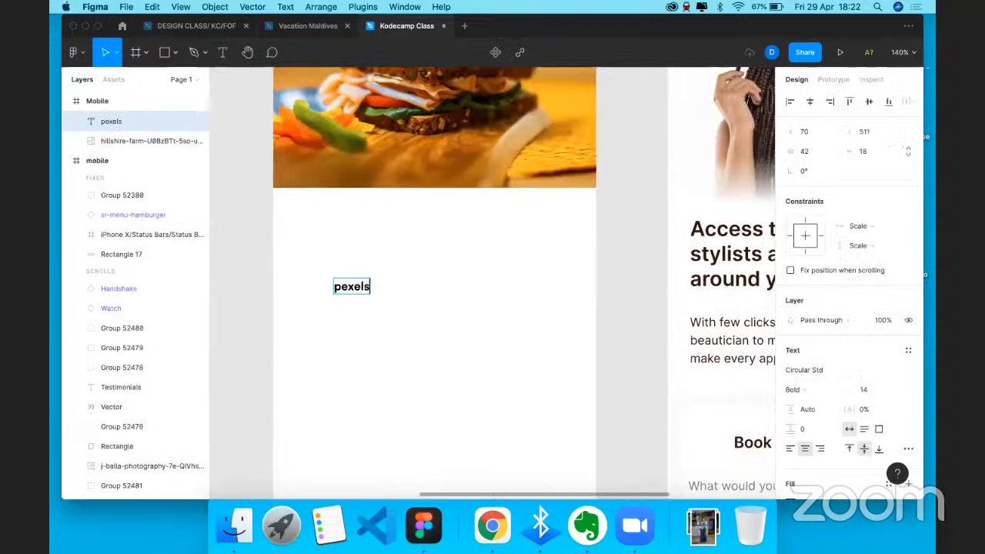
pyautogui.press('Escape')
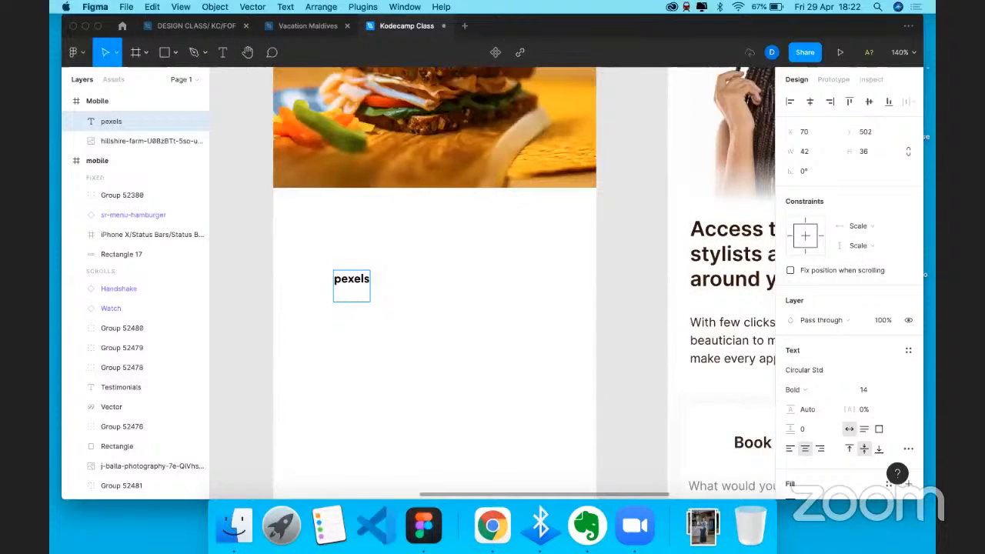
pyautogui.write('freepik')
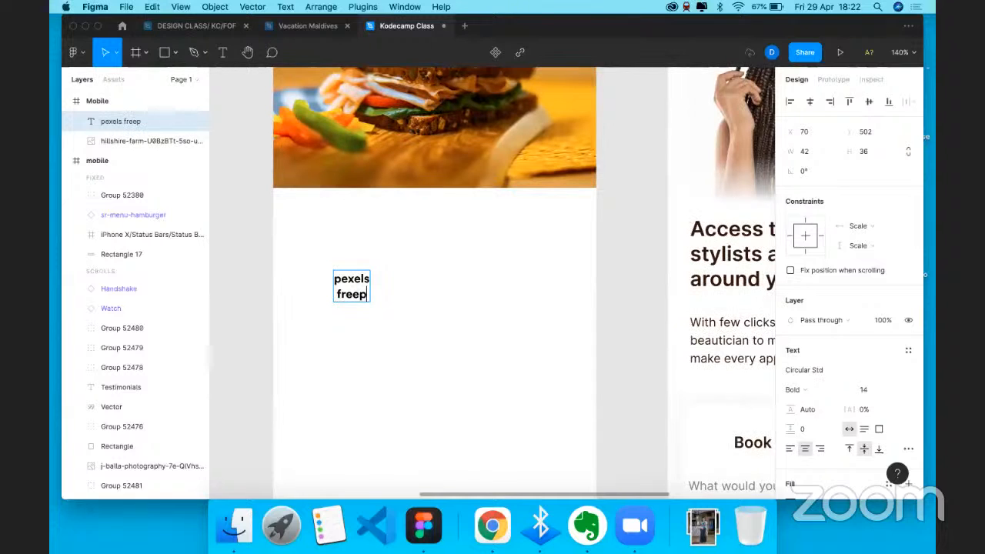
pyautogui.press('Return')
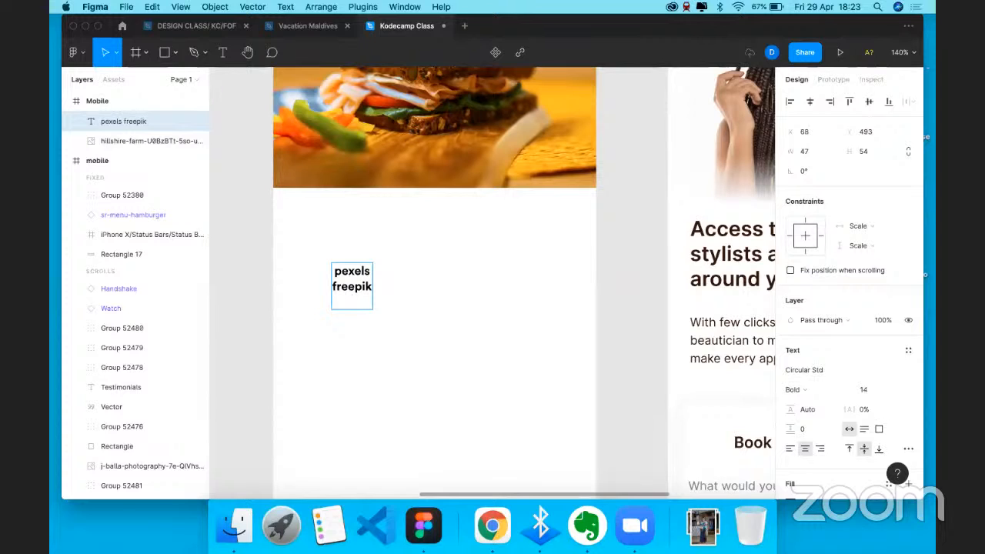
pyautogui.write('unspla')
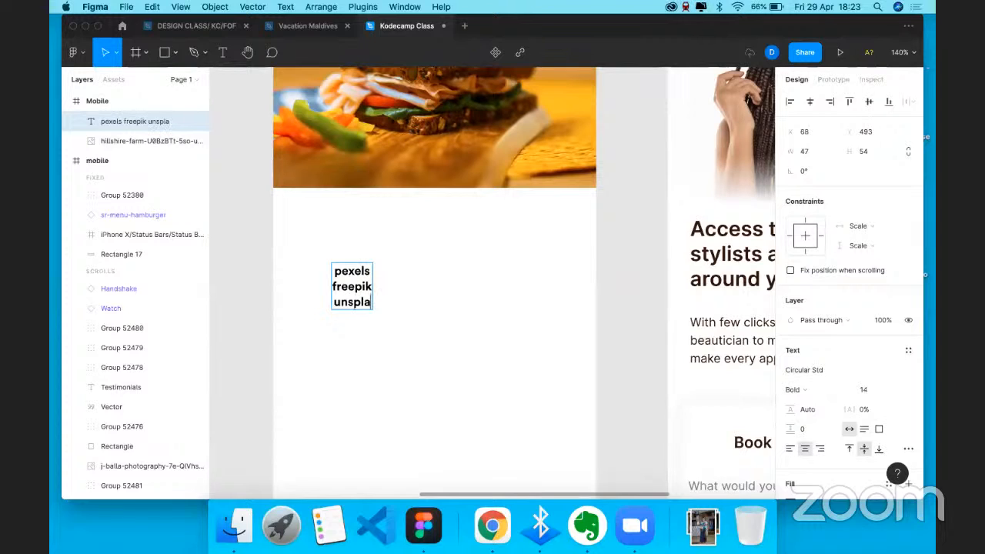
pyautogui.write('sh')
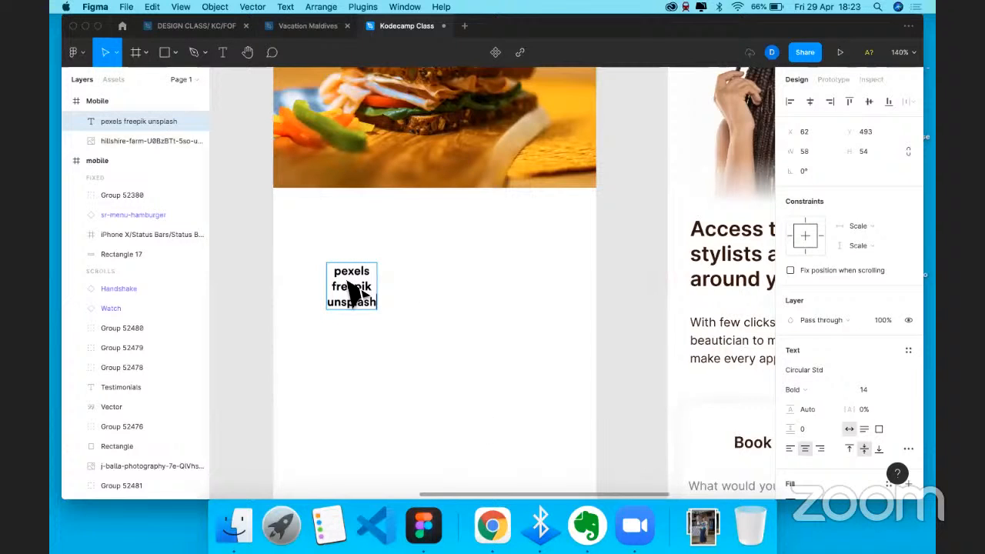
# - Move the credits text right toward the frame's centre
pyautogui.moveTo(352, 289); pyautogui.dragTo(451, 324)
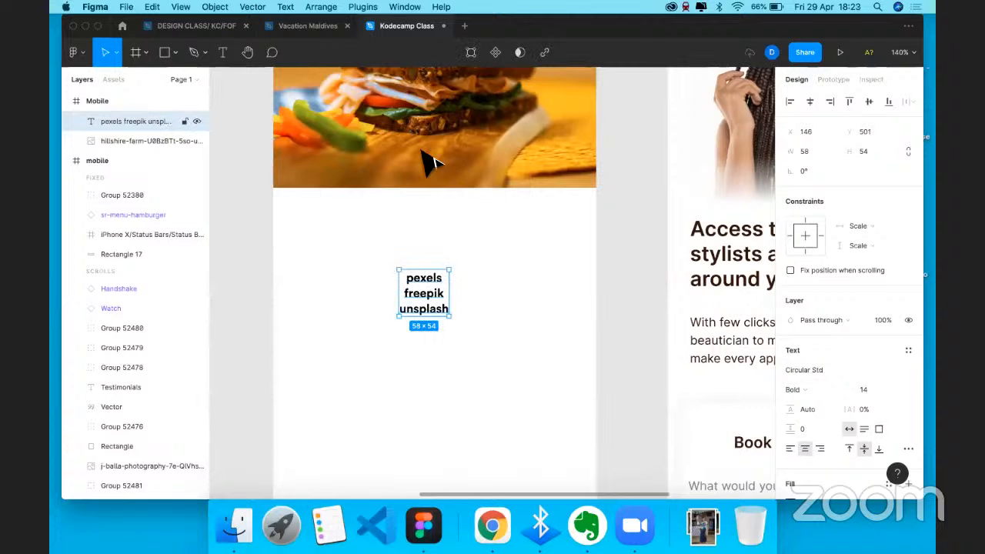
pyautogui.scroll(2, 437, 225)
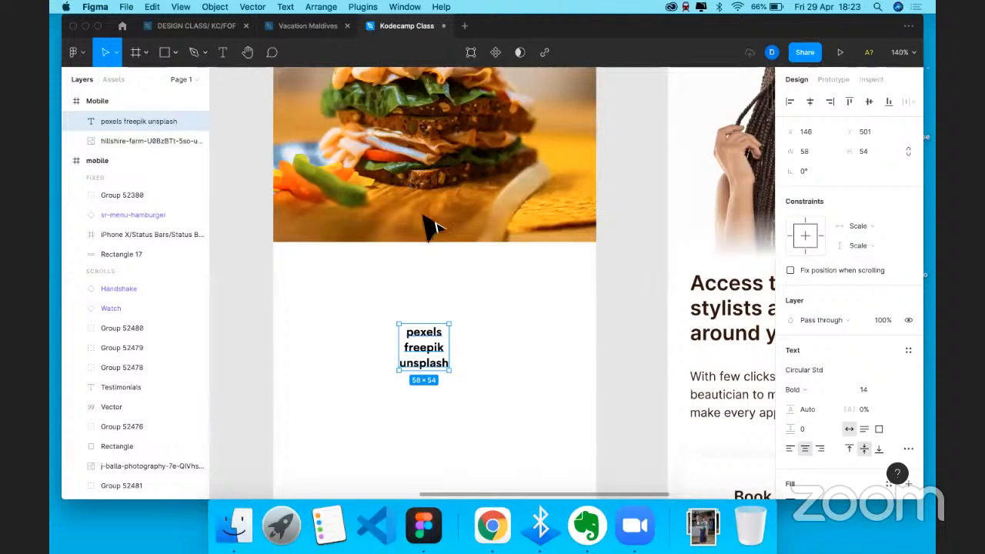
pyautogui.scroll(5, 434, 224)
pyautogui.scroll(-2, 456, 266)
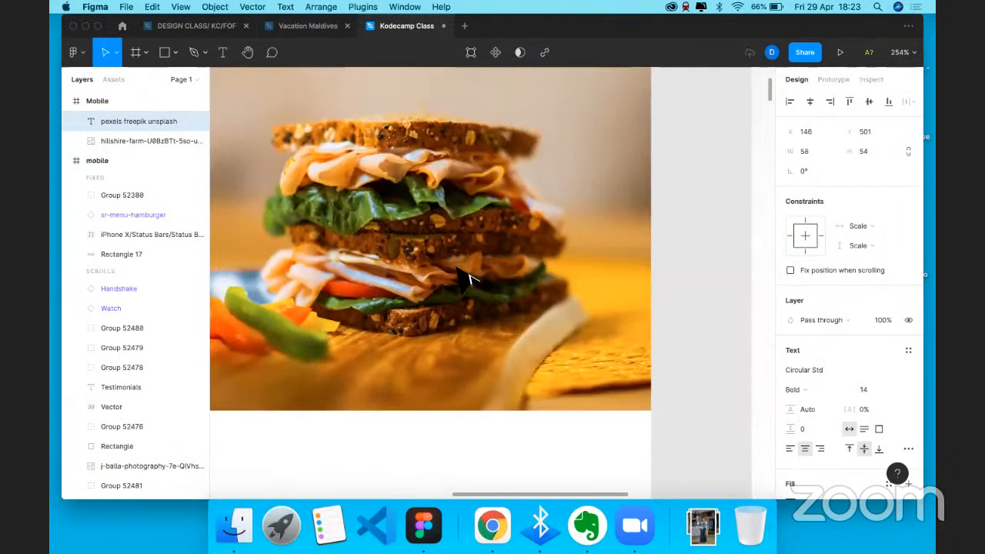
# - Delete the credits text and resize the sandwich image to 485×323
pyautogui.press('Delete')
pyautogui.scroll(-5, 469, 280)
pyautogui.click(524, 277)
pyautogui.moveTo(537, 311); pyautogui.dragTo(544, 306)
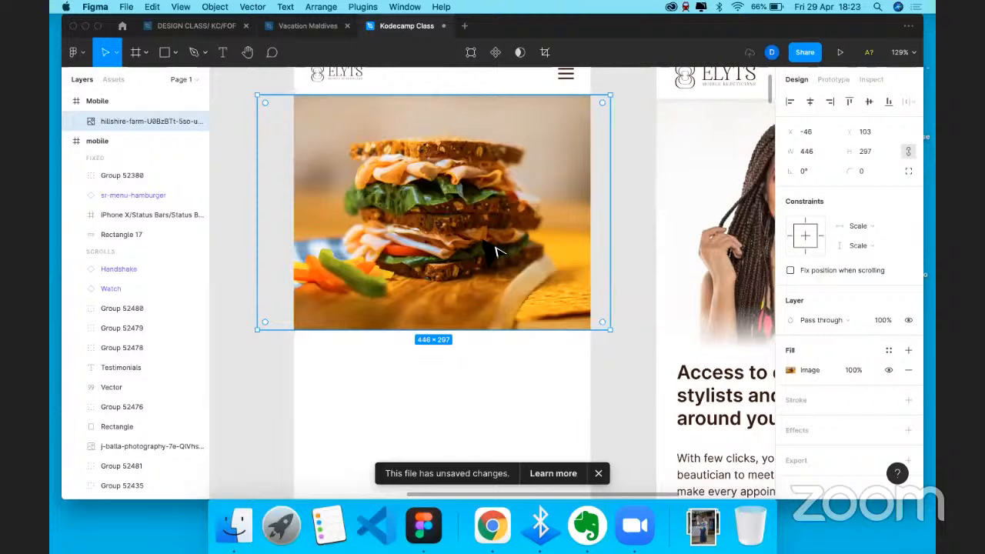
pyautogui.moveTo(611, 330); pyautogui.dragTo(600, 314)
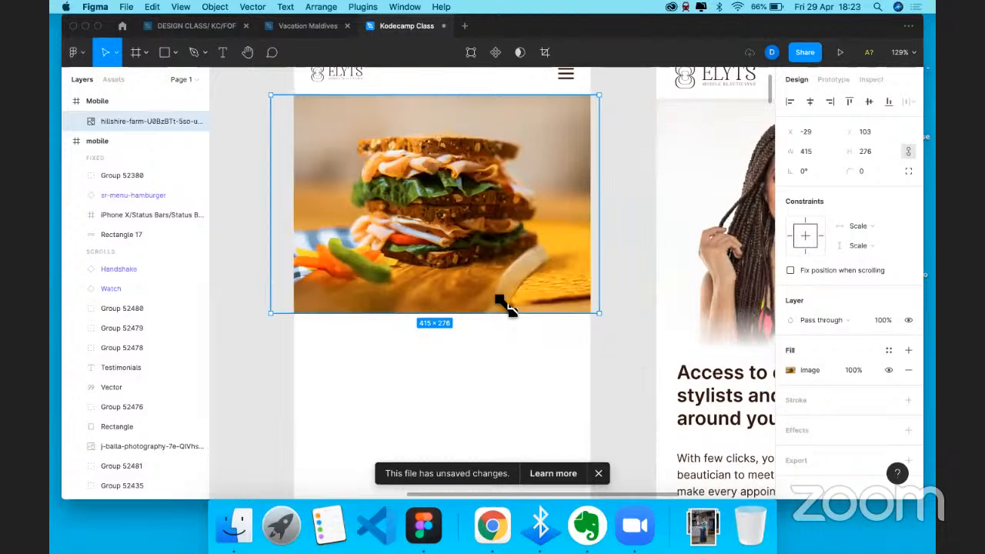
pyautogui.moveTo(504, 311); pyautogui.dragTo(504, 351)
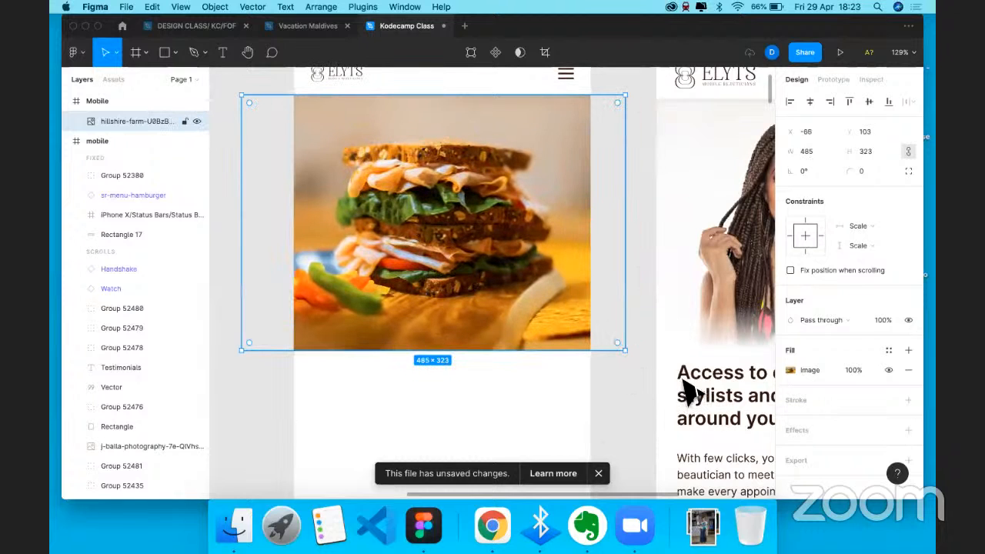
# - Deselect the image and undo the last two stray changes
pyautogui.press('Escape')
pyautogui.scroll(-1, 463, 316)
pyautogui.hscroll(1, 463, 316)
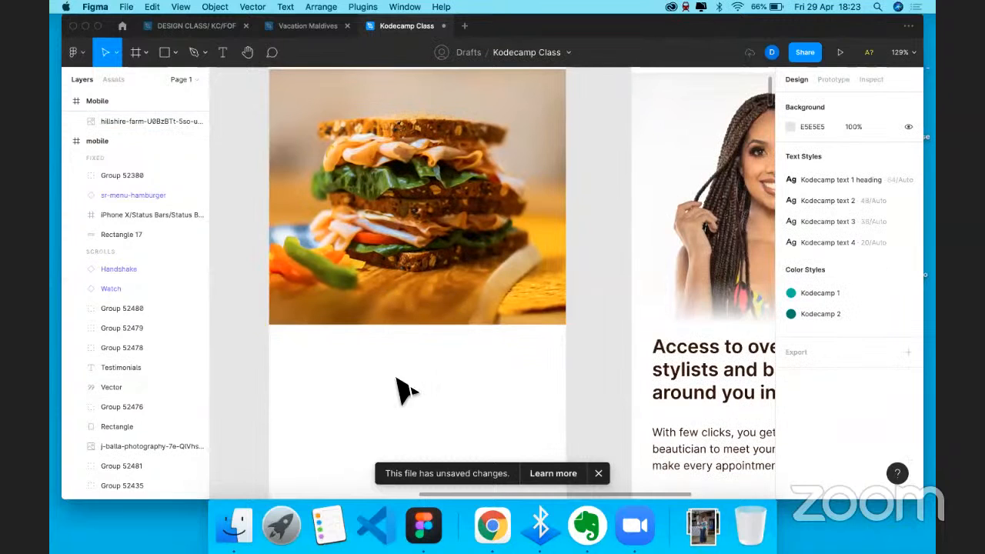
pyautogui.press('super+z')
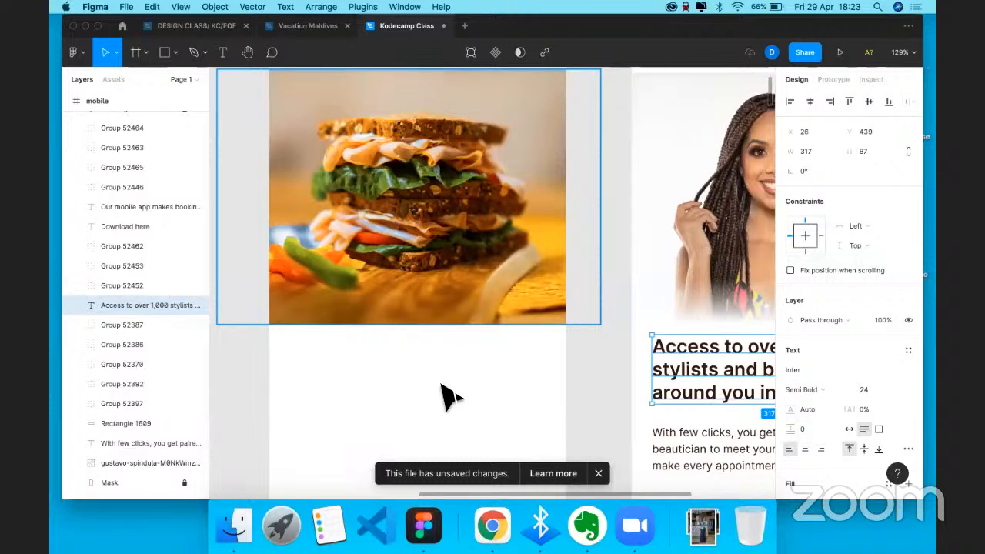
pyautogui.press('super+z')
pyautogui.press('super+z')
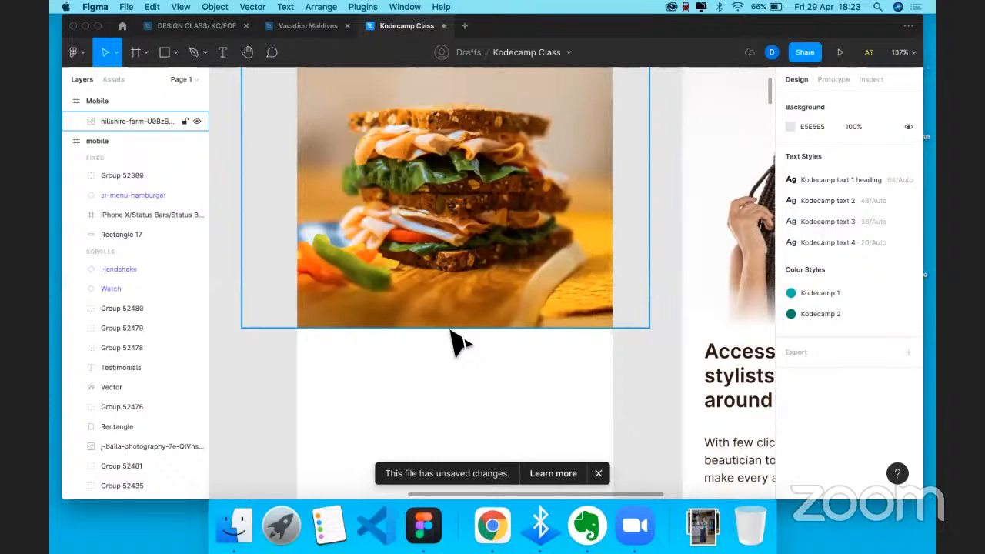
# - Draw a rectangle over the image's bottom edge with a linear gradient fill
pyautogui.press('r')
pyautogui.moveTo(459, 334); pyautogui.dragTo(297, 276)
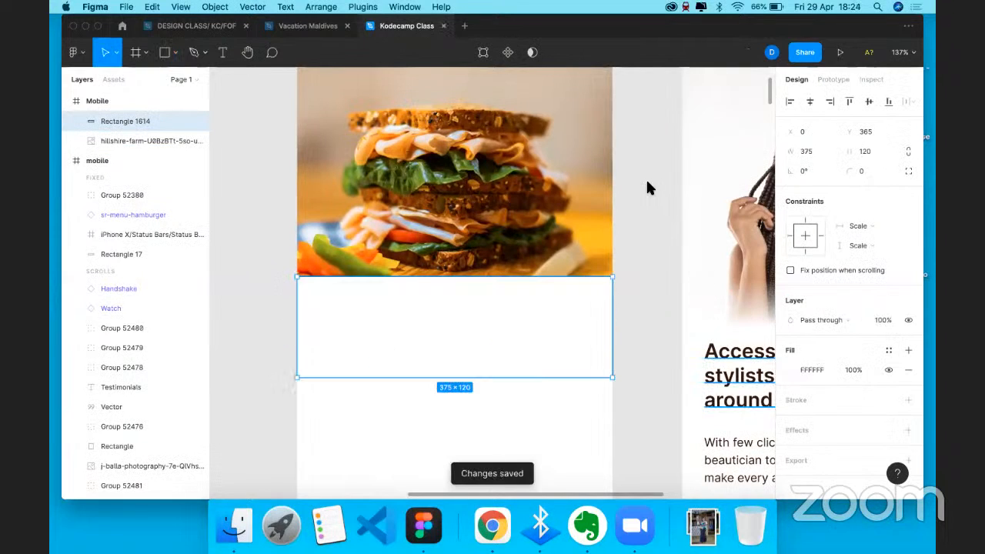
pyautogui.click(790, 369)
pyautogui.click(651, 177)
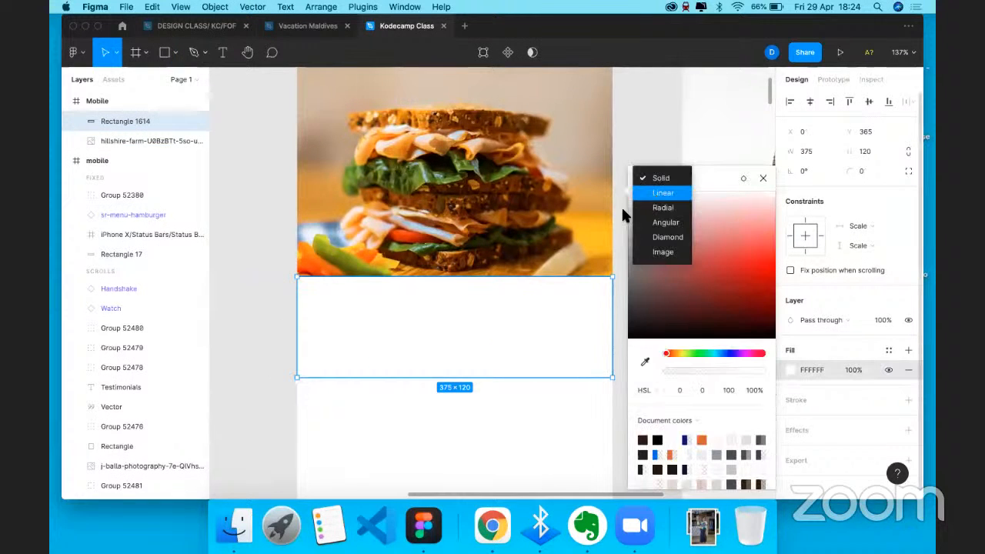
pyautogui.click(660, 192)
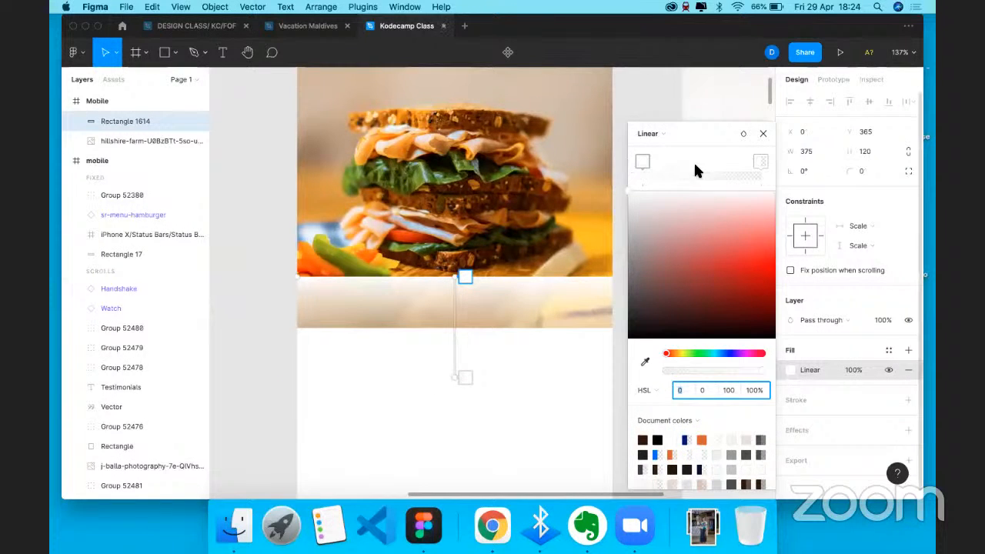
pyautogui.click(667, 162)
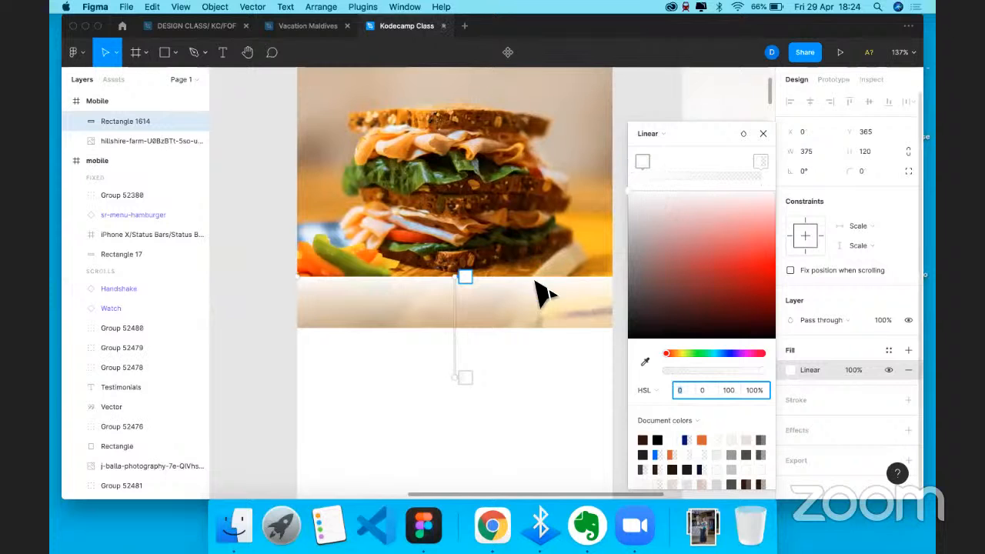
pyautogui.click(764, 133)
pyautogui.moveTo(530, 297); pyautogui.dragTo(538, 323)
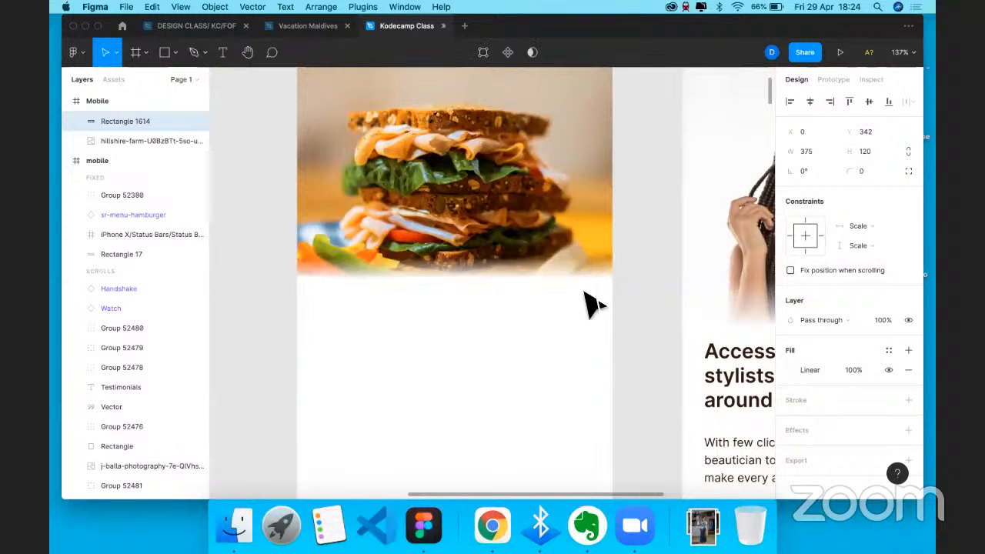
# - Set the gradient stops to white and transparent and adjust their positions for the fade
pyautogui.click(789, 370)
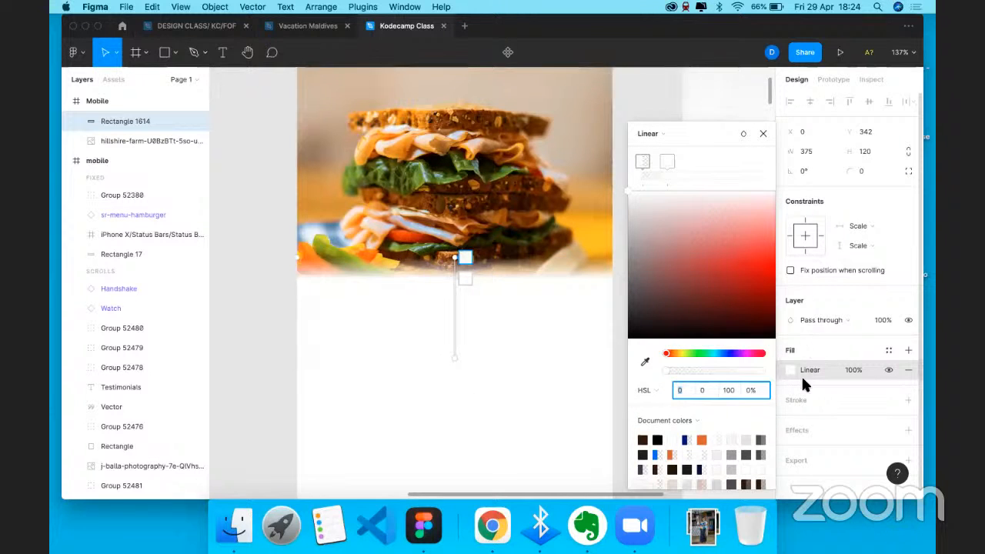
pyautogui.click(654, 133)
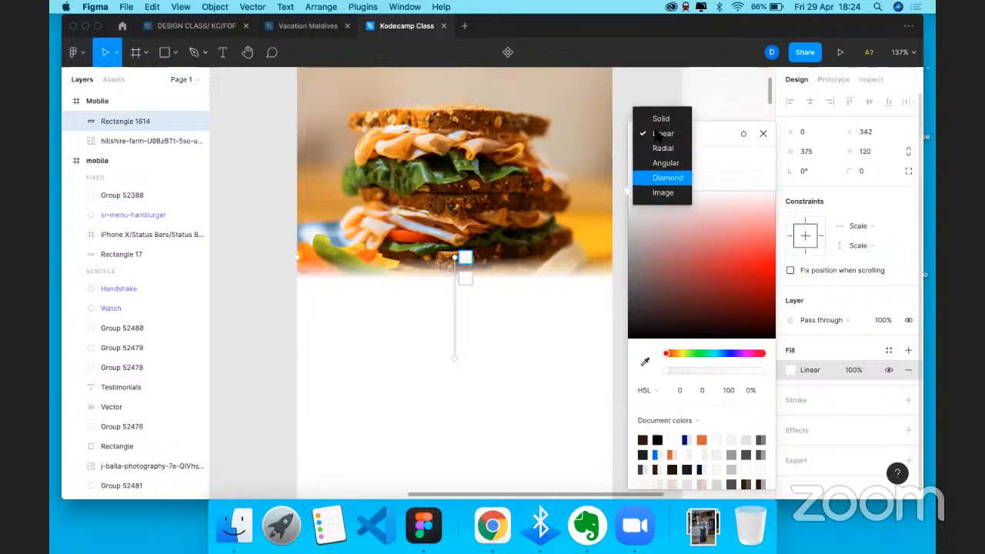
pyautogui.click(662, 134)
pyautogui.click(667, 161)
pyautogui.click(765, 262)
pyautogui.click(728, 291)
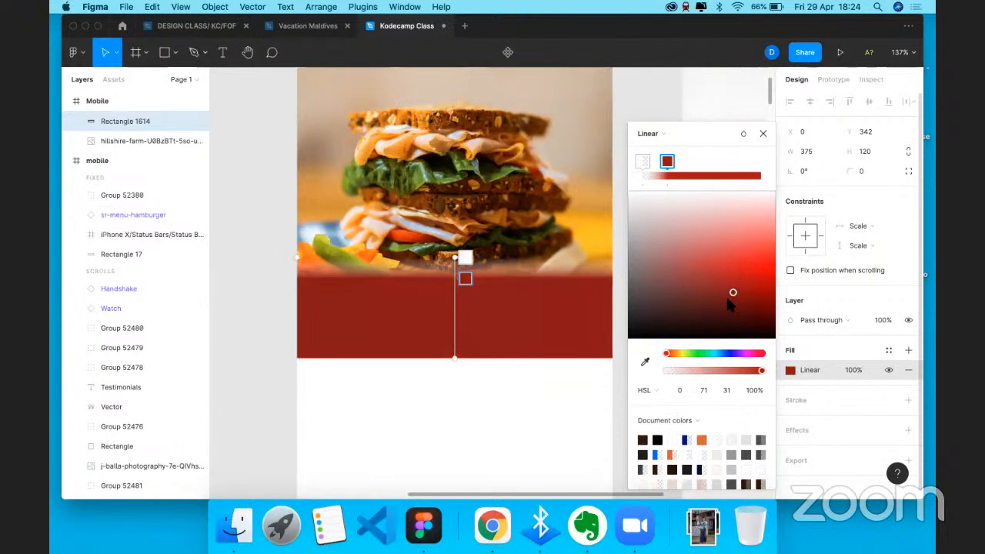
pyautogui.click(643, 160)
pyautogui.click(667, 163)
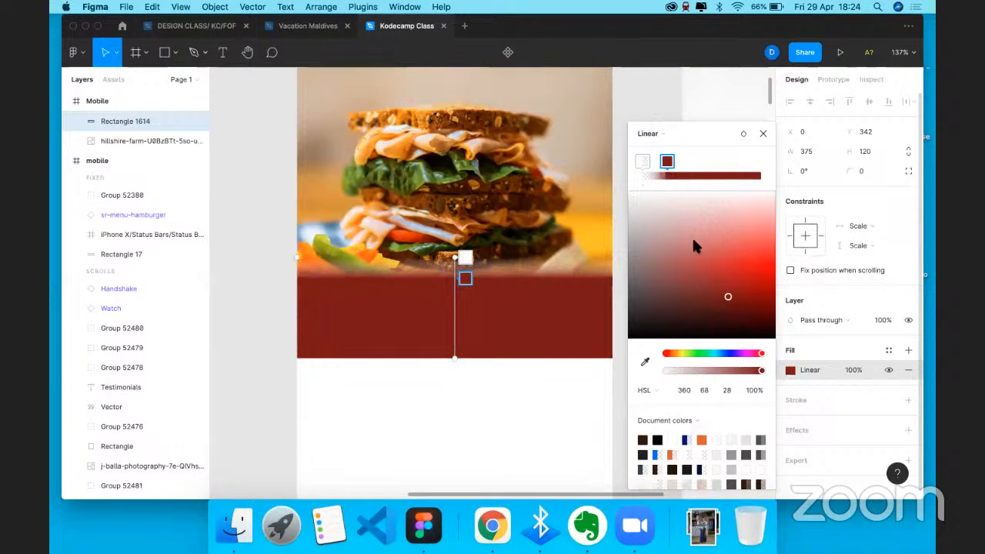
pyautogui.click(653, 192)
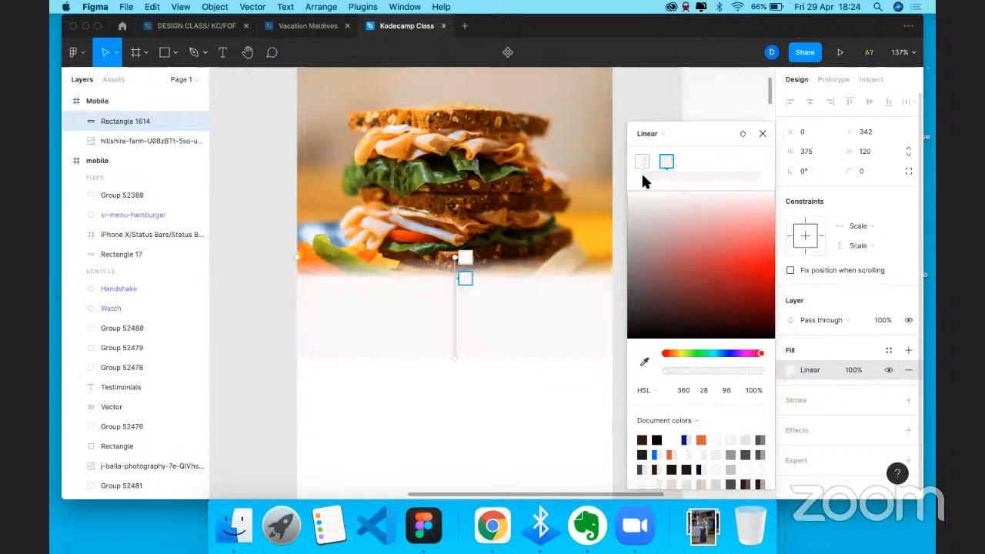
pyautogui.moveTo(666, 162)
pyautogui.mouseDown()
pyautogui.moveTo(693, 157)
pyautogui.moveTo(666, 162)
pyautogui.moveTo(677, 155)
pyautogui.mouseUp()
pyautogui.click(643, 162)
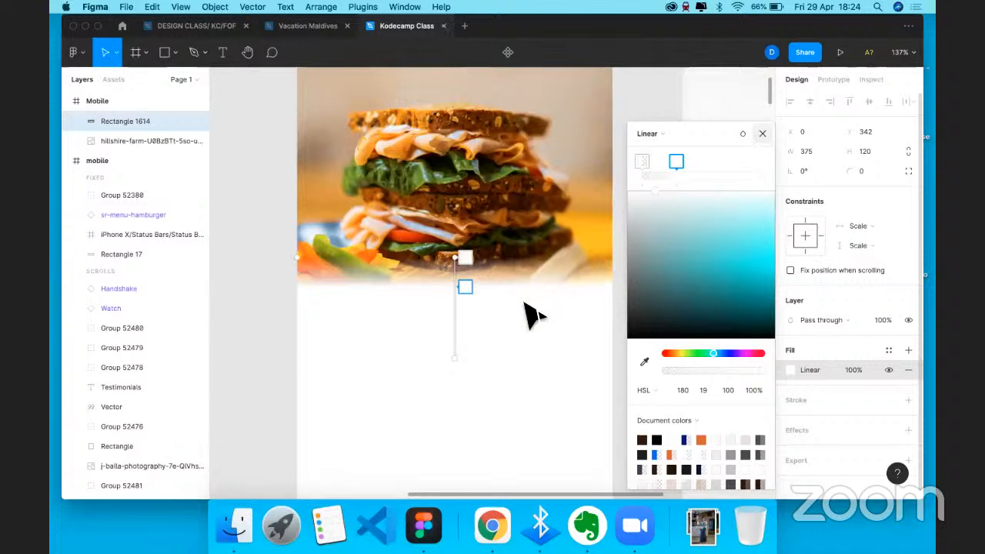
pyautogui.press('Escape')
# - Type 'Access to the best meals in town' below the image and shift it left
pyautogui.scroll(-3, 535, 315)
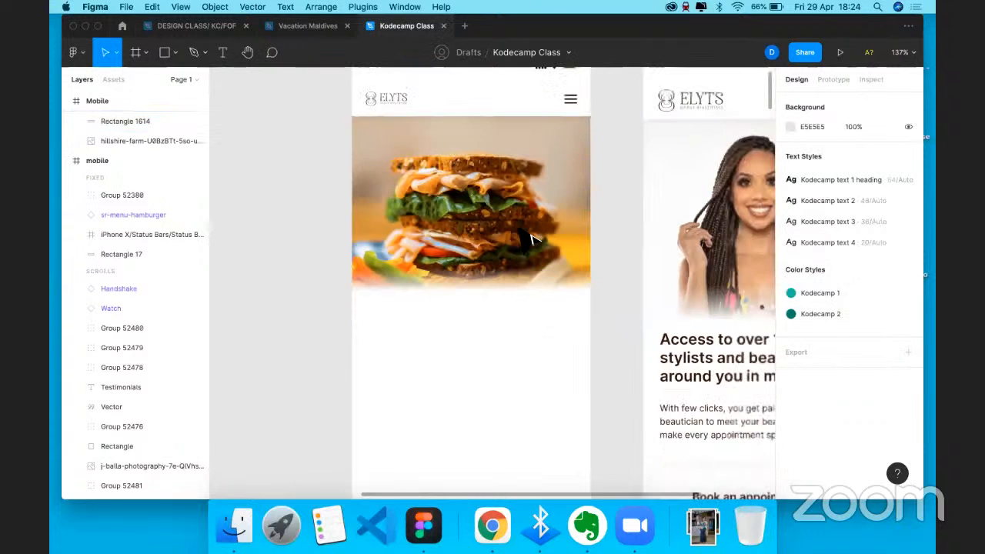
pyautogui.scroll(2, 627, 242)
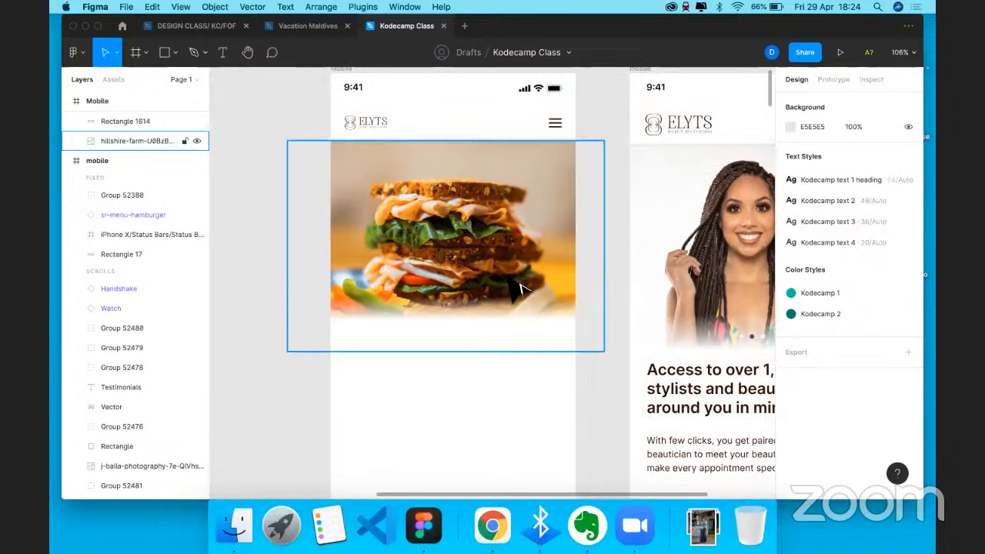
pyautogui.press('t')
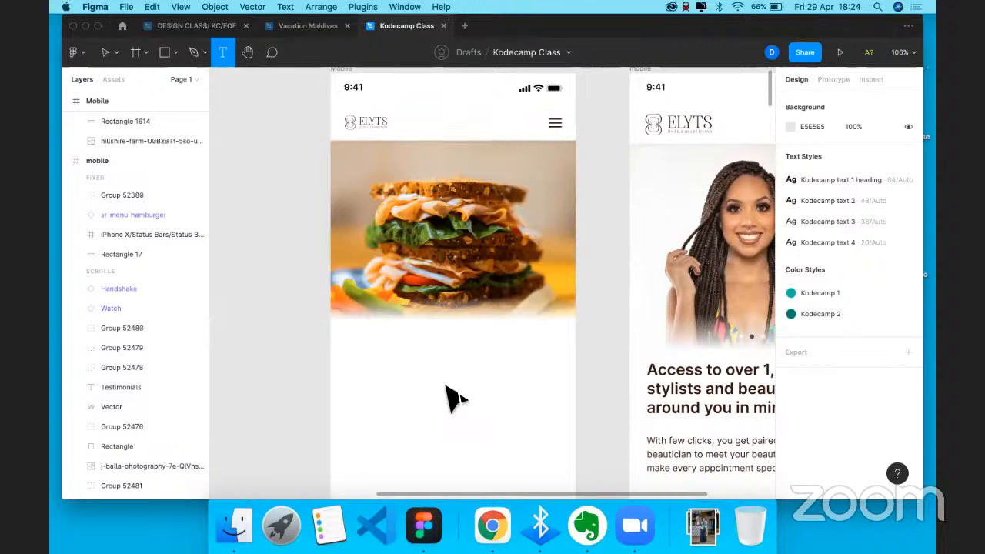
pyautogui.click(368, 323)
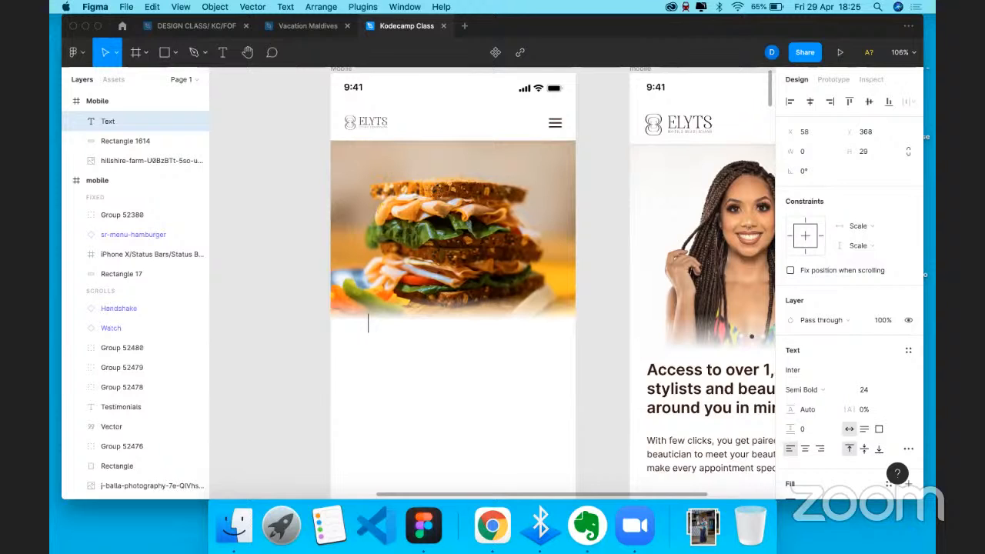
pyautogui.write('Access to')
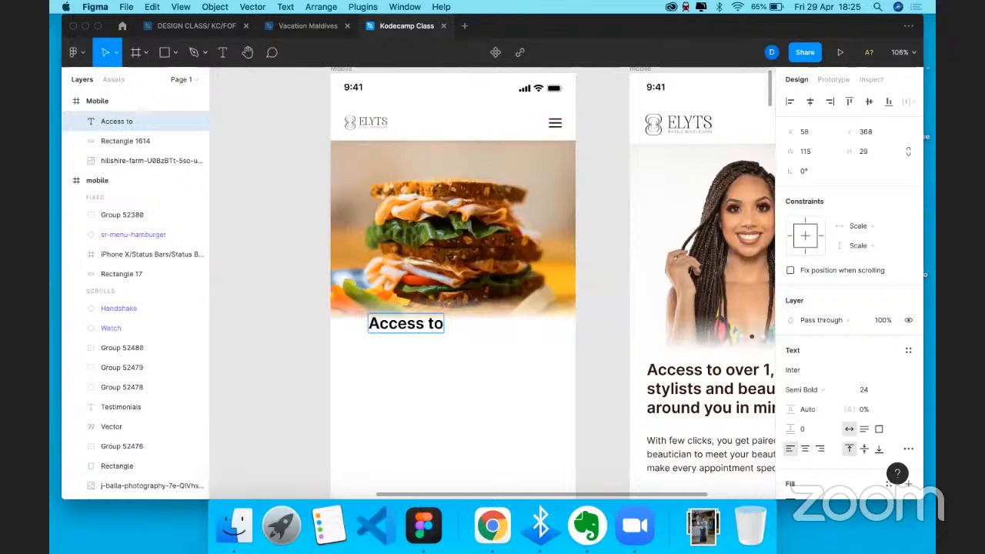
pyautogui.write(' the best ne')
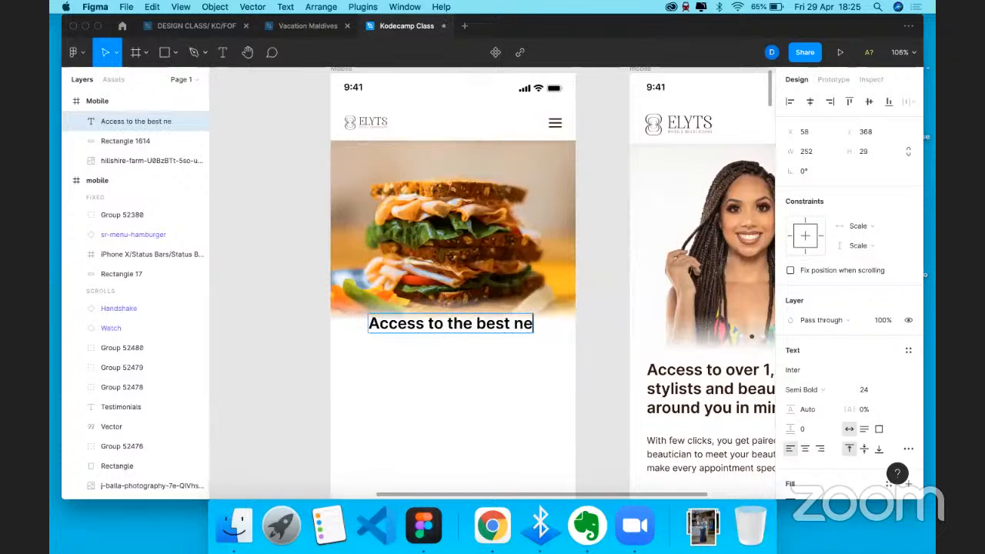
pyautogui.press('BackSpace')
pyautogui.press('BackSpace')
pyautogui.write('meals ')
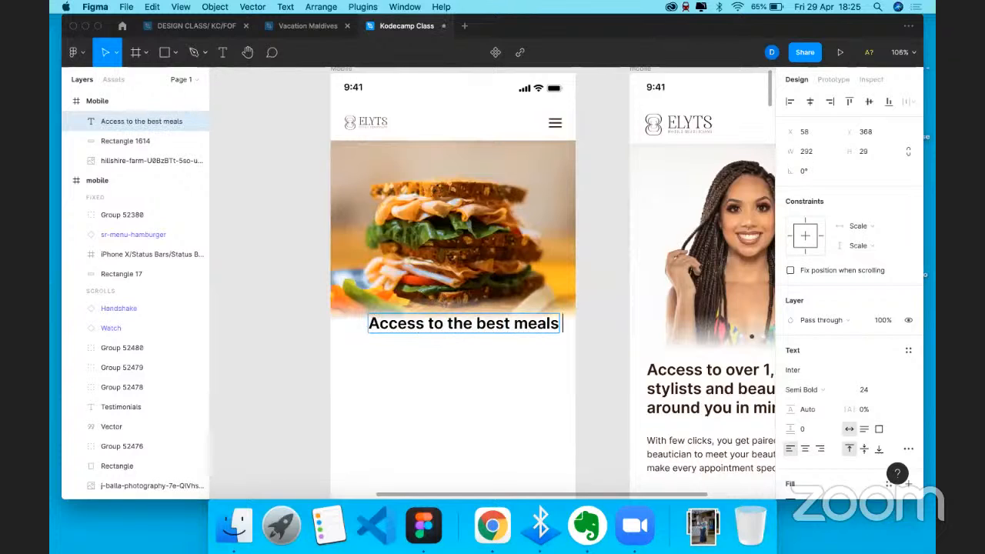
pyautogui.write('in tow')
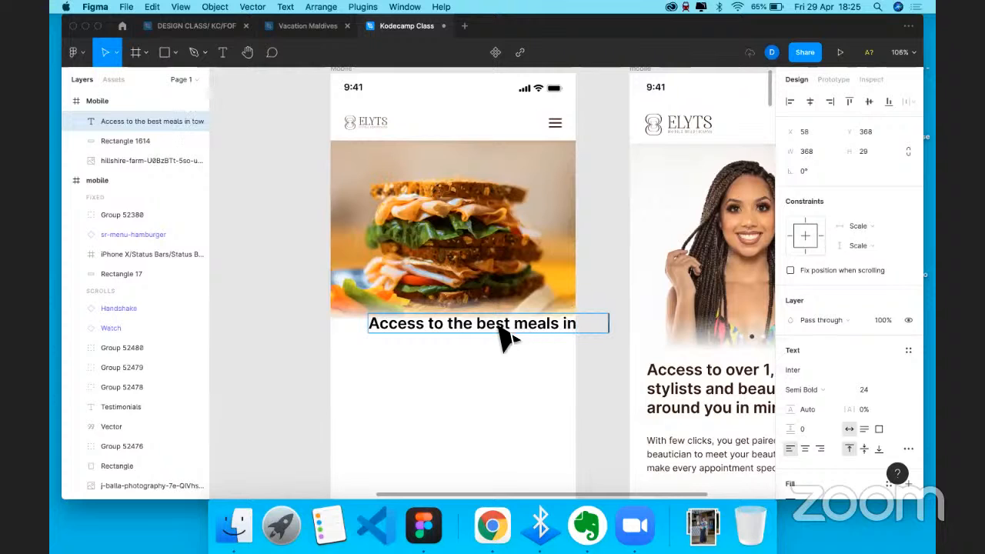
pyautogui.write('n')
pyautogui.press('Escape')
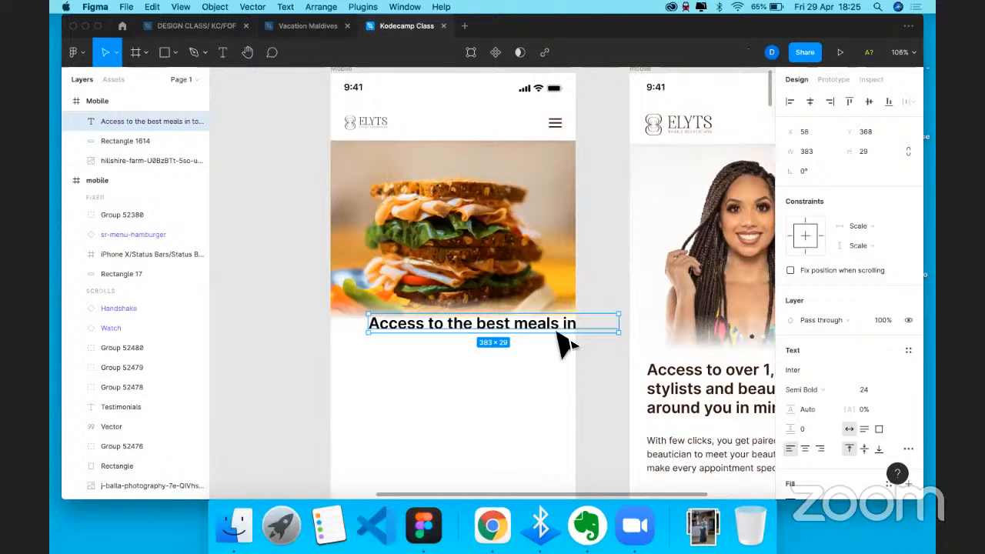
pyautogui.moveTo(554, 334); pyautogui.dragTo(517, 339)
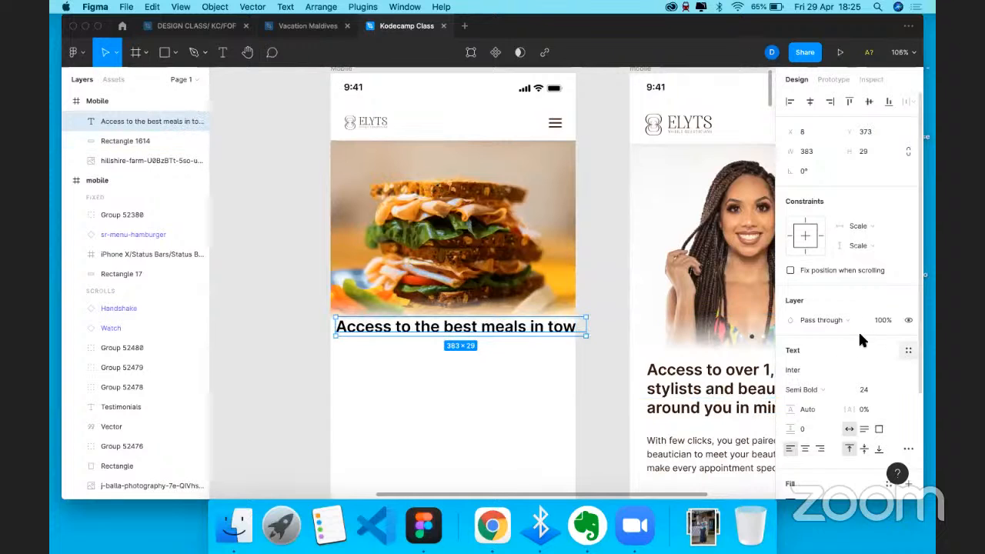
# - Apply the Kodecamp text 4 style to the heading and centre it at X 44
pyautogui.click(908, 350)
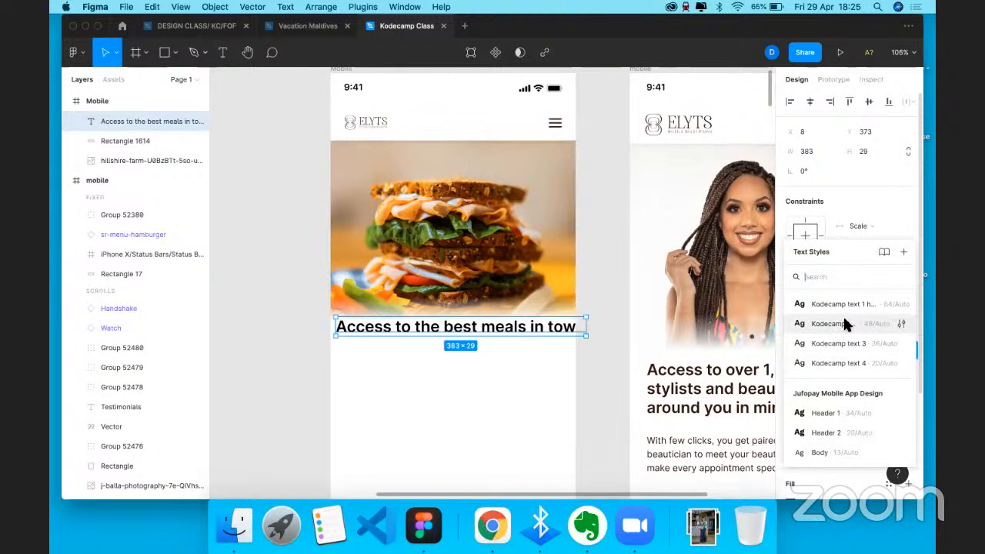
pyautogui.click(835, 343)
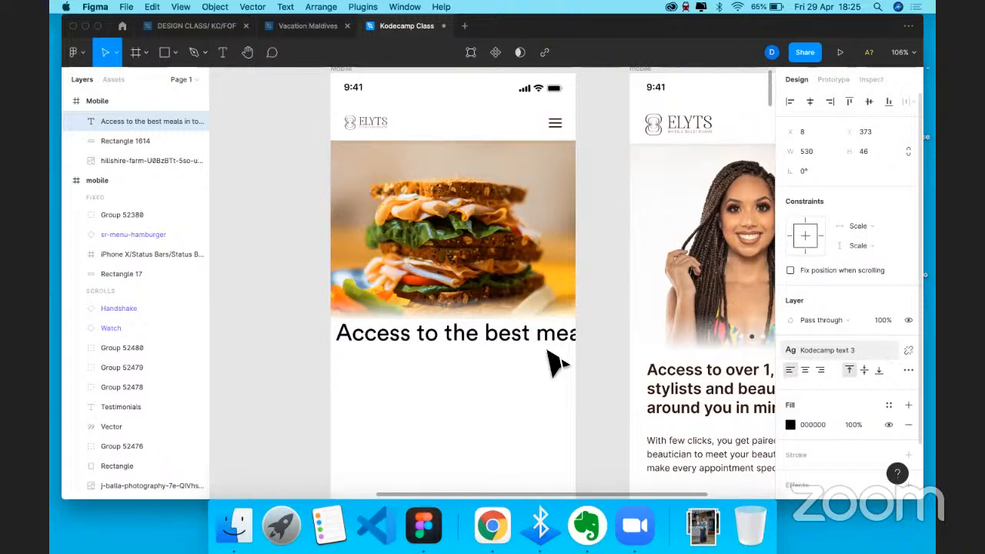
pyautogui.press('Escape')
pyautogui.click(514, 341)
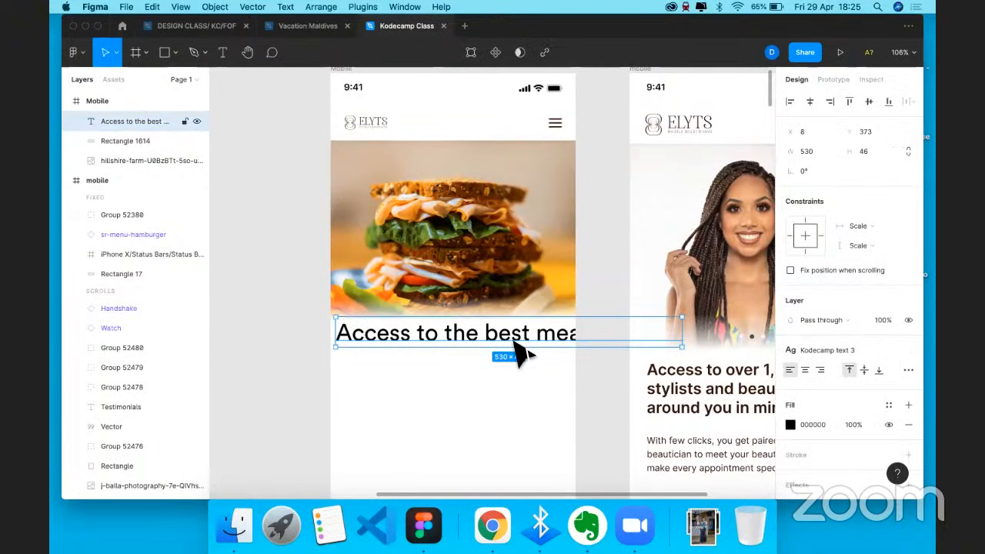
pyautogui.click(518, 364)
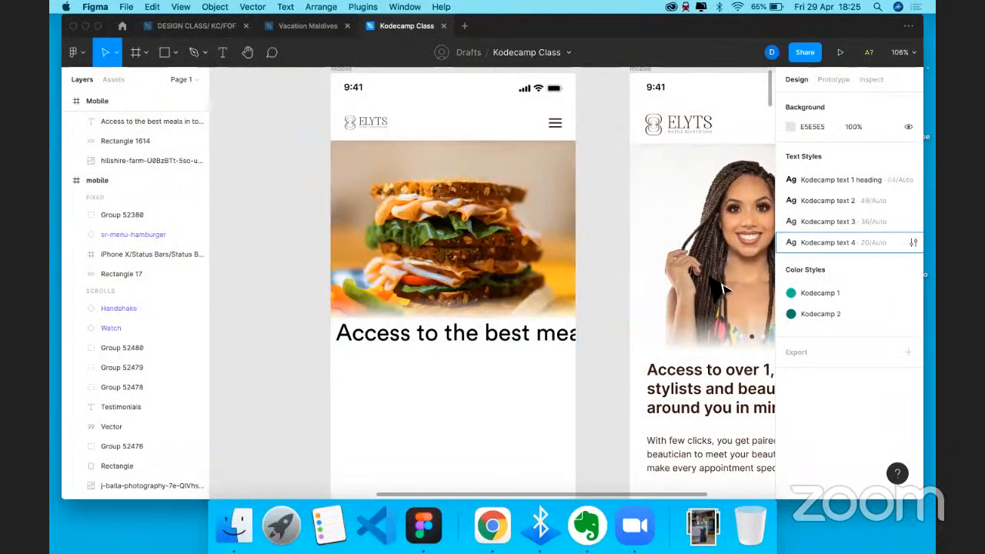
pyautogui.click(826, 240)
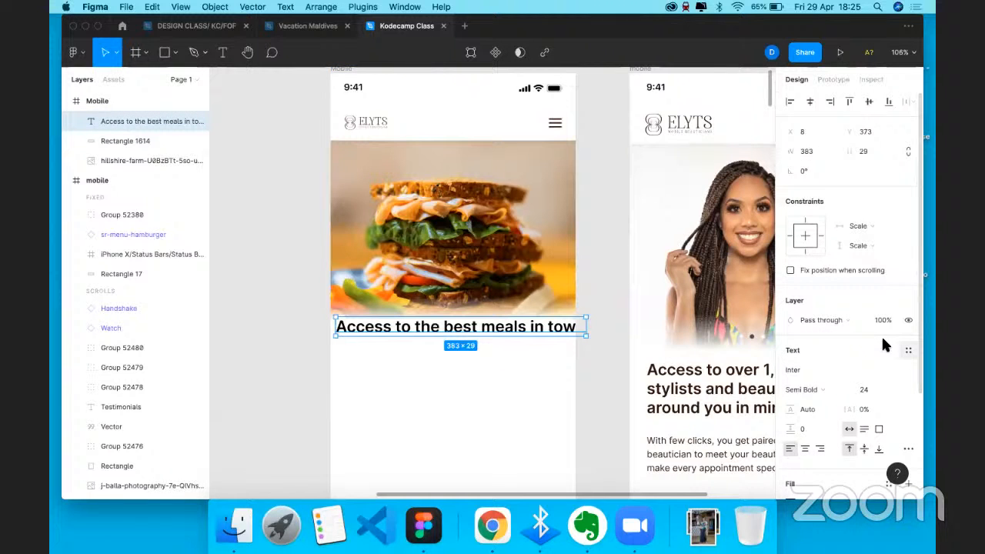
pyautogui.moveTo(481, 328); pyautogui.dragTo(505, 324)
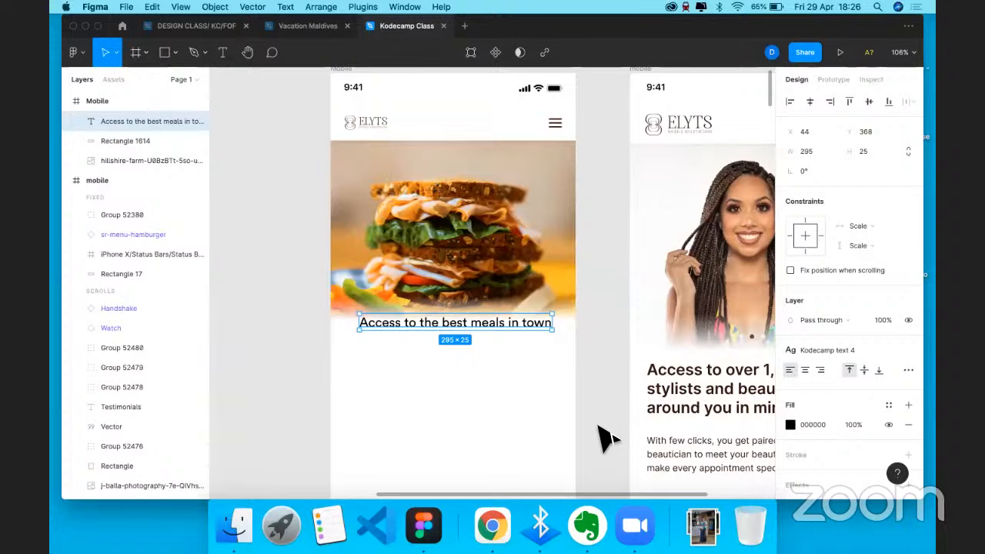
# - Select the logo and menu icon, try the distribution options, then undo and clear the selection
pyautogui.click(556, 123)
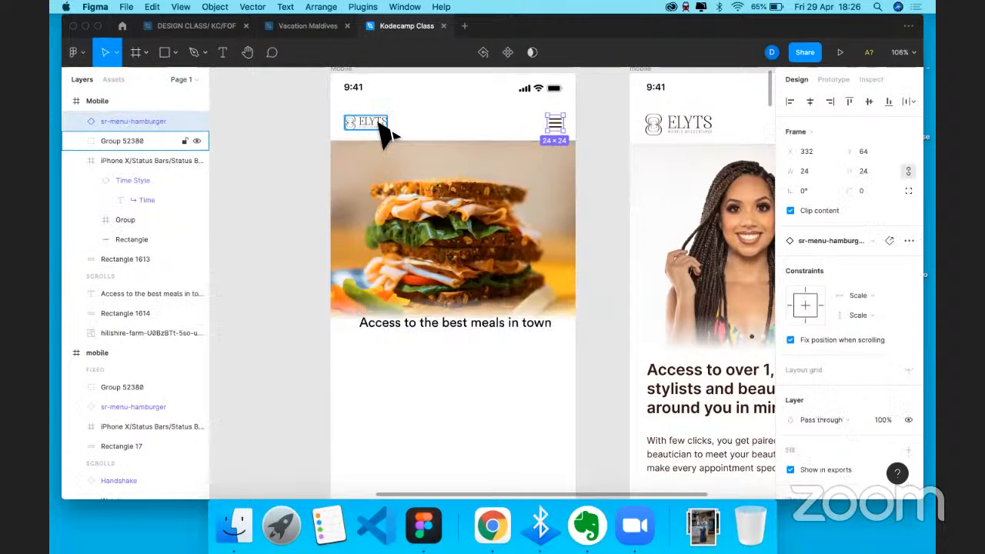
pyautogui.keyDown('shift'); pyautogui.click(384, 133); pyautogui.keyUp('shift')
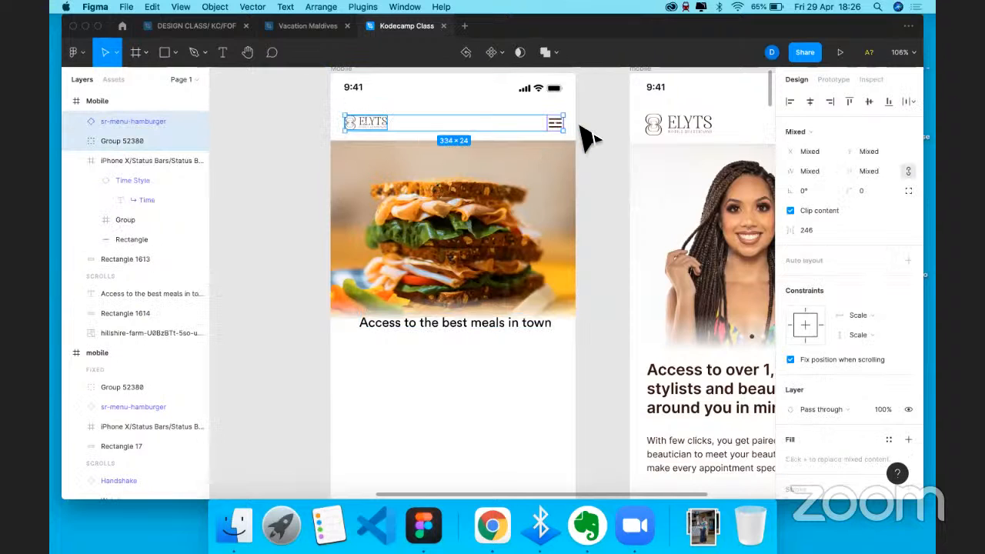
pyautogui.keyDown('shift'); pyautogui.click(375, 124); pyautogui.keyUp('shift')
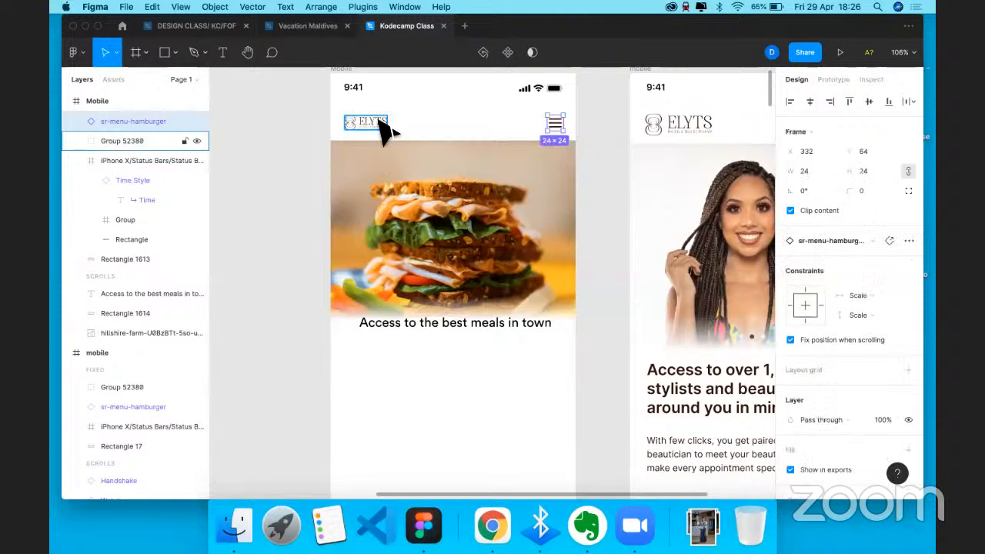
pyautogui.keyDown('shift'); pyautogui.click(535, 131); pyautogui.keyUp('shift')
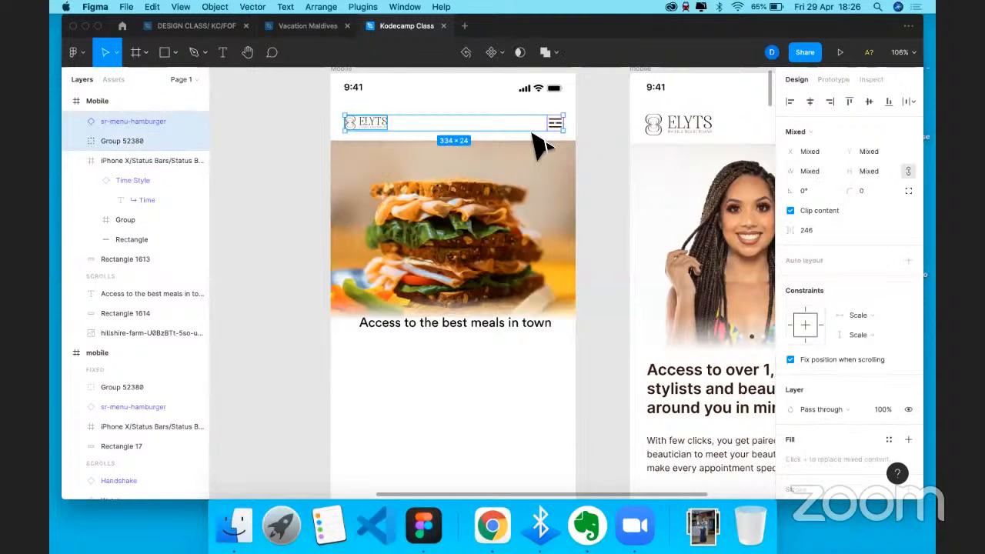
pyautogui.click(910, 102)
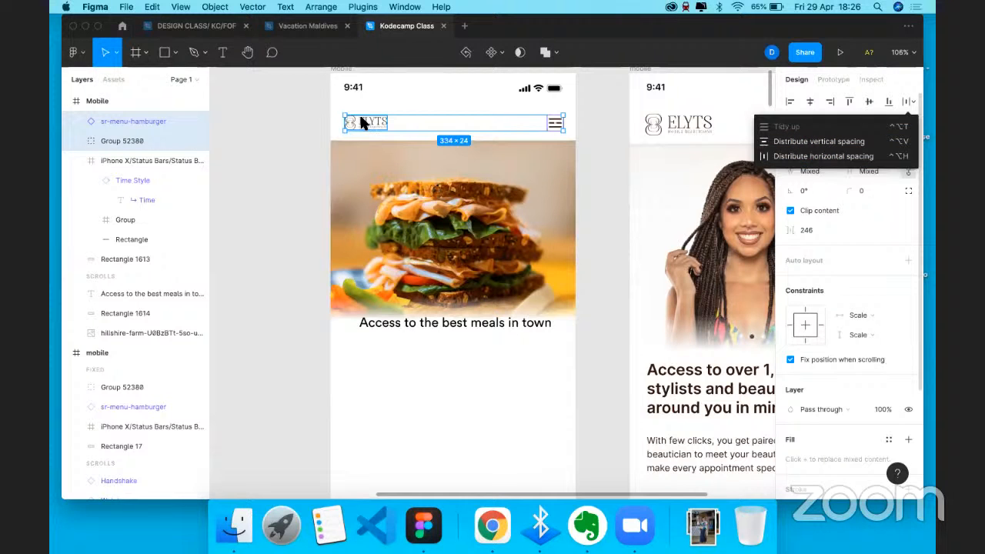
pyautogui.press('super+z')
pyautogui.click(912, 103)
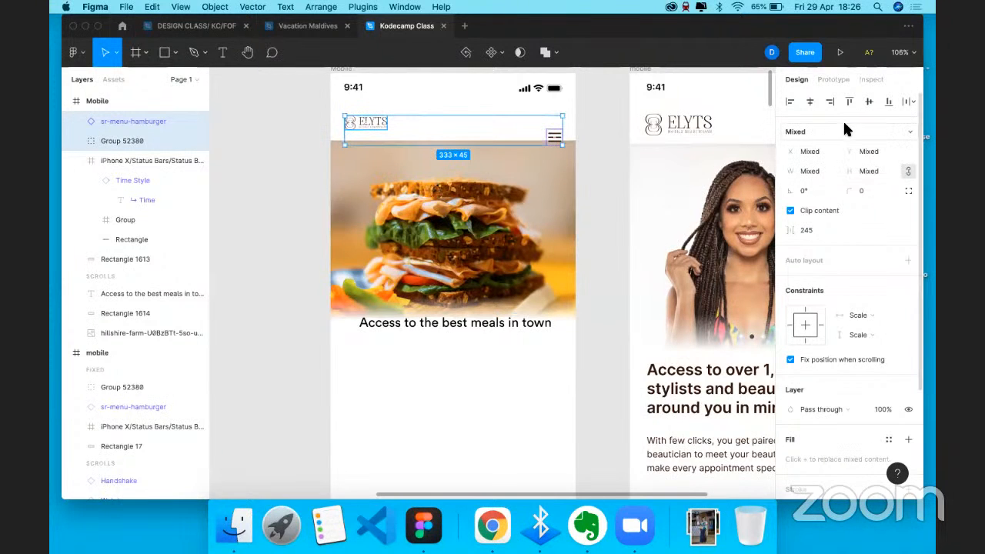
pyautogui.click(592, 154)
pyautogui.click(555, 137)
pyautogui.press('Escape')
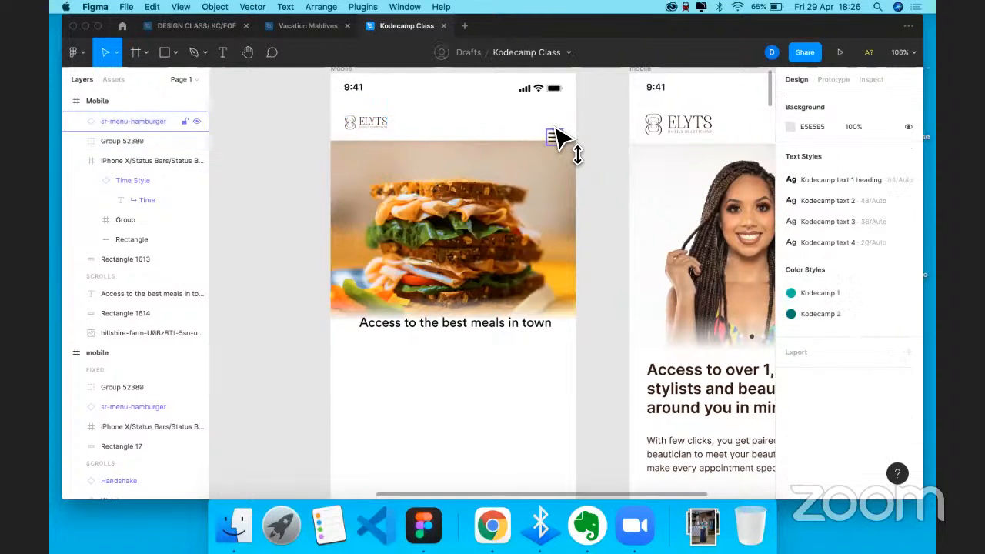
# - Nudge the menu icon down 8 px and align it with the ELYTS logo's vertical centre
pyautogui.click(553, 128)
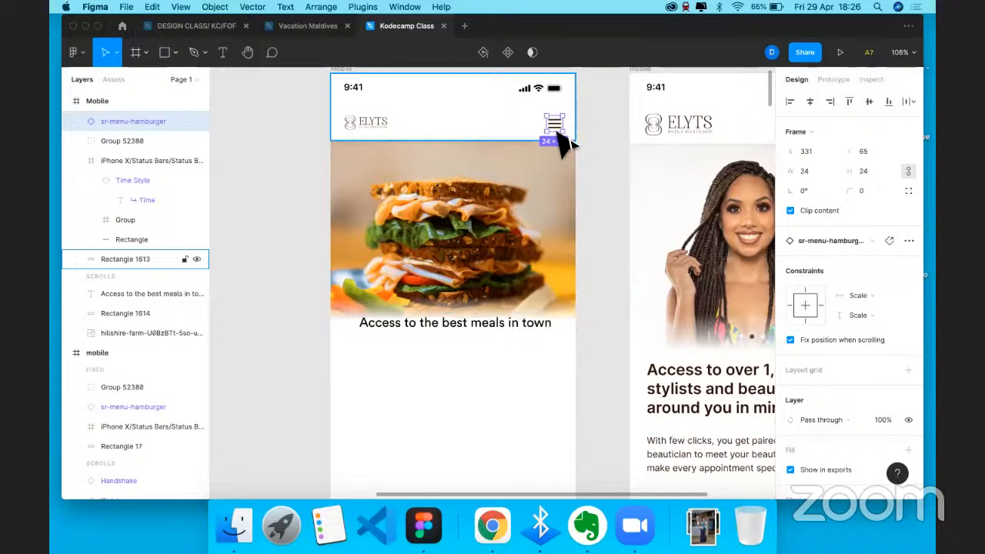
pyautogui.hotkey('shift', 'Down')
pyautogui.keyDown('shift'); pyautogui.click(376, 122); pyautogui.keyUp('shift')
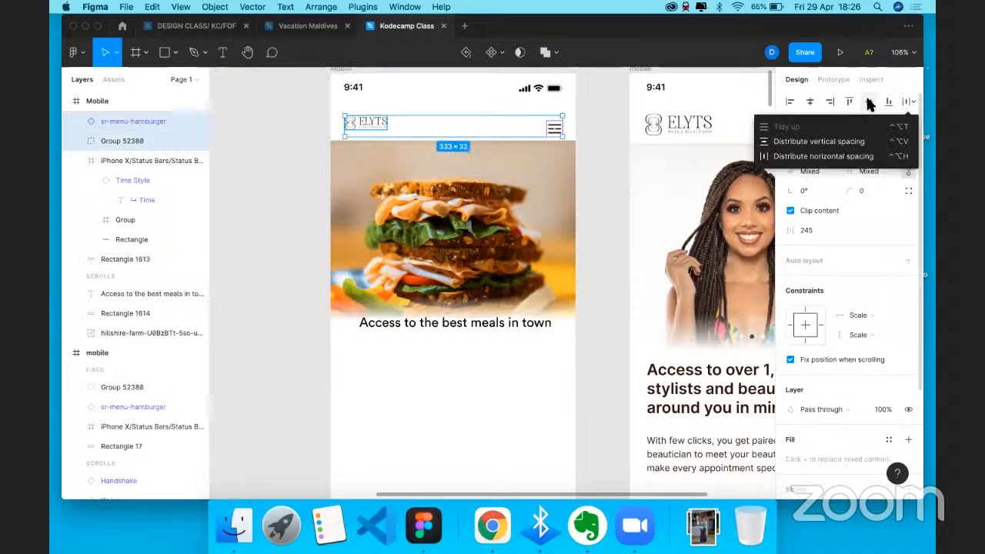
pyautogui.click(868, 101)
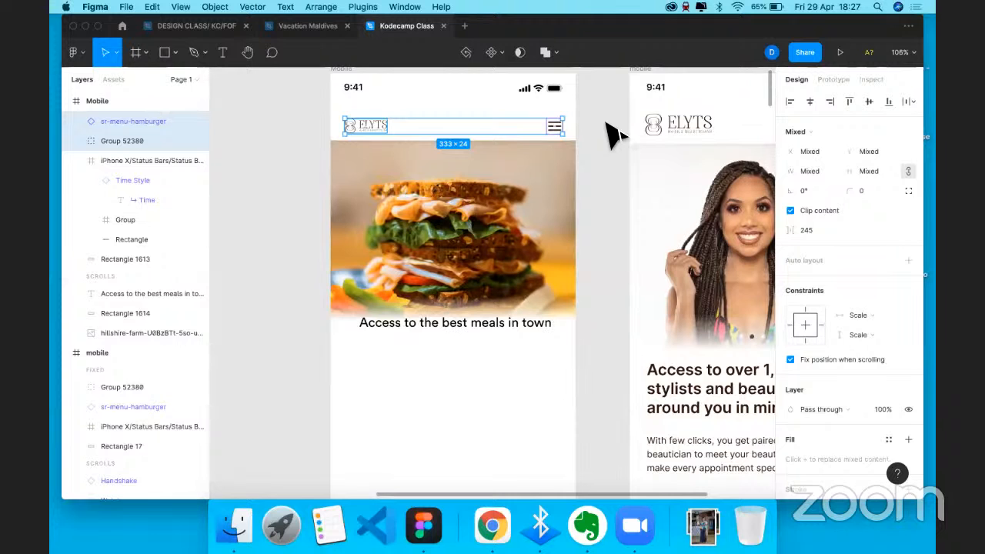
pyautogui.click(566, 212)
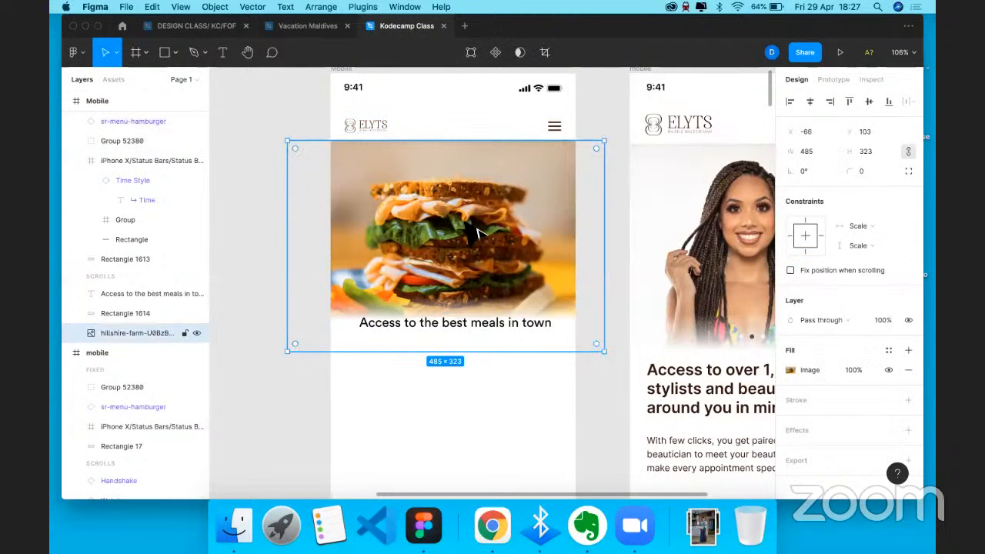
pyautogui.scroll(-5, 485, 245)
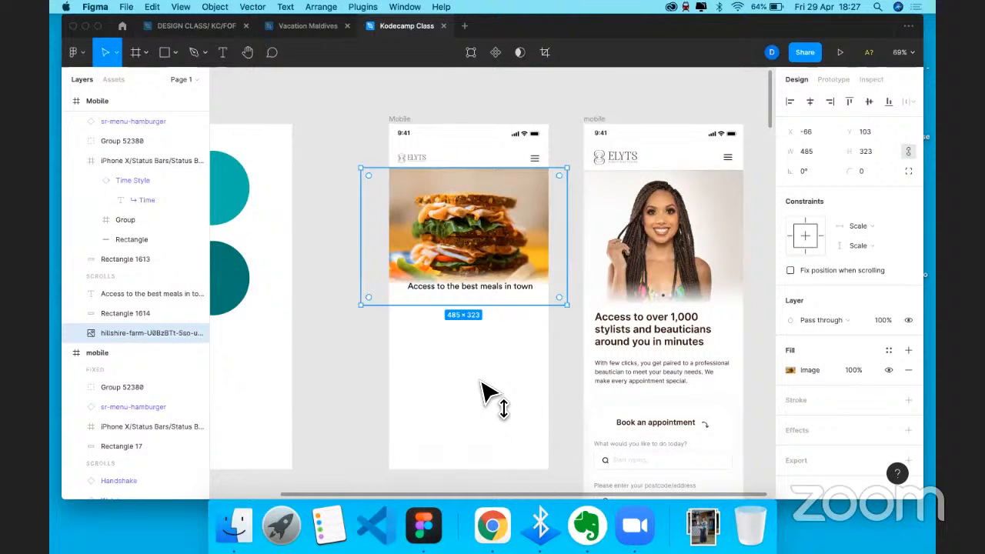
pyautogui.press('super+v')
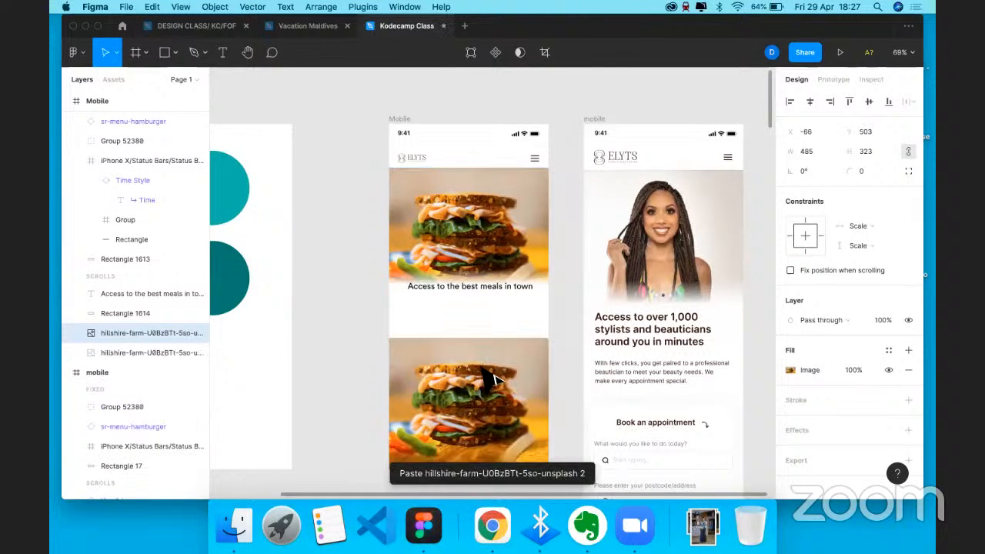
pyautogui.hotkey('shift', 'Up')
pyautogui.hotkey('shift', 'Up')
pyautogui.hotkey('shift', 'Up')
pyautogui.hotkey('shift', 'Up')
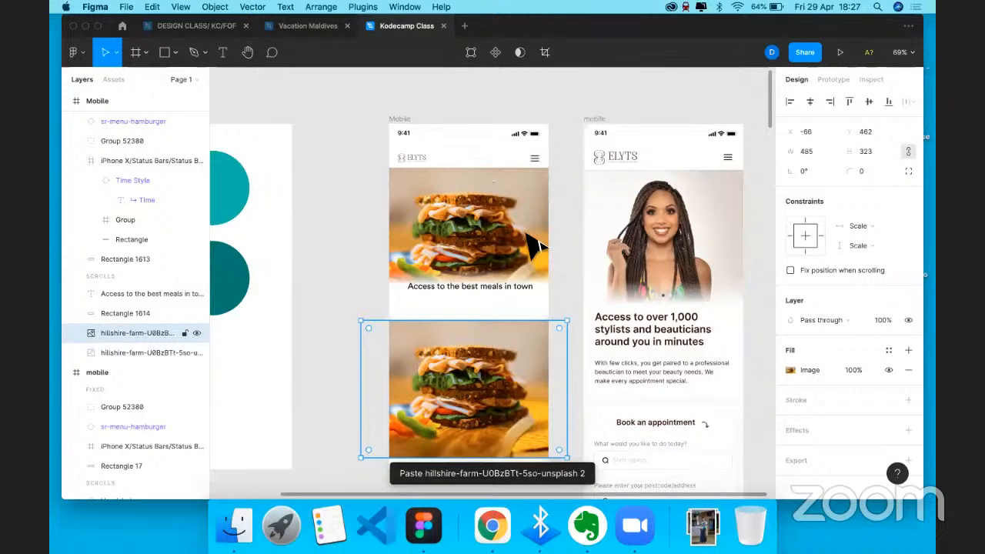
pyautogui.press('BackSpace')
pyautogui.scroll(2, 500, 308)
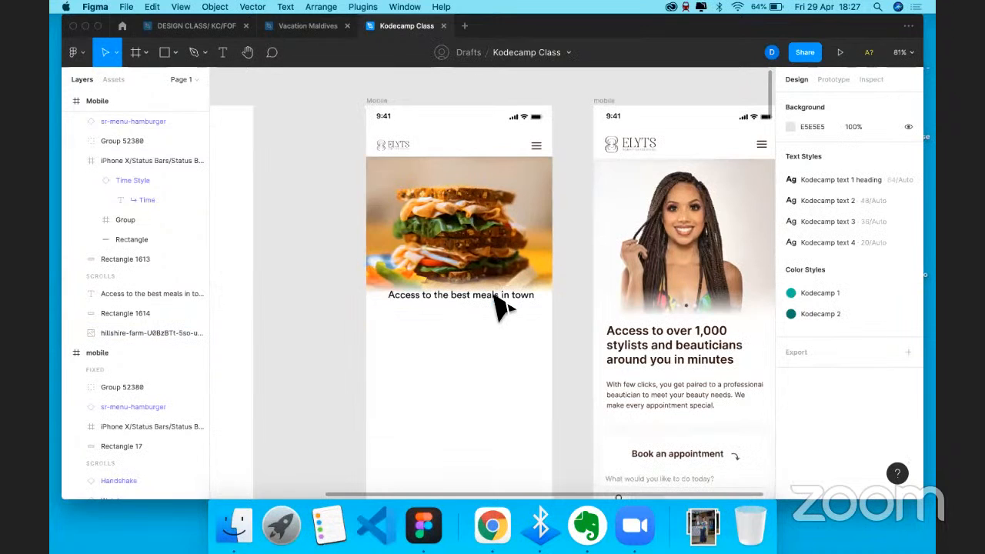
pyautogui.click(497, 295)
pyautogui.click(484, 295)
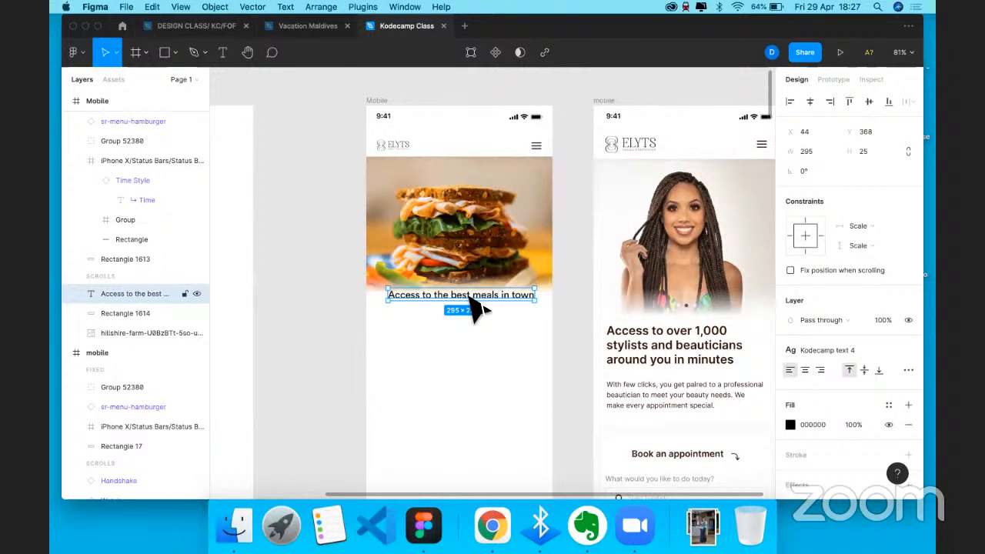
pyautogui.press('super+c')
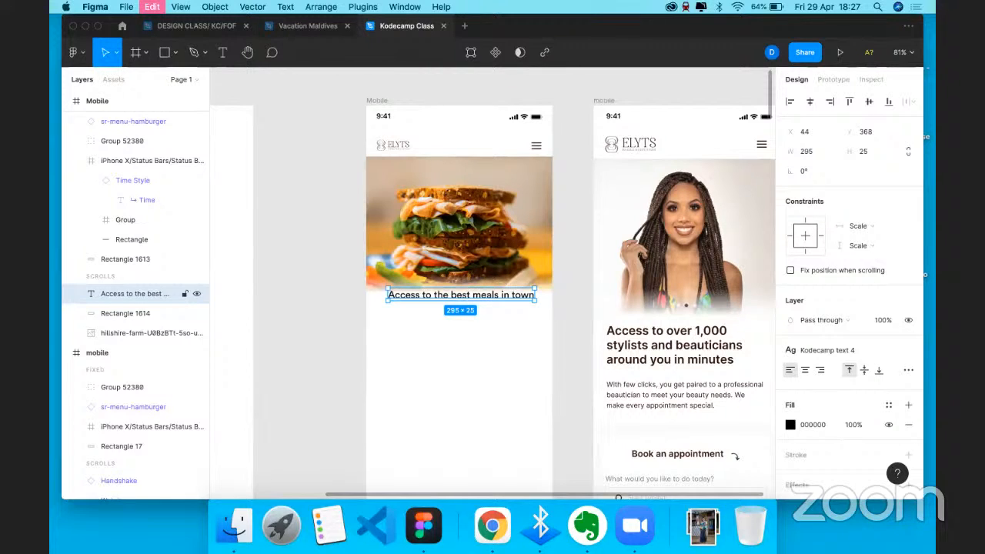
# - Paste a copy of the heading below it and retype it as the subtitle 'With few clicks, you can pre-order…'
pyautogui.press('super+v')
pyautogui.press('Return')
pyautogui.write('With few')
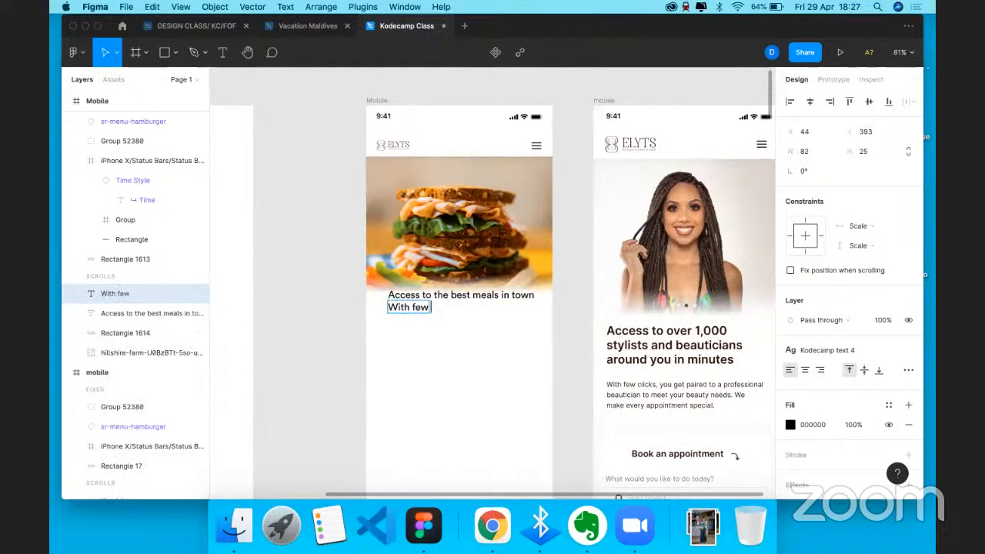
pyautogui.write(' clicks, you can pr')
pyautogui.press('BackSpace')
pyautogui.press('BackSpace')
pyautogui.press('BackSpace')
pyautogui.write('pre')
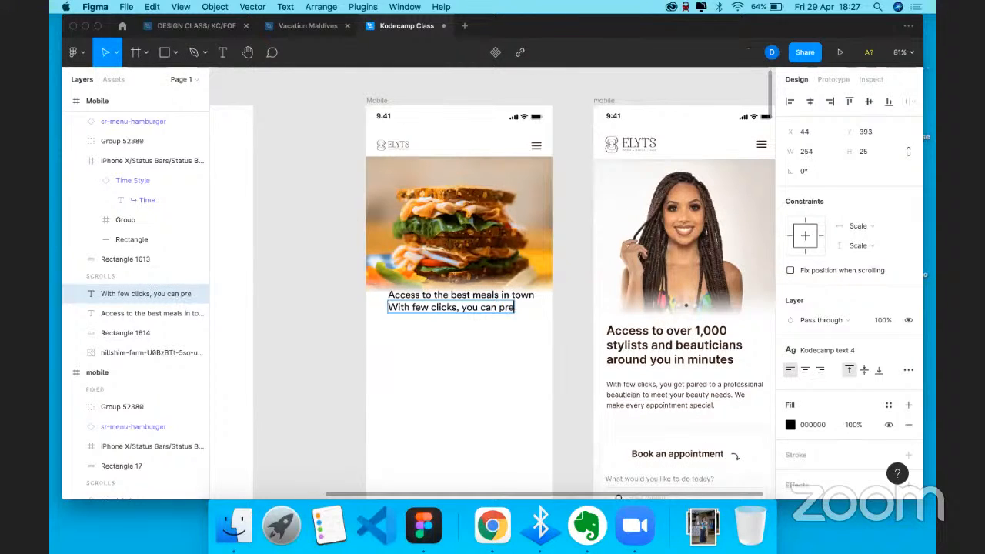
pyautogui.write('-order fo')
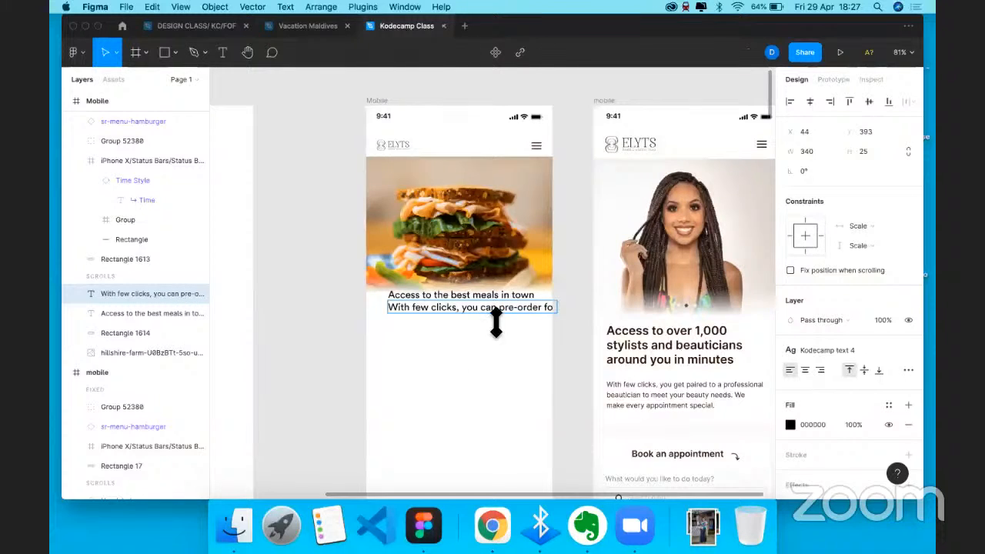
pyautogui.press('Escape')
pyautogui.moveTo(512, 318); pyautogui.dragTo(490, 385)
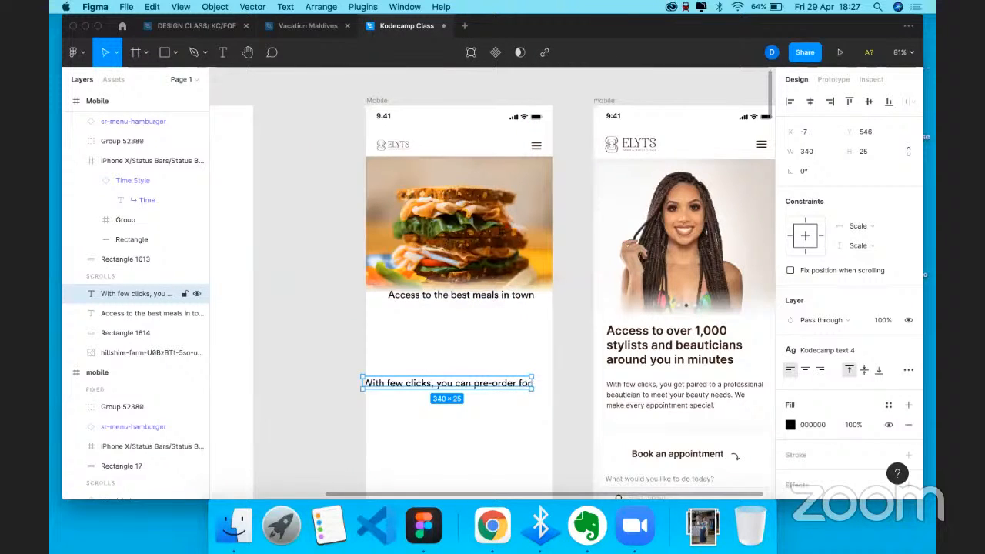
pyautogui.doubleClick(529, 383)
pyautogui.write('yumy meals')
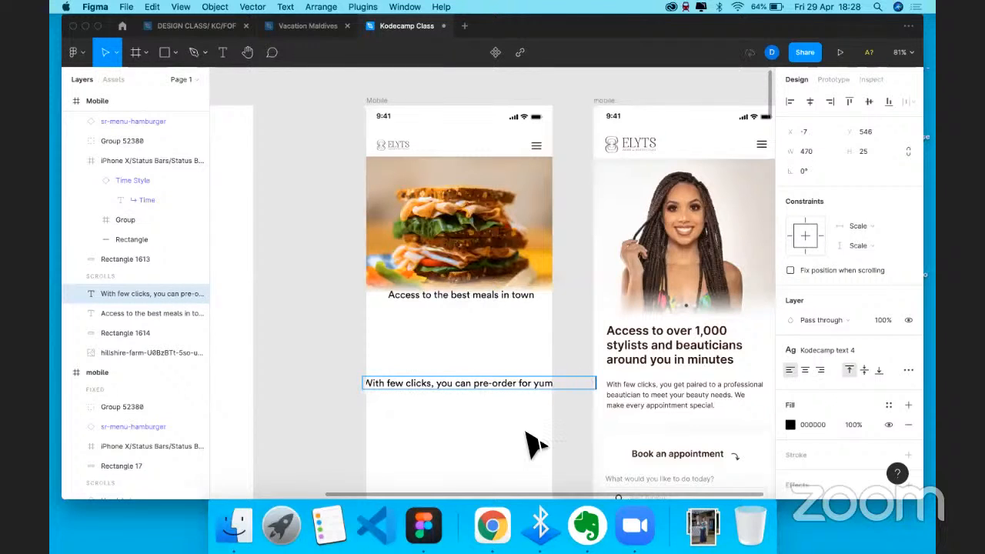
# - Detach the subtitle's style, set it to Light 14, and wrap it to two lines
pyautogui.moveTo(596, 383); pyautogui.dragTo(507, 323)
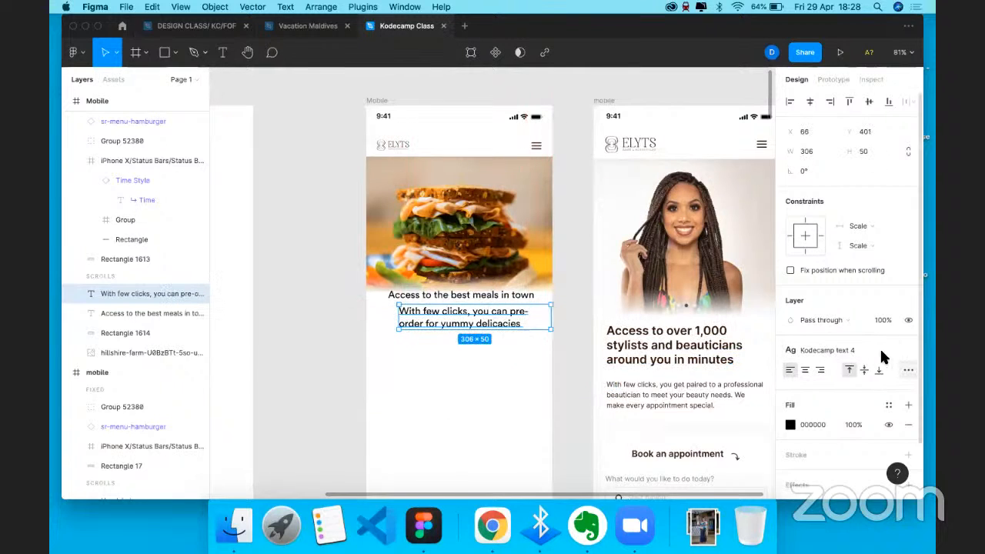
pyautogui.click(907, 351)
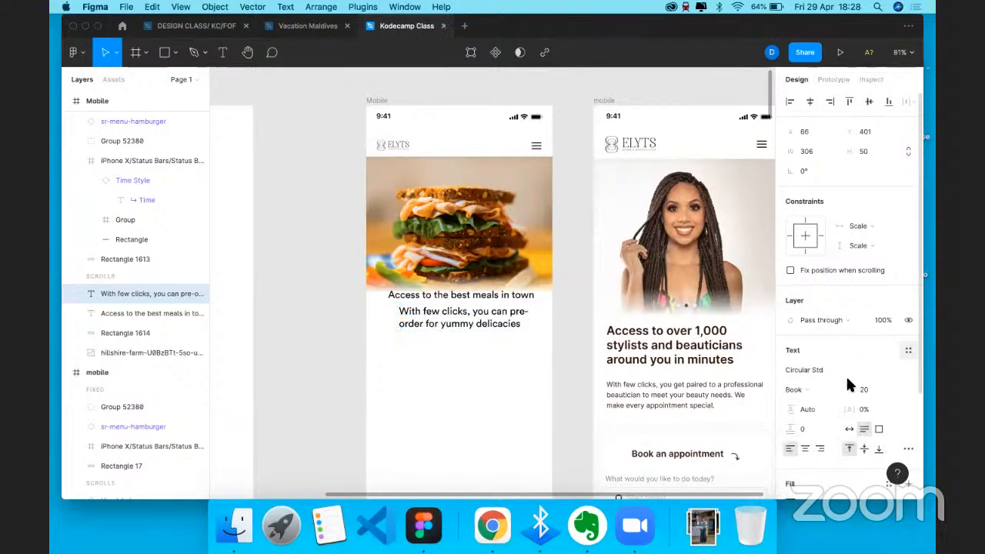
pyautogui.click(893, 386)
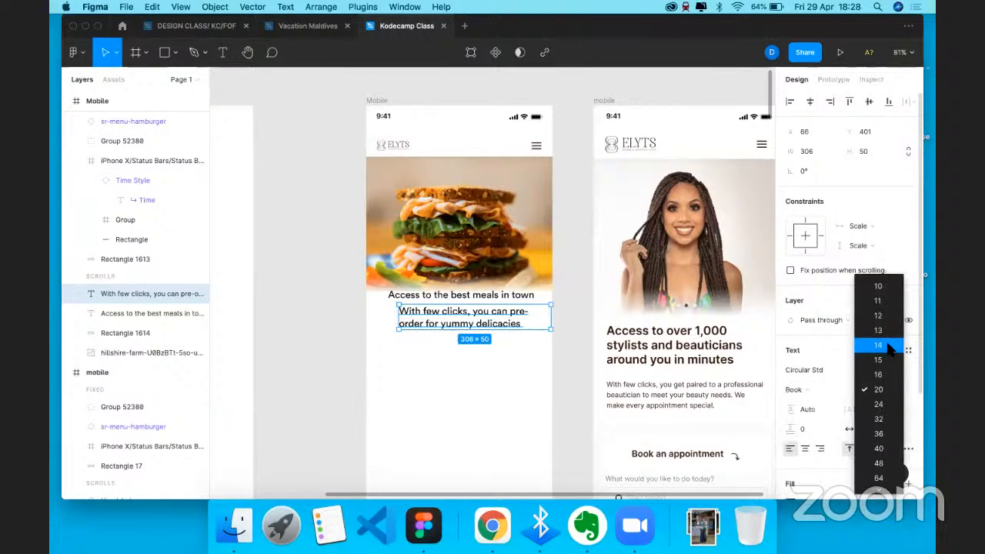
pyautogui.click(800, 378)
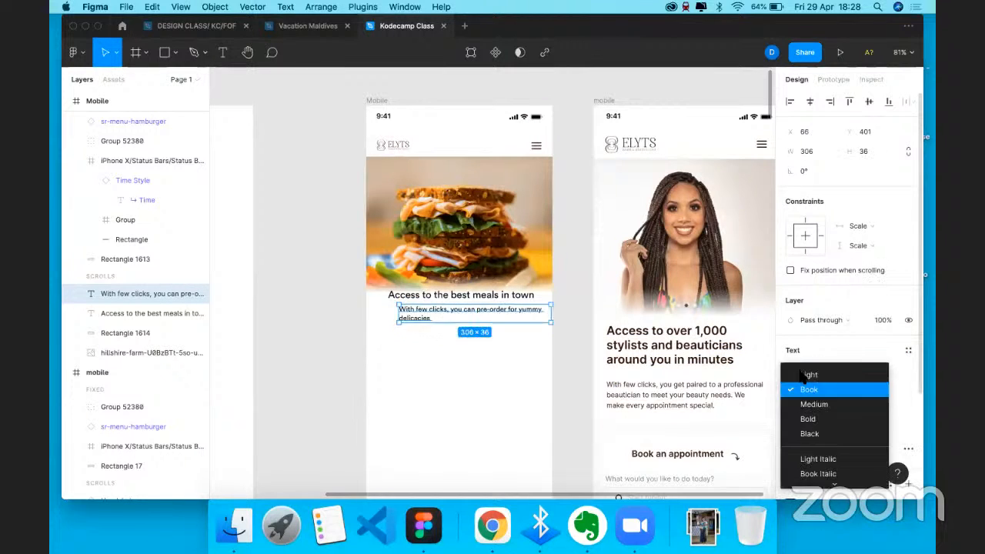
pyautogui.click(854, 374)
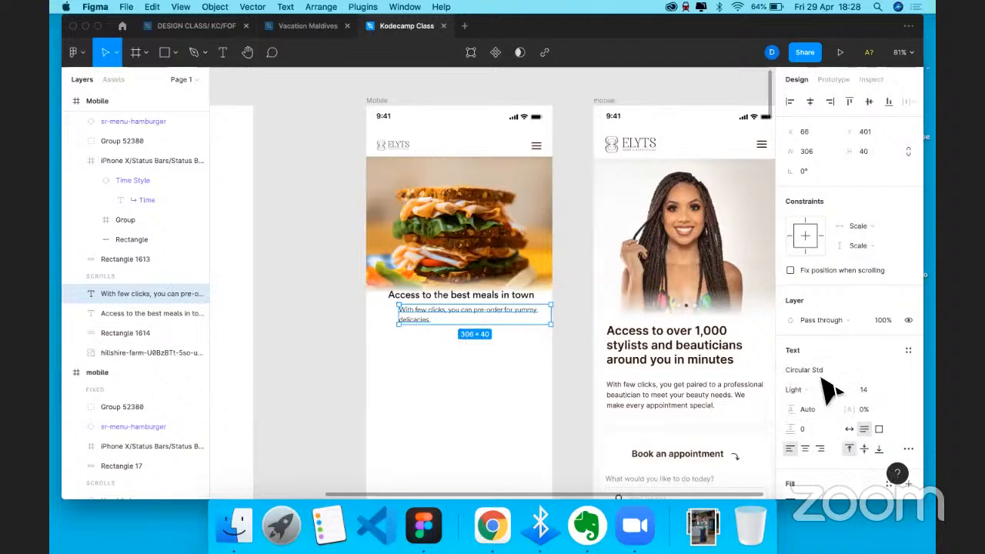
pyautogui.moveTo(539, 324); pyautogui.dragTo(515, 323)
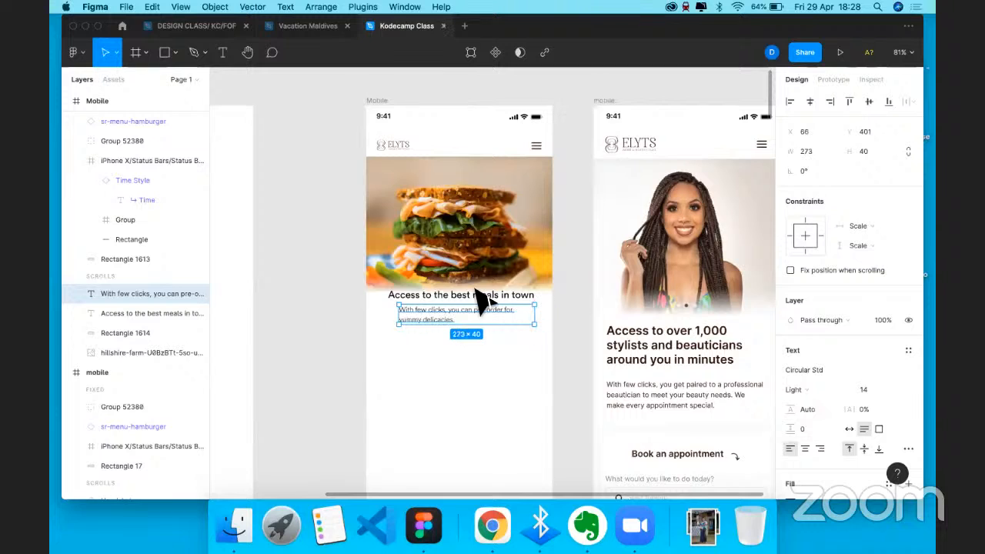
pyautogui.click(473, 299)
pyautogui.keyDown('shift'); pyautogui.click(453, 315); pyautogui.keyUp('shift')
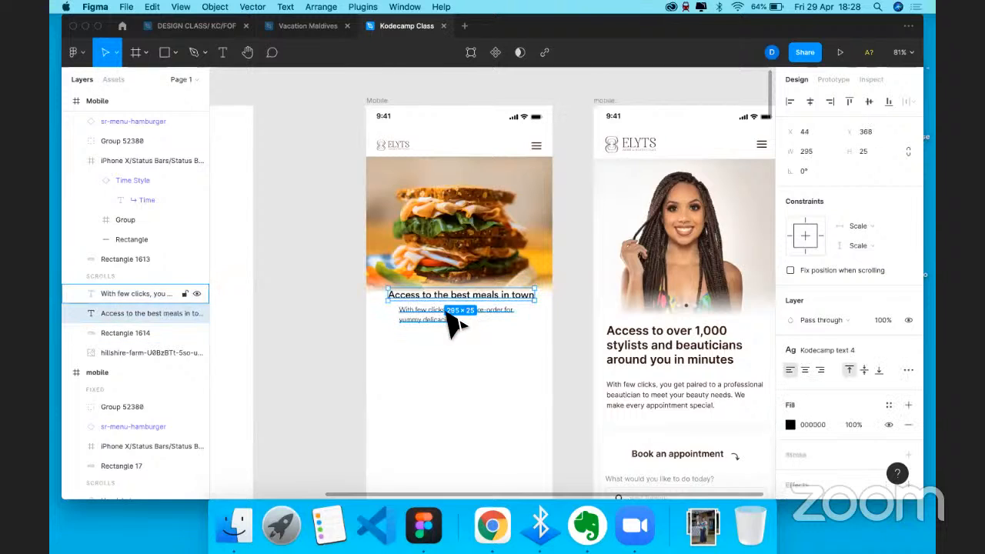
# - Left-align the heading and subtitle and move both further left
pyautogui.click(790, 101)
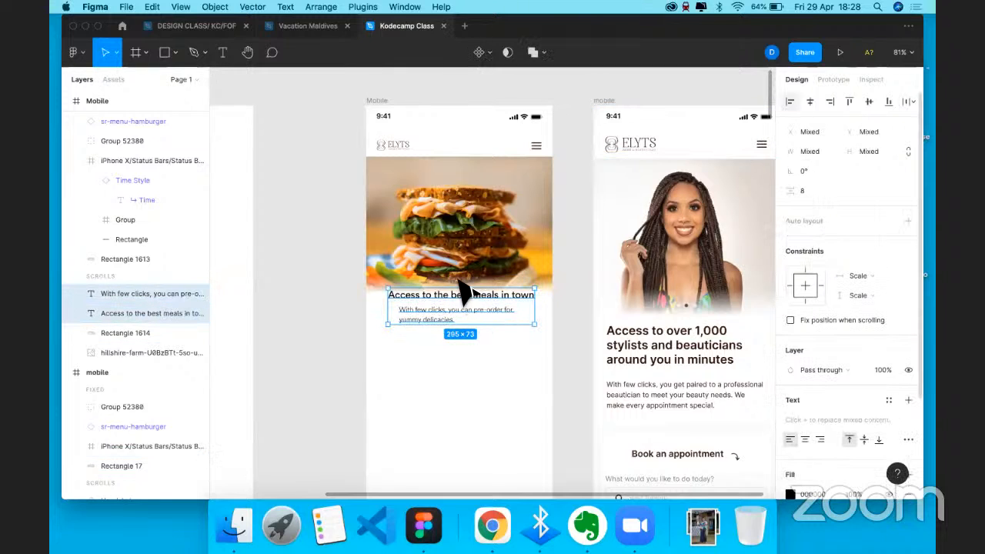
pyautogui.moveTo(477, 297); pyautogui.dragTo(469, 296)
pyautogui.click(543, 328)
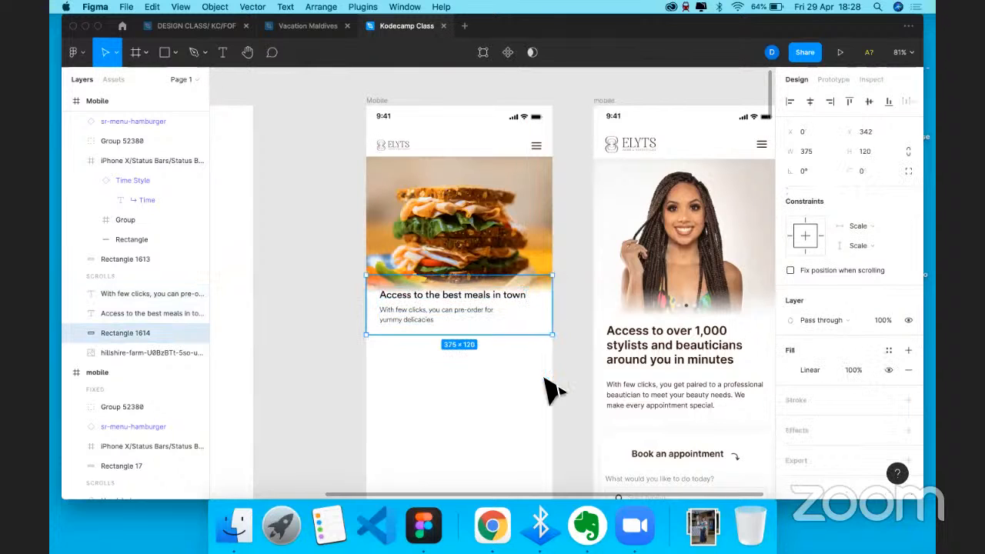
pyautogui.press('Escape')
pyautogui.click(475, 300)
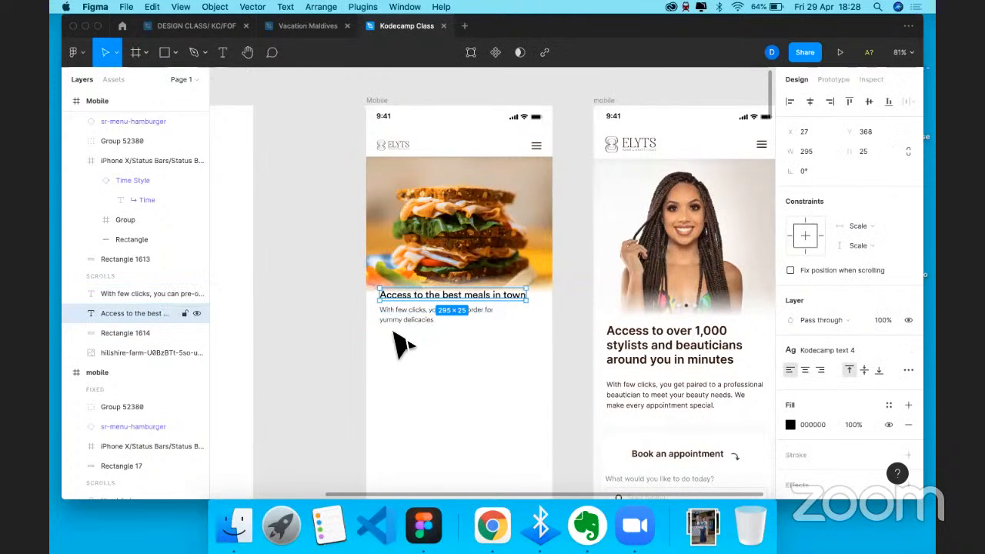
pyautogui.scroll(3, 403, 339)
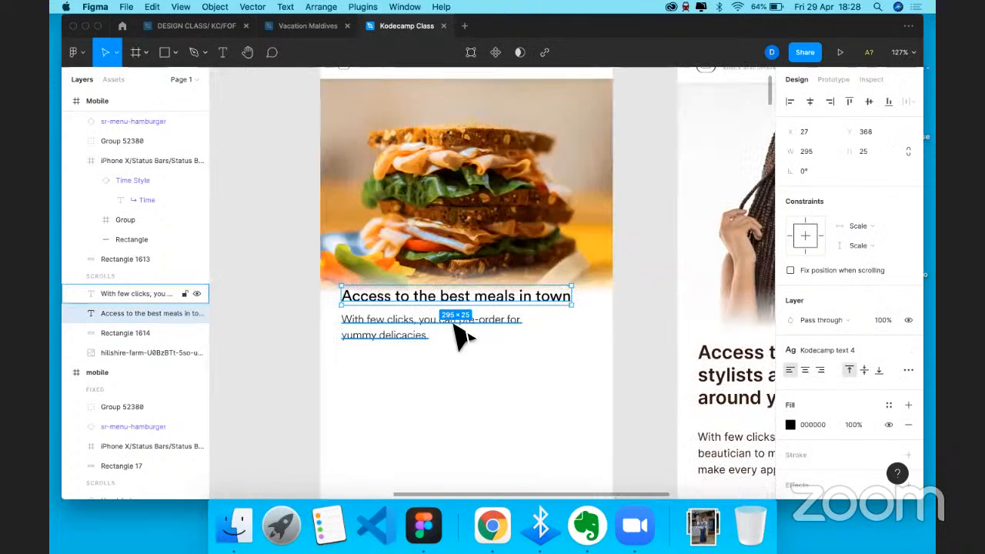
pyautogui.click(493, 403)
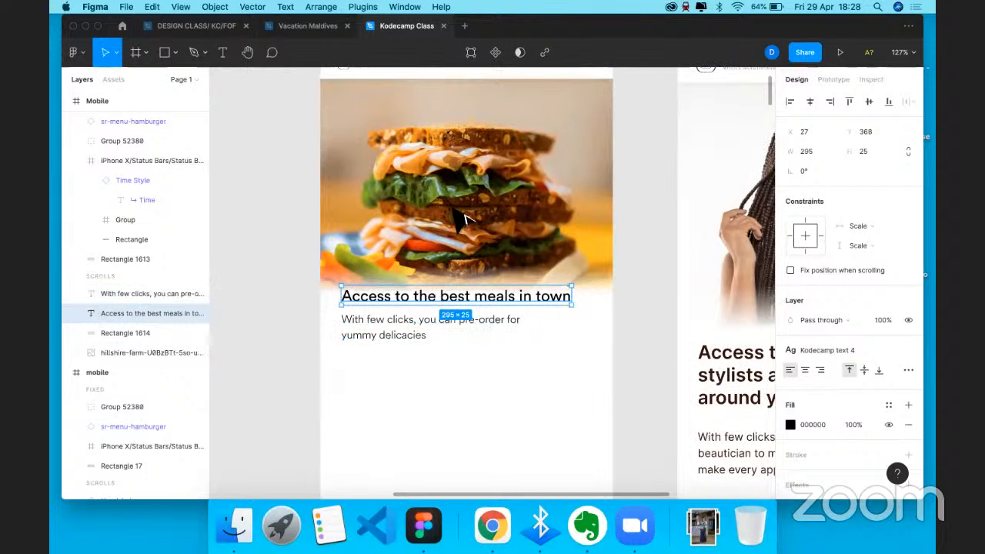
pyautogui.scroll(-3, 451, 207)
pyautogui.scroll(1, 383, 76)
# - Show the Mobile frame's layout grid, snap the heading to X 20, then hide the grid
pyautogui.click(368, 79)
pyautogui.click(887, 291)
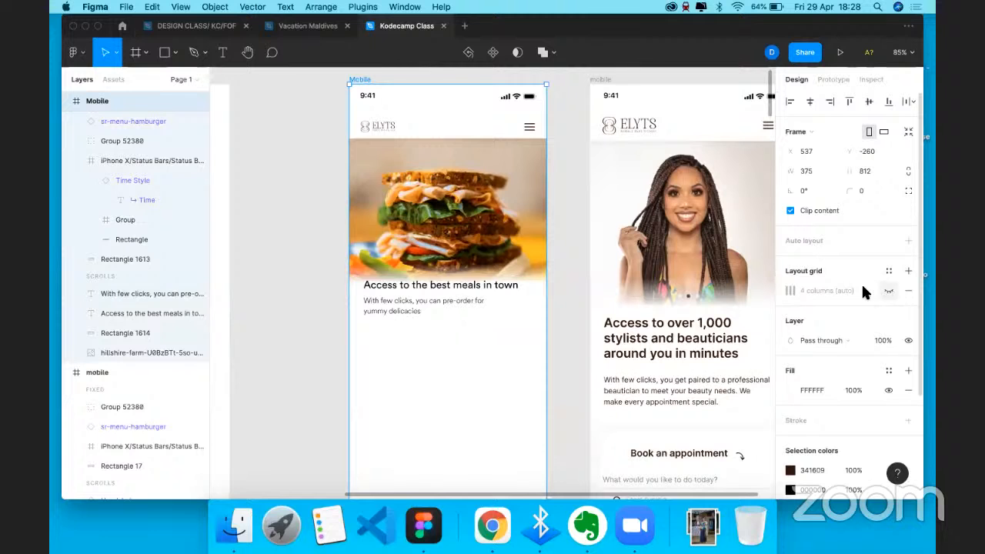
pyautogui.click(412, 288)
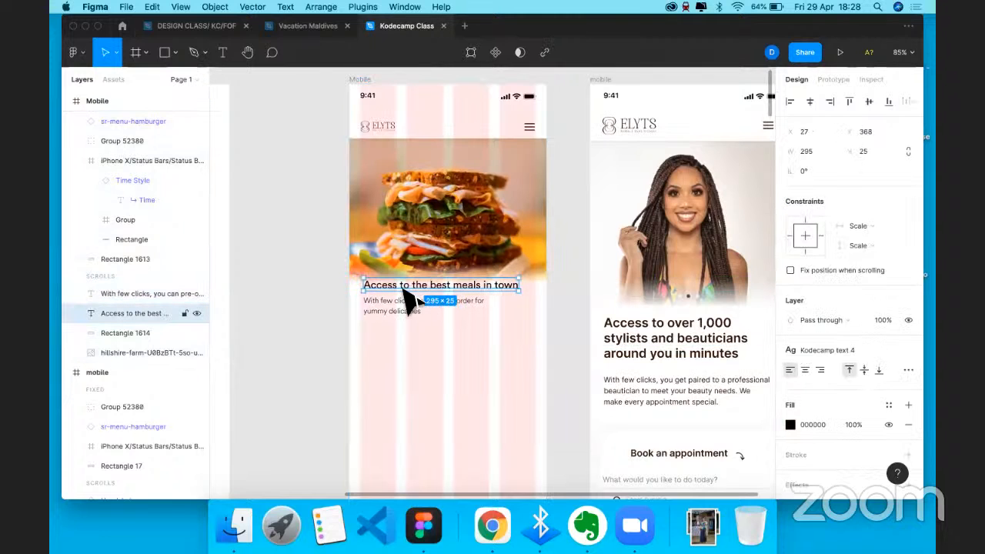
pyautogui.scroll(3, 408, 295)
pyautogui.scroll(2, 405, 298)
pyautogui.moveTo(406, 300); pyautogui.dragTo(410, 316)
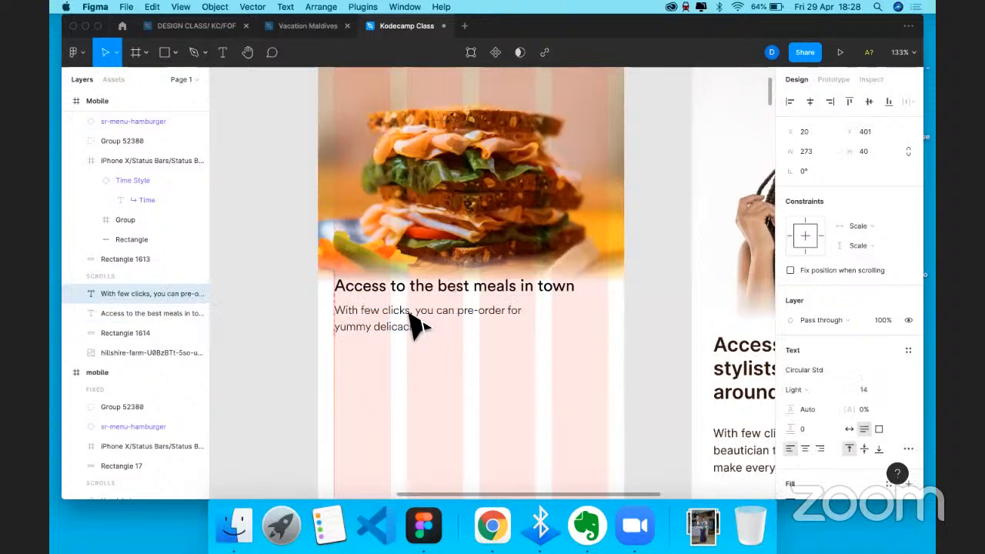
pyautogui.scroll(-4, 408, 314)
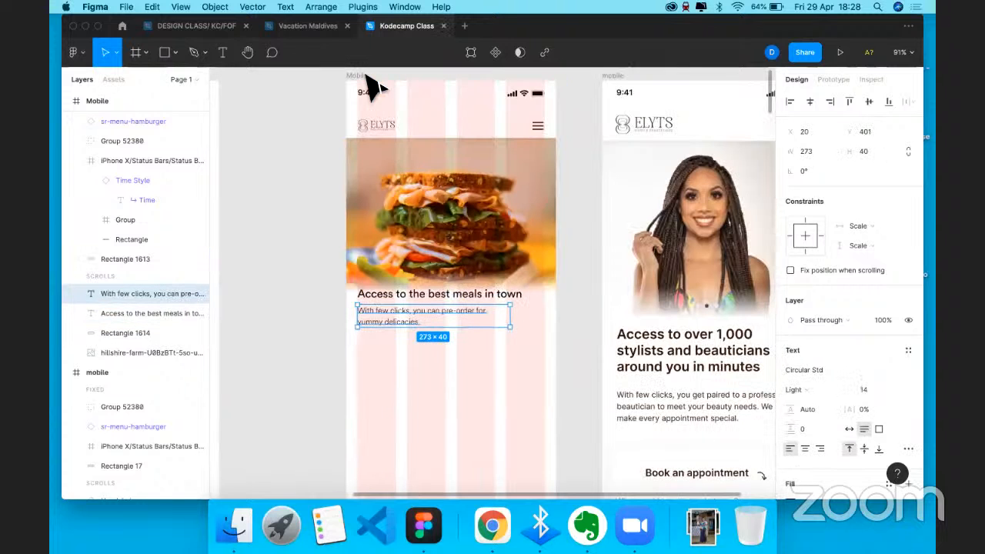
pyautogui.press('Escape')
pyautogui.click(889, 291)
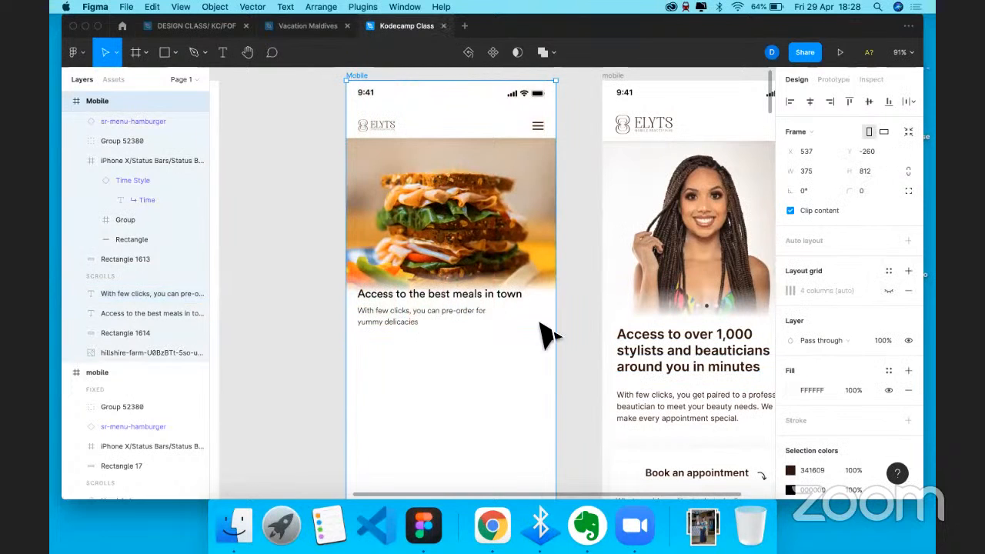
pyautogui.click(543, 329)
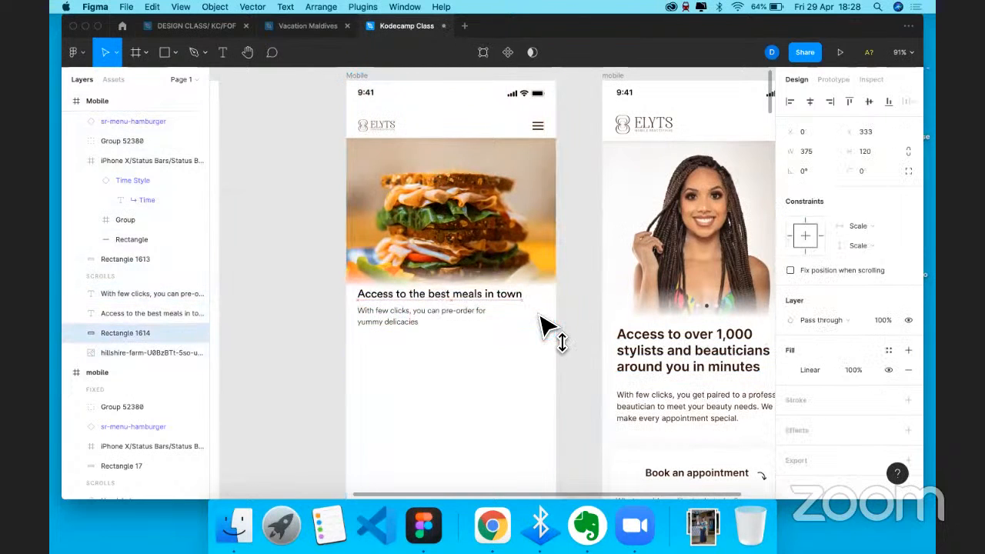
pyautogui.press('super+z')
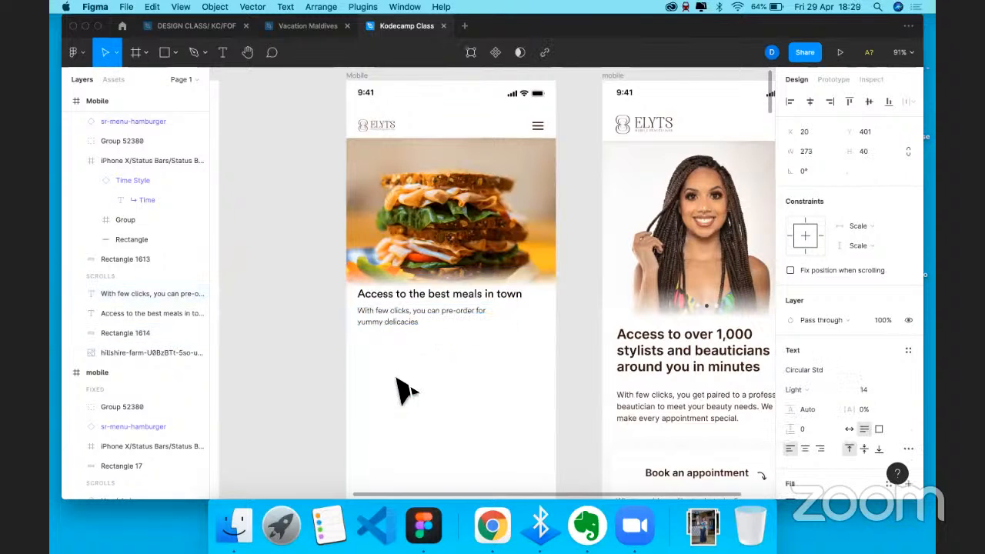
pyautogui.click(397, 379)
pyautogui.hscroll(1, 397, 379)
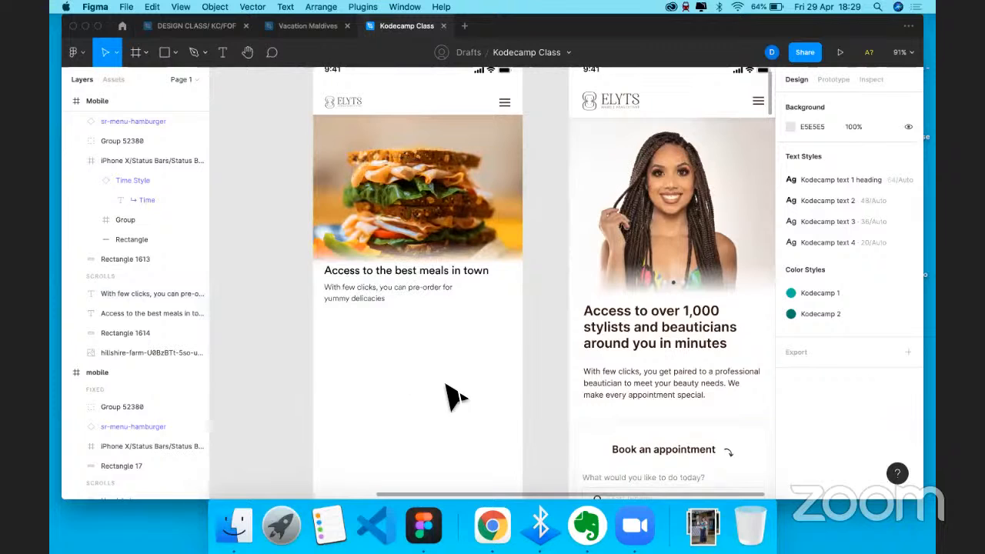
# - Draw a grey 294×48 rectangle (C4C4C4 fill) below the subtitle as the button base
pyautogui.press('r')
pyautogui.moveTo(329, 326); pyautogui.dragTo(493, 352)
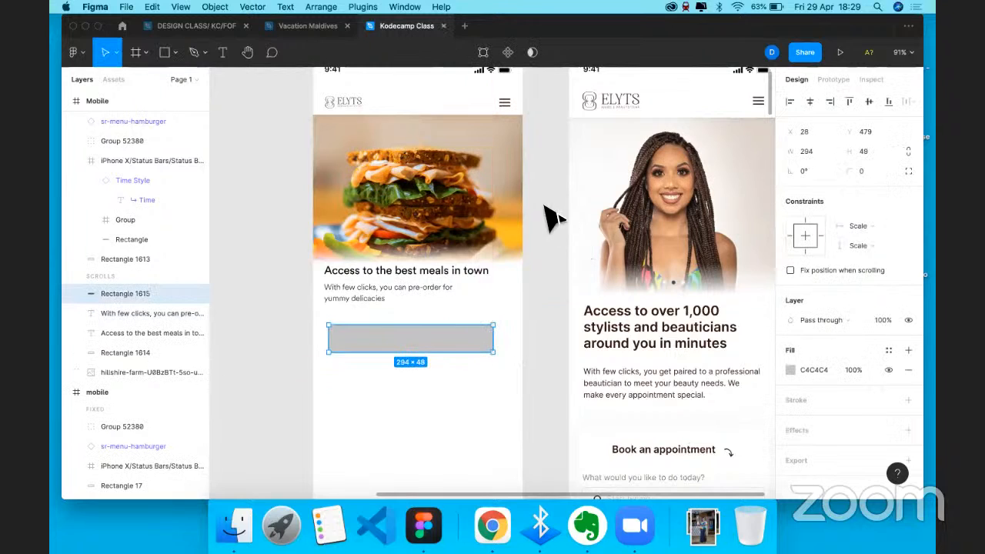
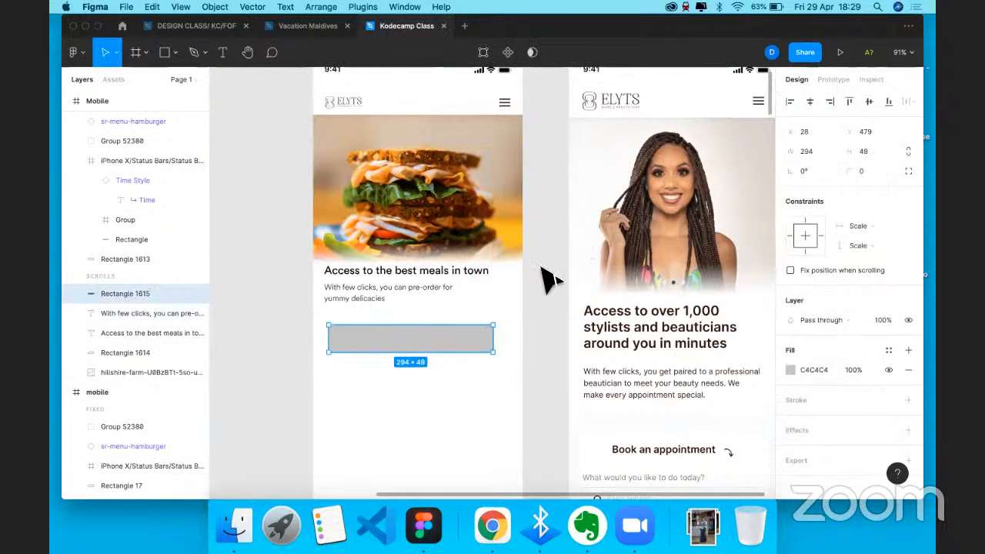
# - Set the grey bar's height to 48 and centre it across the phone frame
pyautogui.click(866, 151)
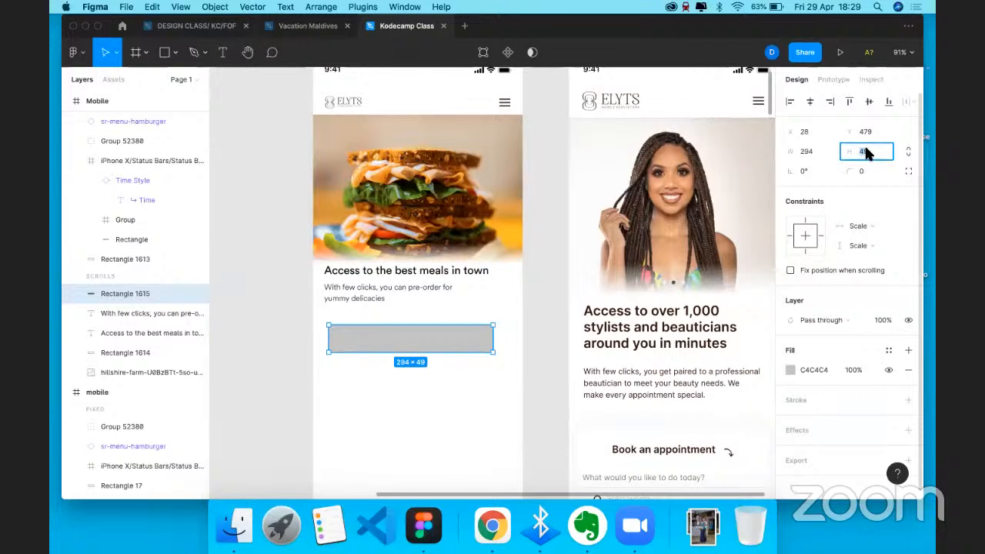
pyautogui.write('48')
pyautogui.press('Return')
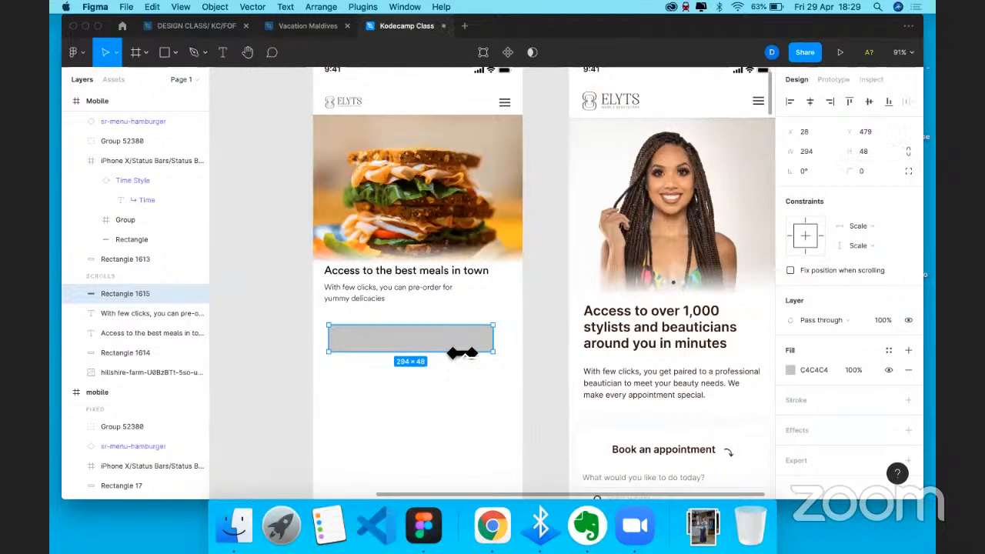
pyautogui.click(808, 100)
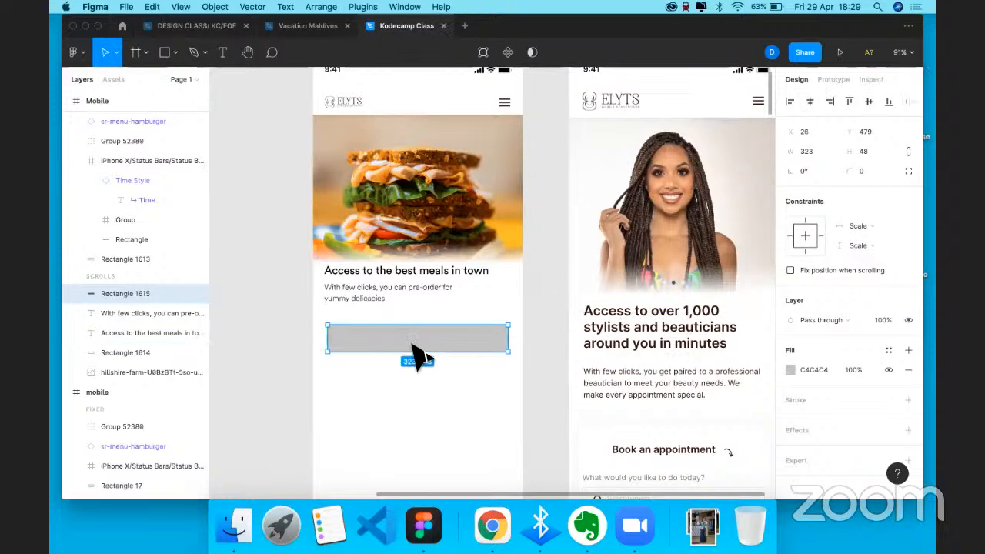
# - Show the Mobile frame's layout grid and widen the bar evenly to 335 across the columns
pyautogui.scroll(2, 319, 92)
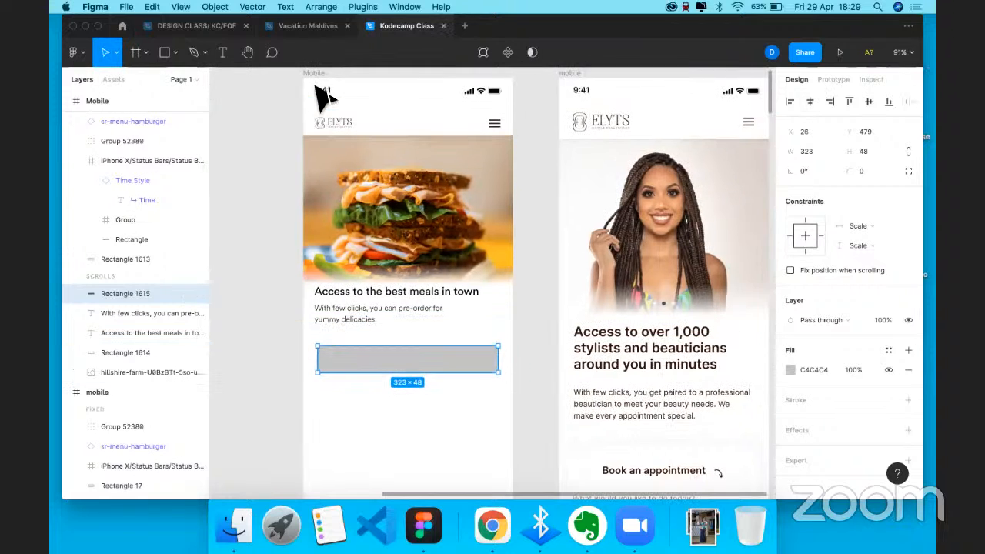
pyautogui.press('Escape')
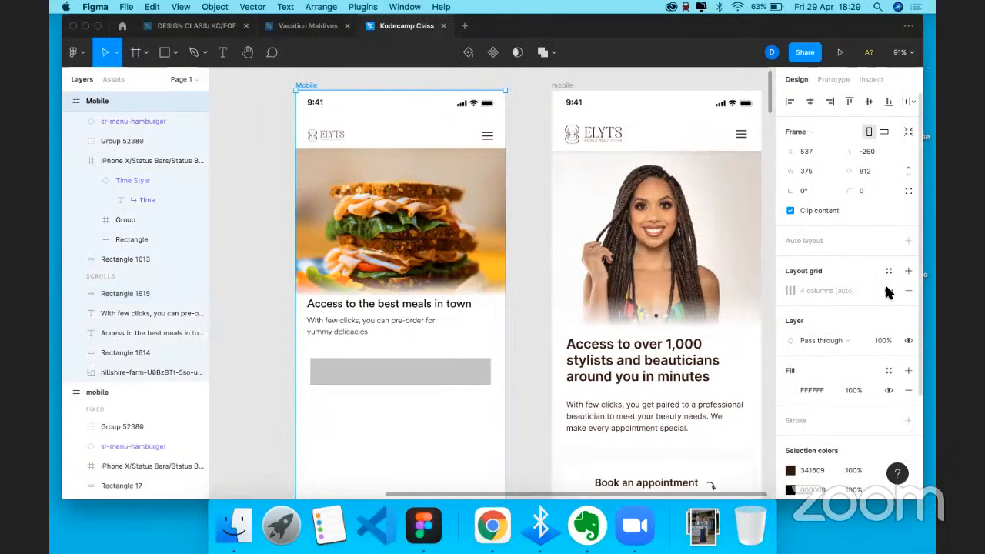
pyautogui.click(889, 290)
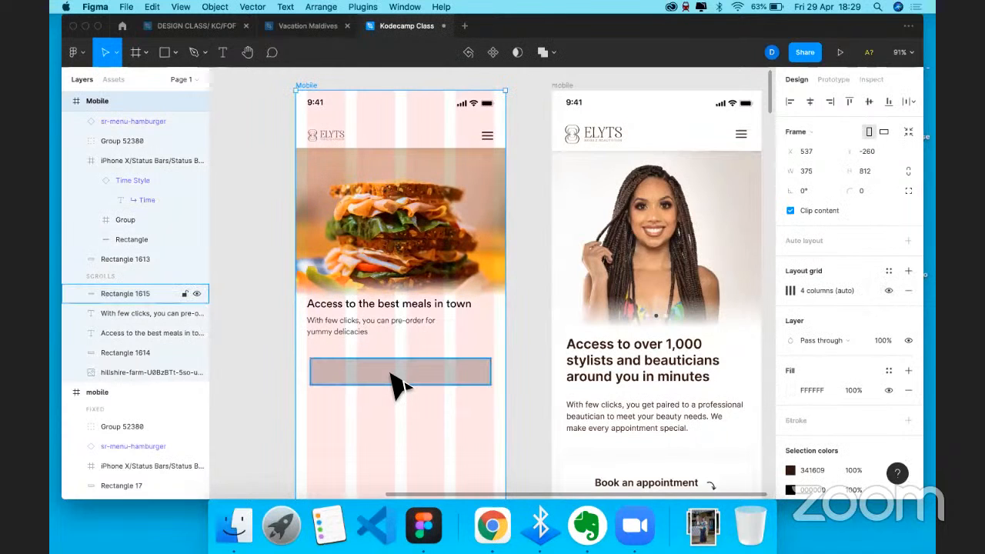
pyautogui.scroll(4, 393, 381)
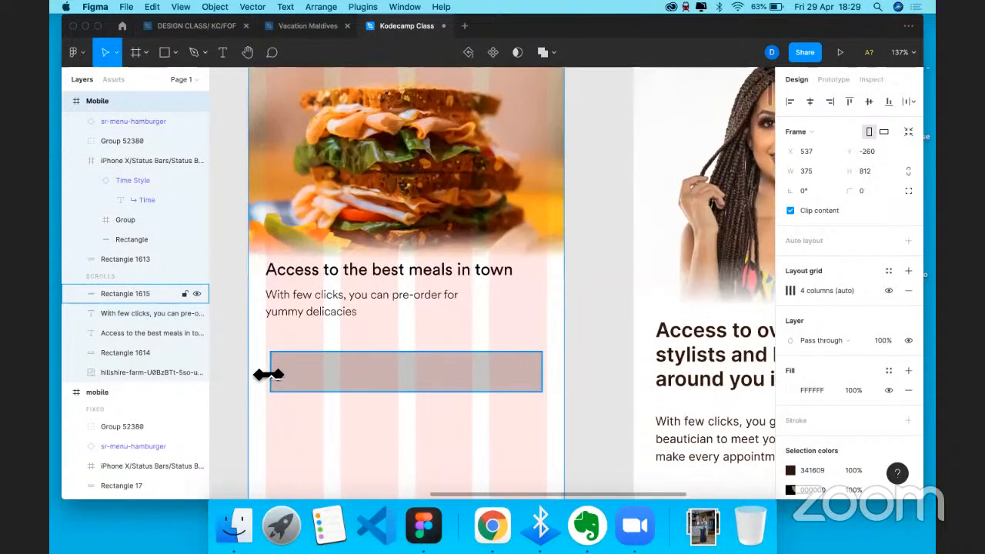
pyautogui.click(531, 365)
pyautogui.moveTo(542, 366); pyautogui.dragTo(524, 369)
pyautogui.press('Escape')
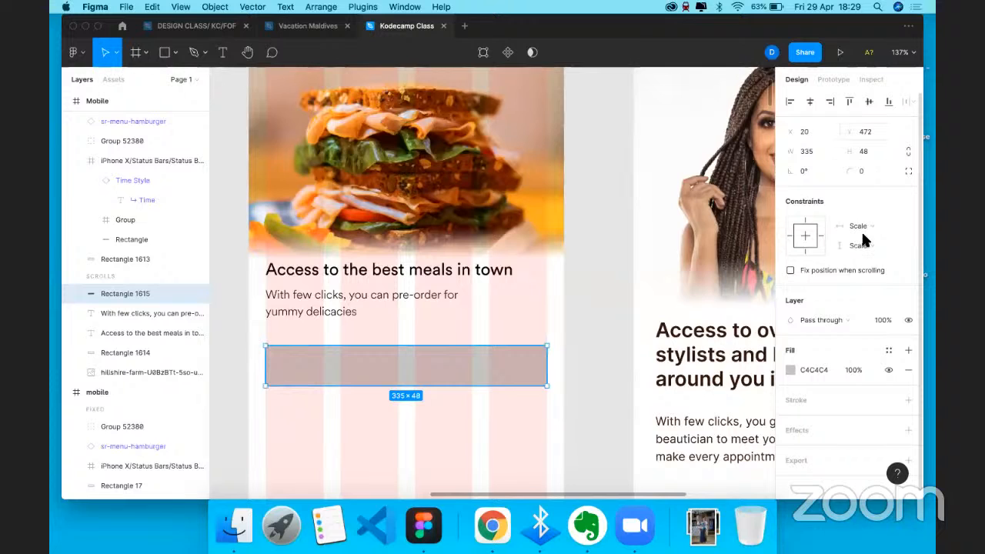
# - Give the bar a corner radius of 2 and hide the Mobile frame's layout grid
pyautogui.write('5')
pyautogui.press('Return')
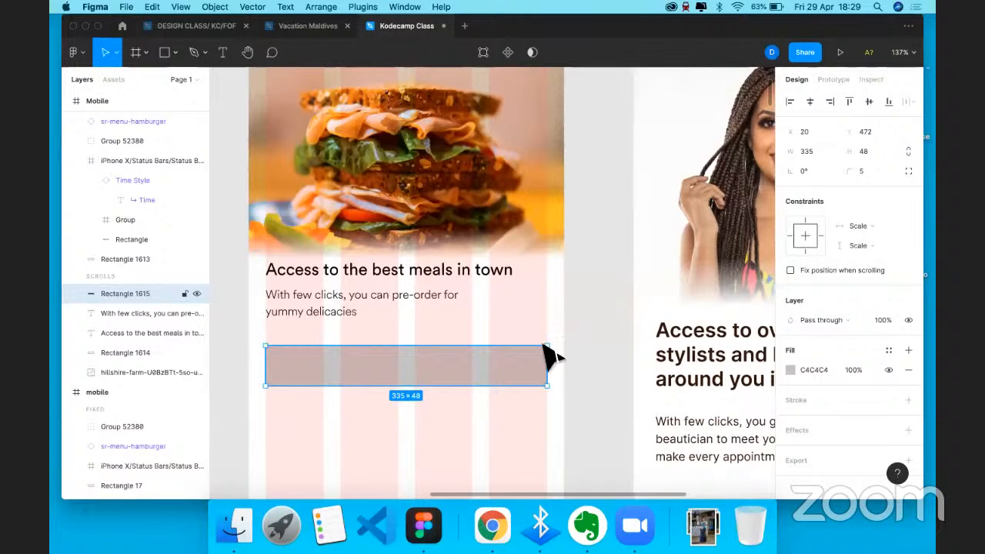
pyautogui.click(862, 173)
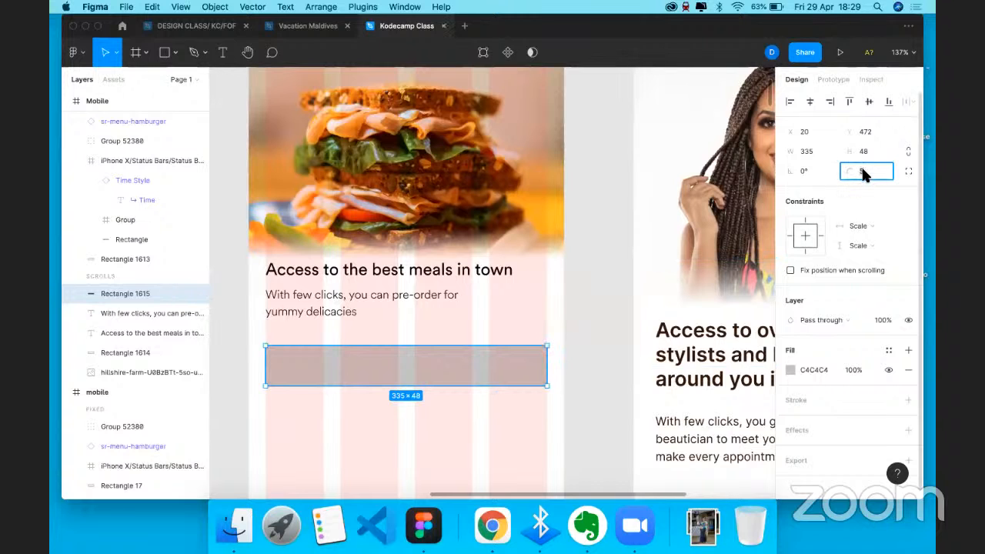
pyautogui.click(590, 297)
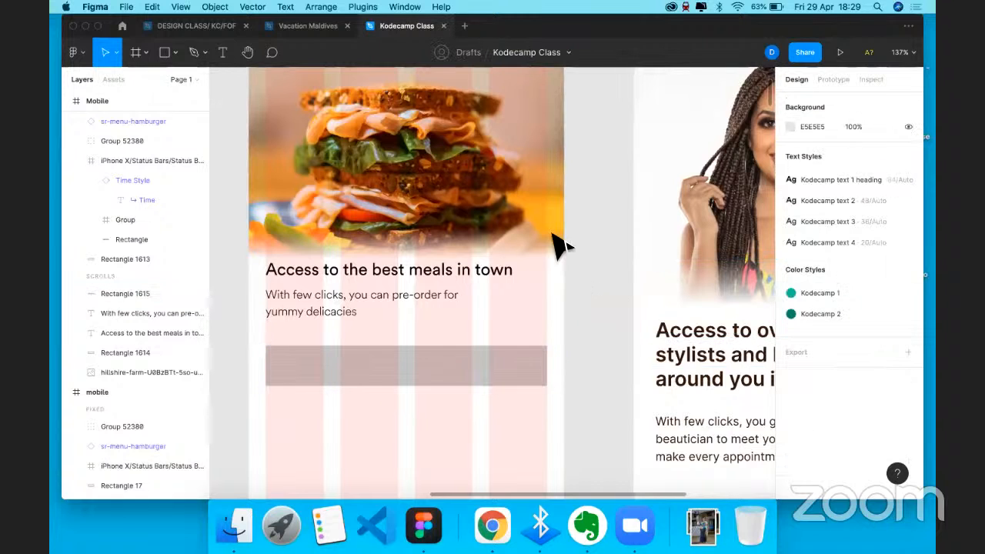
pyautogui.scroll(-3, 556, 247)
pyautogui.scroll(-3, 368, 102)
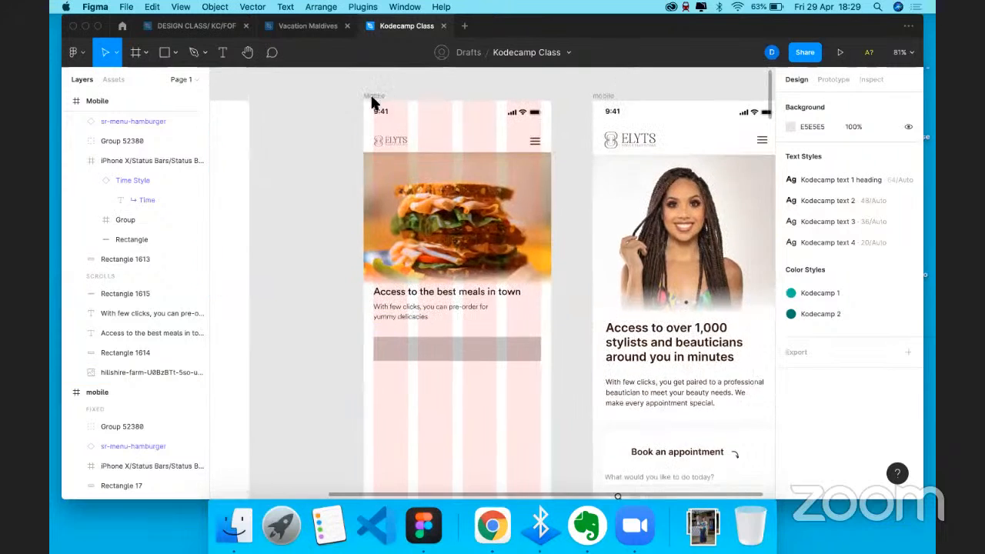
pyautogui.click(365, 105)
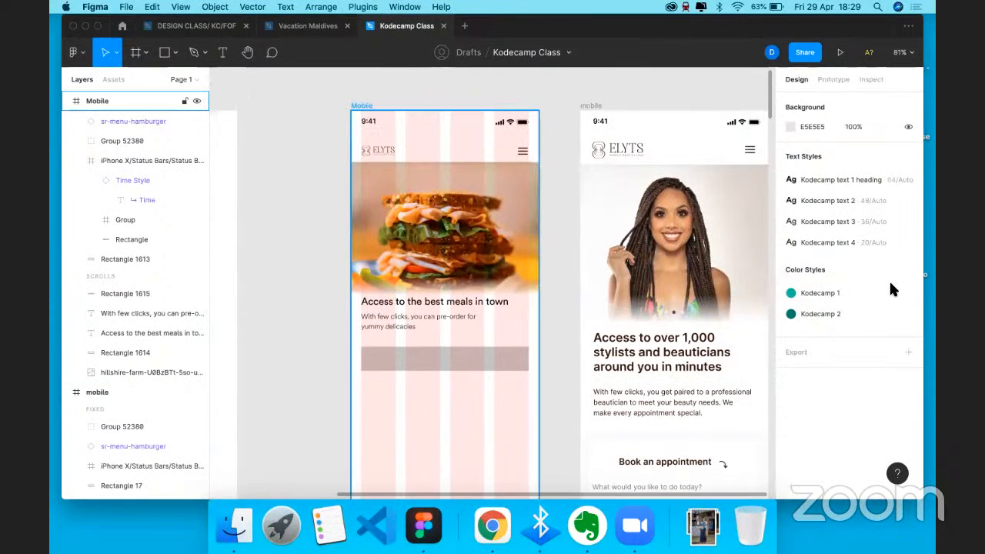
pyautogui.click(889, 291)
pyautogui.click(482, 365)
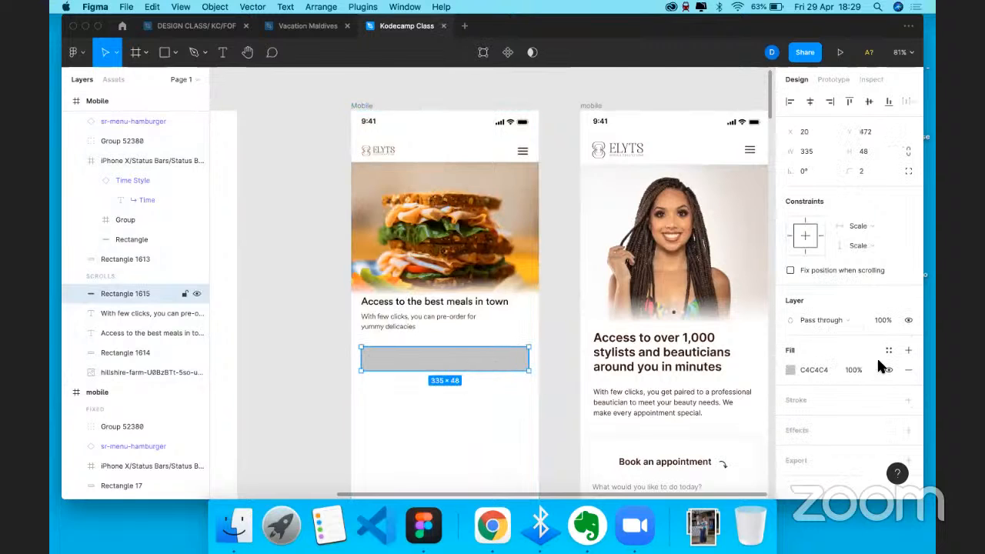
# - Try a red fill and a dark brown sampled from the burger photo on the bar
pyautogui.click(790, 370)
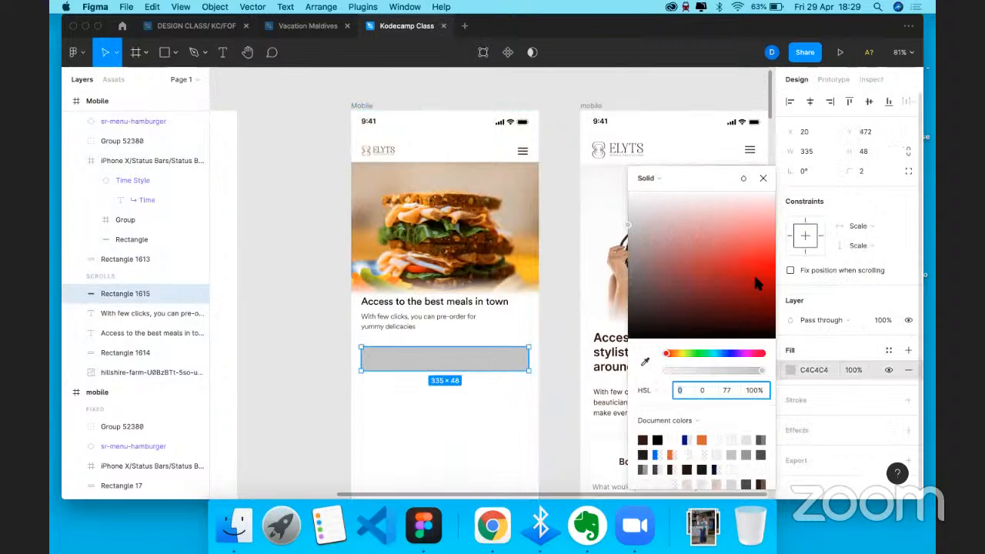
pyautogui.moveTo(754, 274); pyautogui.dragTo(760, 263)
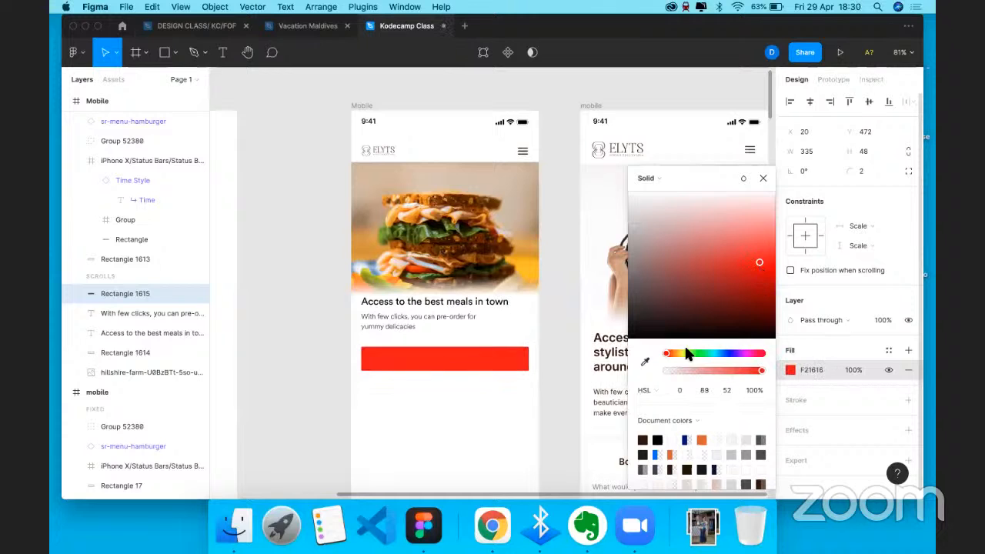
pyautogui.click(646, 362)
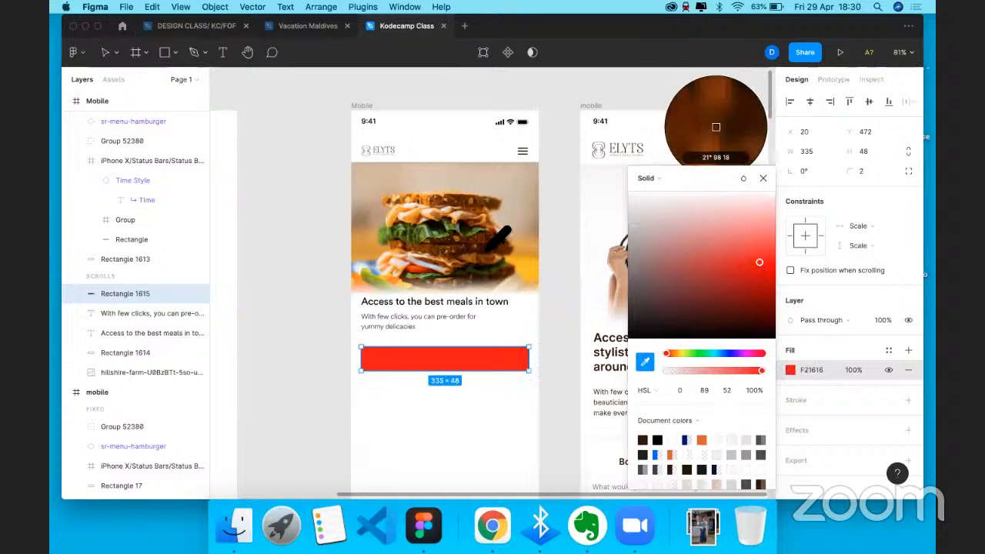
pyautogui.click(489, 248)
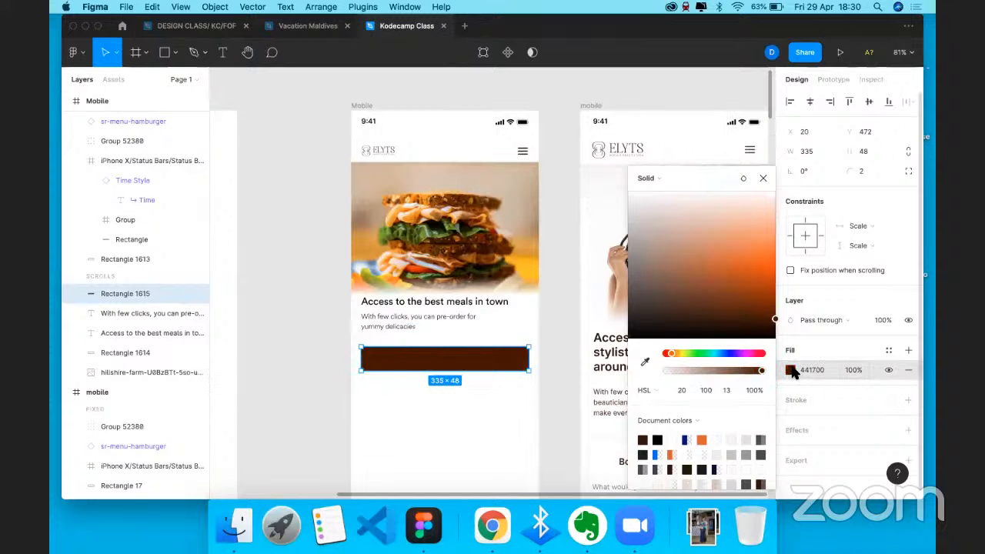
pyautogui.click(790, 370)
# - Fill the bar with the orange document colour and fine-tune its shade
pyautogui.click(791, 371)
pyautogui.scroll(-2, 707, 441)
pyautogui.scroll(2, 708, 441)
pyautogui.click(763, 352)
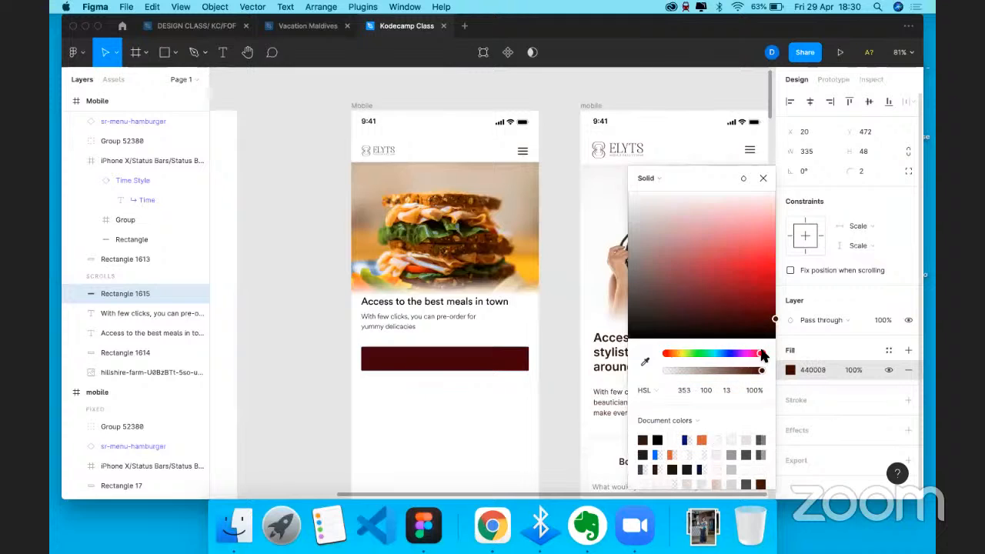
pyautogui.moveTo(763, 319); pyautogui.dragTo(758, 254)
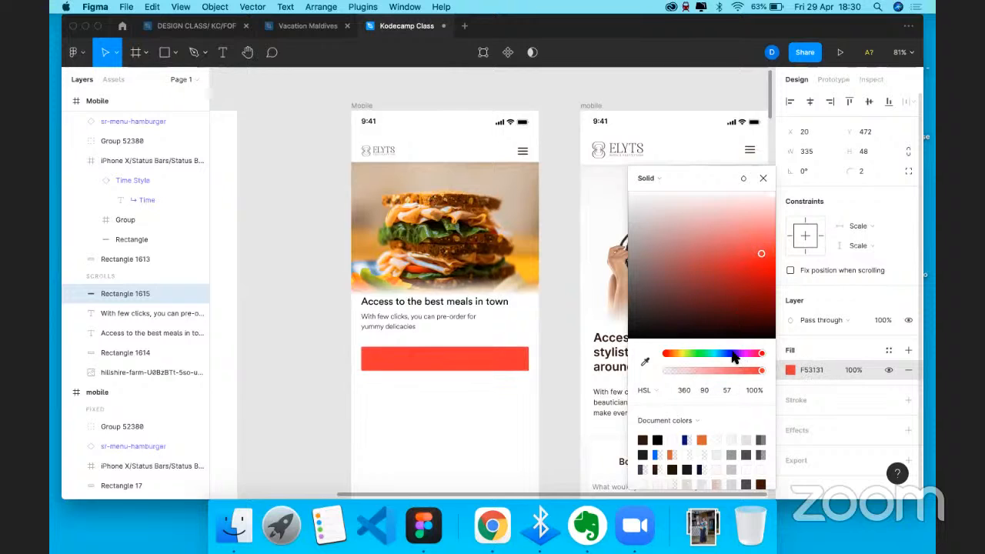
pyautogui.click(701, 440)
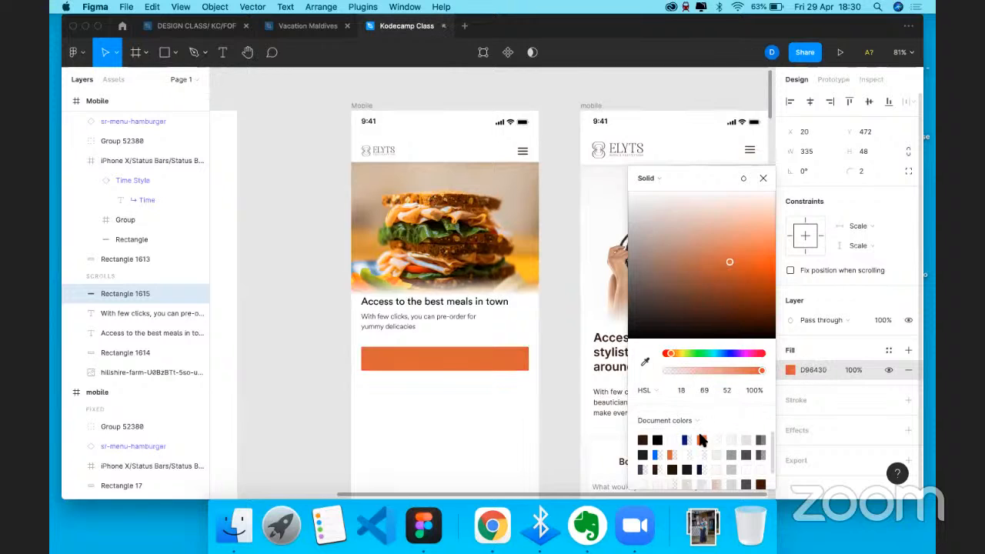
pyautogui.moveTo(770, 268); pyautogui.dragTo(768, 239)
pyautogui.click(767, 260)
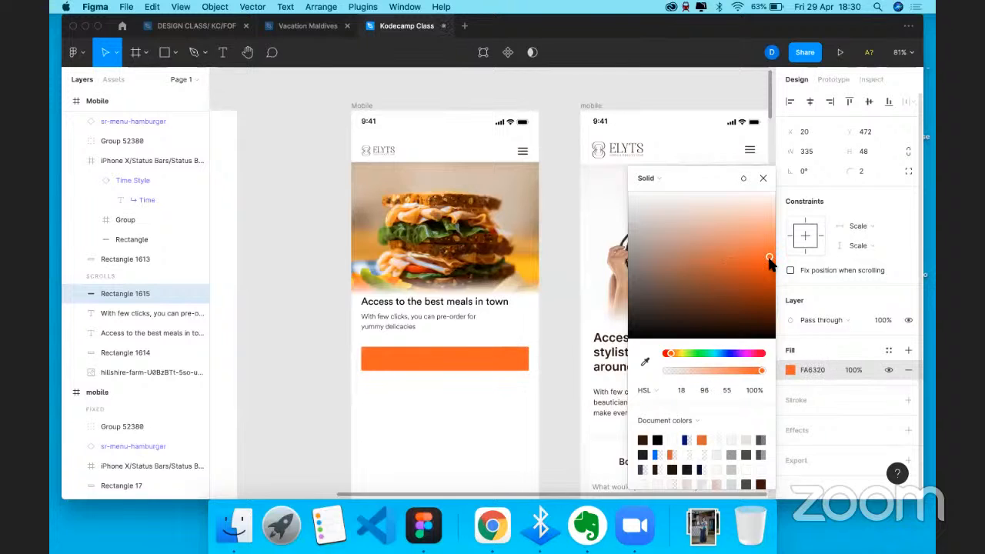
pyautogui.moveTo(770, 260); pyautogui.dragTo(768, 263)
pyautogui.moveTo(767, 264); pyautogui.dragTo(769, 267)
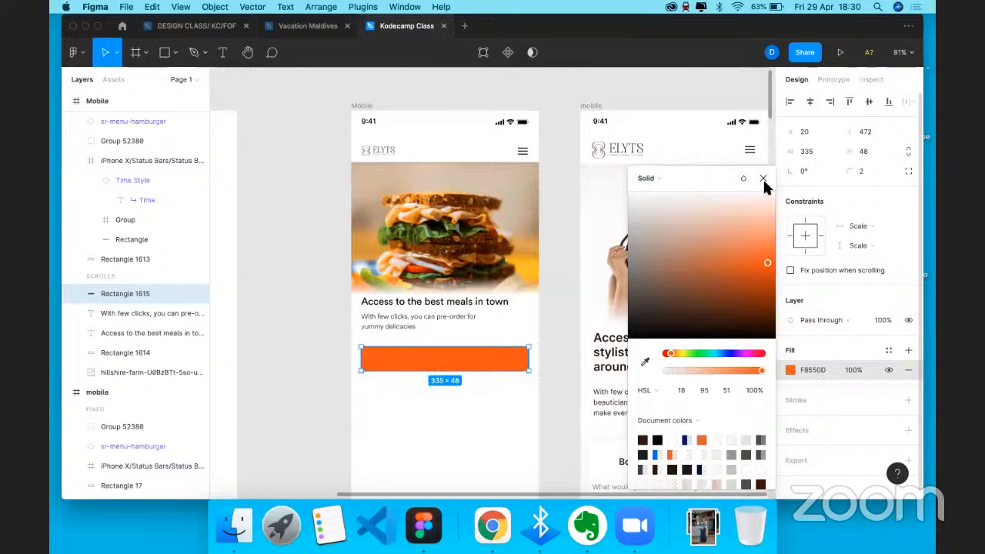
pyautogui.click(568, 278)
pyautogui.click(561, 281)
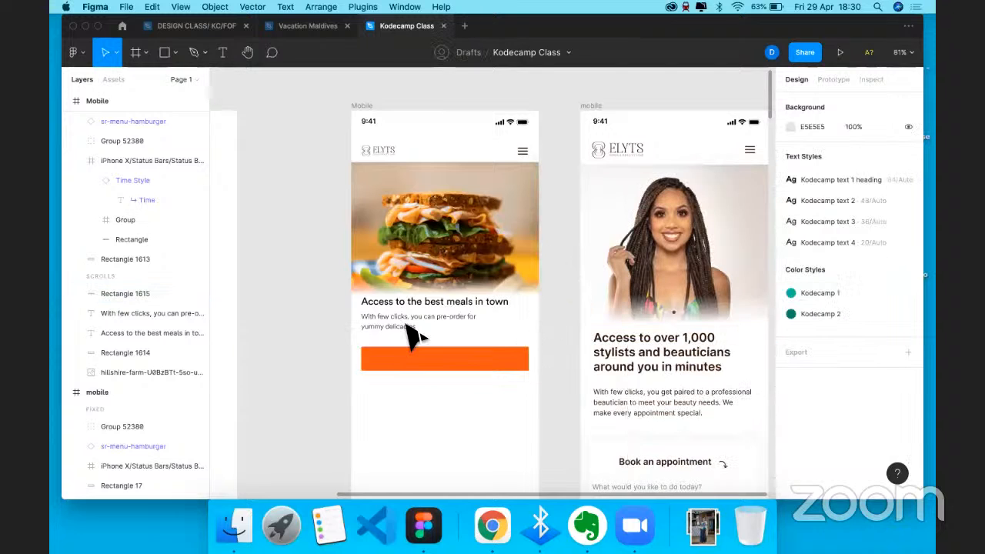
# - Try centre-aligning the 'With few clicks' tagline, then undo the change
pyautogui.click(461, 327)
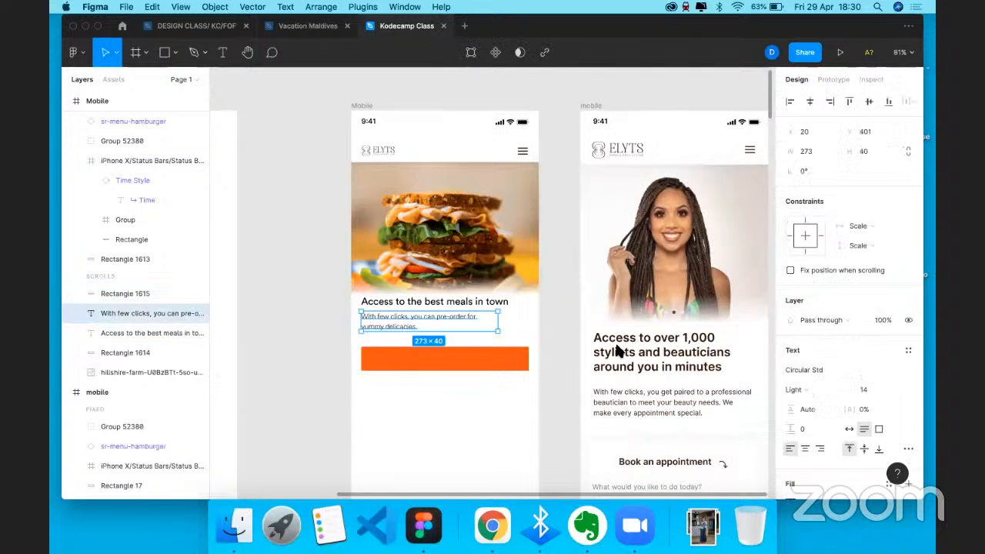
pyautogui.click(806, 449)
pyautogui.click(810, 102)
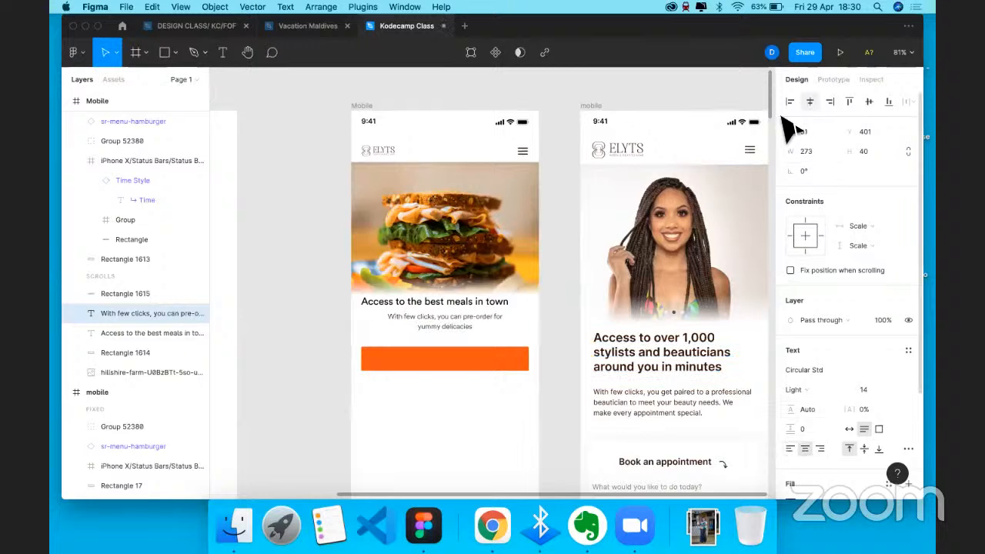
pyautogui.press('super+z')
pyautogui.press('super+z')
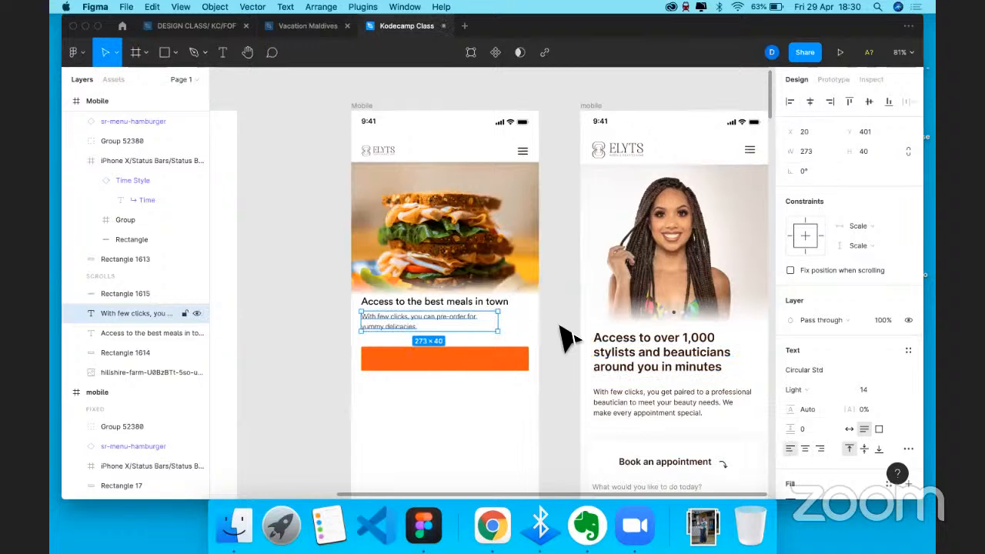
pyautogui.press('Escape')
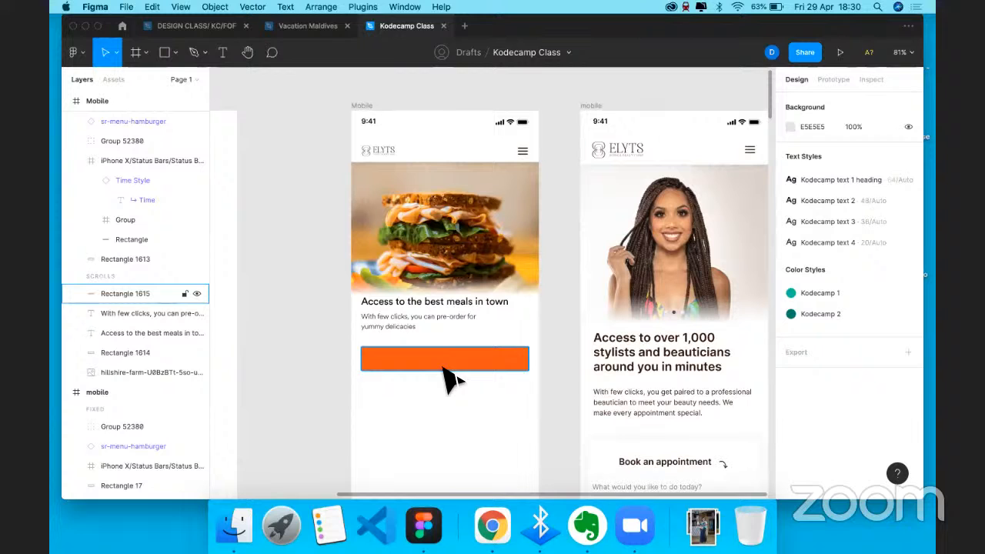
# - Shift the button rectangle's fill from orange to golden yellow EFAE05
pyautogui.click(488, 362)
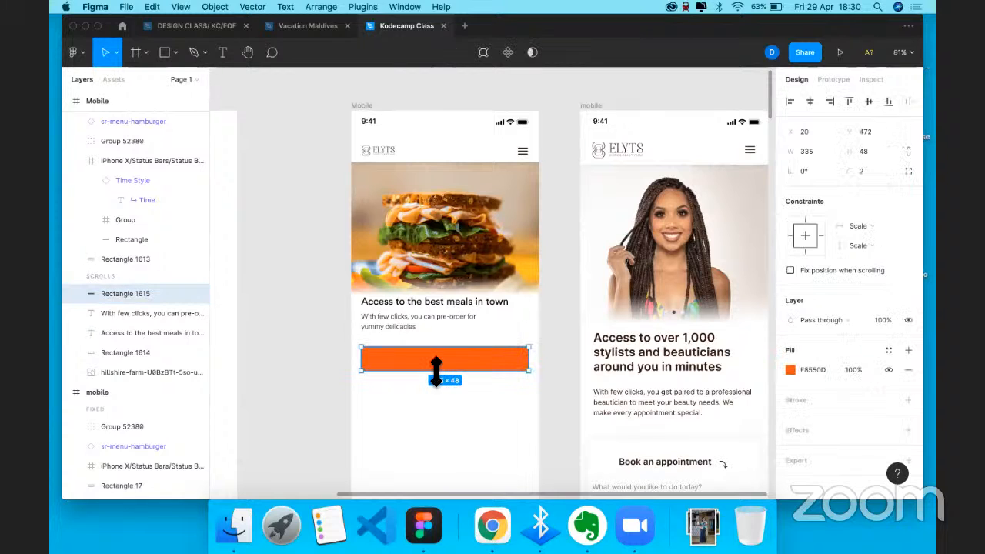
pyautogui.scroll(2, 447, 389)
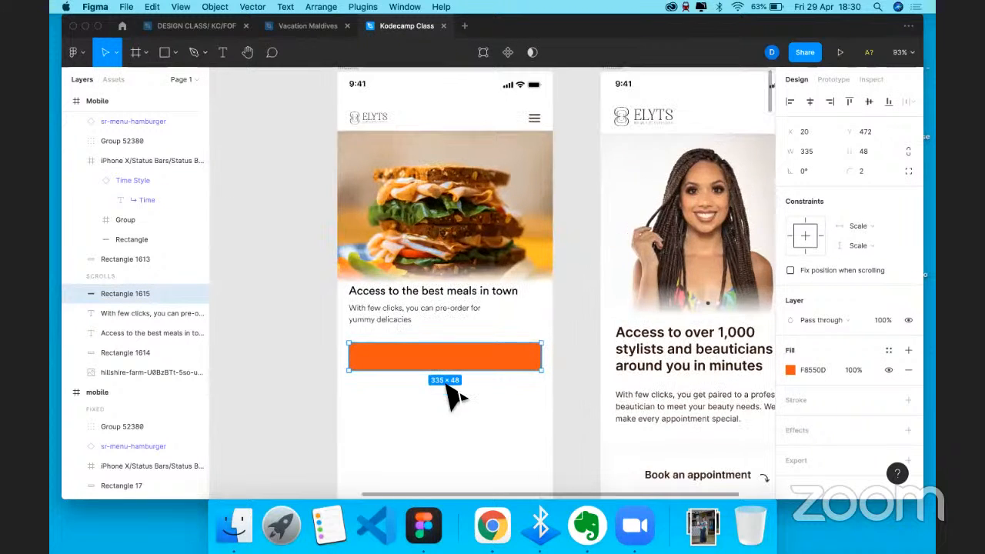
pyautogui.scroll(1, 447, 385)
pyautogui.press('Escape')
pyautogui.click(417, 389)
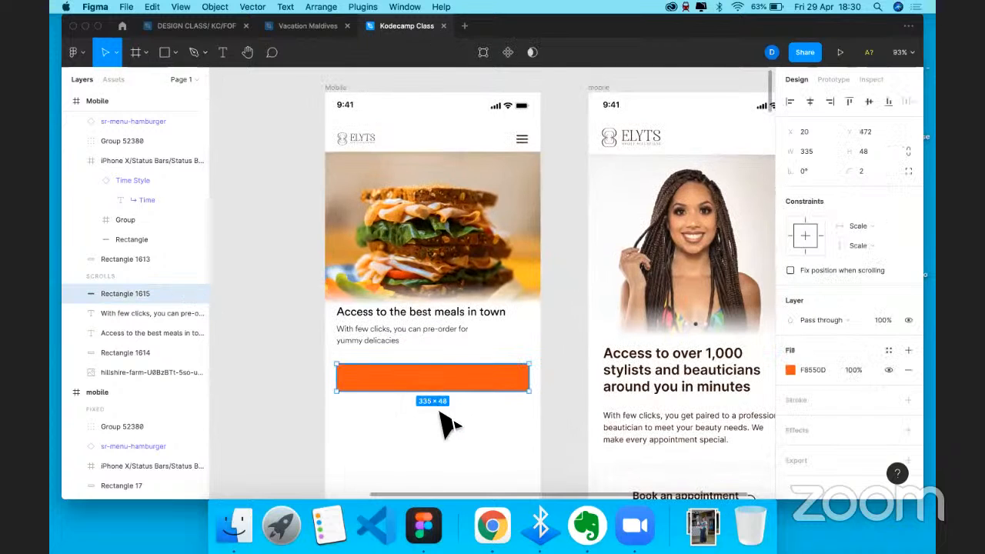
pyautogui.press('Escape')
pyautogui.click(477, 374)
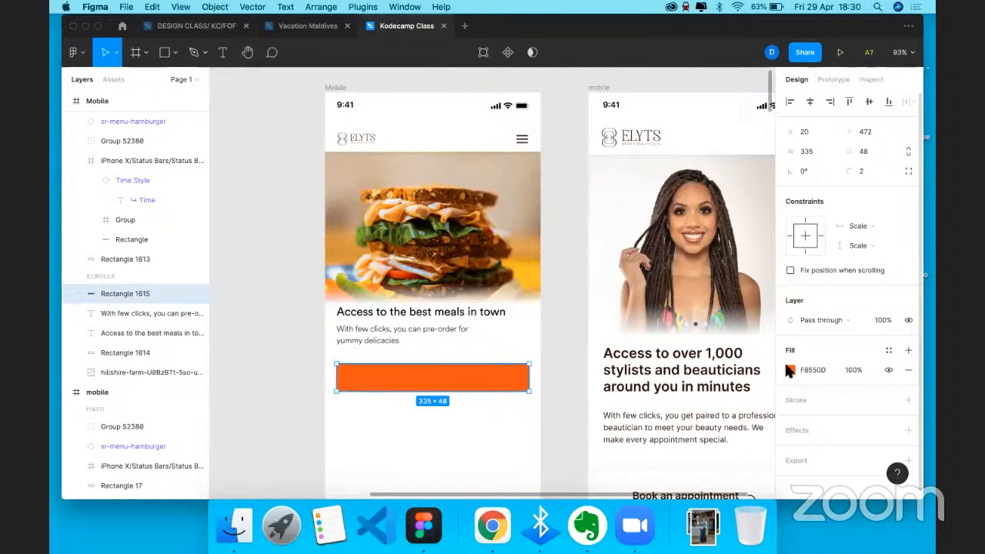
pyautogui.click(791, 370)
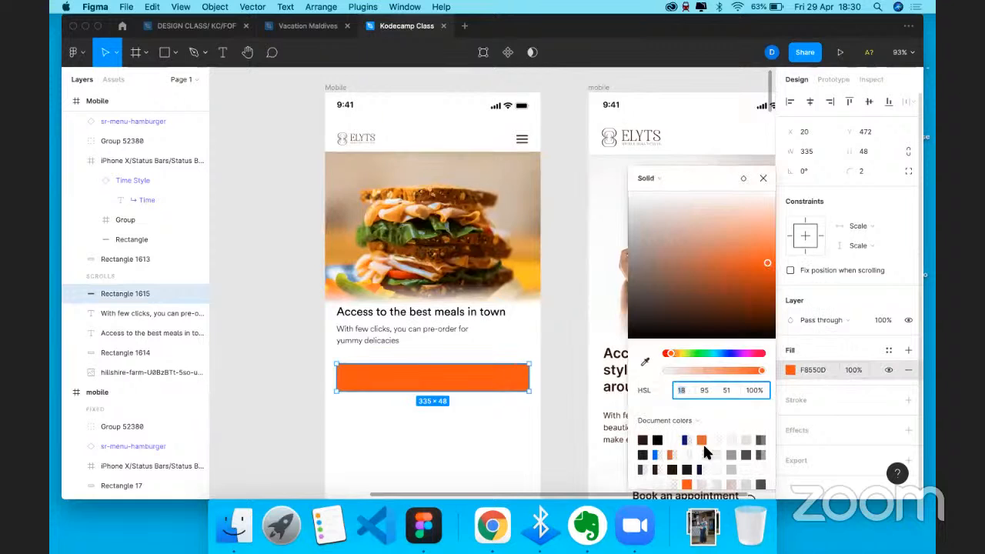
pyautogui.click(682, 355)
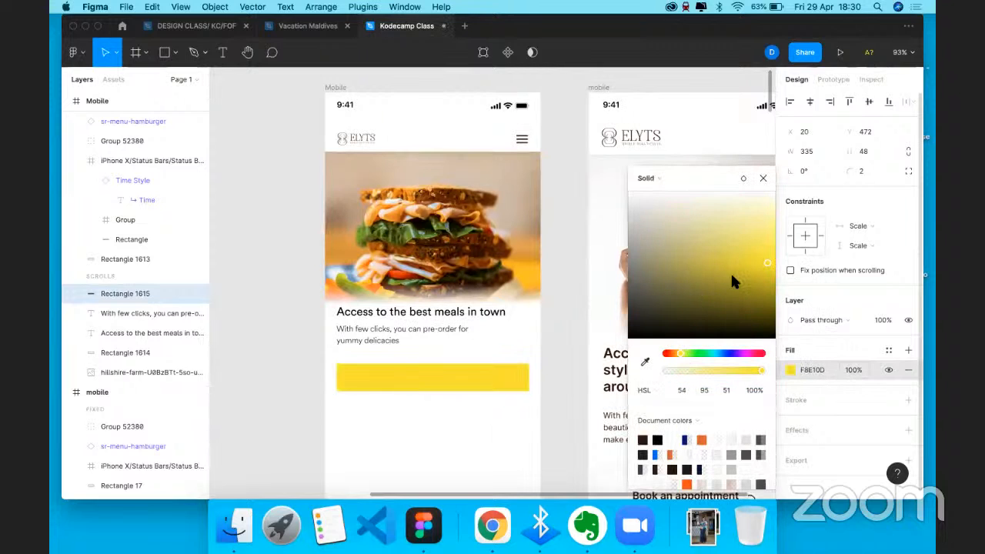
pyautogui.click(758, 221)
pyautogui.click(764, 261)
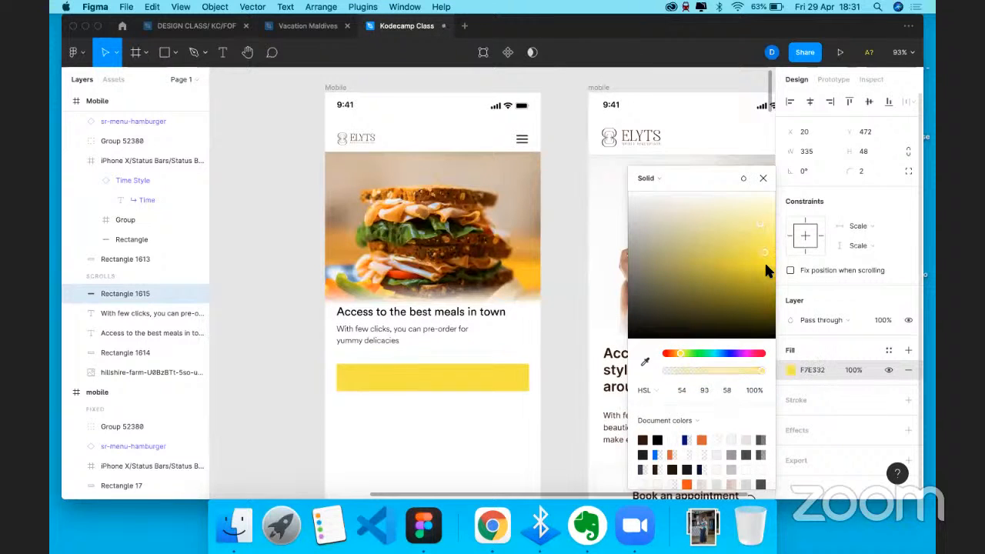
pyautogui.click(769, 271)
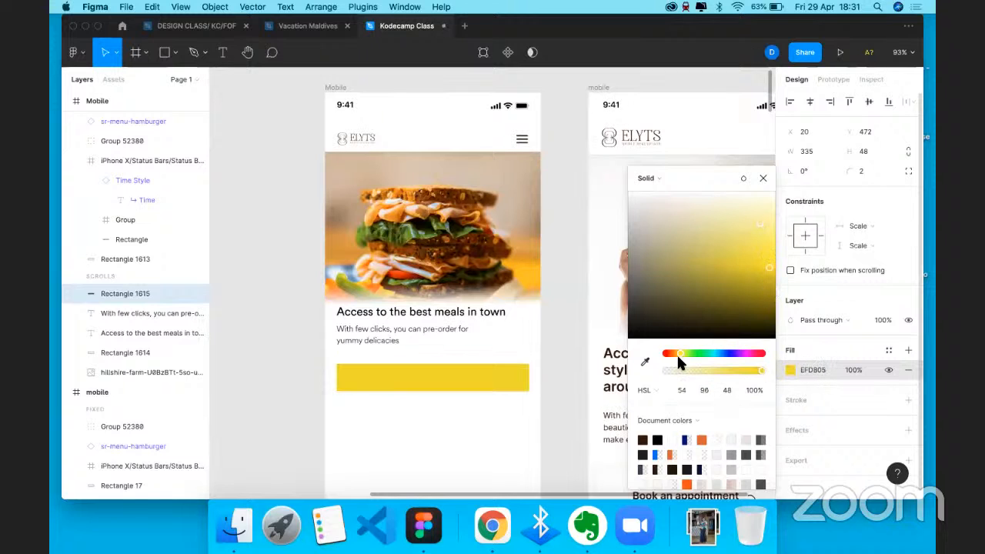
pyautogui.moveTo(683, 355); pyautogui.dragTo(675, 346)
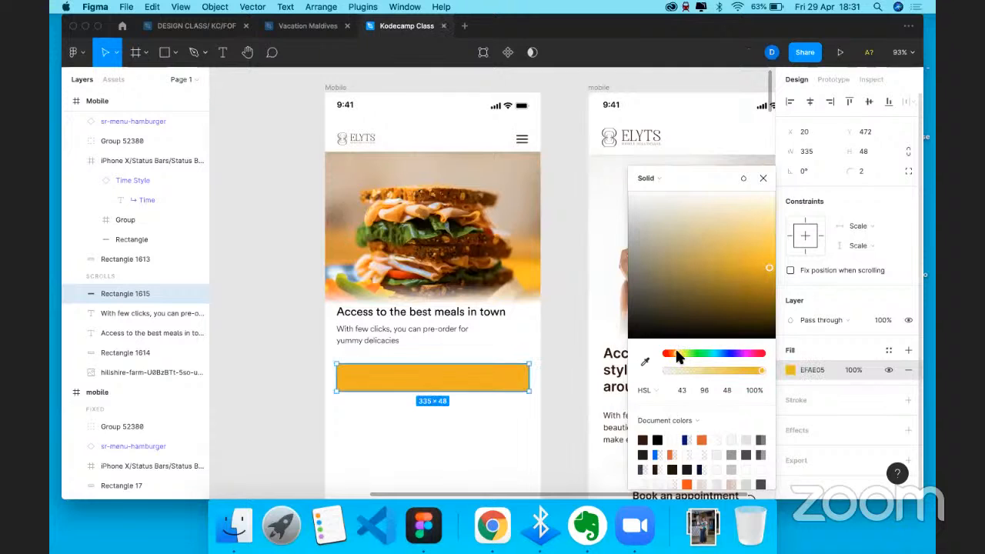
pyautogui.click(550, 246)
pyautogui.click(566, 351)
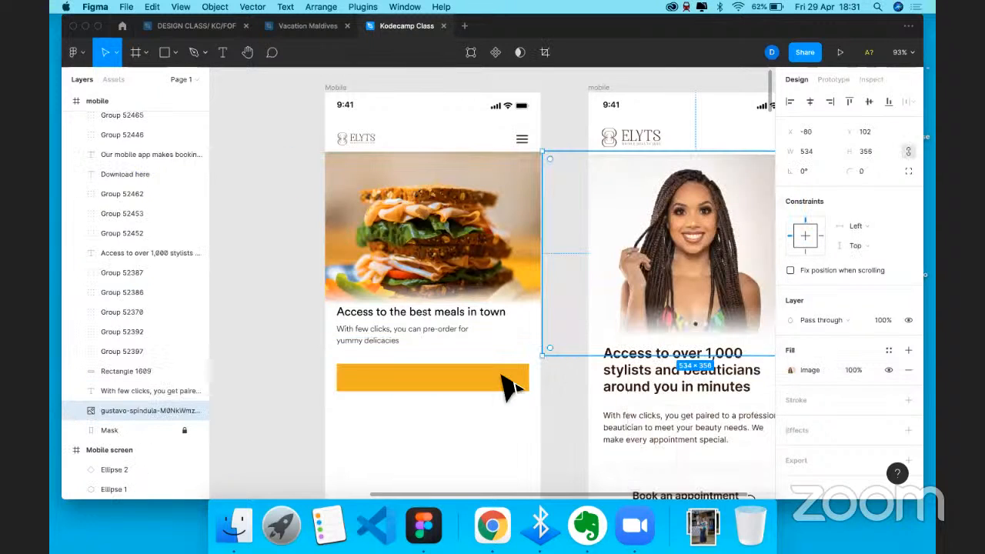
pyautogui.click(501, 433)
# - Duplicate the subtitle text onto the yellow button and retype it as 'Order now'
pyautogui.click(493, 378)
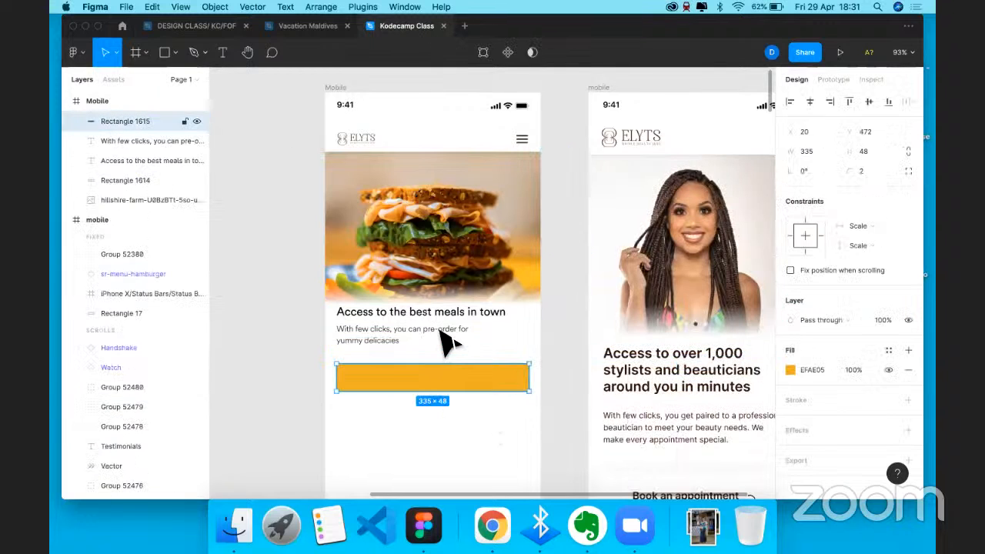
pyautogui.click(448, 343)
pyautogui.press('super+c')
pyautogui.press('super+v')
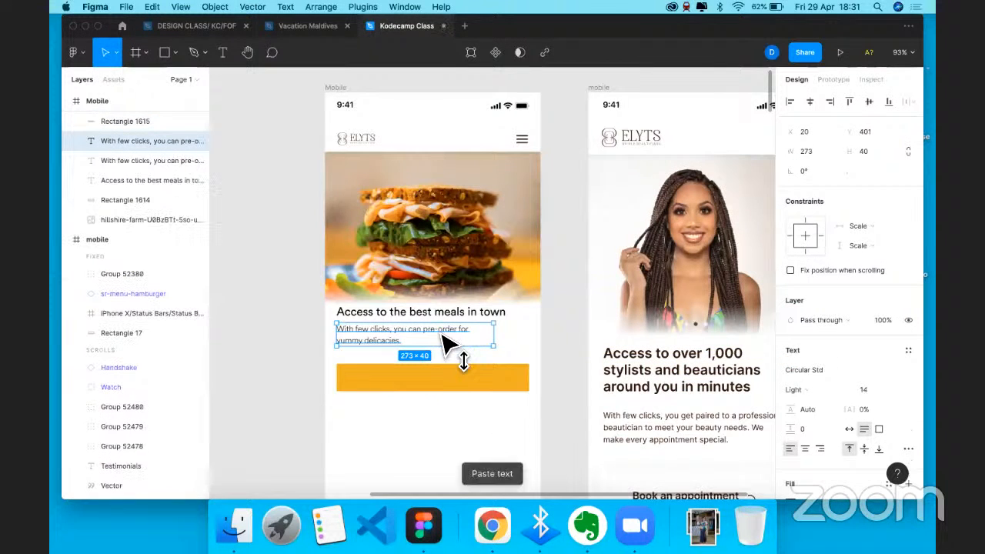
pyautogui.click(451, 382)
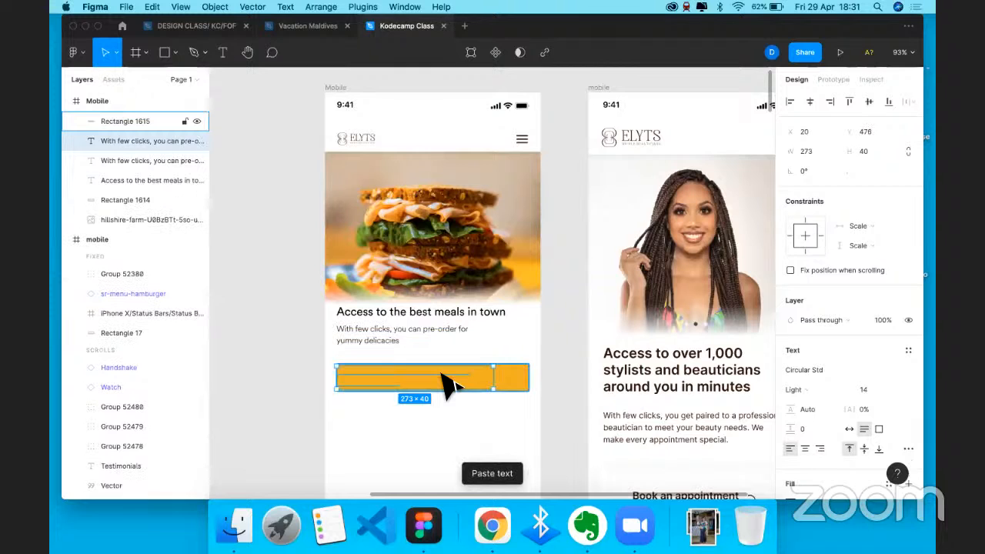
pyautogui.press('super+x')
pyautogui.press('super+v')
pyautogui.moveTo(417, 376); pyautogui.dragTo(425, 376)
pyautogui.doubleClick(434, 387)
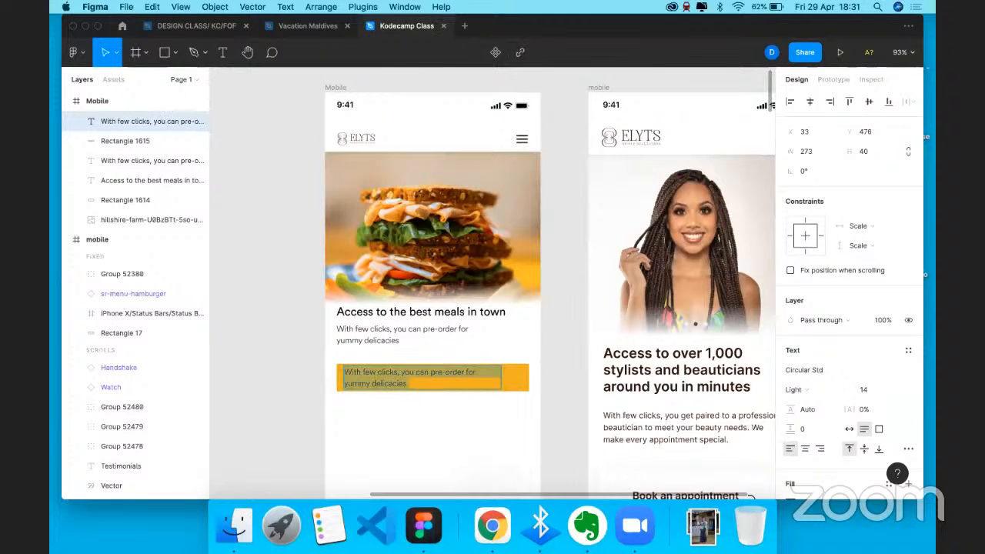
pyautogui.write('Order now')
pyautogui.press('Escape')
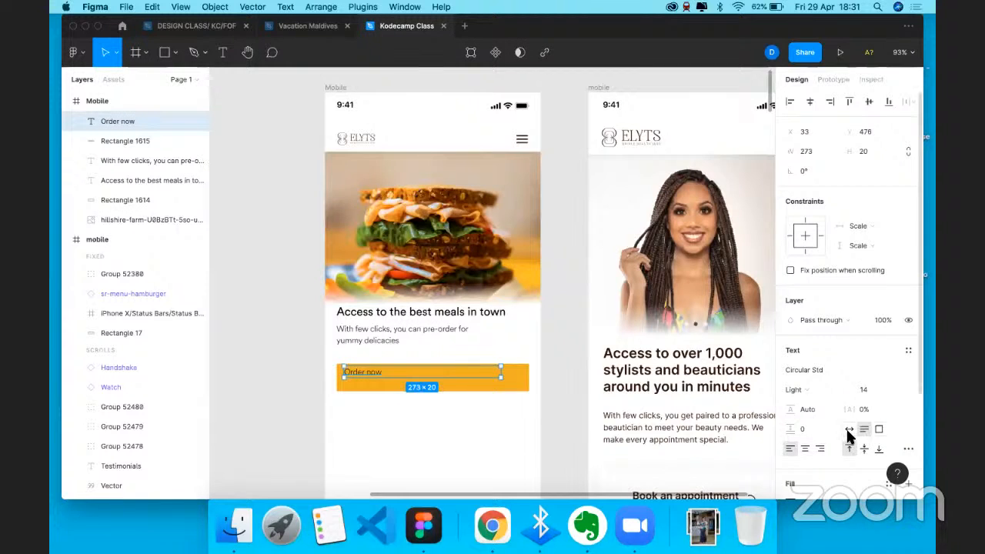
# - Make the button label auto width, font size 20 and Book weight
pyautogui.click(849, 430)
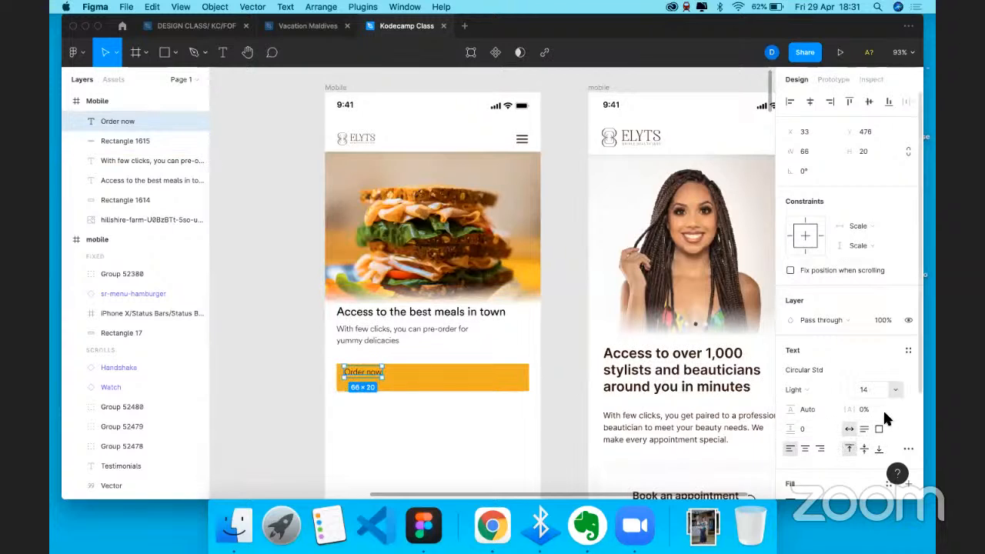
pyautogui.click(896, 390)
pyautogui.click(886, 434)
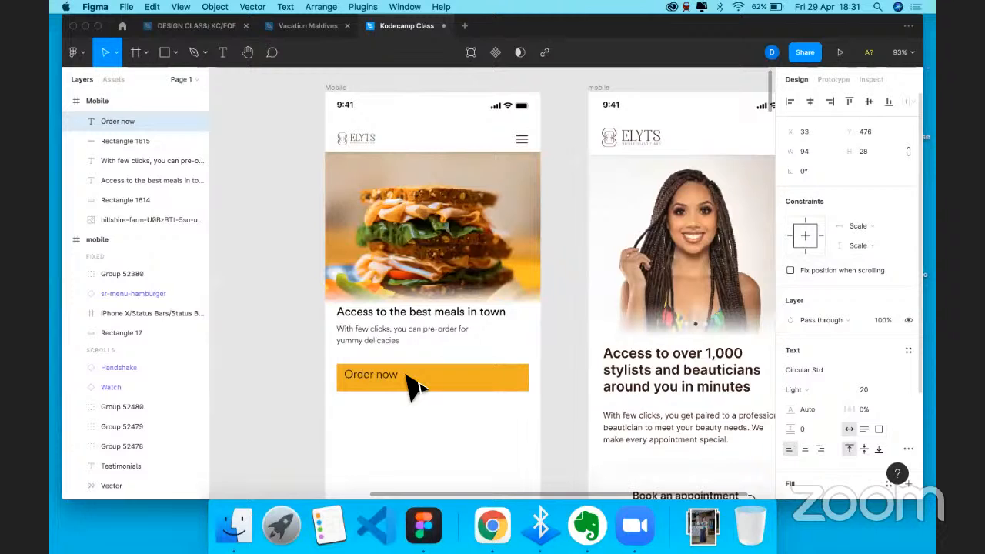
pyautogui.click(397, 383)
pyautogui.click(502, 375)
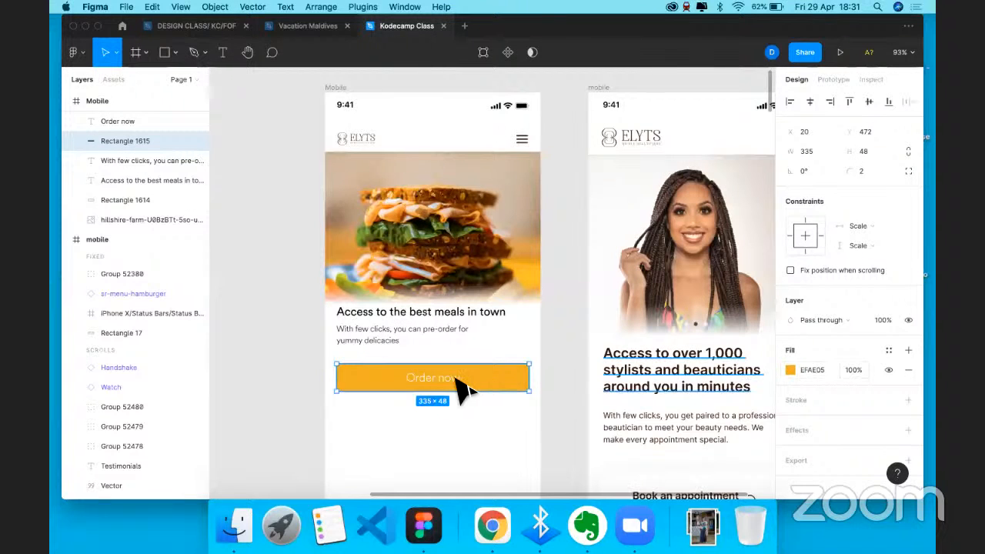
pyautogui.hotkey('shift', 'Tab')
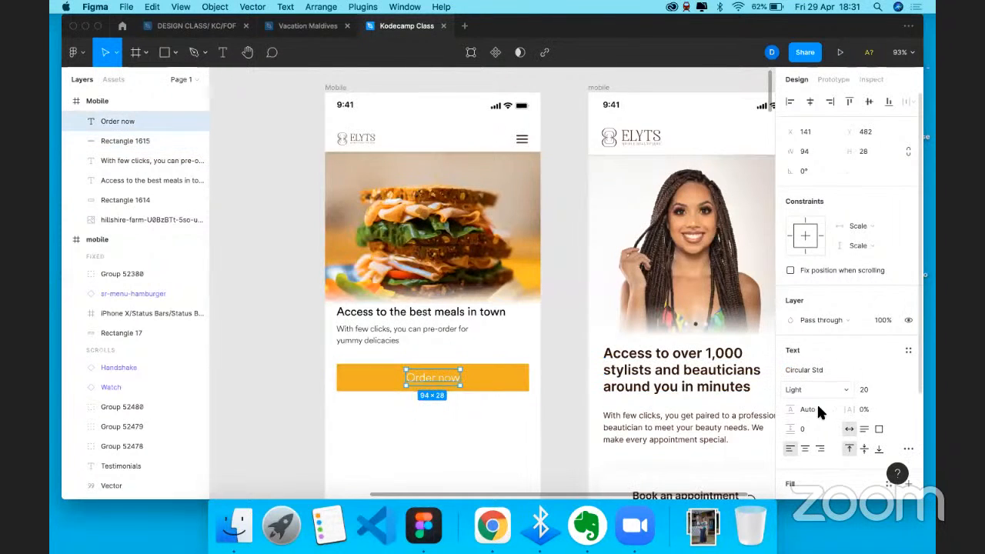
pyautogui.click(818, 389)
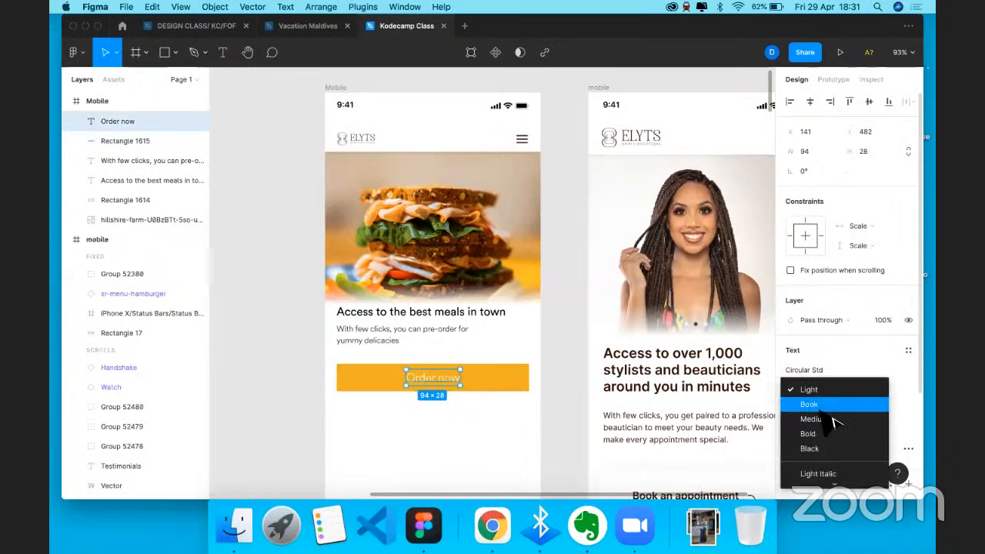
pyautogui.click(830, 406)
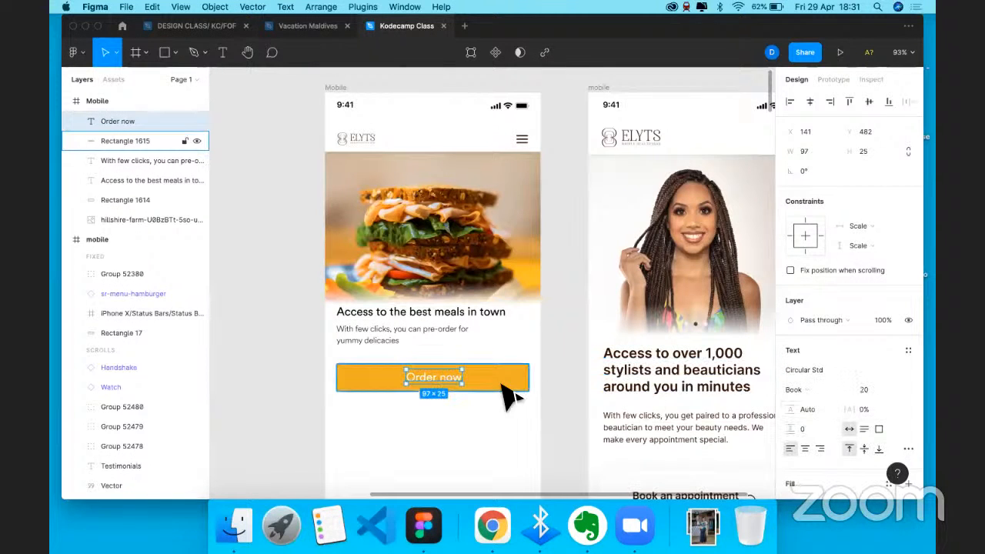
# - Change the button label's wording to 'Place an order'
pyautogui.click(509, 397)
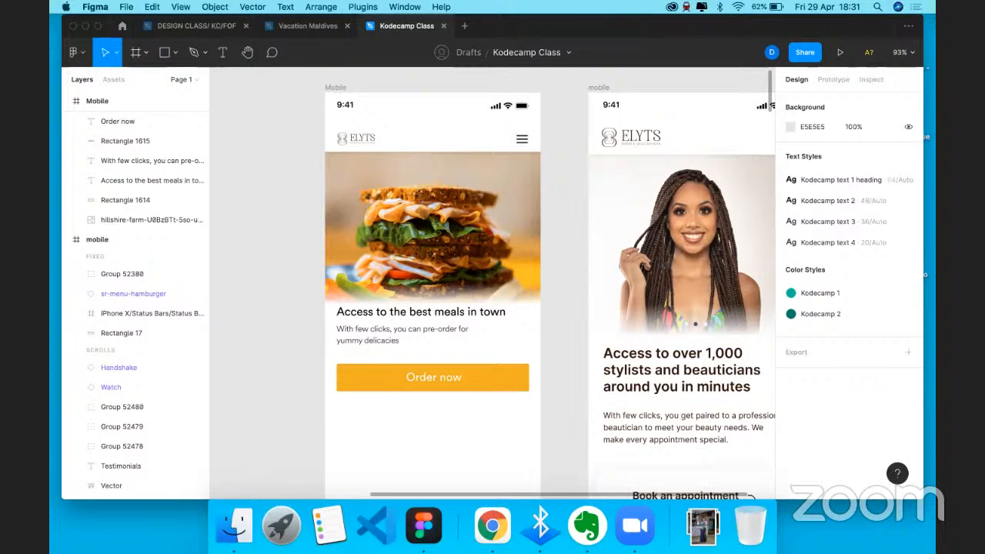
pyautogui.doubleClick(434, 377)
pyautogui.write('Place an order')
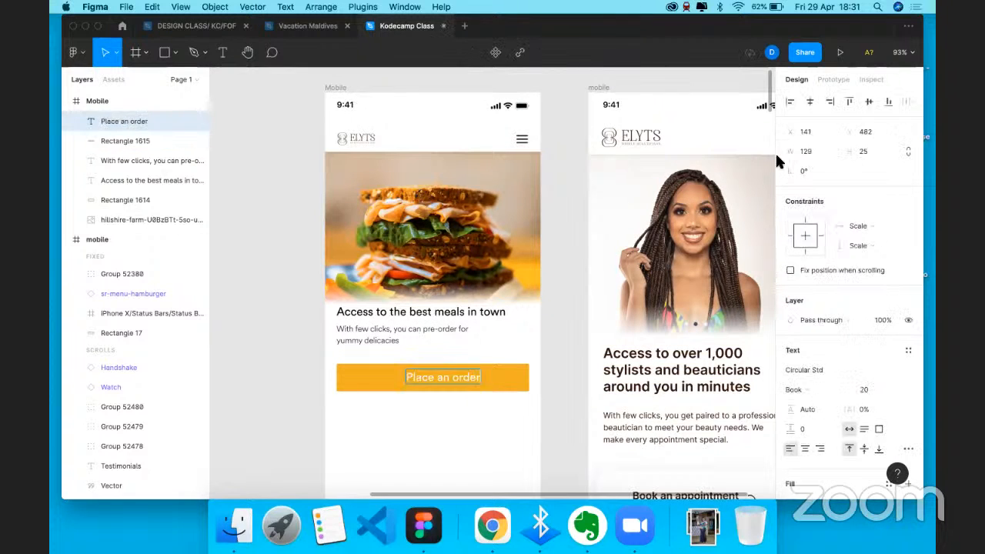
pyautogui.press('Escape')
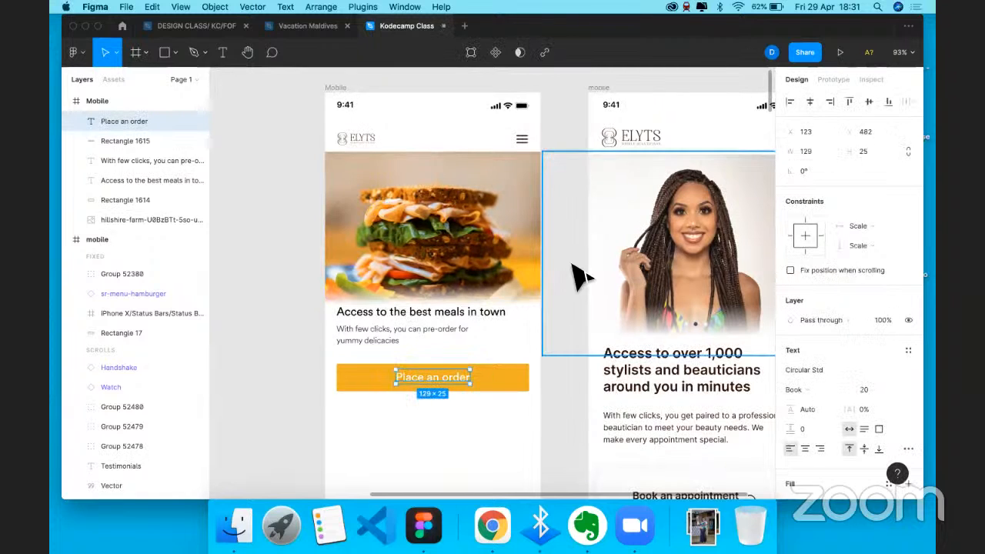
pyautogui.click(581, 277)
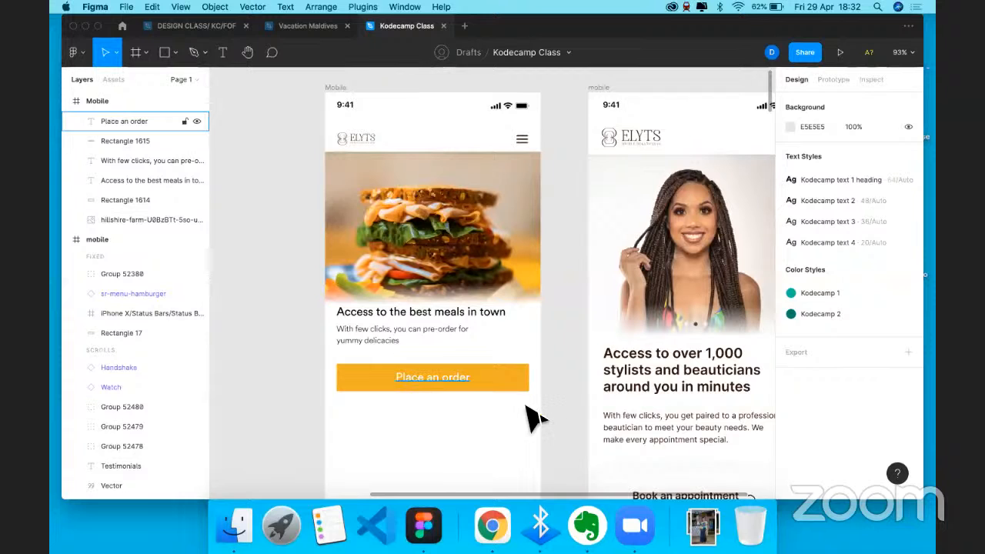
# - Set the Mobile frame's prototype preview device to iPhone 11 Pro
pyautogui.scroll(-1, 508, 377)
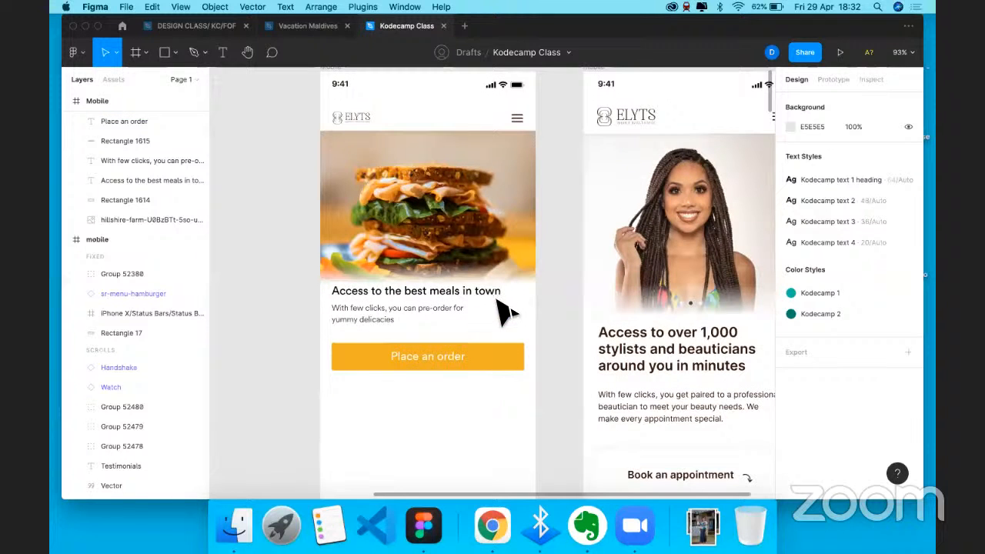
pyautogui.scroll(-2, 503, 308)
pyautogui.scroll(-1, 438, 174)
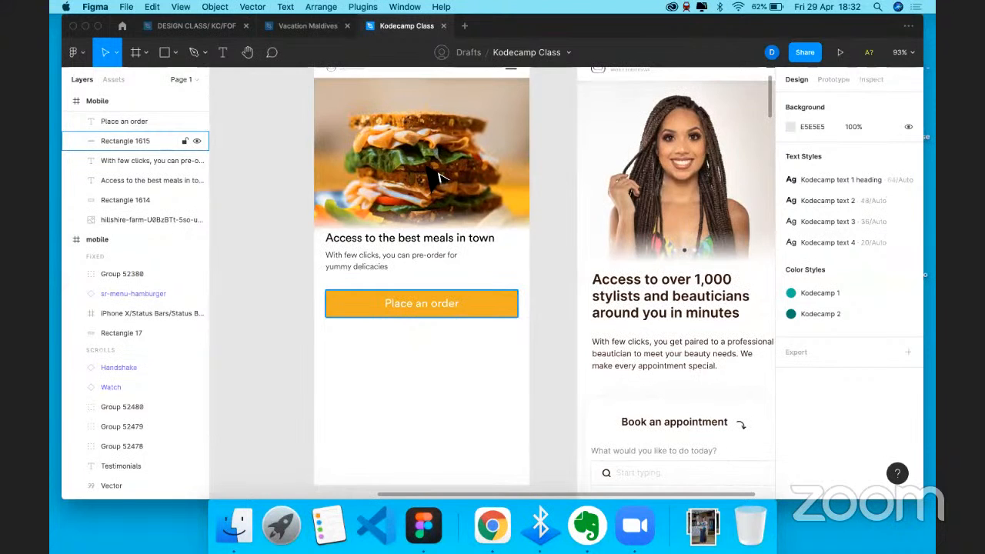
pyautogui.scroll(5, 400, 100)
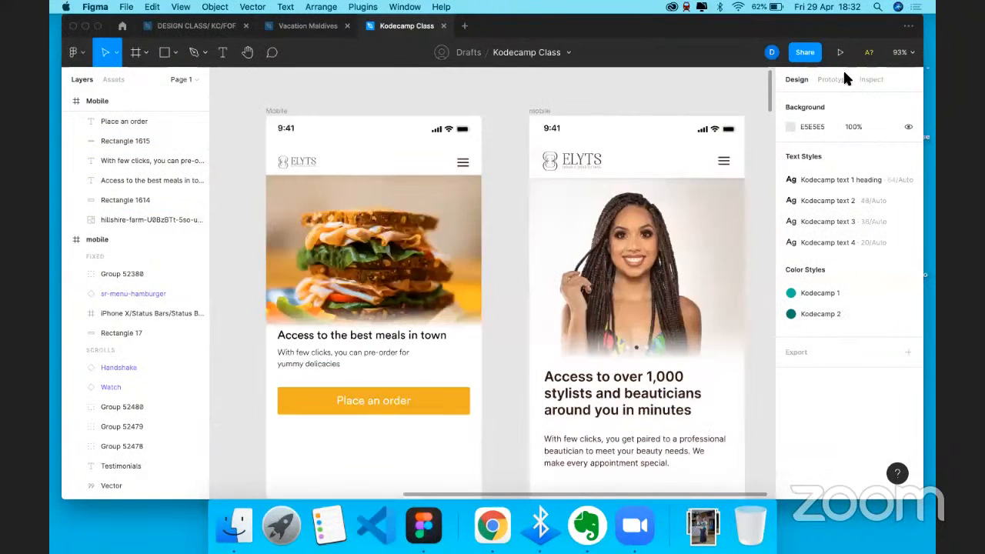
pyautogui.click(844, 49)
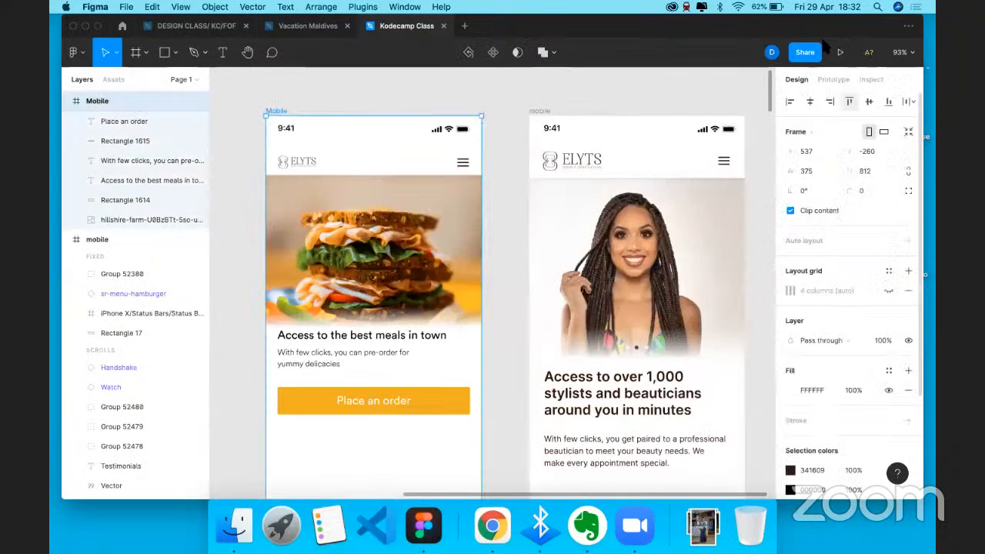
pyautogui.click(838, 78)
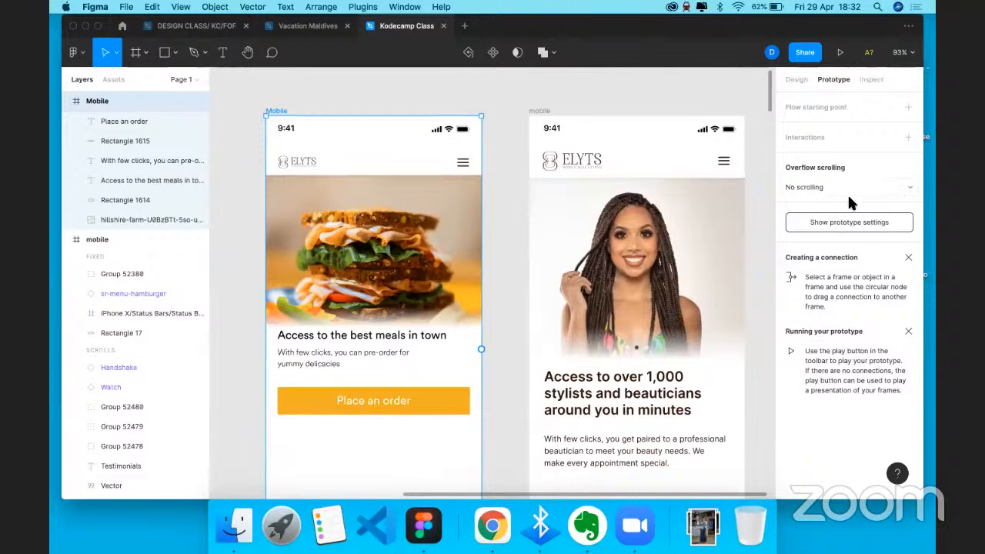
pyautogui.click(837, 222)
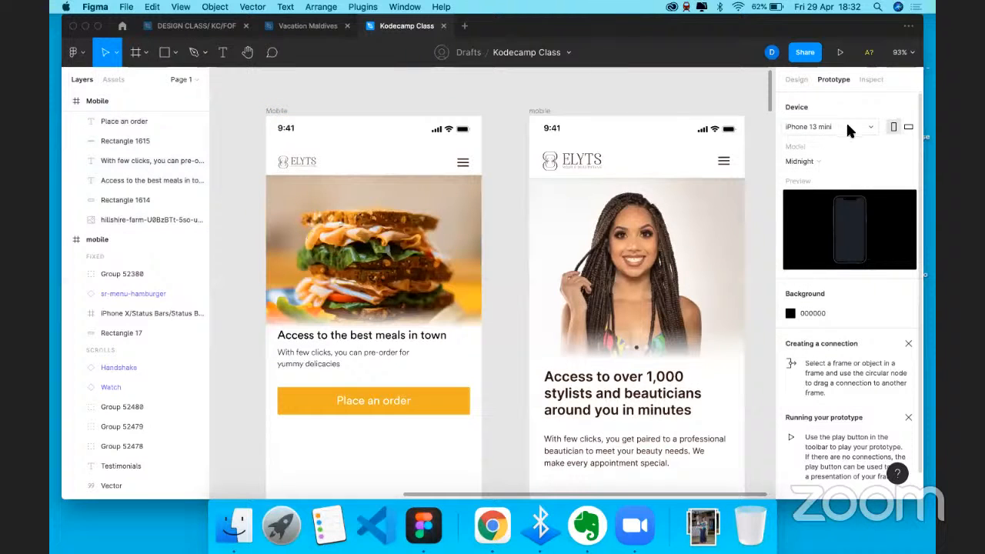
pyautogui.click(816, 127)
pyautogui.click(797, 154)
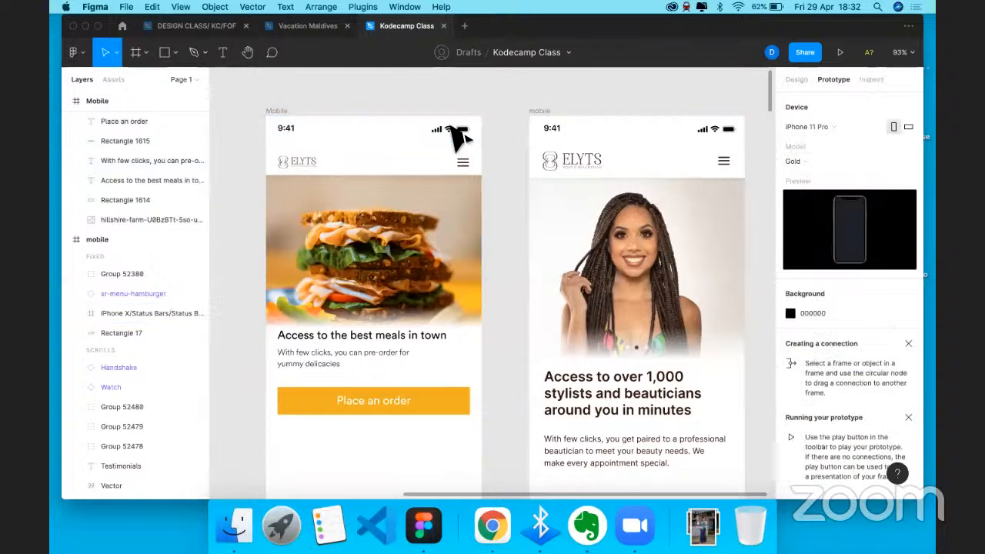
pyautogui.click(797, 80)
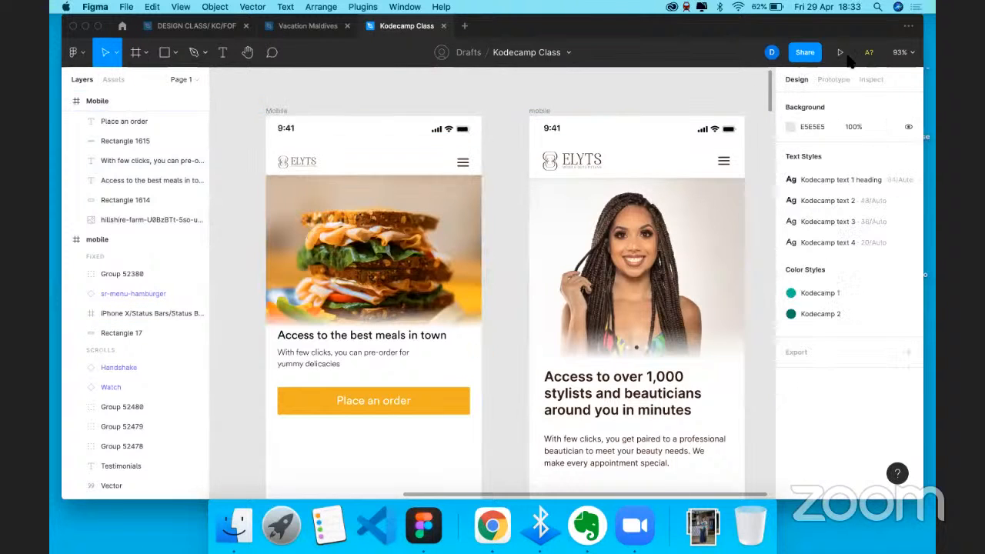
# - Launch the Mobile frame's prototype preview in its own tab, then return to the editor
pyautogui.click(278, 111)
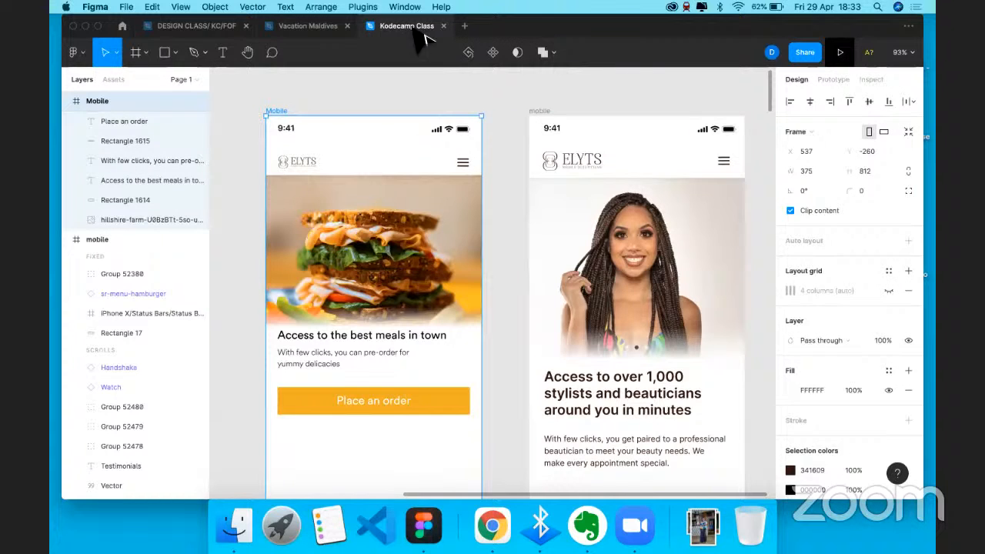
pyautogui.press('super+alt+Return')
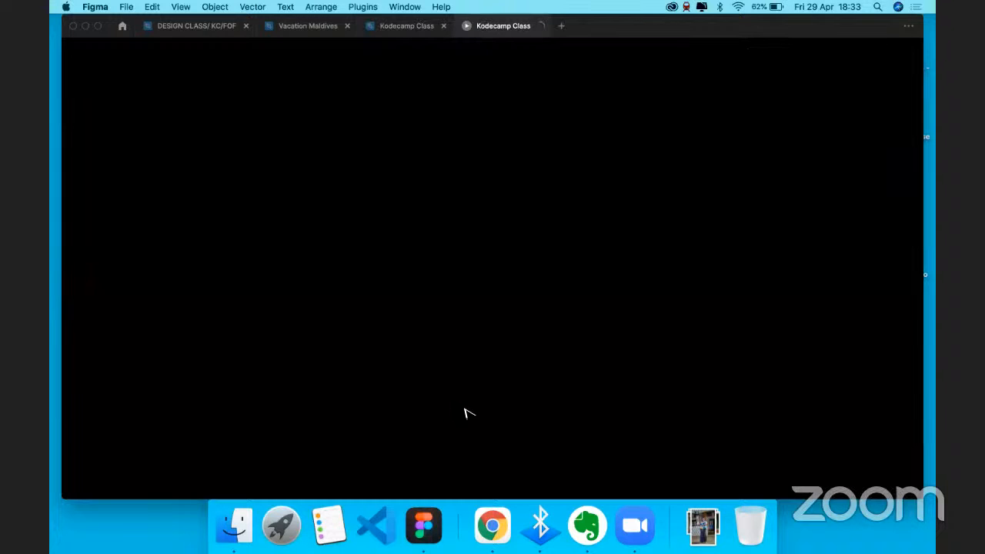
pyautogui.hotkey('ctrl', 'shift', 'Tab')
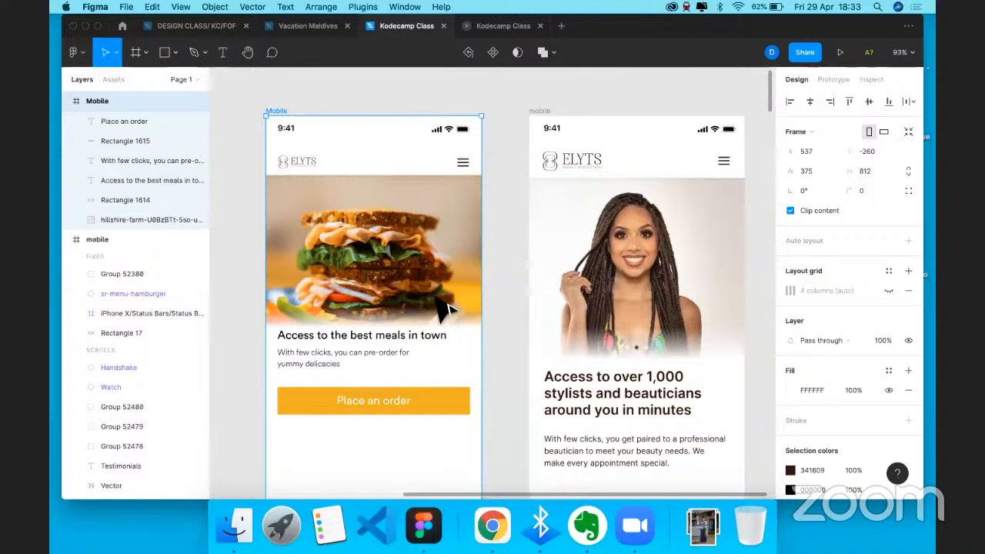
pyautogui.scroll(-1, 447, 308)
pyautogui.scroll(-2, 437, 296)
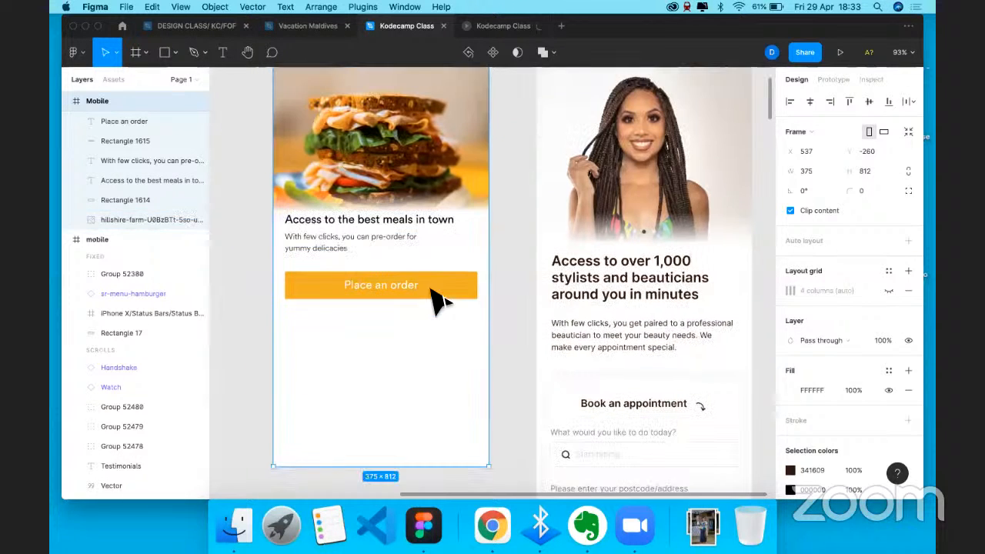
pyautogui.click(439, 303)
pyautogui.click(436, 334)
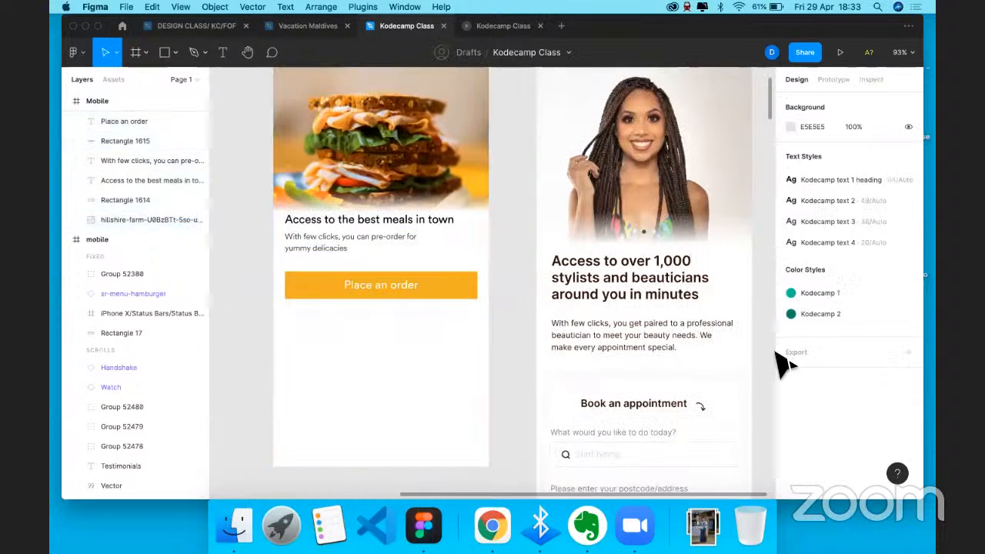
# - Add a drop shadow to the orange order button and set its corner radius to 5
pyautogui.click(793, 419)
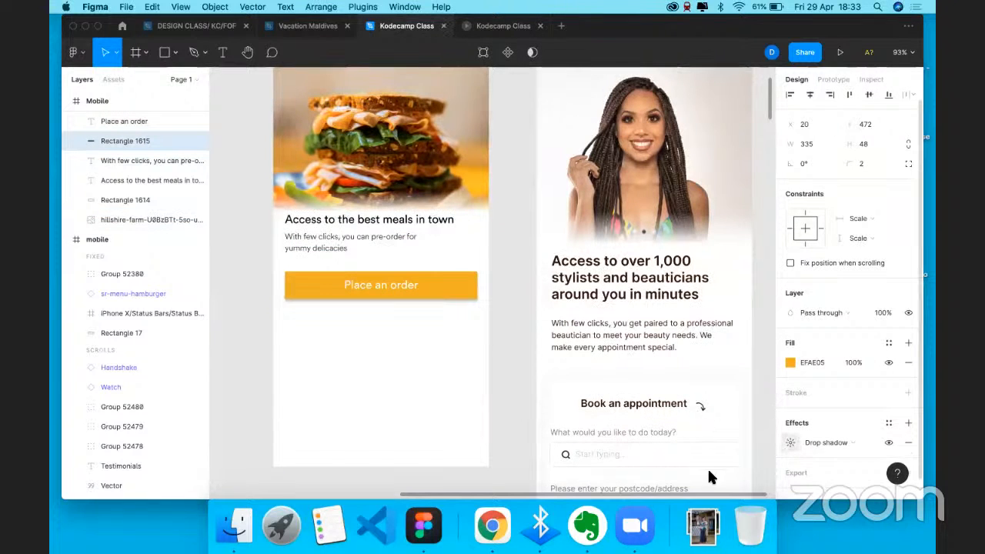
pyautogui.click(791, 442)
pyautogui.click(346, 376)
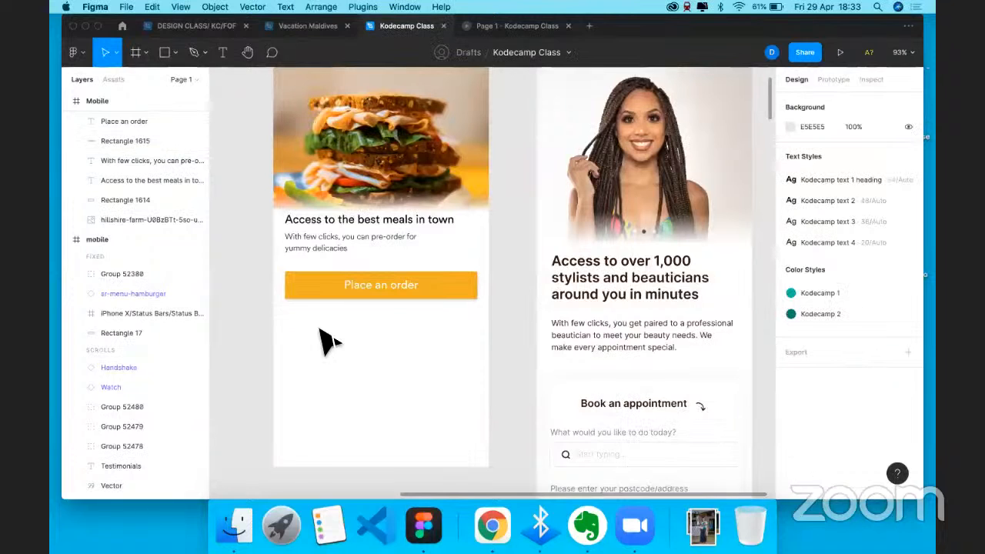
pyautogui.scroll(1, 320, 330)
pyautogui.click(451, 323)
pyautogui.write('5')
pyautogui.press('Return')
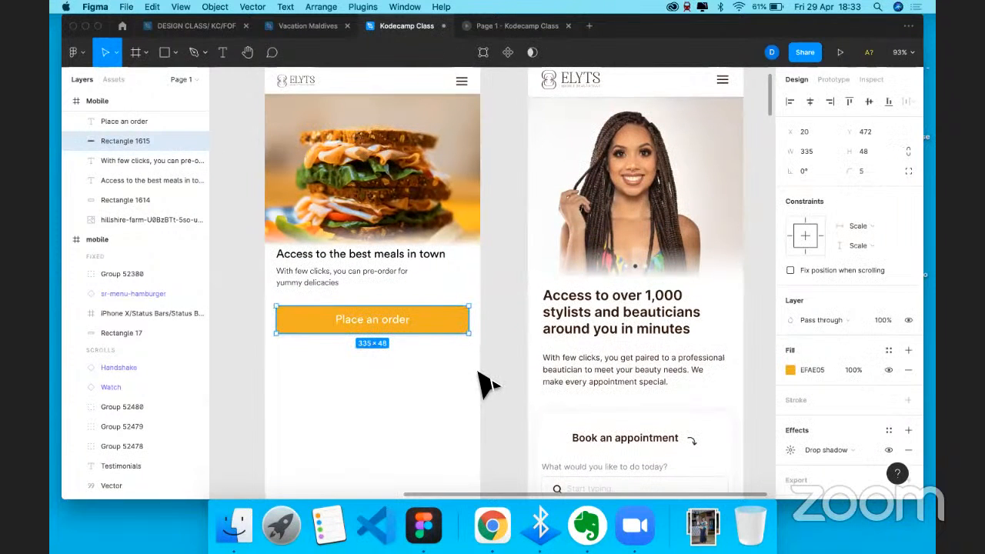
pyautogui.click(483, 383)
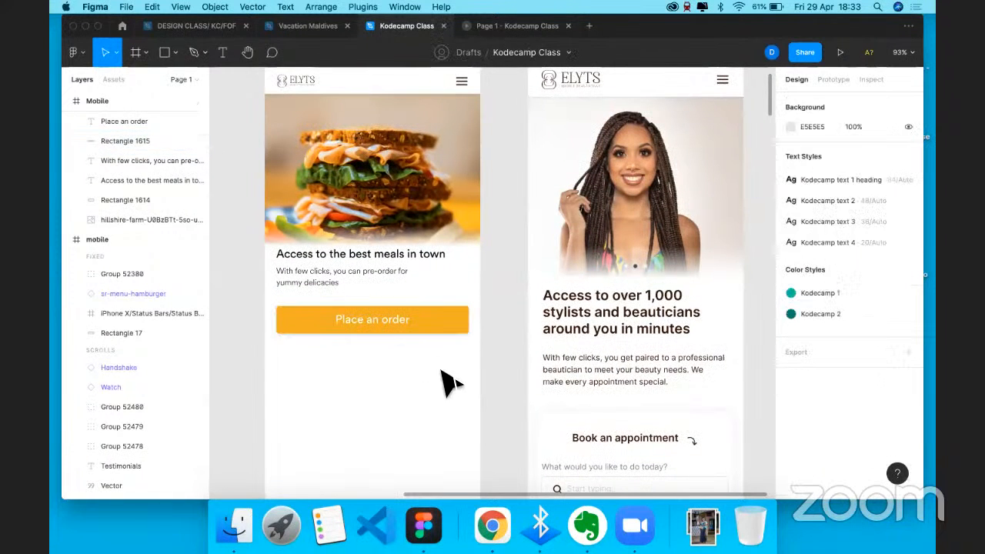
# - Review the heading and description text, then view the screen in the prototype preview
pyautogui.scroll(1, 418, 240)
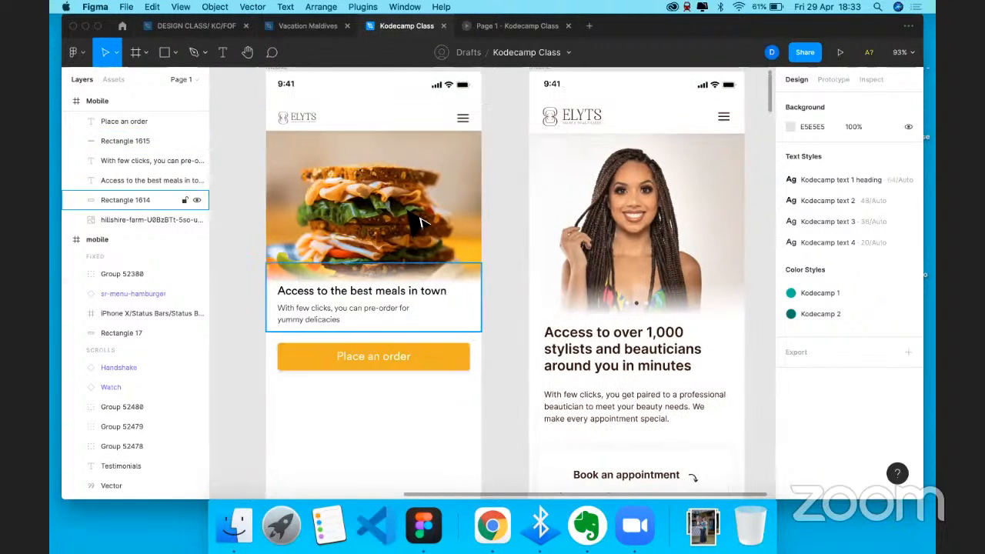
pyautogui.click(356, 300)
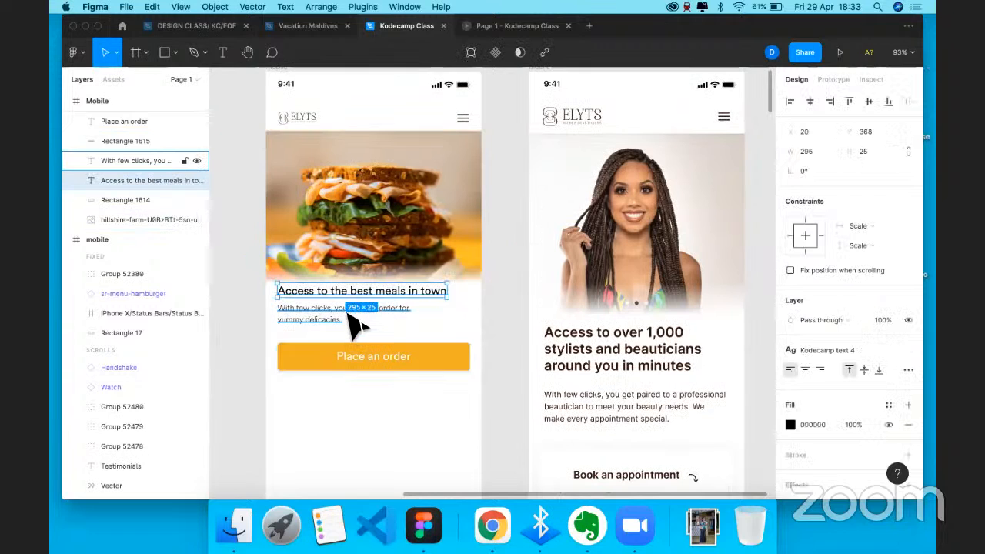
pyautogui.keyDown('shift'); pyautogui.click(333, 322); pyautogui.keyUp('shift')
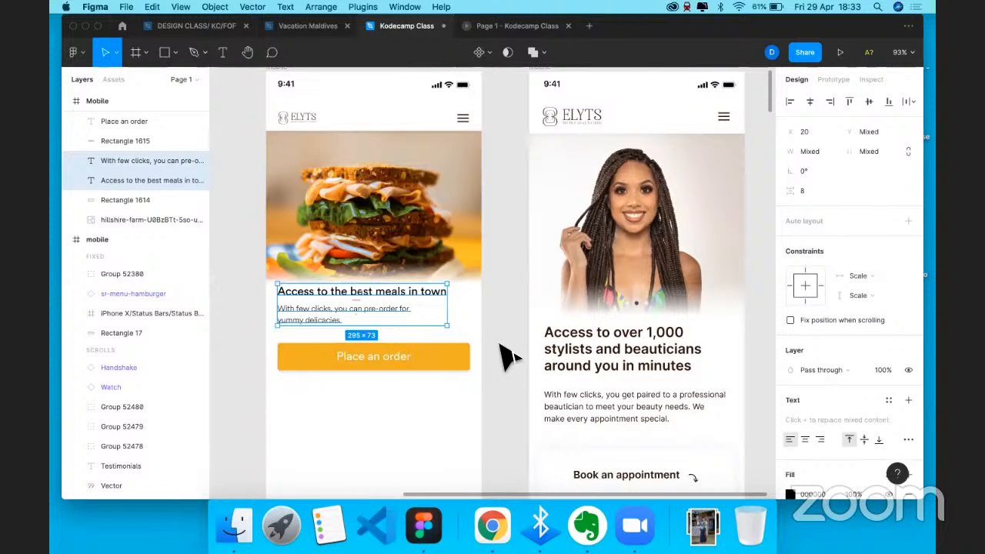
pyautogui.click(460, 392)
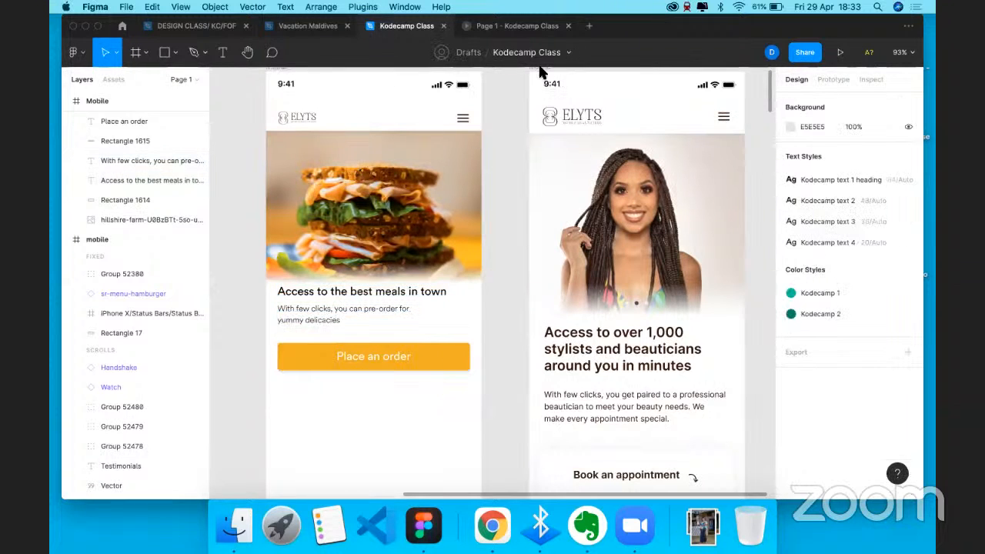
pyautogui.click(514, 27)
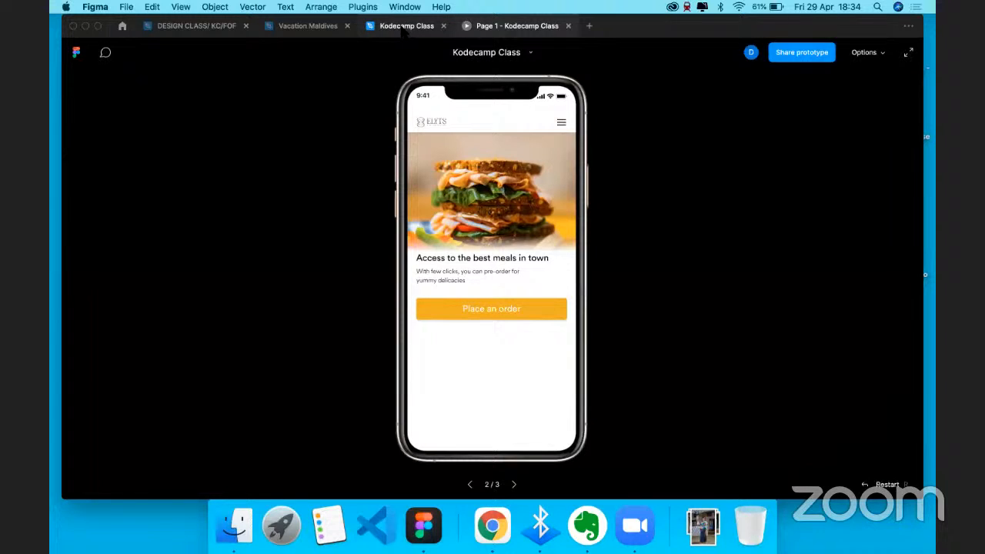
# - Back in the editor, drag the Mobile frame's bottom edge down until it measures 375×998
pyautogui.click(402, 29)
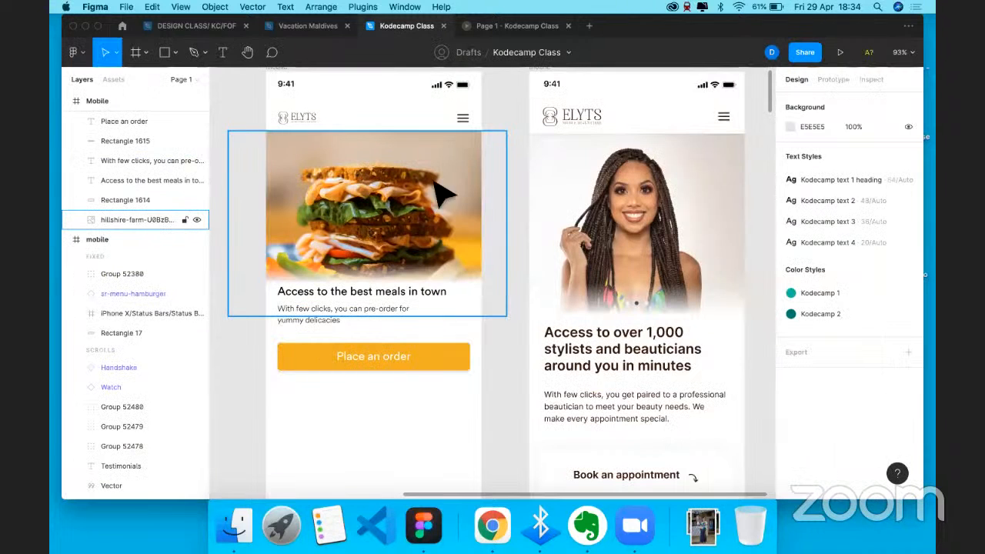
pyautogui.scroll(-5, 435, 154)
pyautogui.click(391, 127)
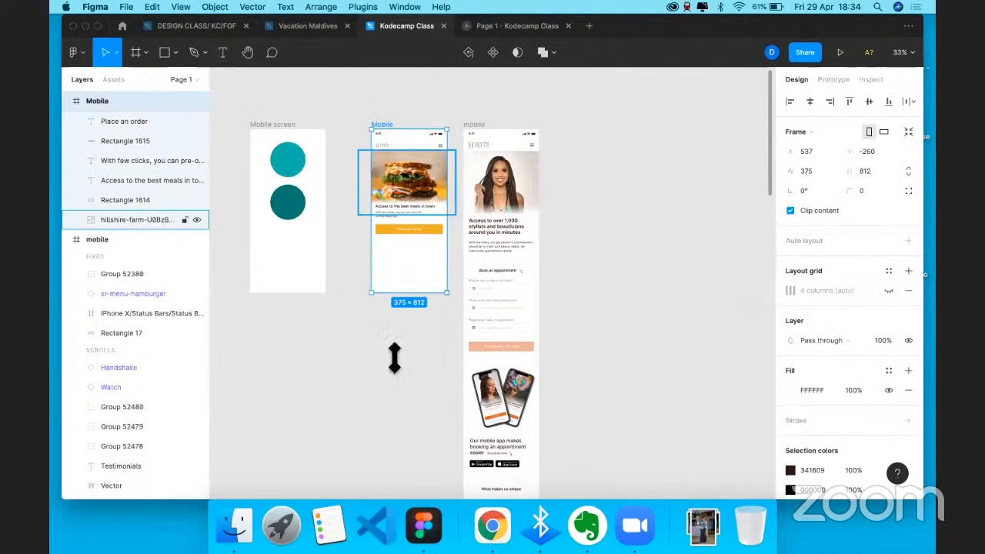
pyautogui.scroll(3, 403, 362)
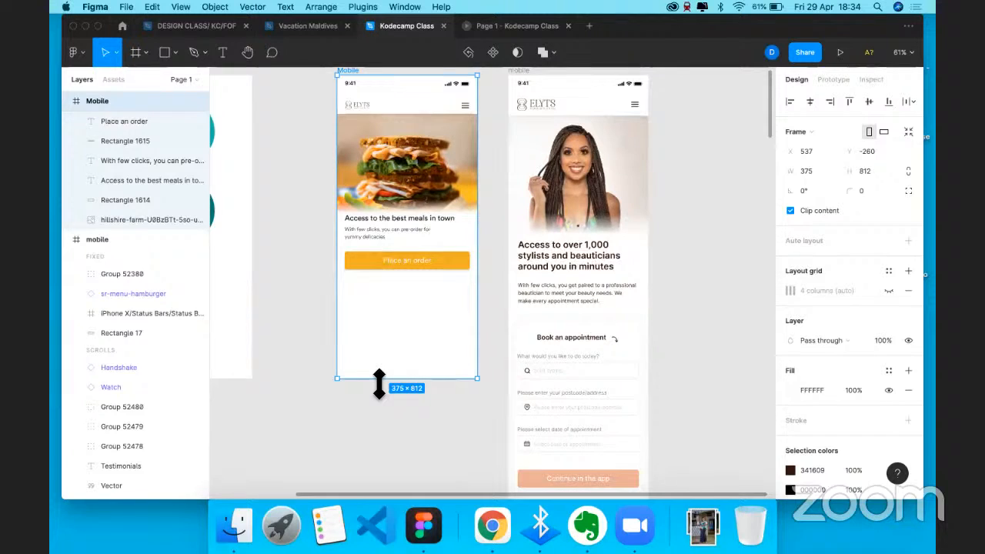
pyautogui.moveTo(379, 384); pyautogui.dragTo(408, 269)
pyautogui.scroll(5, 395, 238)
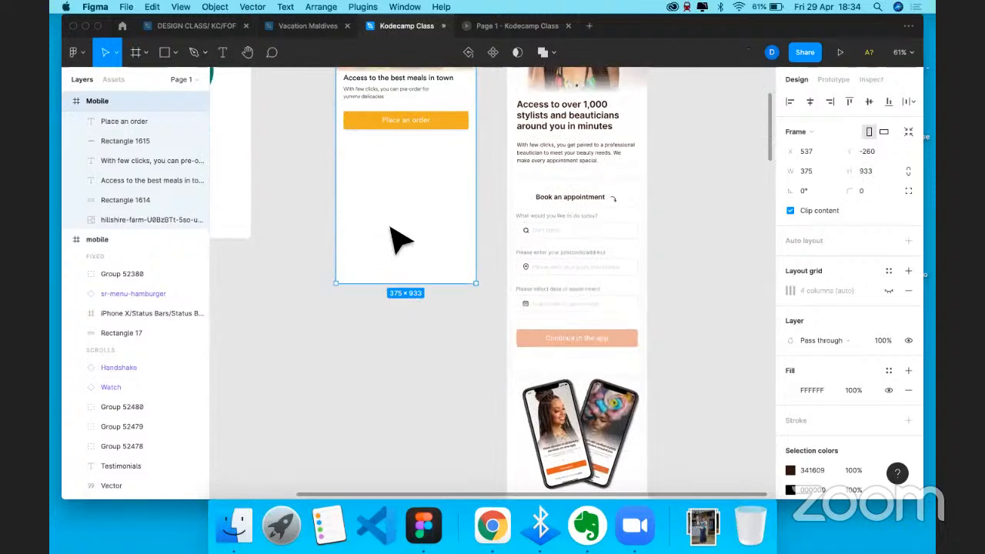
pyautogui.scroll(3, 396, 374)
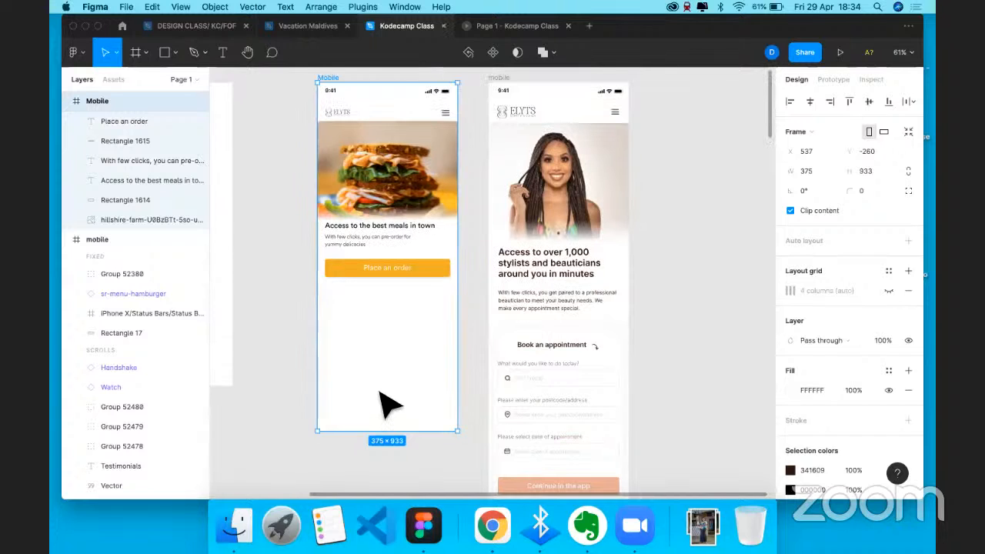
pyautogui.moveTo(371, 436); pyautogui.dragTo(372, 464)
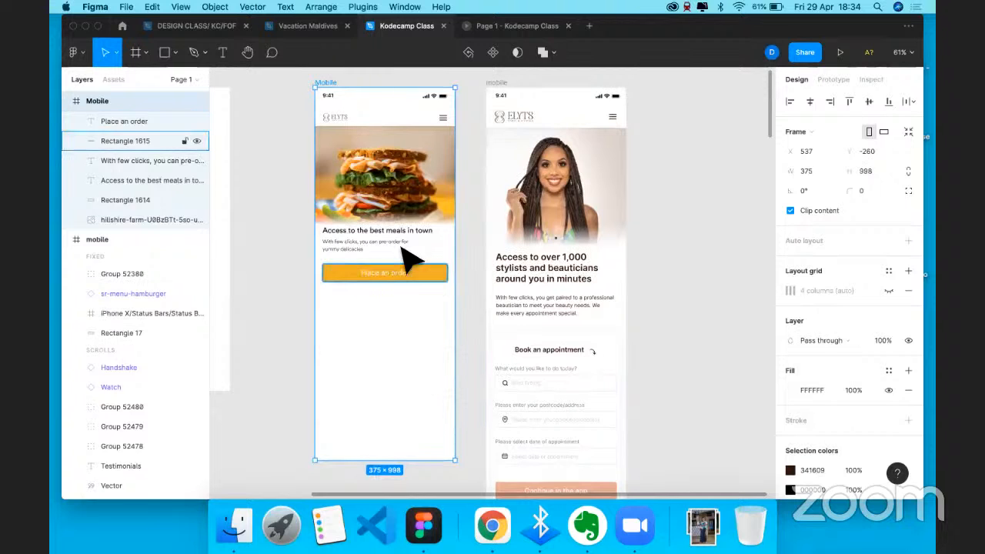
pyautogui.scroll(1, 389, 296)
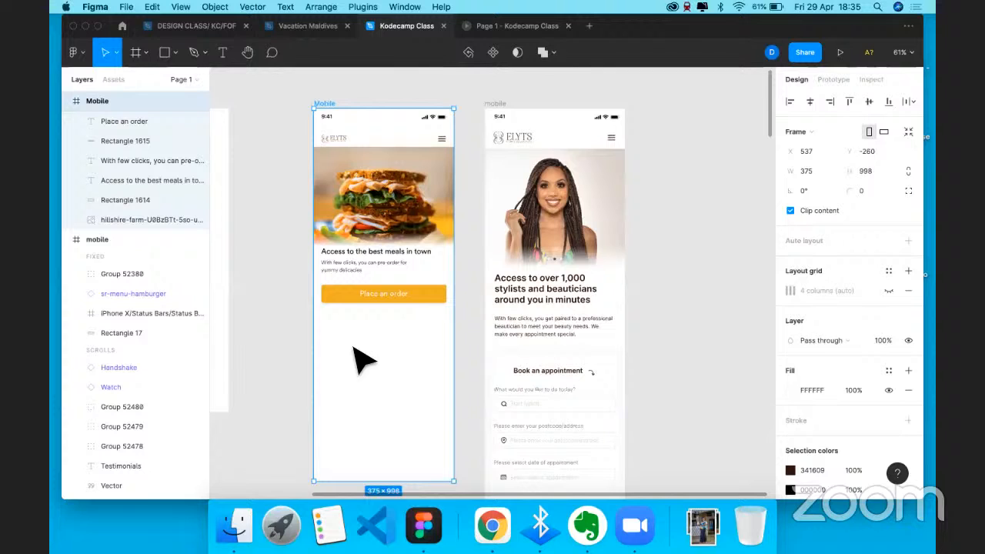
# - Draw a rectangle below the Place an order button and widen it to 166 px
pyautogui.press('r')
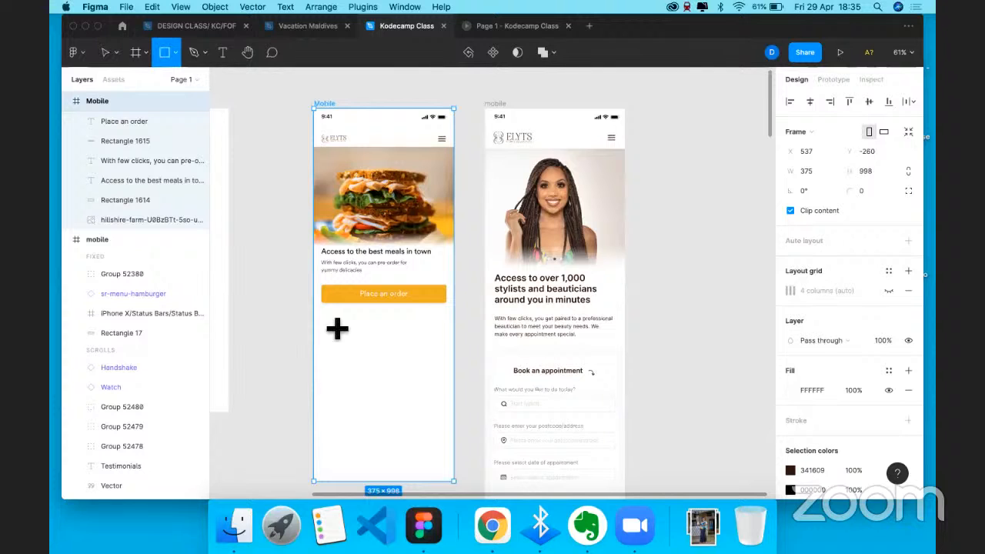
pyautogui.moveTo(330, 320); pyautogui.dragTo(398, 409)
pyautogui.moveTo(356, 376); pyautogui.dragTo(394, 364)
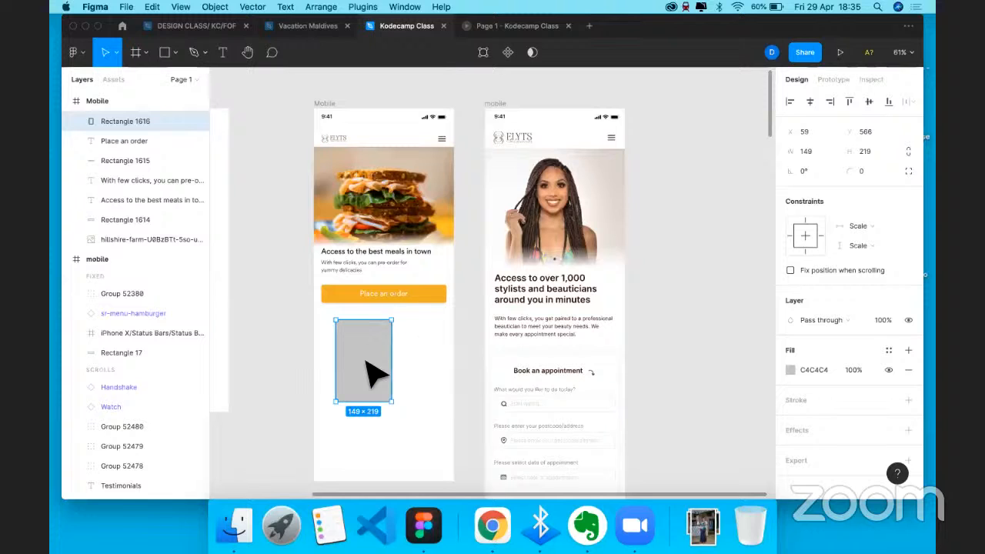
pyautogui.press('Escape')
pyautogui.click(393, 387)
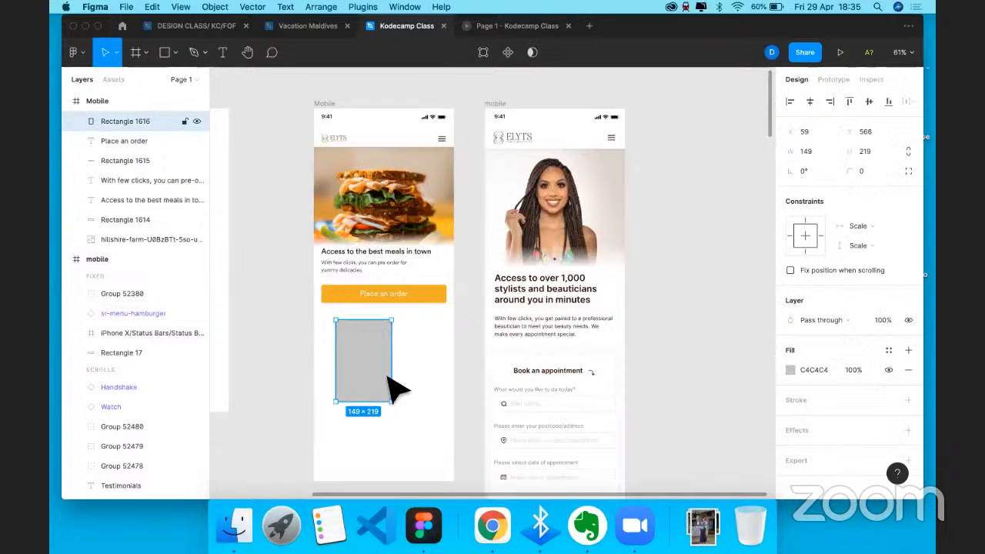
pyautogui.moveTo(393, 377); pyautogui.dragTo(399, 378)
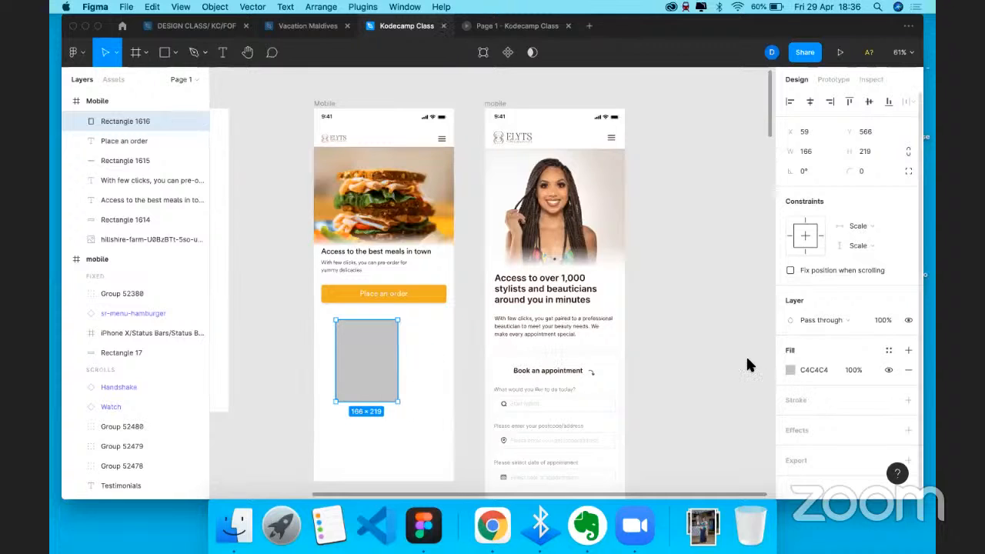
# - Fill the rectangle white (fff) and add a drop shadow
pyautogui.click(813, 370)
pyautogui.write('fff')
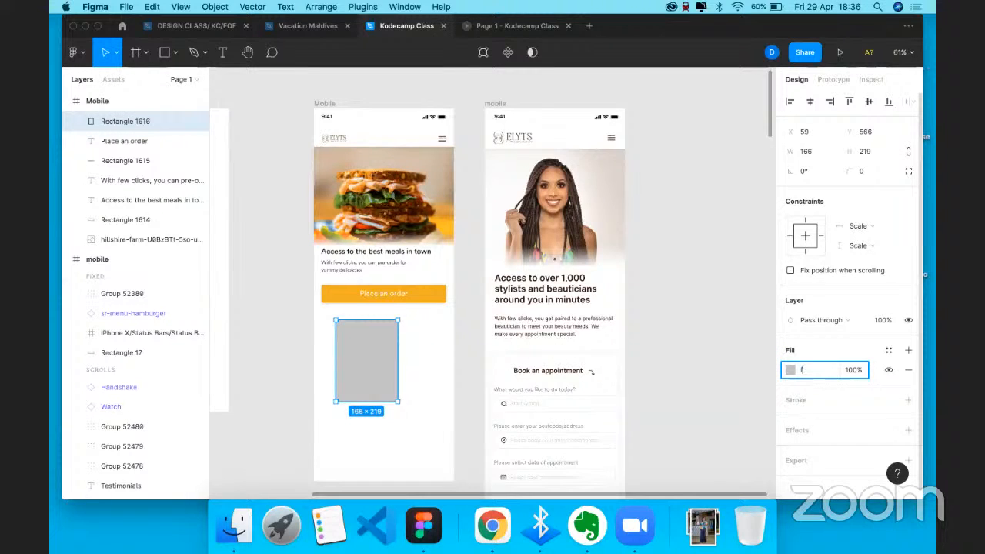
pyautogui.press('Return')
pyautogui.click(798, 432)
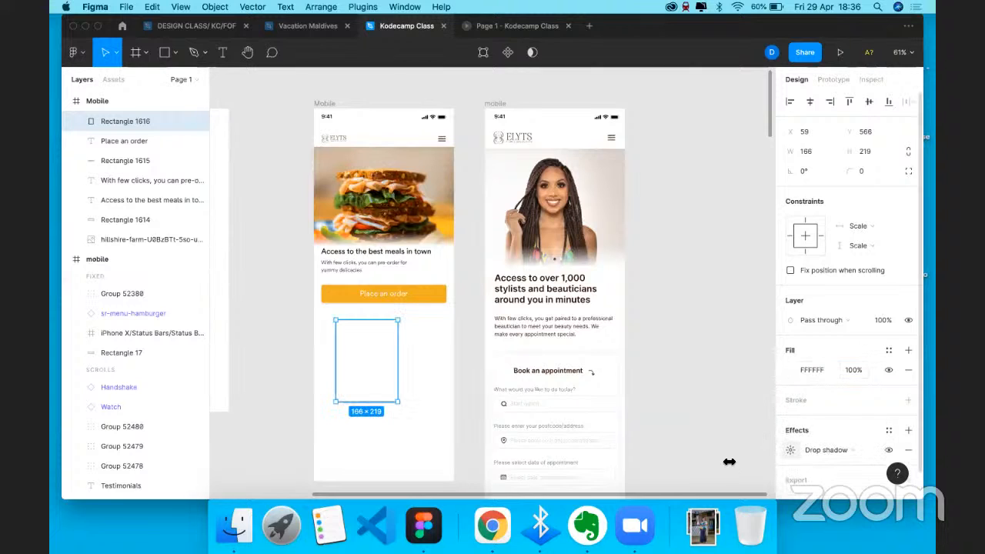
pyautogui.click(792, 450)
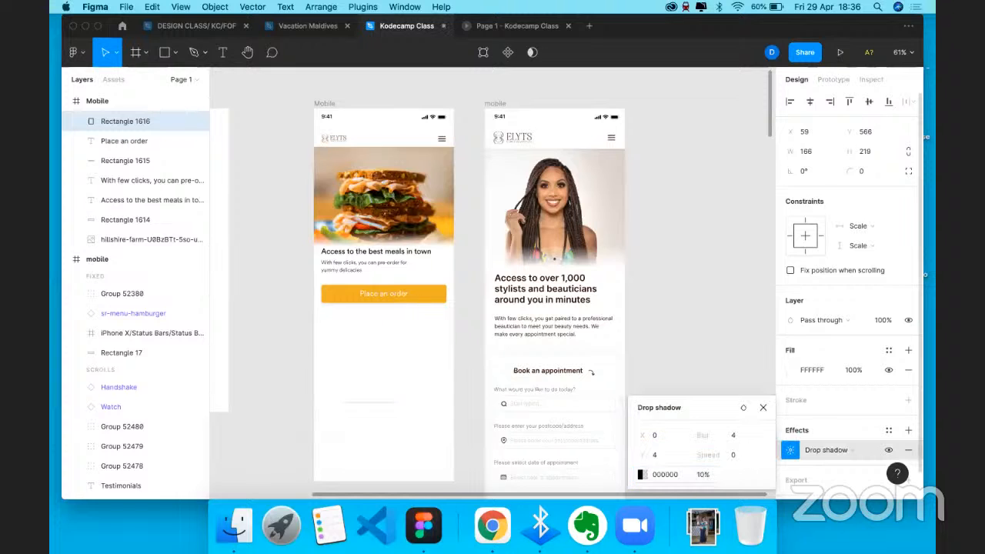
# - Round the white card's corners to 10 and shift it right under the button
pyautogui.click(423, 356)
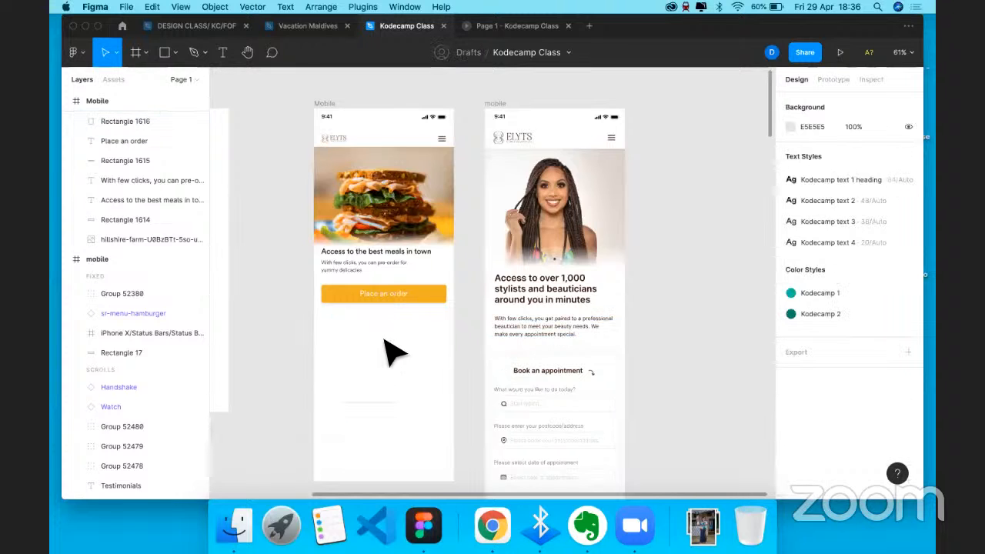
pyautogui.click(393, 354)
pyautogui.scroll(3, 638, 281)
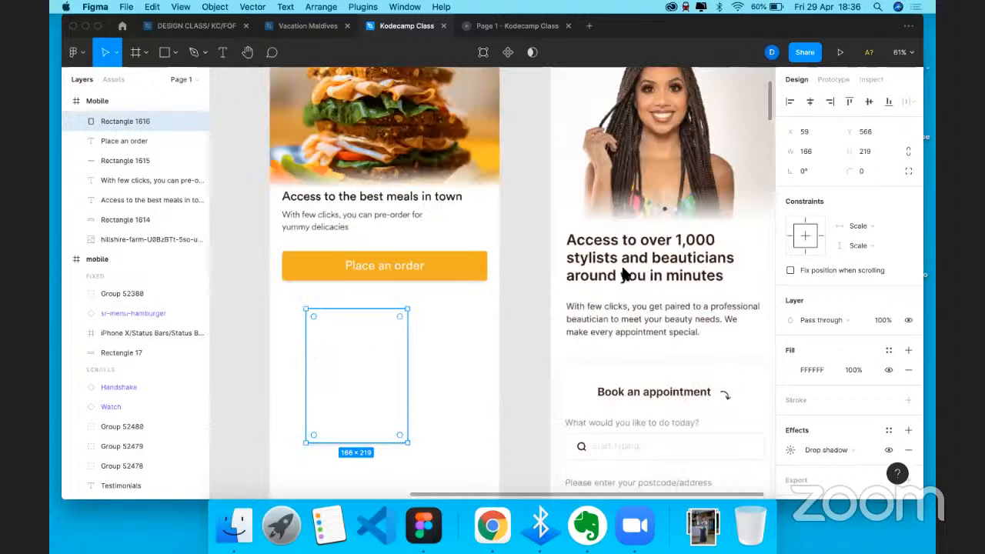
pyautogui.click(862, 171)
pyautogui.write('10')
pyautogui.press('Return')
pyautogui.moveTo(352, 407); pyautogui.dragTo(377, 406)
# - Reduce the card's corner radius to 5
pyautogui.click(872, 175)
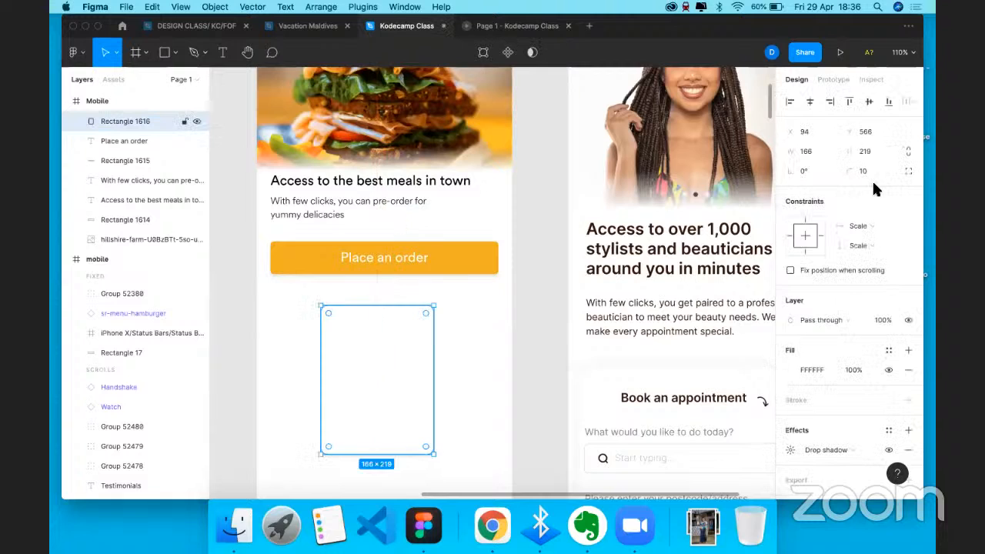
pyautogui.press('BackSpace')
pyautogui.press('BackSpace')
pyautogui.write('5')
pyautogui.press('Return')
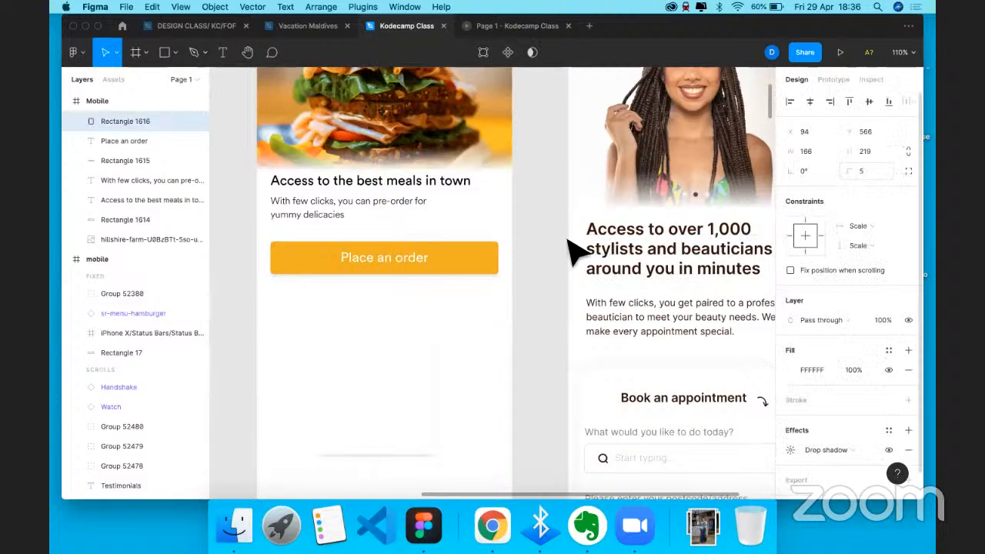
pyautogui.press('Escape')
pyautogui.click(372, 380)
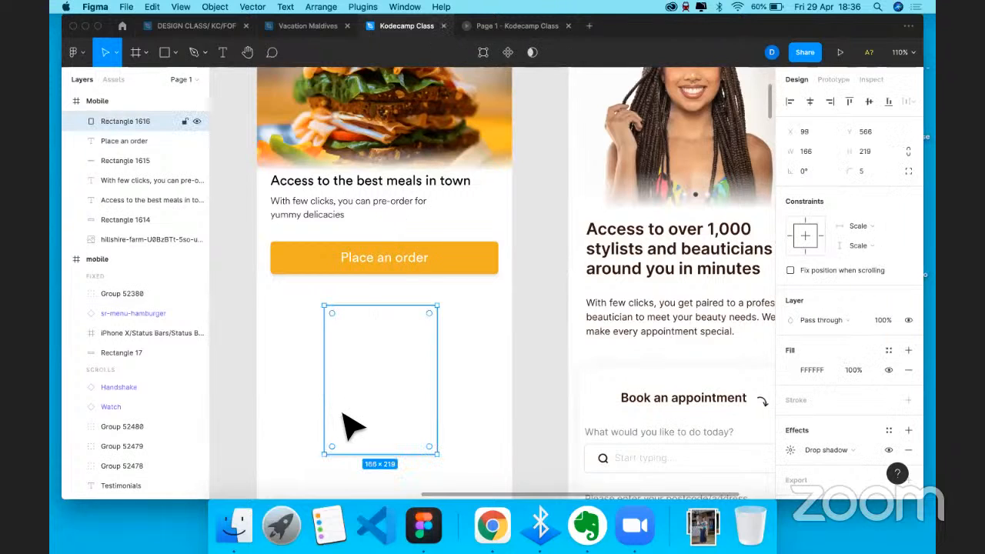
pyautogui.scroll(-1, 326, 413)
pyautogui.hscroll(1, 325, 413)
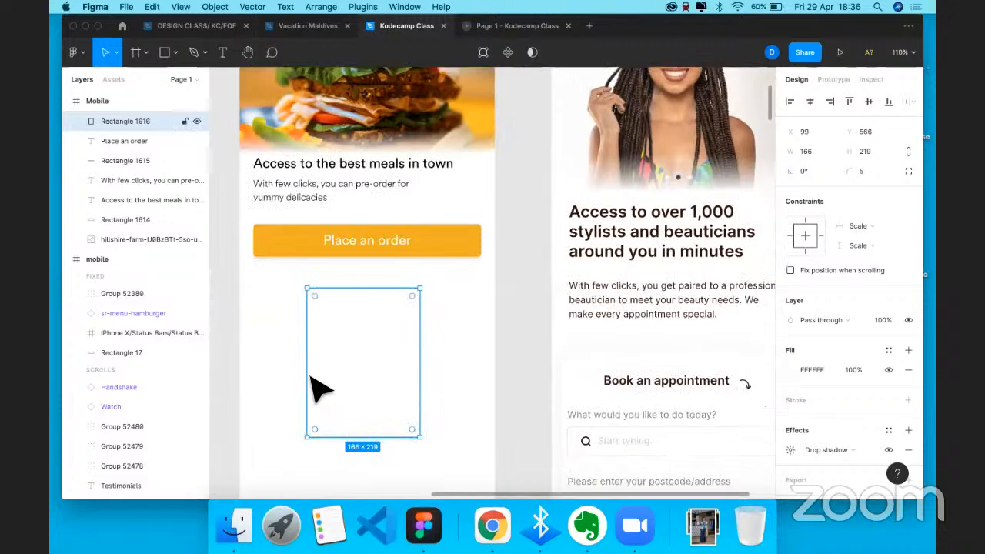
pyautogui.hscroll(-3, 311, 377)
pyautogui.click(311, 376)
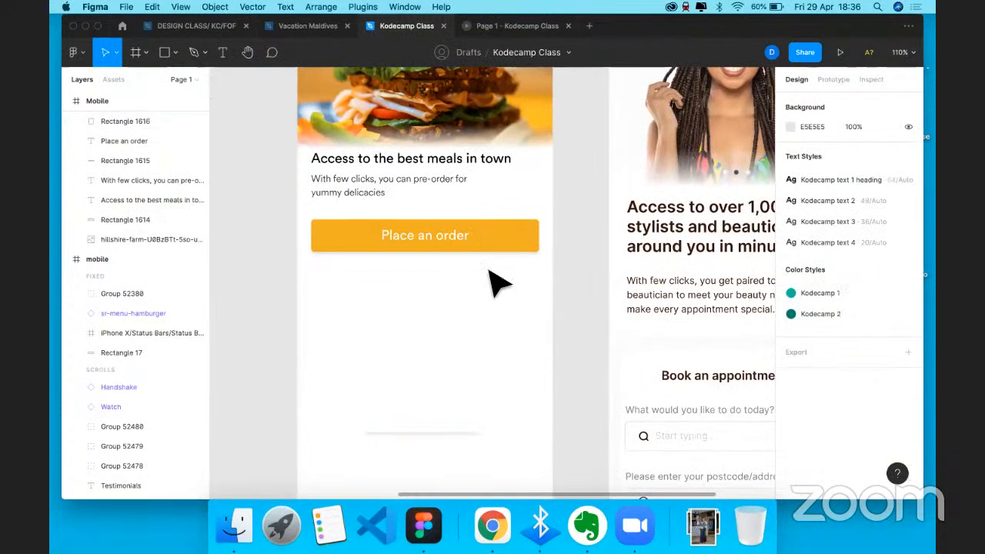
pyautogui.click(415, 192)
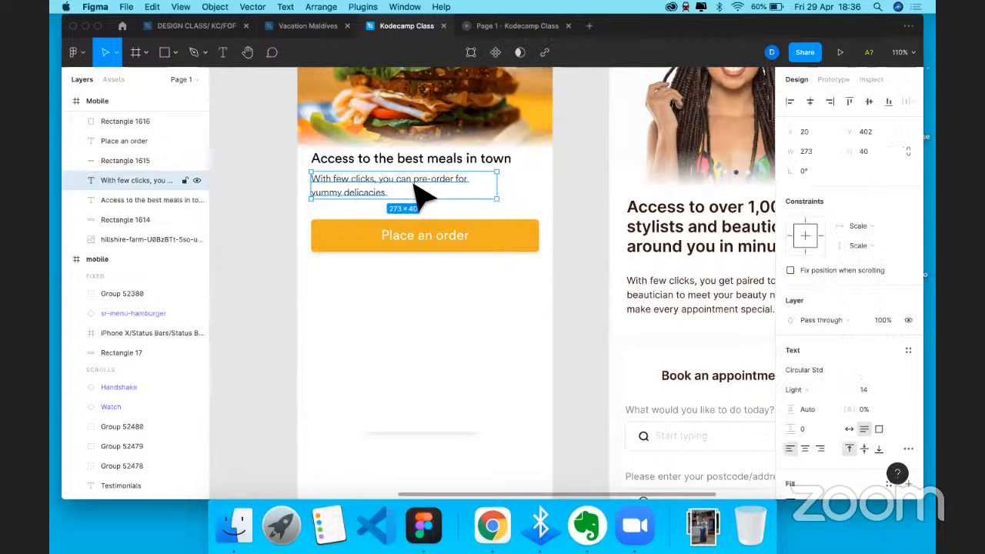
# - Paste a copy of the tagline into the card, bring it forward, and retype it as an auto-width 'Melon soup'
pyautogui.press('super+v')
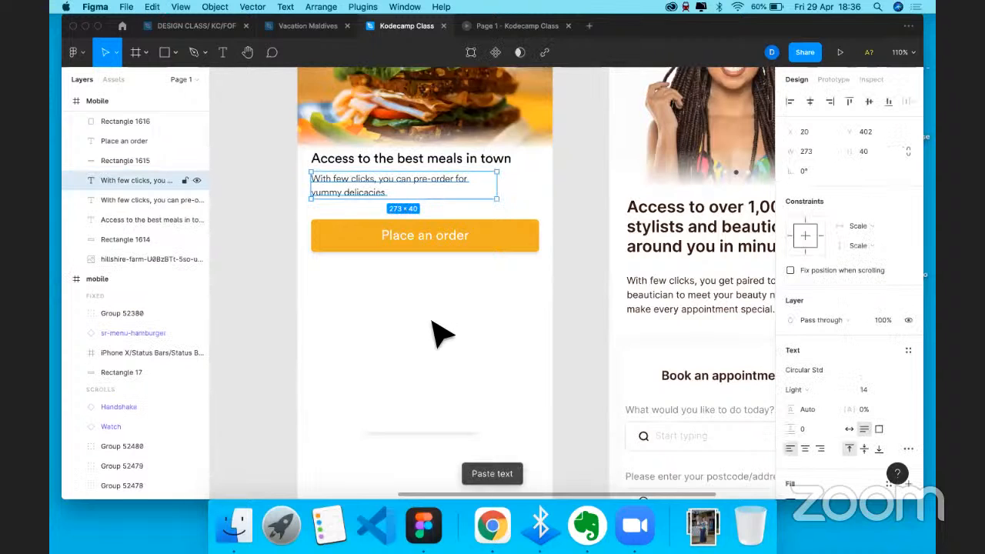
pyautogui.moveTo(431, 321); pyautogui.dragTo(460, 343)
pyautogui.press('super+alt+]')
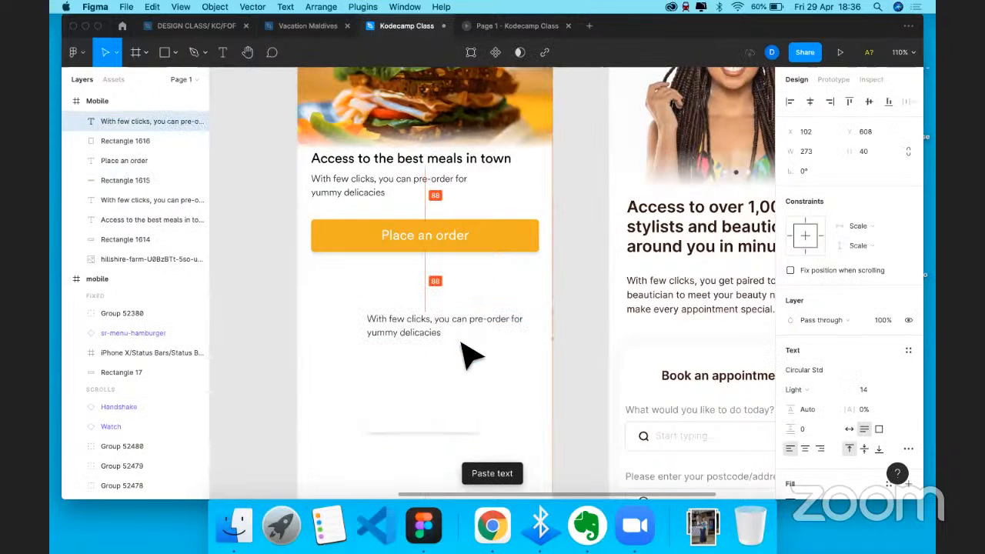
pyautogui.doubleClick(460, 341)
pyautogui.write('Melon soup')
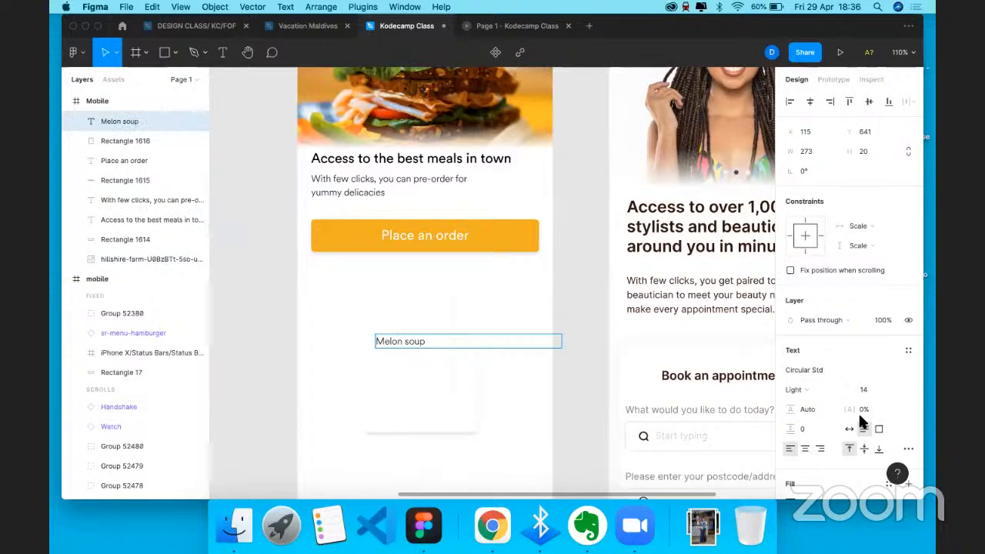
pyautogui.click(850, 429)
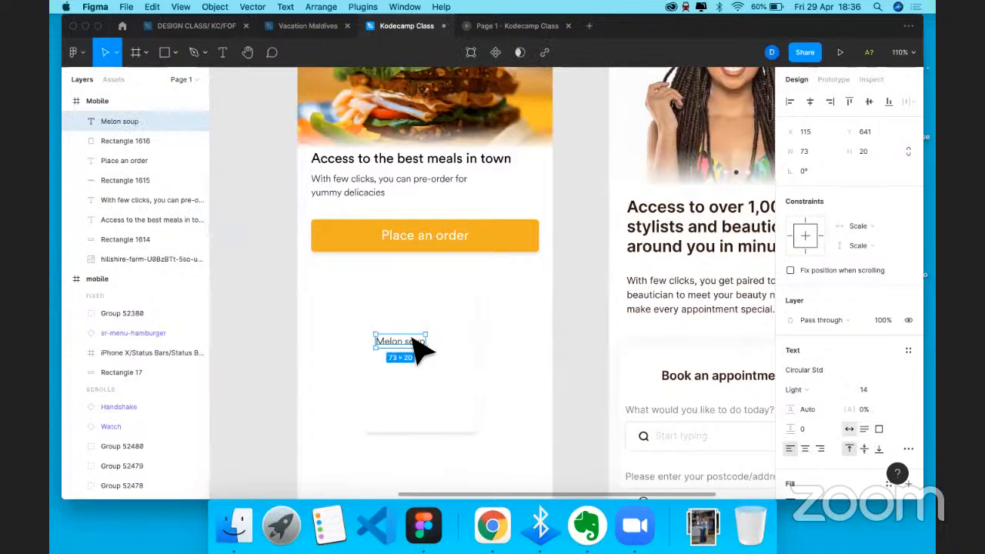
pyautogui.hotkey('shift', 'Right')
pyautogui.hotkey('shift', 'Right')
pyautogui.hotkey('shift', 'Right')
pyautogui.press('Up')
pyautogui.press('Up')
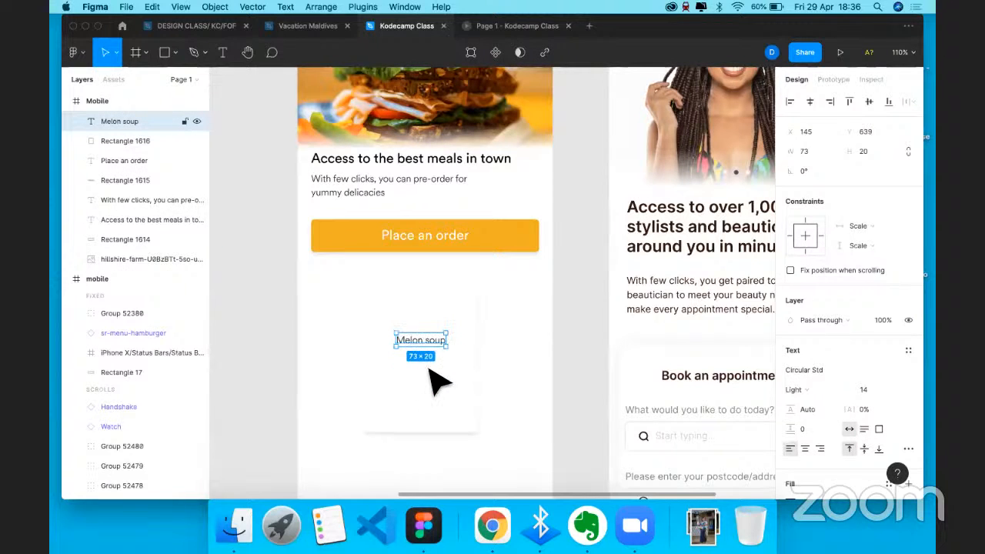
# - Paste a second 'Melon soup' label just below the first one
pyautogui.press('super+v')
pyautogui.moveTo(431, 341); pyautogui.dragTo(430, 366)
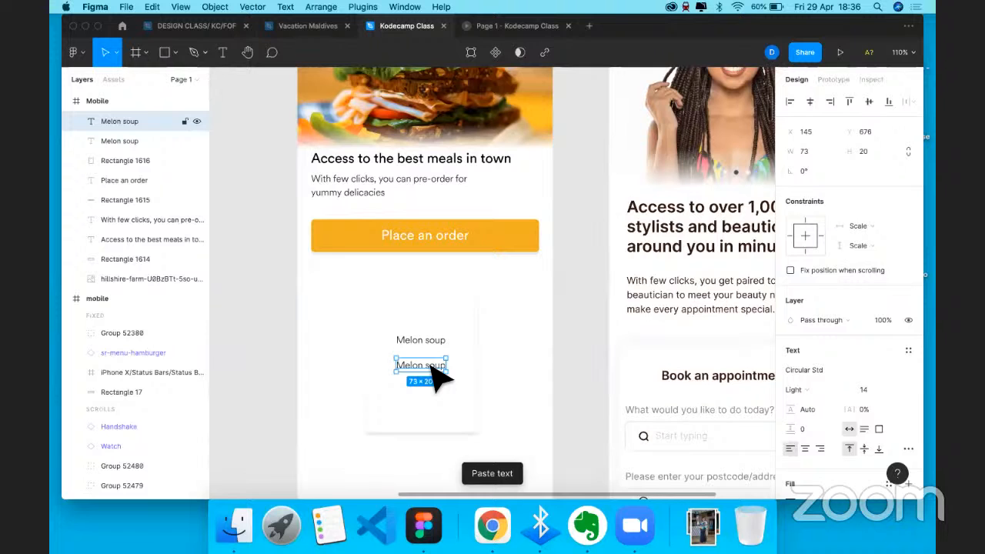
pyautogui.press('n')
pyautogui.hscroll(1, 477, 408)
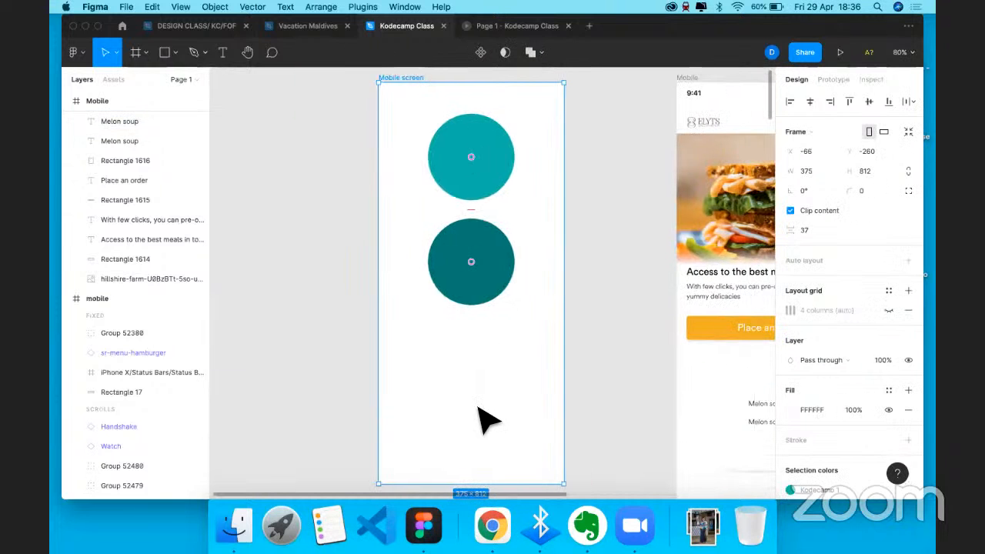
pyautogui.hscroll(5, 483, 420)
pyautogui.scroll(3, 476, 380)
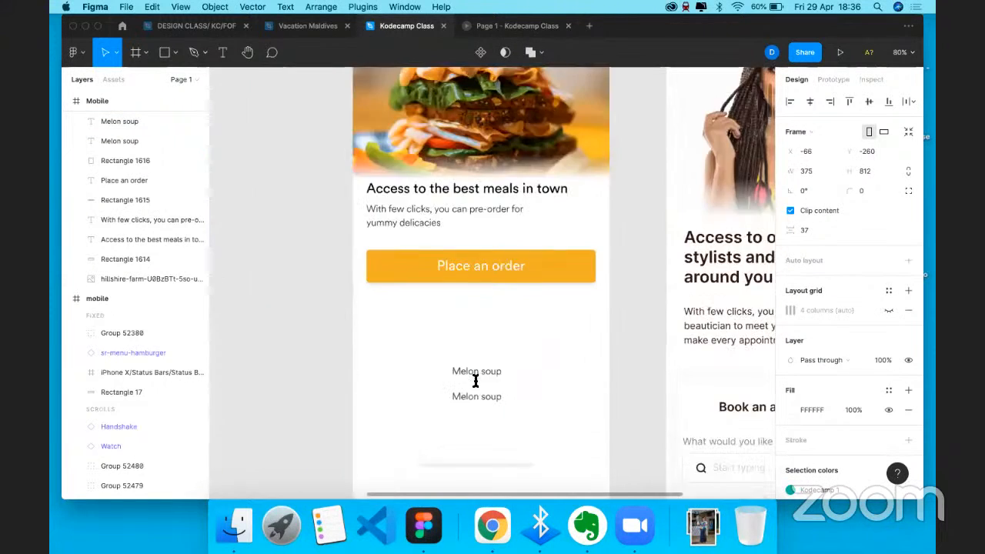
pyautogui.scroll(-1, 475, 380)
# - Retype the lower Melon soup label as 'N2,000'
pyautogui.doubleClick(476, 382)
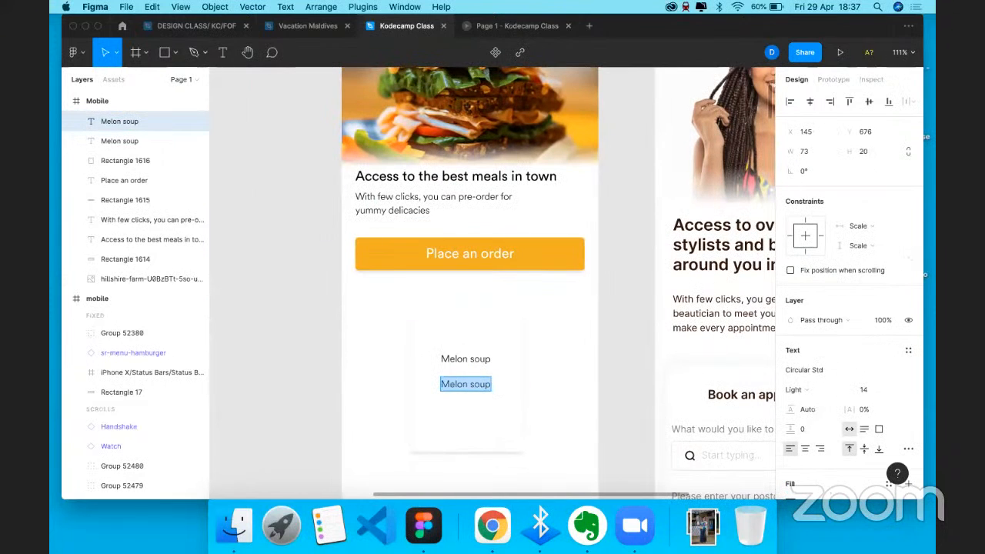
pyautogui.write('n')
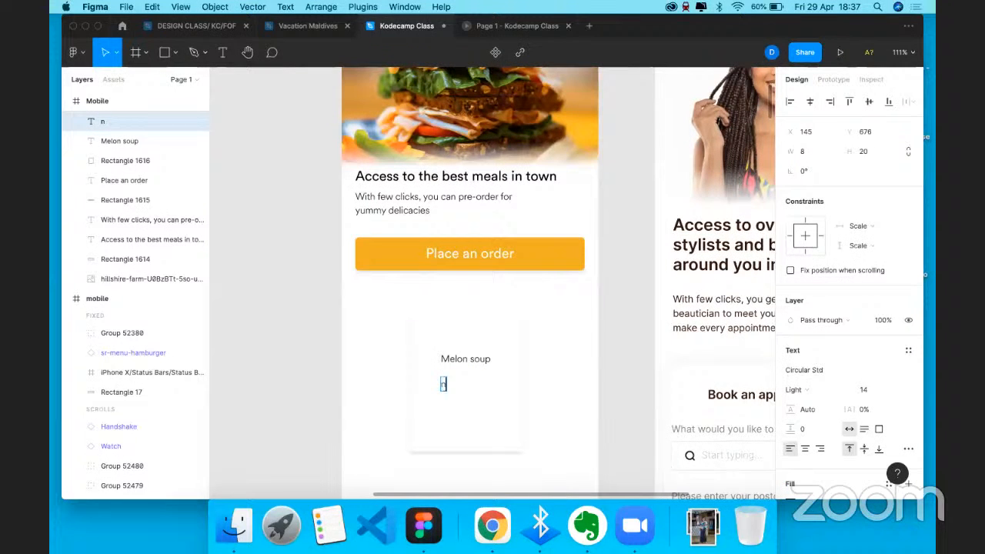
pyautogui.write('1,00')
pyautogui.press('BackSpace')
pyautogui.press('BackSpace')
pyautogui.press('BackSpace')
pyautogui.press('BackSpace')
pyautogui.press('BackSpace')
pyautogui.write('N2,000')
pyautogui.press('Escape')
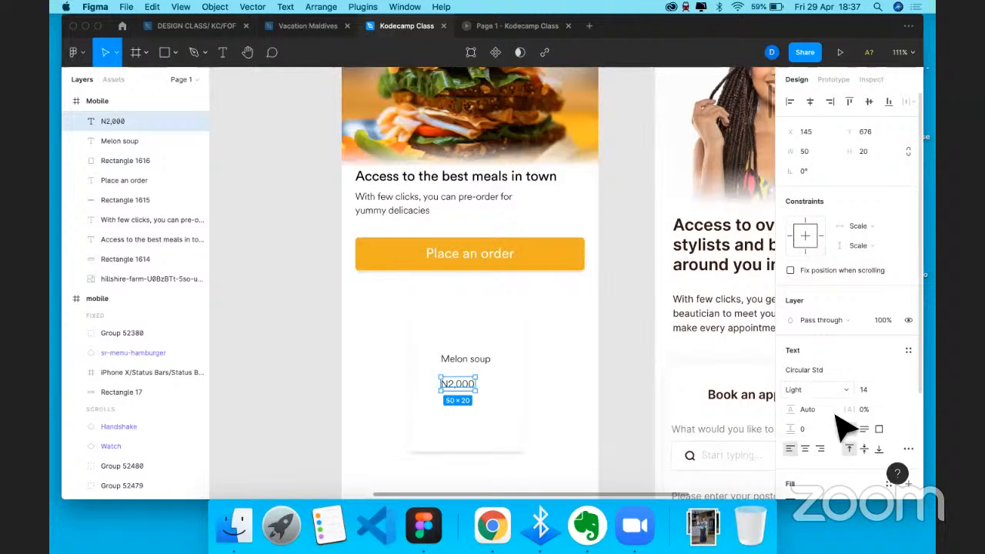
# - Make the N2,000 price text Bold
pyautogui.click(816, 390)
pyautogui.click(832, 433)
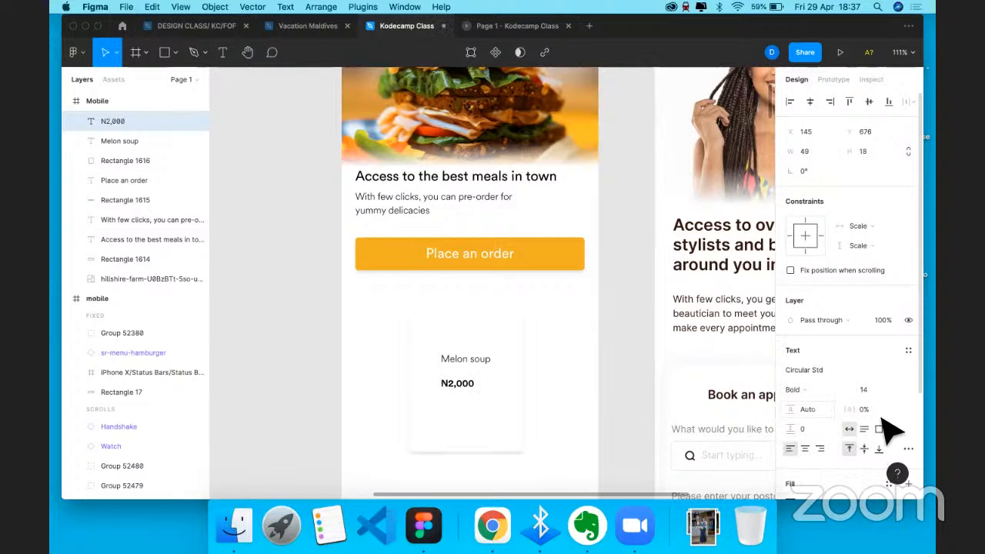
pyautogui.click(465, 362)
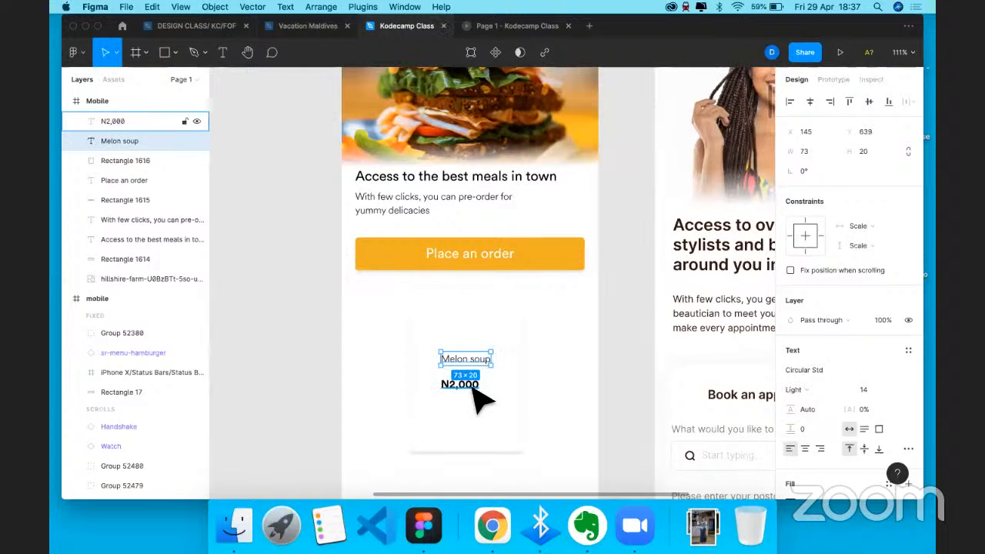
pyautogui.click(556, 368)
pyautogui.scroll(-1, 556, 368)
pyautogui.hscroll(2, 556, 368)
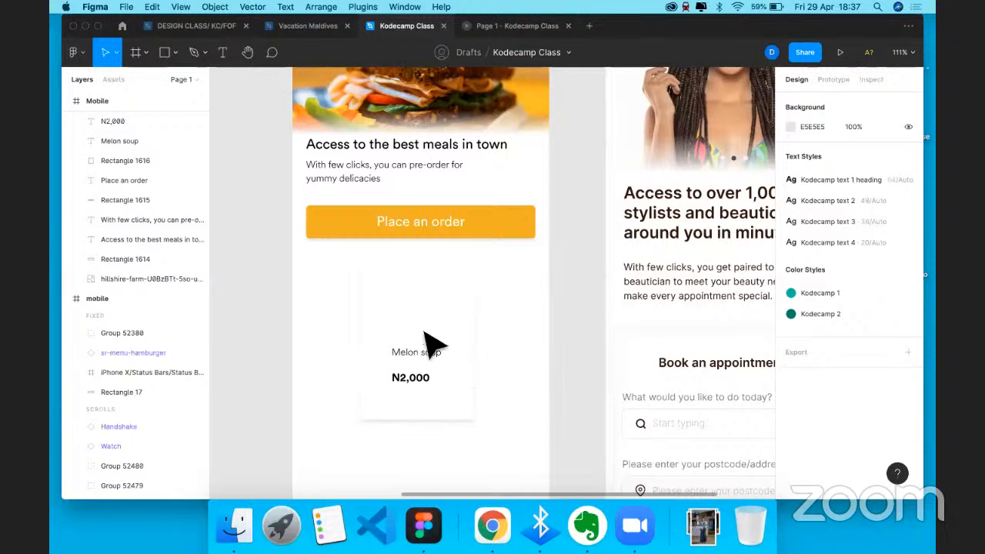
# - Draw a circle on the card above the labels, moving Melon soup and N2,000 down beneath it
pyautogui.press('o')
pyautogui.moveTo(386, 283); pyautogui.dragTo(464, 360)
pyautogui.moveTo(416, 329); pyautogui.dragTo(412, 333)
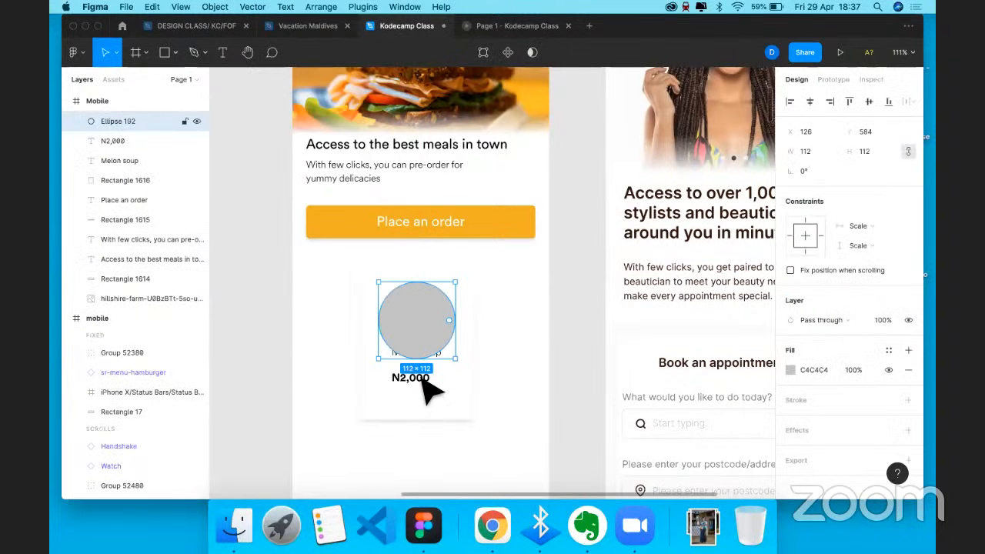
pyautogui.hotkey('shift', 'Up')
pyautogui.hotkey('shift', 'Up')
pyautogui.hotkey('shift', 'Up')
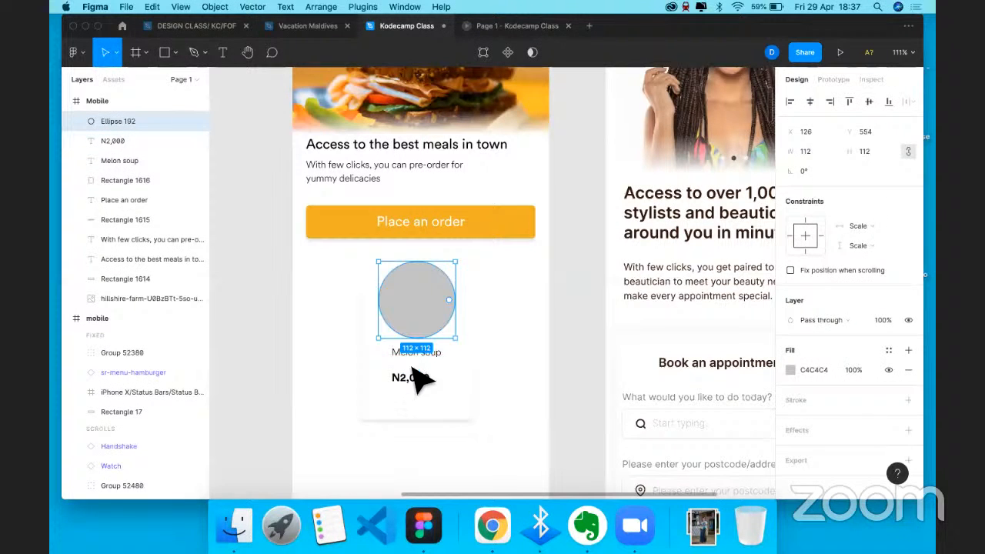
pyautogui.click(413, 357)
pyautogui.keyDown('shift'); pyautogui.click(422, 379); pyautogui.keyUp('shift')
pyautogui.hotkey('shift', 'Down')
pyautogui.hotkey('shift', 'Down')
pyautogui.hotkey('shift', 'Down')
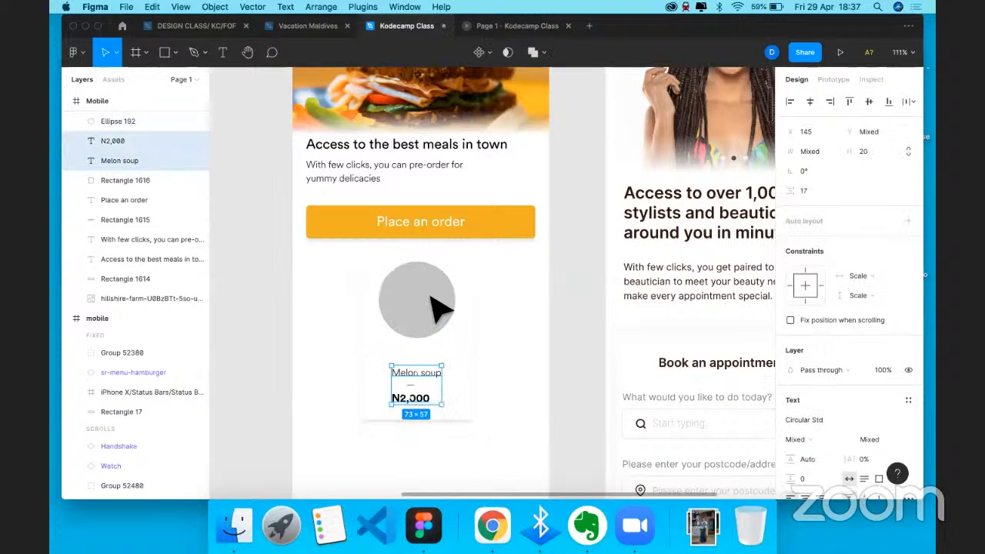
pyautogui.click(439, 315)
pyautogui.hotkey('shift', 'Down')
pyautogui.hotkey('shift', 'Down')
pyautogui.hotkey('shift', 'Down')
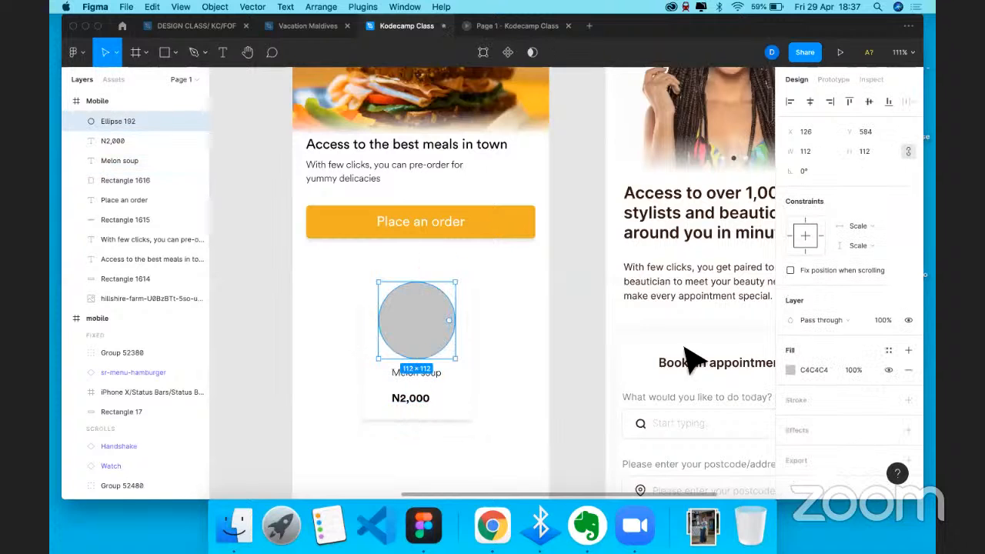
# - Try switching the circle's fill to Image, then undo back to the grey fill
pyautogui.click(790, 369)
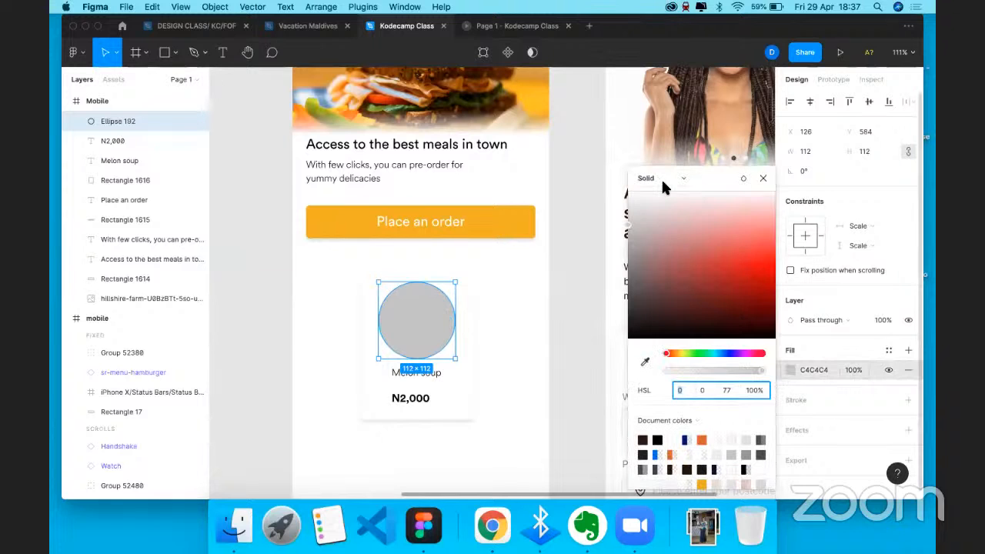
pyautogui.click(661, 178)
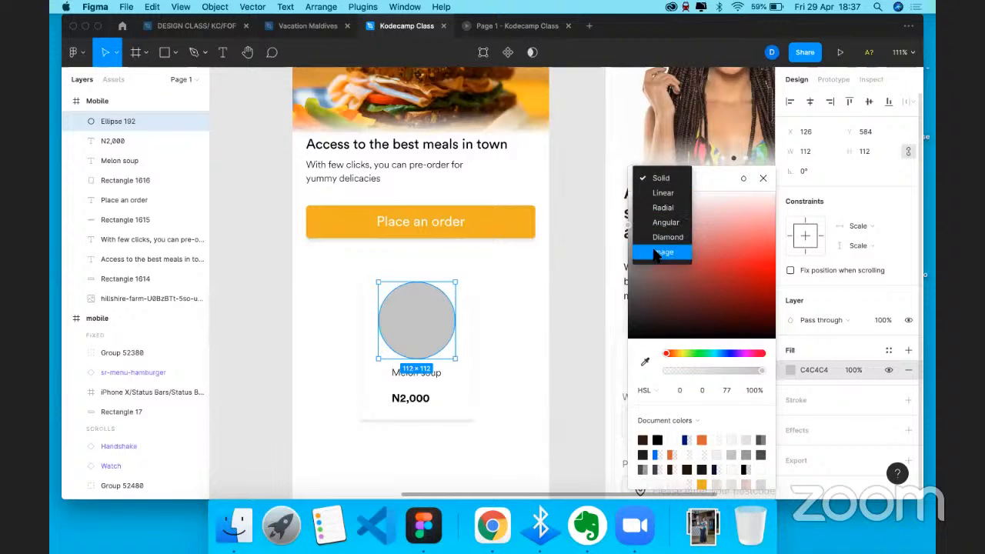
pyautogui.click(655, 254)
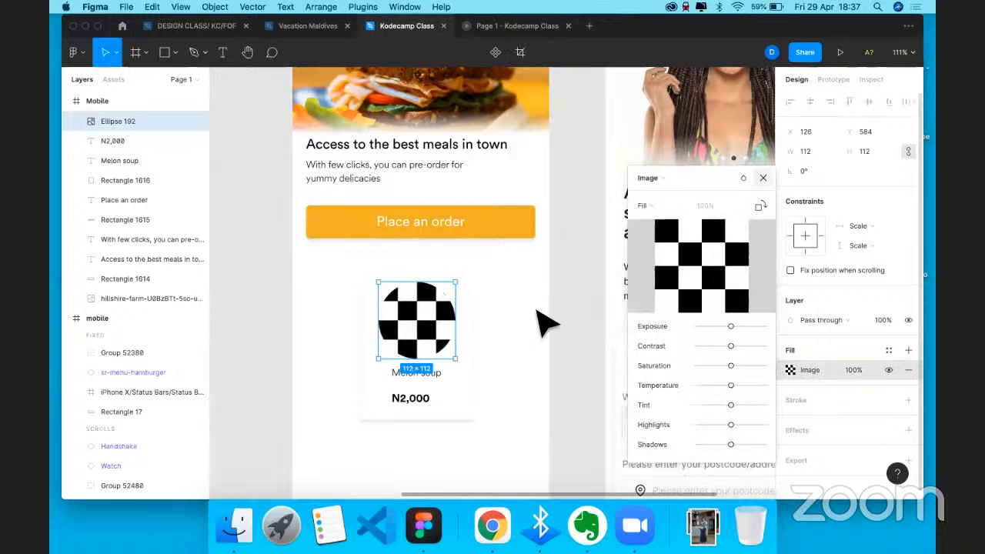
pyautogui.press('Escape')
pyautogui.press('super+z')
pyautogui.press('super+z')
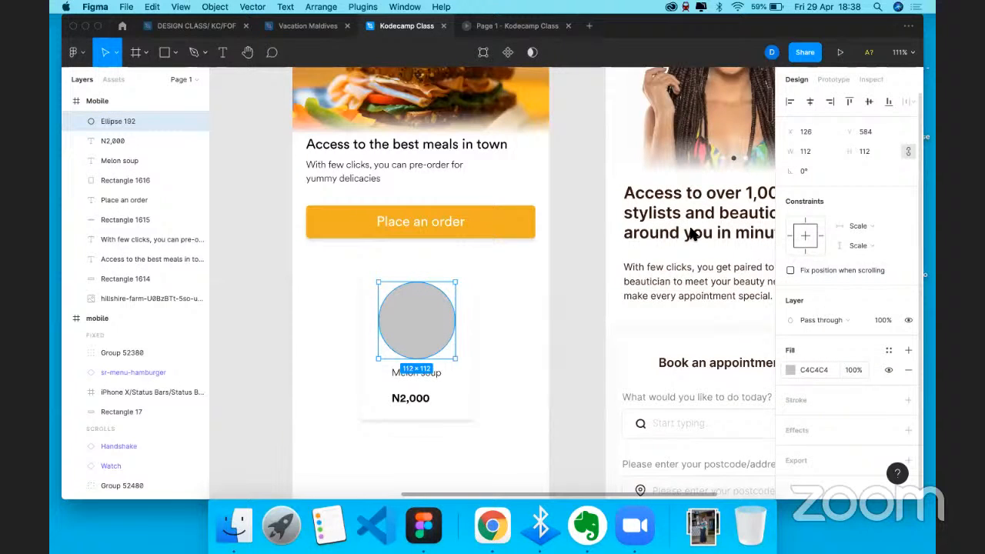
# - Set the circle's image fill to the luis-covarrubias sandwich photo from Downloads
pyautogui.click(790, 370)
pyautogui.click(665, 169)
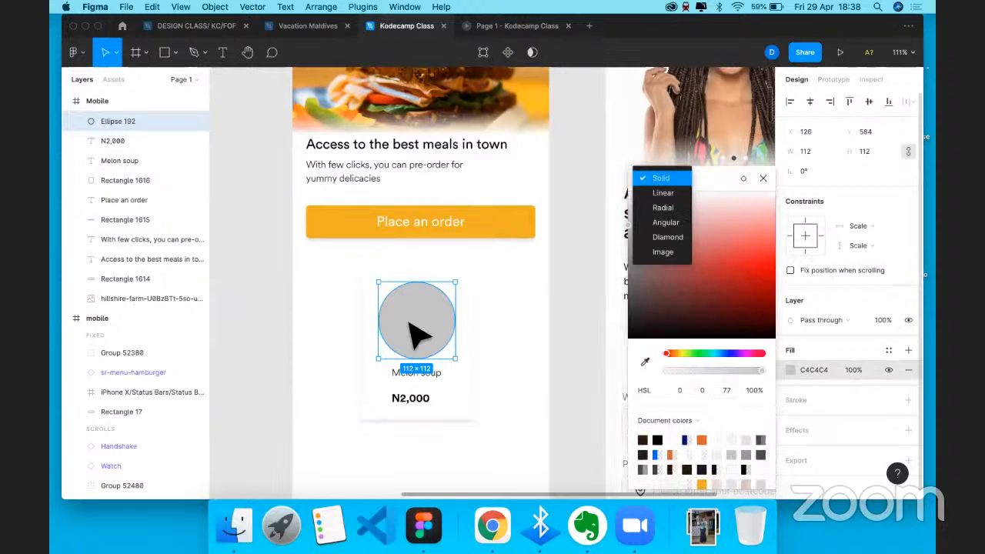
pyautogui.click(663, 252)
pyautogui.click(701, 266)
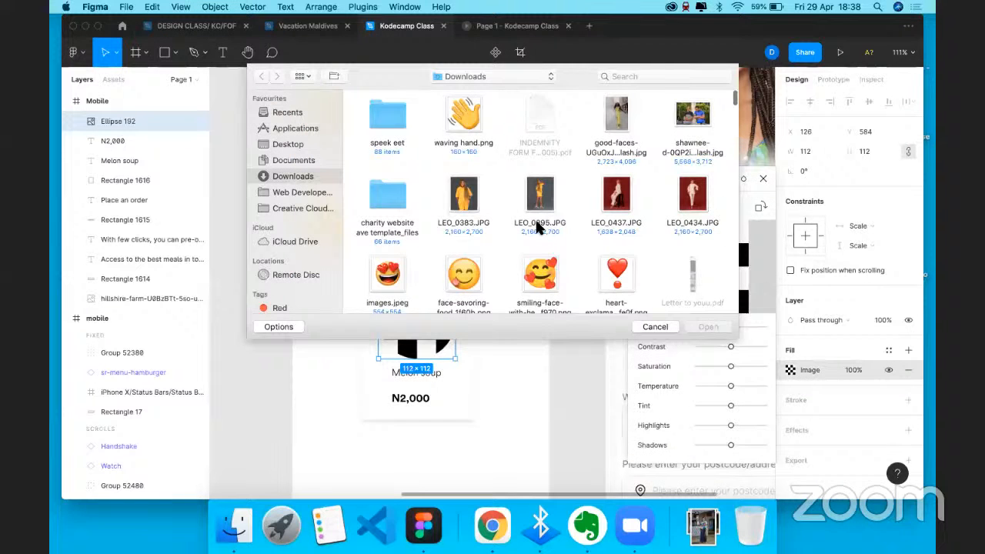
pyautogui.scroll(-2, 539, 224)
pyautogui.scroll(-5, 462, 166)
pyautogui.scroll(1, 472, 175)
pyautogui.scroll(-2, 422, 171)
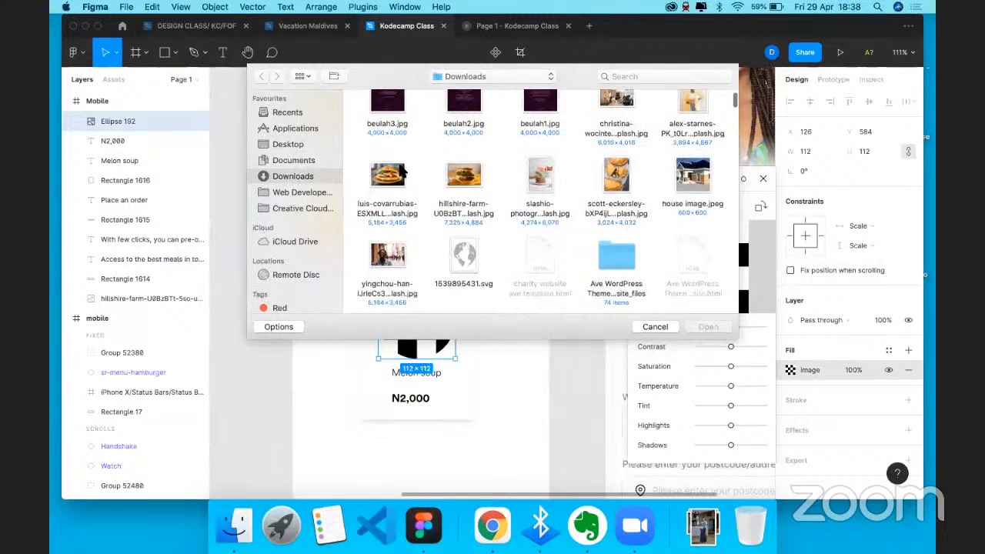
pyautogui.click(389, 154)
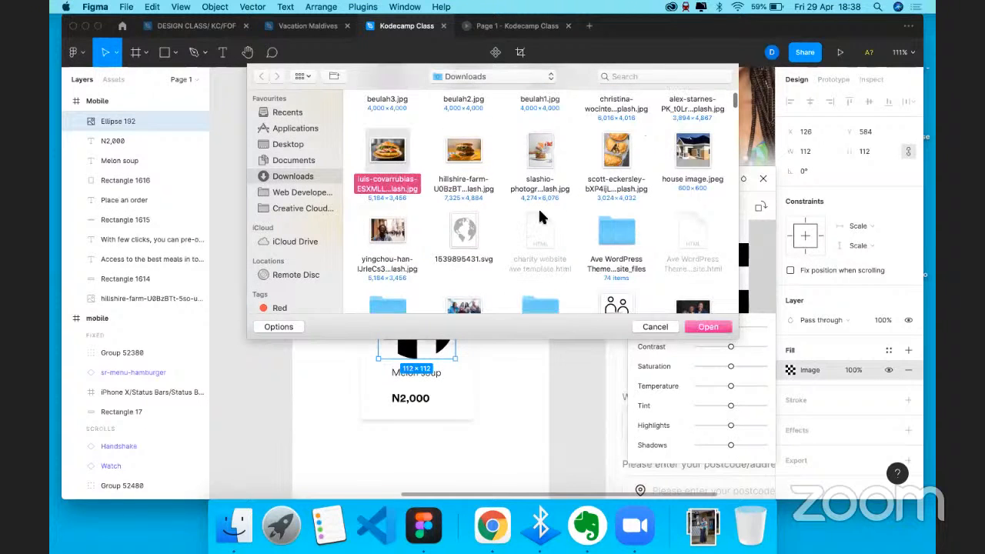
pyautogui.click(708, 327)
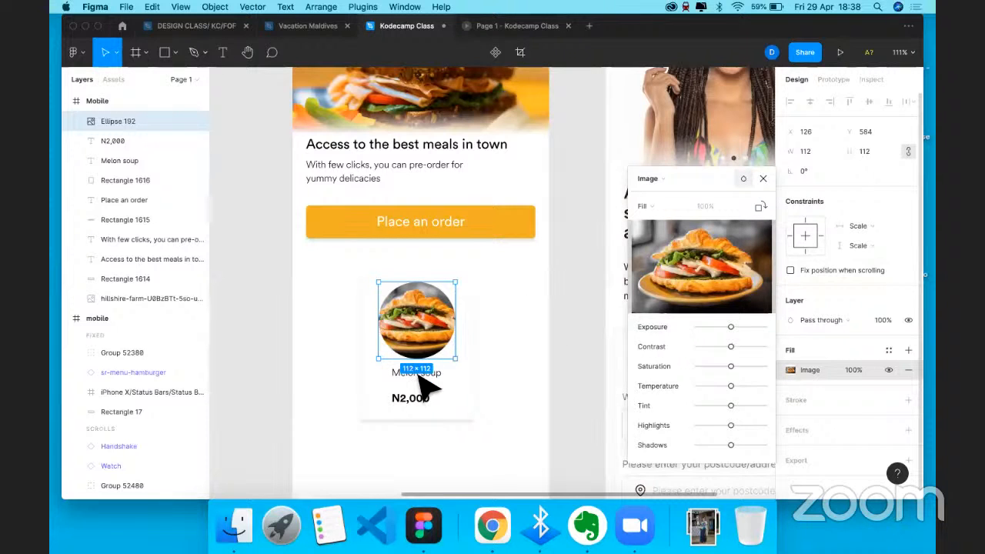
# - Rename the Melon soup label to 'Hamburger' and set its font size to 20
pyautogui.doubleClick(418, 375)
pyautogui.write('Har')
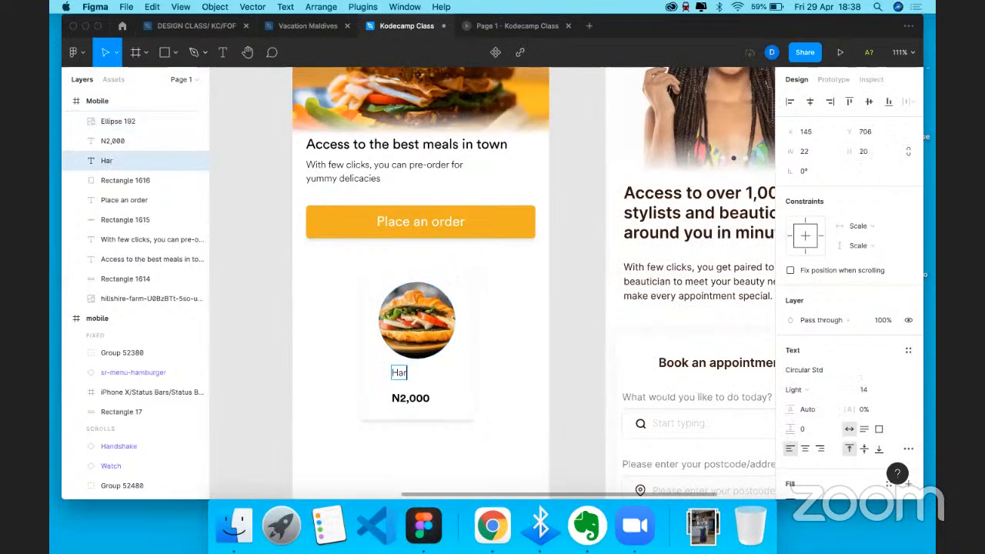
pyautogui.write('mburger')
pyautogui.press('Escape')
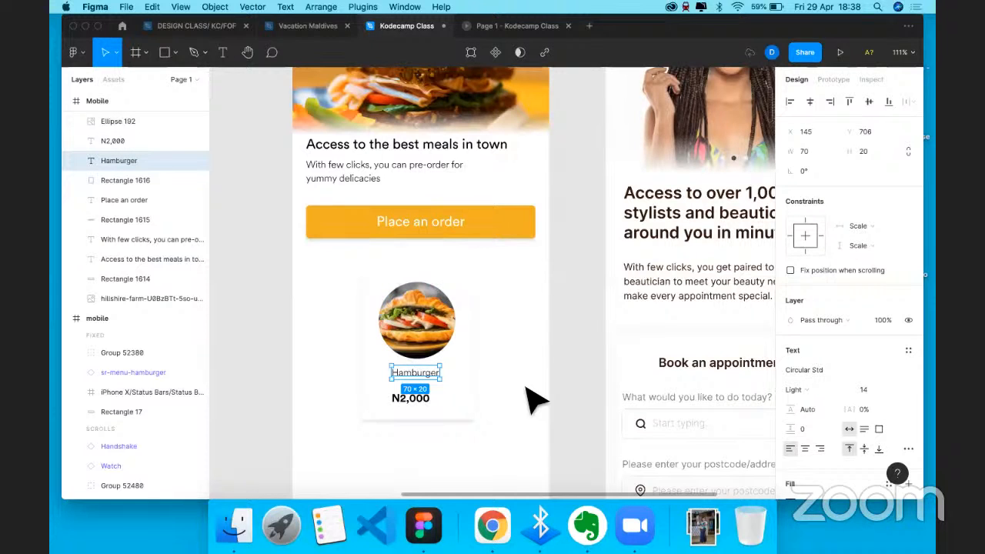
pyautogui.click(569, 382)
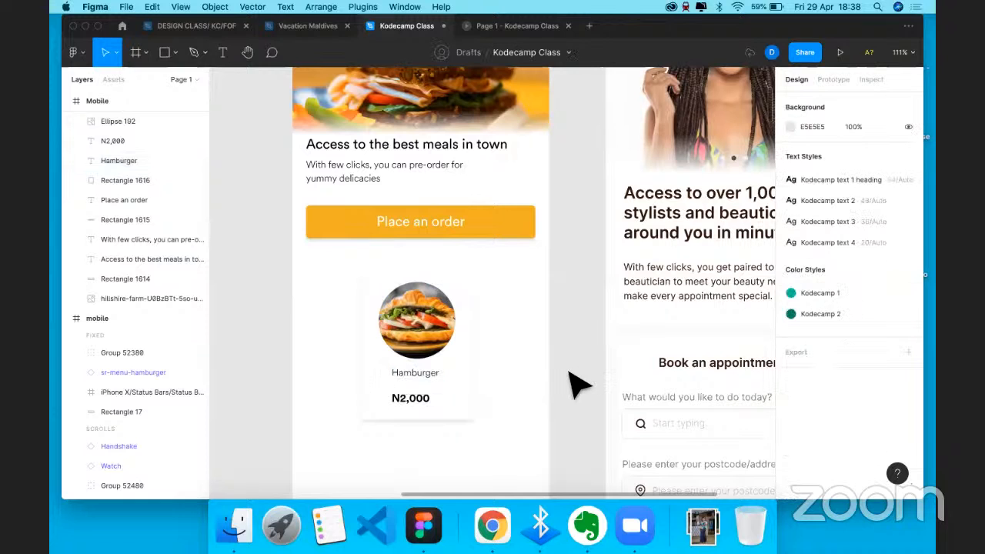
pyautogui.click(419, 373)
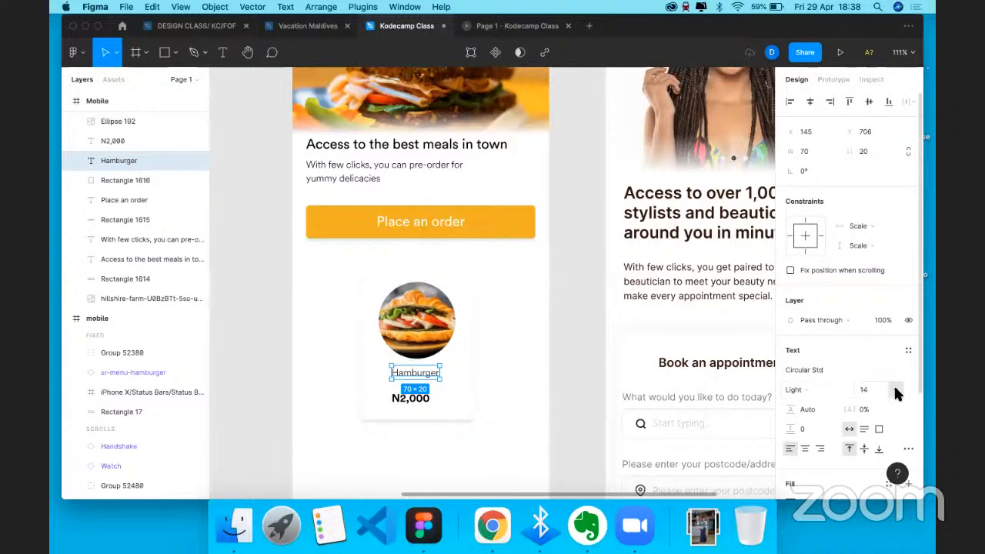
pyautogui.click(895, 391)
pyautogui.click(885, 409)
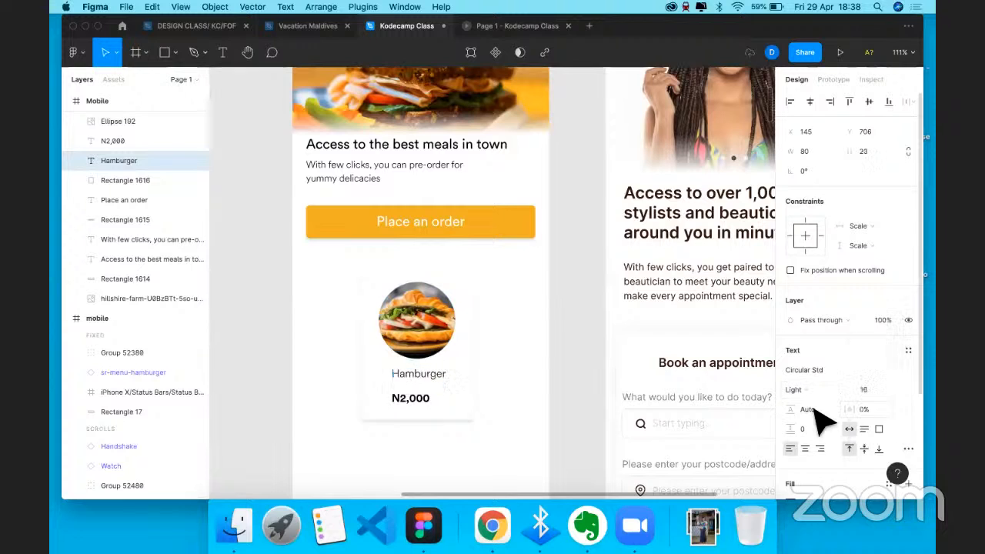
pyautogui.click(892, 388)
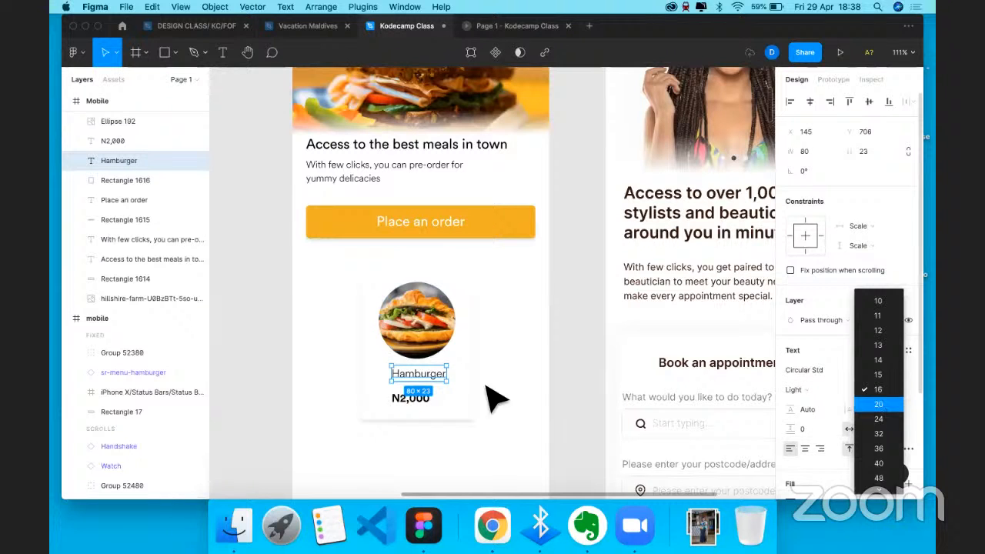
pyautogui.click(883, 406)
# - Align Hamburger with the price, shrink the photo circle to 92×92, and centre it above
pyautogui.moveTo(427, 388); pyautogui.dragTo(406, 390)
pyautogui.click(396, 408)
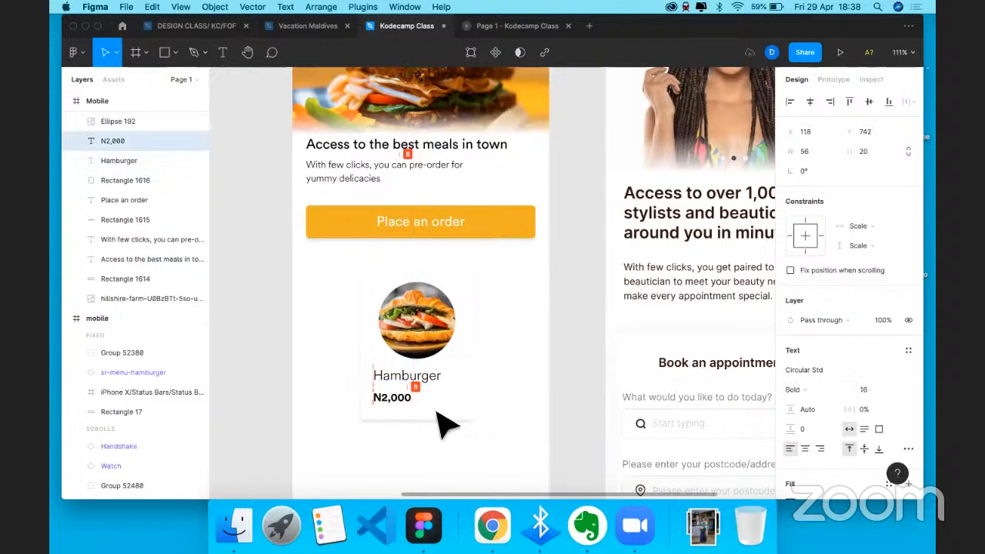
pyautogui.click(429, 337)
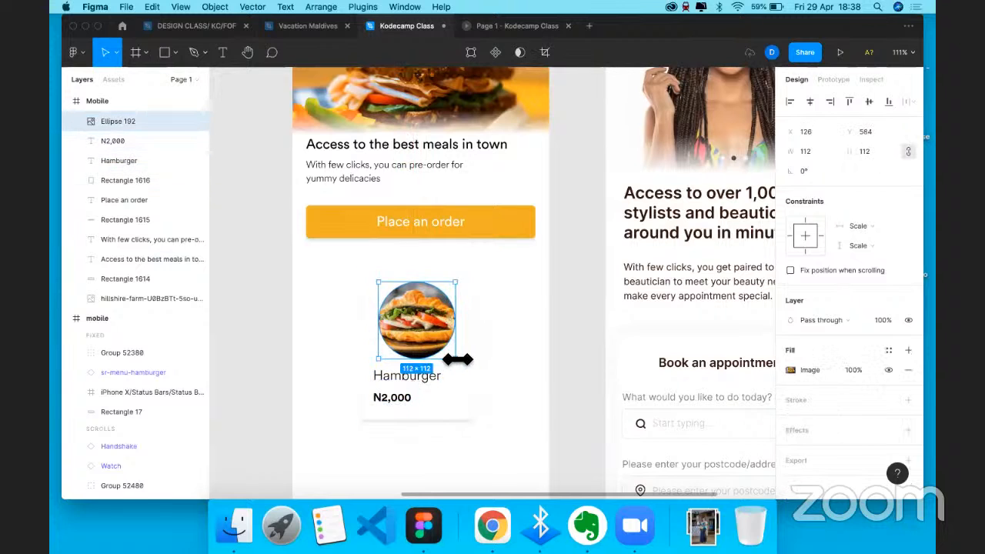
pyautogui.moveTo(455, 358); pyautogui.dragTo(442, 346)
pyautogui.moveTo(410, 308); pyautogui.dragTo(418, 317)
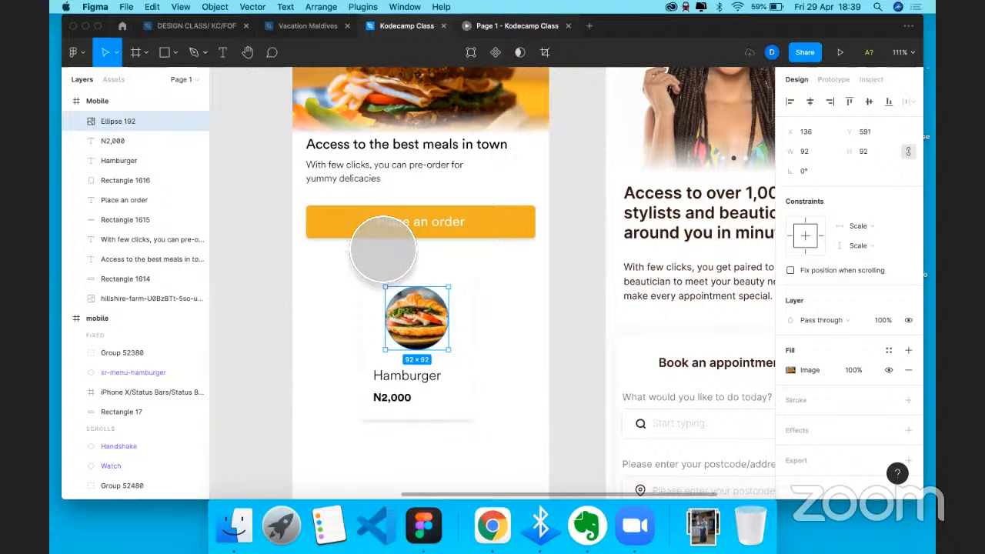
pyautogui.hotkey('ctrl', 'Tab')
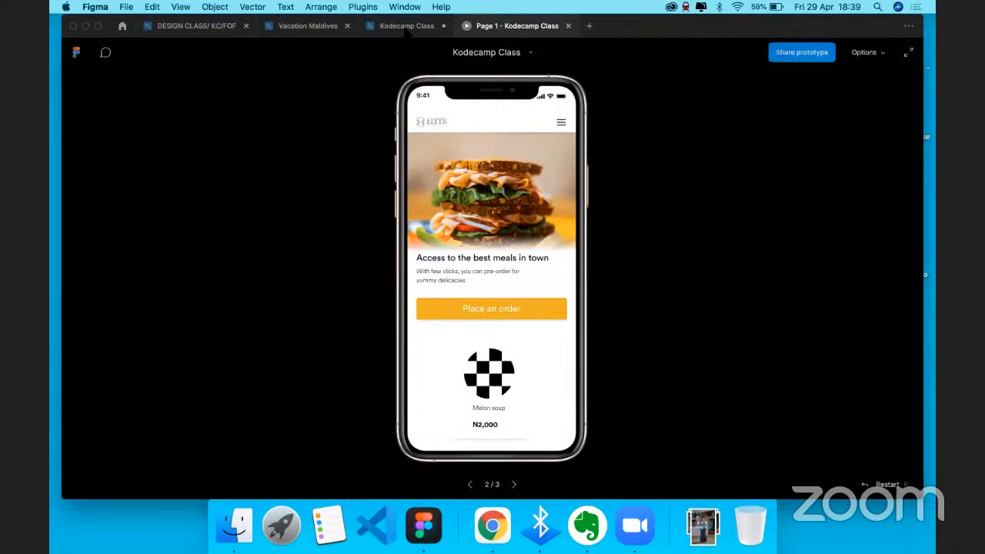
pyautogui.click(442, 181)
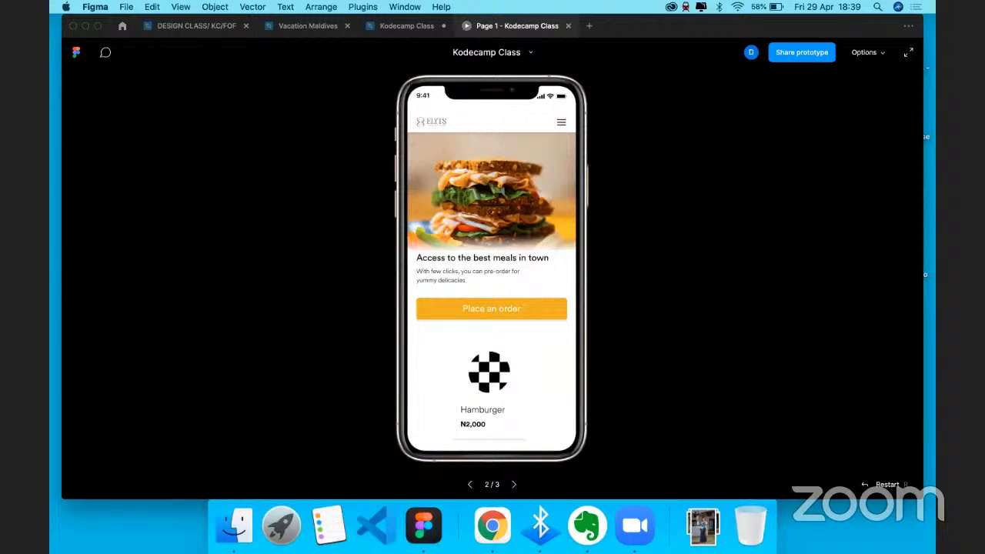
pyautogui.click(402, 29)
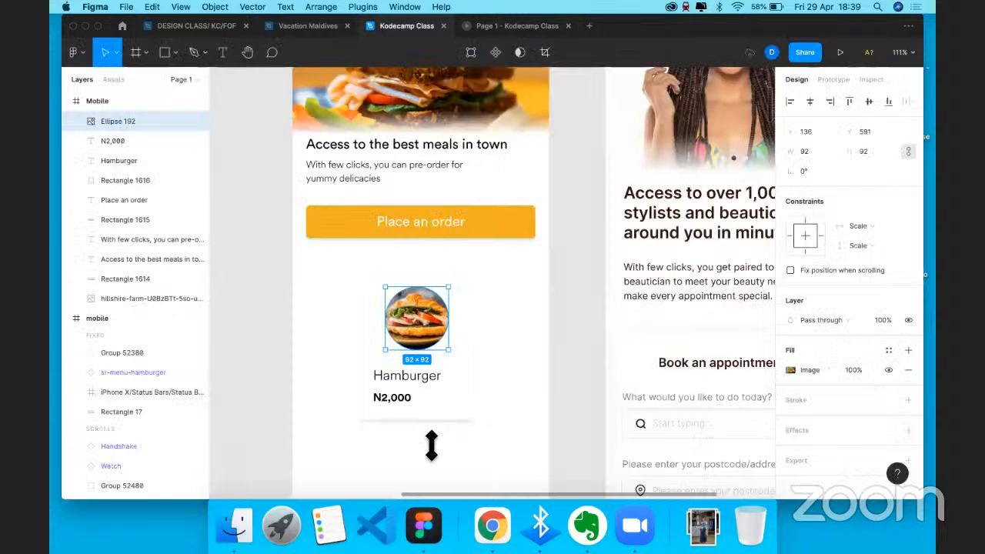
# - Set the N2,000 price's font size to 20
pyautogui.click(427, 378)
pyautogui.click(392, 399)
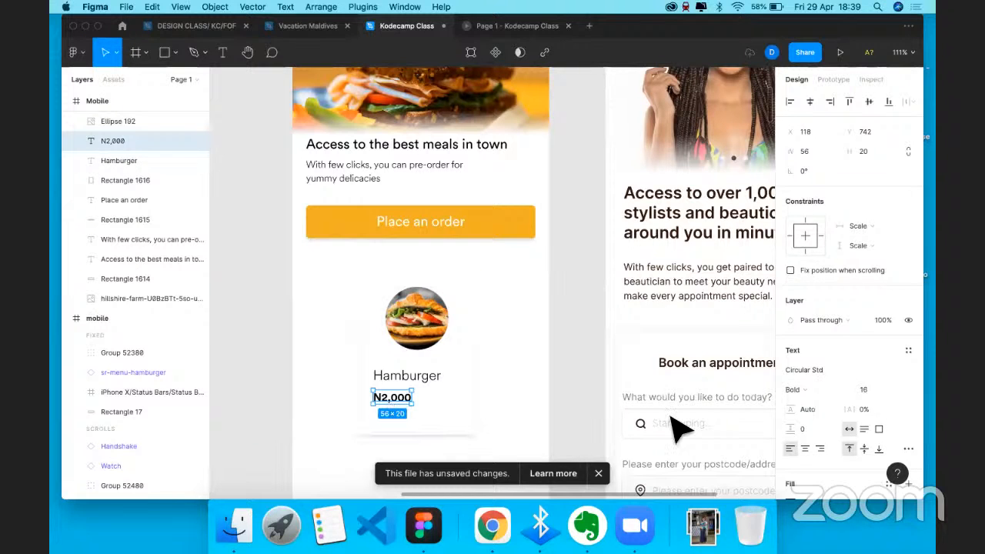
pyautogui.click(880, 388)
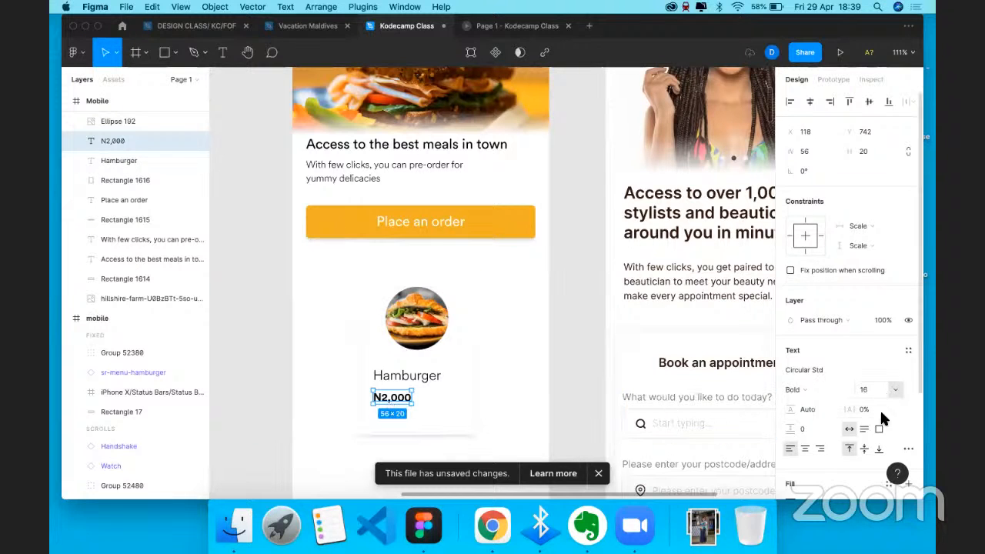
pyautogui.click(878, 408)
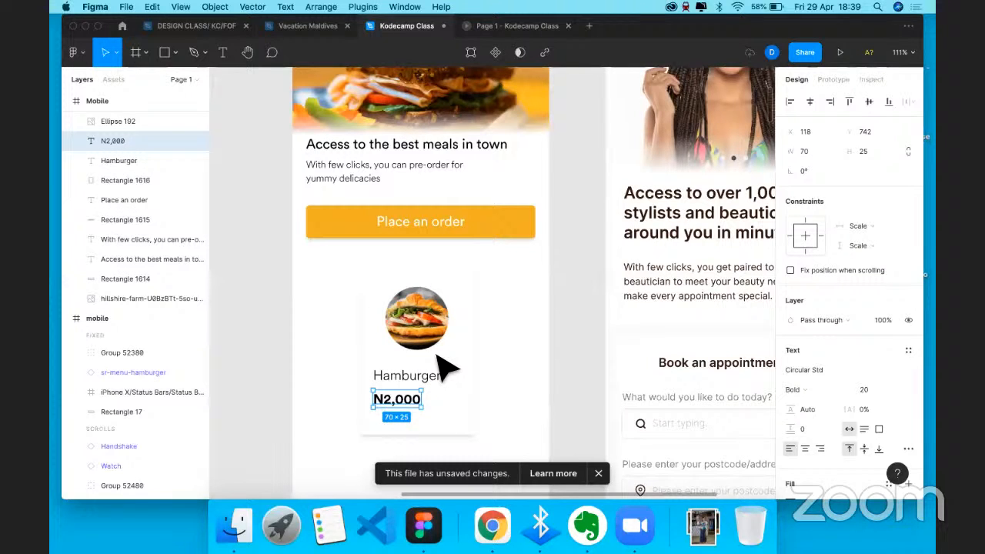
# - Duplicate the N2,000 price directly beneath the original
pyautogui.press('Escape')
pyautogui.scroll(-5, 420, 356)
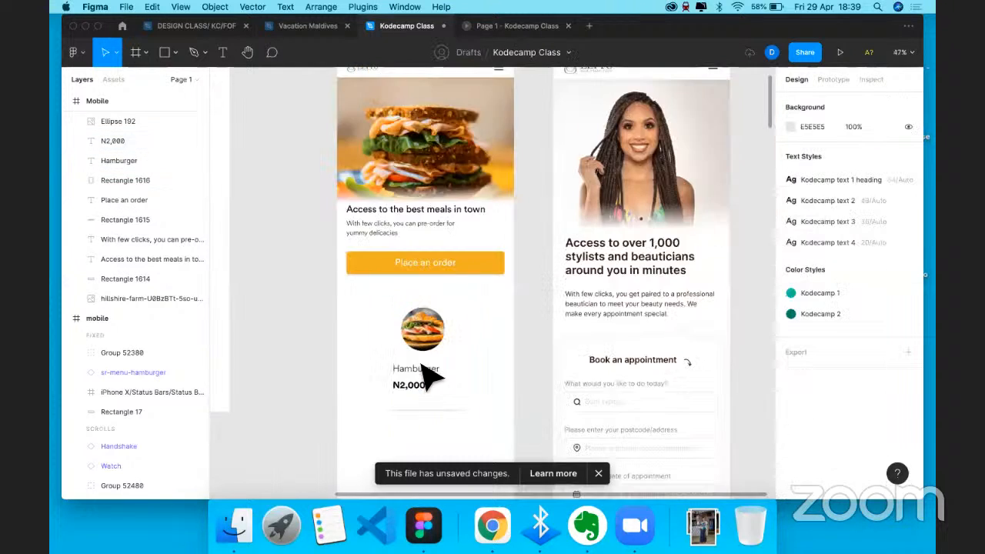
pyautogui.scroll(5, 405, 351)
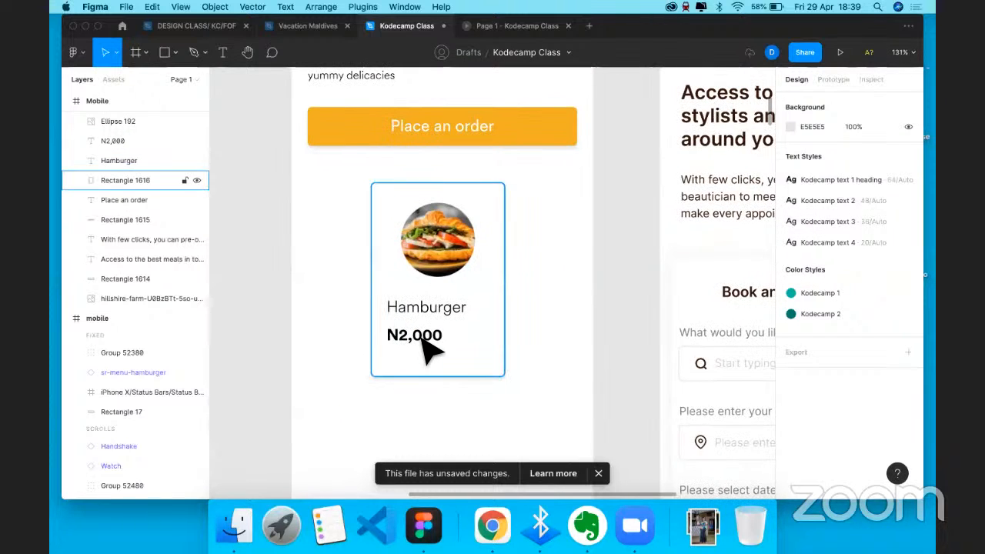
pyautogui.moveTo(428, 350); pyautogui.dragTo(429, 378)
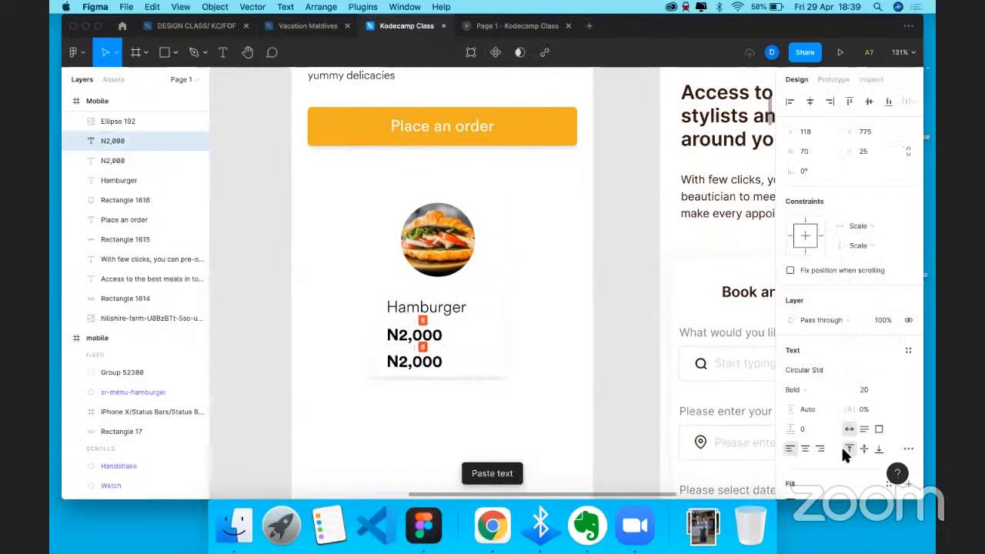
pyautogui.click(907, 352)
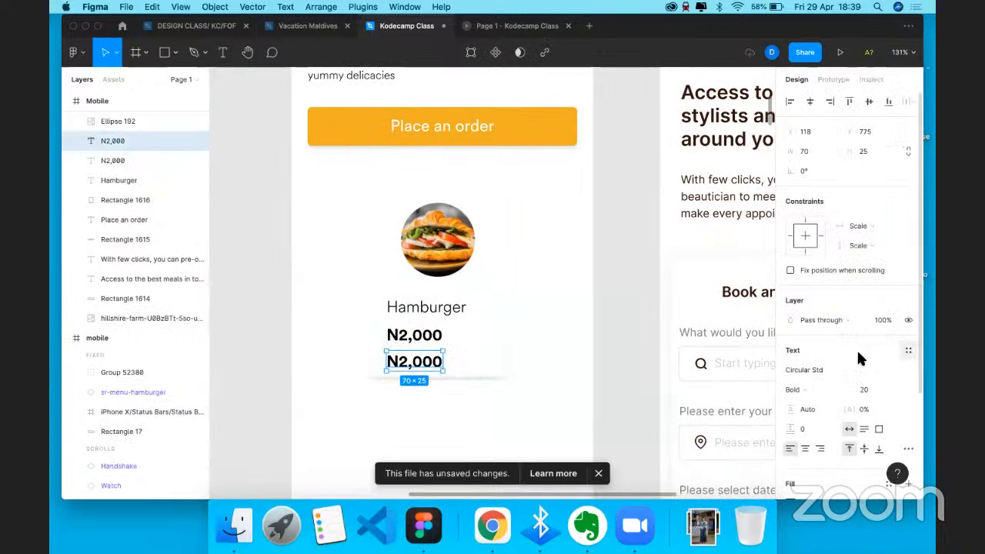
pyautogui.click(678, 302)
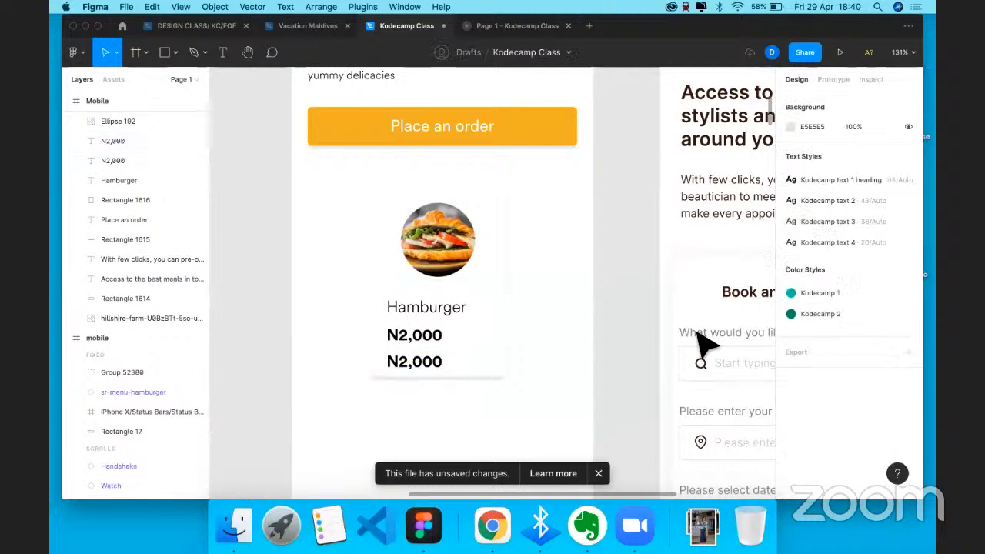
pyautogui.click(433, 339)
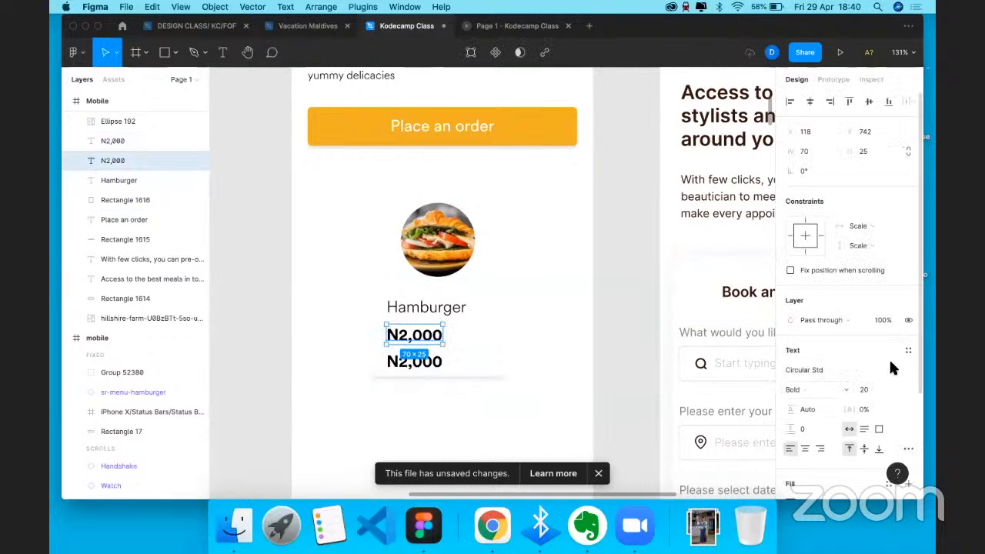
# - Apply strikethrough to the upper N2,000 price in the advanced type settings
pyautogui.click(908, 449)
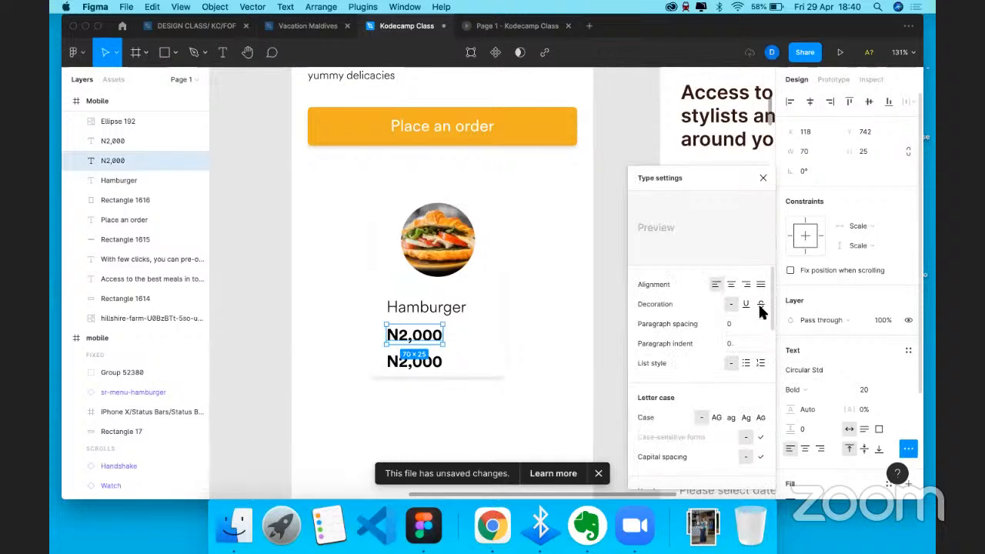
pyautogui.click(763, 178)
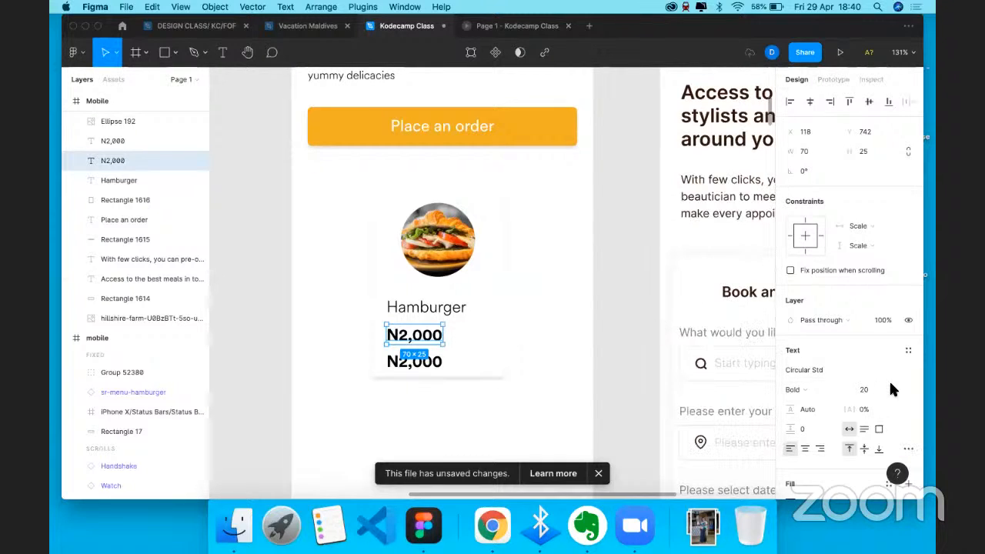
pyautogui.click(908, 449)
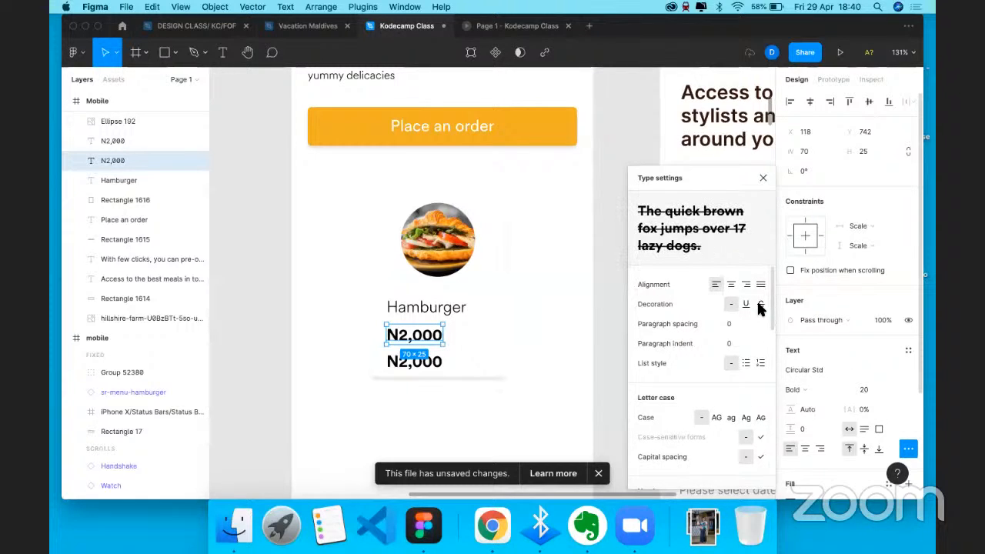
pyautogui.click(761, 305)
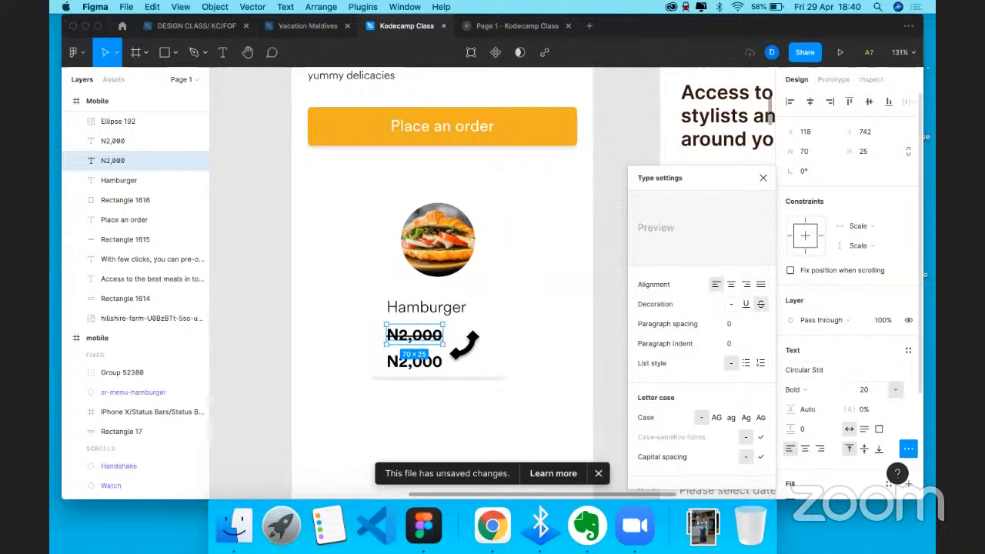
# - Change the struck-through price's text to 'N3500'
pyautogui.doubleClick(433, 336)
pyautogui.moveTo(442, 336); pyautogui.dragTo(399, 335)
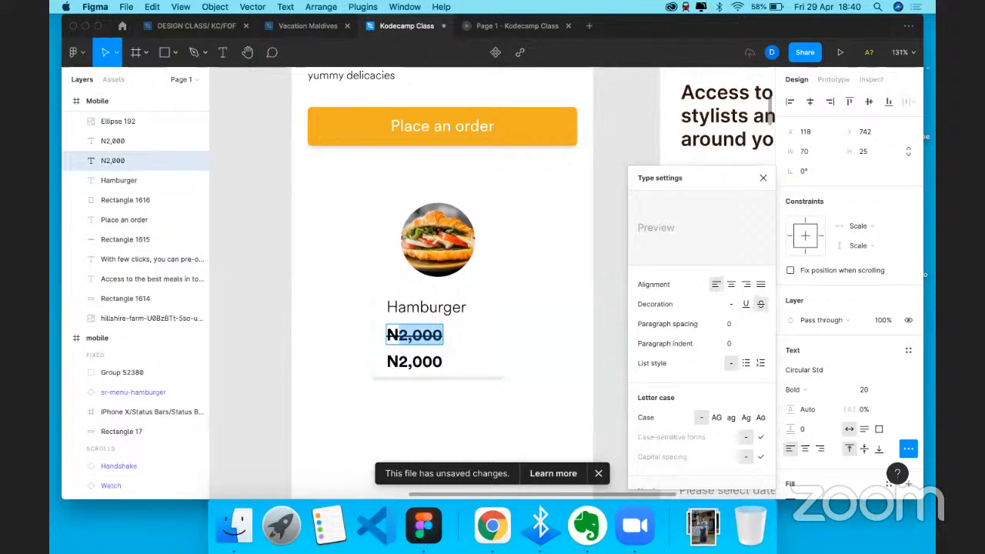
pyautogui.write('3')
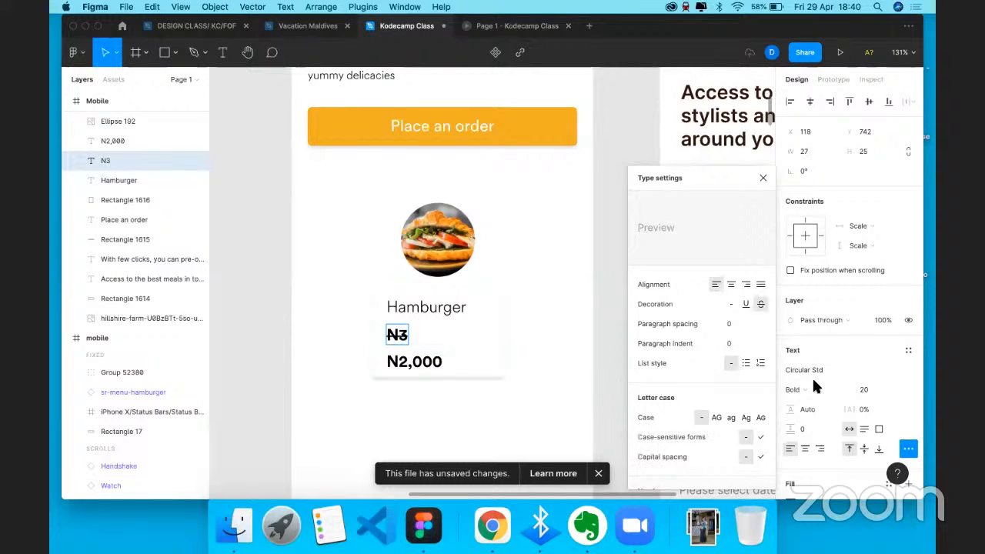
pyautogui.write('500')
pyautogui.press('Escape')
# - Set the N3500 old price to Book weight at size 16
pyautogui.click(837, 389)
pyautogui.click(837, 375)
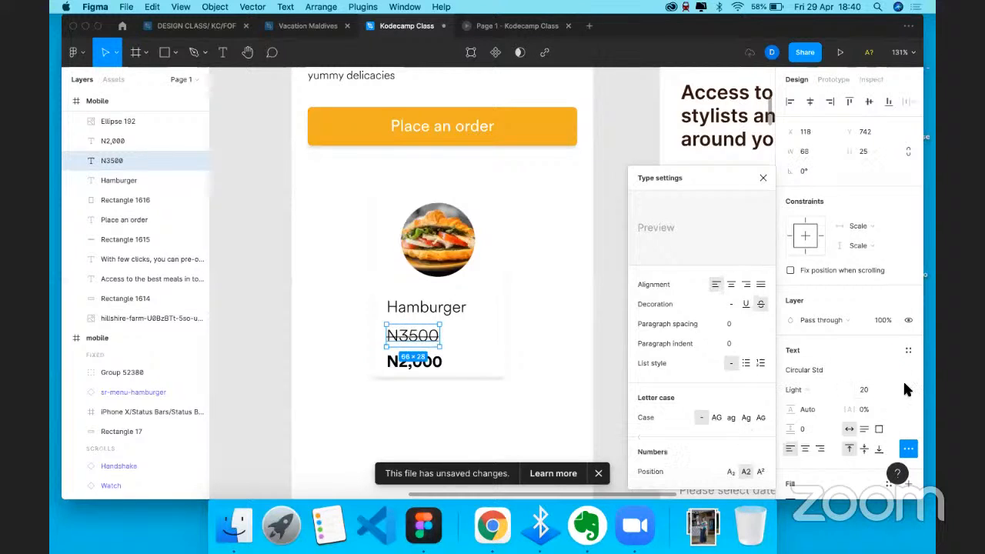
pyautogui.click(885, 389)
pyautogui.click(878, 375)
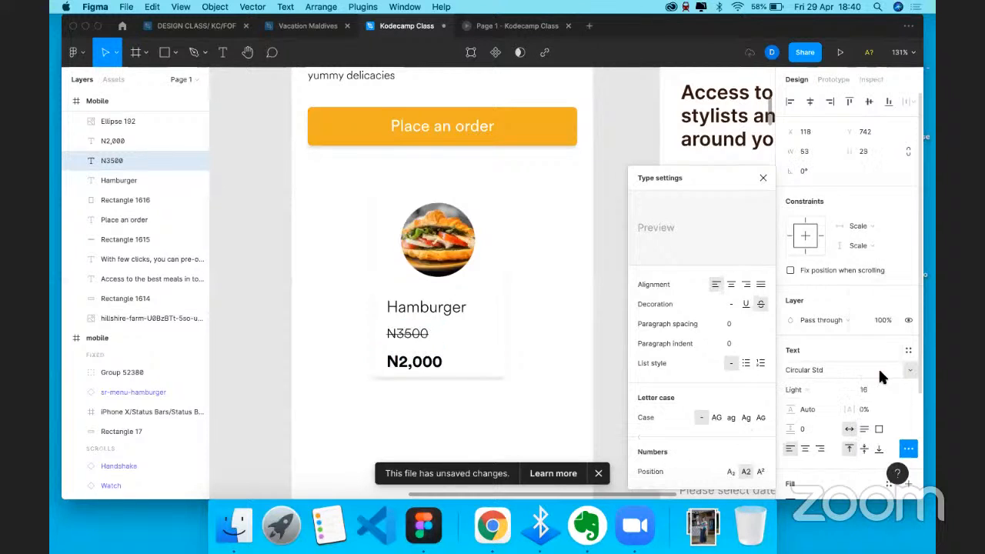
pyautogui.click(818, 391)
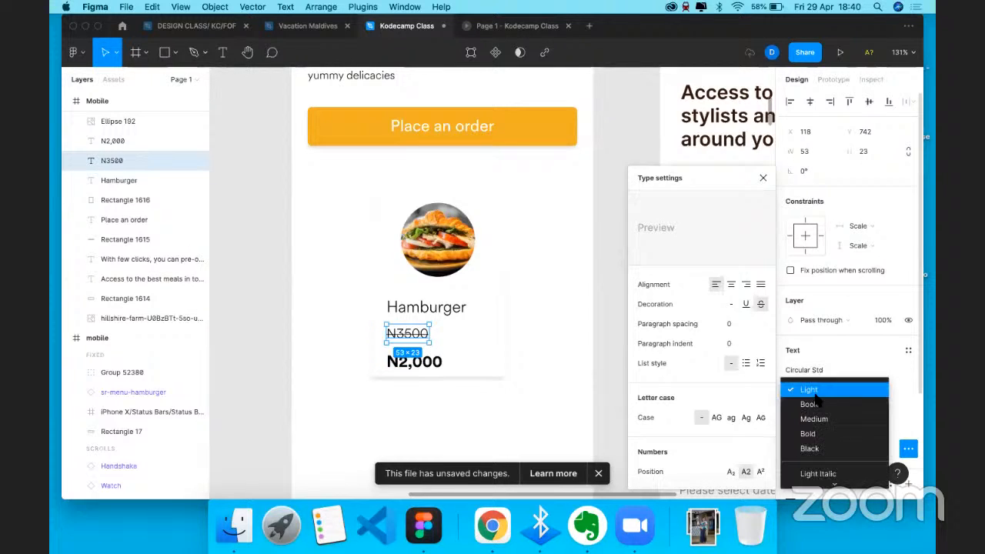
pyautogui.click(800, 403)
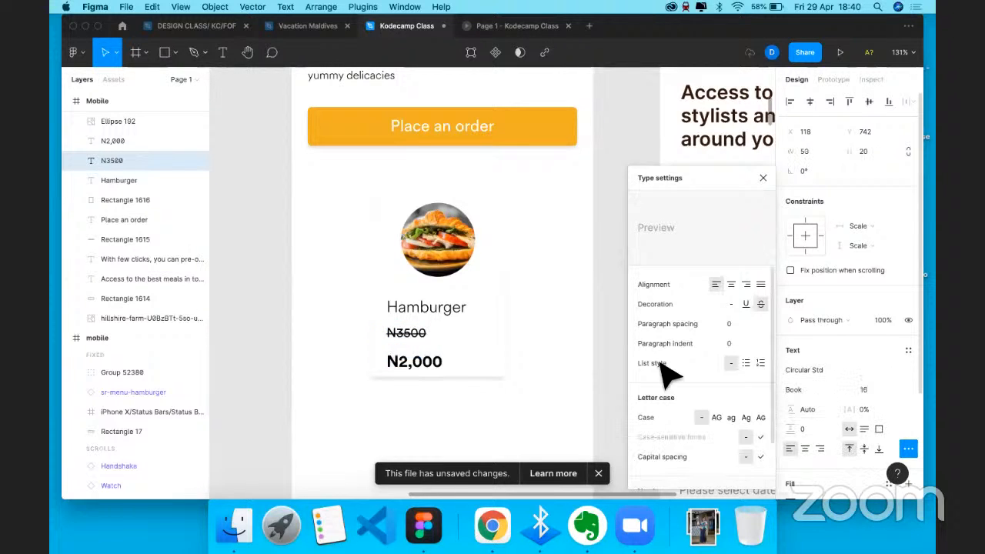
pyautogui.click(435, 365)
pyautogui.click(440, 377)
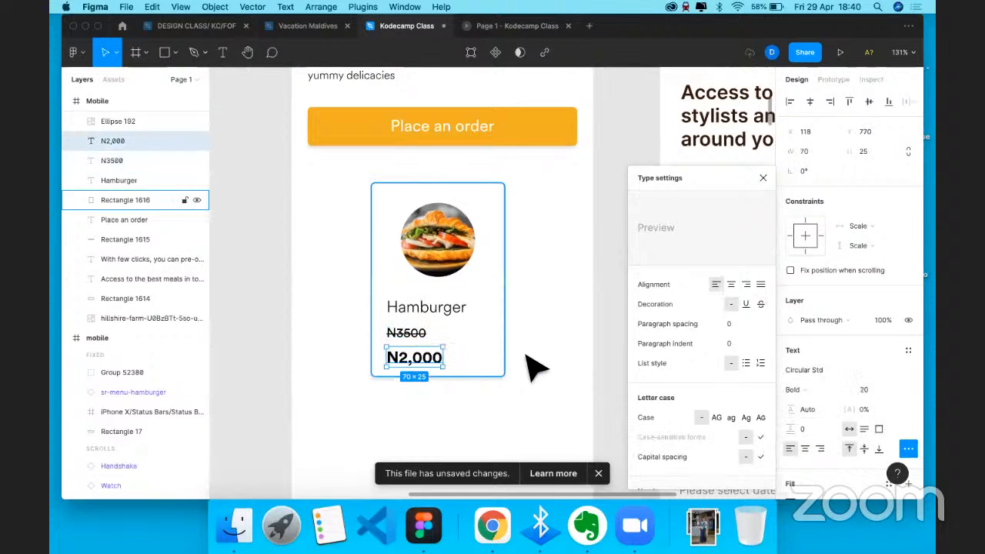
# - Paste the orange rectangle, shrink it to button size and place it over the price area
pyautogui.hscroll(1, 462, 254)
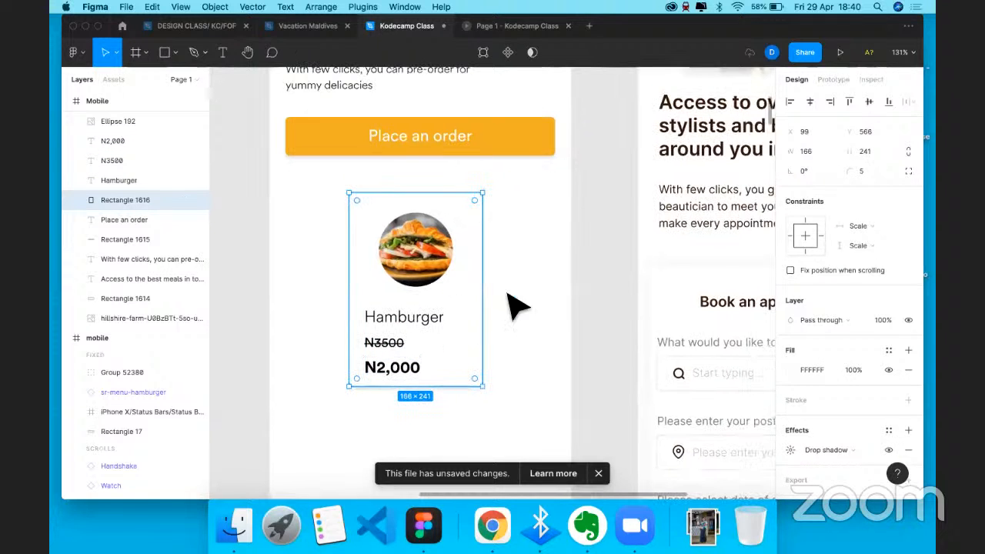
pyautogui.click(519, 392)
pyautogui.hscroll(1, 519, 392)
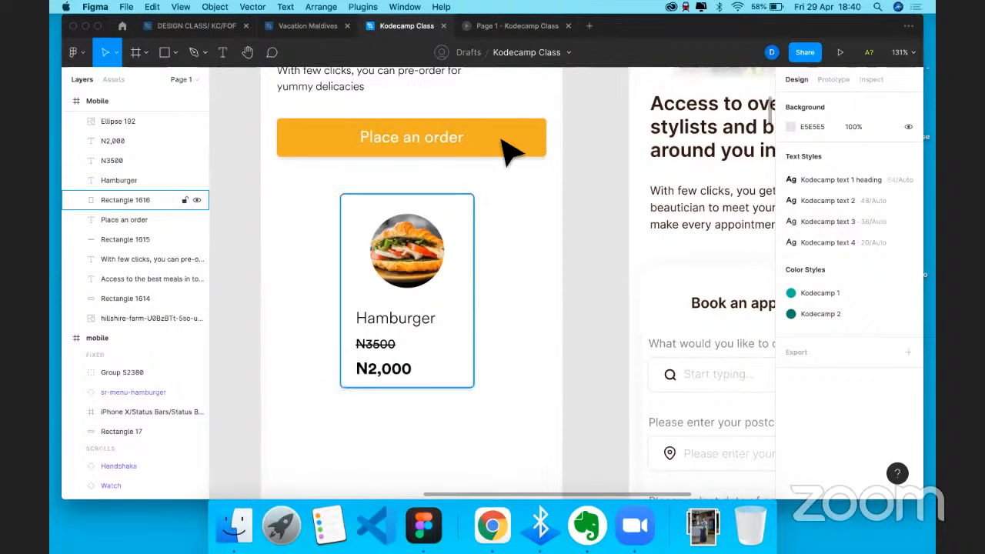
pyautogui.press('super+v')
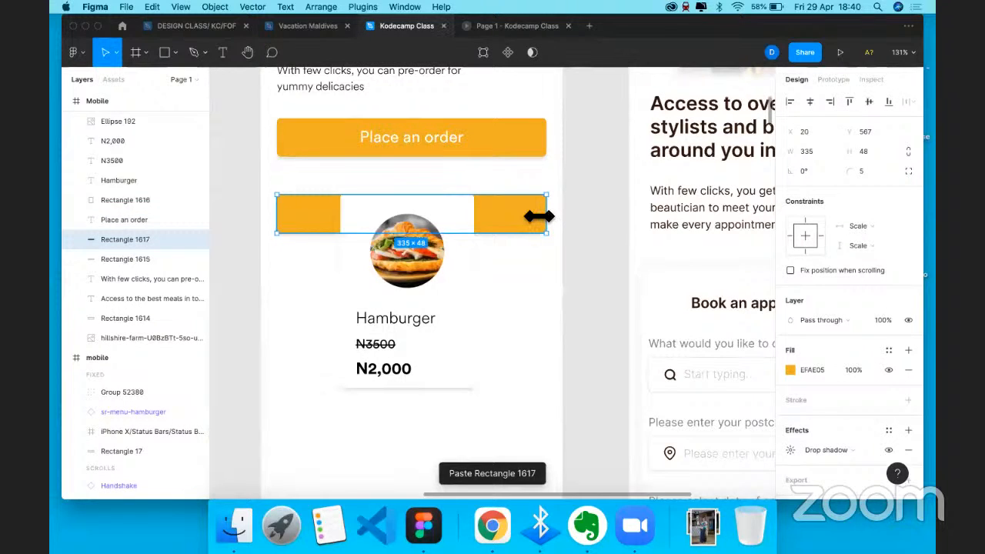
pyautogui.moveTo(546, 217); pyautogui.dragTo(539, 217)
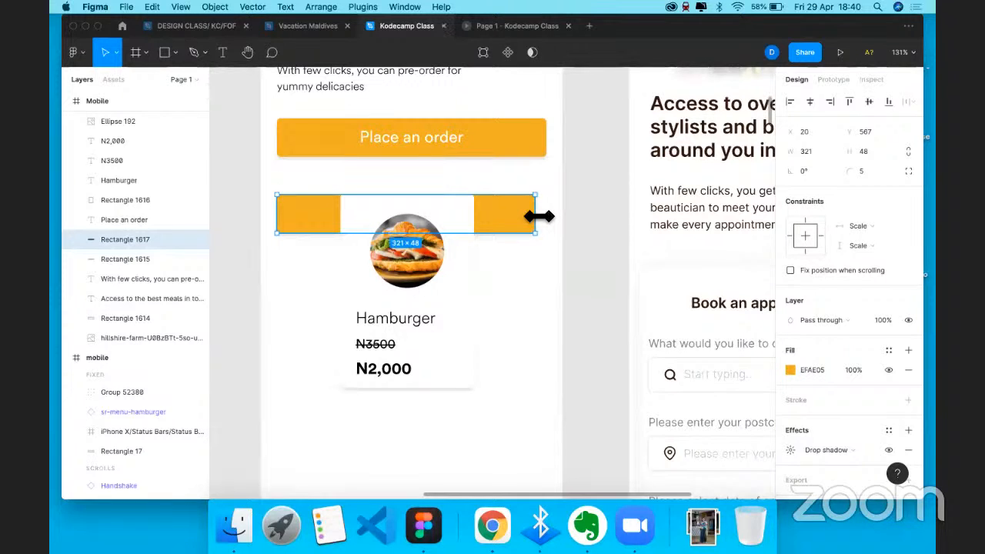
pyautogui.moveTo(539, 217); pyautogui.dragTo(477, 218)
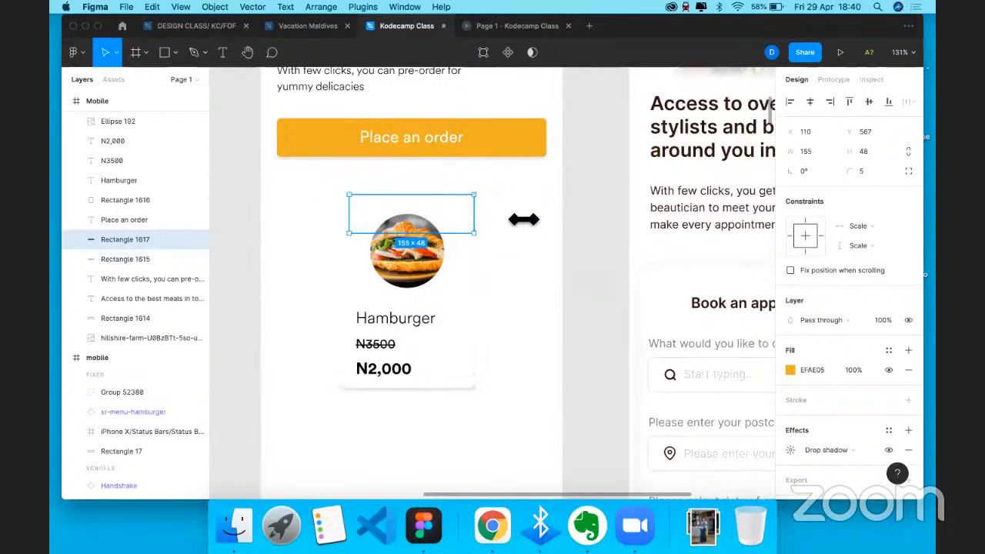
pyautogui.moveTo(541, 223); pyautogui.dragTo(473, 430)
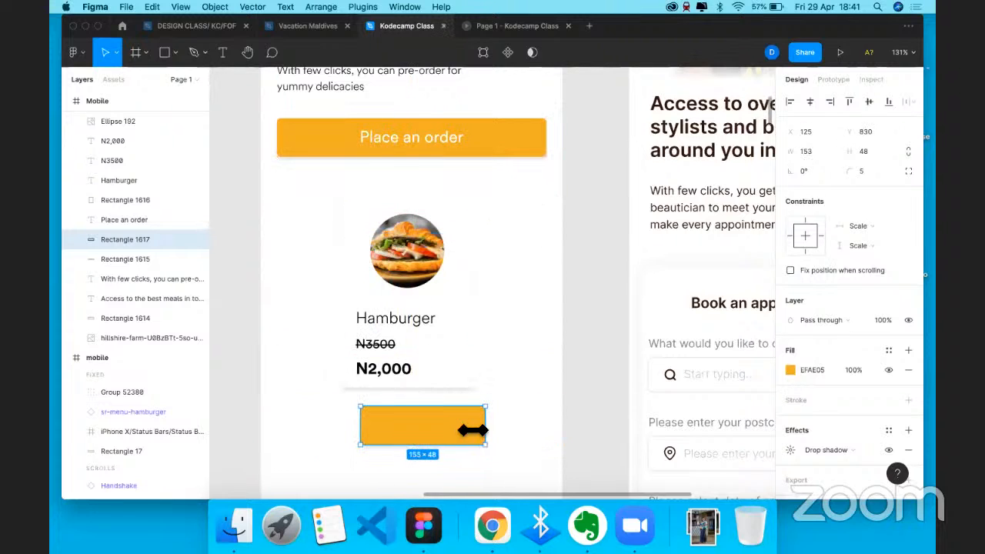
pyautogui.press('super+z')
pyautogui.press('super+z')
pyautogui.press('super+shift+z')
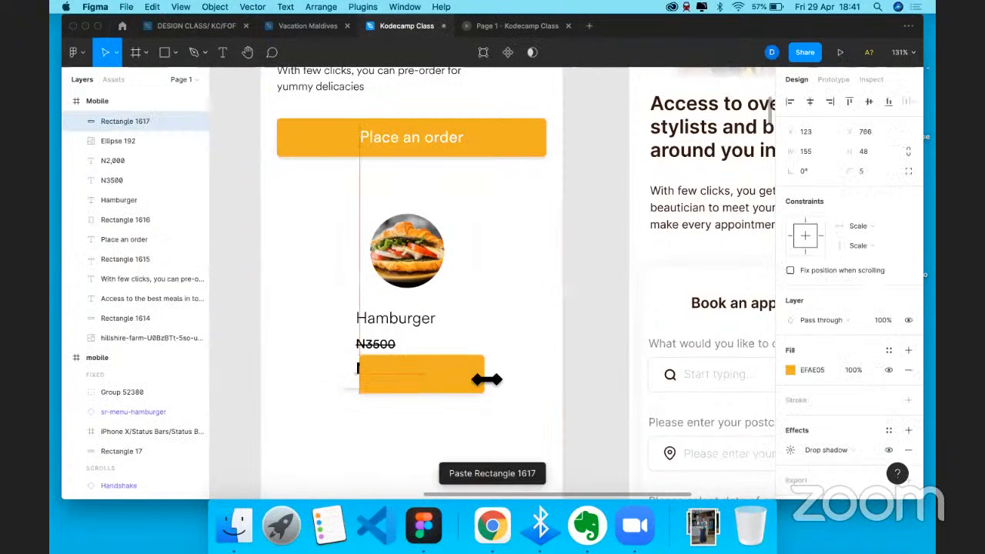
pyautogui.moveTo(487, 378); pyautogui.dragTo(436, 385)
pyautogui.moveTo(364, 374); pyautogui.dragTo(389, 369)
# - Cut and paste the N2,000 price so it sits on top of the orange rectangle
pyautogui.click(369, 370)
pyautogui.press('super+x')
pyautogui.press('super+v')
pyautogui.moveTo(390, 378); pyautogui.dragTo(387, 373)
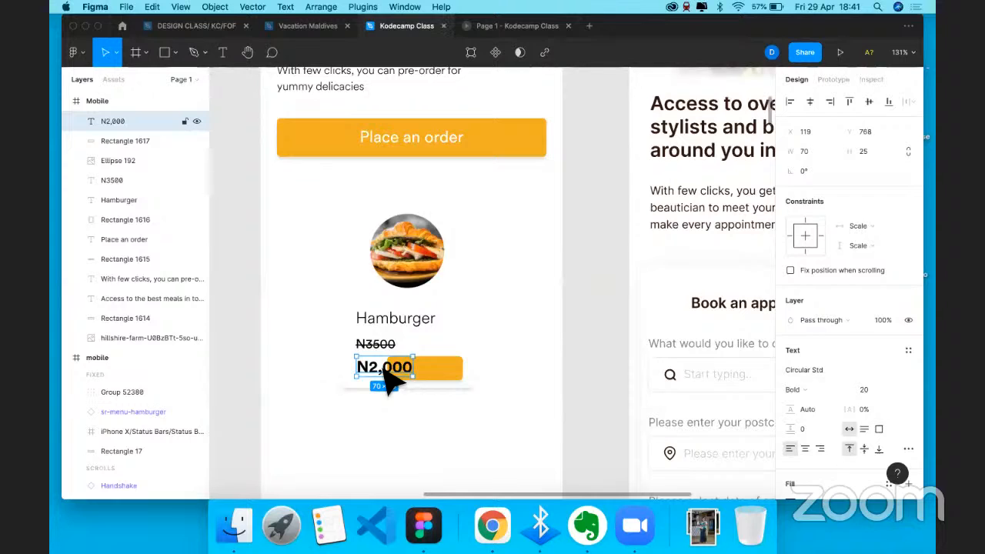
# - Extend the card's bottom, raise the N3500 price, lower the top edge and the burger photo
pyautogui.click(459, 376)
pyautogui.click(454, 384)
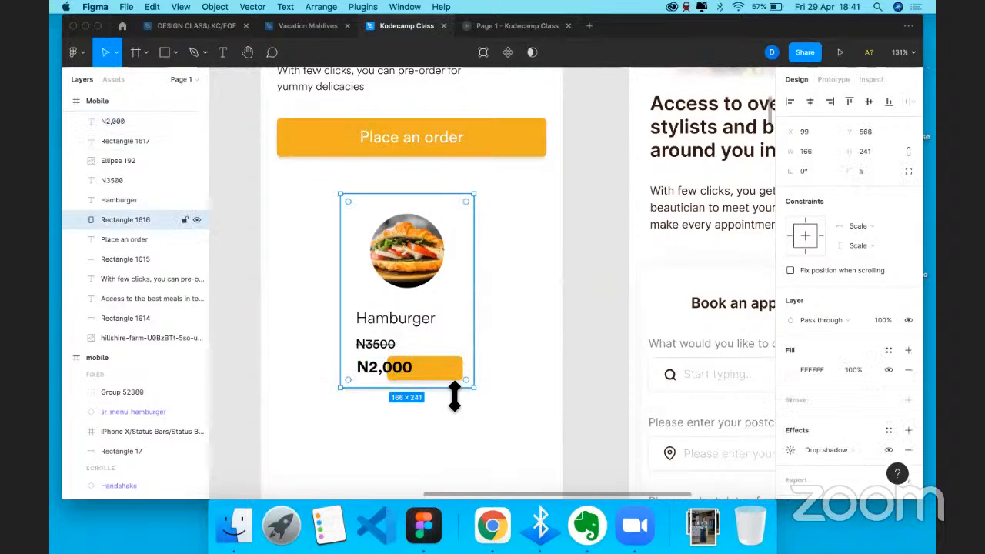
pyautogui.moveTo(455, 391); pyautogui.dragTo(383, 371)
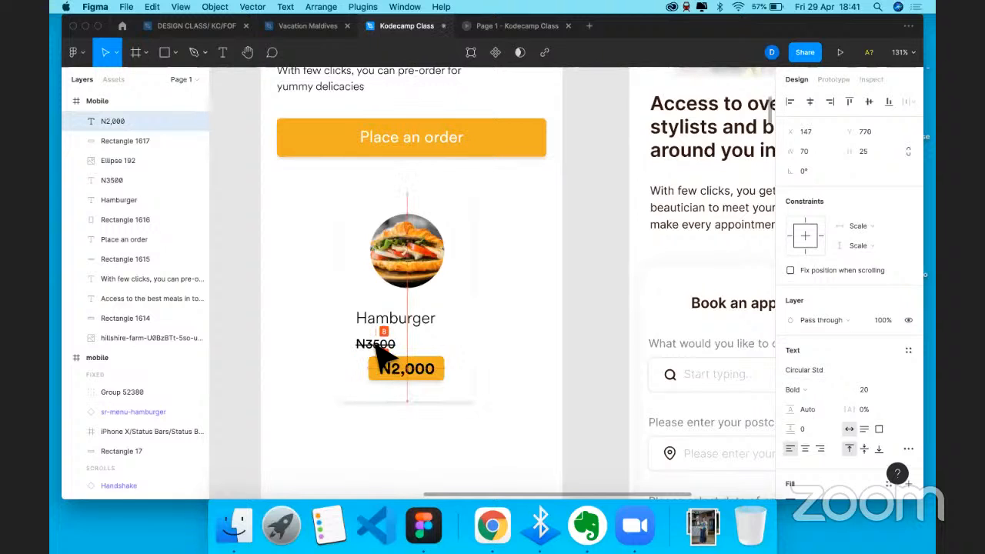
pyautogui.click(376, 346)
pyautogui.moveTo(377, 348); pyautogui.dragTo(377, 342)
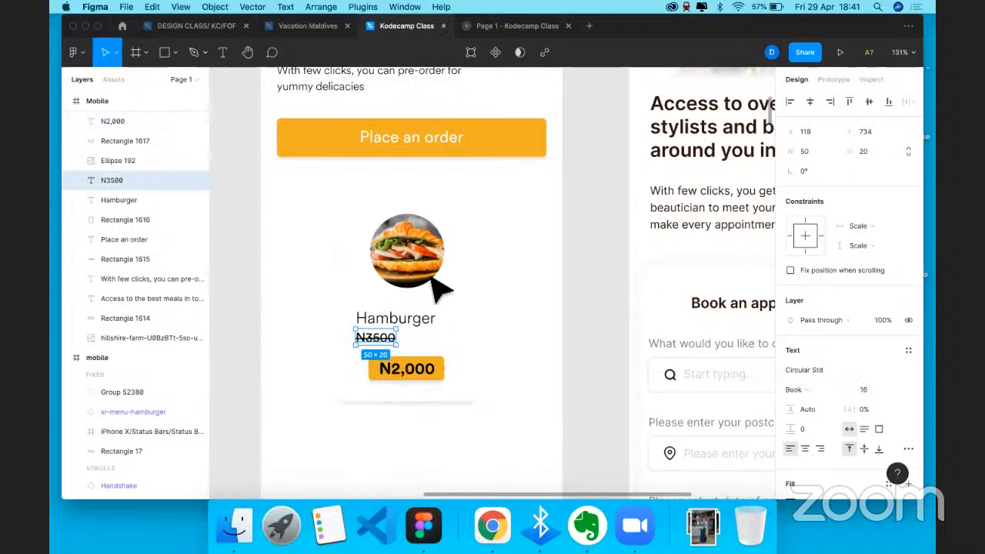
pyautogui.moveTo(424, 196); pyautogui.dragTo(422, 221)
pyautogui.click(401, 281)
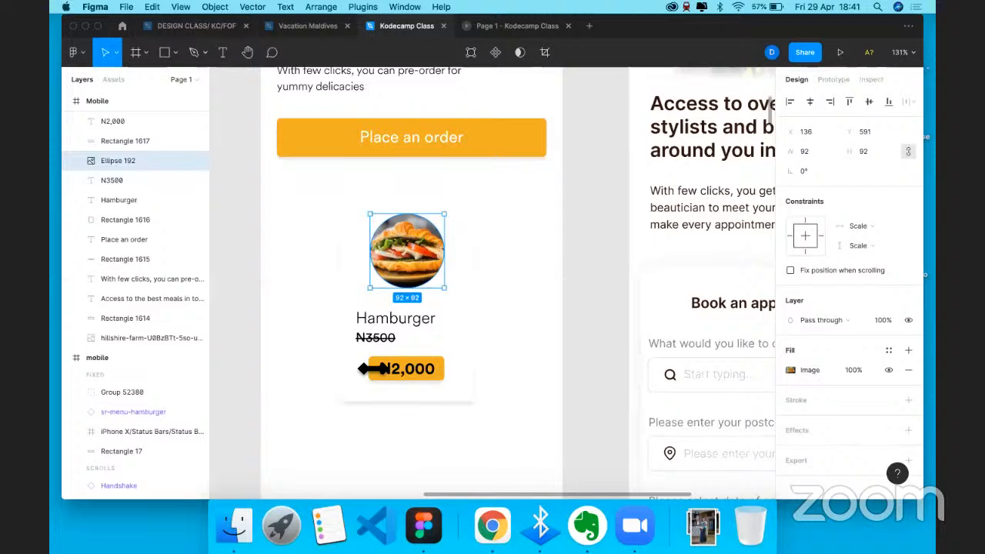
pyautogui.moveTo(400, 262); pyautogui.dragTo(400, 281)
# - Widen the orange rectangle evenly to about 116×30 and select it with the N2,000 text
pyautogui.click(374, 369)
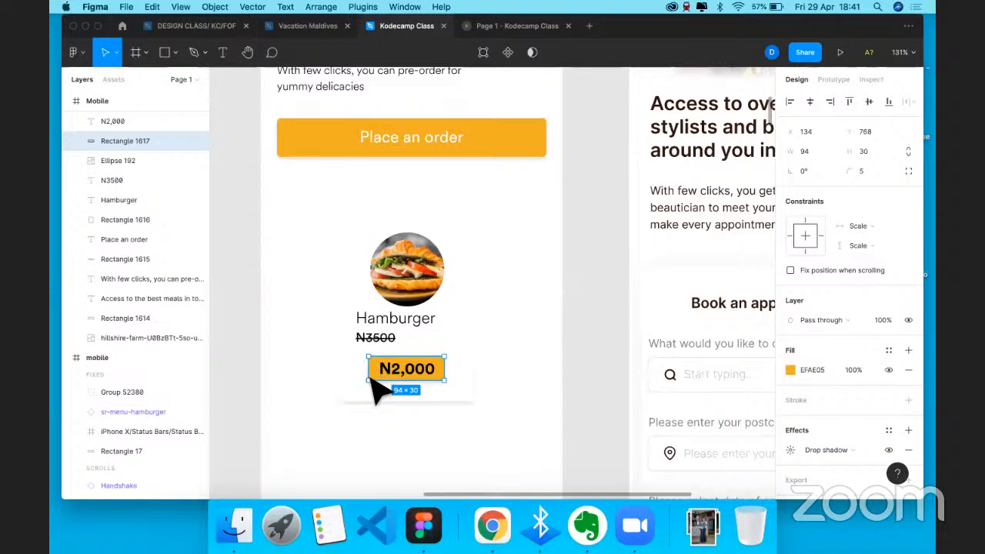
pyautogui.moveTo(445, 369); pyautogui.dragTo(413, 368)
pyautogui.keyDown('shift'); pyautogui.click(412, 371); pyautogui.keyUp('shift')
# - Preview the prototype, then lower the price button in the card and widen it to 134
pyautogui.click(506, 30)
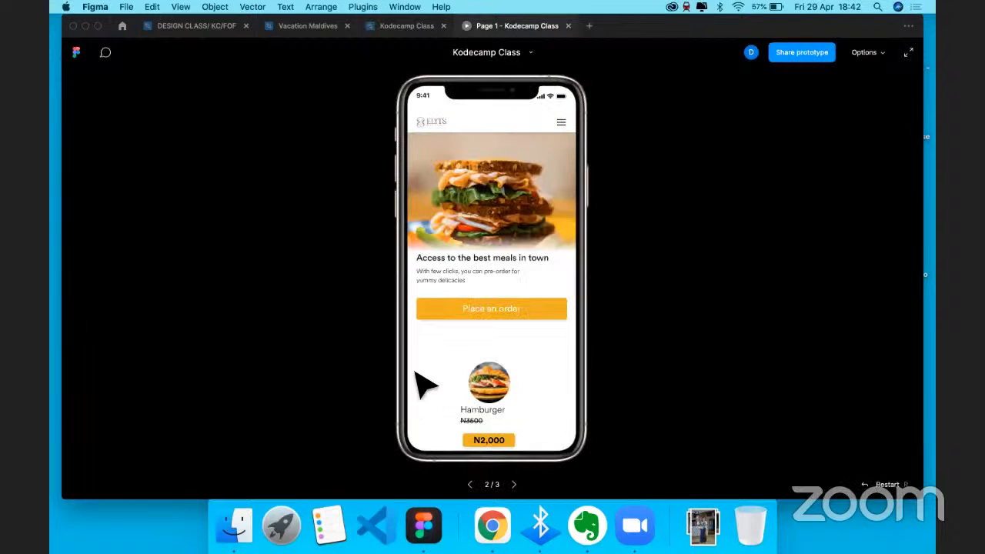
pyautogui.click(407, 26)
pyautogui.click(415, 373)
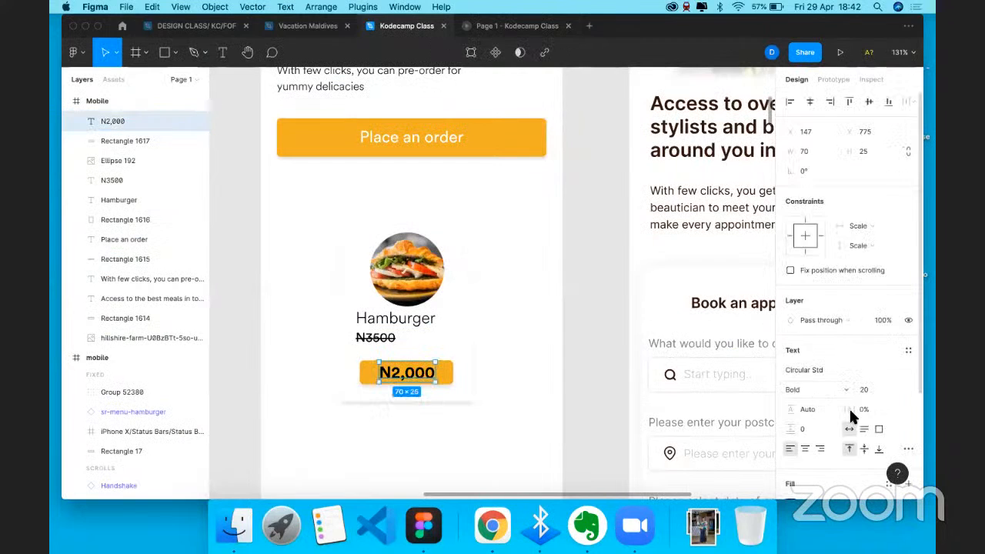
pyautogui.scroll(-4, 810, 384)
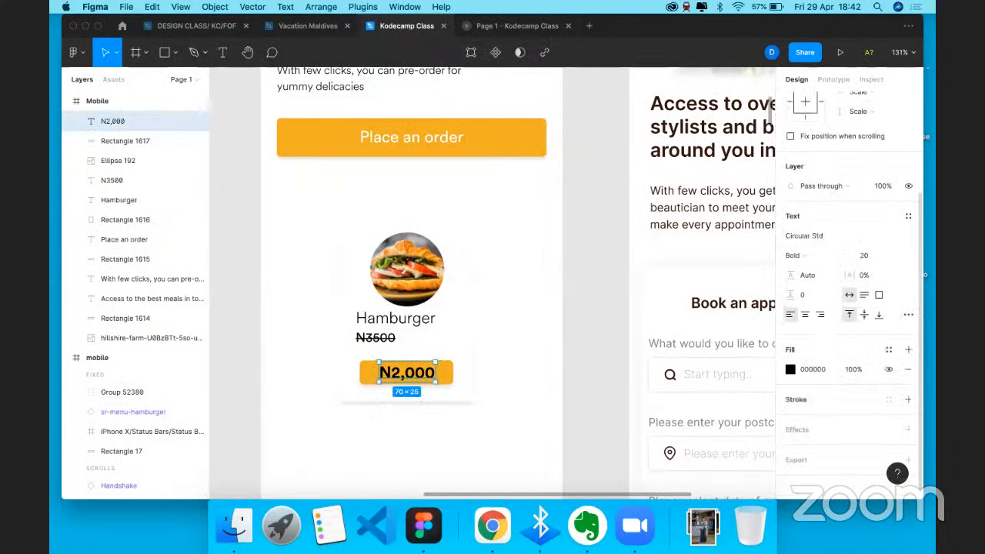
pyautogui.click(449, 376)
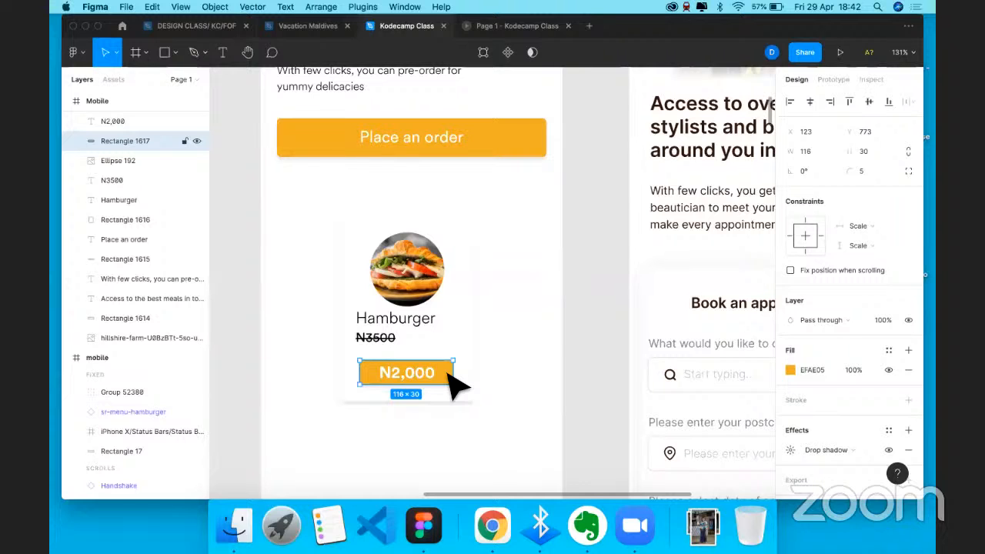
pyautogui.click(444, 418)
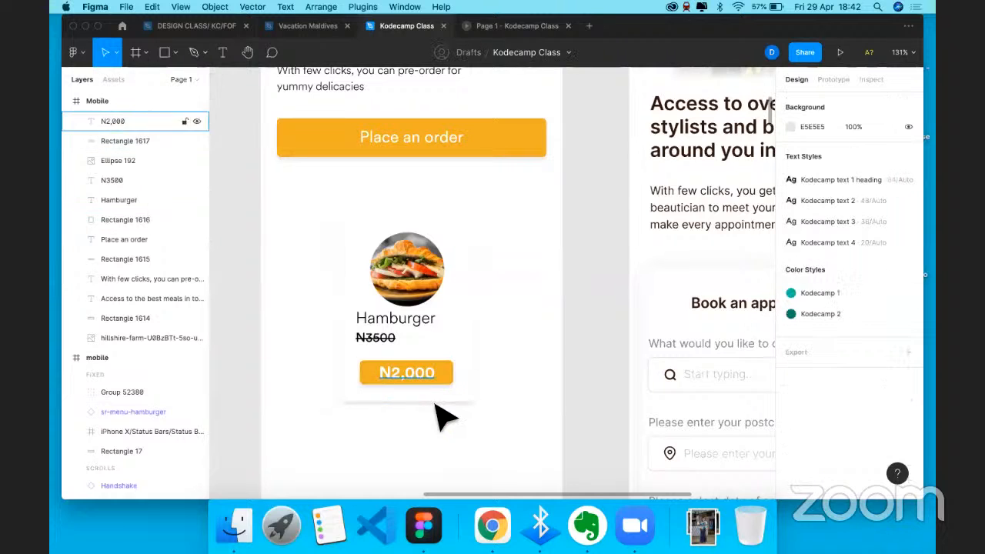
pyautogui.click(436, 405)
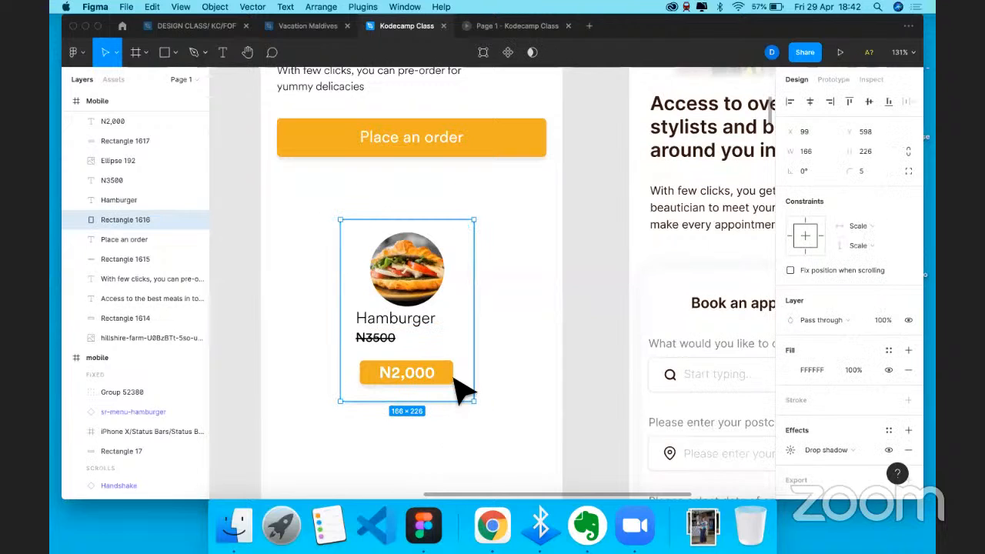
pyautogui.moveTo(442, 401); pyautogui.dragTo(442, 436)
pyautogui.click(422, 374)
pyautogui.keyDown('shift'); pyautogui.click(447, 379); pyautogui.keyUp('shift')
pyautogui.moveTo(422, 374); pyautogui.dragTo(422, 409)
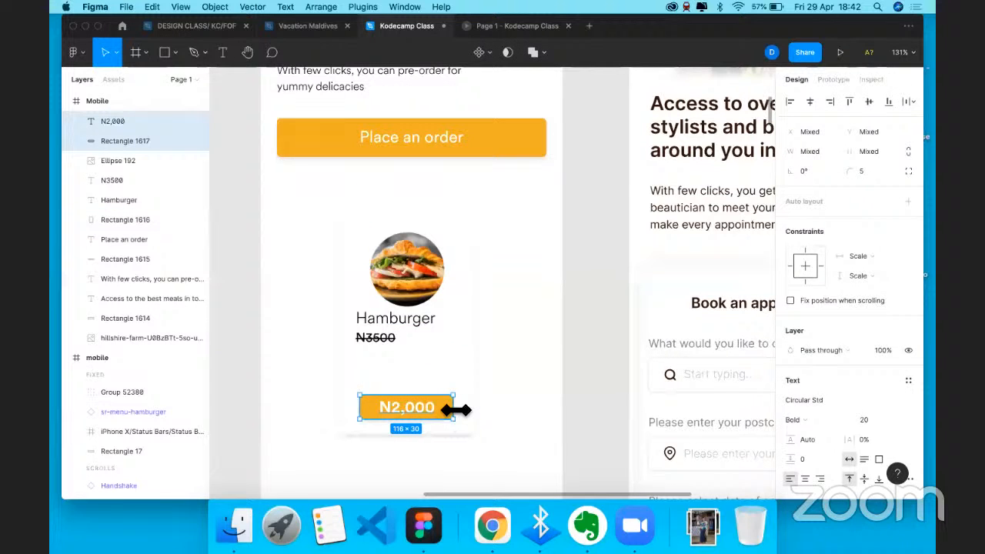
pyautogui.moveTo(456, 410); pyautogui.dragTo(462, 410)
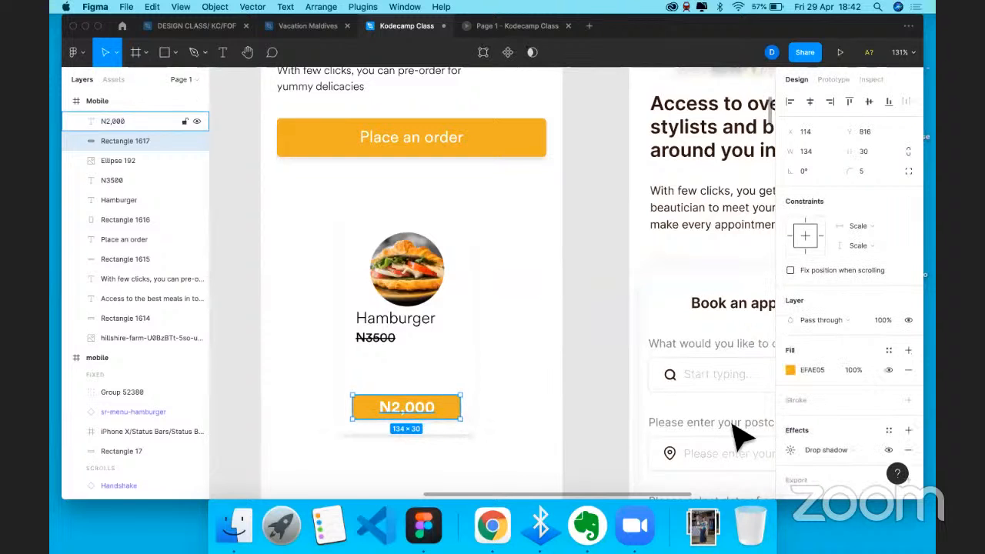
# - Set the N2,000 price text to Book weight and font size 18
pyautogui.click(407, 408)
pyautogui.click(805, 388)
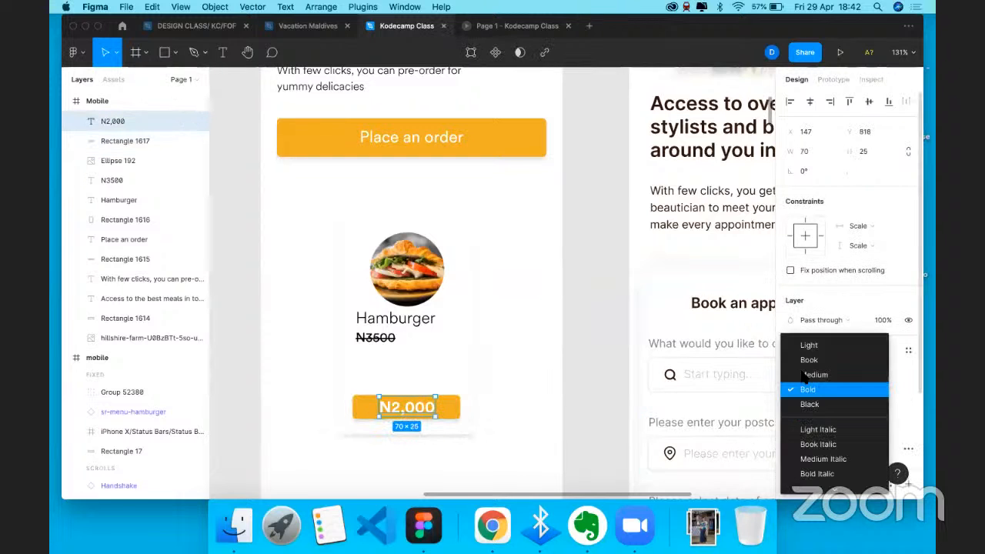
pyautogui.click(803, 375)
pyautogui.click(812, 379)
pyautogui.click(809, 375)
pyautogui.click(890, 386)
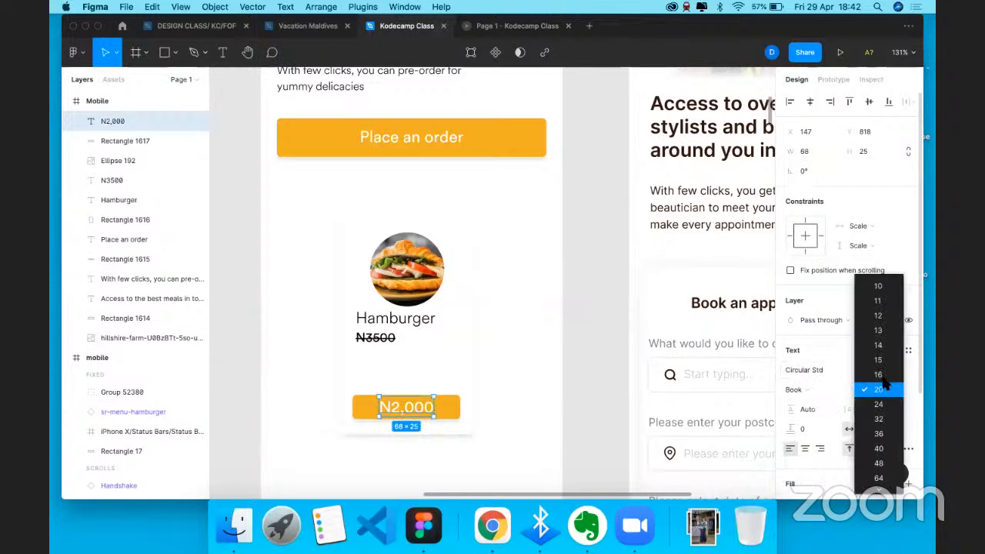
pyautogui.click(879, 375)
pyautogui.click(867, 389)
pyautogui.write('18')
pyautogui.press('Return')
# - Align the N2,000 text, its orange rectangle and the card on horizontal centres
pyautogui.keyDown('shift'); pyautogui.click(445, 409); pyautogui.keyUp('shift')
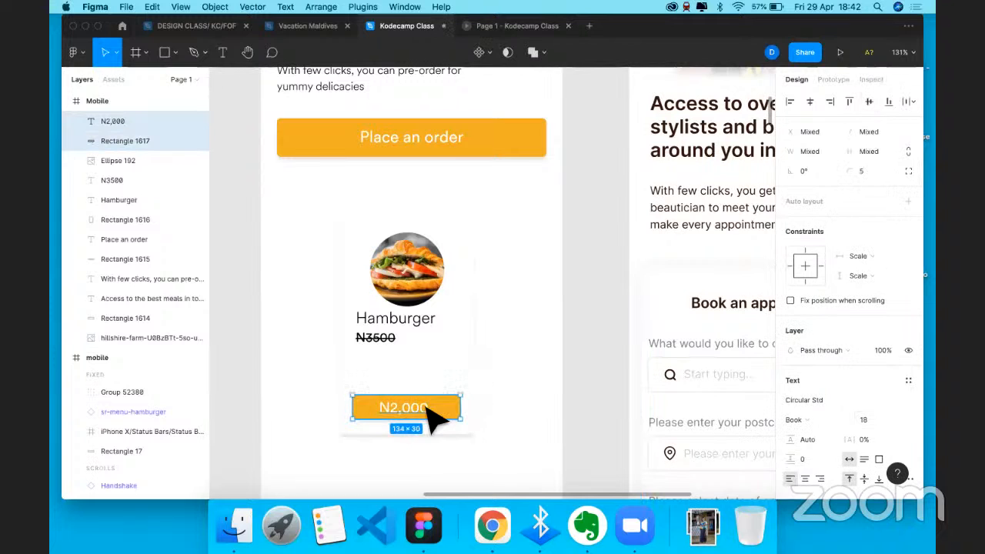
pyautogui.keyDown('shift'); pyautogui.click(471, 346); pyautogui.keyUp('shift')
pyautogui.click(810, 101)
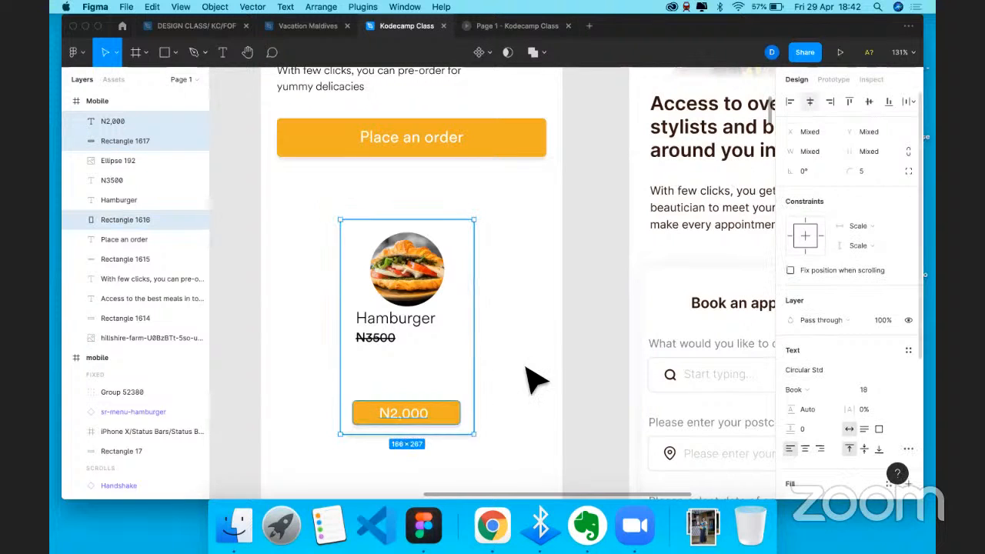
pyautogui.press('Escape')
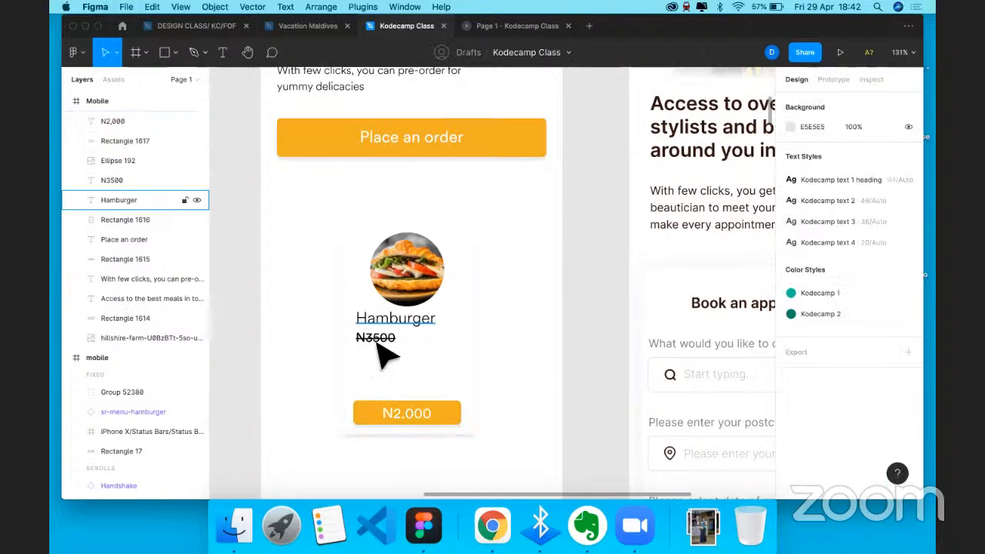
# - Paste a copy of the Hamburger title, lower the N3500 price, and retype the copy as the tagline
pyautogui.press('super+v')
pyautogui.moveTo(379, 340); pyautogui.dragTo(393, 362)
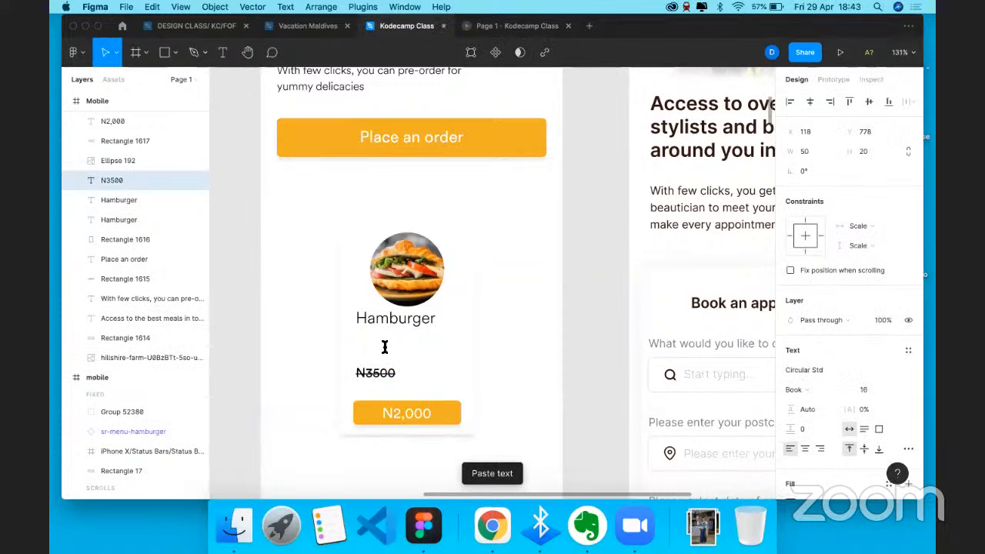
pyautogui.doubleClick(385, 346)
pyautogui.write('Tast')
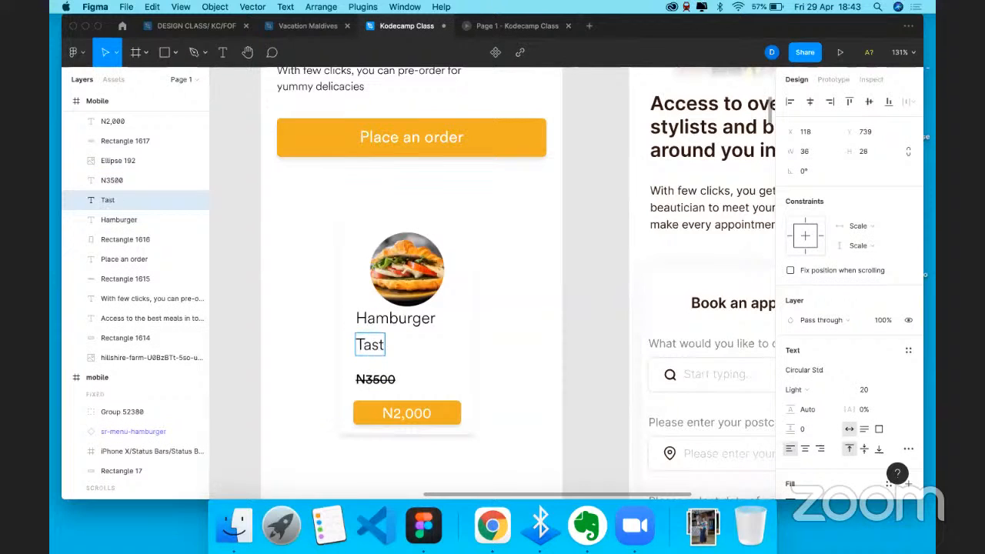
pyautogui.write('e the yu')
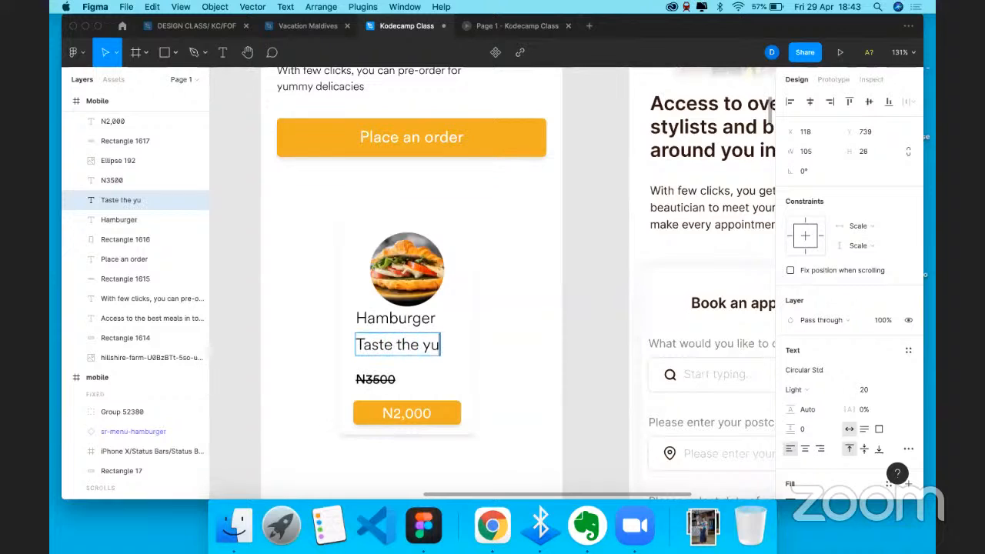
pyautogui.write('mmiest')
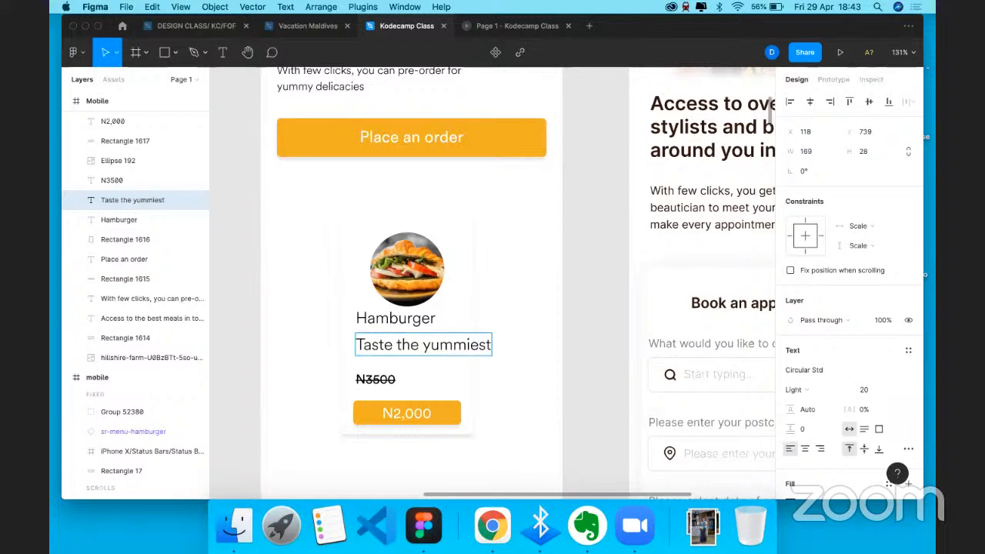
pyautogui.write(' hamburg')
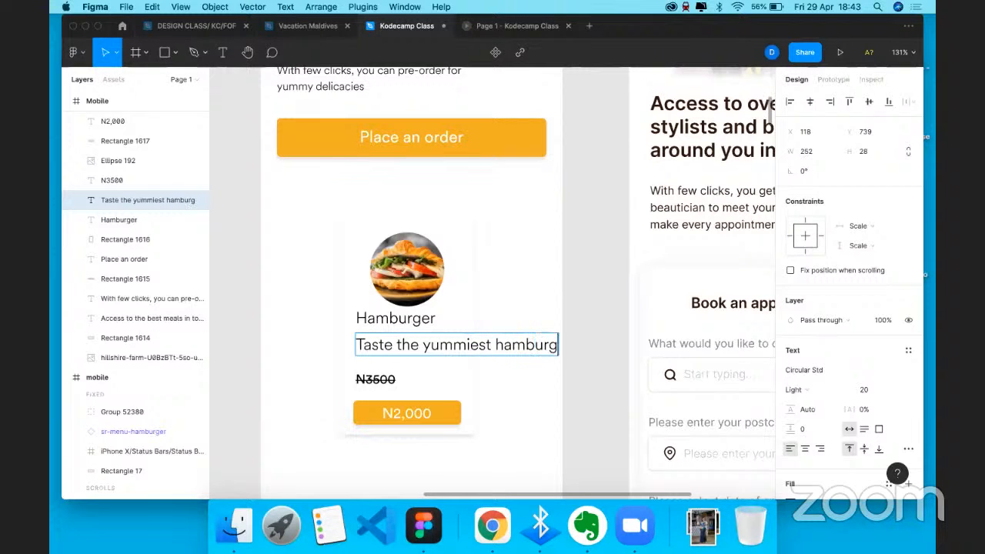
pyautogui.write('er in a minute')
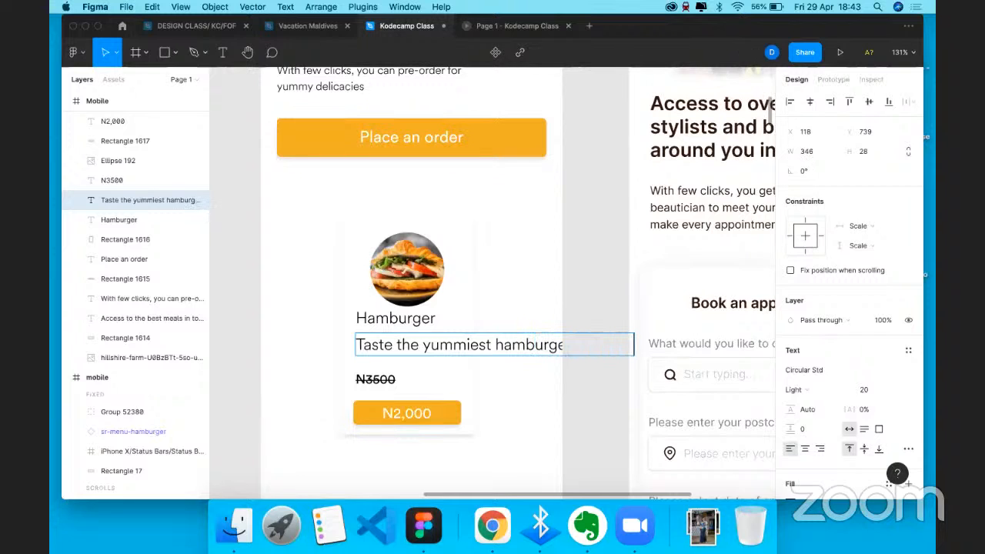
pyautogui.press('Escape')
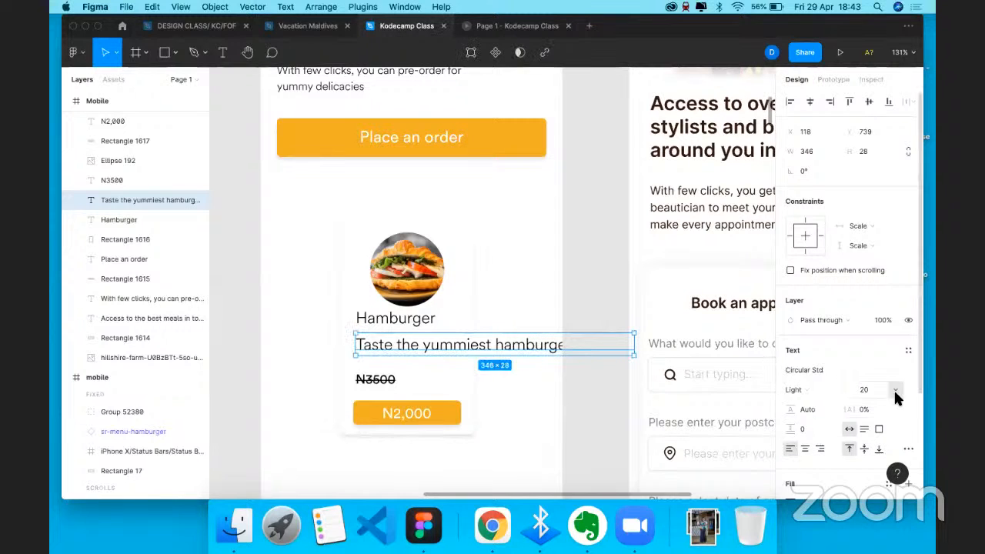
# - Set the tagline to size 14, wrap it onto two lines, and line the title up with it
pyautogui.click(895, 391)
pyautogui.click(879, 345)
pyautogui.moveTo(554, 347); pyautogui.dragTo(462, 342)
pyautogui.keyDown('shift'); pyautogui.click(416, 320); pyautogui.keyUp('shift')
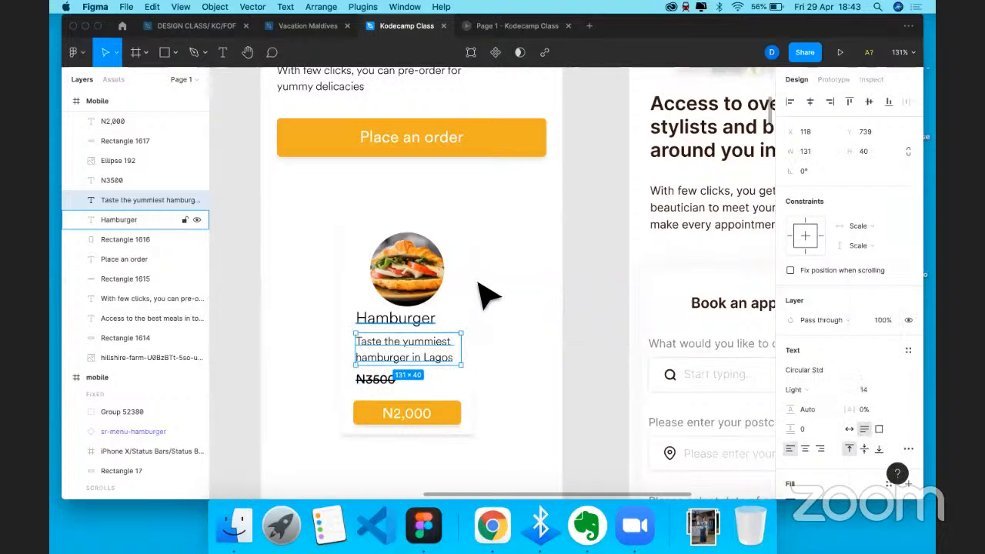
pyautogui.click(809, 101)
pyautogui.click(467, 371)
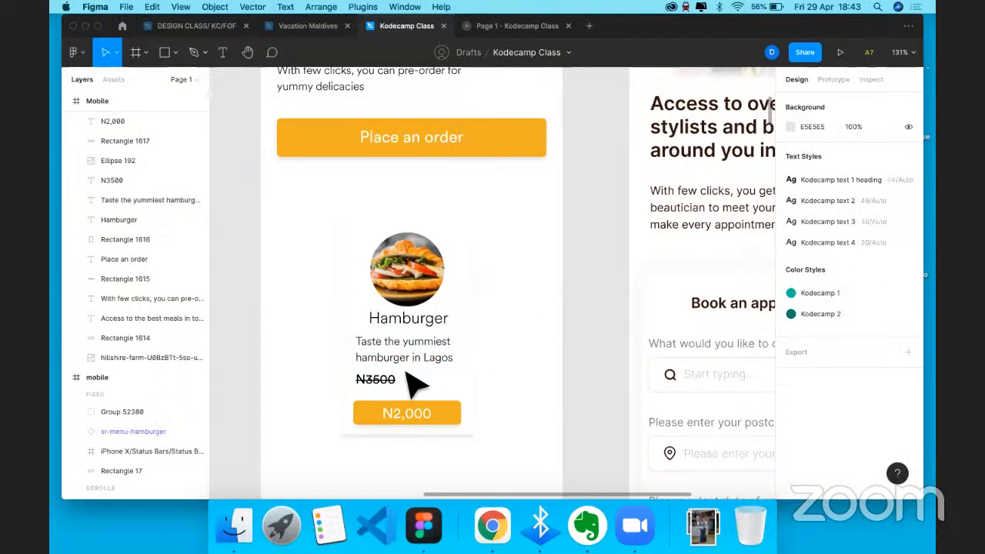
pyautogui.scroll(3, 404, 370)
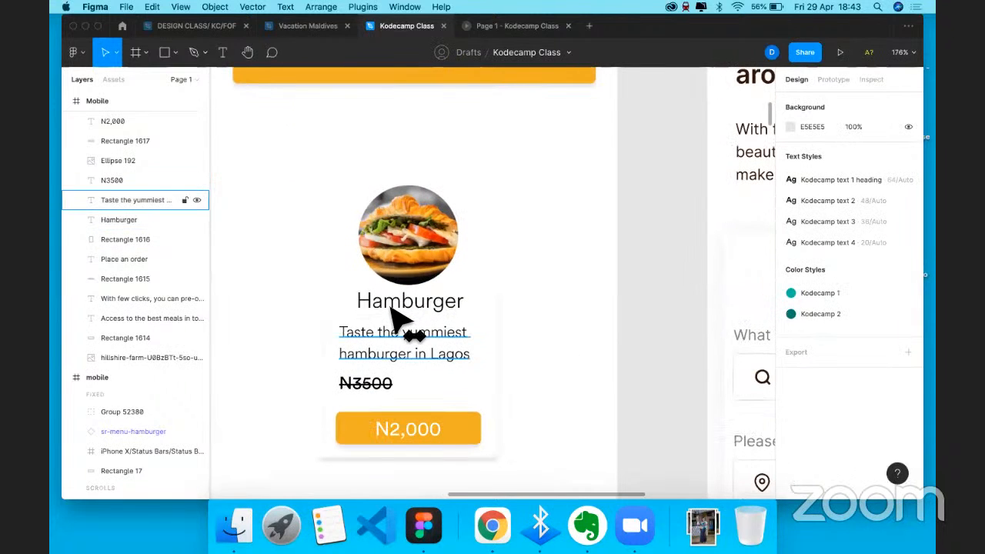
pyautogui.click(392, 312)
pyautogui.moveTo(402, 316); pyautogui.dragTo(390, 307)
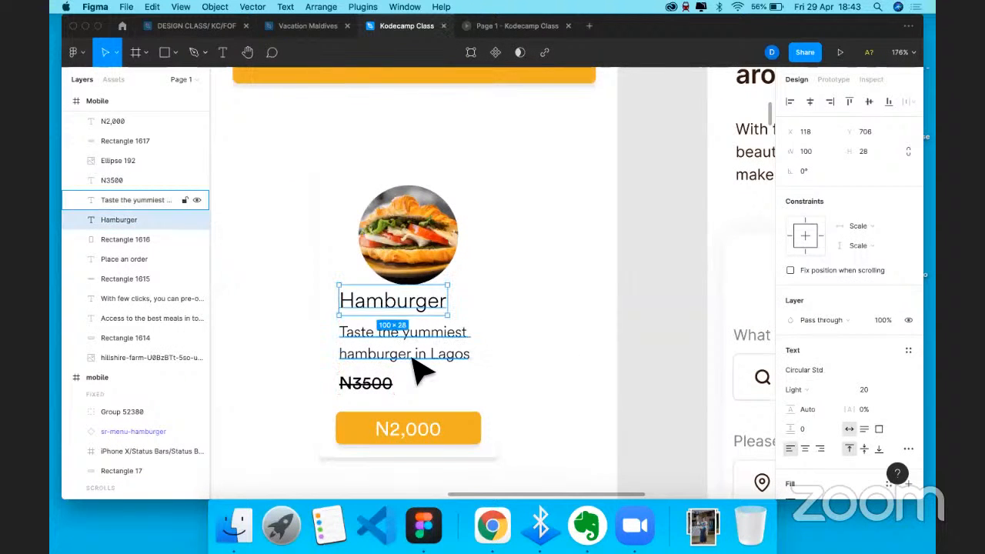
# - Select only the tagline, try a smaller font size and tighten its line height to 100%
pyautogui.keyDown('shift'); pyautogui.click(375, 385); pyautogui.keyUp('shift')
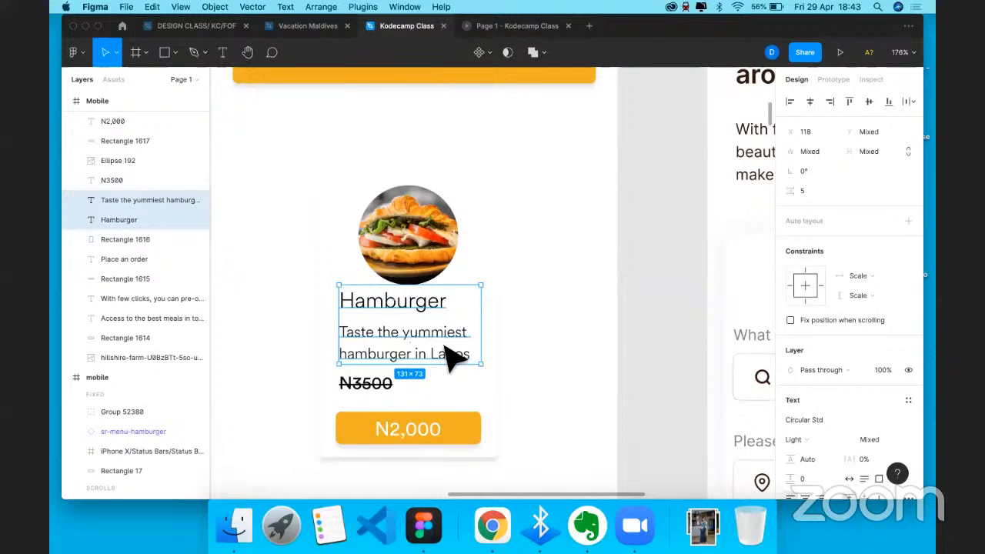
pyautogui.press('Escape')
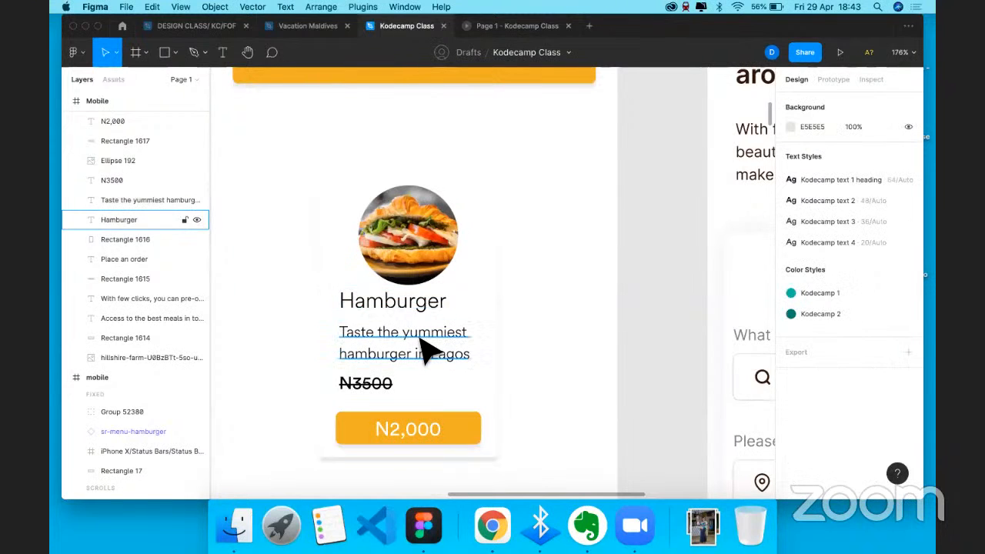
pyautogui.click(429, 346)
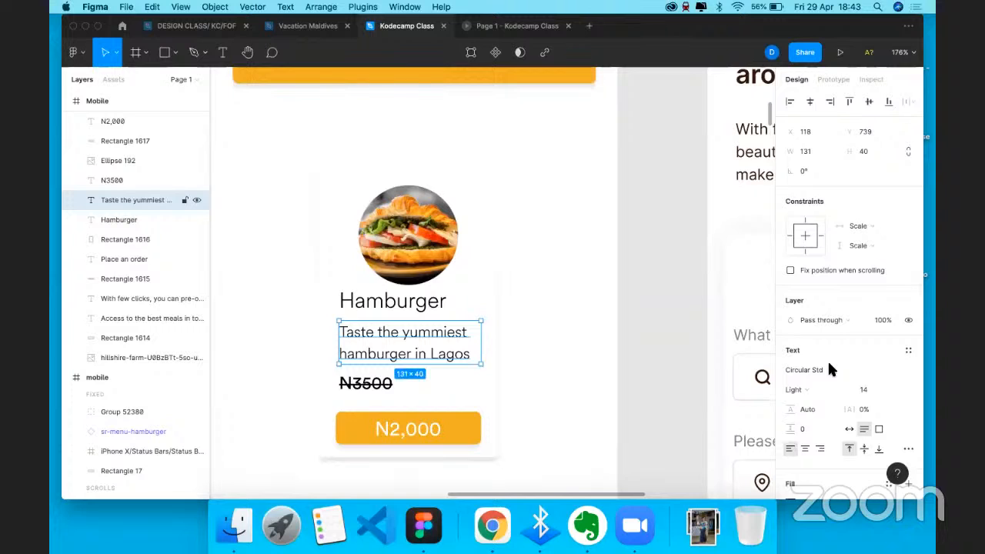
pyautogui.click(893, 384)
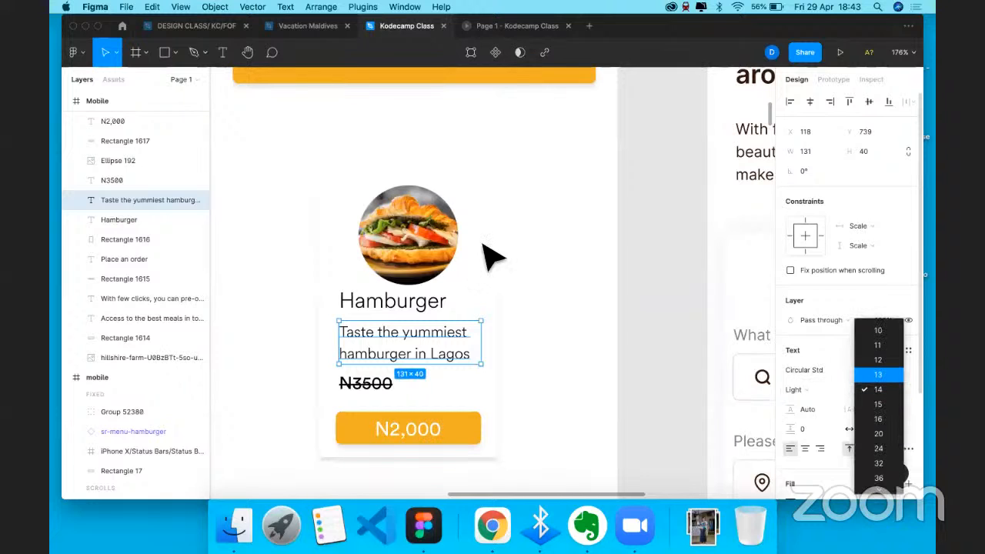
pyautogui.press('Up')
pyautogui.press('Return')
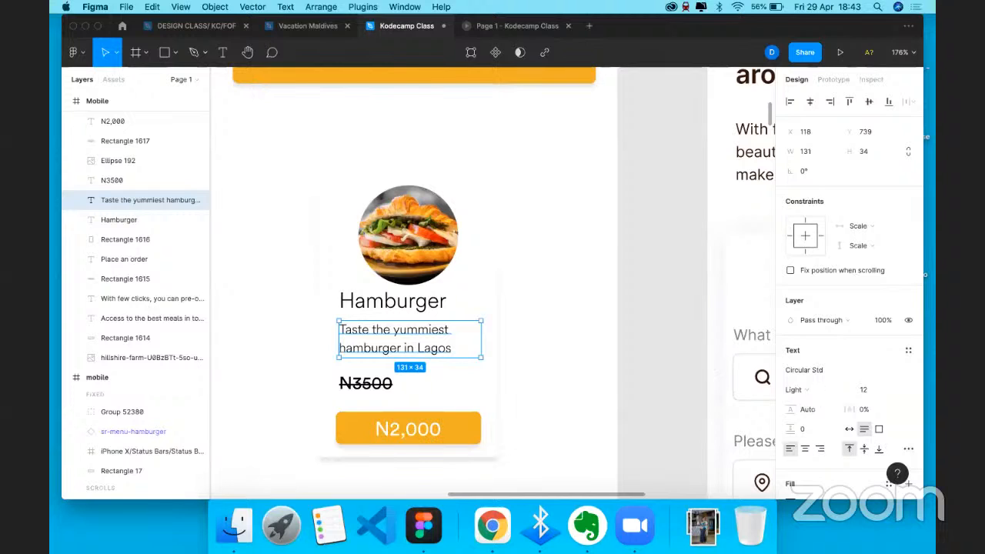
pyautogui.moveTo(793, 410)
pyautogui.mouseDown()
pyautogui.moveTo(818, 413)
pyautogui.moveTo(801, 410)
pyautogui.mouseUp()
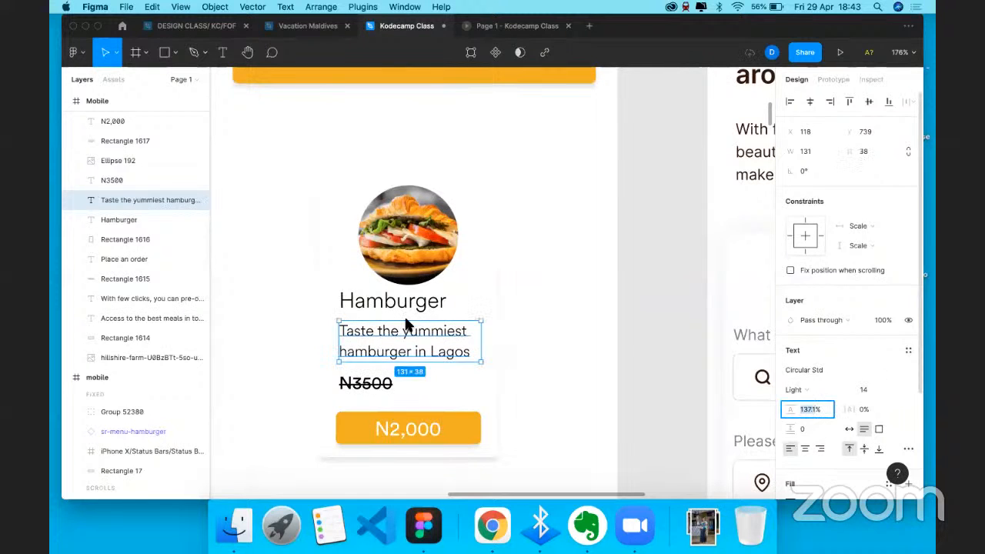
pyautogui.click(690, 377)
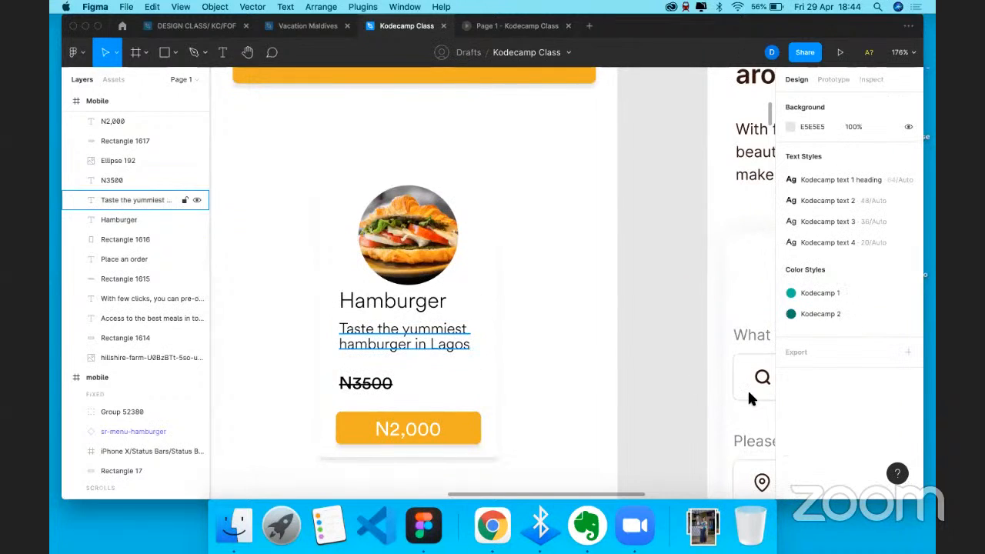
# - Try 20% letter spacing on the tagline, then reset it to 0%
pyautogui.click(506, 348)
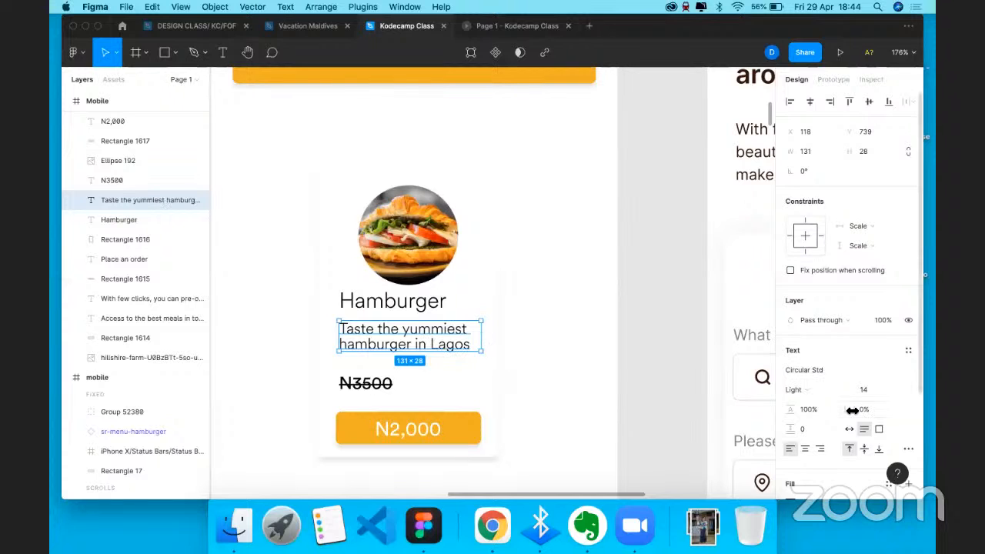
pyautogui.moveTo(850, 409); pyautogui.dragTo(870, 410)
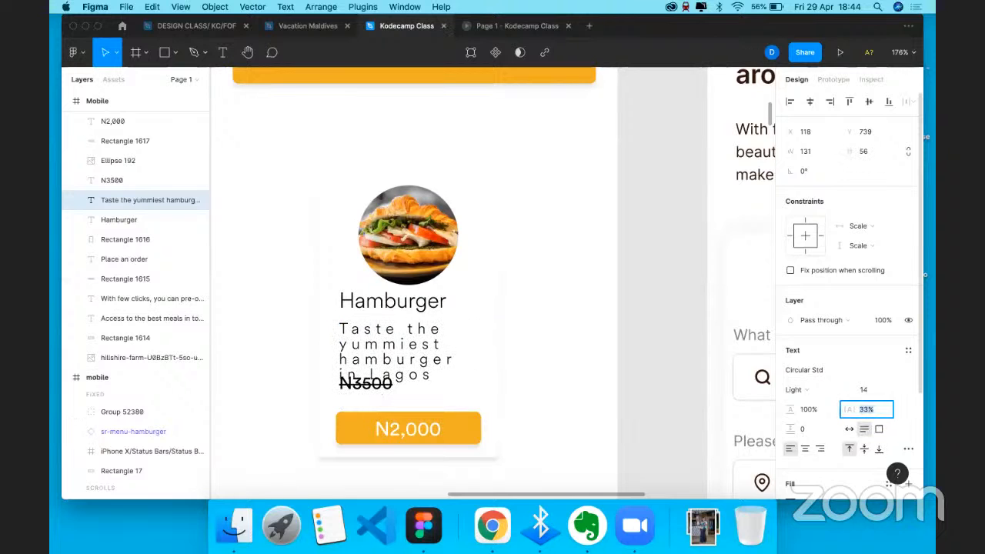
pyautogui.write('20')
pyautogui.press('Return')
pyautogui.click(875, 409)
pyautogui.write('0')
pyautogui.press('Return')
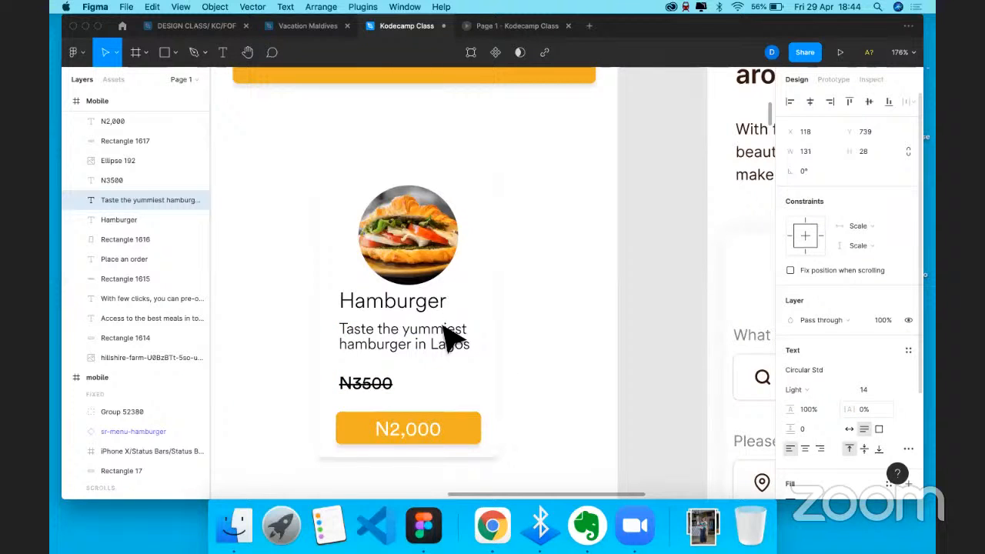
pyautogui.press('Escape')
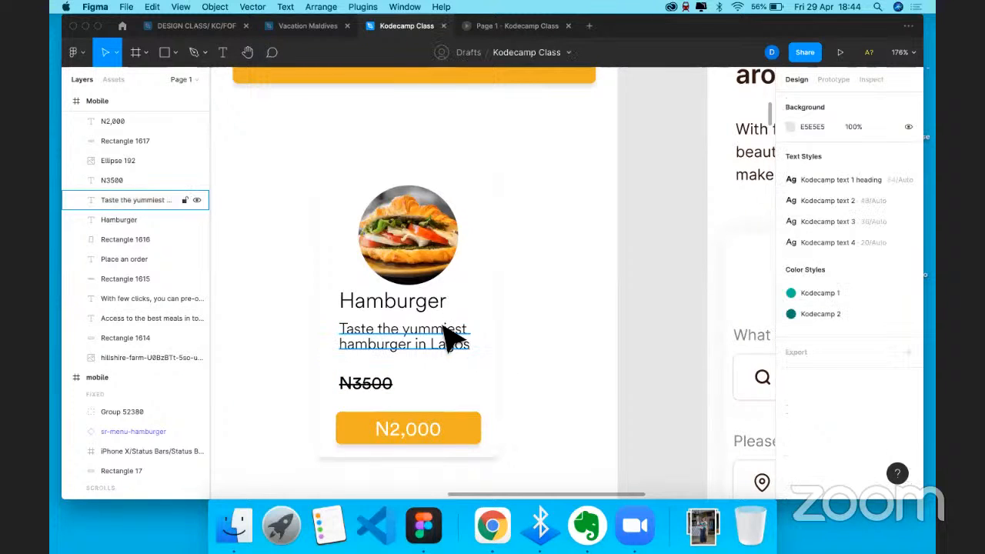
# - Add an orange EFAE05 stroke to the card background at 12% opacity
pyautogui.click(486, 268)
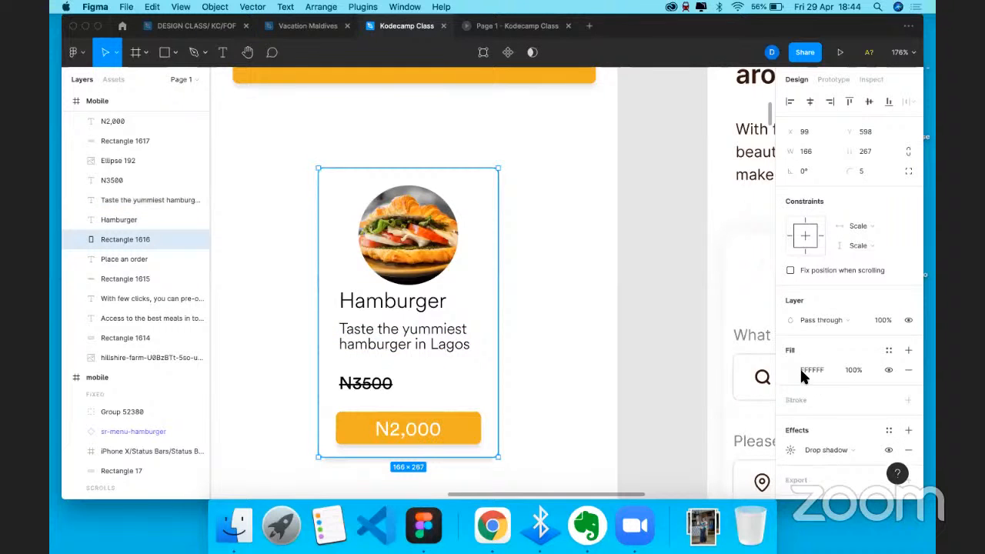
pyautogui.click(830, 389)
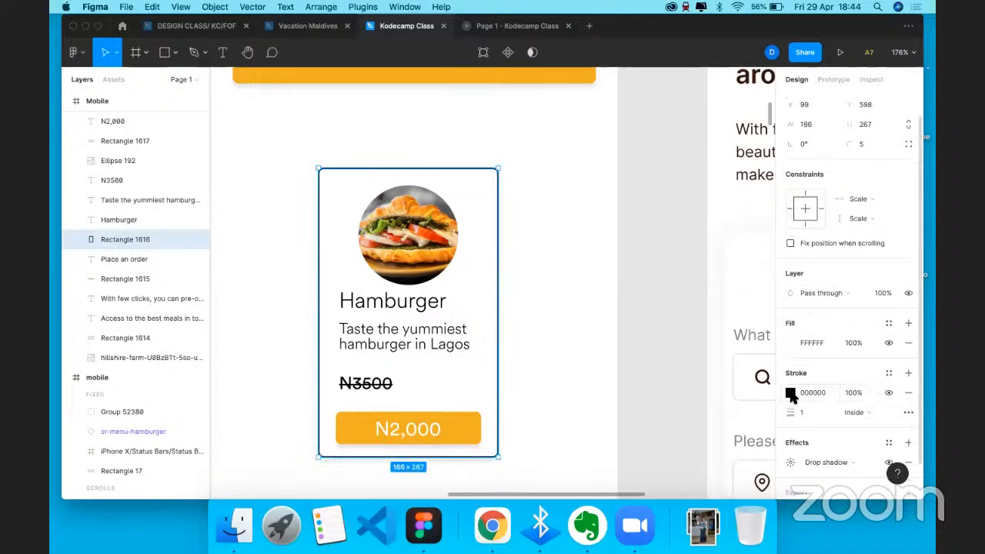
pyautogui.click(791, 393)
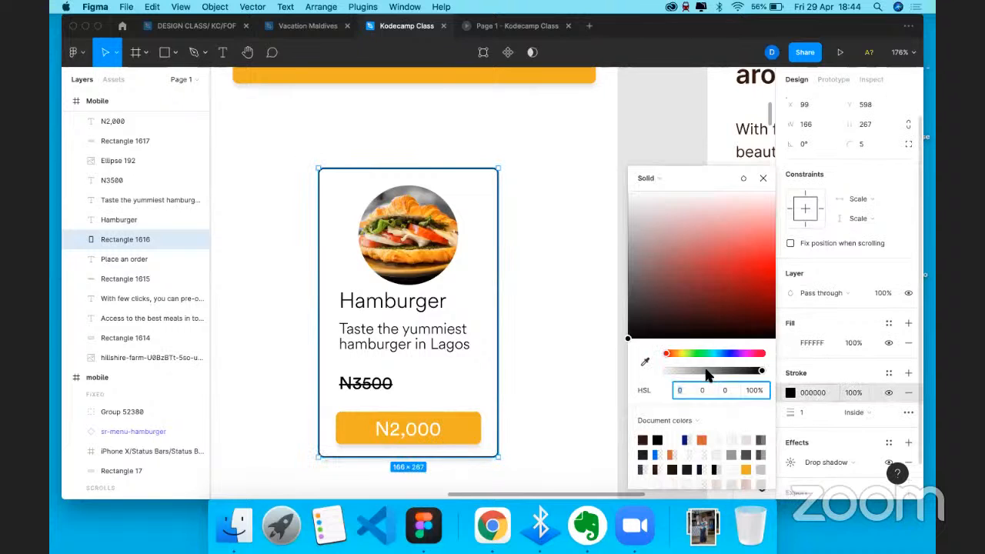
pyautogui.click(746, 469)
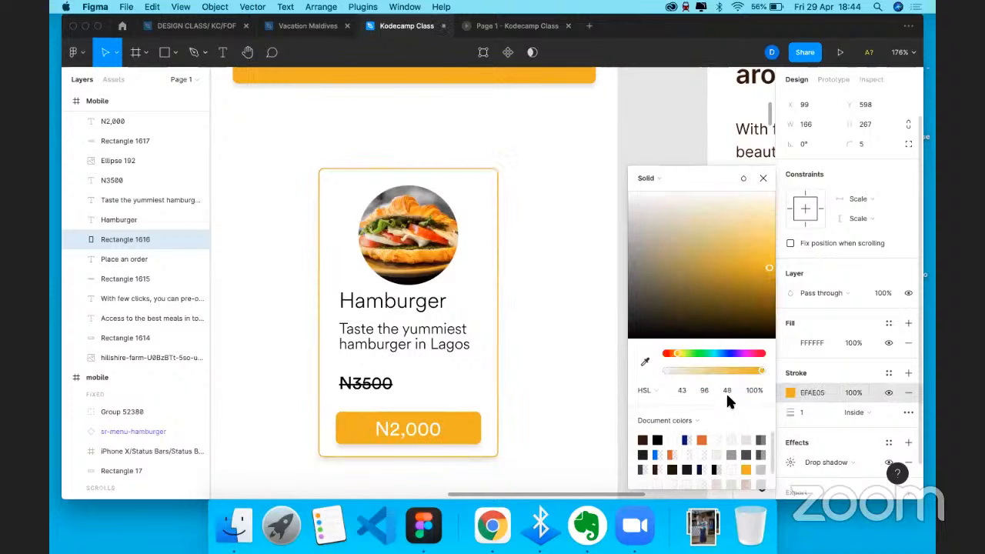
pyautogui.click(675, 369)
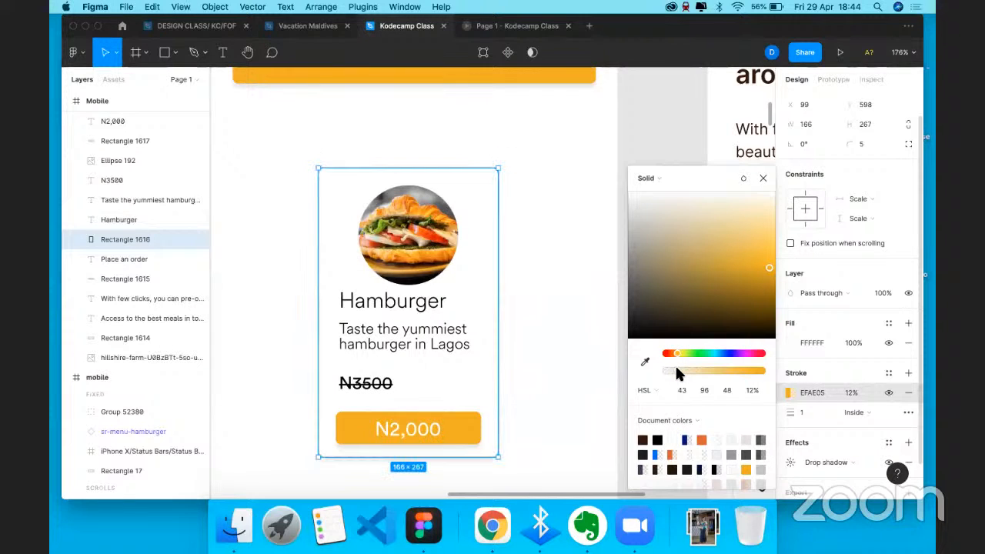
pyautogui.click(576, 277)
# - Change the card's border colour to the lighter F8BE26, keeping 12% opacity
pyautogui.click(480, 270)
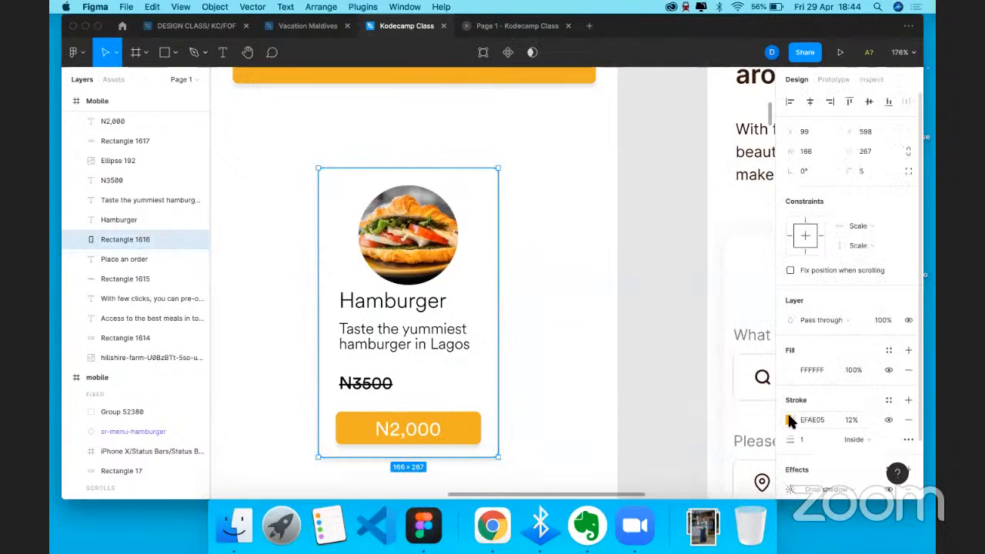
pyautogui.click(788, 415)
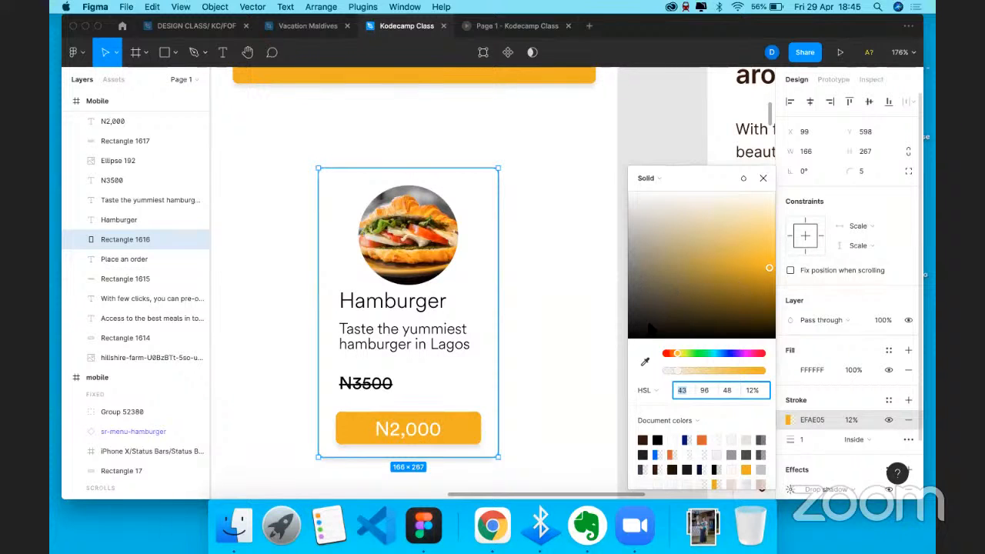
pyautogui.click(766, 256)
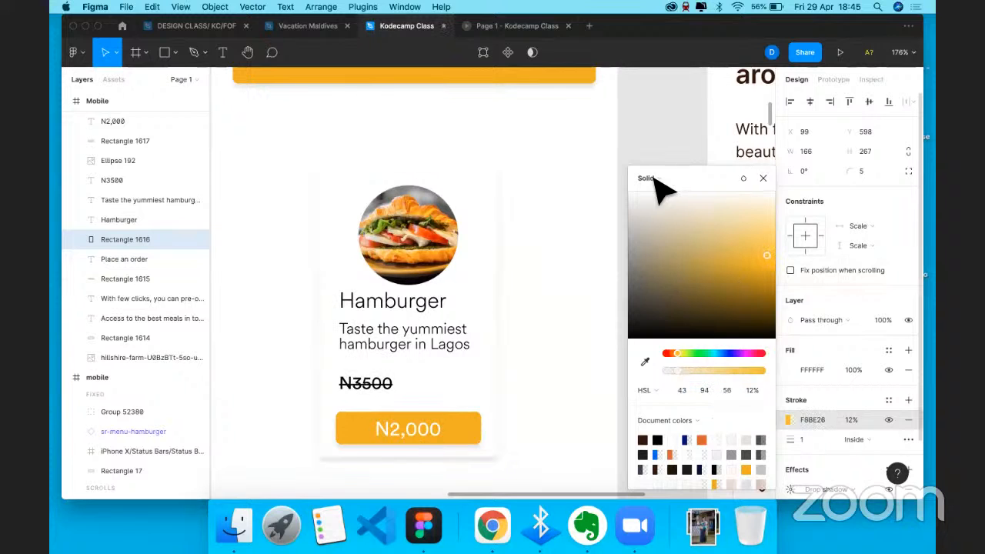
pyautogui.click(589, 266)
pyautogui.click(583, 256)
# - Centre the struck-through N3500 price horizontally on the card
pyautogui.hscroll(-1, 392, 375)
pyautogui.click(392, 375)
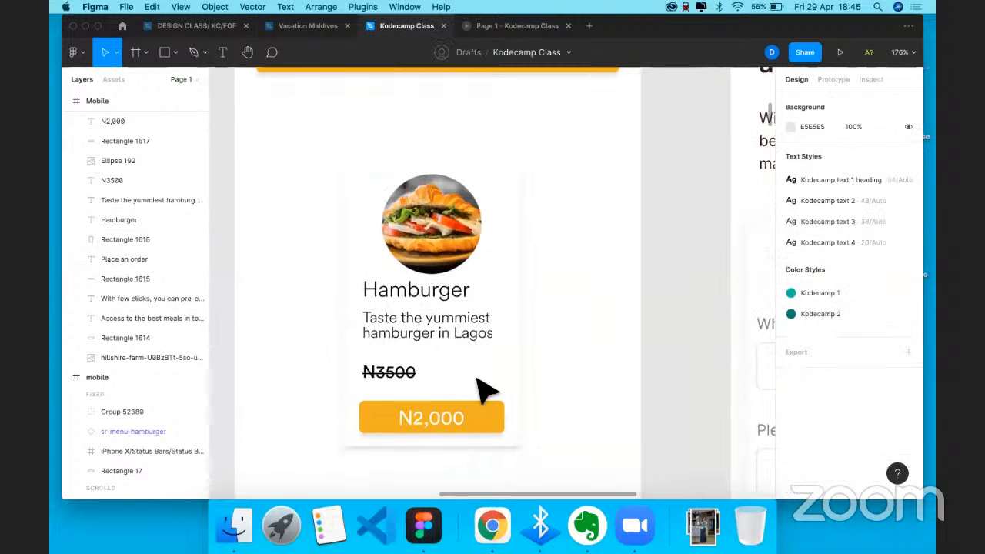
pyautogui.click(811, 101)
pyautogui.press('Escape')
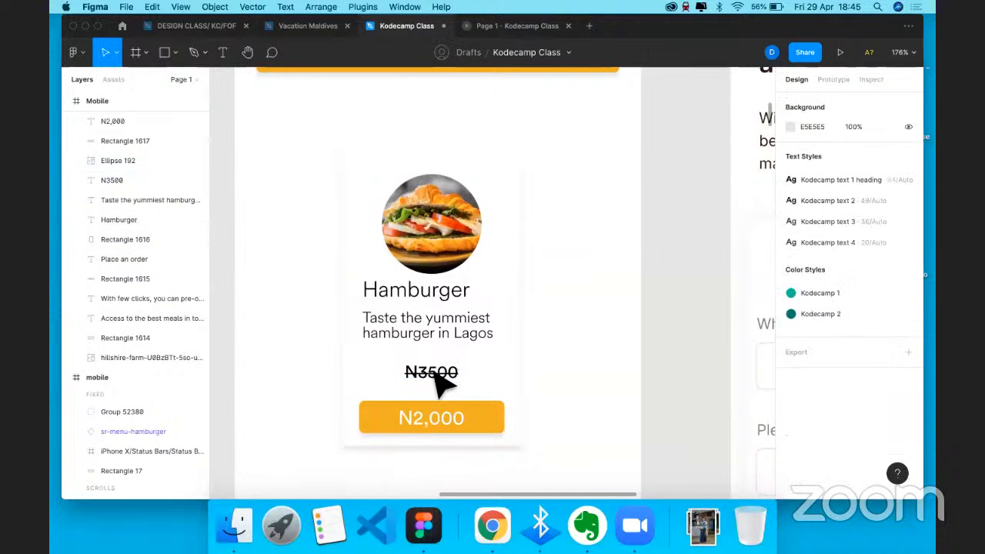
# - Nudge the N2,000 text and orange button up toward the old price
pyautogui.click(436, 376)
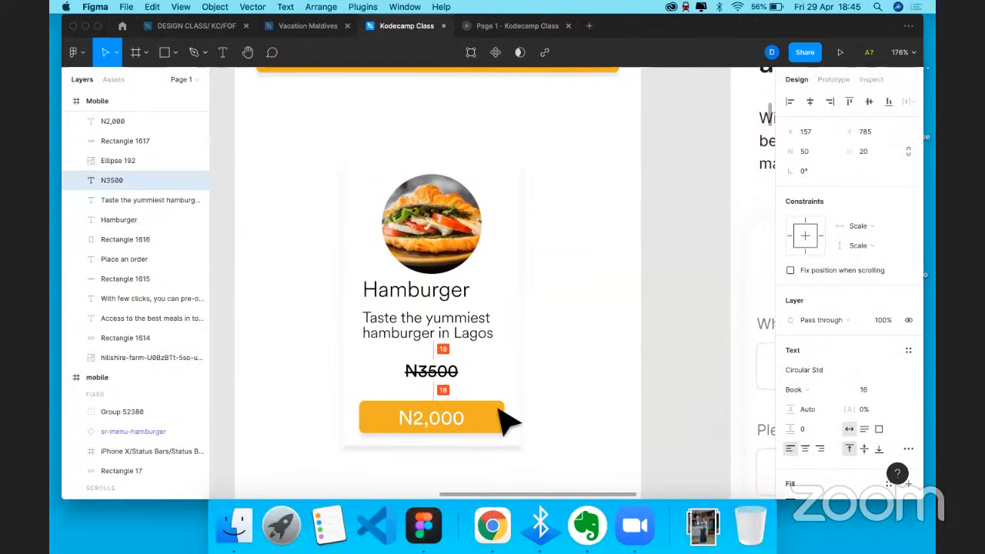
pyautogui.click(466, 421)
pyautogui.keyDown('shift'); pyautogui.click(477, 409); pyautogui.keyUp('shift')
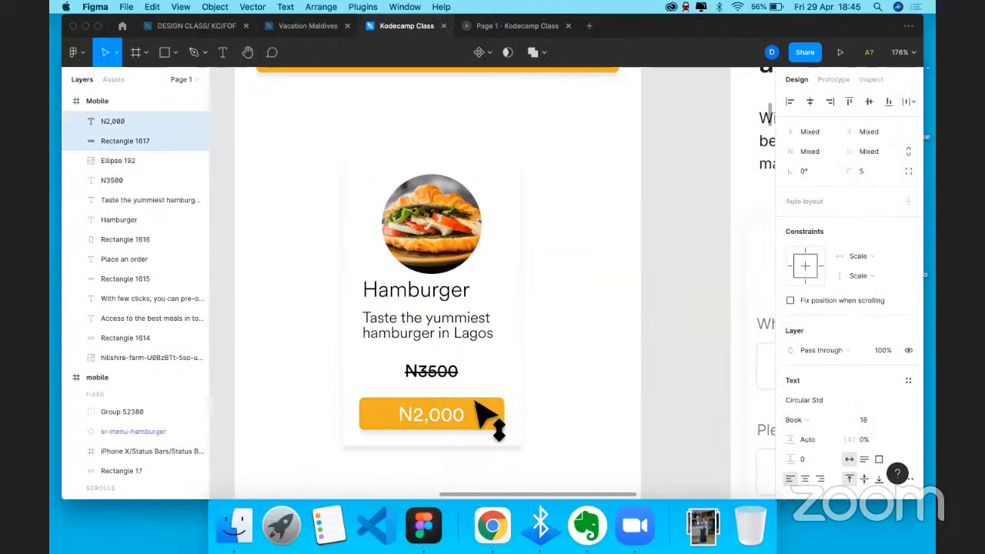
pyautogui.hotkey('shift', 'Up')
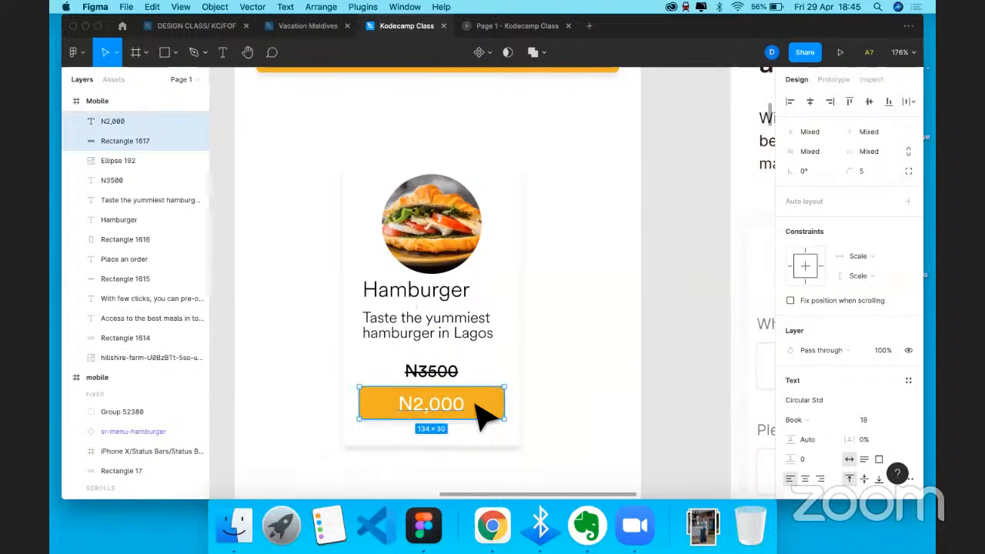
pyautogui.press('Escape')
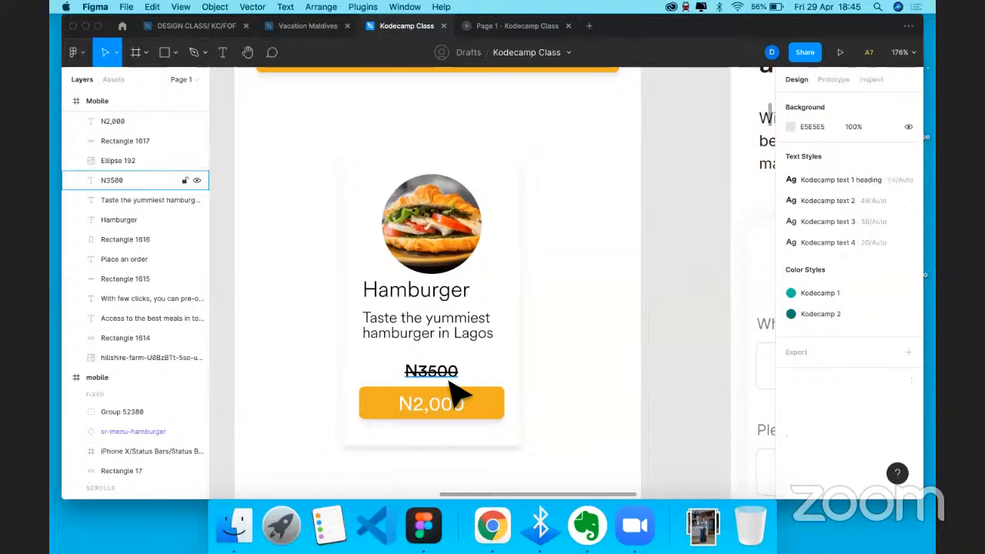
# - Check the sizes of the price button, tagline and round burger photo
pyautogui.click(451, 388)
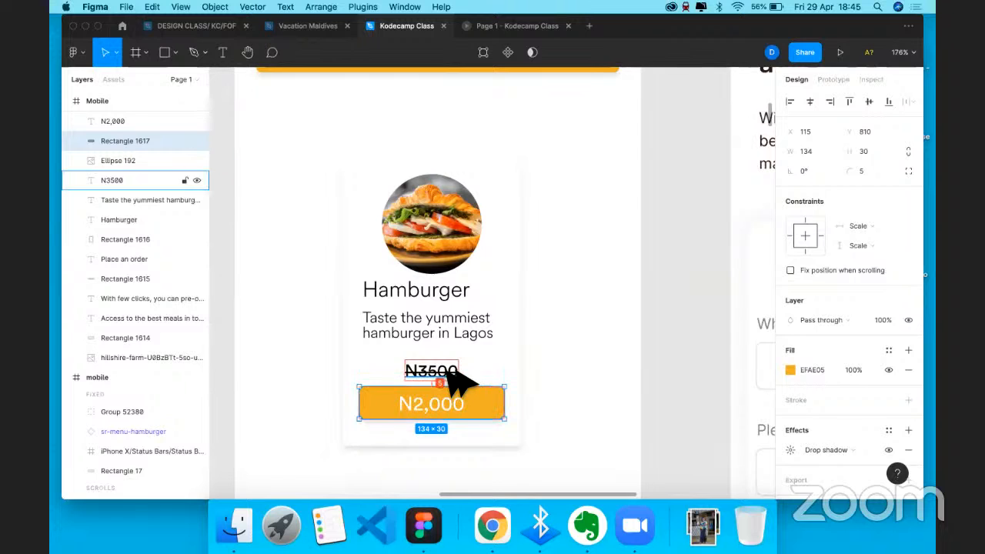
pyautogui.click(445, 319)
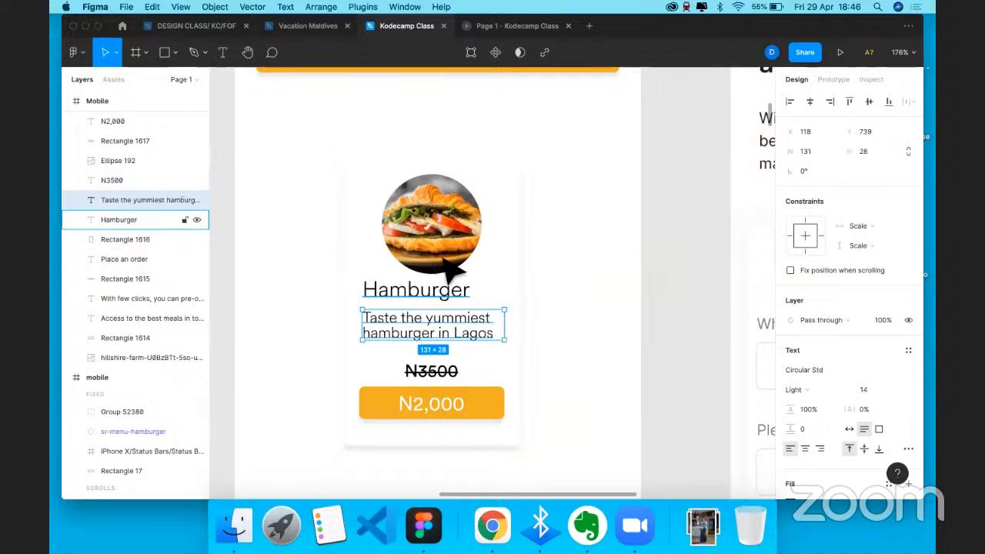
pyautogui.click(414, 303)
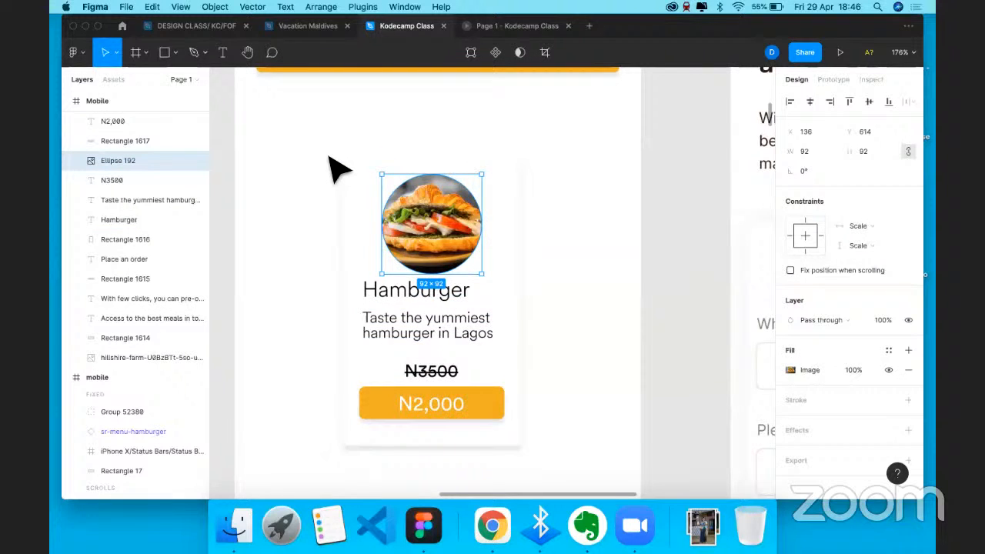
pyautogui.scroll(-3, 329, 158)
pyautogui.click(470, 133)
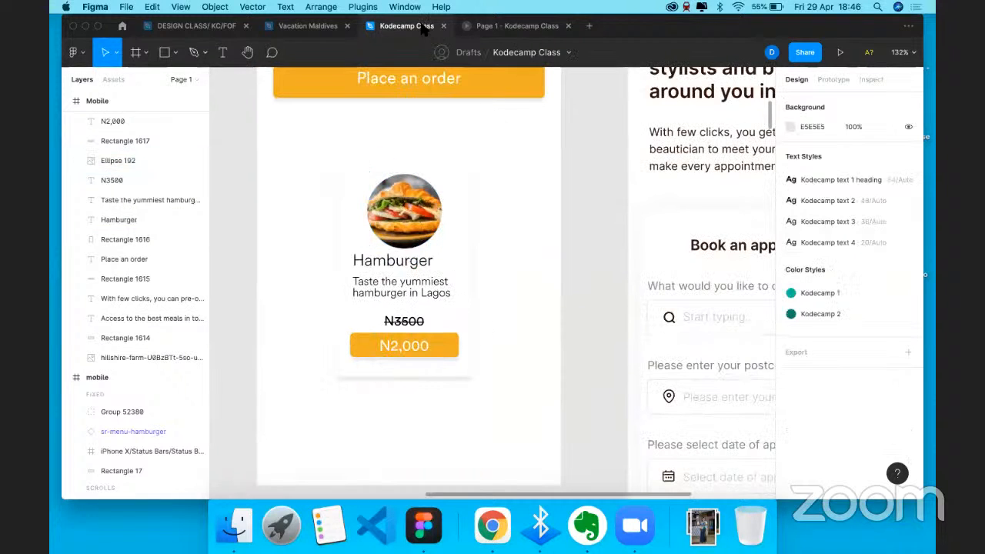
pyautogui.hotkey('ctrl', 'Tab')
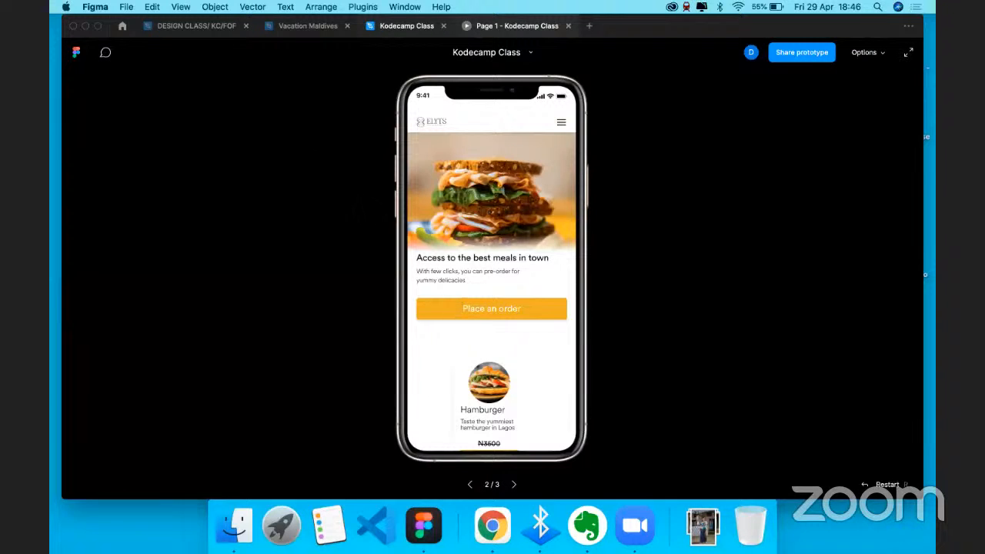
pyautogui.click(406, 26)
pyautogui.click(321, 142)
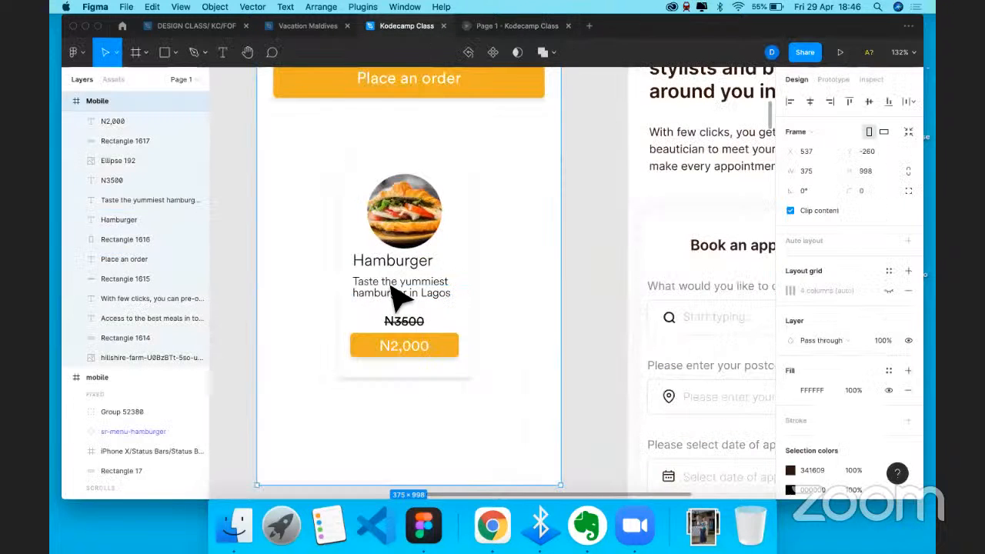
pyautogui.moveTo(390, 285); pyautogui.dragTo(317, 139)
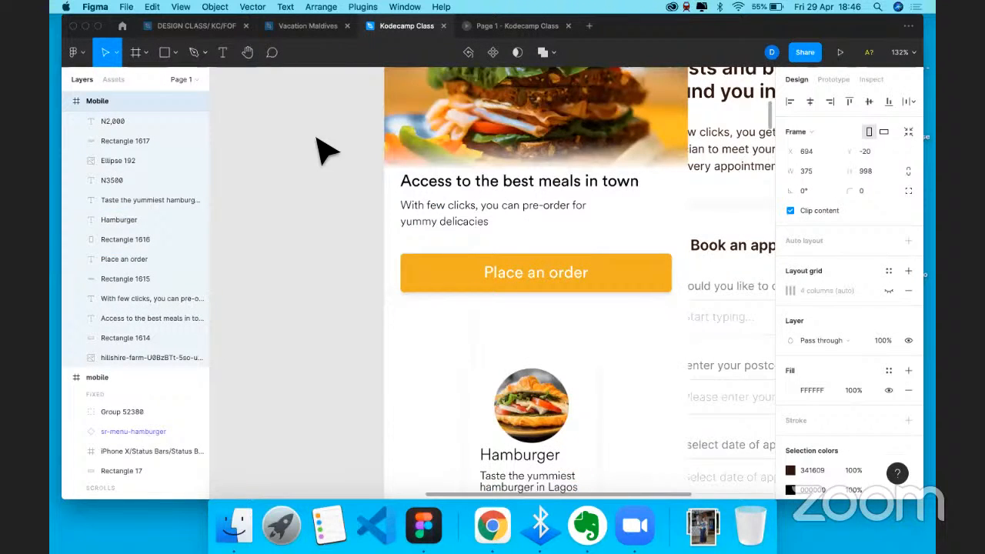
pyautogui.press('super+z')
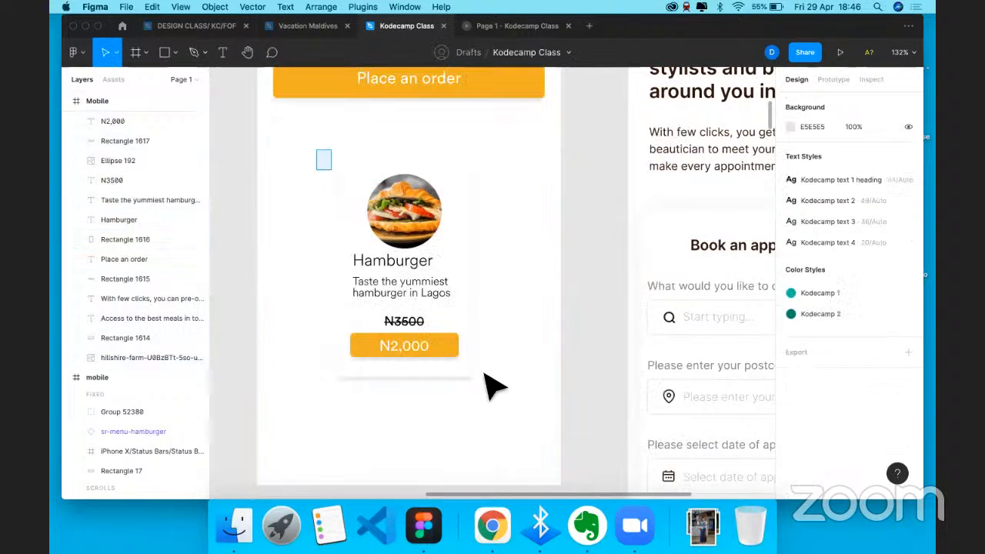
pyautogui.moveTo(324, 152); pyautogui.dragTo(439, 372)
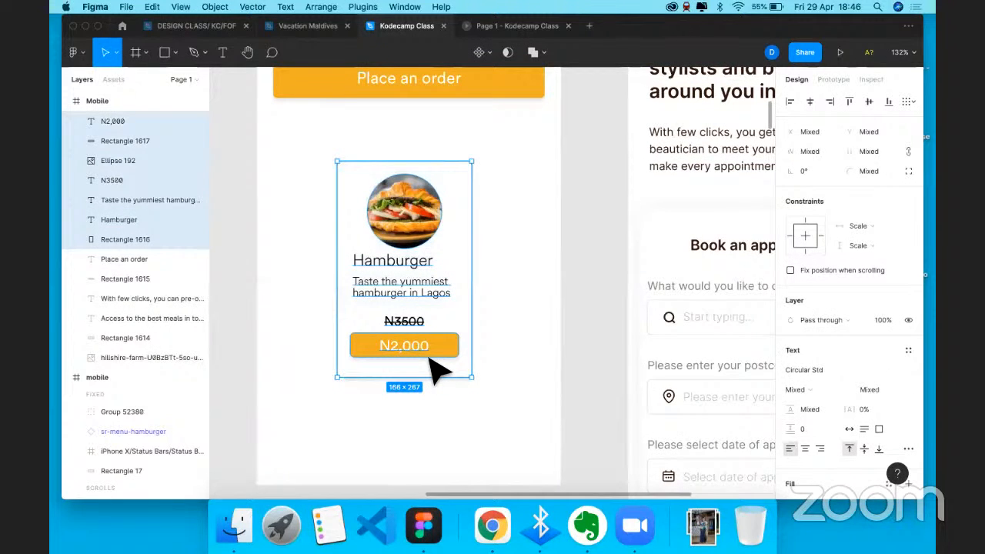
# - Move the card up under Place an order, group it, and add copies to its right and left
pyautogui.moveTo(439, 372); pyautogui.dragTo(405, 285)
pyautogui.scroll(3, 431, 293)
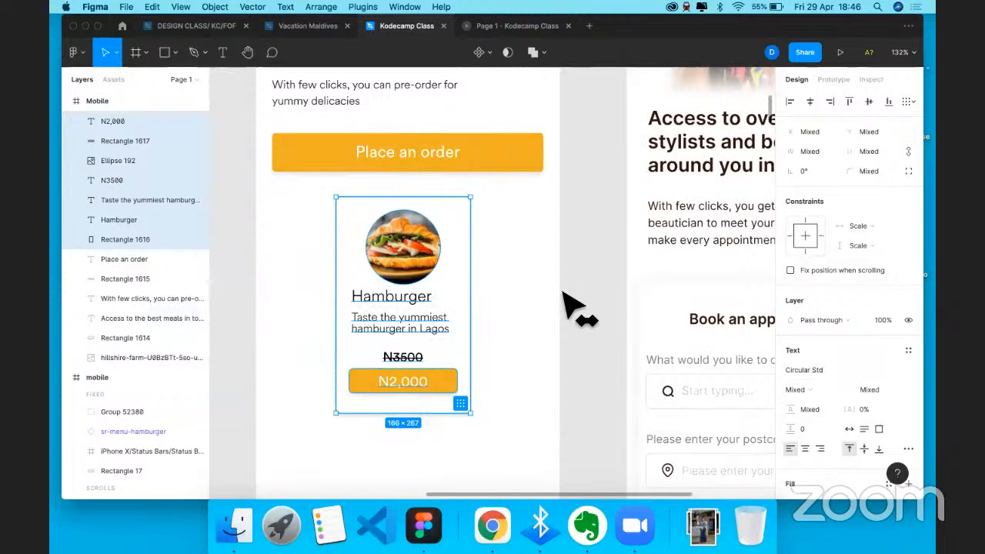
pyautogui.press('super+g')
pyautogui.press('super+d')
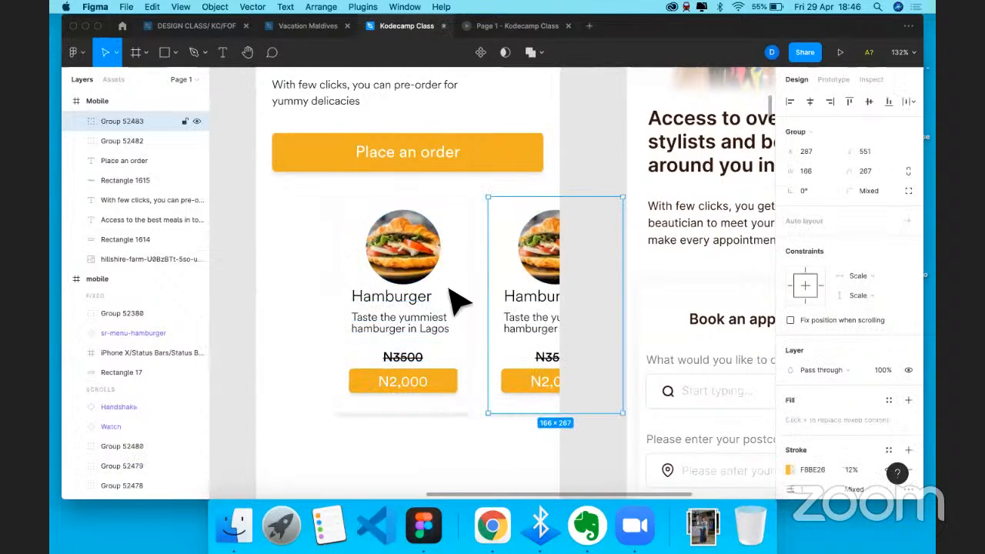
pyautogui.moveTo(449, 289); pyautogui.dragTo(309, 290)
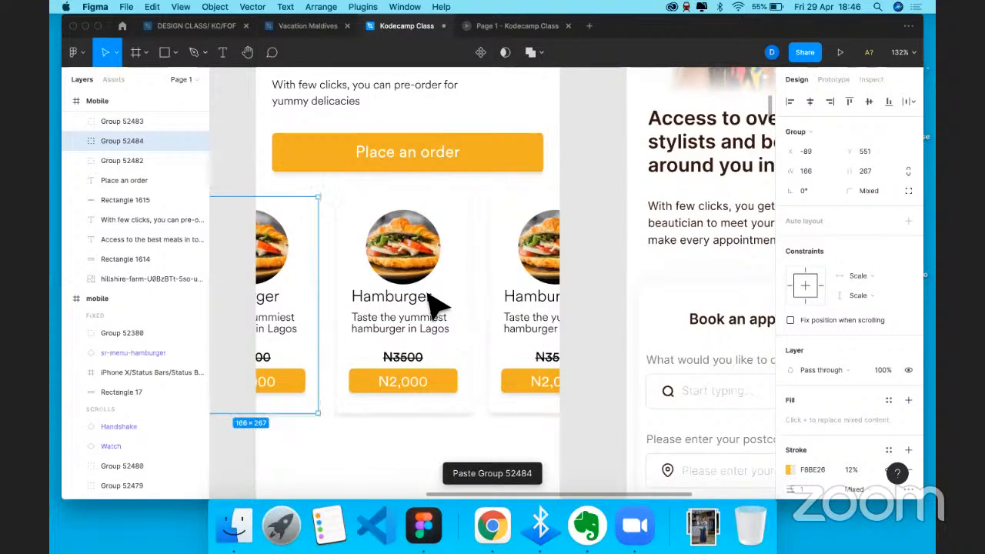
pyautogui.click(500, 202)
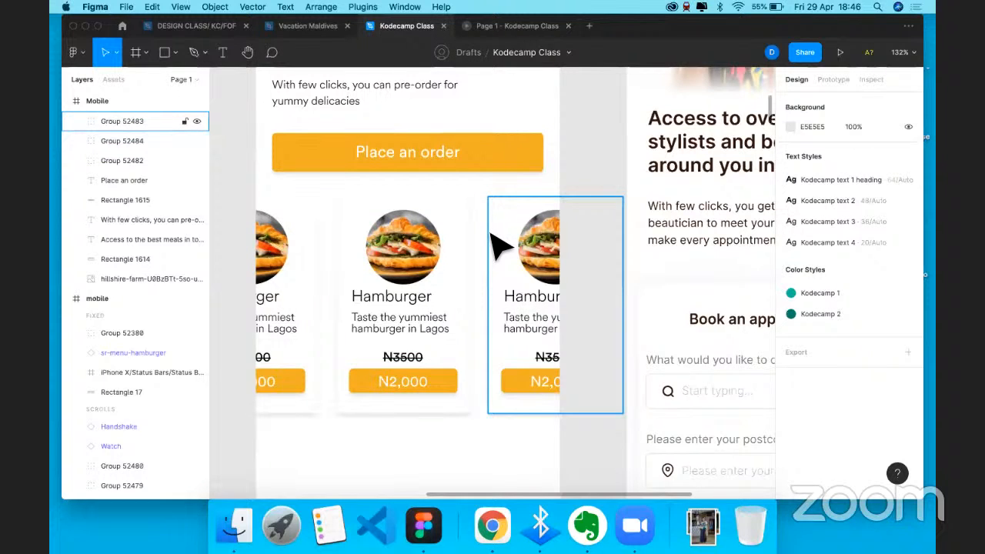
pyautogui.scroll(-5, 500, 246)
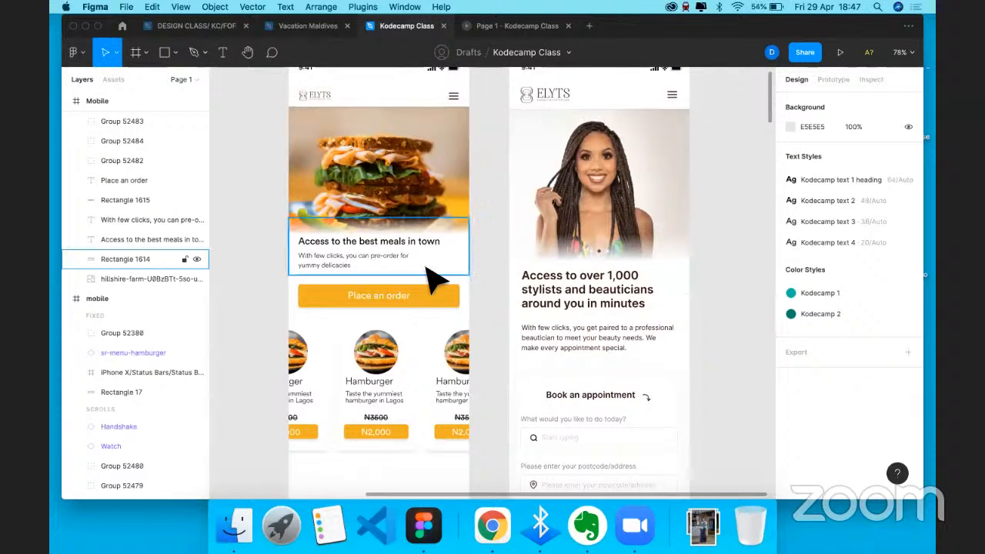
pyautogui.scroll(-2, 438, 271)
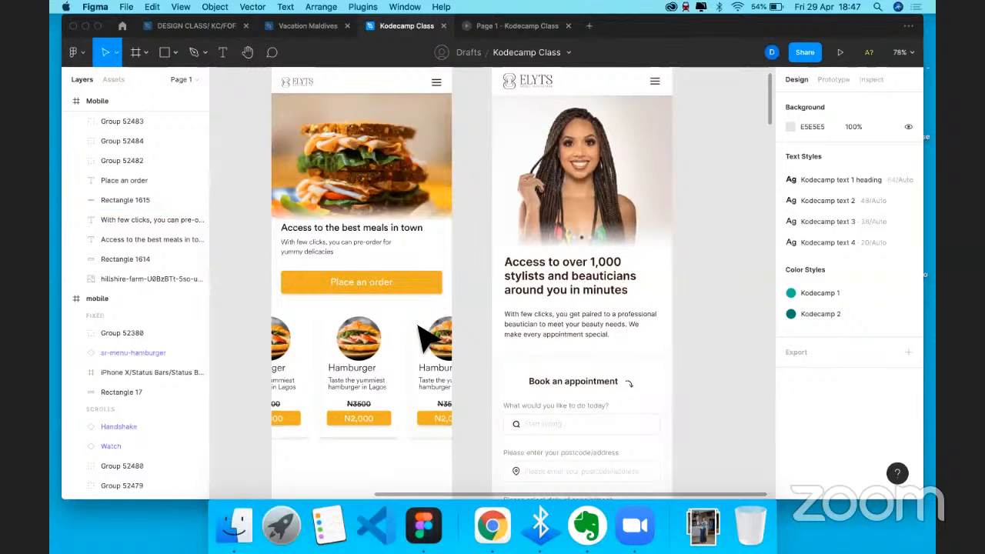
pyautogui.scroll(-4, 420, 325)
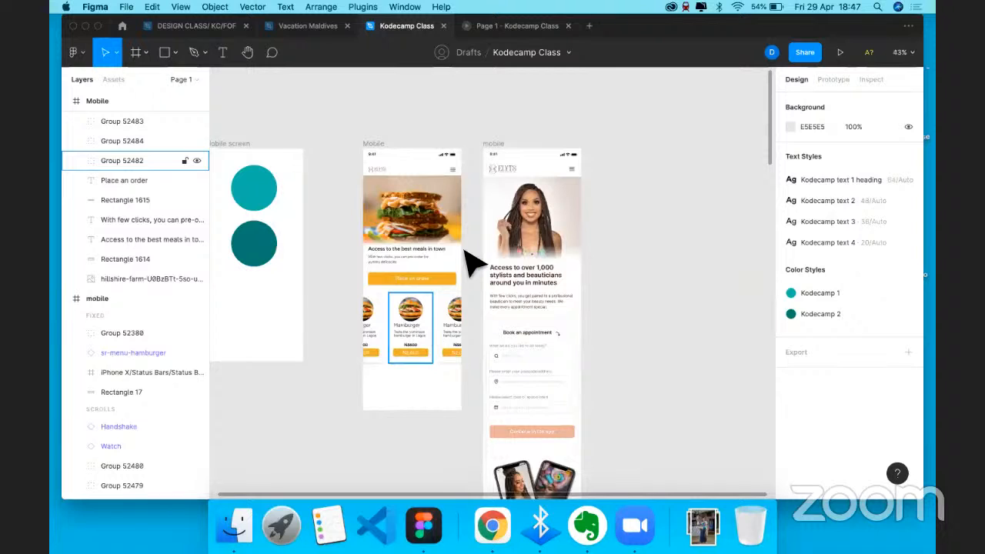
pyautogui.scroll(-4, 465, 248)
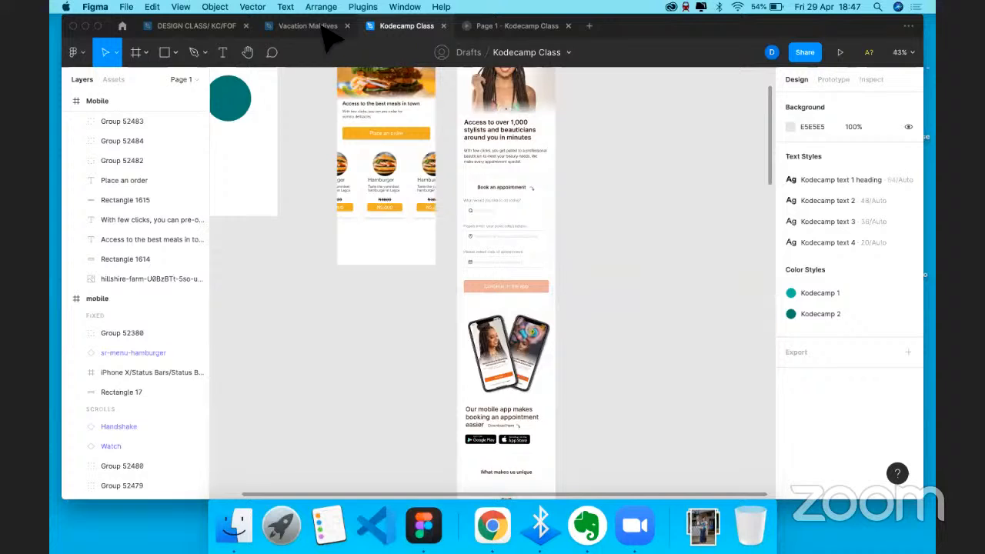
pyautogui.scroll(4, 609, 327)
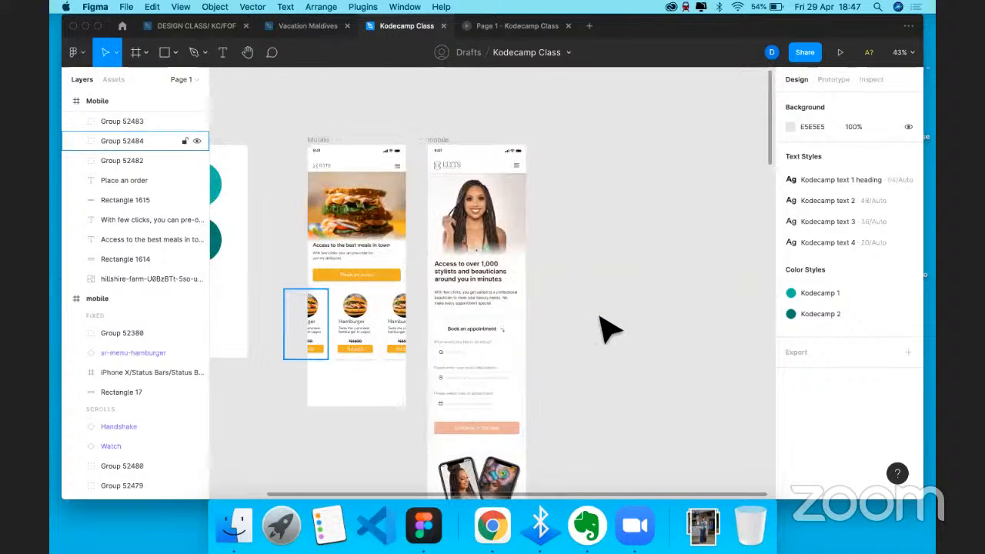
pyautogui.hscroll(-4, 608, 327)
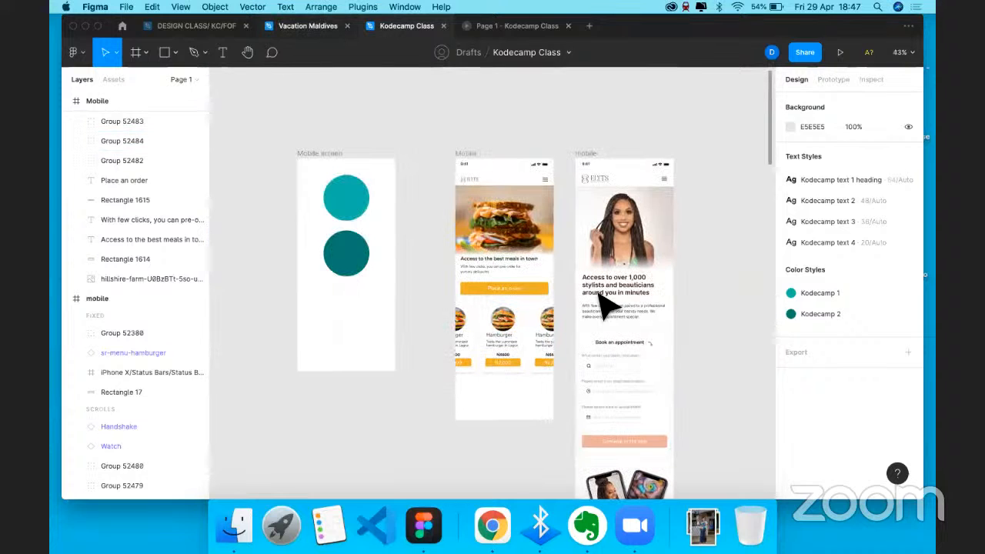
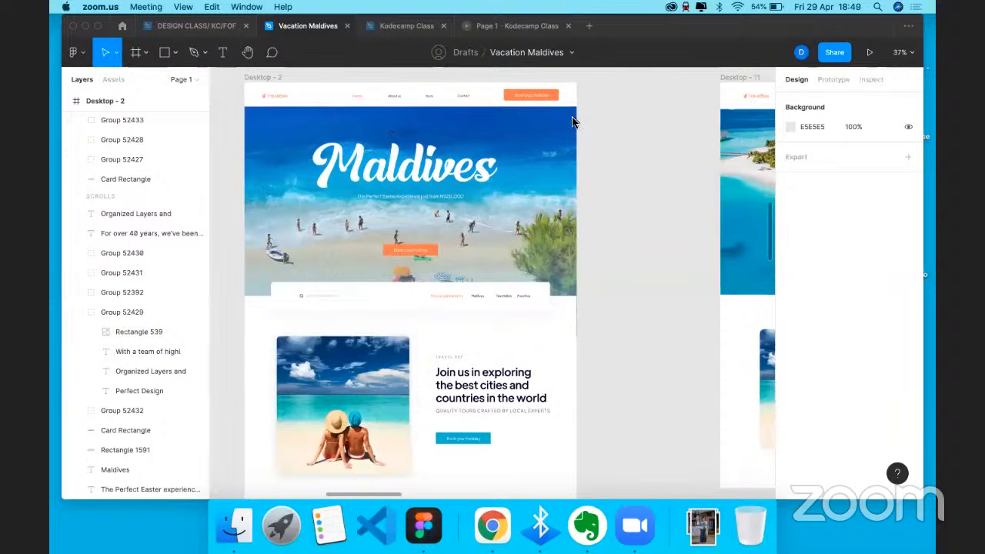
# - Select Desktop - 2 in the Maldives file, then delete the tall mobile frame in Kodecamp Class
pyautogui.click(284, 86)
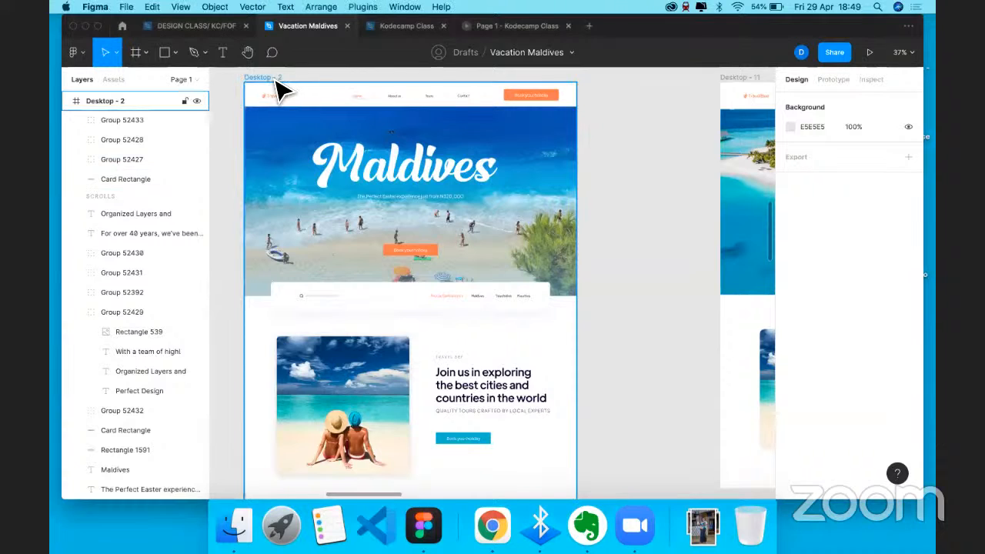
pyautogui.click(282, 87)
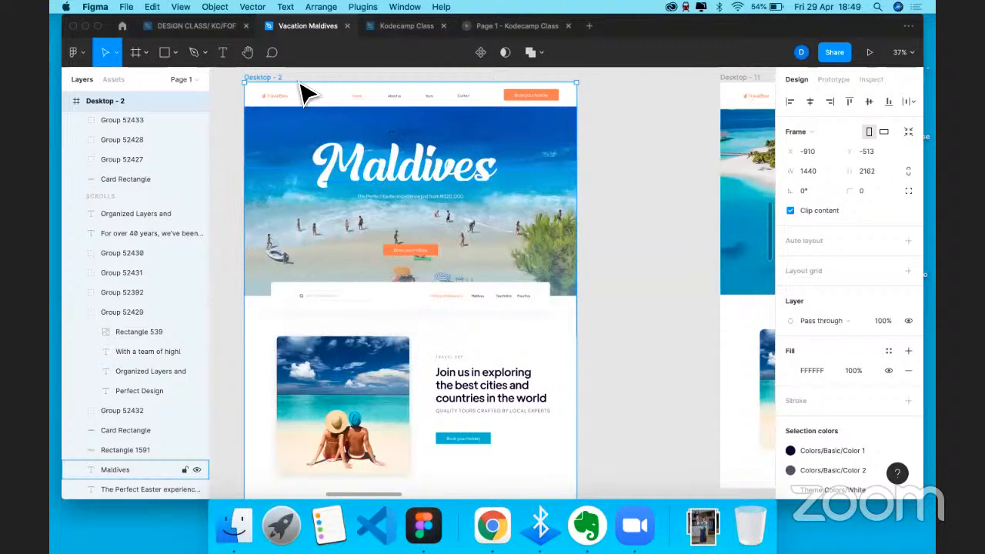
pyautogui.click(397, 27)
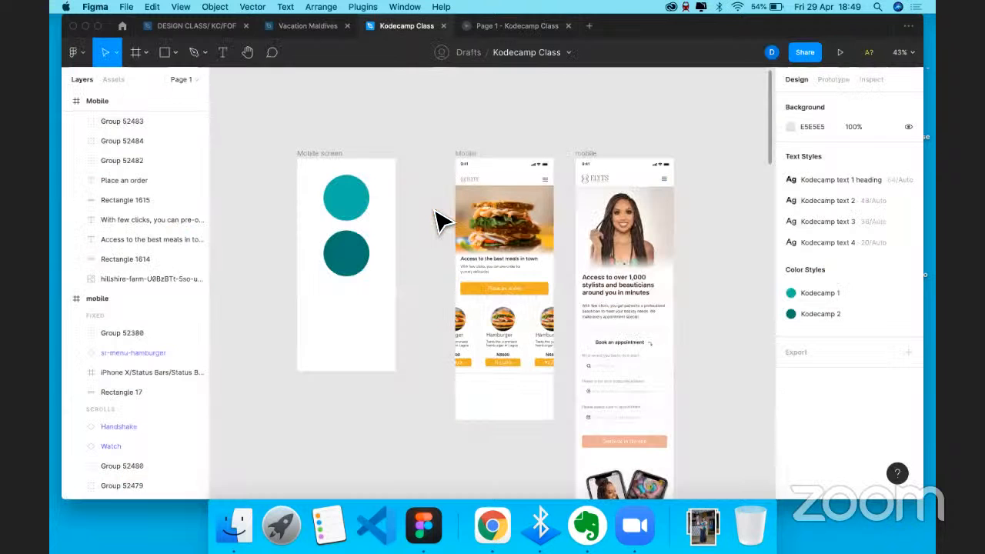
pyautogui.scroll(-2, 435, 222)
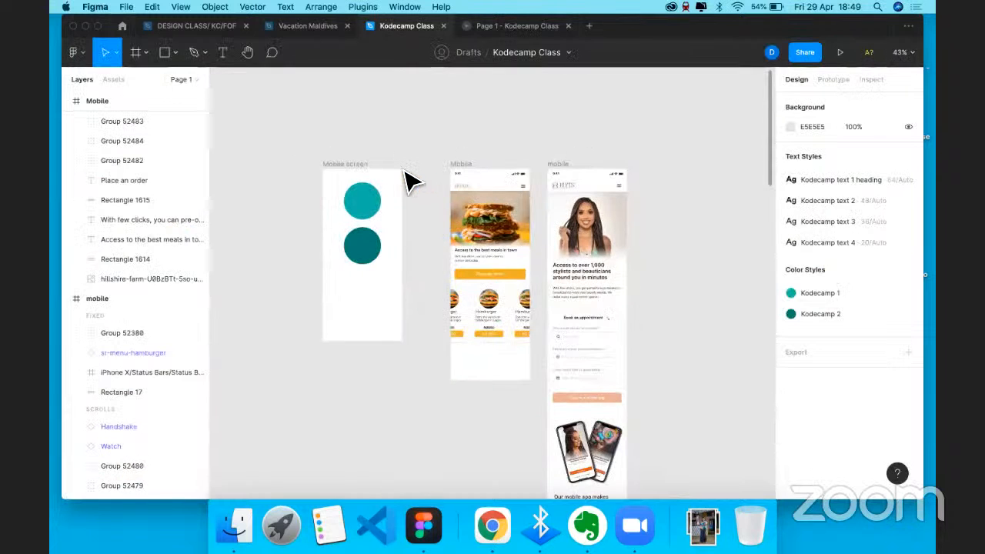
pyautogui.scroll(-3, 408, 182)
pyautogui.click(410, 181)
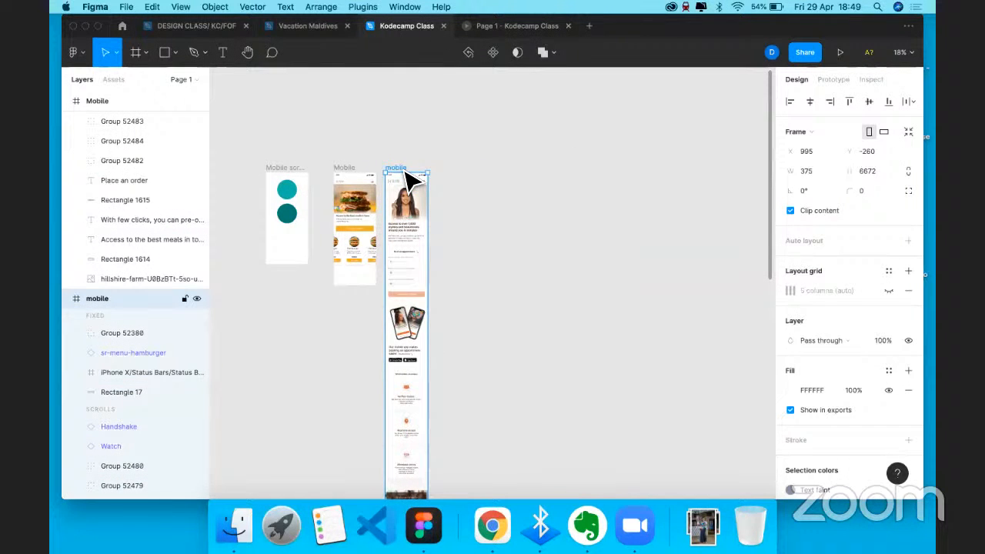
pyautogui.press('BackSpace')
# - Paste the 1440×2162 Desktop - 2 Maldives frame beside the mobile screens
pyautogui.press('super+v')
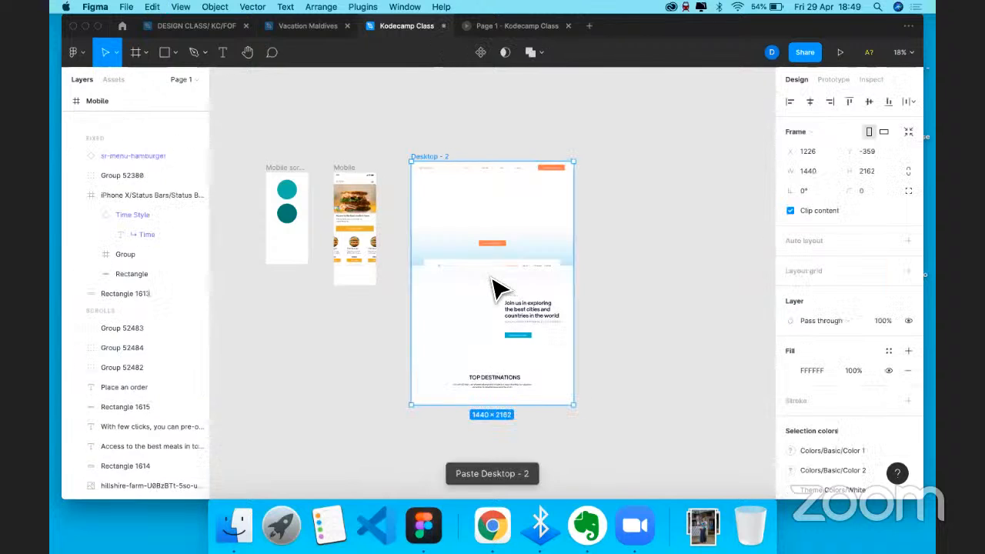
pyautogui.moveTo(494, 281); pyautogui.dragTo(494, 290)
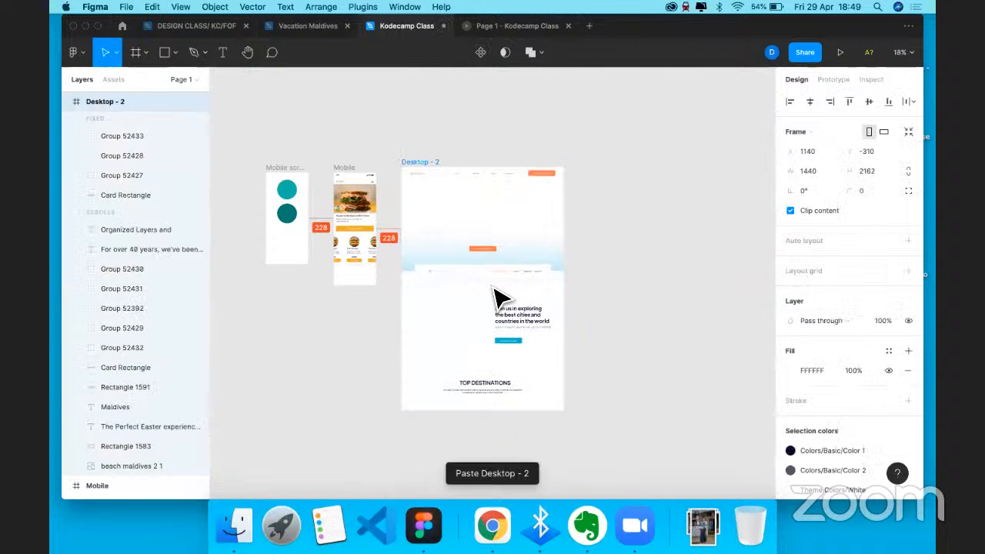
pyautogui.click(602, 220)
pyautogui.scroll(5, 498, 258)
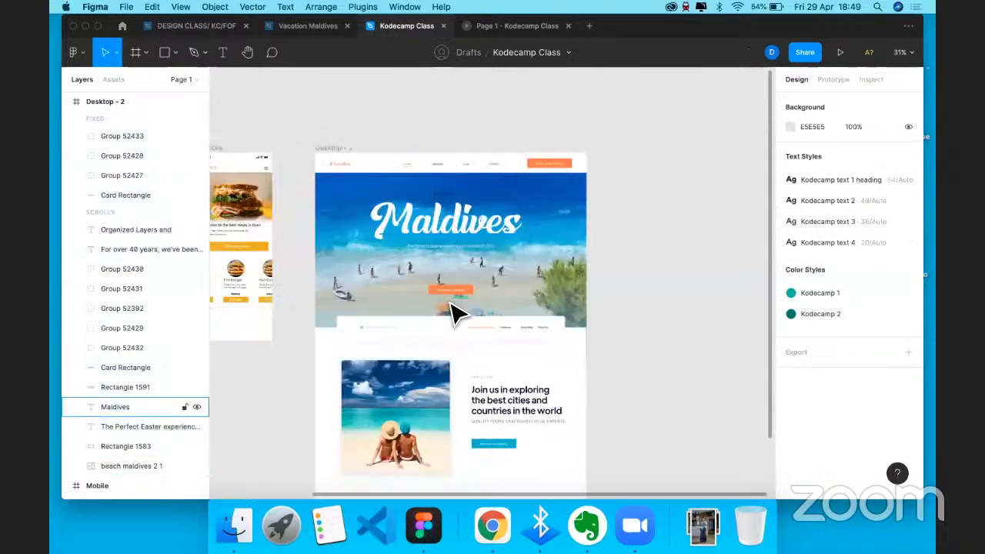
pyautogui.hscroll(2, 434, 137)
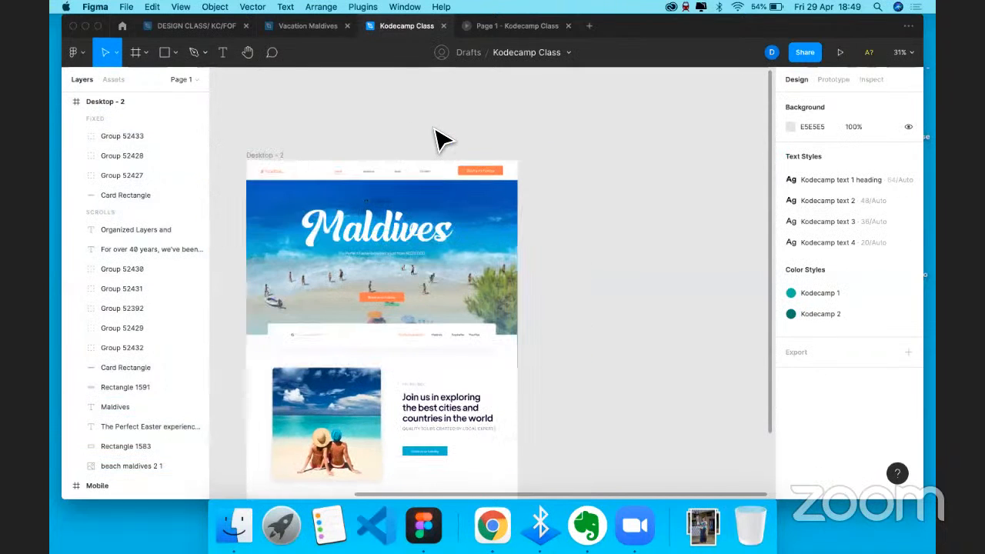
pyautogui.hscroll(5, 489, 204)
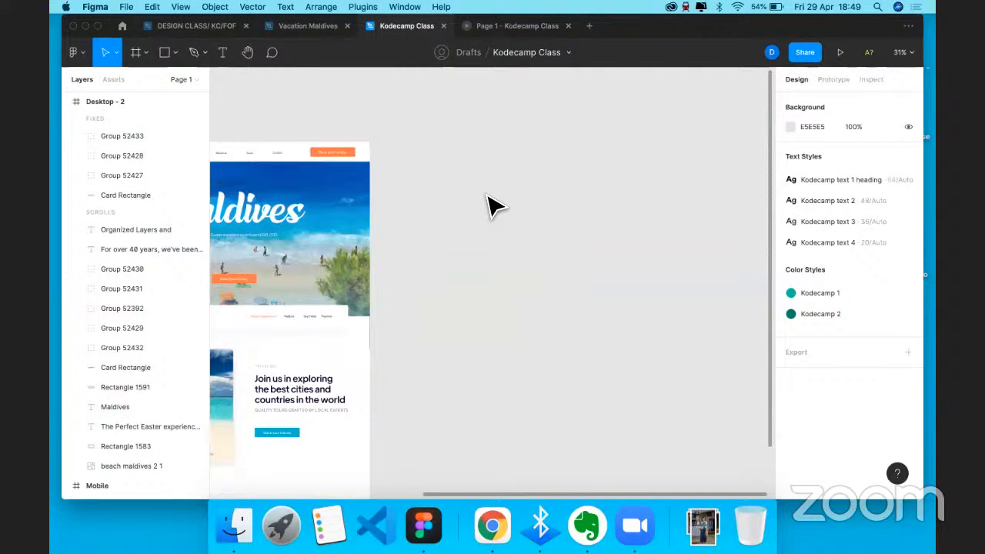
pyautogui.press('f')
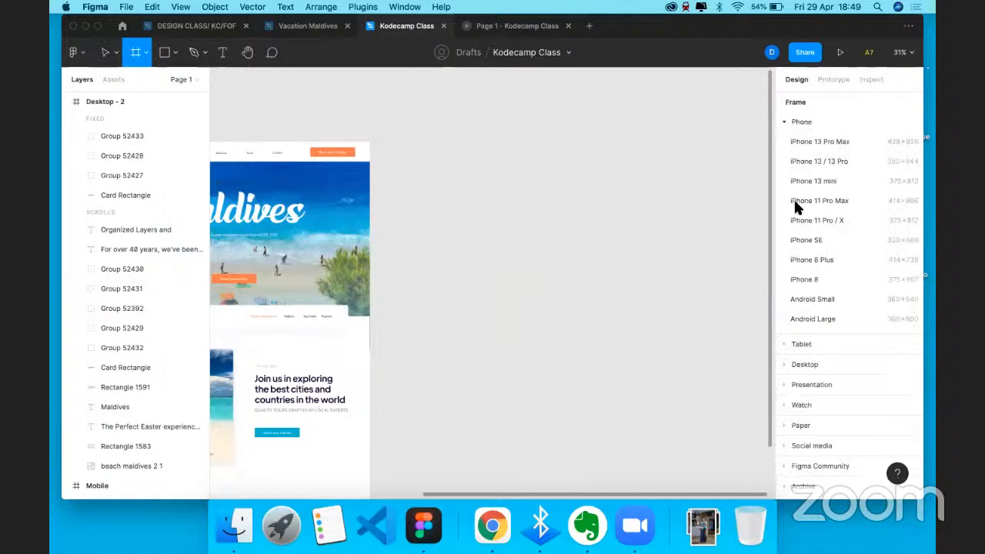
# - Add a MacBook Pro 14" (1512×982) desktop frame and name it Vacation
pyautogui.click(805, 365)
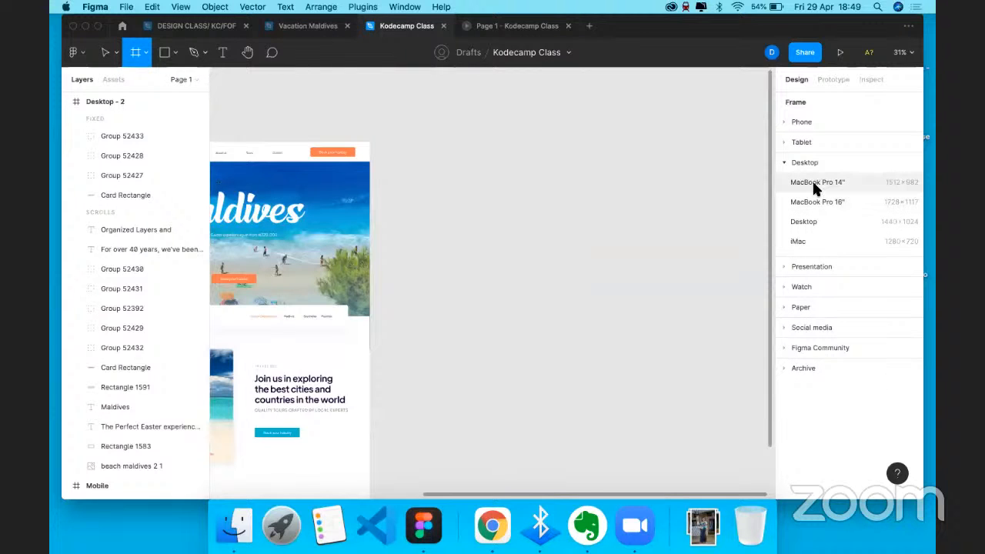
pyautogui.click(818, 185)
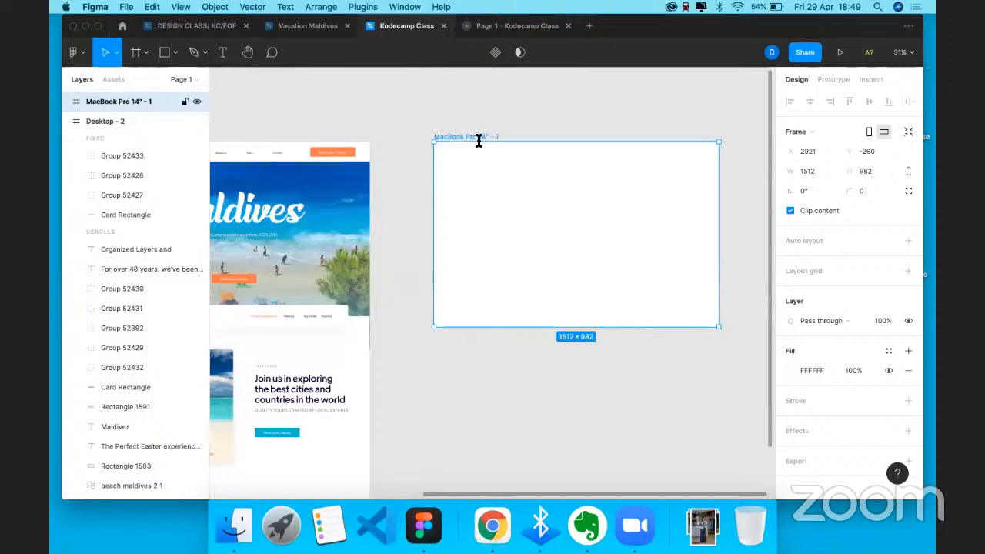
pyautogui.doubleClick(478, 139)
pyautogui.write('Vact')
pyautogui.press('BackSpace')
pyautogui.write('ation')
pyautogui.click(488, 147)
pyautogui.click(452, 149)
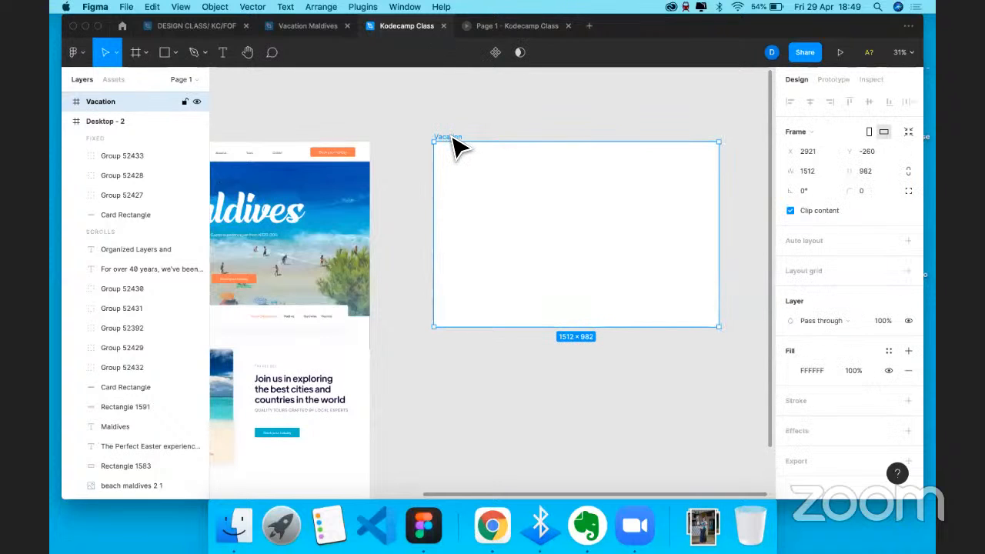
# - Shift the Maldives hero beach image upward within its frame
pyautogui.hscroll(3, 455, 154)
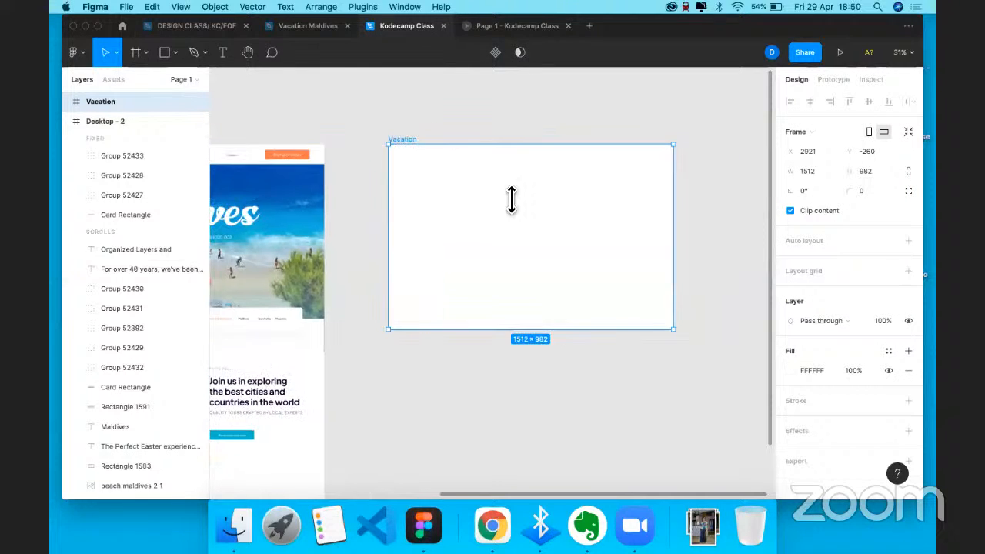
pyautogui.hscroll(1, 511, 199)
pyautogui.hscroll(1, 480, 132)
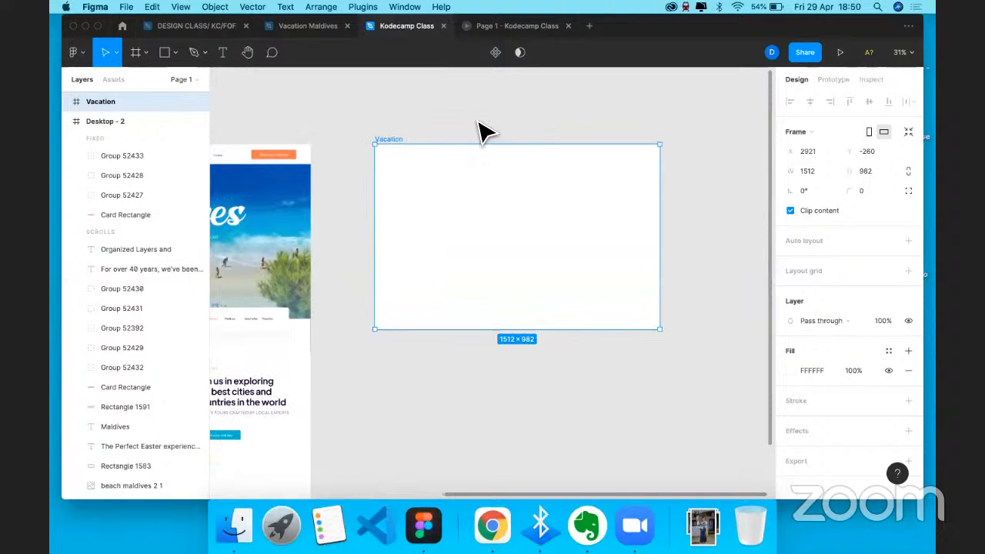
pyautogui.press('Escape')
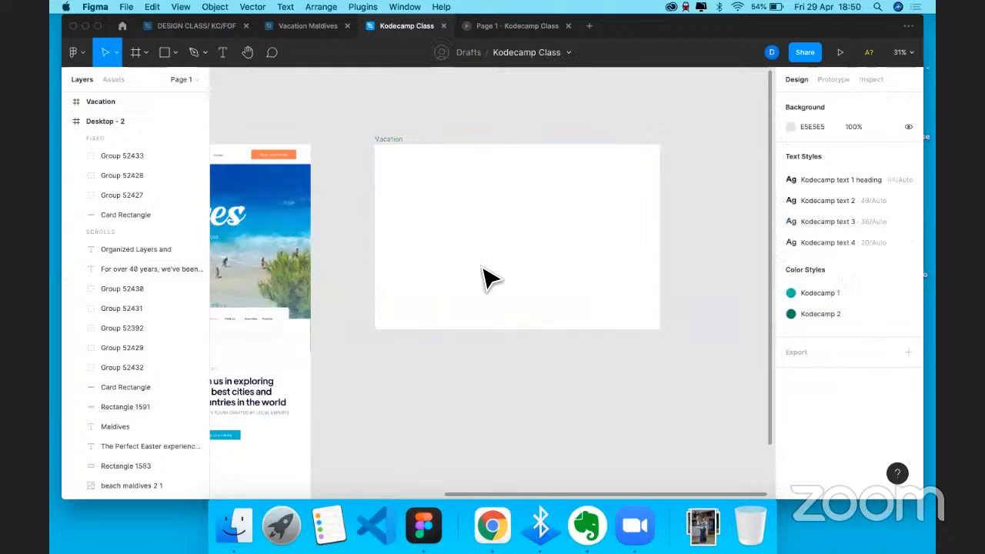
pyautogui.hscroll(-15, 488, 273)
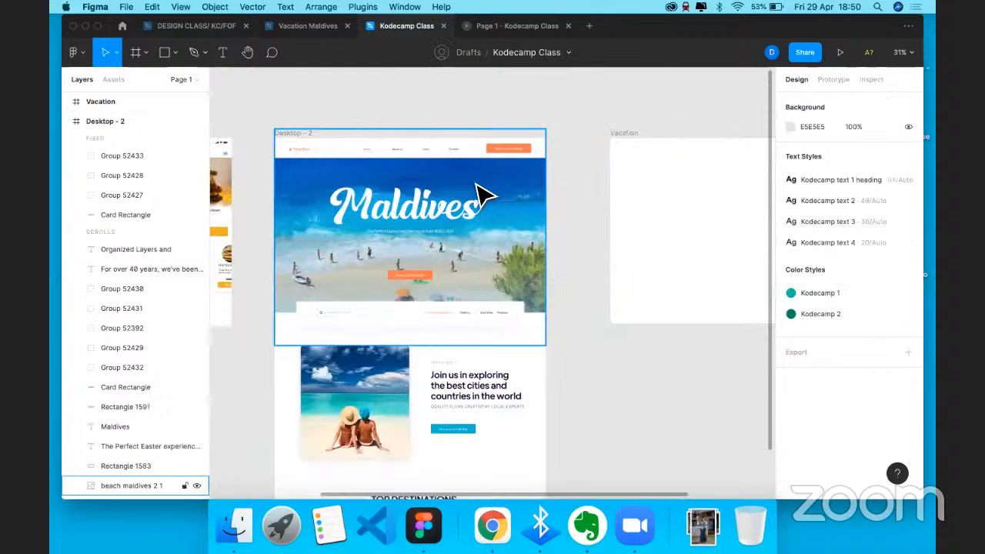
pyautogui.click(456, 197)
pyautogui.moveTo(446, 185); pyautogui.dragTo(436, 164)
pyautogui.press('Escape')
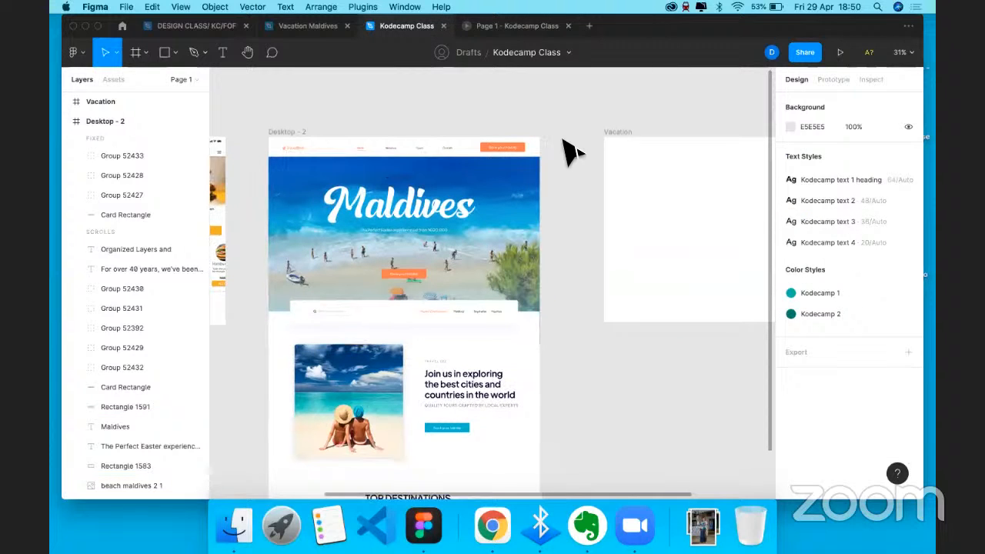
pyautogui.hscroll(4, 563, 150)
pyautogui.scroll(-1, 563, 149)
pyautogui.hscroll(4, 570, 152)
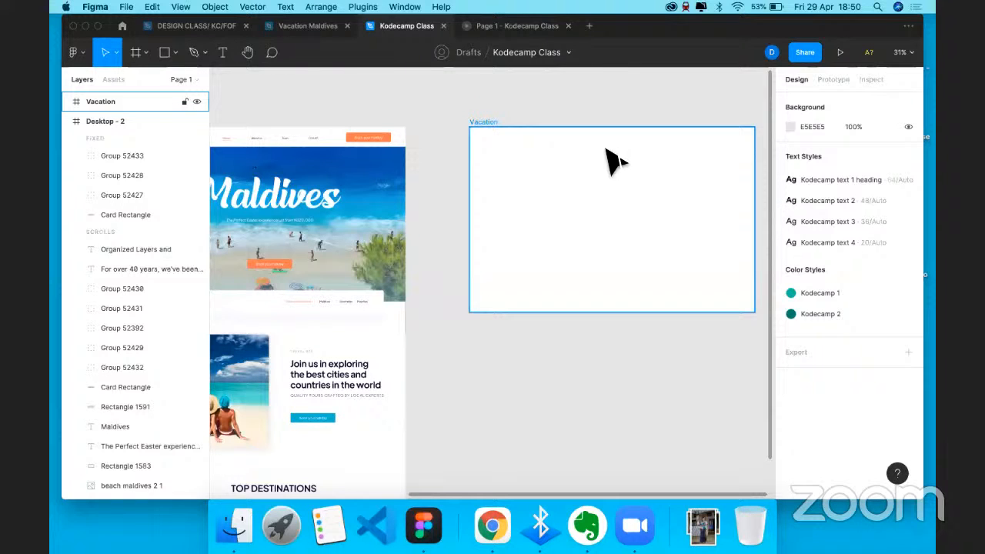
pyautogui.hscroll(3, 504, 177)
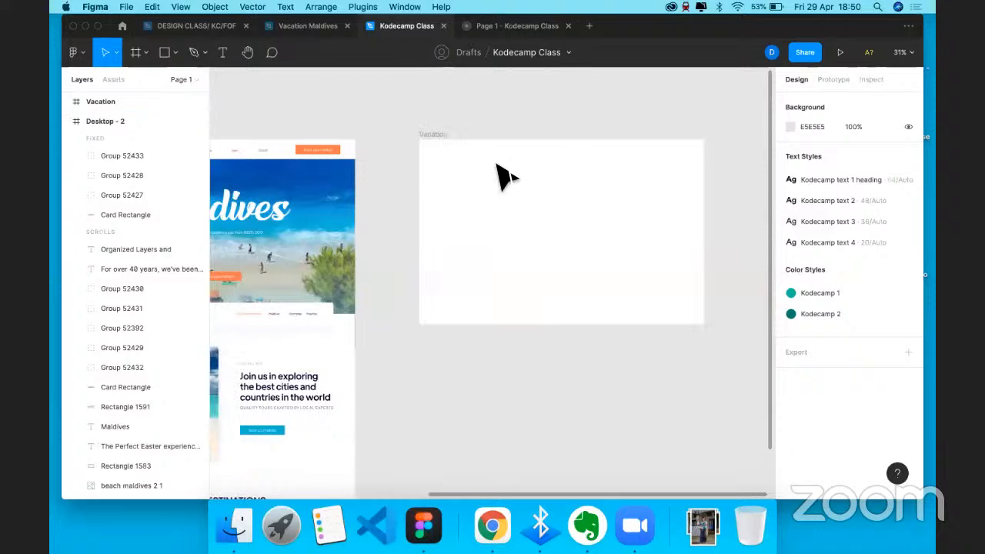
# - Draw a white header bar across the top of the Vacation frame
pyautogui.click(435, 138)
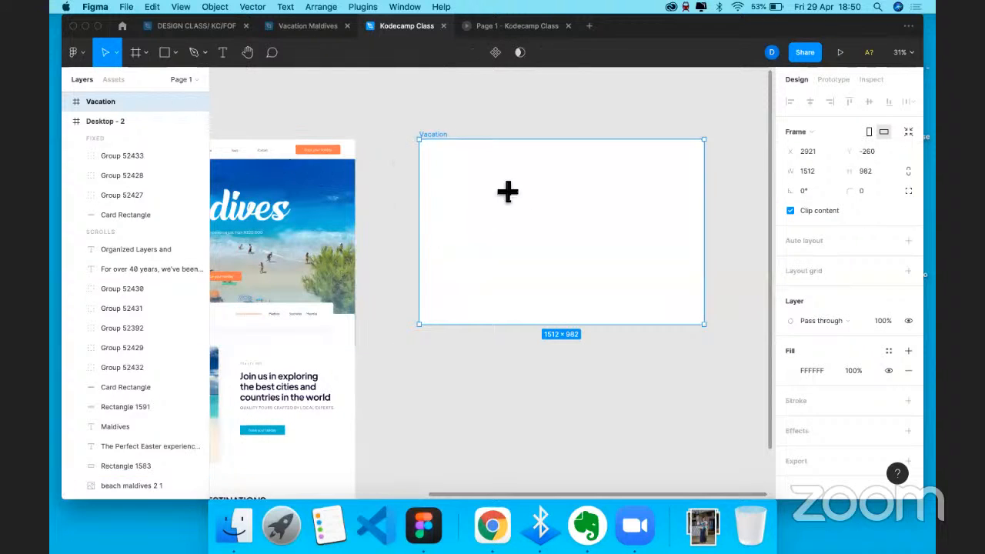
pyautogui.press('r')
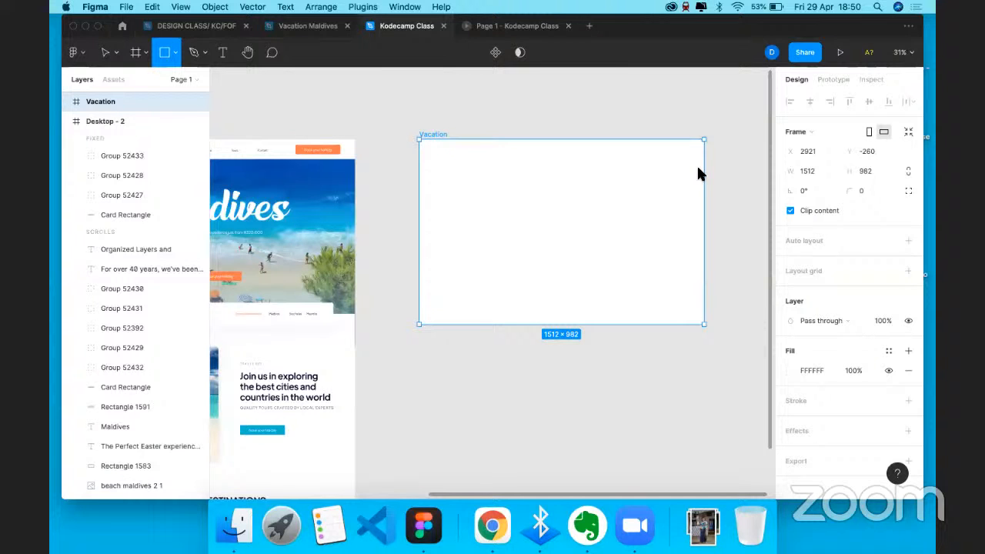
pyautogui.moveTo(420, 139); pyautogui.dragTo(704, 159)
pyautogui.click(816, 370)
pyautogui.write('f')
pyautogui.press('Return')
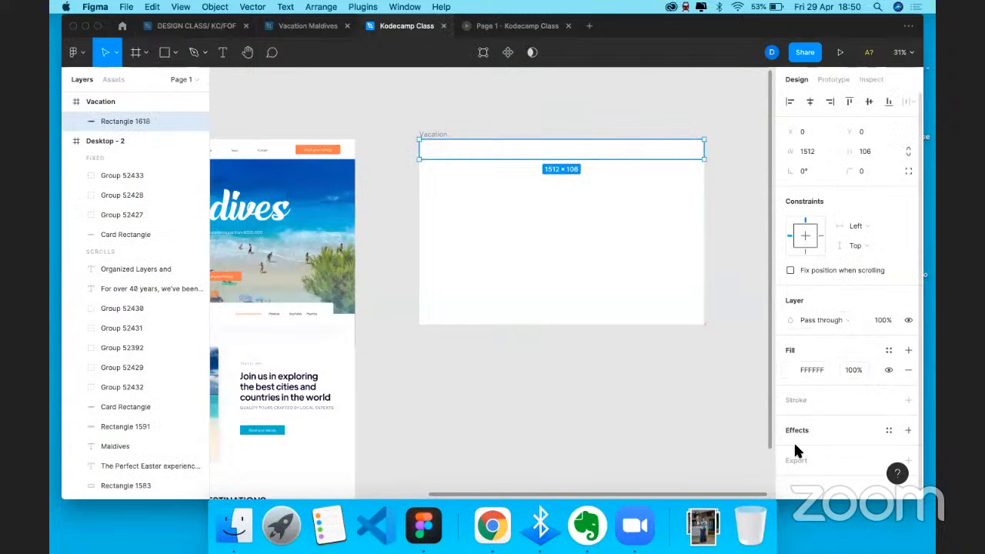
# - Add a drop shadow to the header bar, trying 10% then 6% opacity
pyautogui.click(796, 445)
pyautogui.click(786, 448)
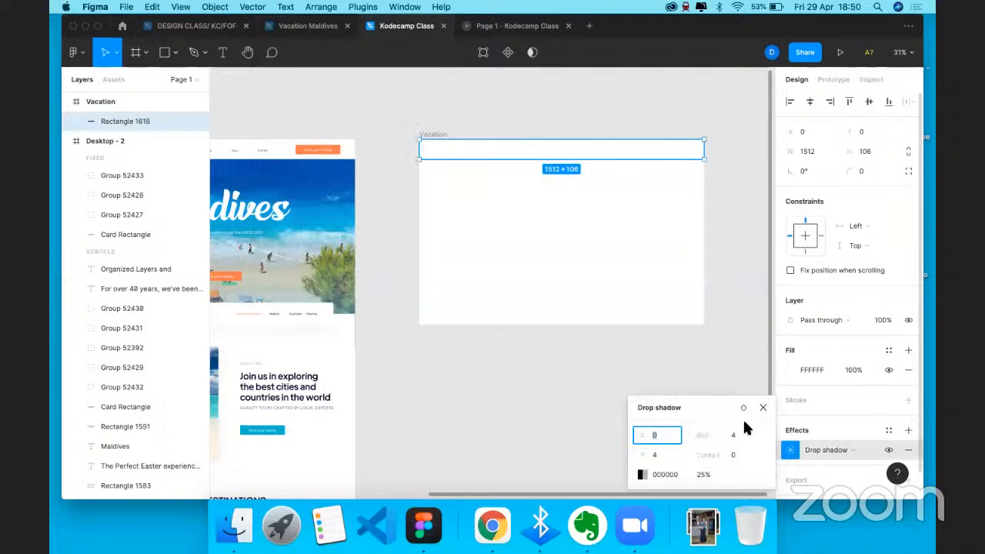
pyautogui.click(704, 474)
pyautogui.write('10')
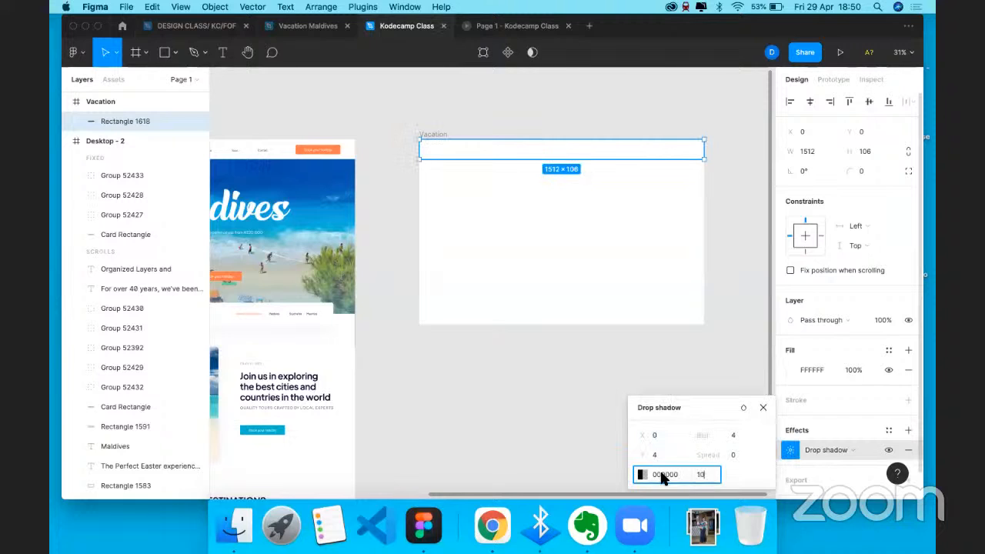
pyautogui.press('Return')
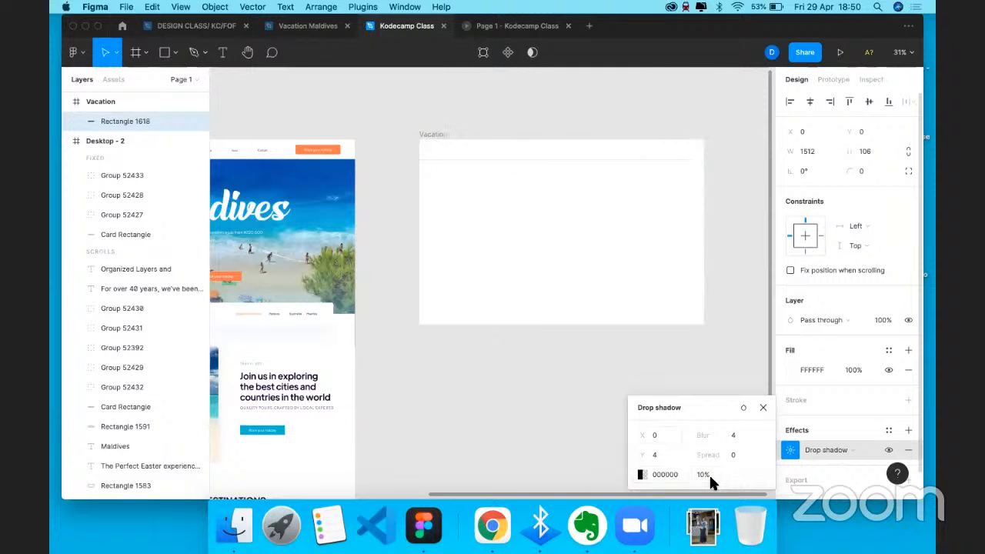
pyautogui.click(709, 475)
pyautogui.click(642, 475)
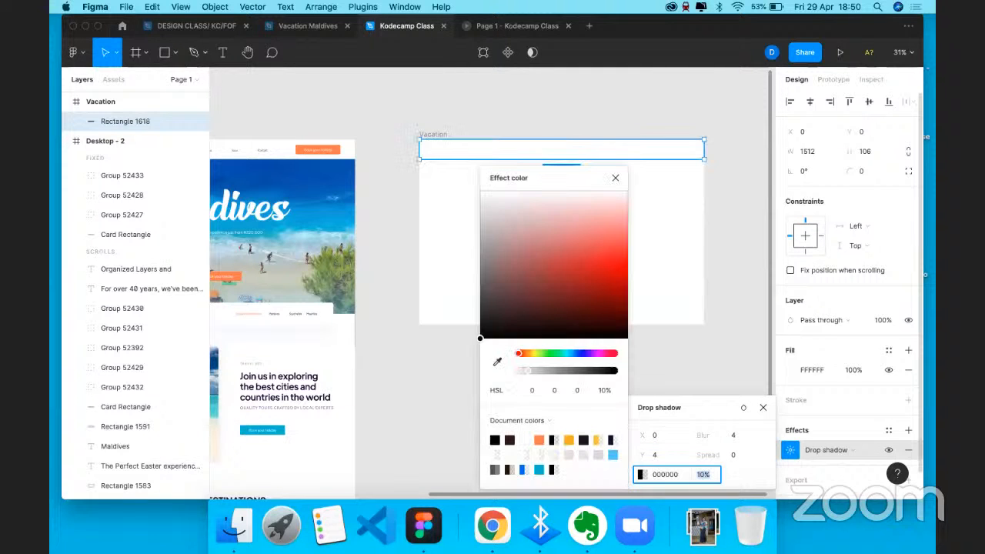
pyautogui.write('6')
pyautogui.press('Return')
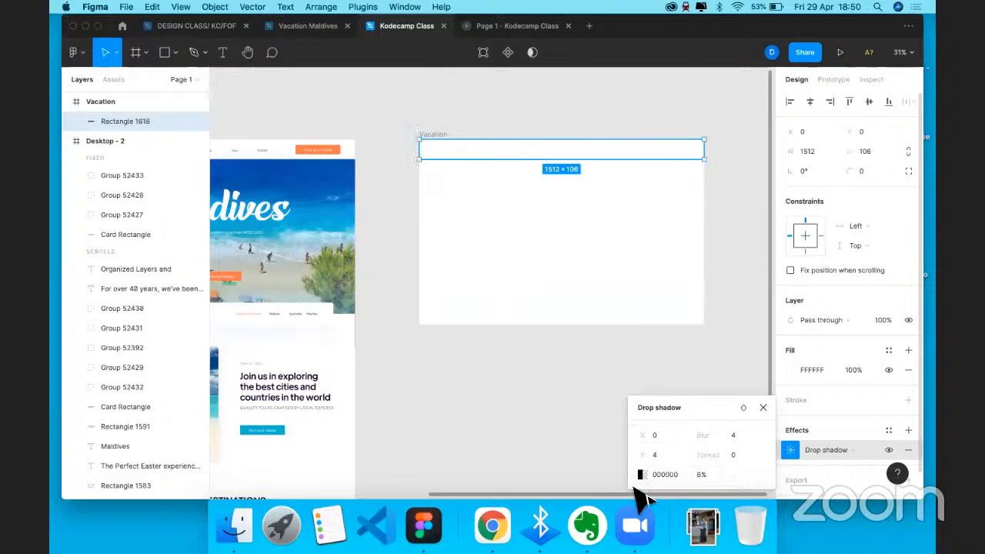
# - Make the header shadow light blue at 5% opacity
pyautogui.click(641, 475)
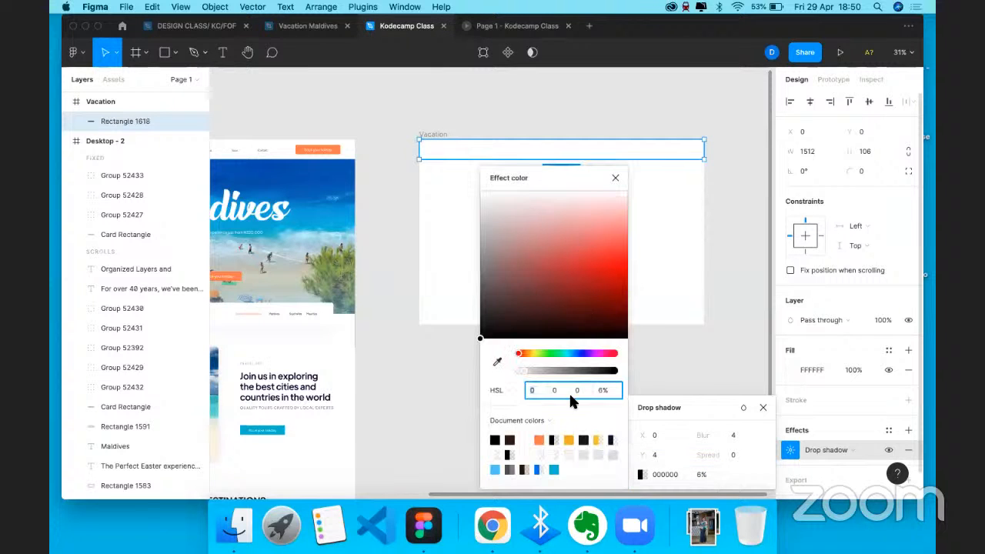
pyautogui.click(553, 469)
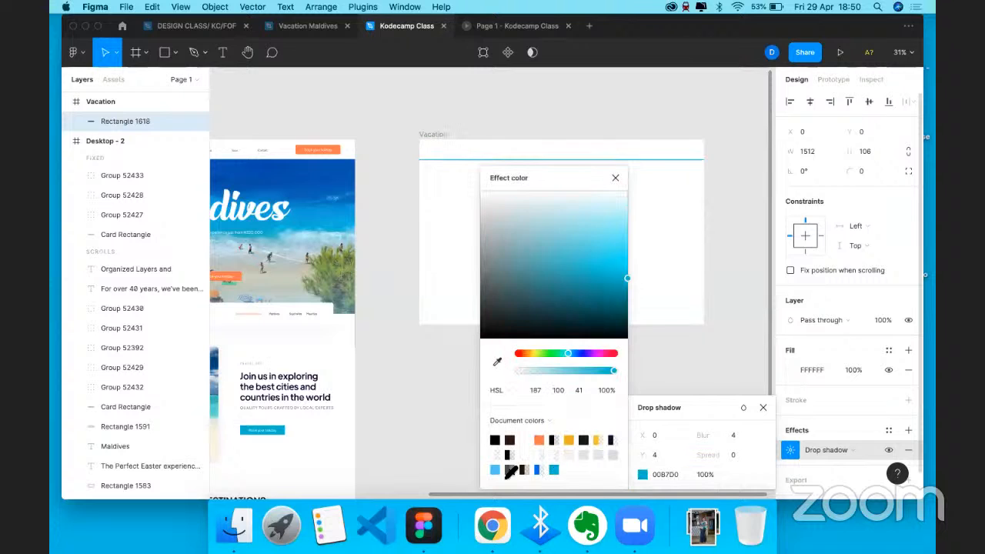
pyautogui.click(495, 469)
pyautogui.click(704, 475)
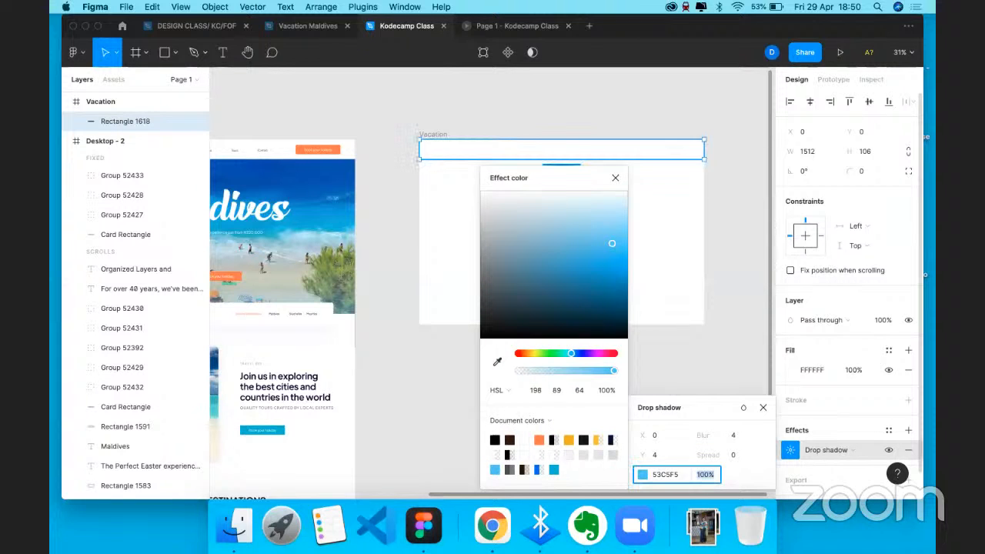
pyautogui.write('5')
pyautogui.press('Return')
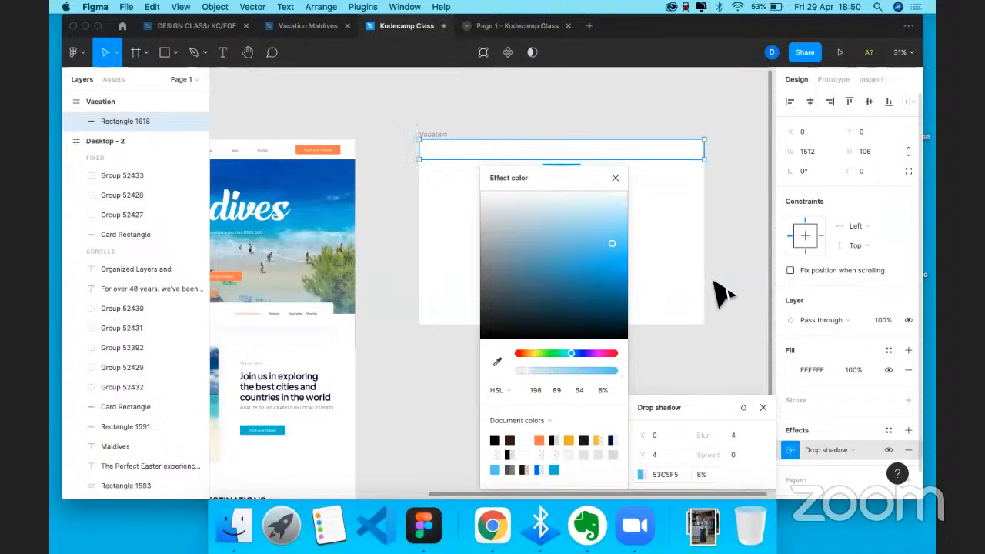
pyautogui.click(722, 288)
pyautogui.scroll(5, 605, 171)
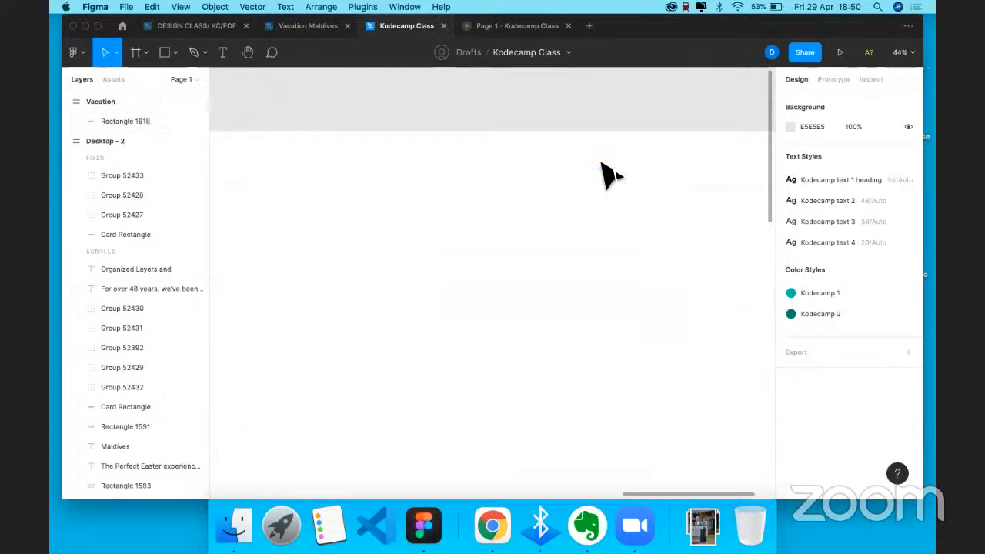
# - Paste the TravelBee logo from the Maldives design into the Vacation frame
pyautogui.scroll(-2, 606, 172)
pyautogui.scroll(-3, 462, 192)
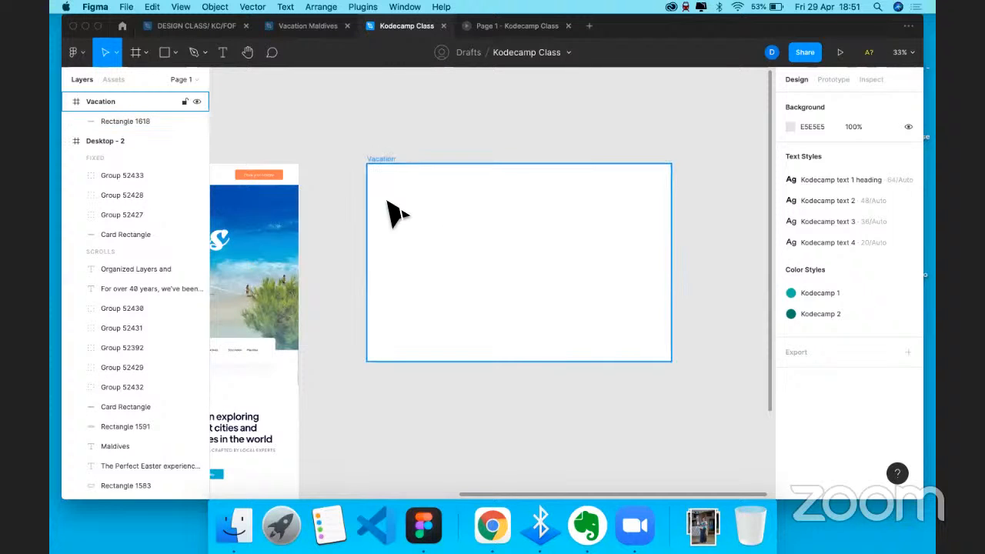
pyautogui.hscroll(-2, 394, 213)
pyautogui.hscroll(-6, 265, 193)
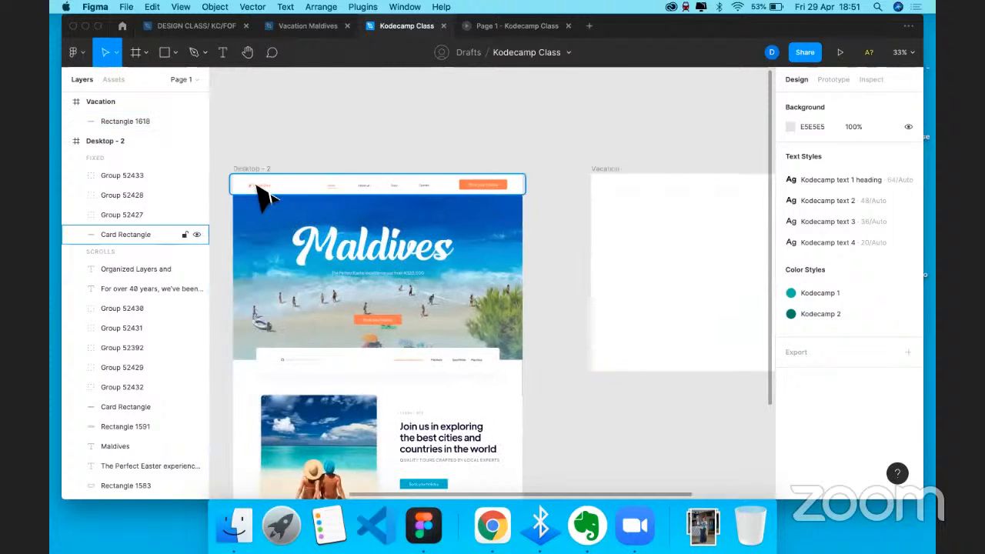
pyautogui.click(259, 188)
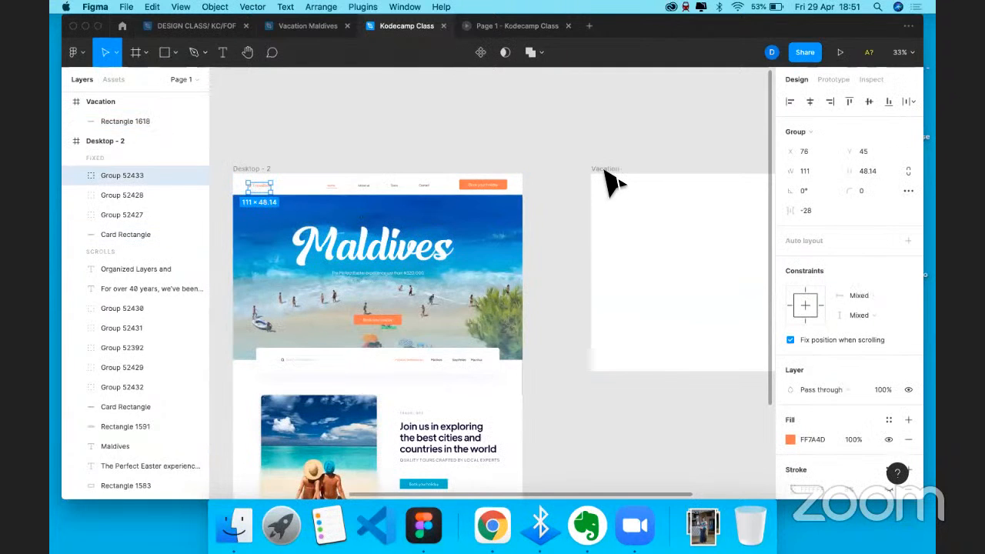
pyautogui.click(116, 102)
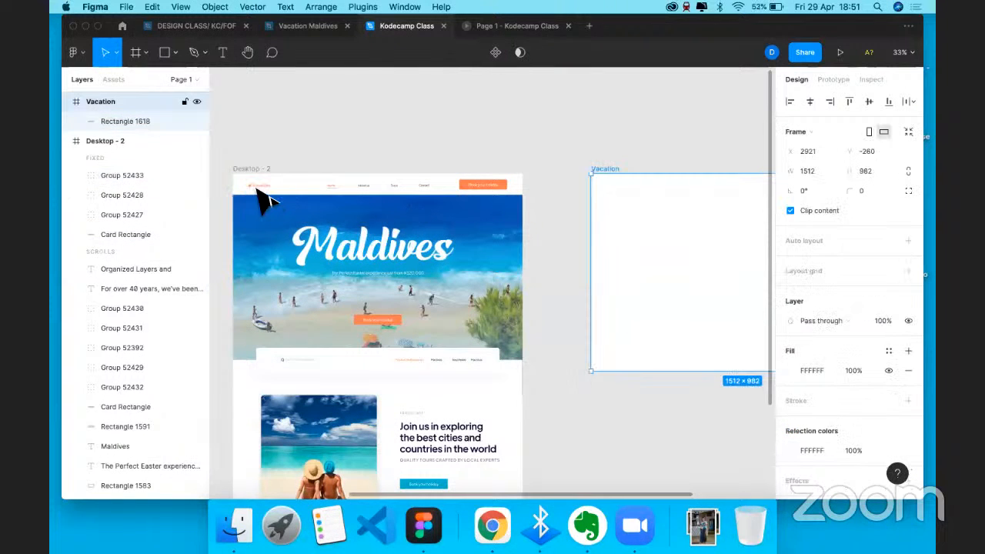
pyautogui.press('super+v')
pyautogui.hscroll(1, 285, 189)
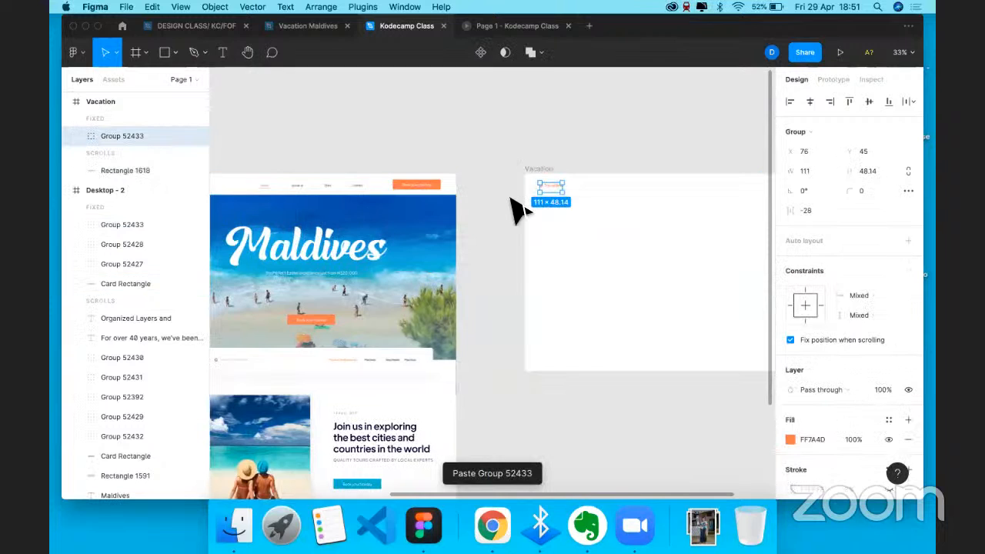
pyautogui.hscroll(2, 515, 204)
pyautogui.scroll(3, 511, 200)
# - Add a Home text link and place a duplicate to its right
pyautogui.press('t')
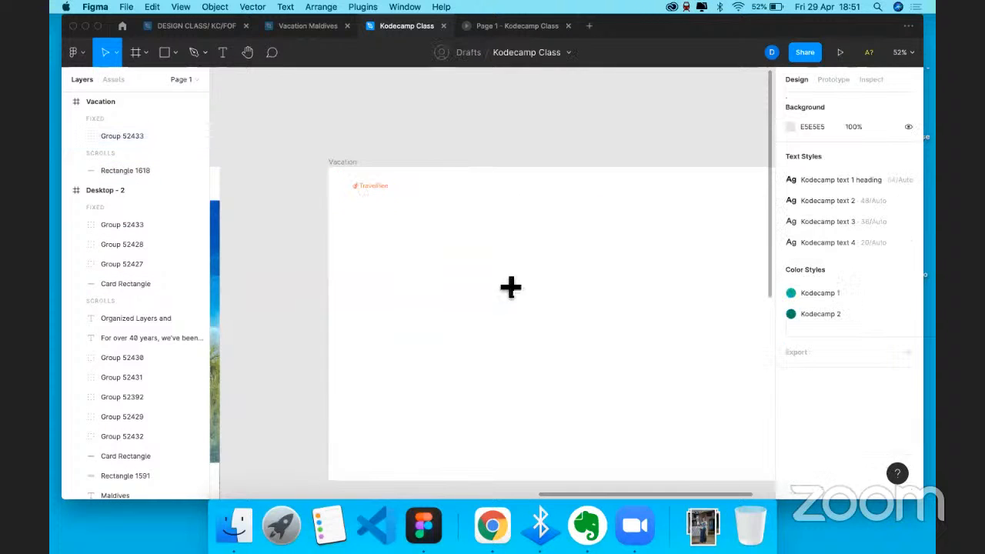
pyautogui.click(532, 287)
pyautogui.click(532, 288)
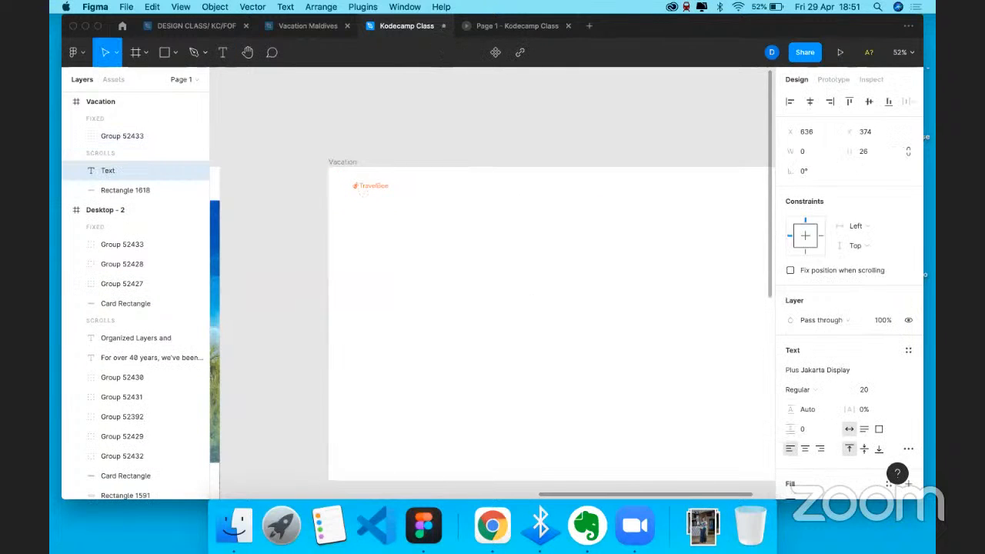
pyautogui.write('Home')
pyautogui.press('Escape')
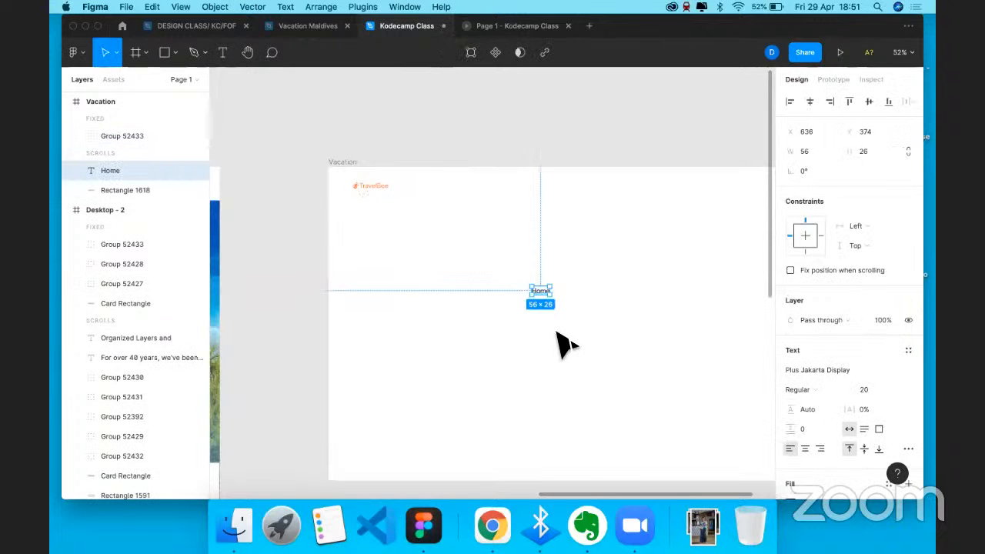
pyautogui.press('super+c')
pyautogui.press('super+v')
pyautogui.moveTo(541, 294); pyautogui.dragTo(569, 294)
# - Change the duplicate to Contact us and paste another copy to its right
pyautogui.doubleClick(570, 292)
pyautogui.write('Contact I')
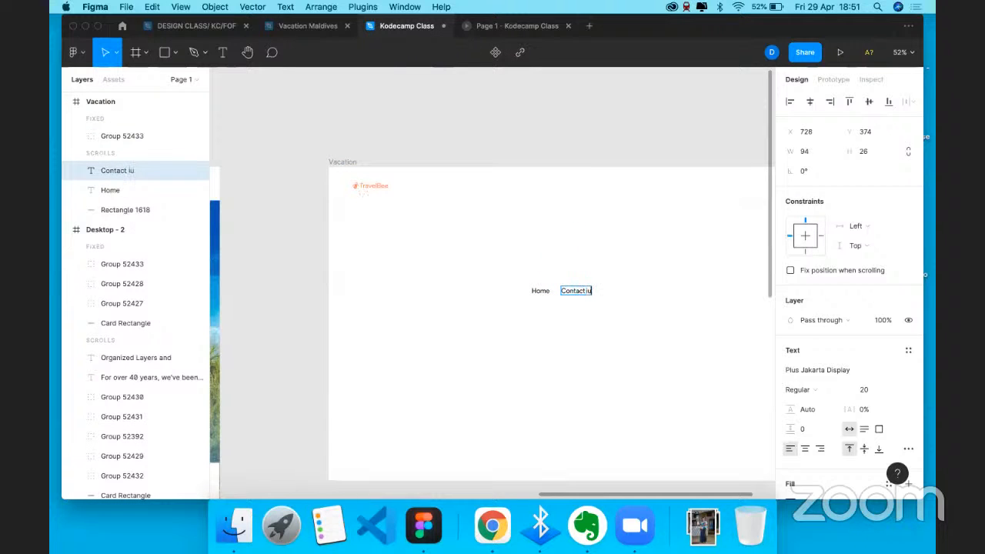
pyautogui.write('s')
pyautogui.press('Escape')
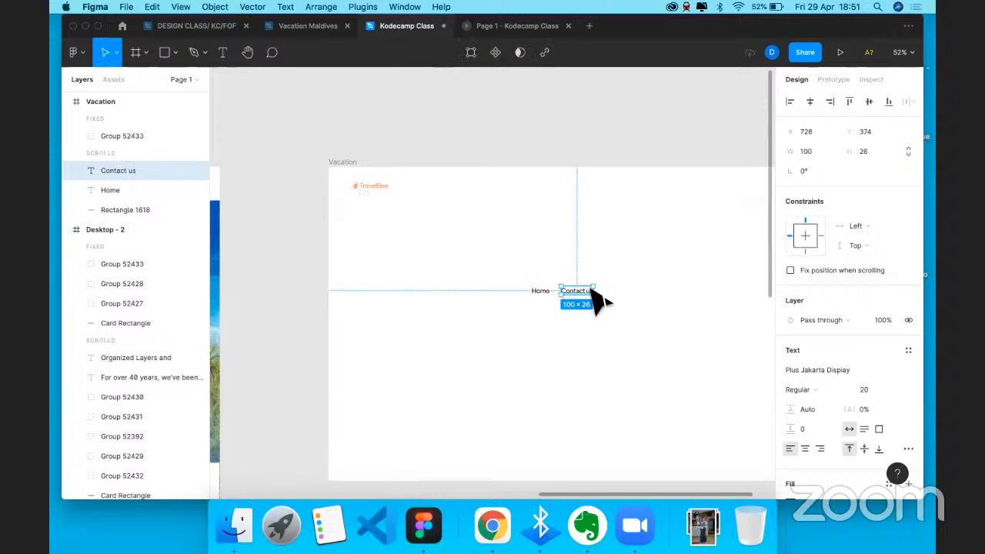
pyautogui.press('super+v')
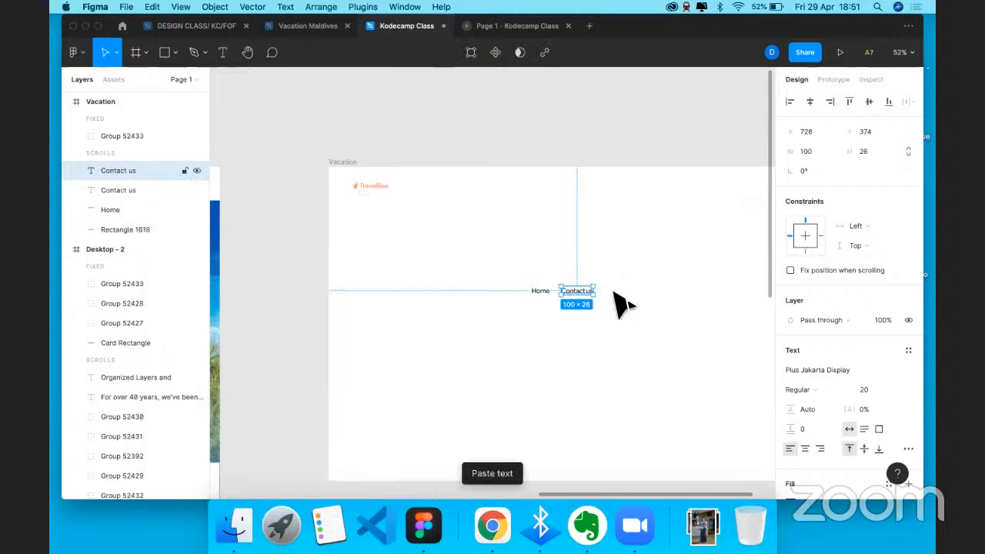
pyautogui.moveTo(570, 290); pyautogui.dragTo(612, 291)
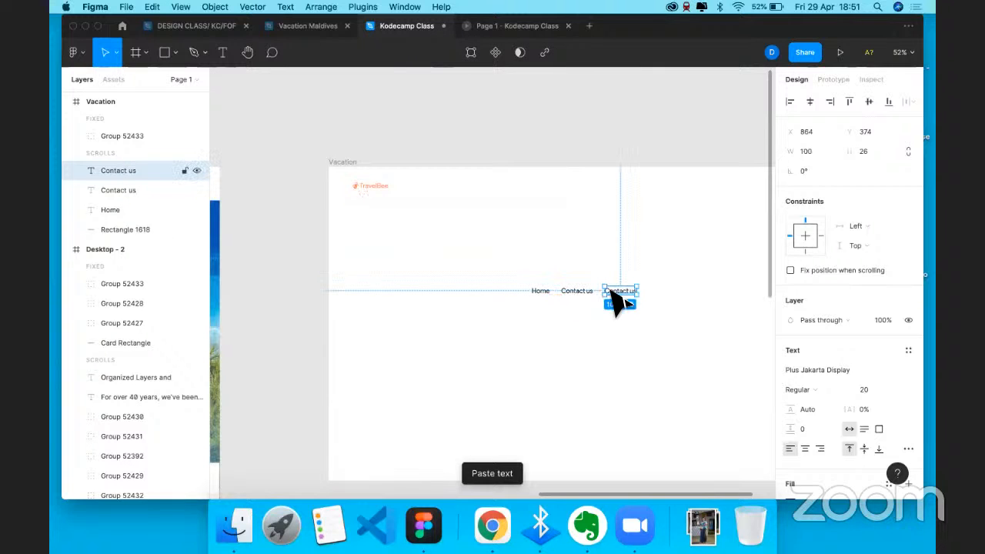
pyautogui.click(347, 160)
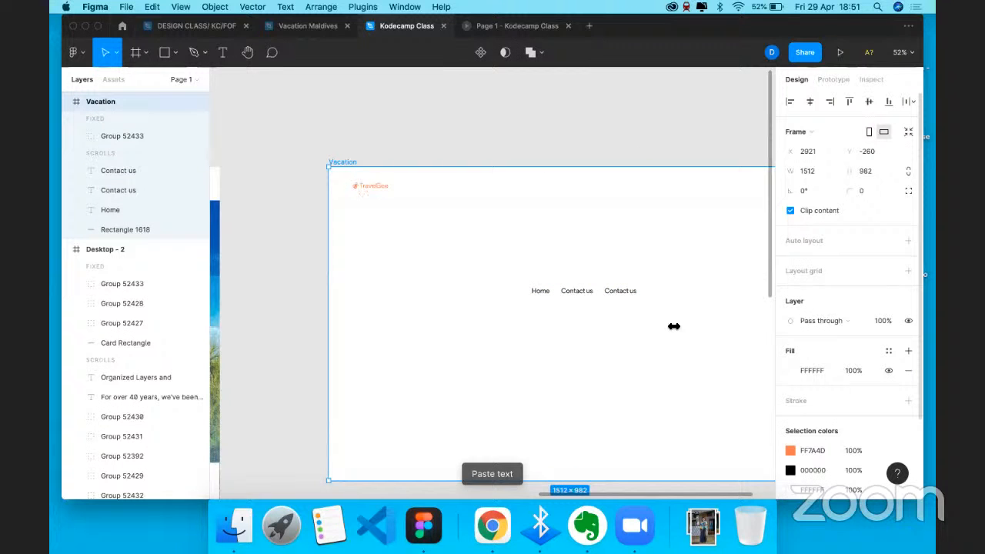
# - Give the Vacation frame a 12-column layout grid with 48 margin
pyautogui.click(908, 271)
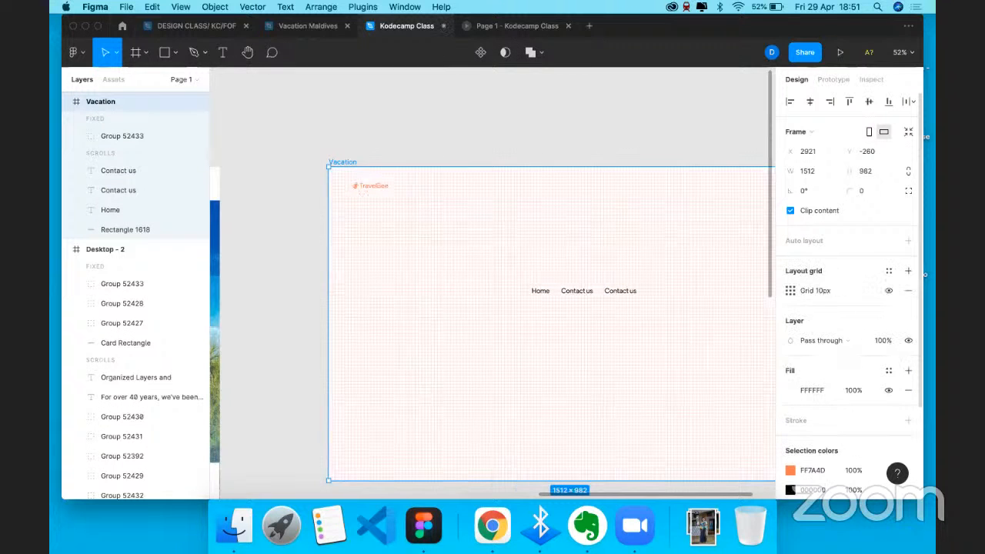
pyautogui.write('12')
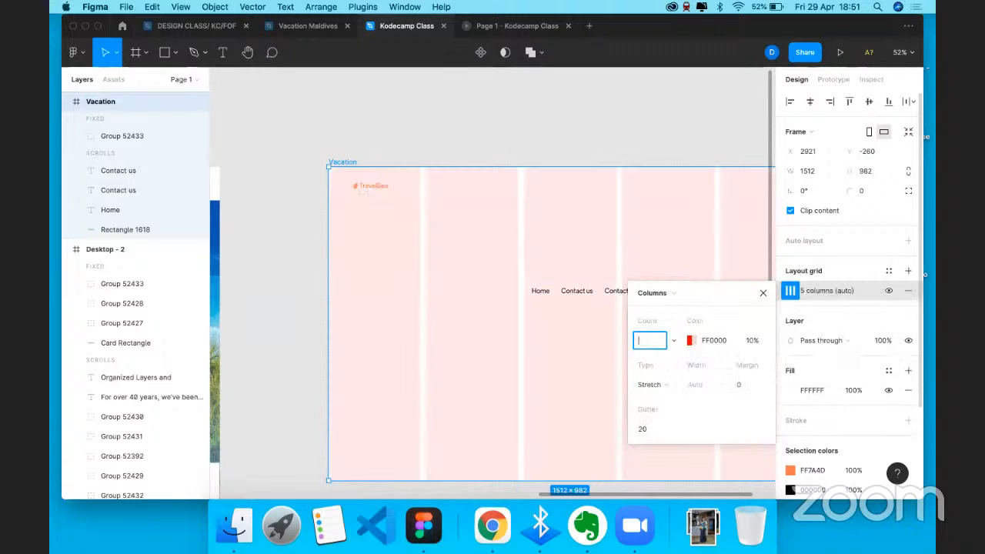
pyautogui.write('12')
pyautogui.press('Return')
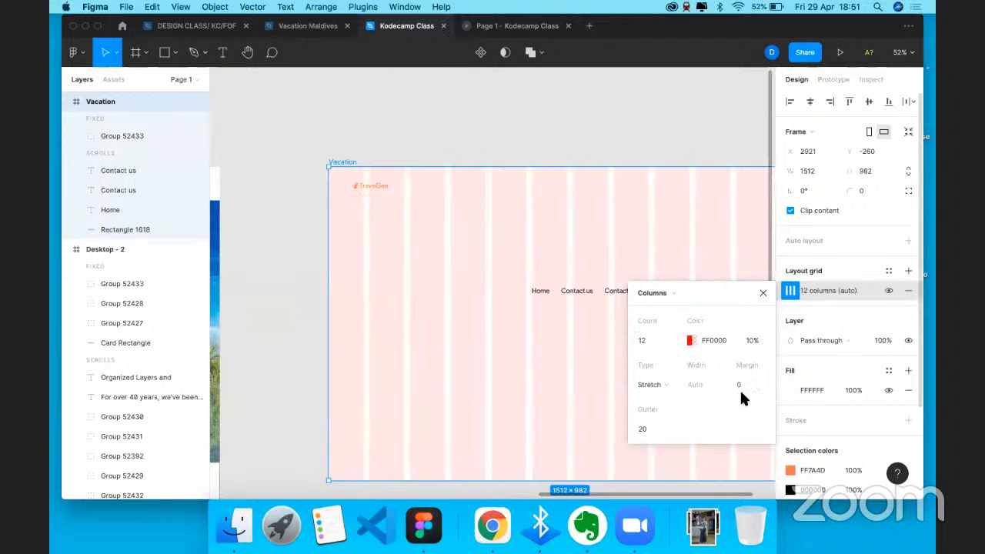
pyautogui.press('Return')
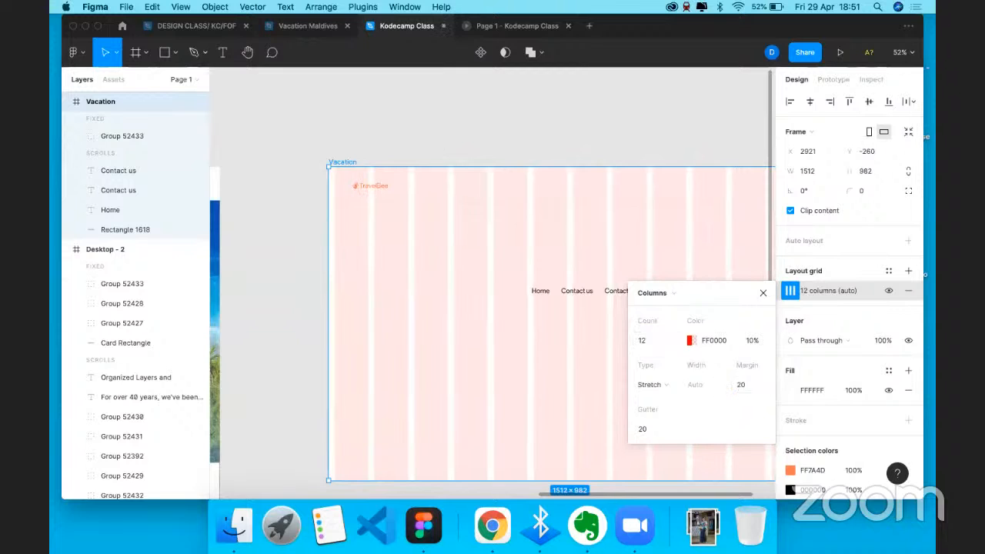
pyautogui.hscroll(3, 435, 230)
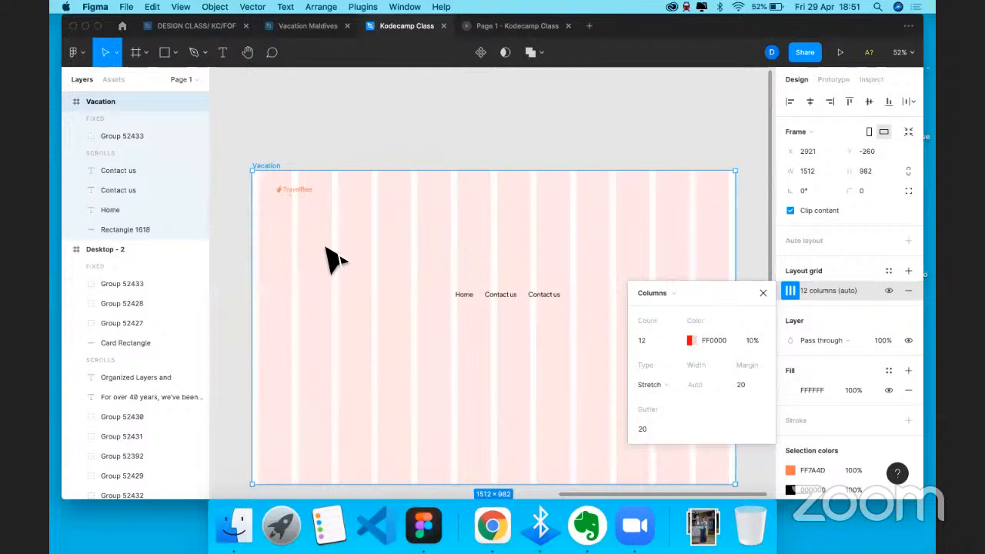
pyautogui.click(741, 384)
pyautogui.write('48')
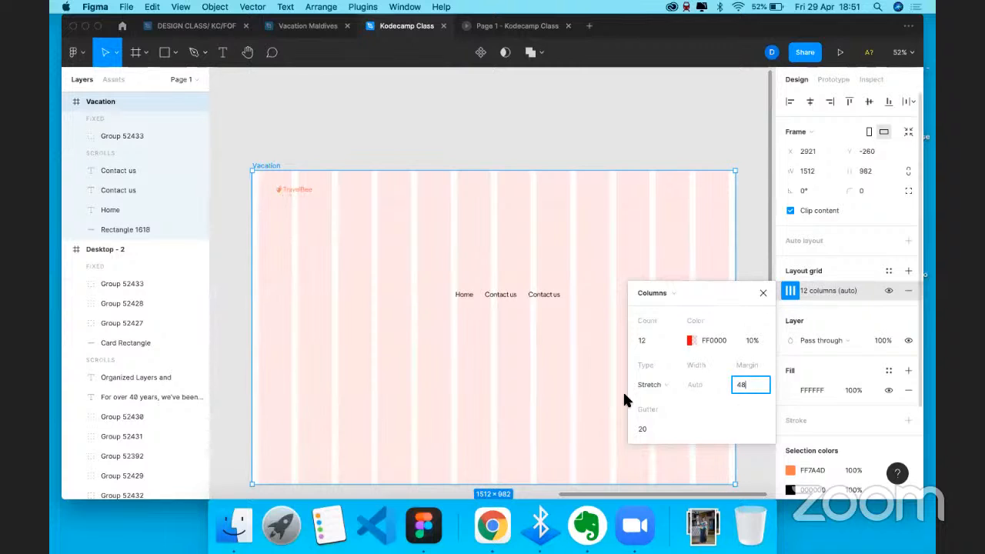
pyautogui.press('Return')
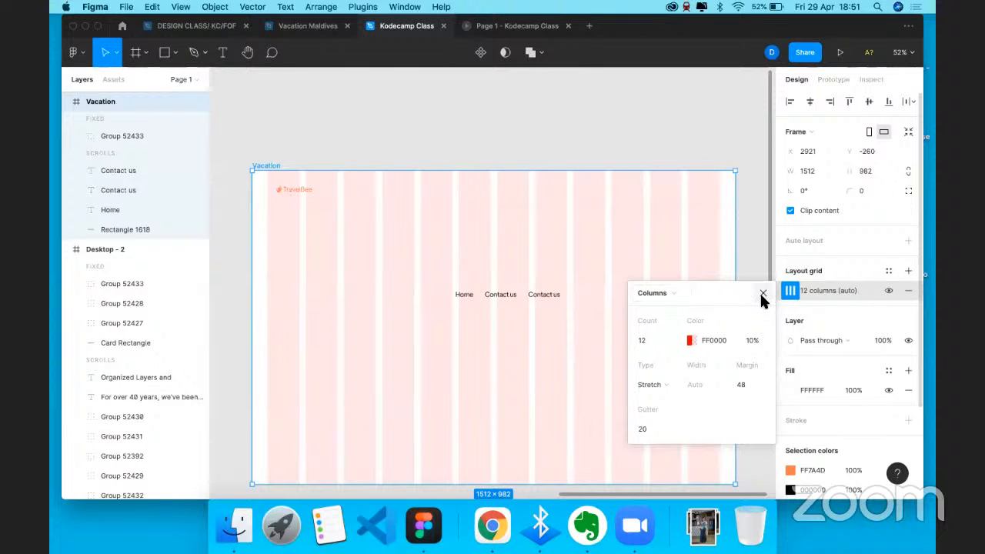
pyautogui.click(301, 193)
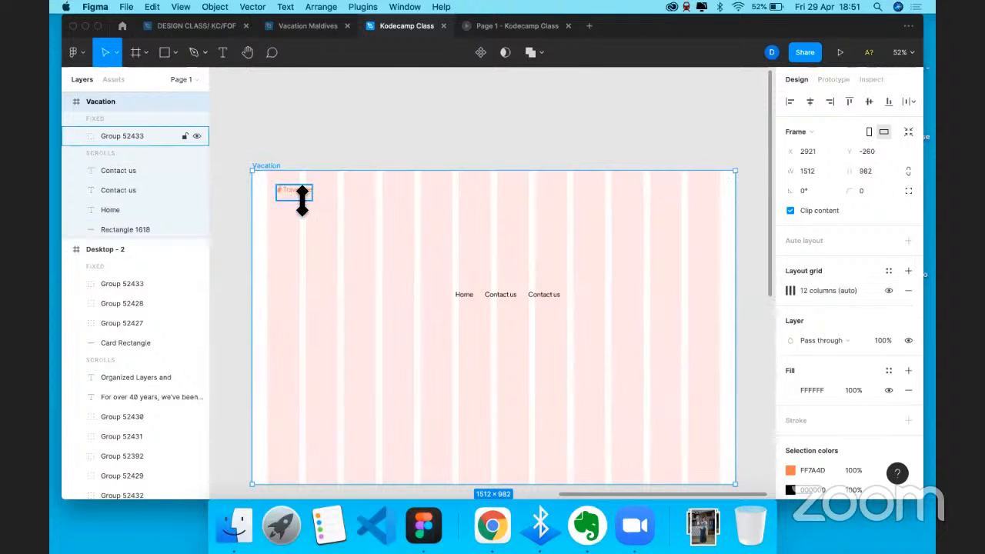
# - Move the TravelBee logo left onto the grid margin
pyautogui.click(302, 198)
pyautogui.moveTo(308, 206); pyautogui.dragTo(292, 196)
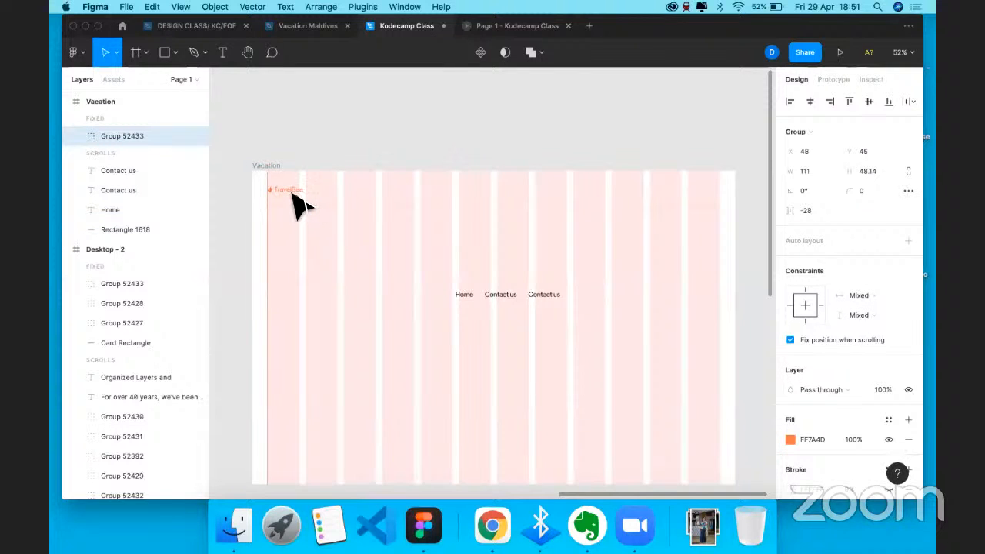
pyautogui.click(356, 152)
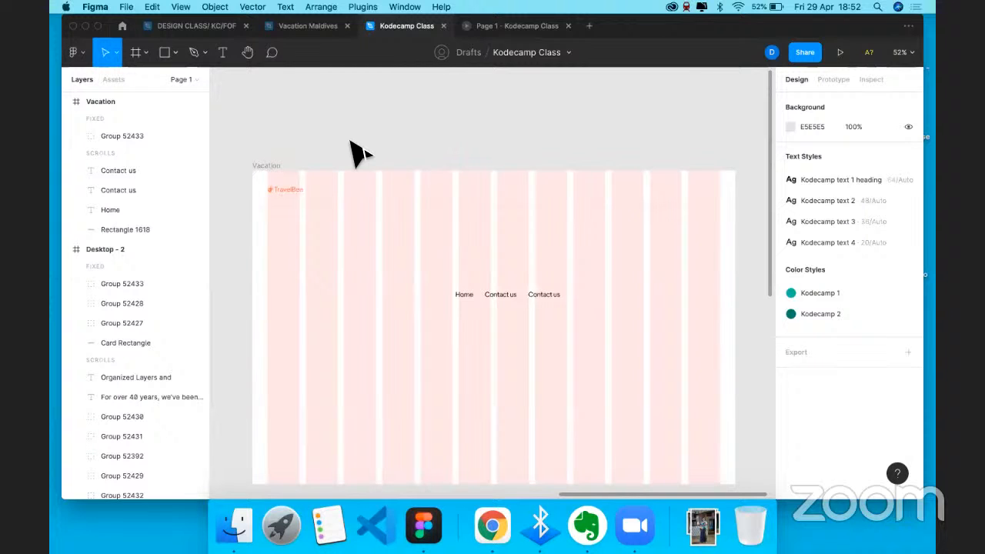
pyautogui.click(409, 319)
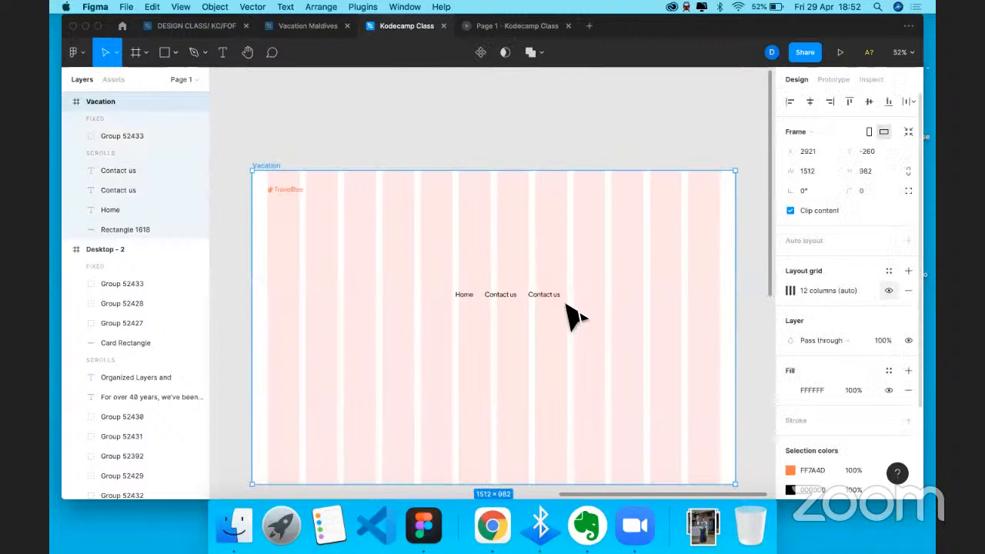
# - Rename the second Contact us link to Locations
pyautogui.doubleClick(539, 295)
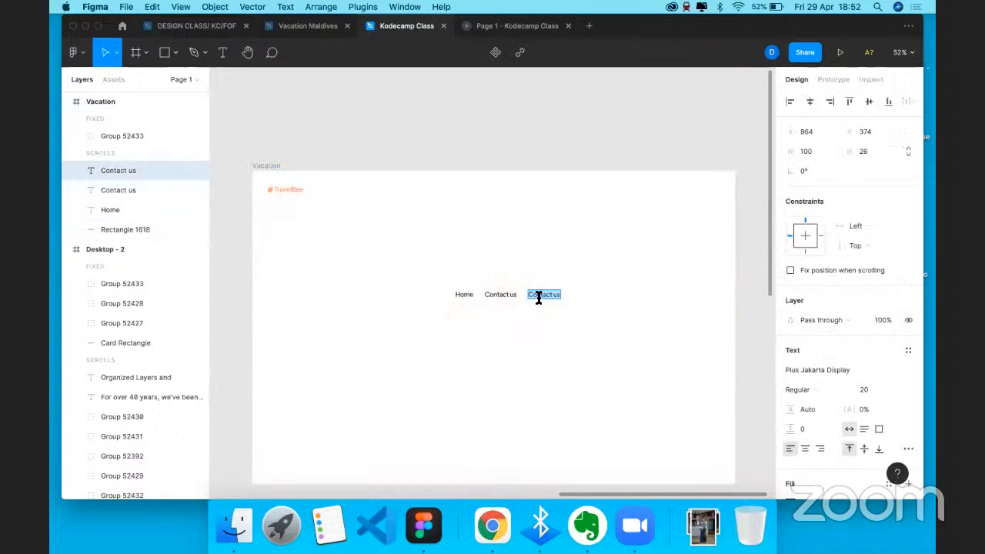
pyautogui.write('Locations')
pyautogui.press('Escape')
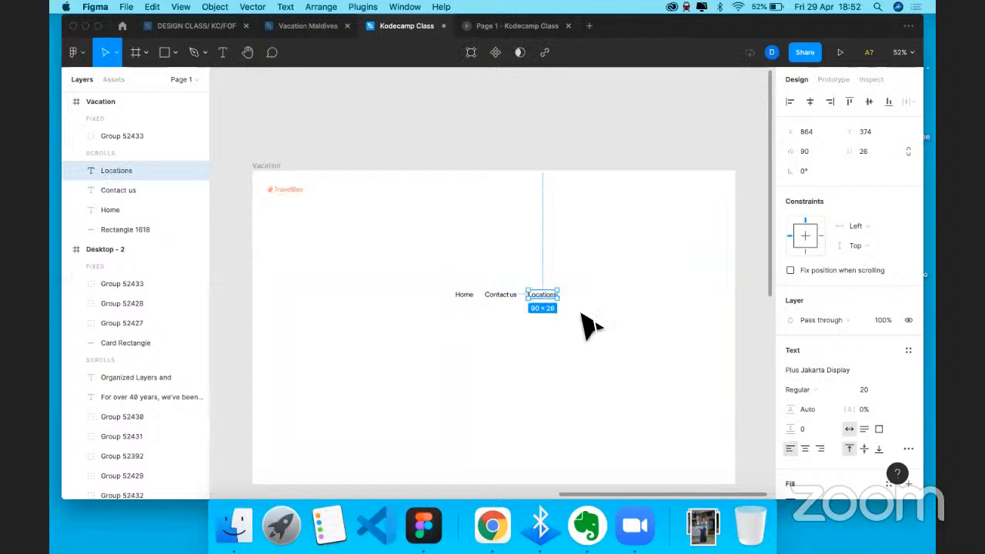
# - Line the three links up beside the logo, space them evenly, and draw a grey rectangle
pyautogui.moveTo(582, 314); pyautogui.dragTo(483, 189)
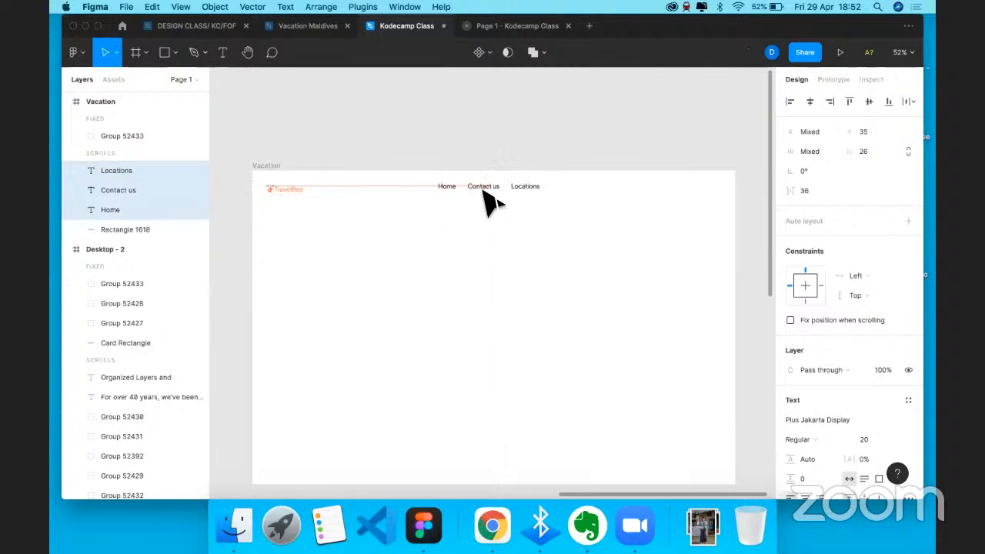
pyautogui.moveTo(485, 194); pyautogui.dragTo(489, 197)
pyautogui.click(909, 101)
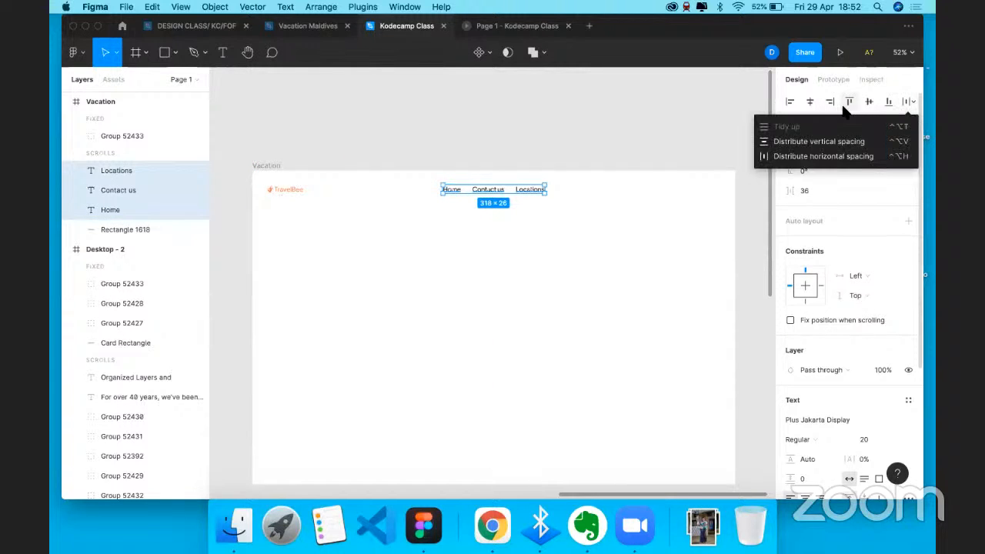
pyautogui.click(816, 156)
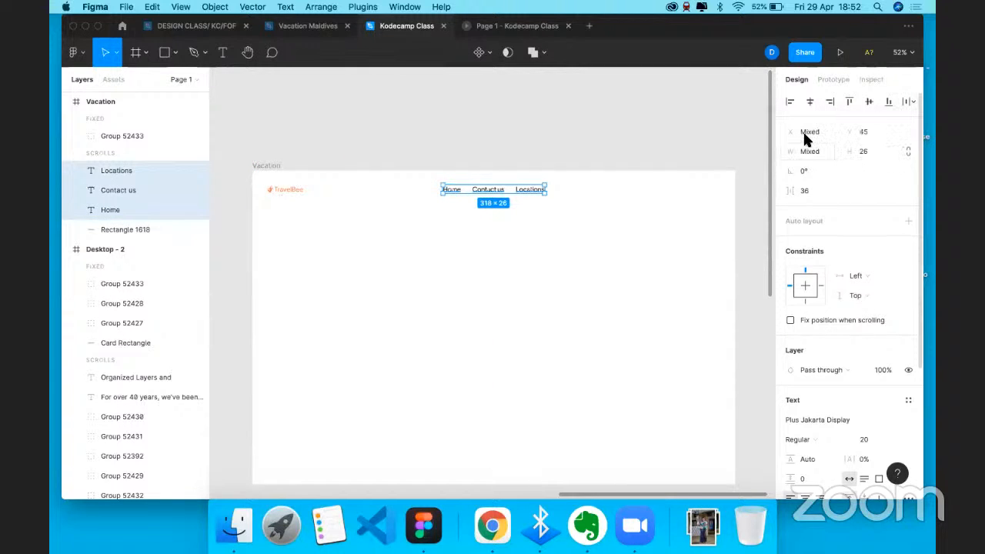
pyautogui.click(558, 152)
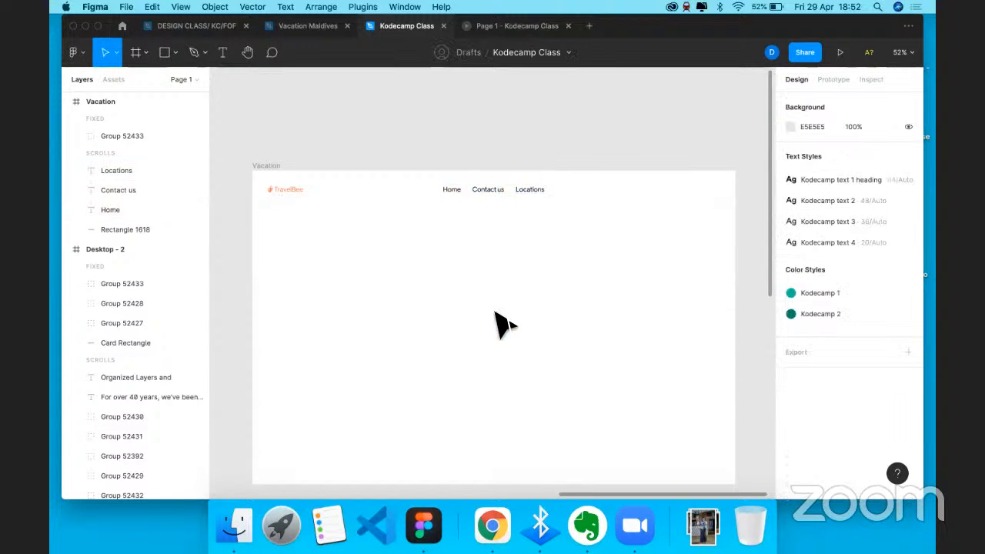
pyautogui.press('r')
pyautogui.moveTo(469, 252)
pyautogui.mouseDown()
pyautogui.moveTo(541, 268)
pyautogui.moveTo(685, 198)
pyautogui.moveTo(674, 192)
pyautogui.mouseUp()
# - Set the grey button rectangle's height to 48 and shift it slightly left
pyautogui.click(873, 151)
pyautogui.write('48')
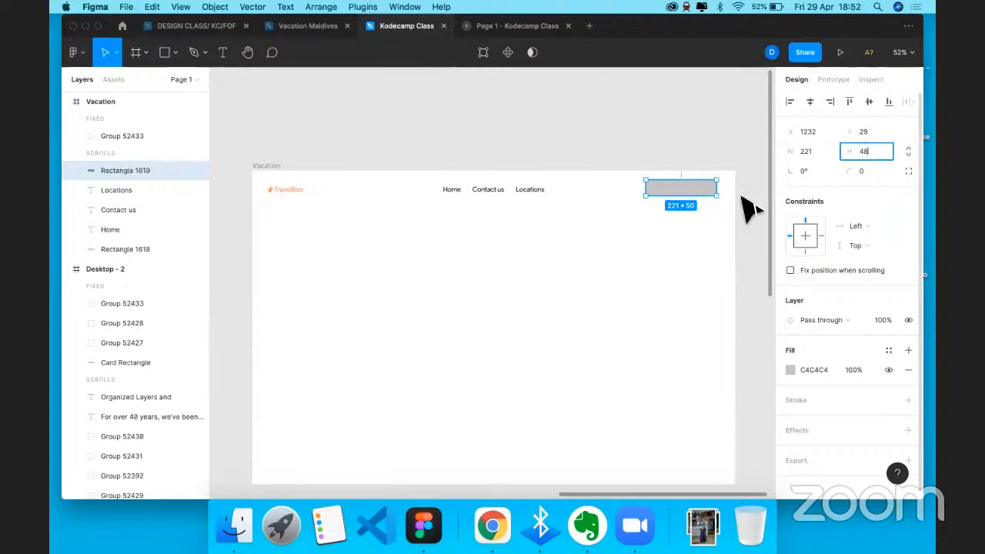
pyautogui.click(689, 211)
pyautogui.moveTo(681, 189); pyautogui.dragTo(672, 190)
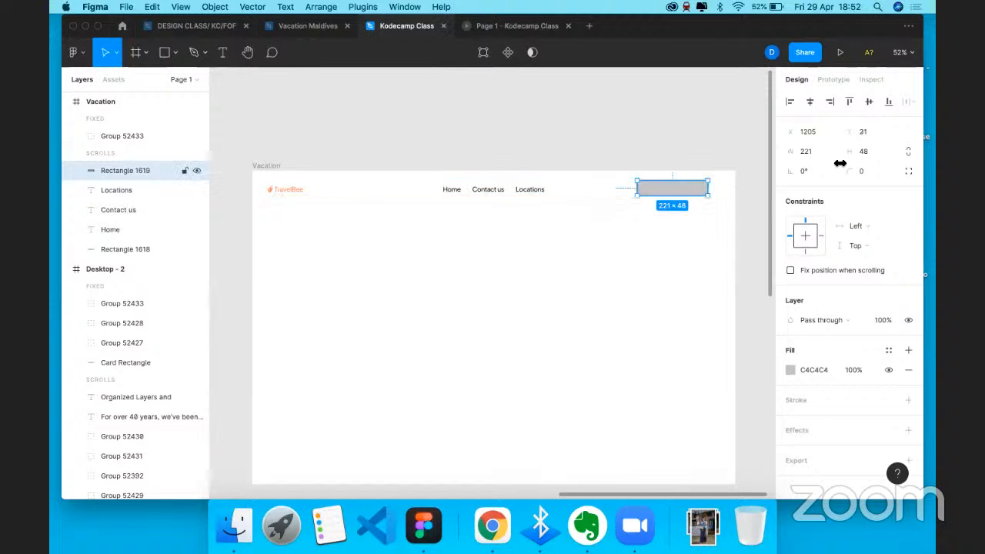
# - Round the button rectangle's corners to 5 after trying 30 and 20
pyautogui.click(865, 170)
pyautogui.write('30')
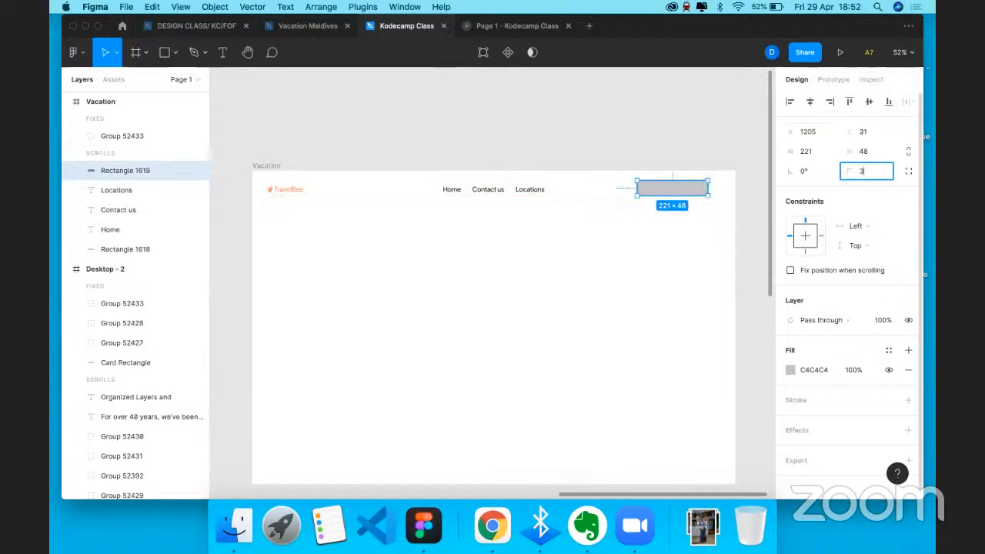
pyautogui.press('Return')
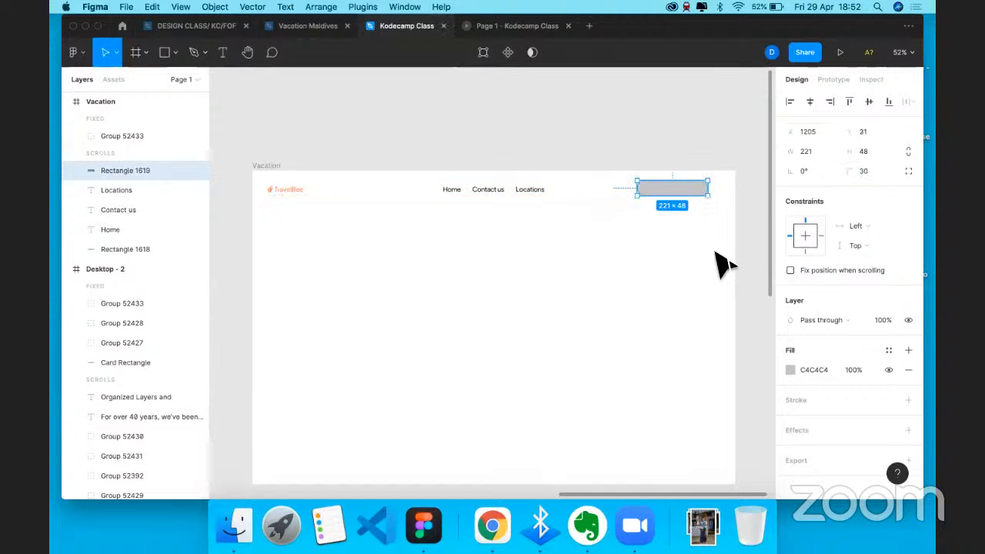
pyautogui.click(716, 254)
pyautogui.click(673, 188)
pyautogui.click(864, 171)
pyautogui.write('20')
pyautogui.press('Return')
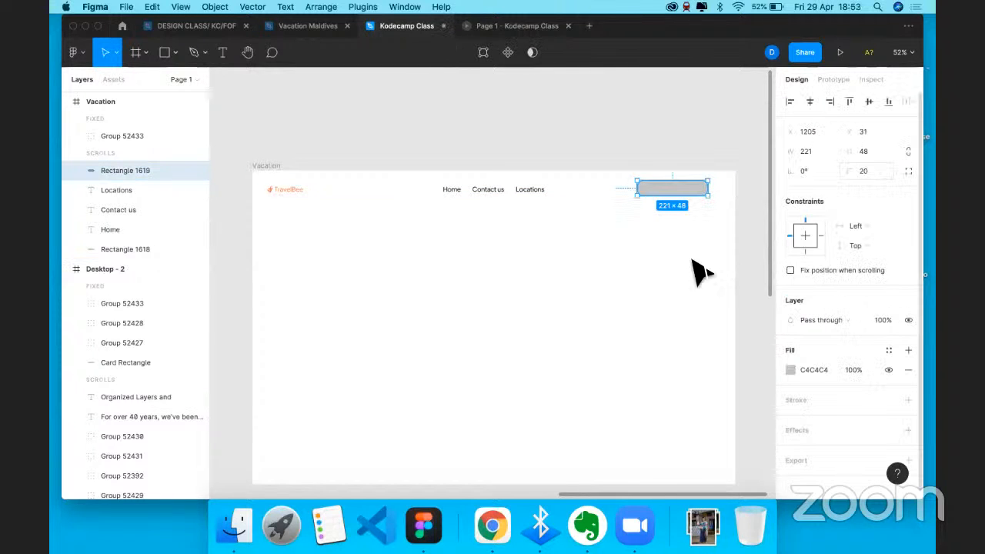
pyautogui.click(675, 250)
pyautogui.press('super+z')
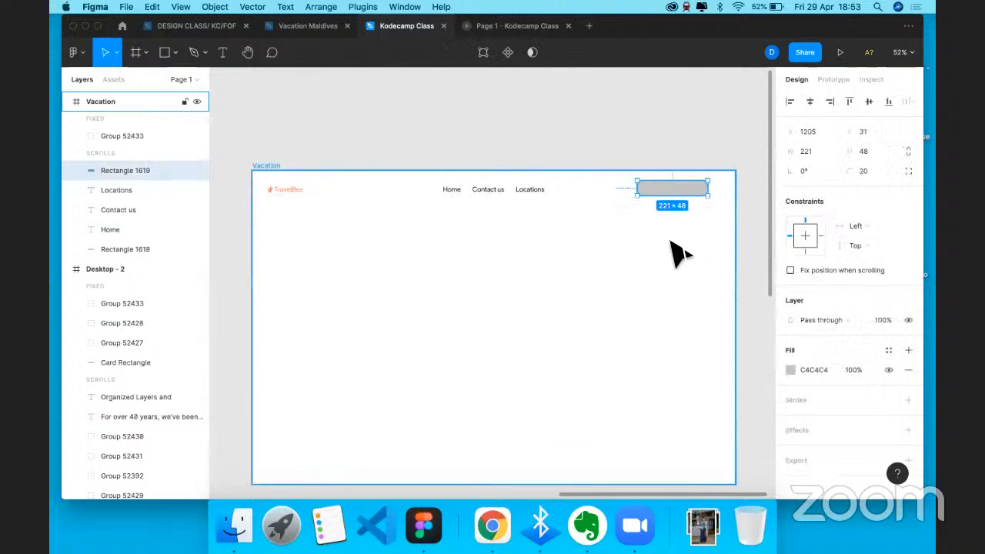
pyautogui.click(866, 172)
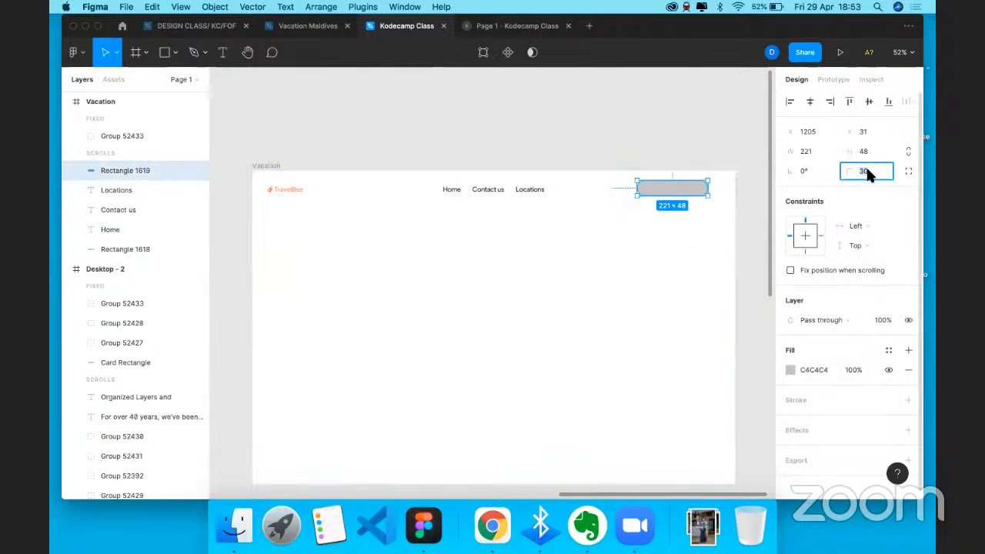
pyautogui.click(679, 205)
pyautogui.moveTo(689, 190); pyautogui.dragTo(696, 199)
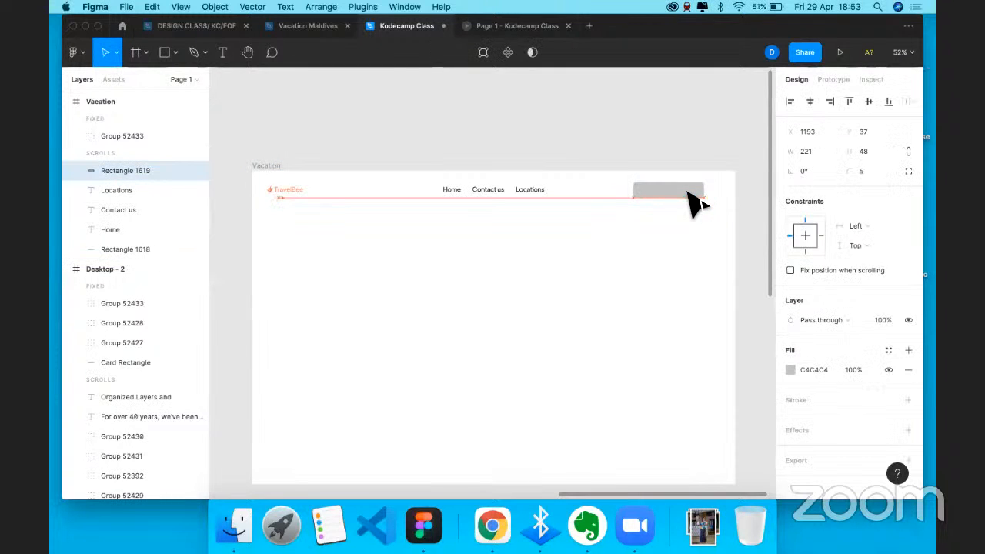
# - Group the Home, Contact us and Locations links into one group
pyautogui.click(460, 193)
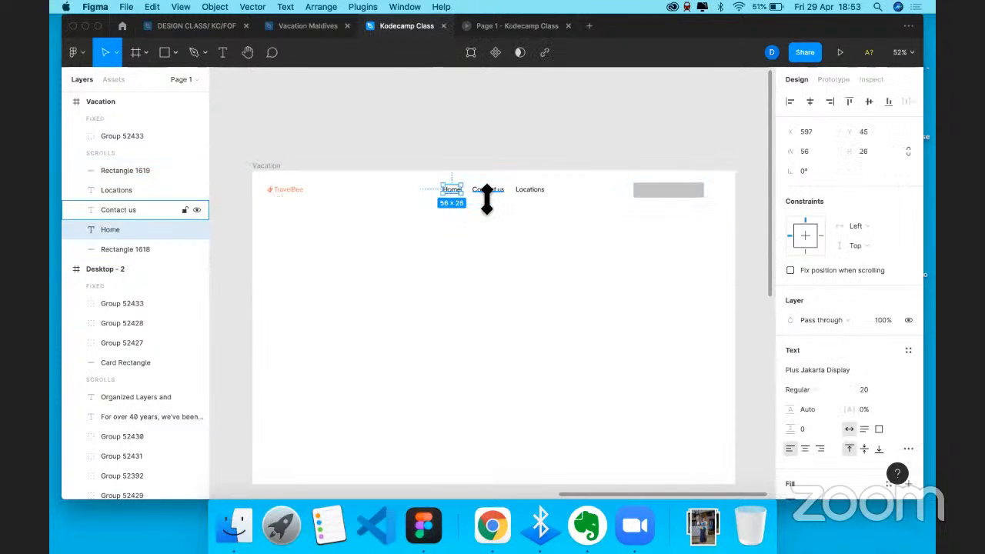
pyautogui.keyDown('shift'); pyautogui.click(491, 192); pyautogui.keyUp('shift')
pyautogui.keyDown('shift'); pyautogui.click(518, 192); pyautogui.keyUp('shift')
pyautogui.press('super+g')
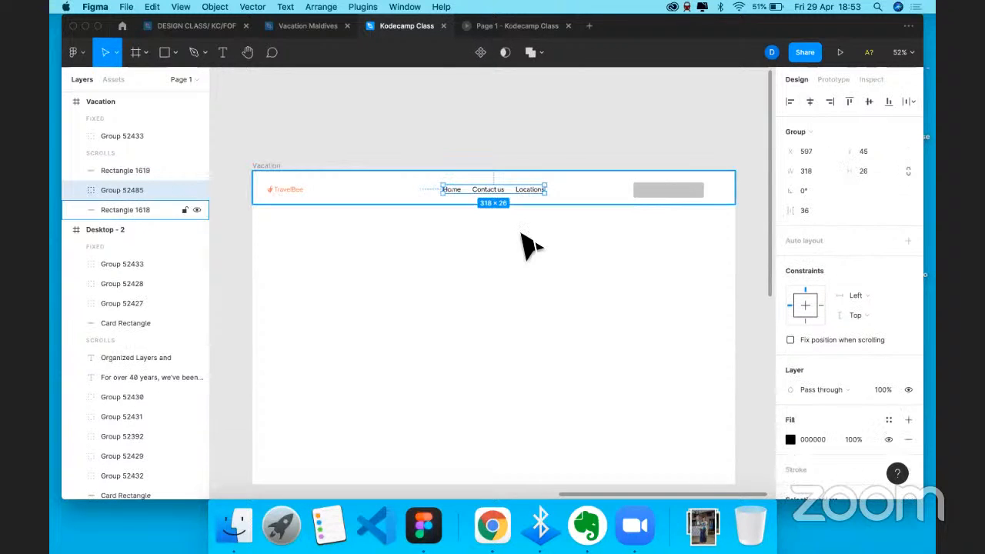
pyautogui.click(501, 211)
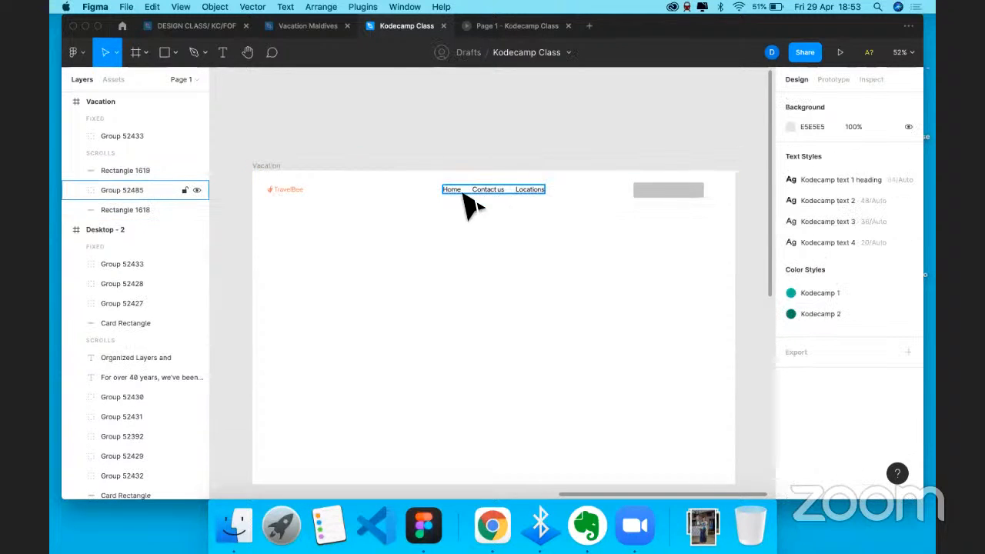
pyautogui.scroll(5, 472, 207)
pyautogui.click(459, 204)
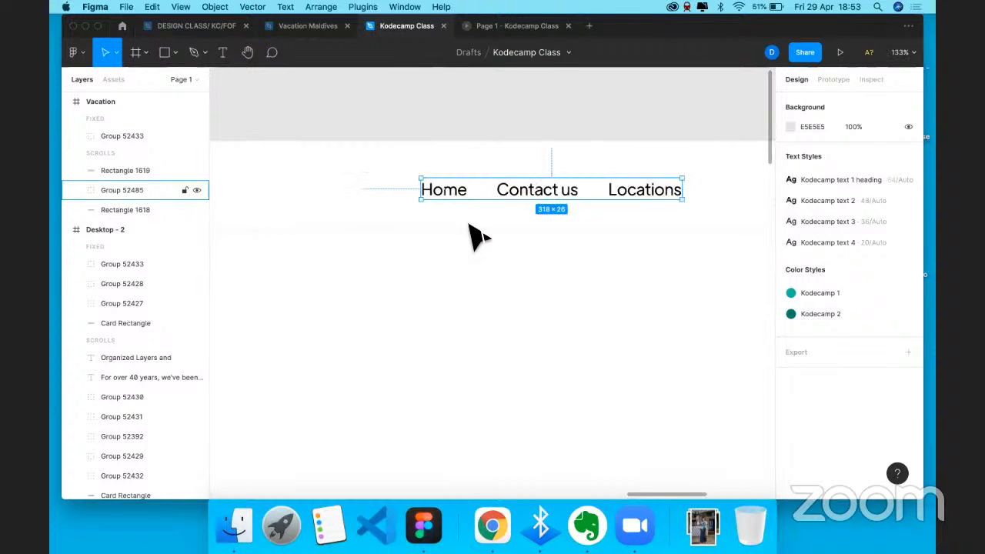
# - Colour the Home nav link text orange, FF7A4D
pyautogui.doubleClick(459, 204)
pyautogui.scroll(-5, 467, 224)
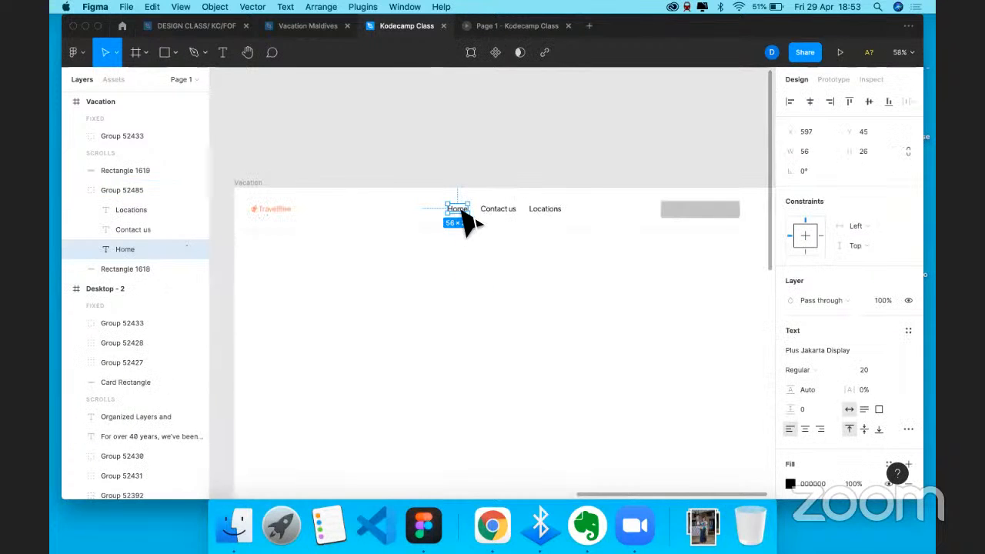
pyautogui.press('Escape')
pyautogui.doubleClick(461, 211)
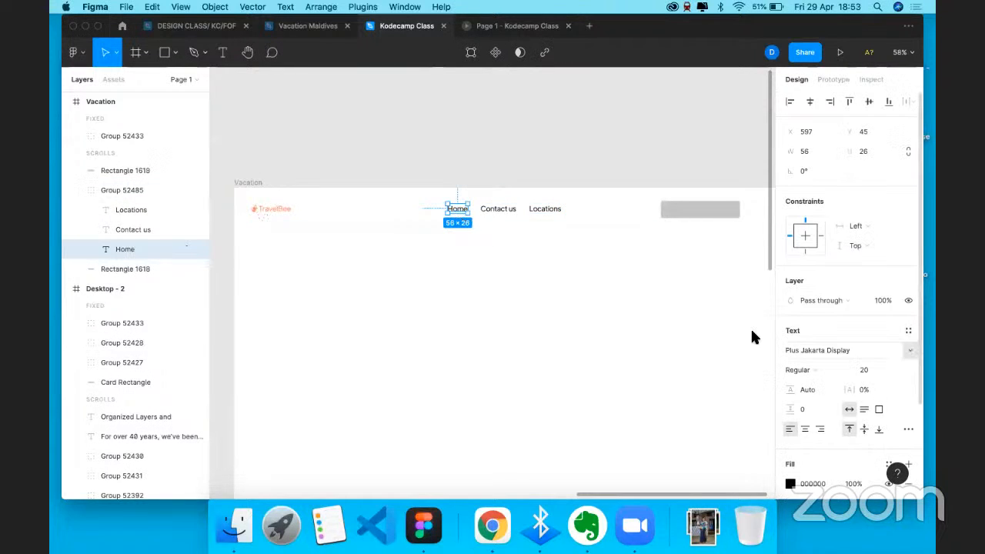
pyautogui.scroll(-3, 789, 364)
pyautogui.click(789, 363)
pyautogui.click(672, 441)
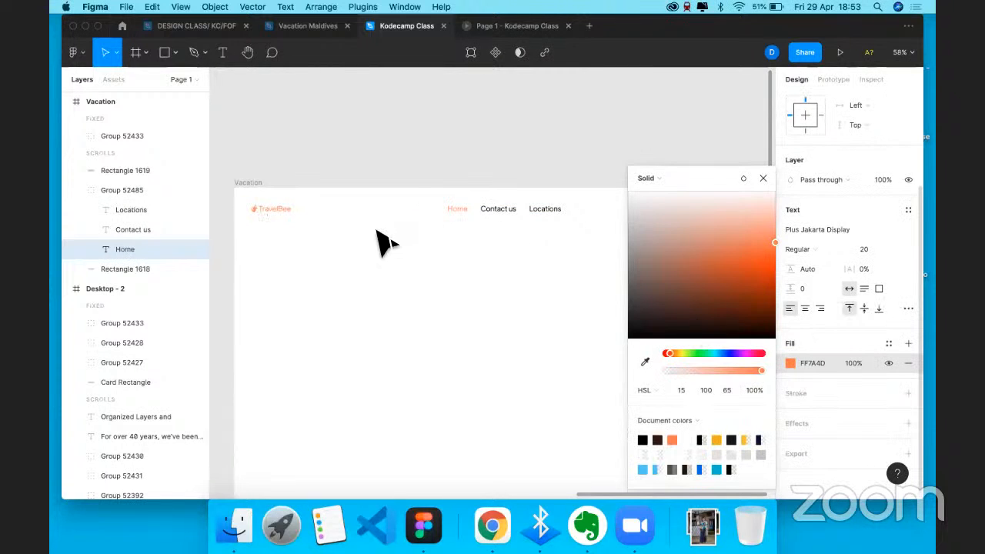
# - Draw an orange FF7A4D bar under Home, widened to 53 to match the word
pyautogui.press('r')
pyautogui.scroll(5, 397, 204)
pyautogui.moveTo(392, 197); pyautogui.dragTo(433, 200)
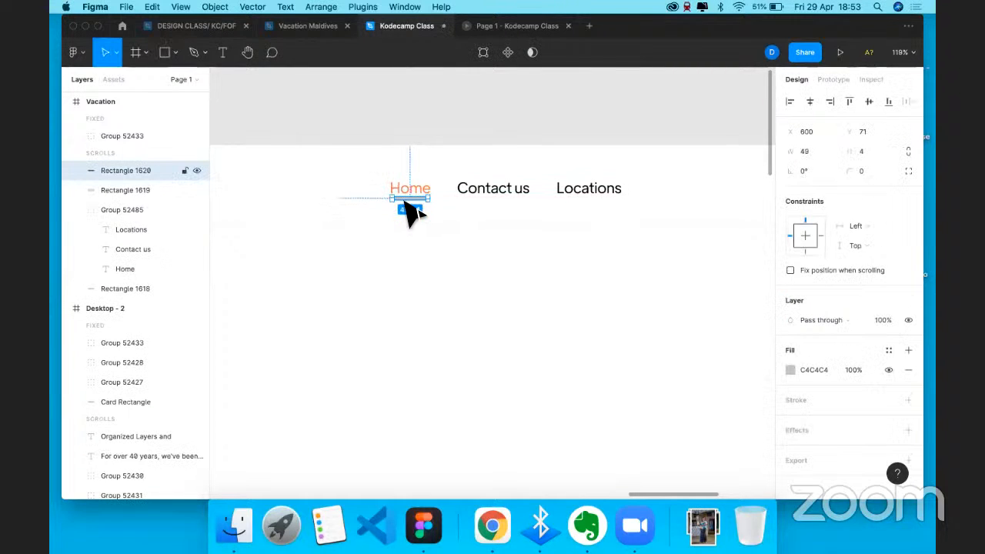
pyautogui.scroll(5, 412, 210)
pyautogui.scroll(6, 403, 198)
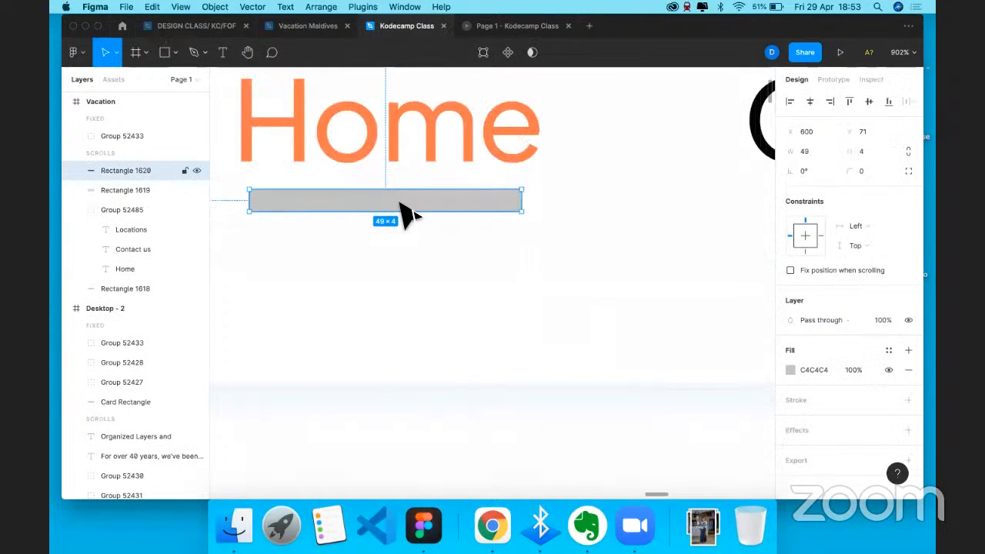
pyautogui.moveTo(307, 189); pyautogui.dragTo(244, 206)
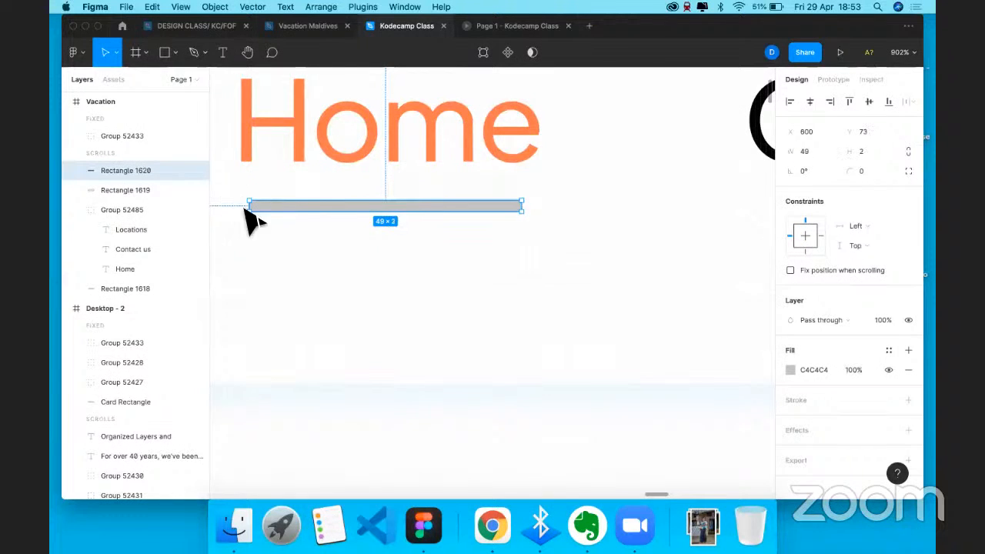
pyautogui.moveTo(529, 208); pyautogui.dragTo(544, 207)
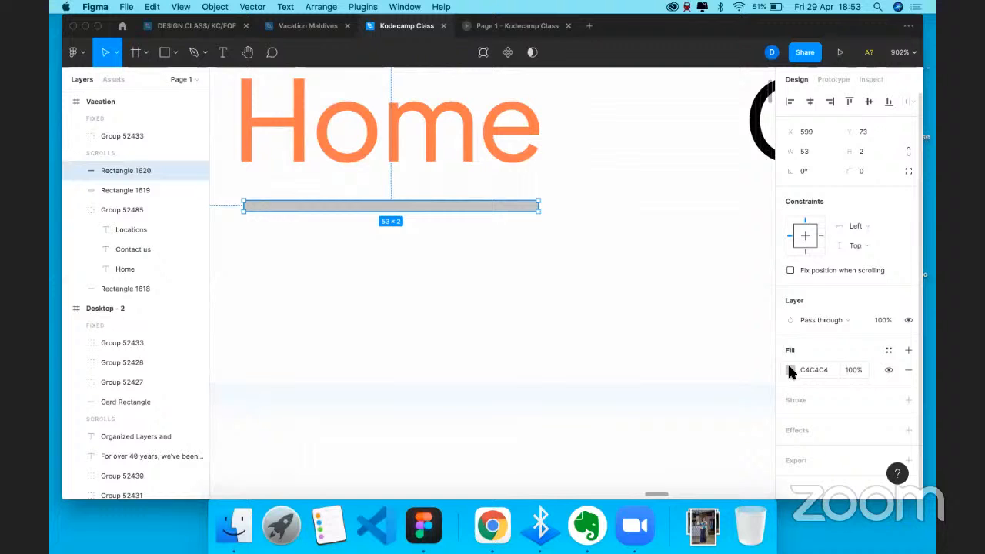
pyautogui.click(657, 440)
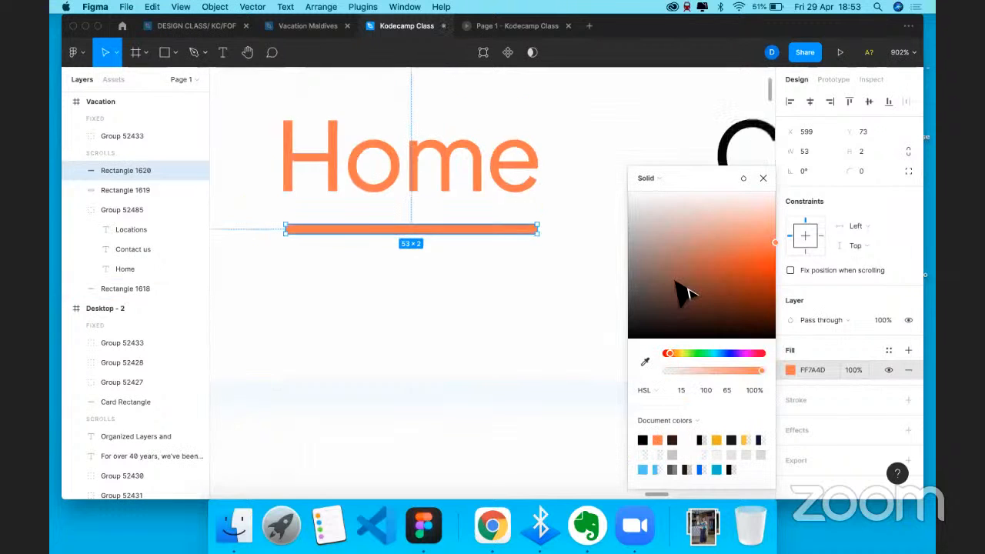
pyautogui.scroll(-10, 685, 292)
pyautogui.click(504, 309)
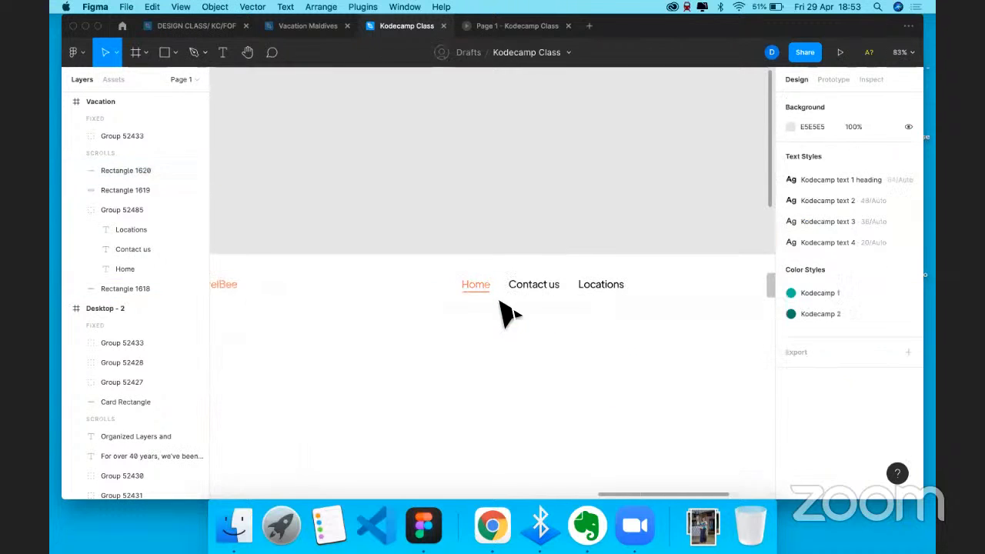
# - Set the orange underline's height to 1
pyautogui.scroll(5, 454, 291)
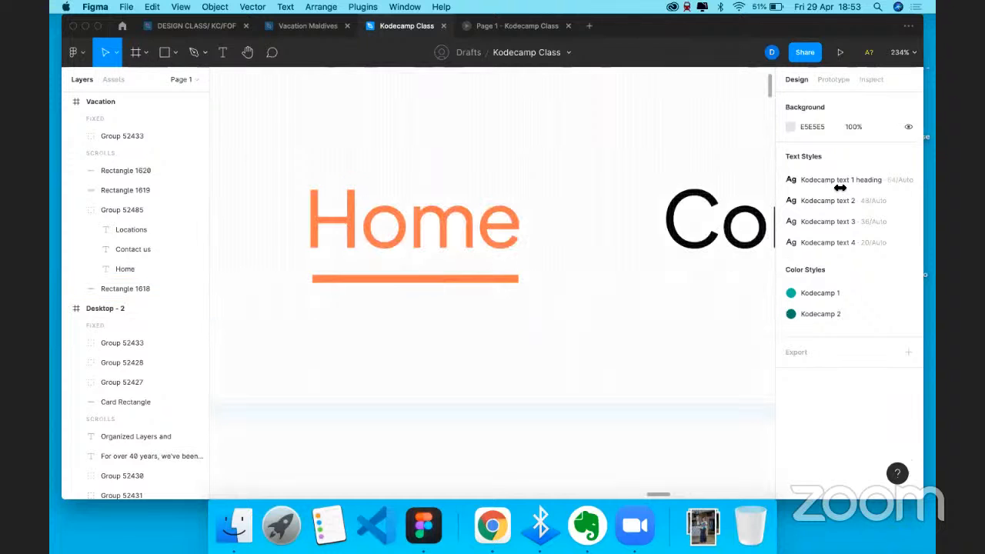
pyautogui.click(416, 279)
pyautogui.click(866, 151)
pyautogui.write('1')
pyautogui.press('Return')
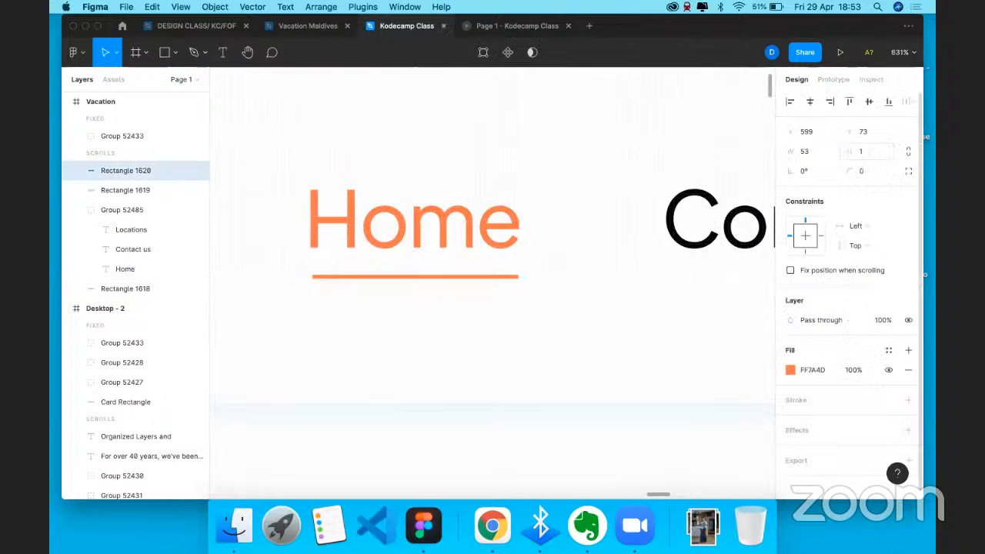
pyautogui.click(495, 400)
pyautogui.scroll(-4, 497, 402)
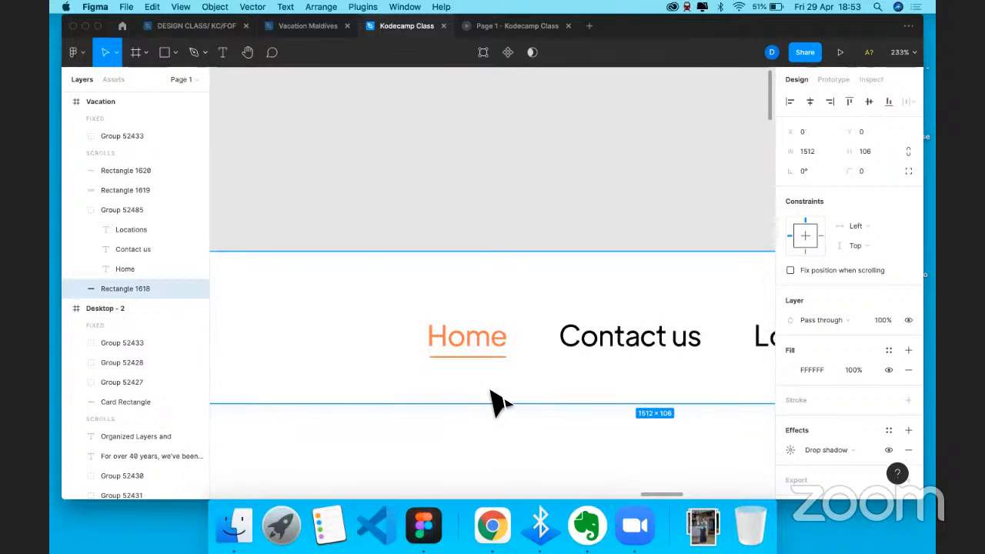
pyautogui.scroll(-3, 496, 402)
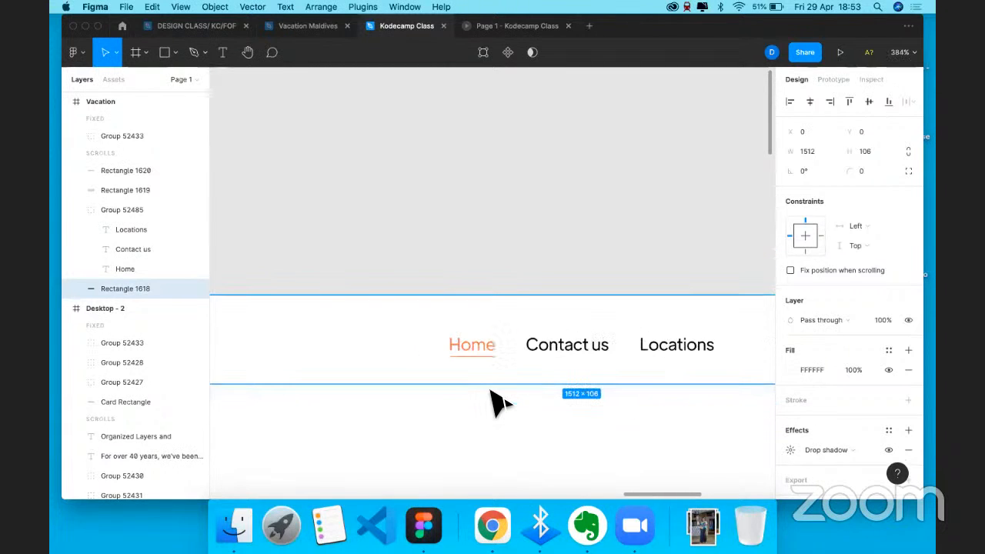
pyautogui.scroll(-5, 492, 393)
pyautogui.scroll(-3, 522, 316)
pyautogui.click(627, 274)
pyautogui.click(661, 212)
pyautogui.press('Escape')
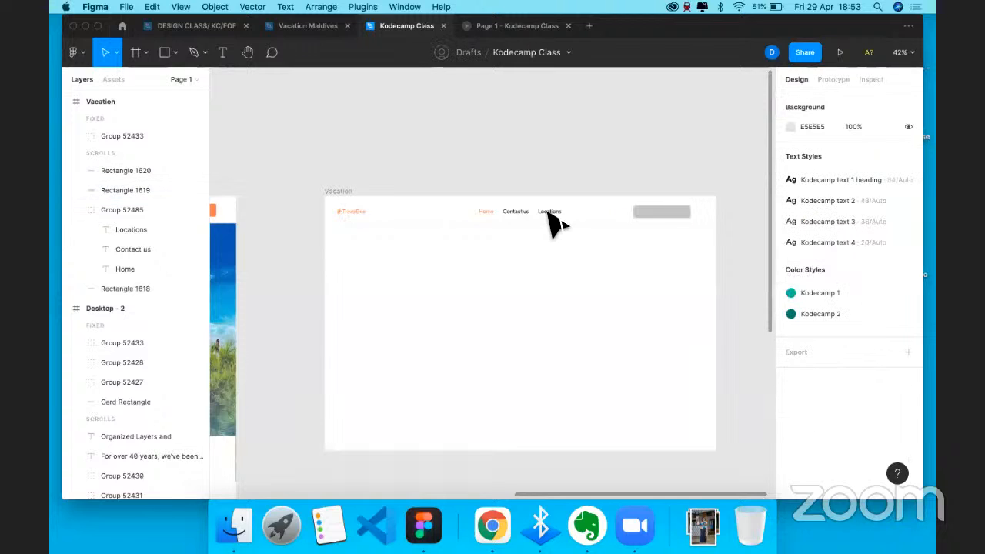
pyautogui.doubleClick(548, 212)
pyautogui.press('super+c')
pyautogui.press('super+v')
pyautogui.press('super+x')
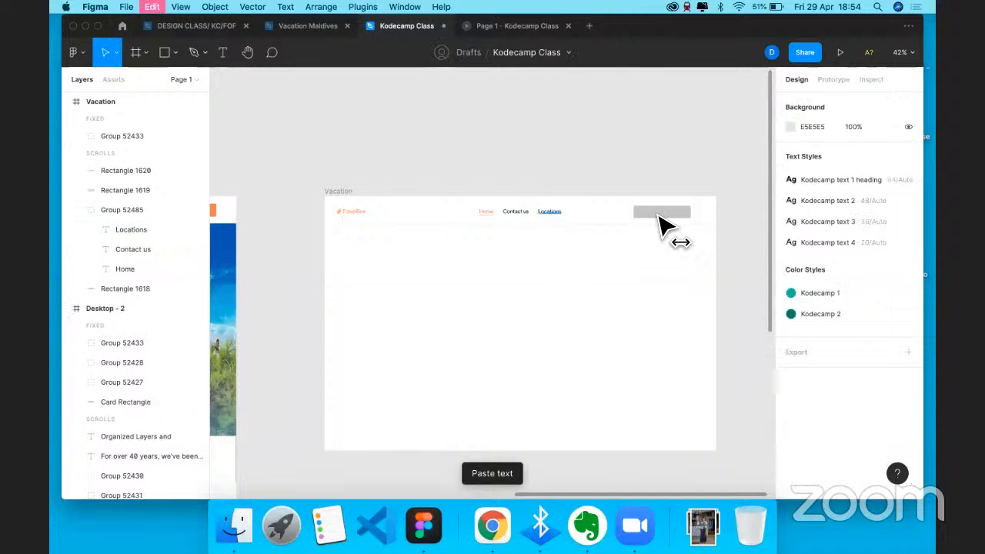
pyautogui.press('super+v')
pyautogui.moveTo(661, 224); pyautogui.dragTo(668, 231)
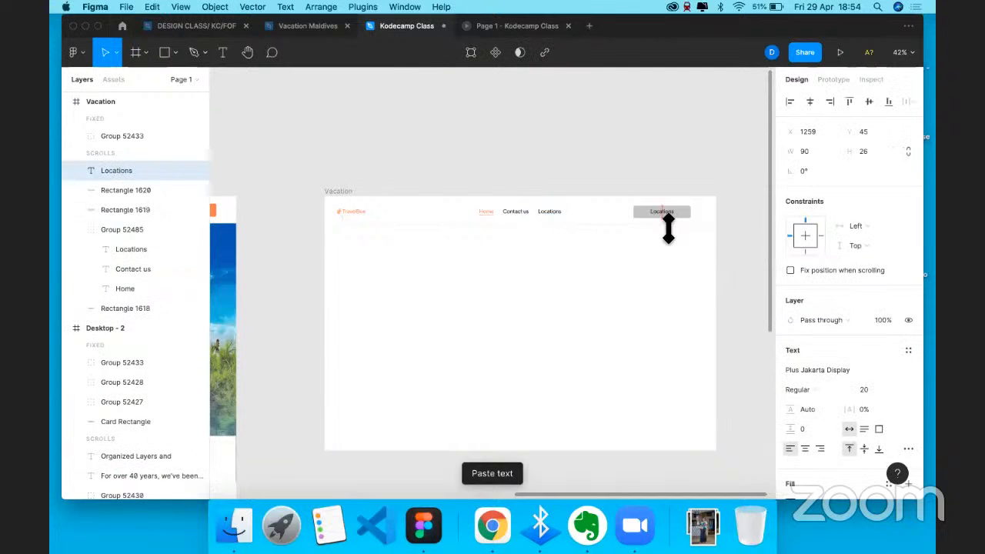
pyautogui.scroll(5, 668, 231)
pyautogui.press('Return')
pyautogui.write('Book')
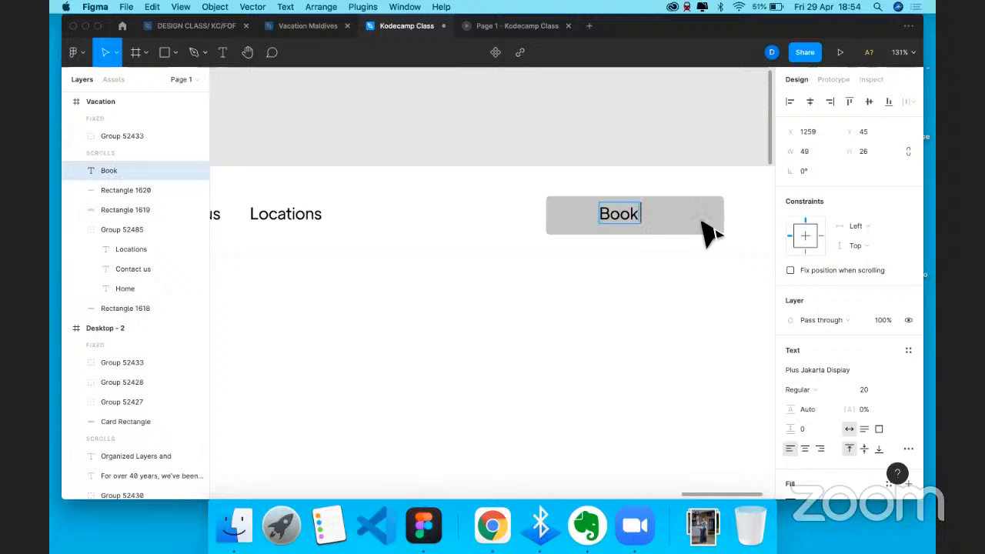
pyautogui.write(' now')
pyautogui.click(708, 229)
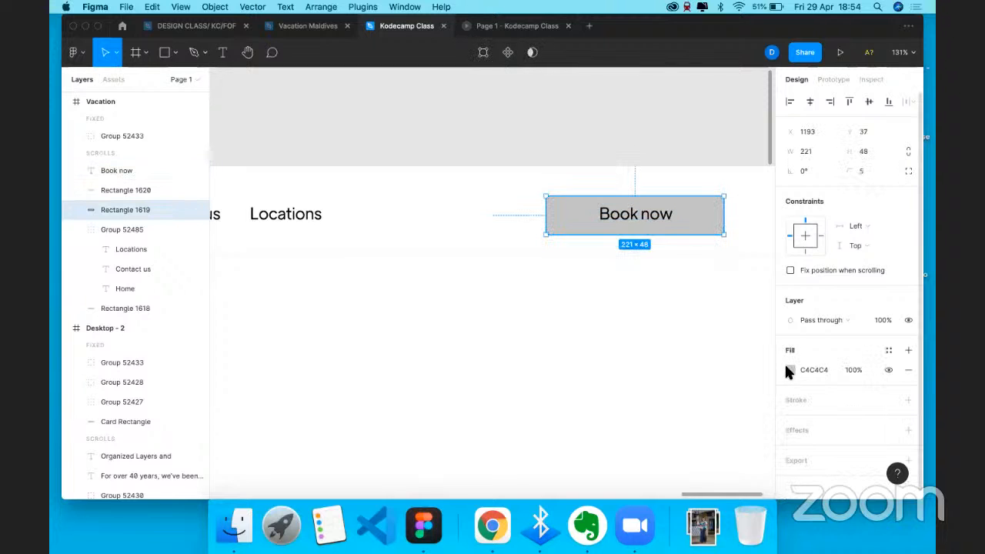
pyautogui.click(791, 370)
pyautogui.click(658, 440)
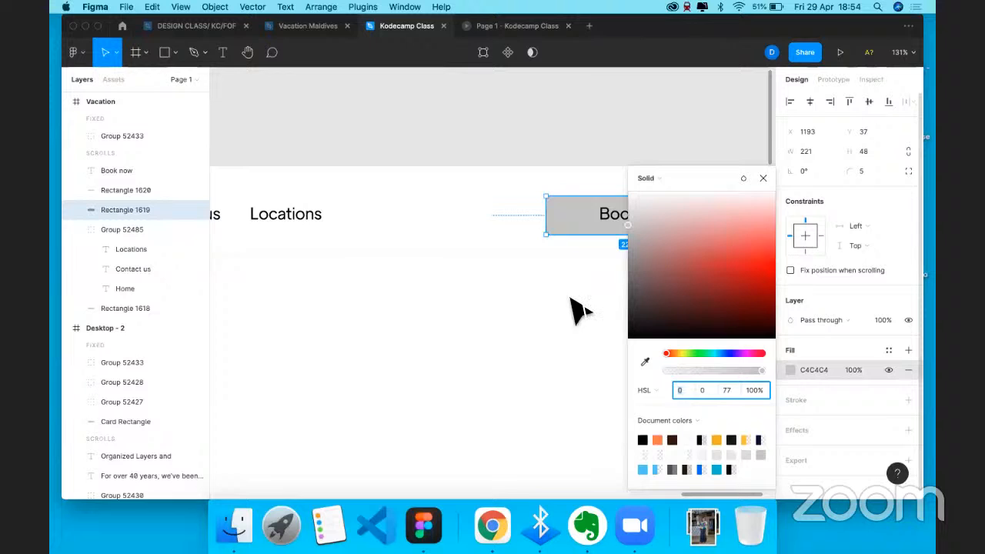
pyautogui.click(561, 325)
pyautogui.scroll(-5, 593, 303)
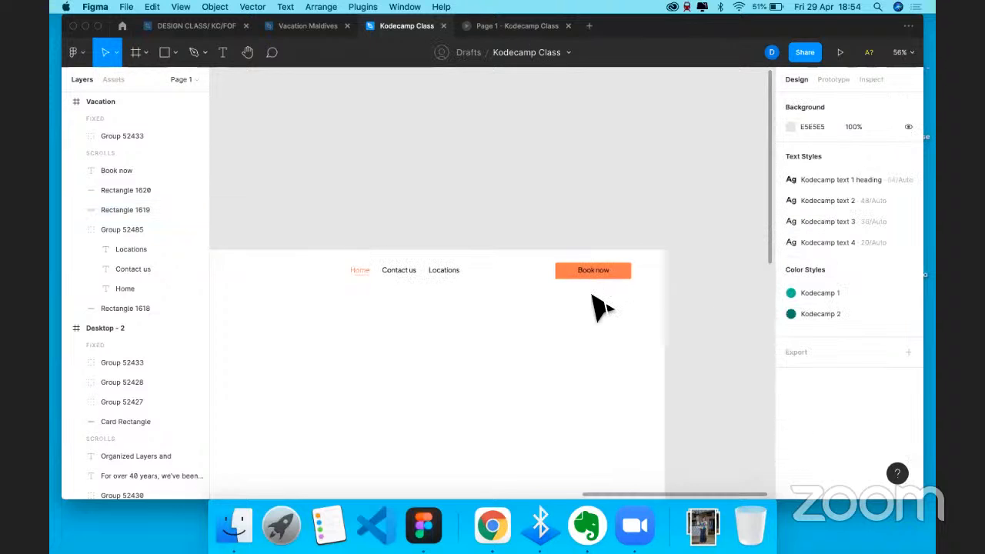
pyautogui.click(493, 260)
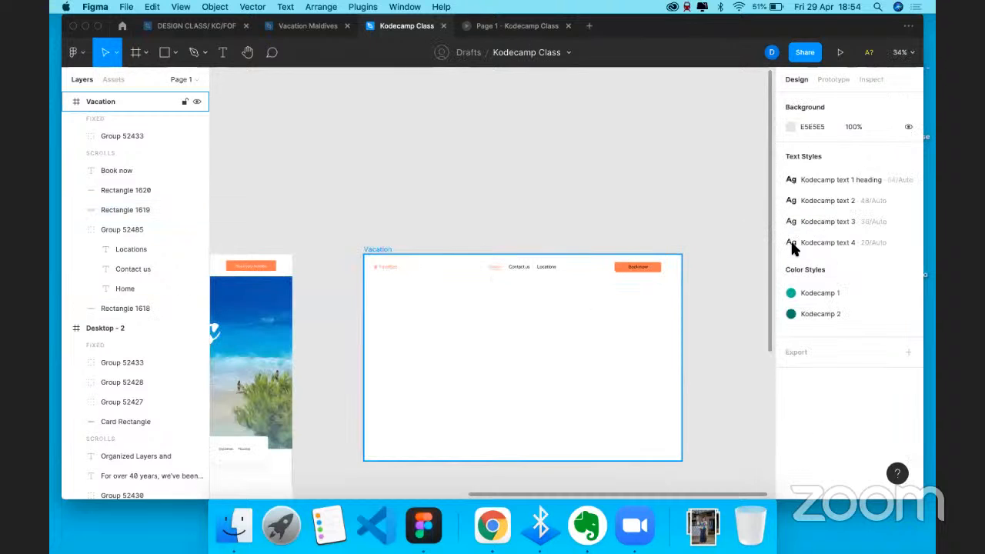
pyautogui.click(888, 290)
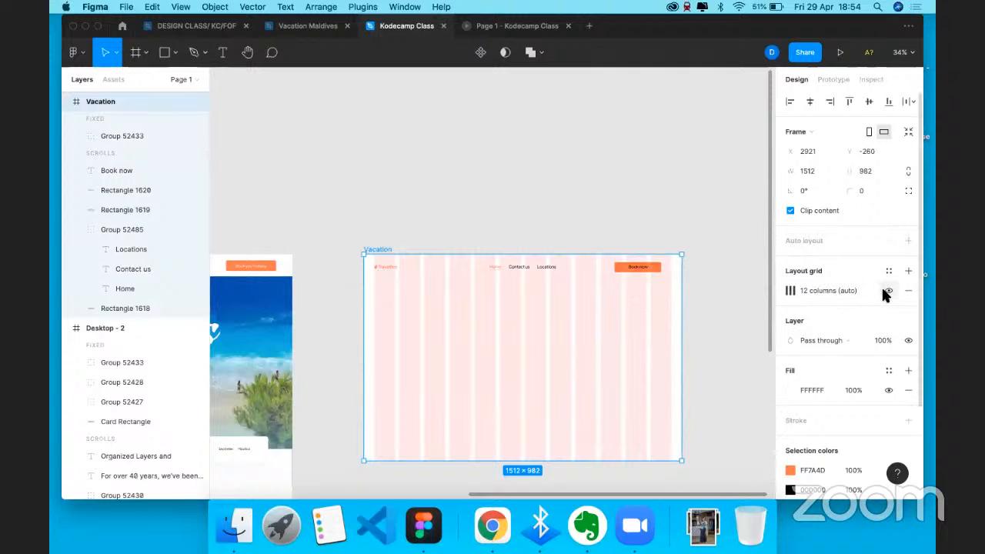
pyautogui.hotkey('ctrl', 'g')
pyautogui.scroll(5, 647, 269)
pyautogui.click(649, 248)
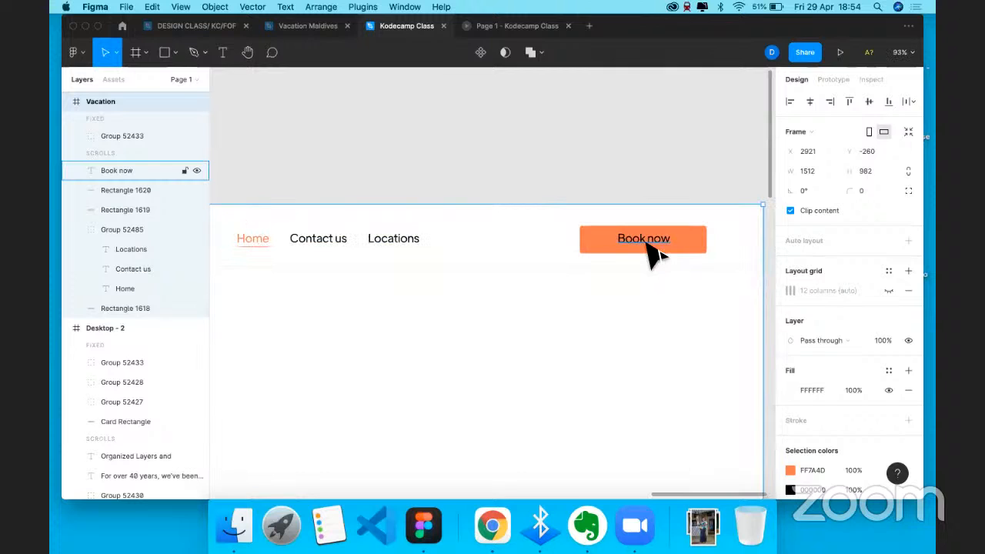
pyautogui.scroll(-4, 810, 473)
pyautogui.click(809, 363)
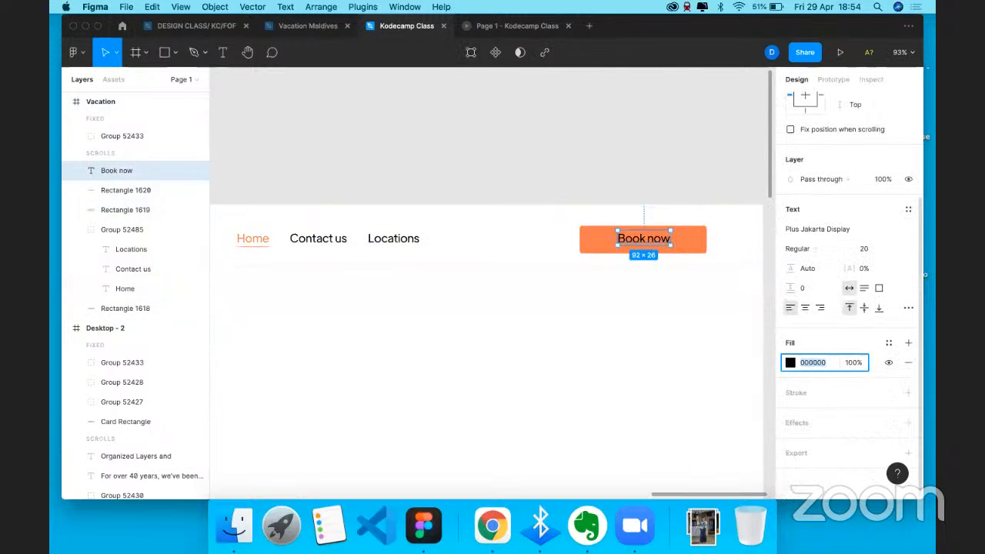
pyautogui.click(772, 376)
pyautogui.scroll(-5, 577, 375)
pyautogui.click(528, 233)
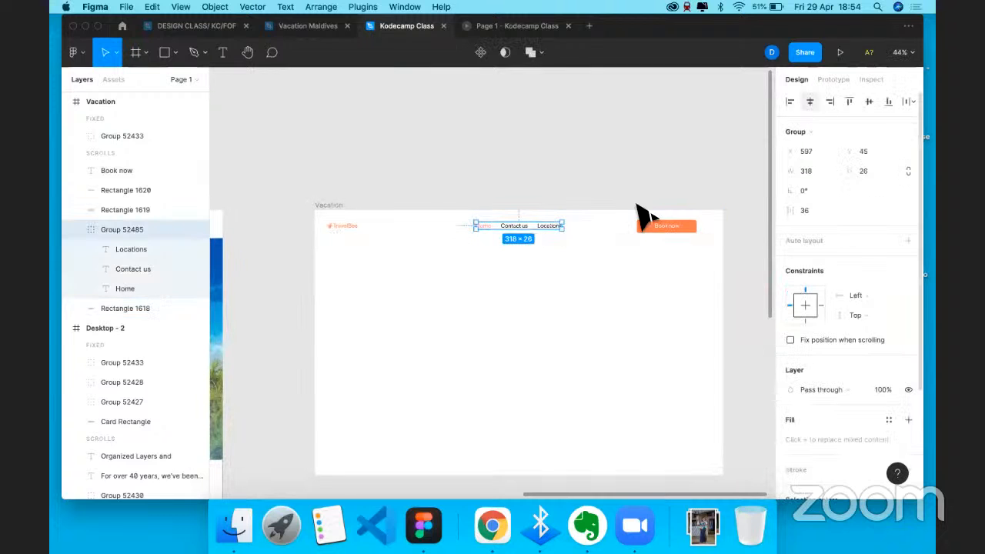
pyautogui.click(474, 294)
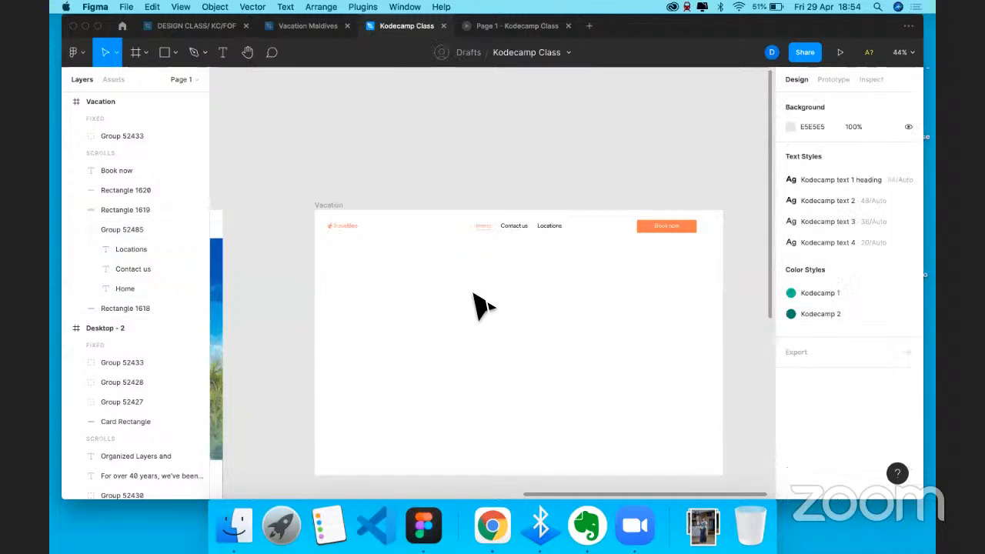
pyautogui.hscroll(-2, 480, 305)
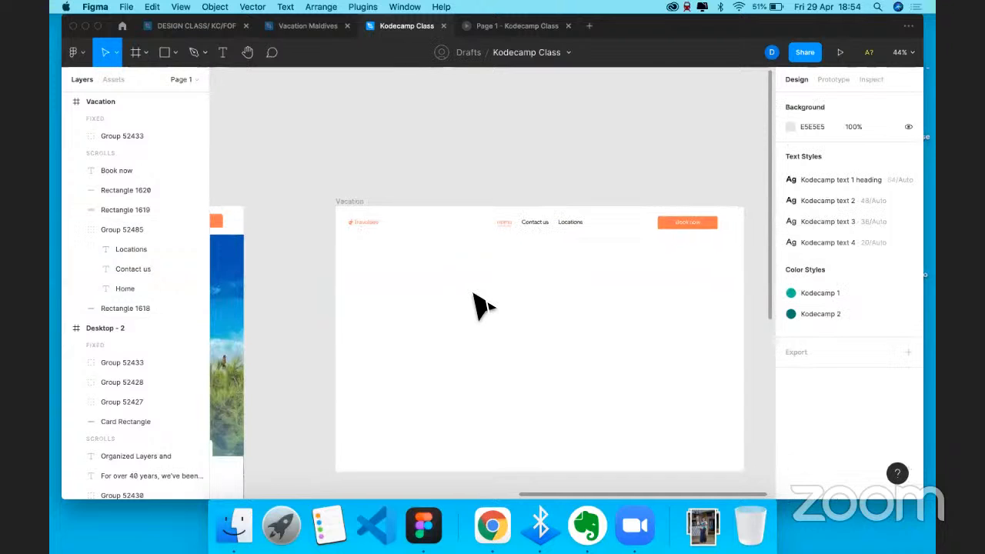
pyautogui.hscroll(-10, 474, 294)
pyautogui.hscroll(-7, 519, 246)
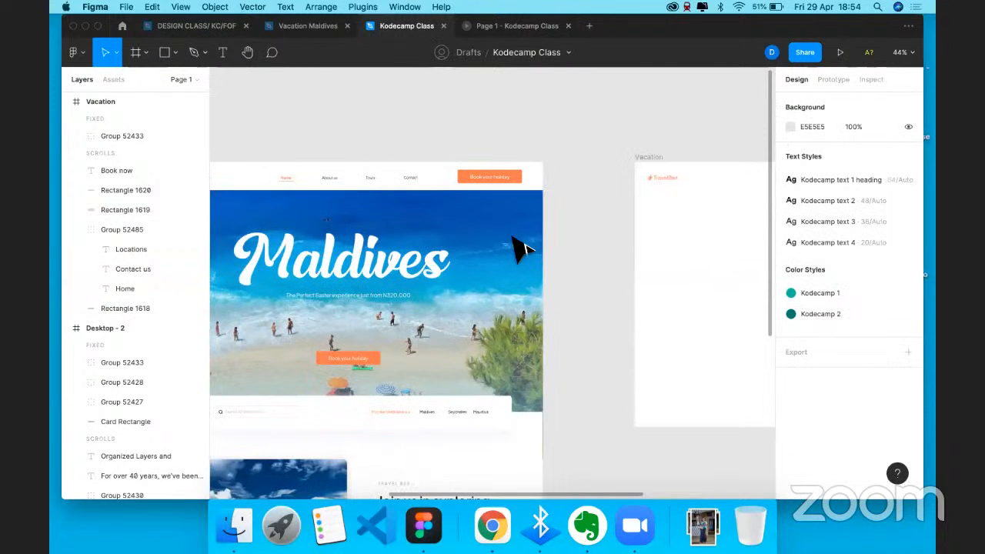
# - Paste a copy of the Maldives beach image into Vacation, aligned with the frame's left edge
pyautogui.hscroll(-3, 571, 224)
pyautogui.click(571, 224)
pyautogui.hscroll(-2, 570, 224)
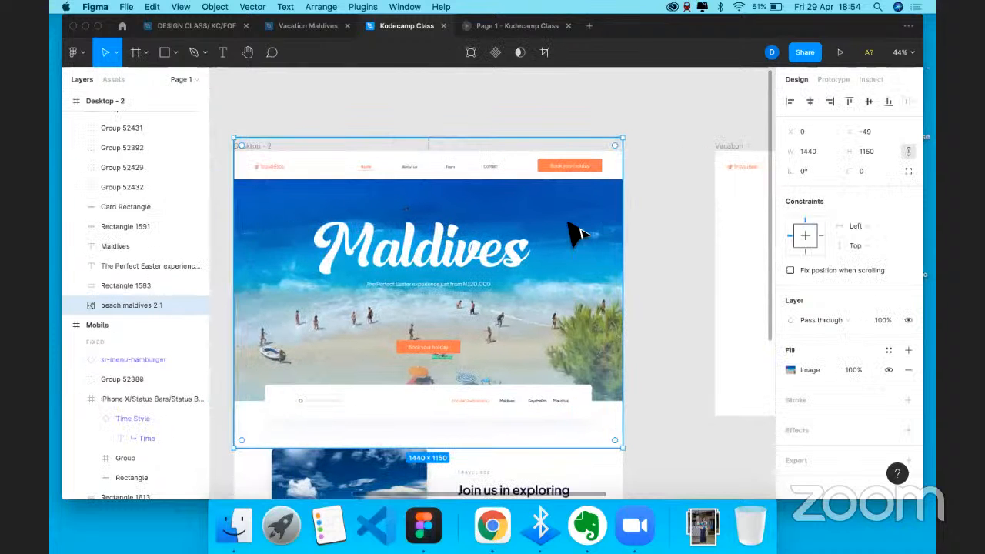
pyautogui.hscroll(3, 745, 248)
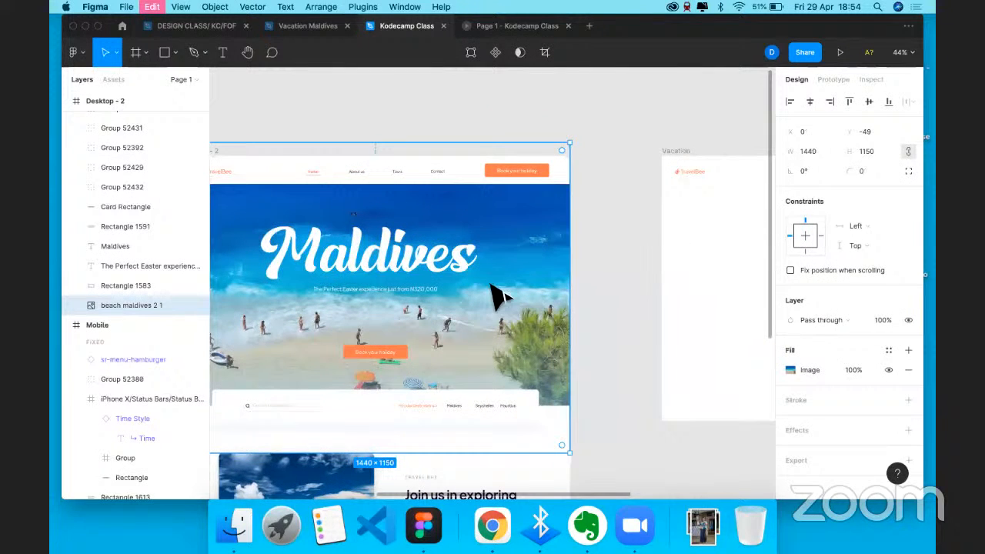
pyautogui.press('super+v')
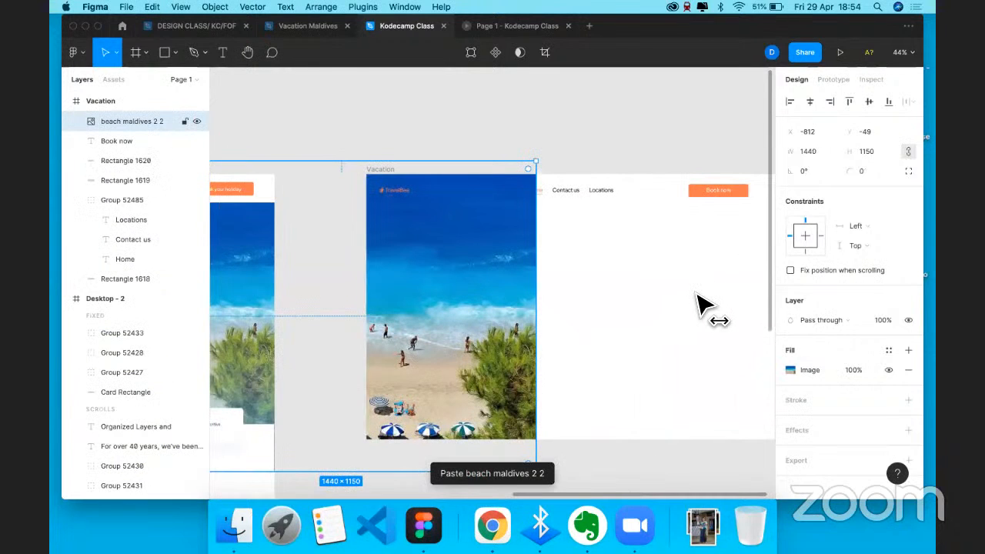
pyautogui.moveTo(472, 295); pyautogui.dragTo(697, 295)
pyautogui.moveTo(674, 390); pyautogui.dragTo(667, 389)
pyautogui.hscroll(3, 668, 266)
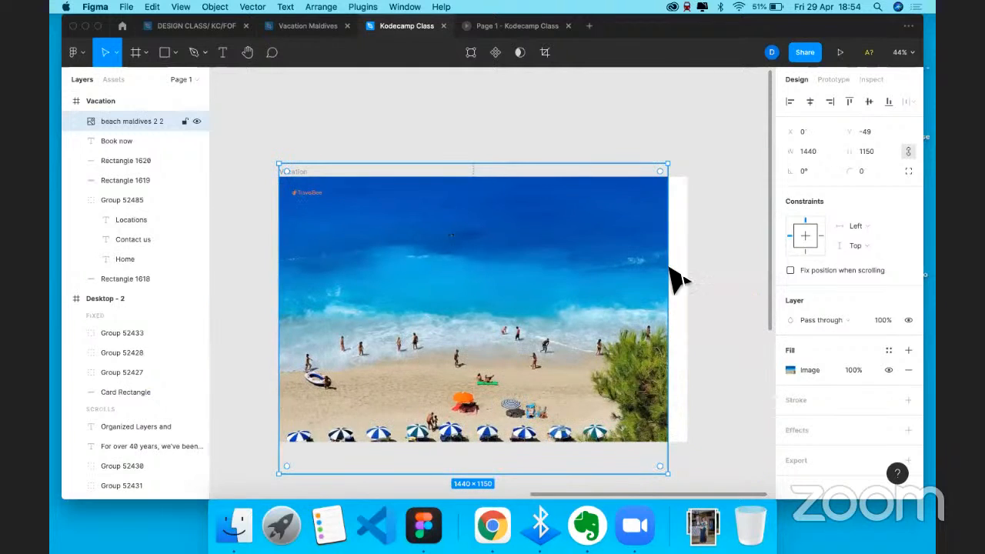
# - Send the beach image behind the navbar and enlarge it to cover the frame from the top-left
pyautogui.rightClick(668, 270)
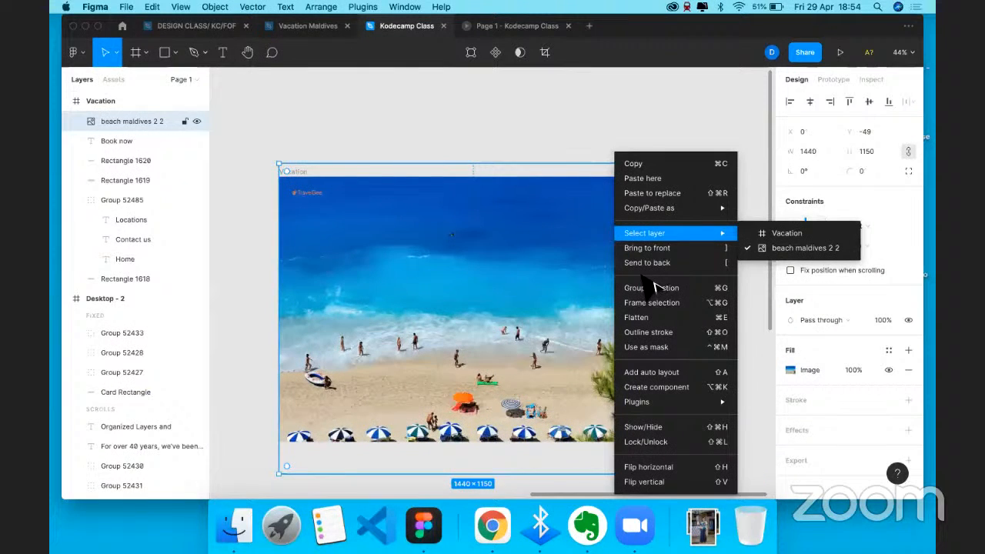
pyautogui.click(648, 263)
pyautogui.scroll(-2, 656, 377)
pyautogui.moveTo(643, 377); pyautogui.dragTo(578, 315)
pyautogui.scroll(-3, 657, 378)
pyautogui.moveTo(599, 333); pyautogui.dragTo(689, 400)
pyautogui.moveTo(594, 275); pyautogui.dragTo(582, 243)
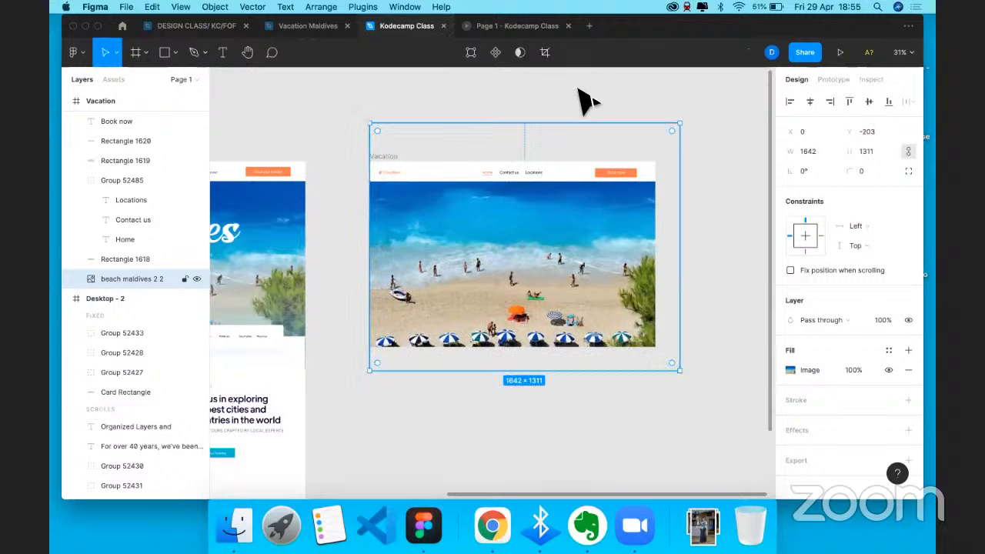
# - Undo an accidental horizontal centring of the Vacation frame's contents, then deselect the frame
pyautogui.press('Escape')
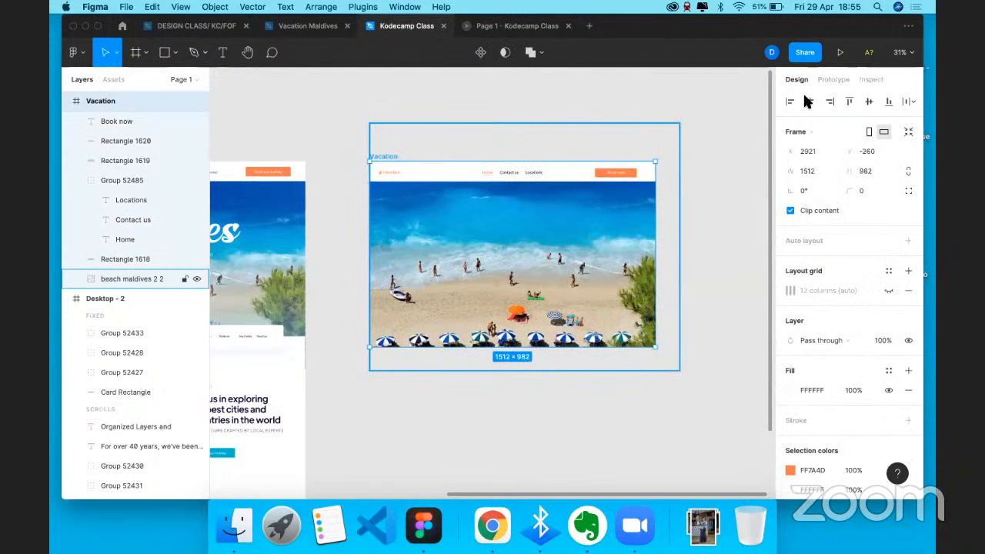
pyautogui.click(810, 102)
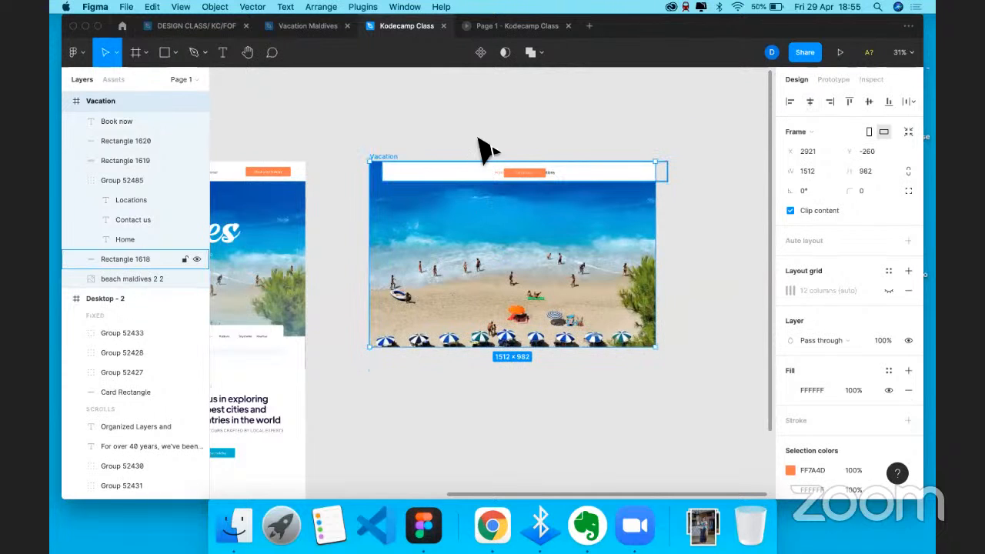
pyautogui.press('super+z')
pyautogui.press('Escape')
pyautogui.hscroll(-5, 334, 264)
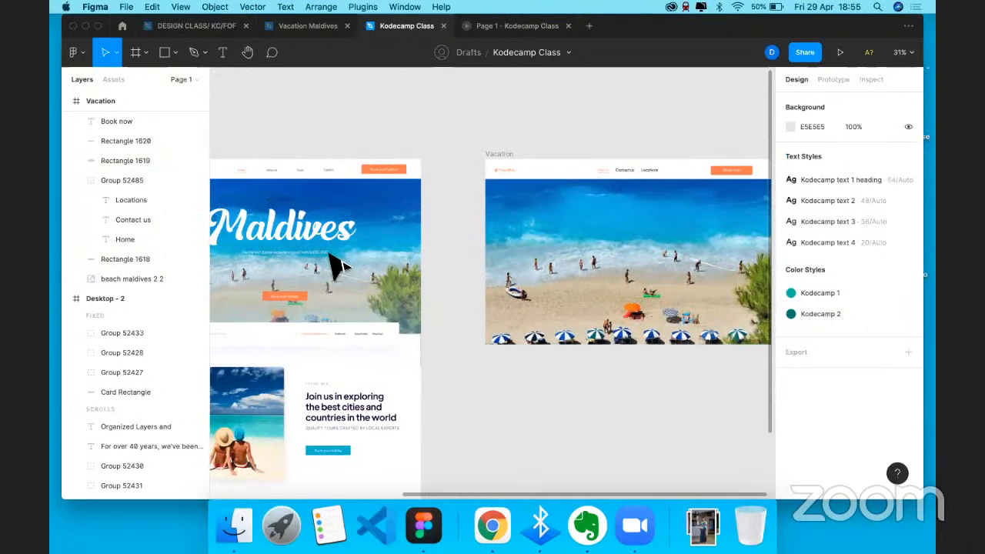
pyautogui.scroll(3, 566, 165)
pyautogui.scroll(-1, 557, 155)
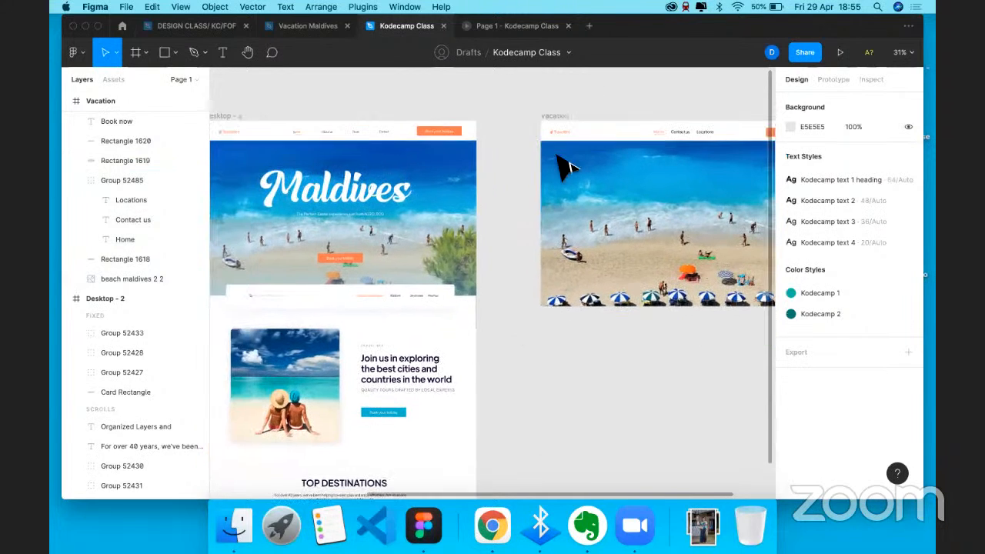
pyautogui.scroll(-5, 567, 293)
pyautogui.click(566, 279)
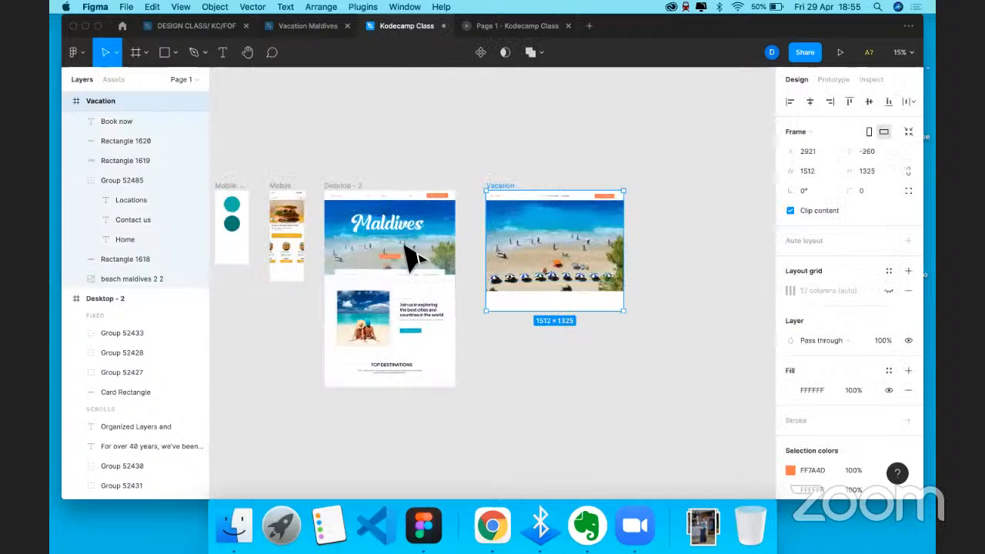
pyautogui.scroll(1, 377, 291)
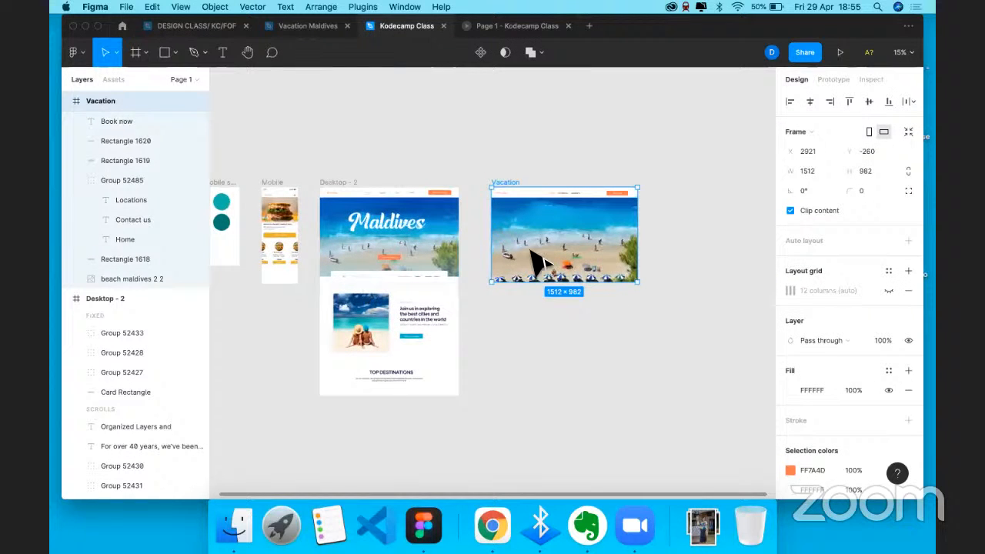
pyautogui.scroll(3, 535, 261)
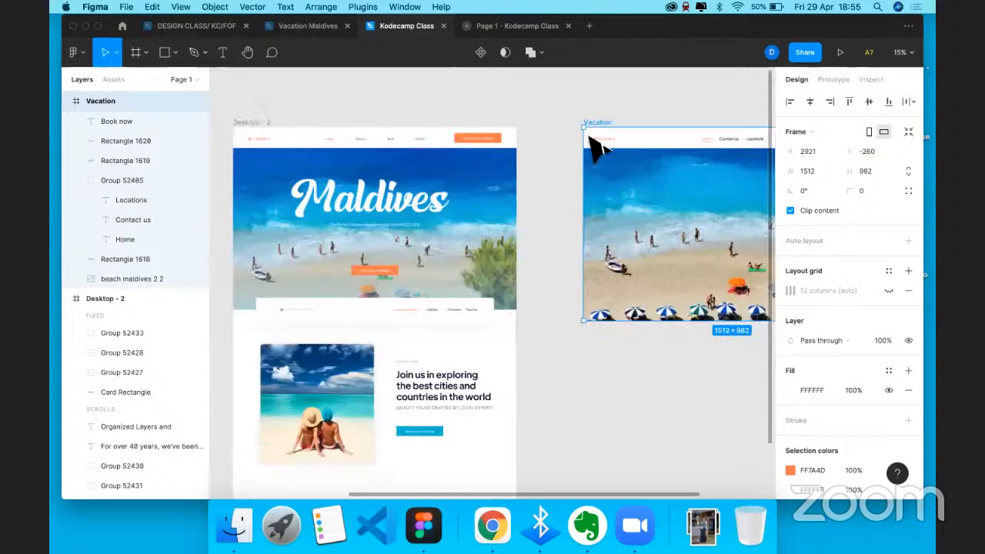
pyautogui.scroll(4, 592, 146)
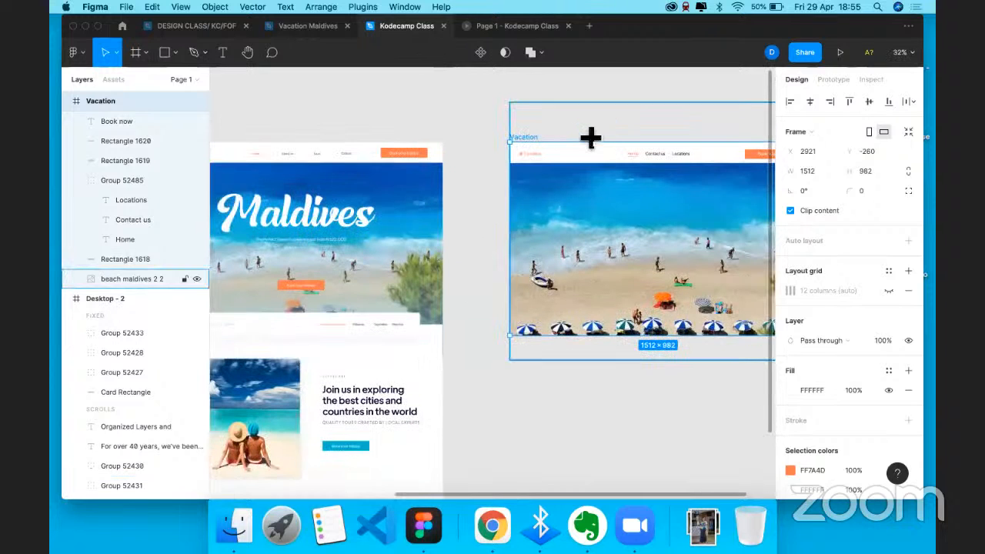
pyautogui.click(483, 268)
pyautogui.hscroll(3, 483, 268)
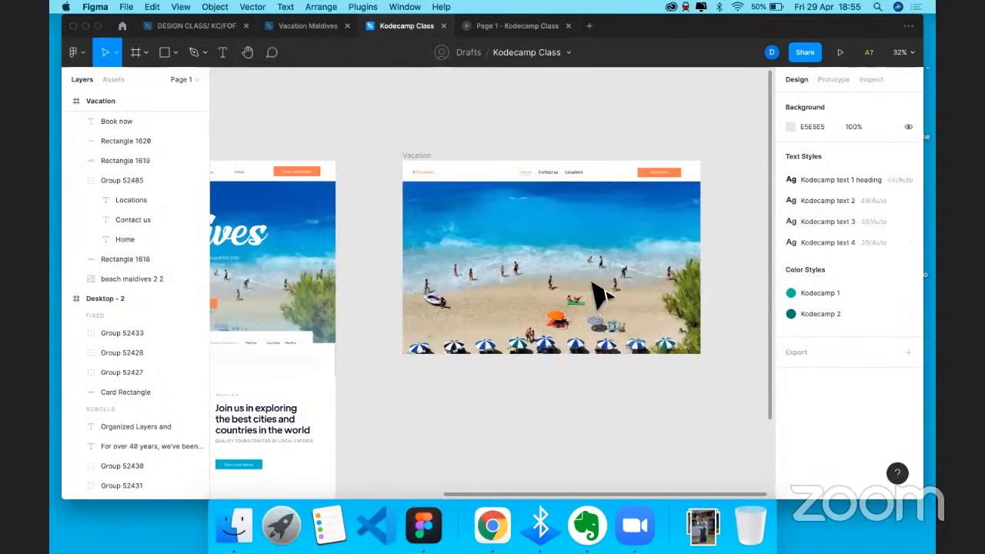
# - Add a 'Seychelles' text layer on the hero image at font size 64
pyautogui.press('t')
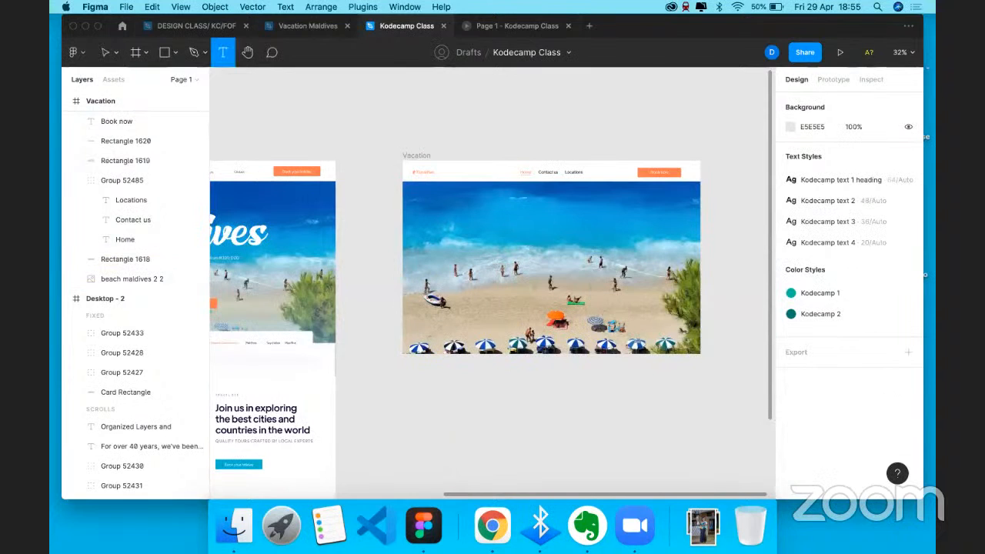
pyautogui.click(480, 266)
pyautogui.write('Sey')
pyautogui.click(577, 388)
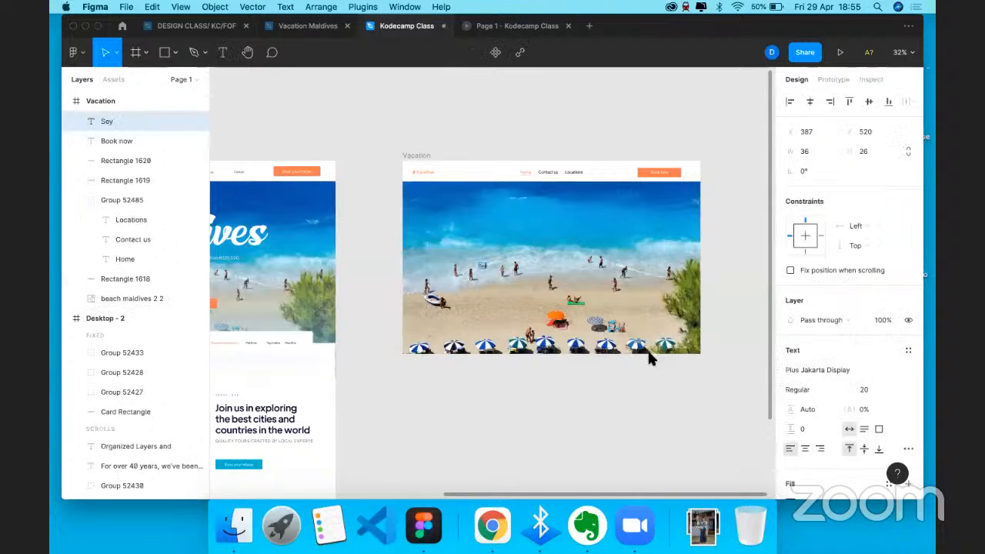
pyautogui.write('chelles')
pyautogui.click(885, 390)
pyautogui.click(890, 453)
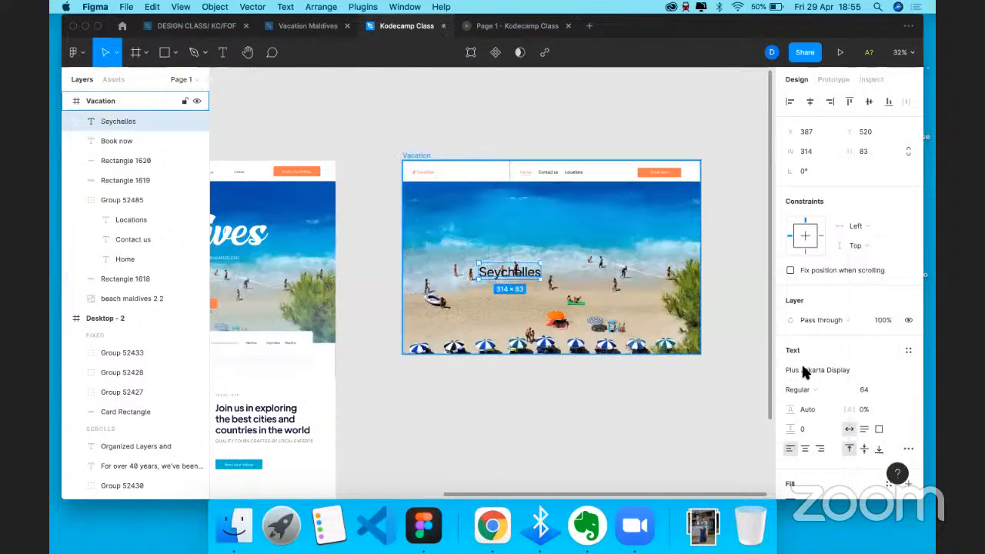
# - Restyle the heading in Realistica Demo at size 128 and centre it on the hero
pyautogui.click(853, 367)
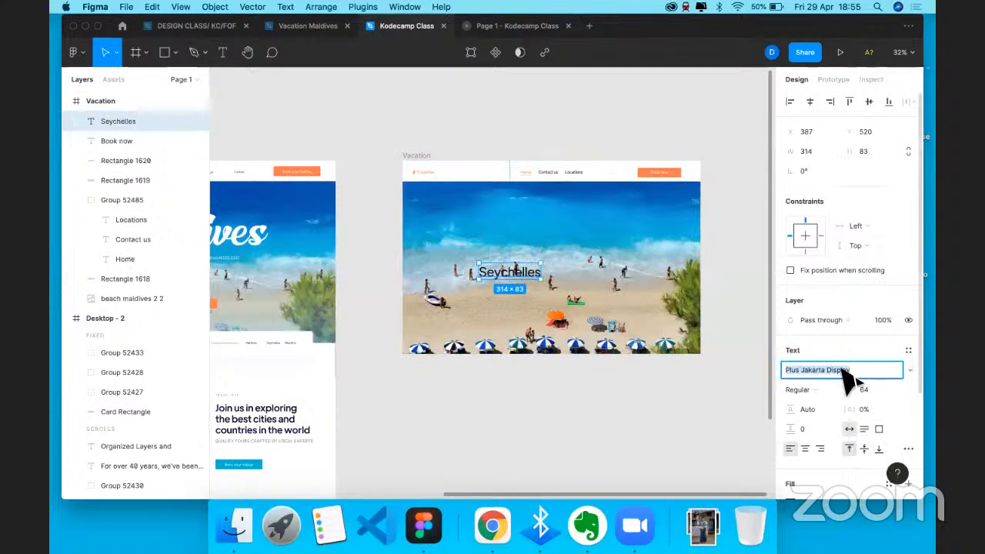
pyautogui.click(261, 241)
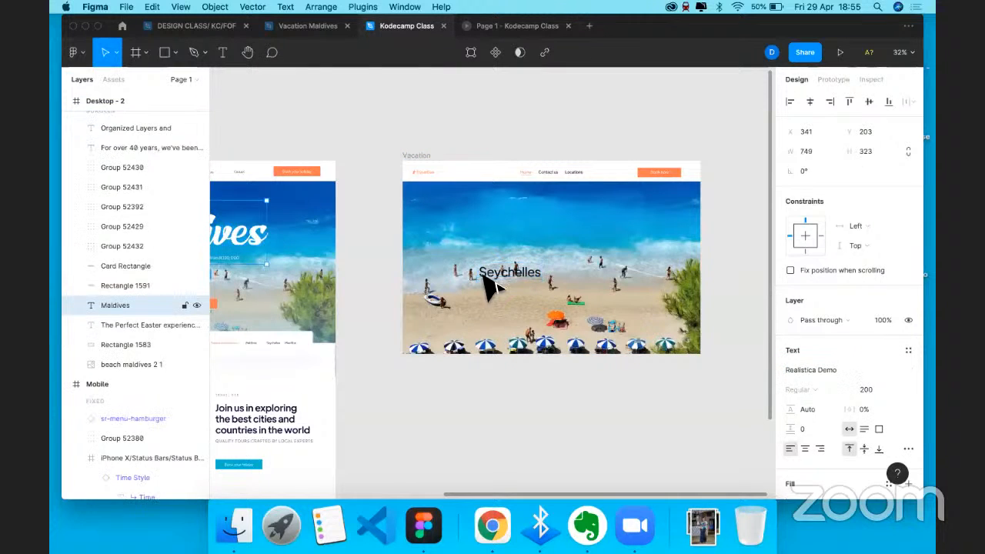
pyautogui.click(852, 368)
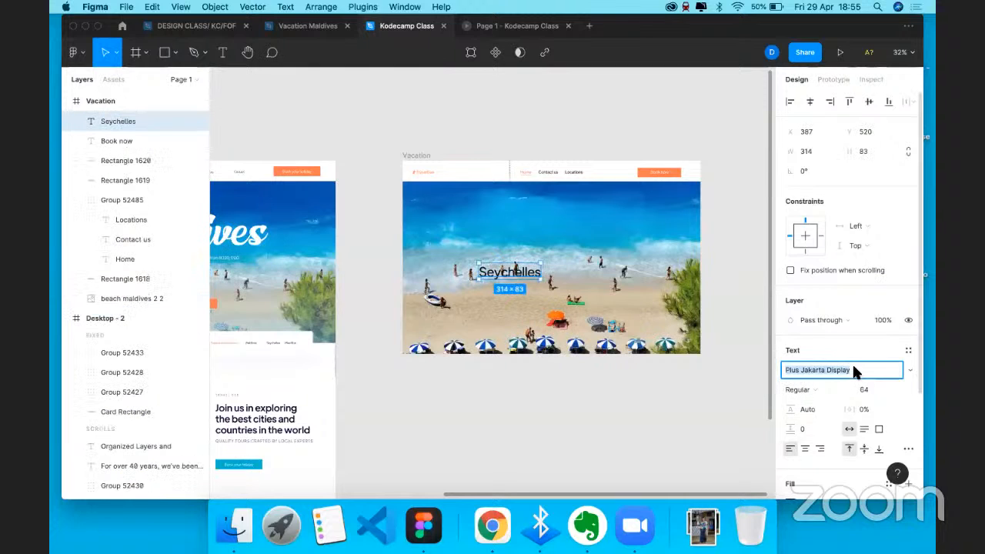
pyautogui.write('Realistica Demo')
pyautogui.press('Return')
pyautogui.click(897, 389)
pyautogui.click(880, 419)
pyautogui.moveTo(535, 283); pyautogui.dragTo(554, 221)
pyautogui.click(292, 191)
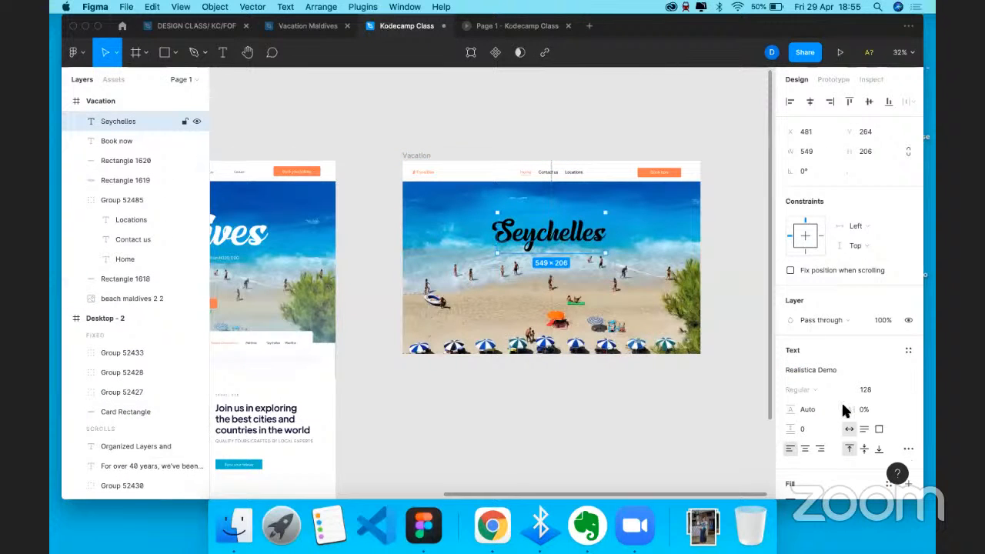
# - Make the Seychelles heading's fill white
pyautogui.scroll(-3, 804, 420)
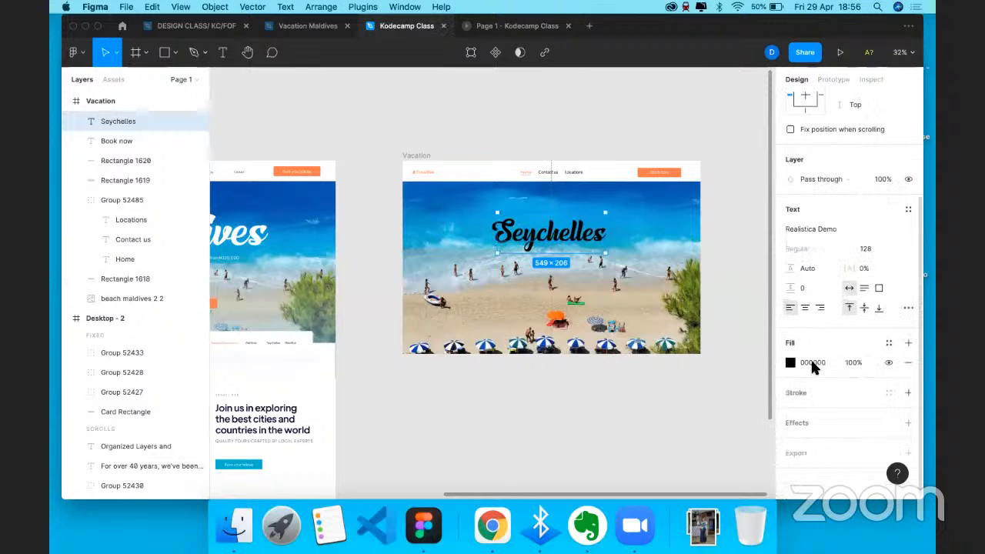
pyautogui.click(812, 363)
pyautogui.write('f')
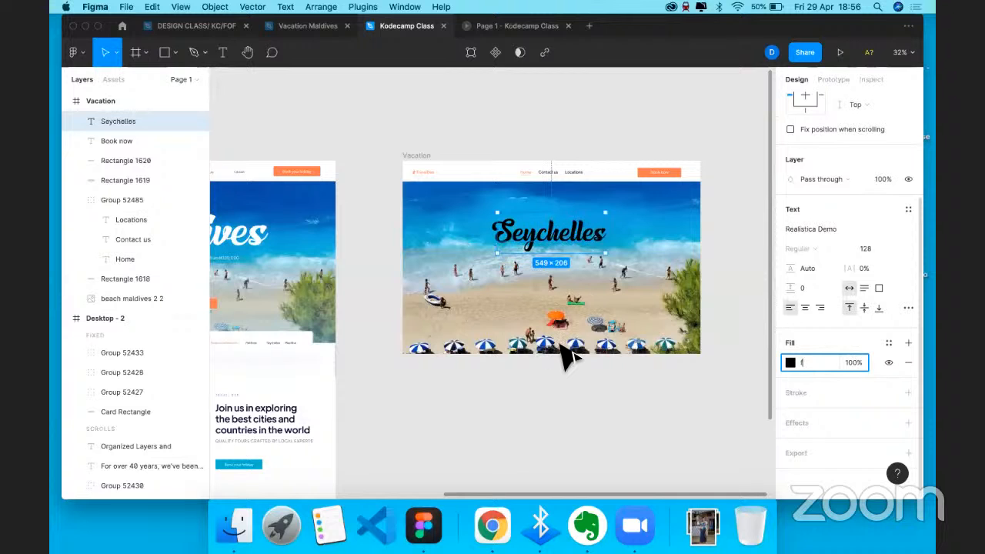
pyautogui.click(566, 356)
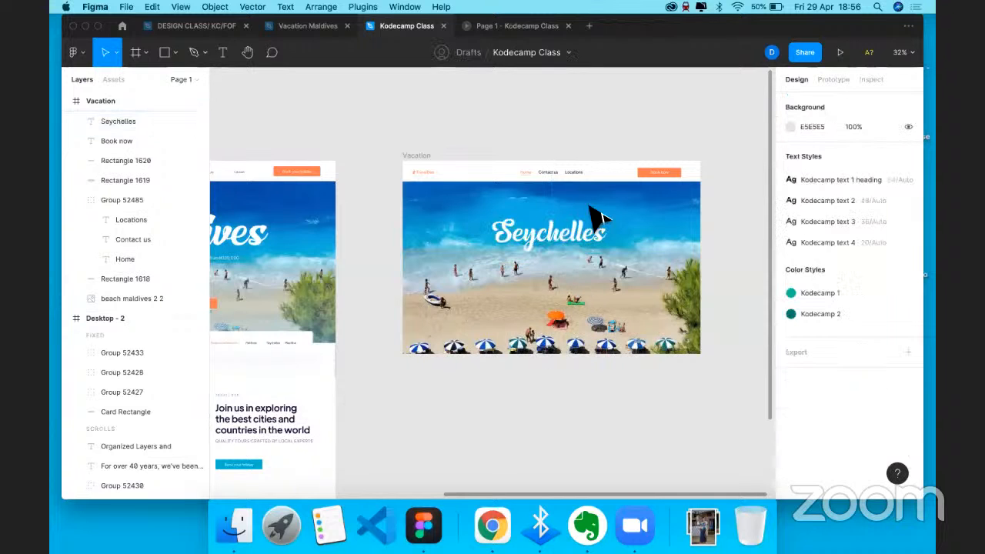
# - Paste a copy of the header's Book now button into the hero below the heading
pyautogui.hscroll(2, 635, 176)
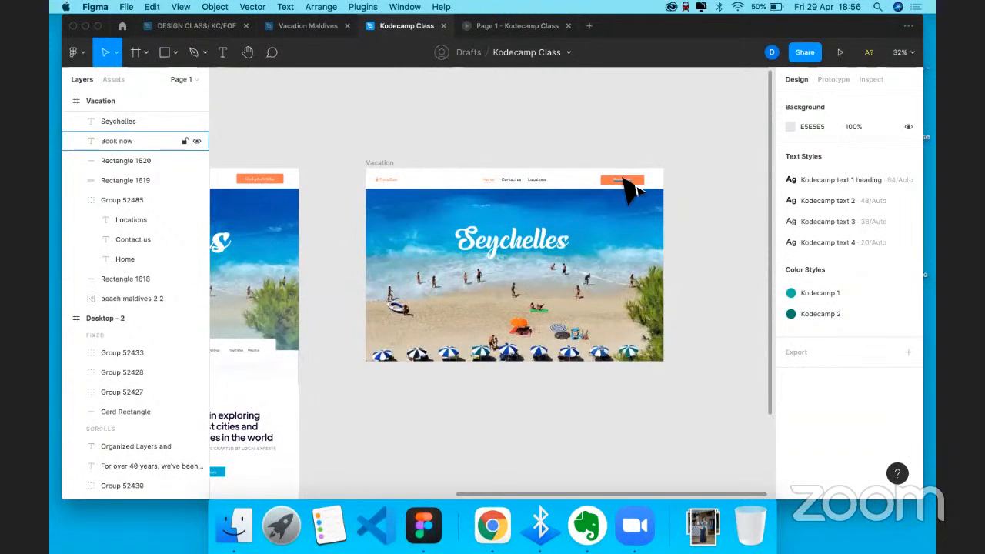
pyautogui.click(629, 185)
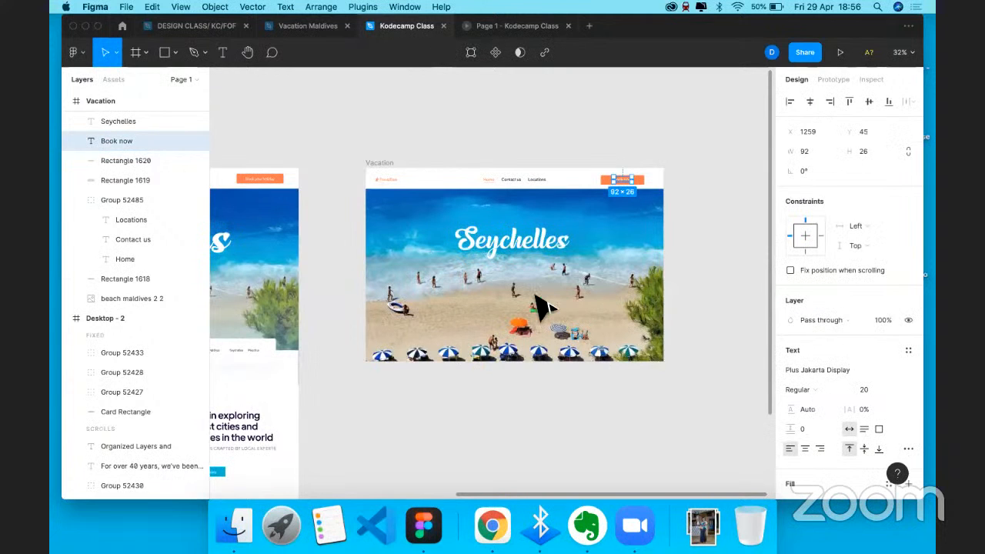
pyautogui.scroll(3, 542, 308)
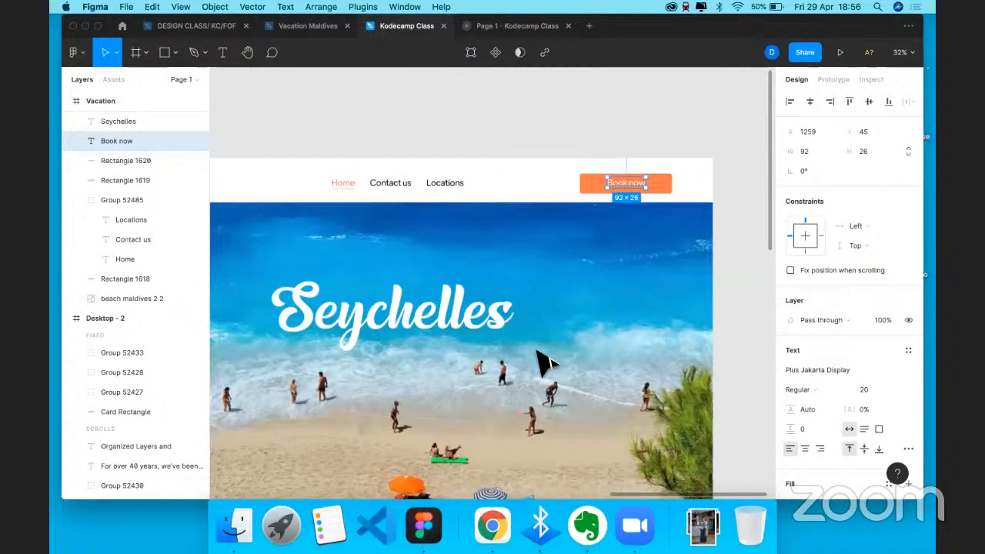
pyautogui.press('super+v')
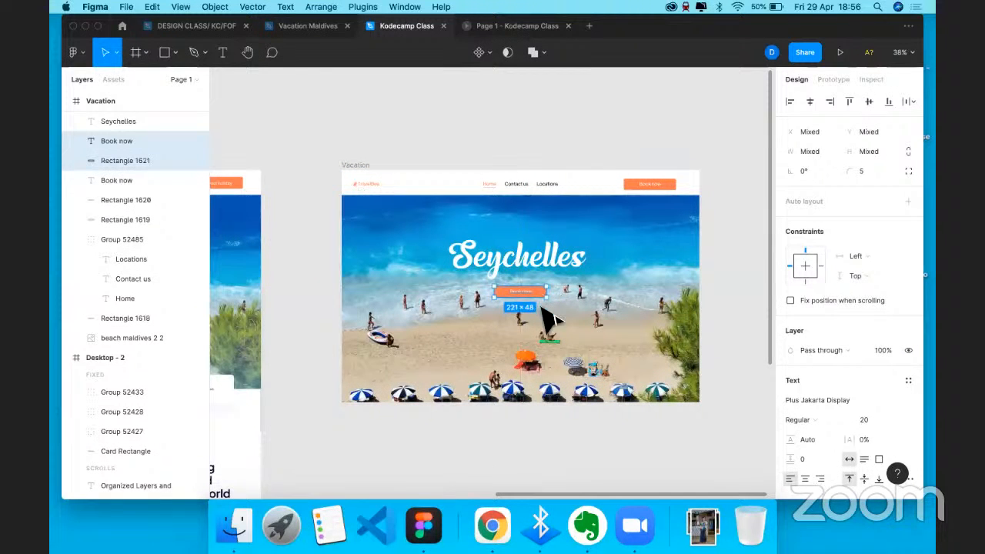
# - Deselect the pasted button, select the Vacation frame and pick the Rectangle tool
pyautogui.press('Escape')
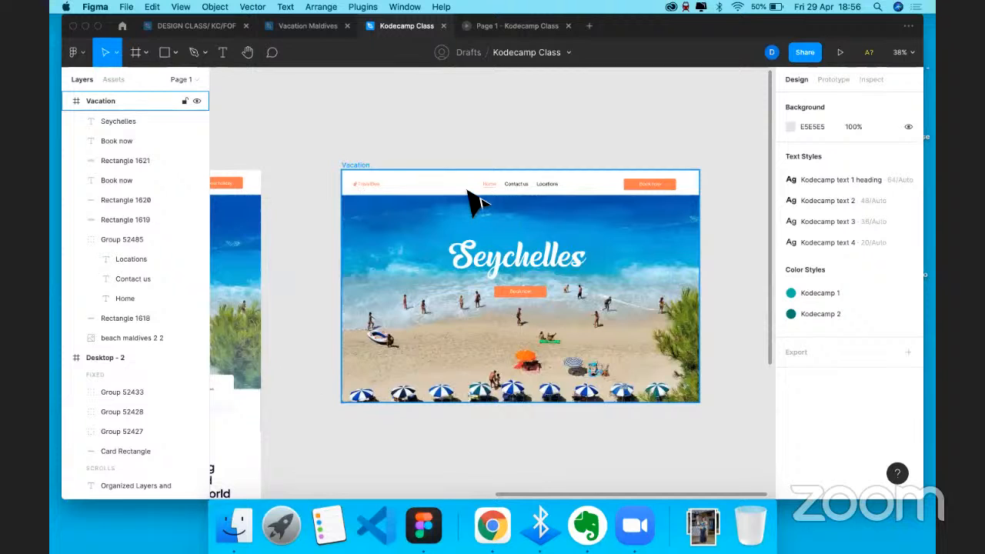
pyautogui.click(374, 176)
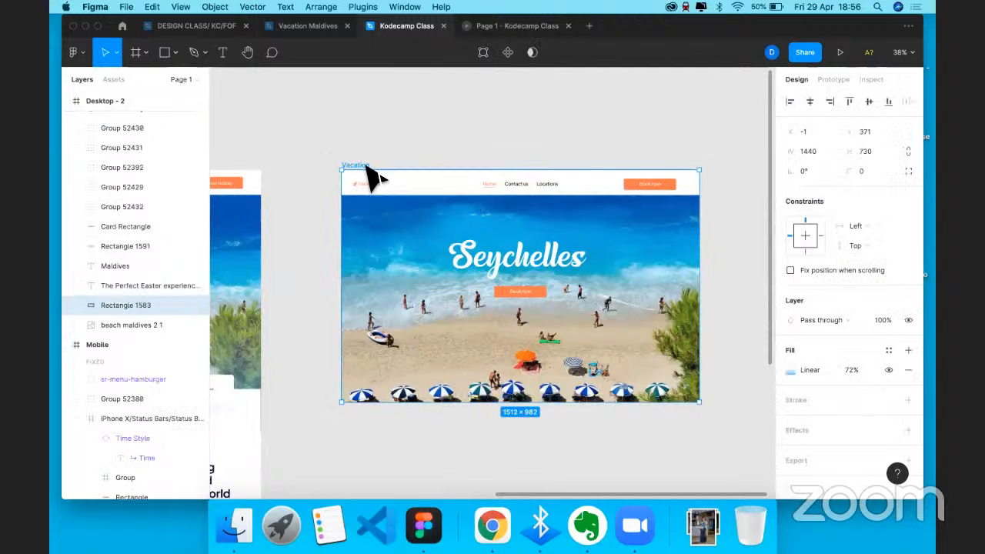
pyautogui.click(367, 169)
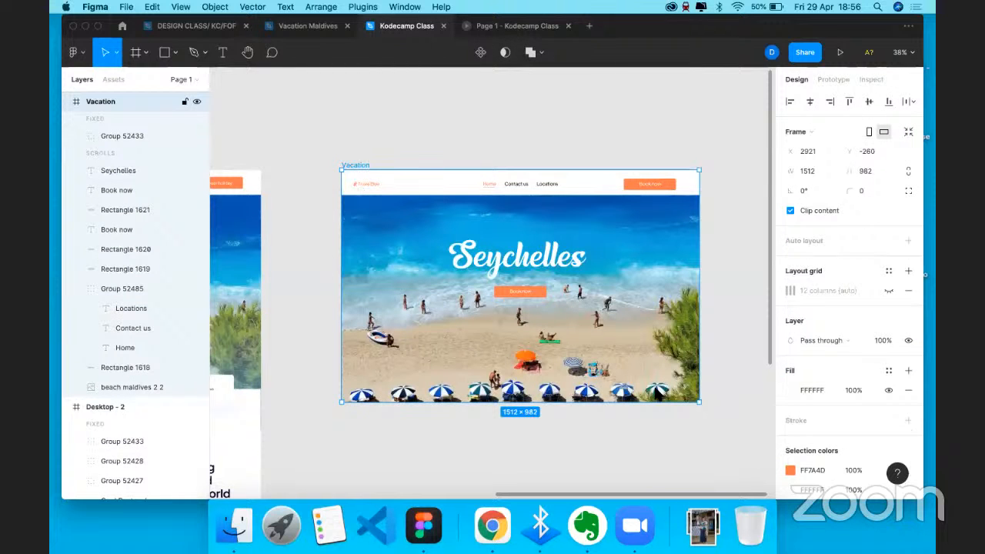
pyautogui.press('r')
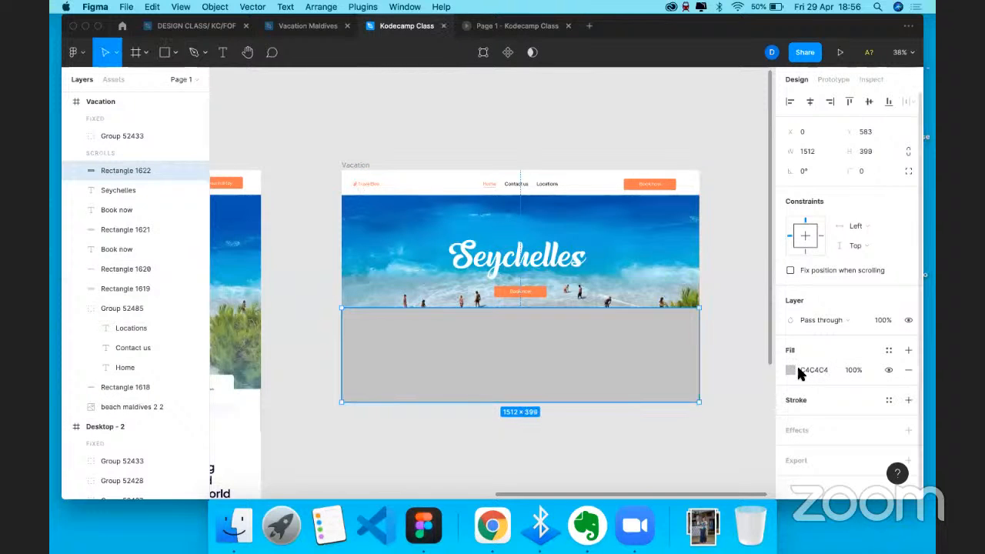
# - Change the rectangle's fill to a linear gradient that starts transparent at the top
pyautogui.click(790, 369)
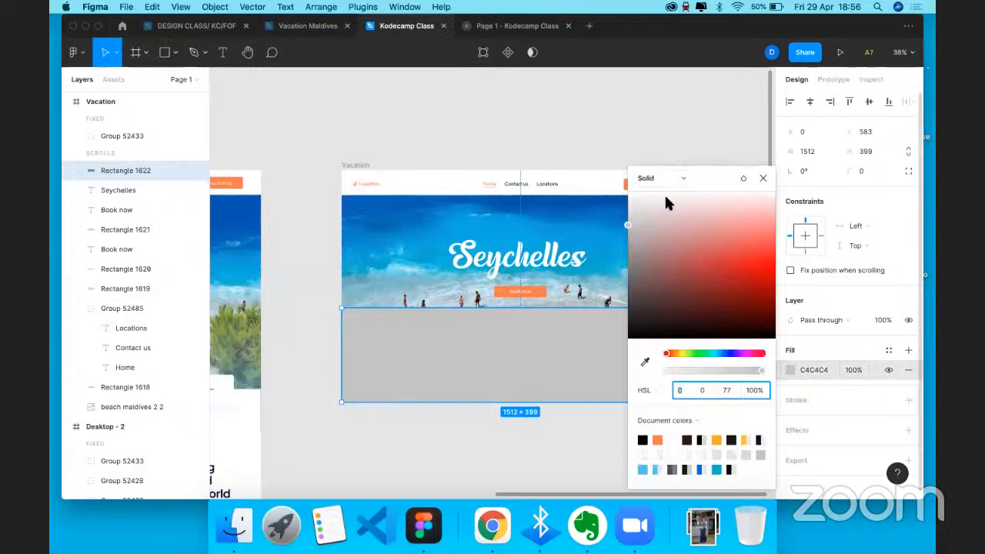
pyautogui.click(660, 178)
pyautogui.click(663, 193)
pyautogui.moveTo(644, 166); pyautogui.dragTo(696, 163)
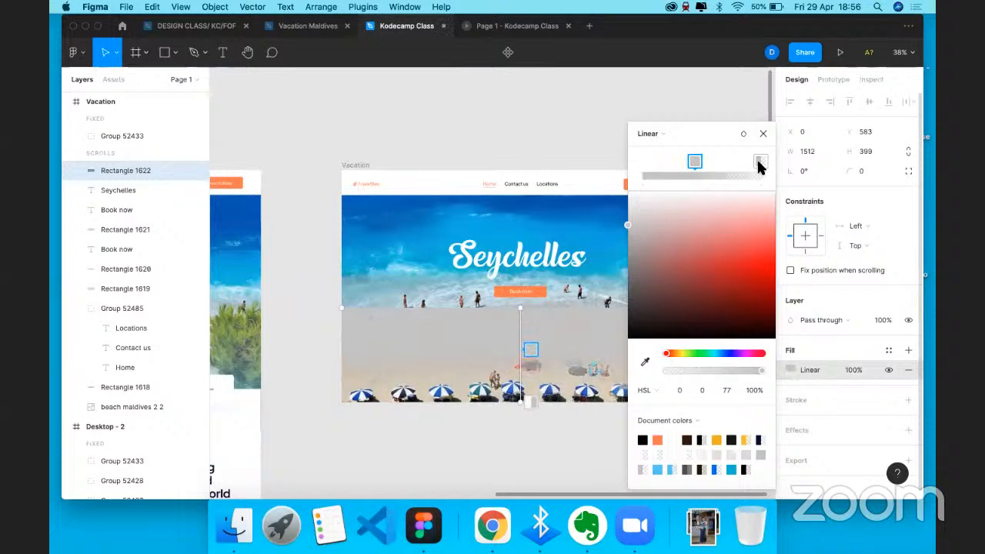
pyautogui.moveTo(758, 164); pyautogui.dragTo(722, 185)
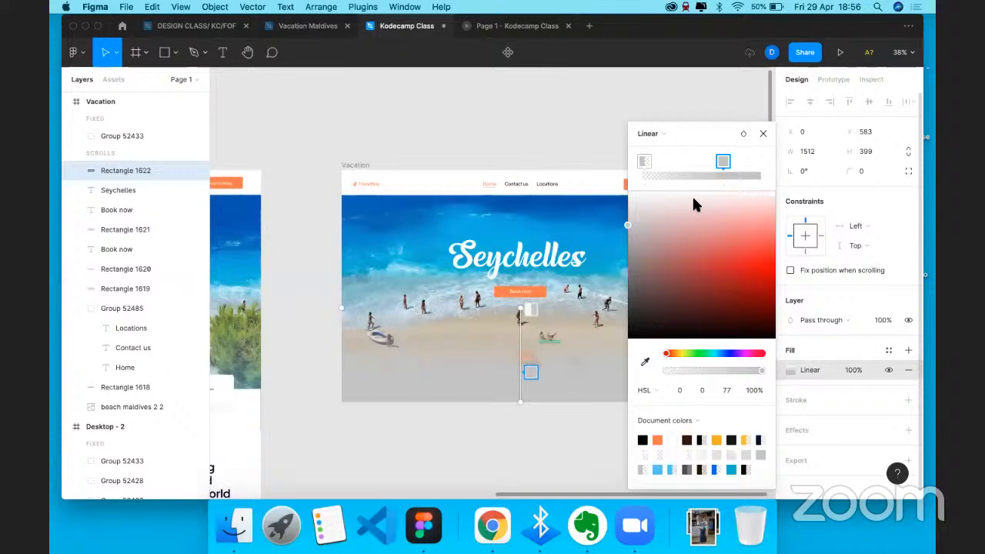
# - Colour the solid gradient stop a light, partly transparent cyan
pyautogui.click(694, 200)
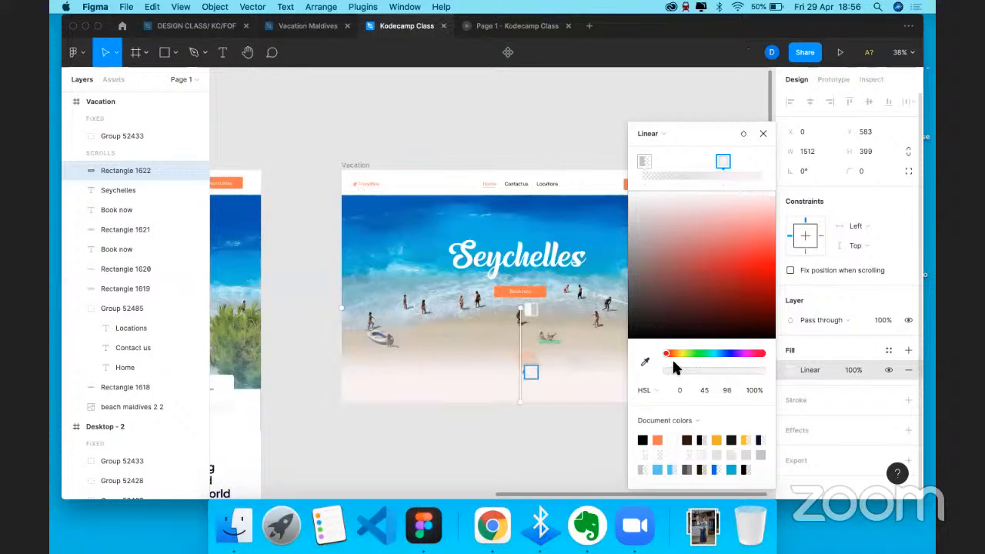
pyautogui.moveTo(692, 360); pyautogui.dragTo(716, 354)
pyautogui.moveTo(732, 280); pyautogui.dragTo(725, 203)
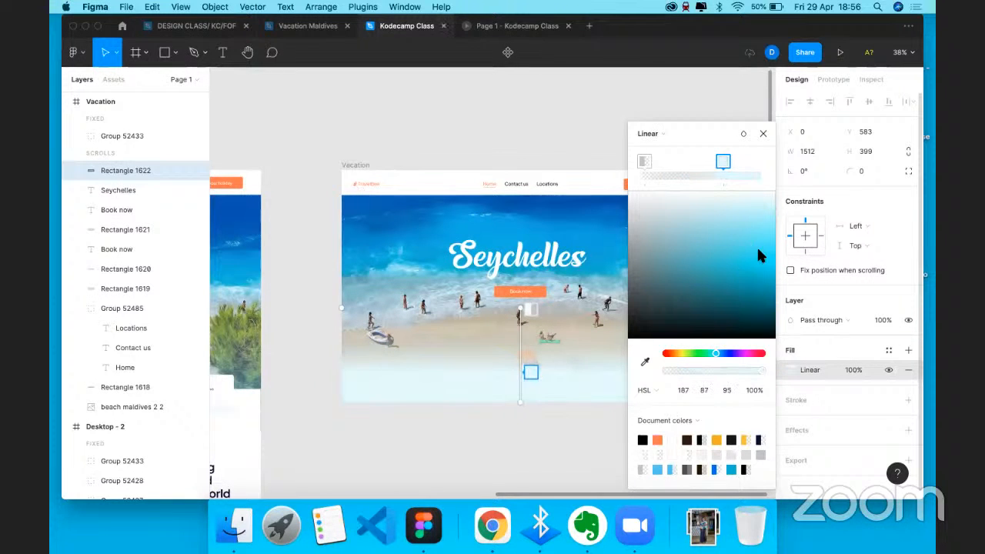
pyautogui.click(754, 237)
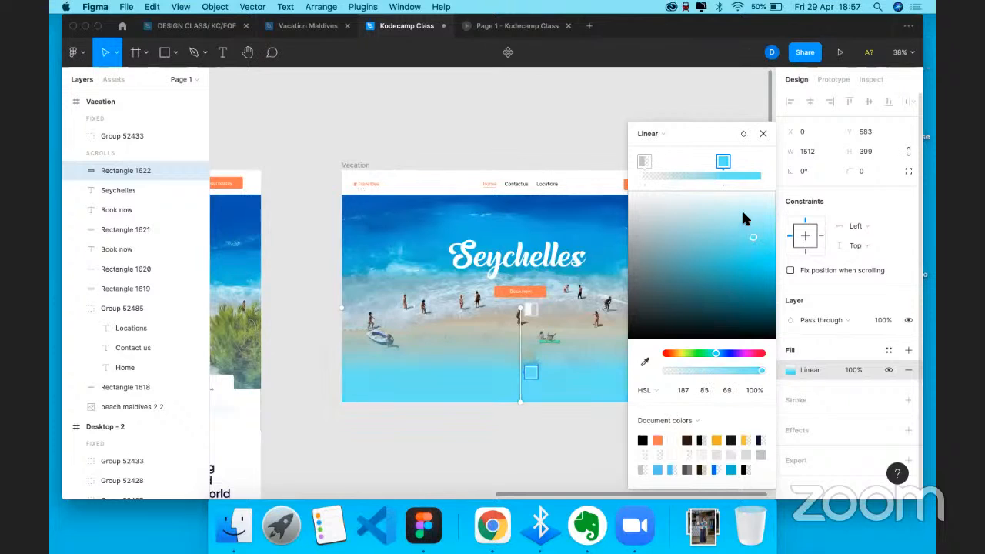
pyautogui.click(743, 217)
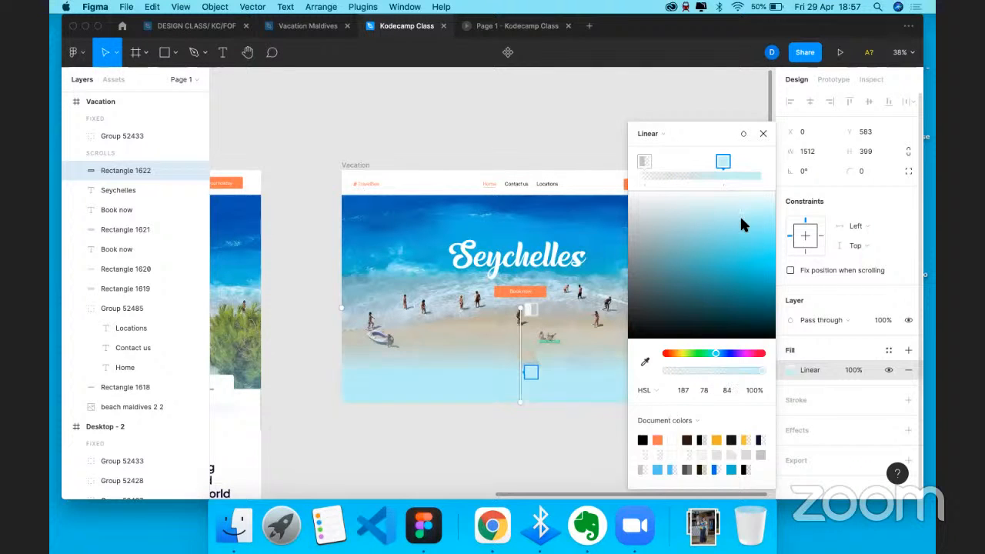
pyautogui.moveTo(759, 370); pyautogui.dragTo(744, 369)
pyautogui.moveTo(757, 224); pyautogui.dragTo(759, 217)
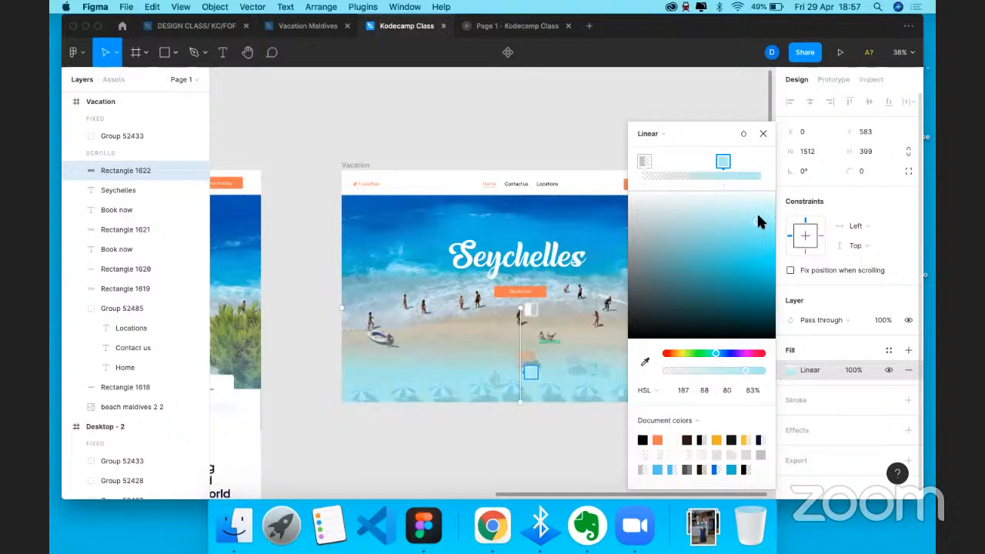
pyautogui.click(764, 135)
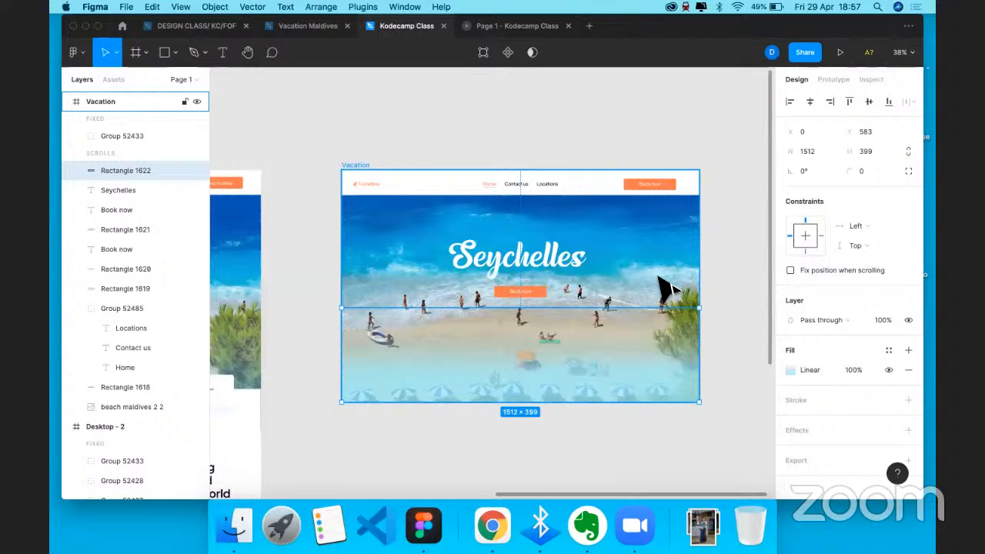
# - Show the Vacation frame's 12-column layout grid and switch its type to Rows
pyautogui.click(365, 166)
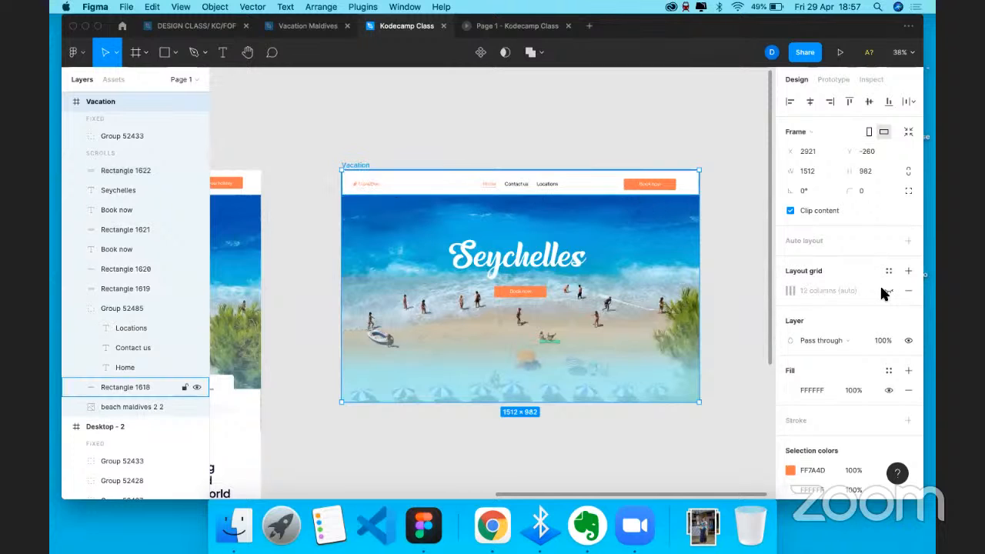
pyautogui.press('super+z')
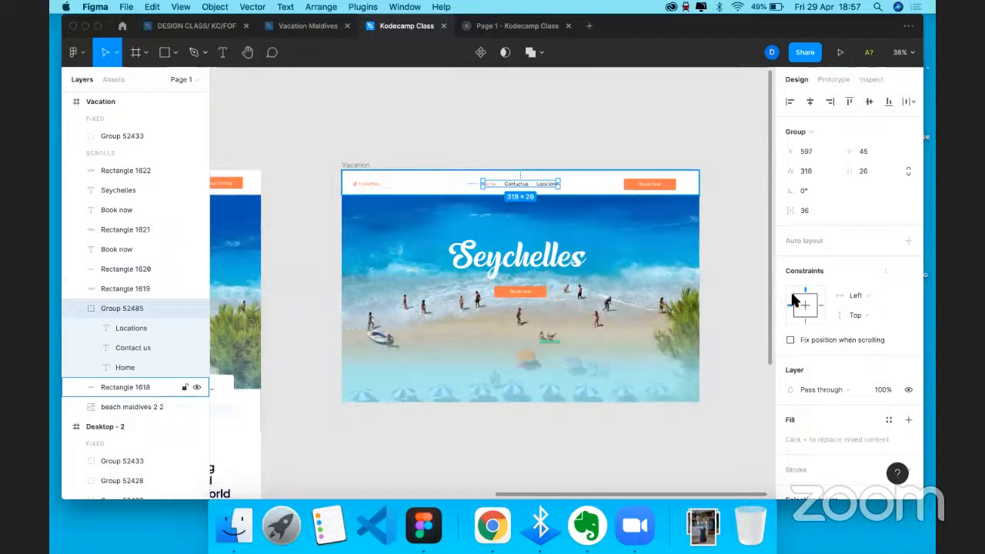
pyautogui.press('super+z')
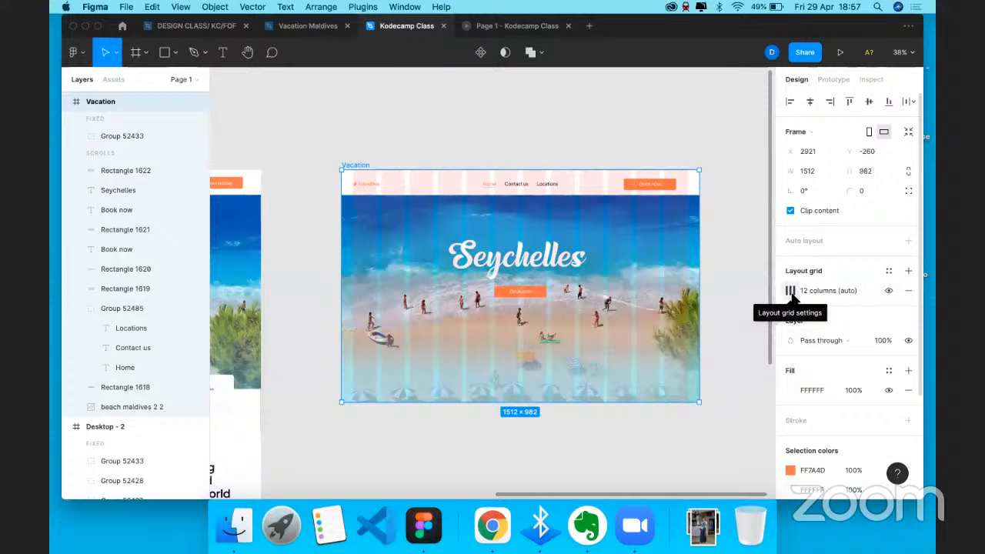
pyautogui.click(791, 293)
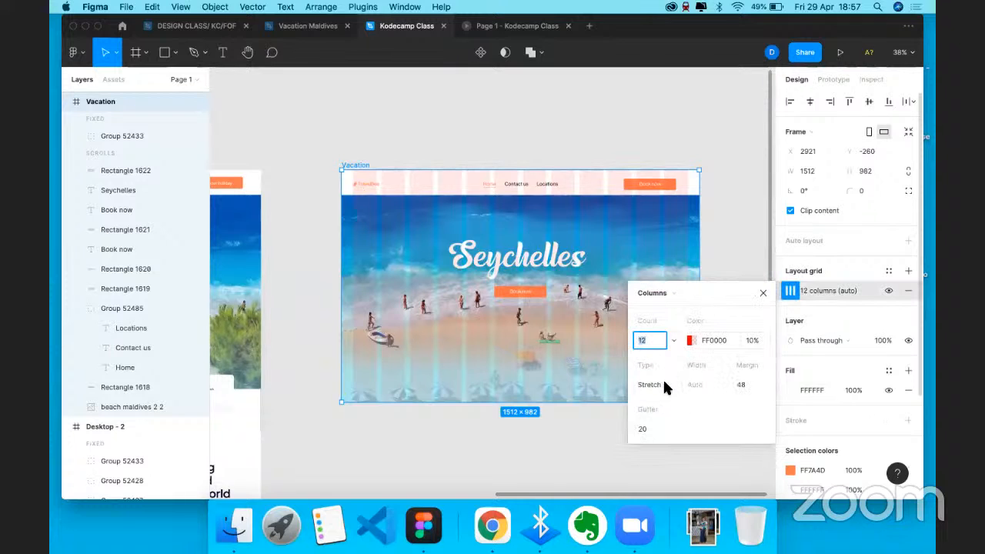
pyautogui.click(761, 295)
pyautogui.click(791, 292)
pyautogui.click(654, 294)
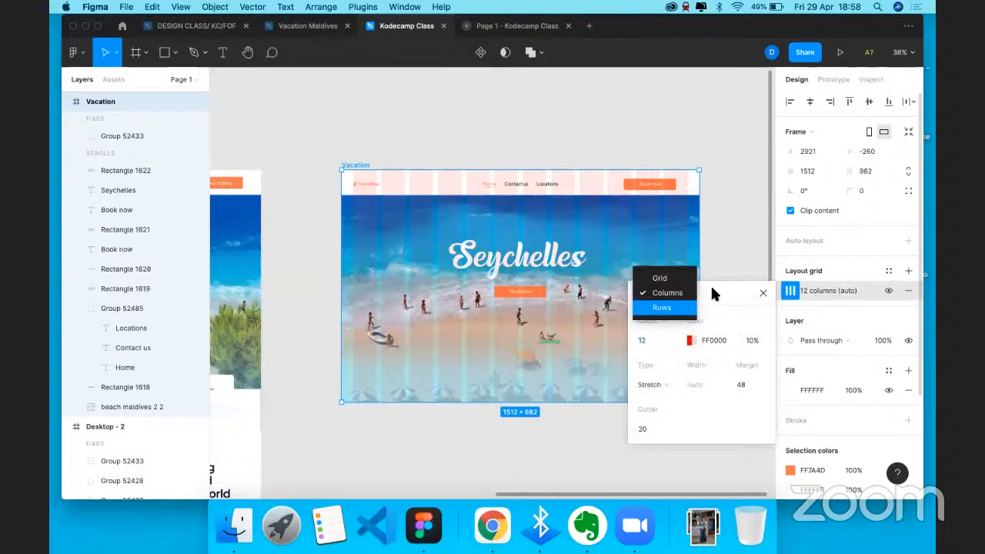
pyautogui.click(660, 309)
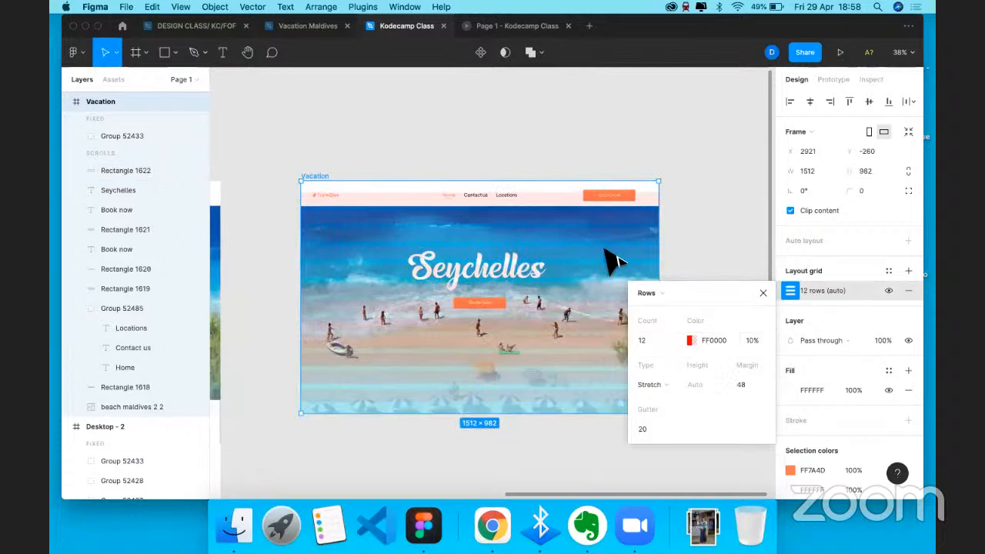
pyautogui.hscroll(3, 608, 254)
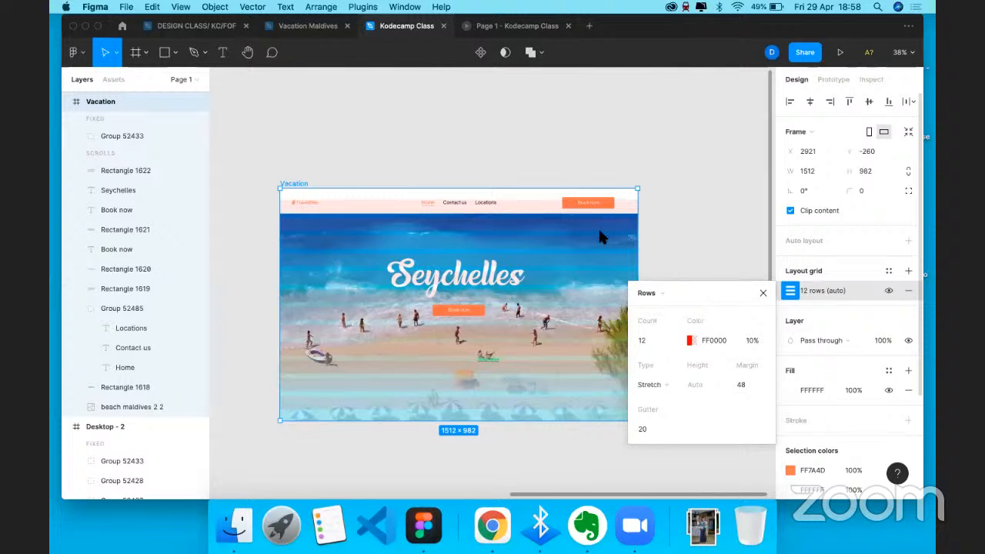
pyautogui.click(763, 293)
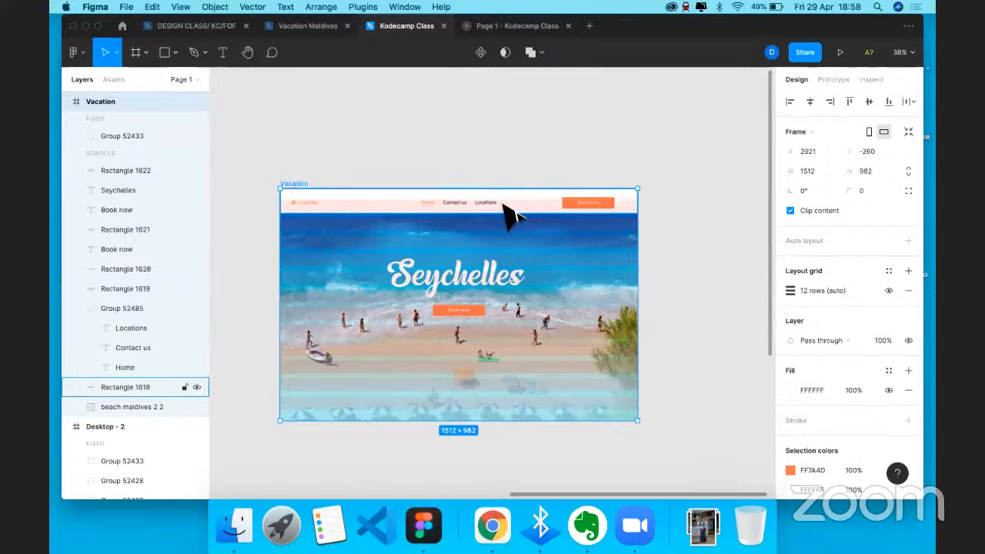
# - Vertically centre the logo, nav links and header bar with one another
pyautogui.click(305, 203)
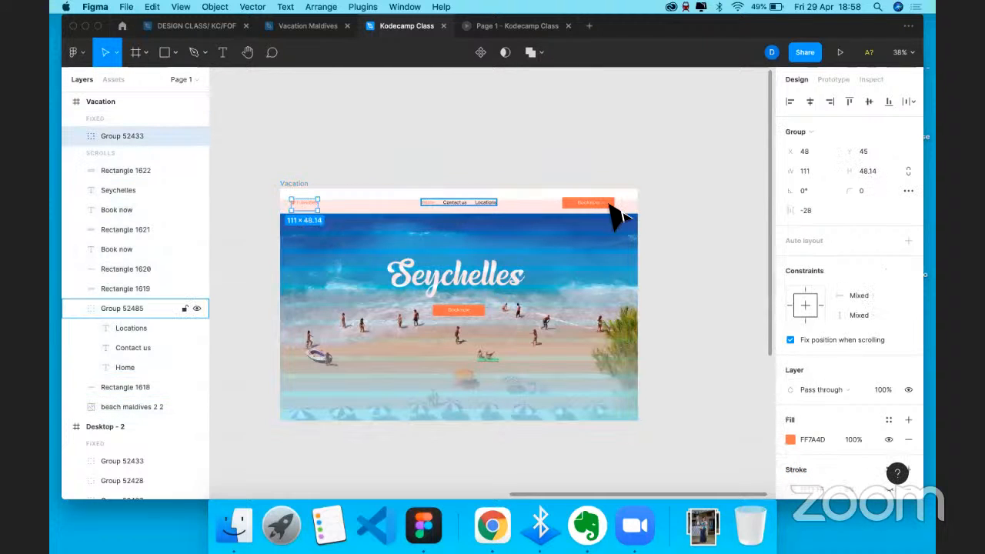
pyautogui.keyDown('shift'); pyautogui.click(456, 204); pyautogui.keyUp('shift')
pyautogui.keyDown('shift'); pyautogui.click(595, 203); pyautogui.keyUp('shift')
pyautogui.click(869, 101)
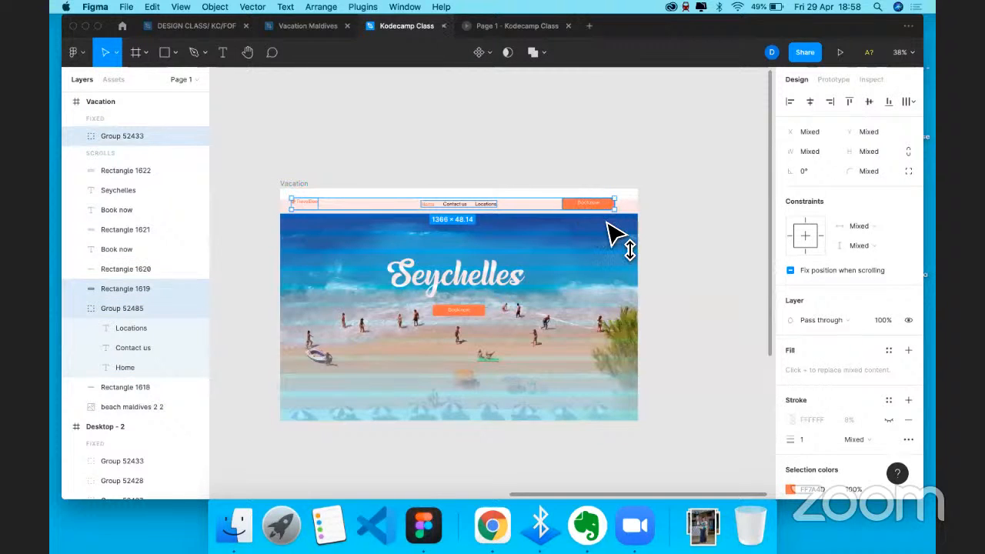
pyautogui.click(591, 205)
pyautogui.scroll(5, 607, 216)
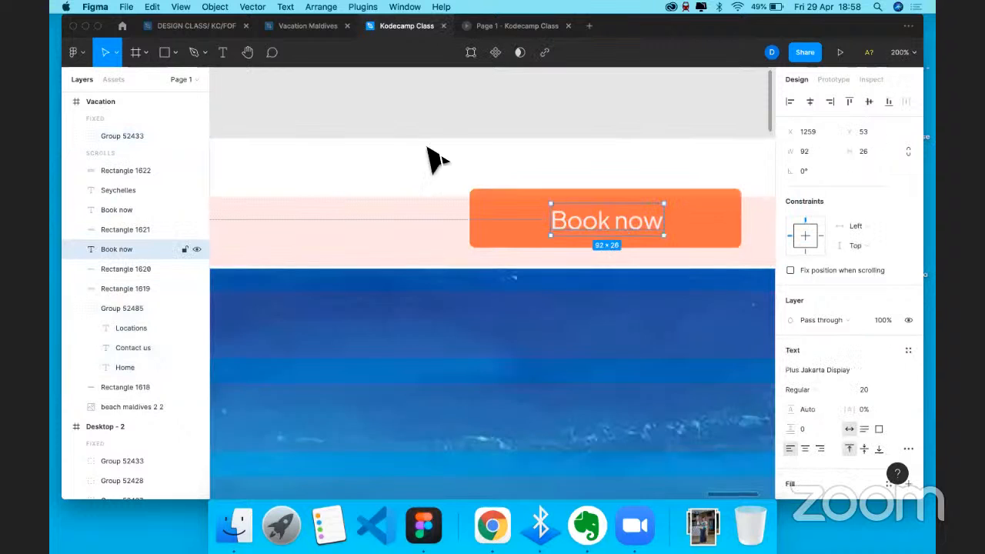
pyautogui.scroll(-5, 462, 192)
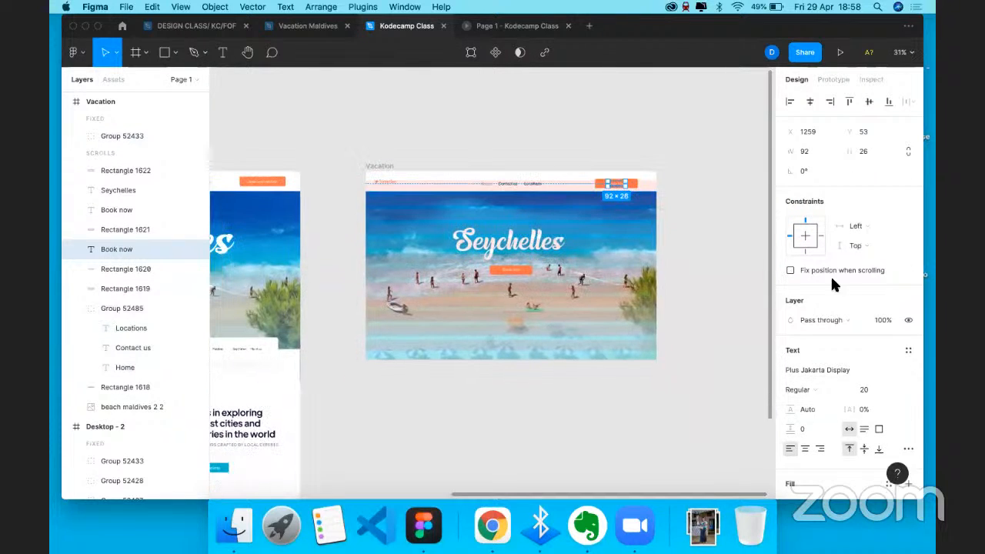
pyautogui.press('Escape')
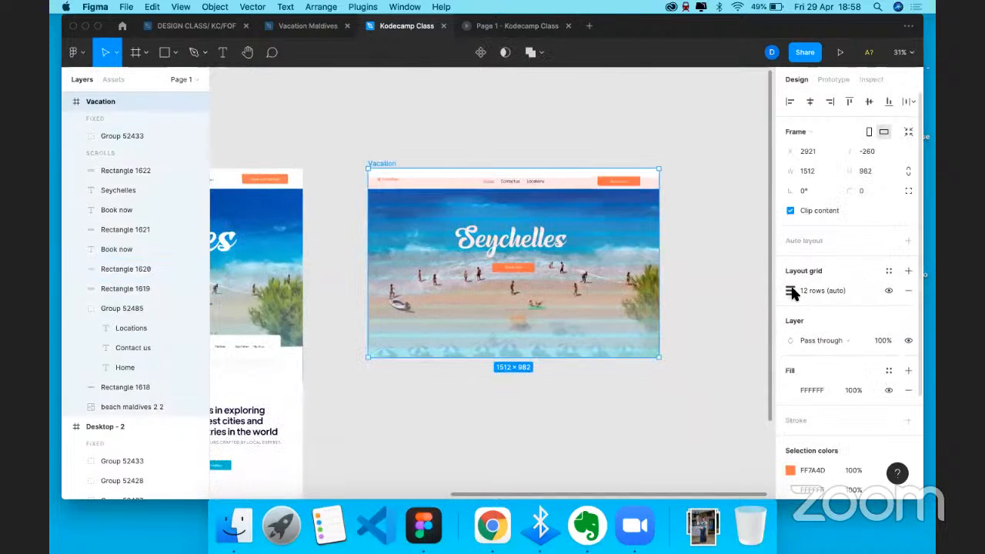
# - Keep the row grid and add a second layout grid of type Columns
pyautogui.click(791, 291)
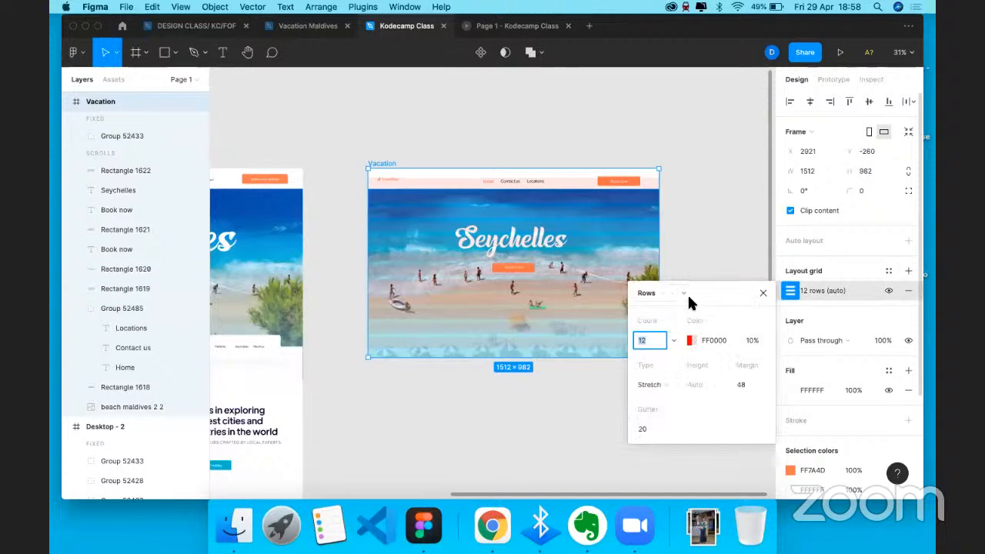
pyautogui.click(663, 293)
pyautogui.click(762, 291)
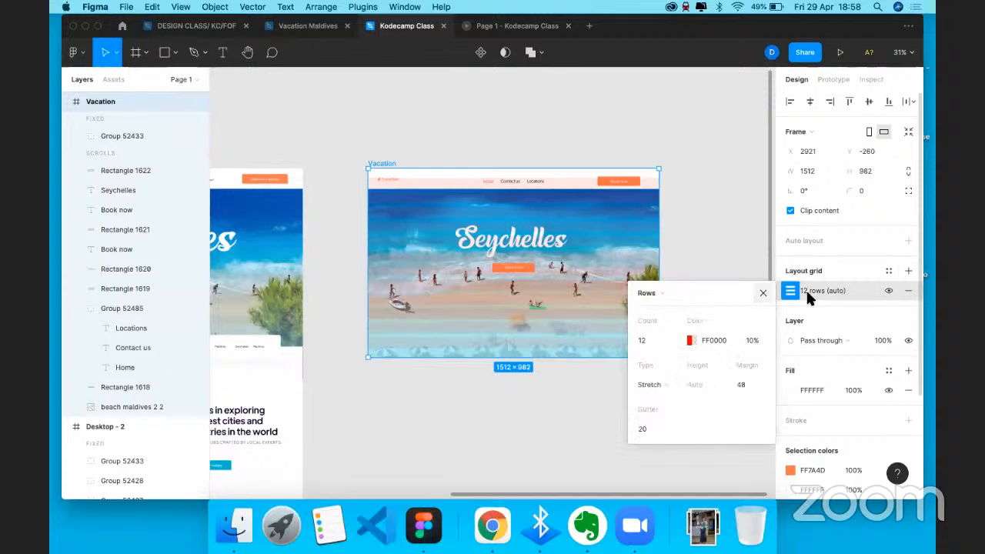
pyautogui.press('Escape')
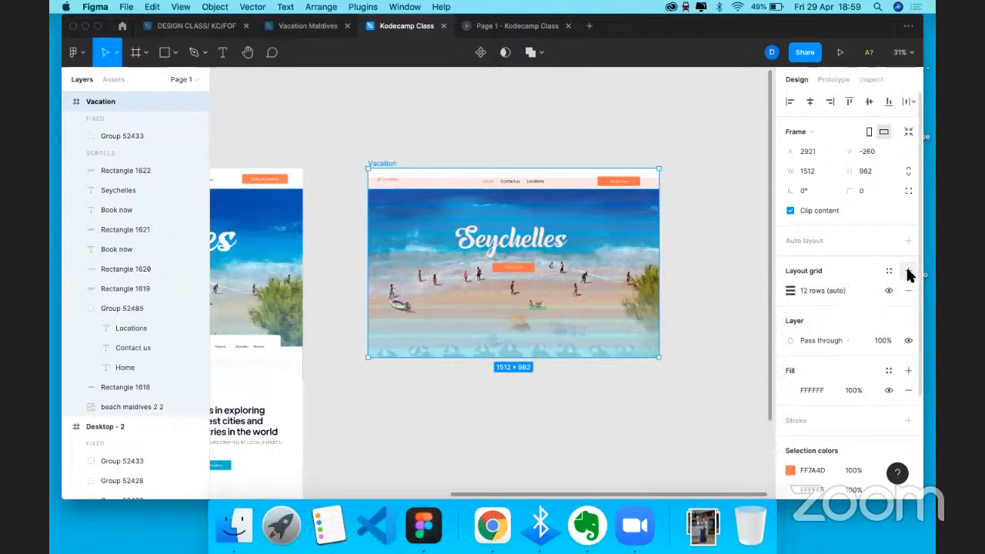
pyautogui.click(908, 271)
pyautogui.click(790, 292)
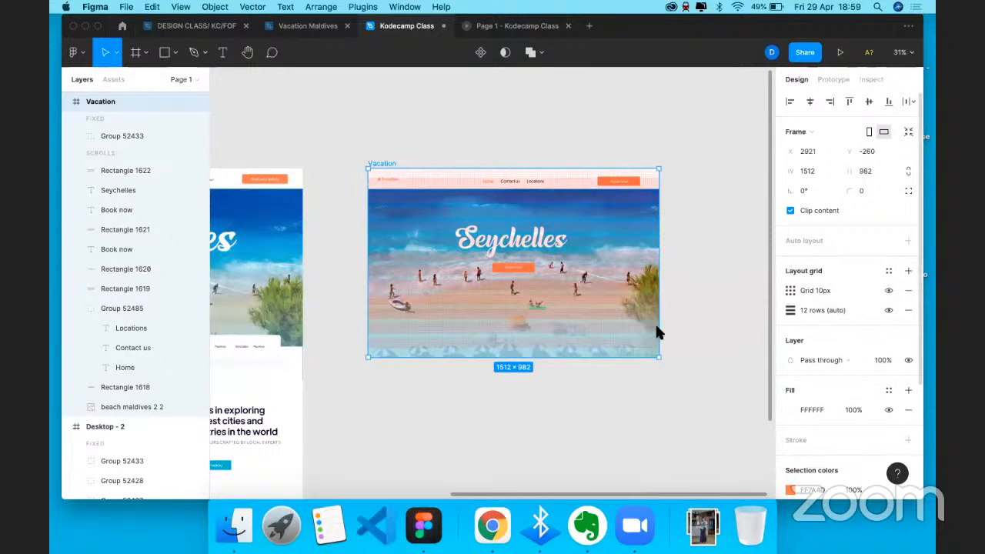
pyautogui.click(654, 294)
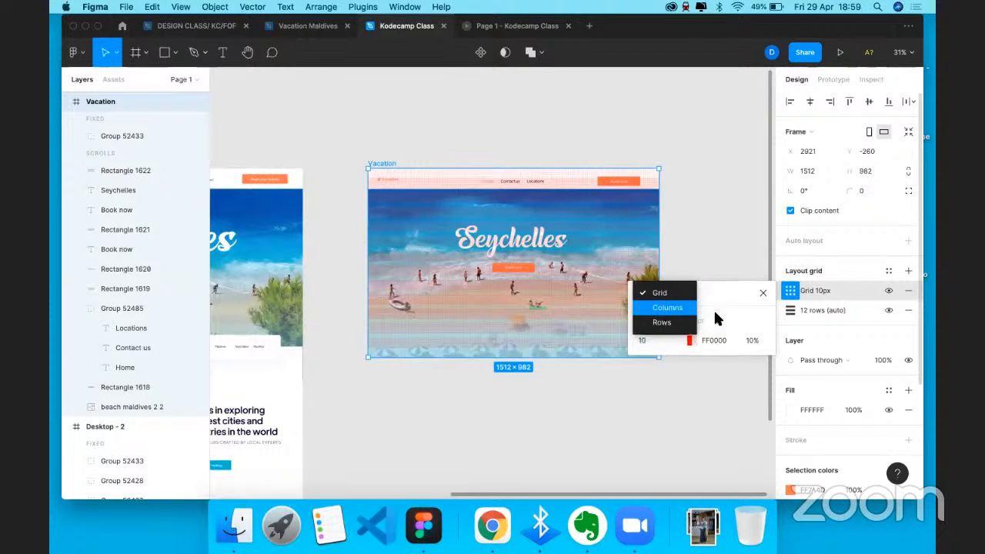
pyautogui.click(681, 306)
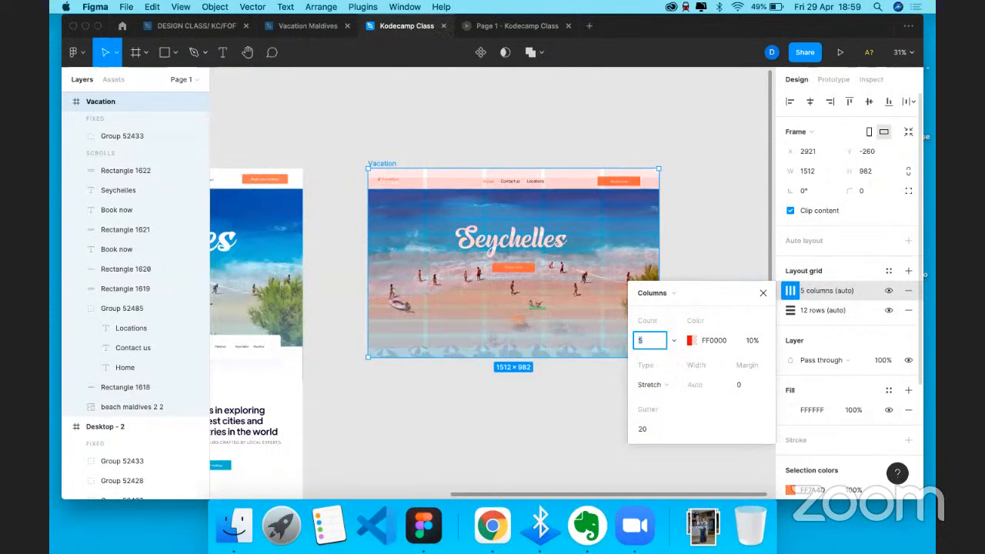
# - Give the column grid a count of 12 and a margin of 48
pyautogui.write('12')
pyautogui.press('Return')
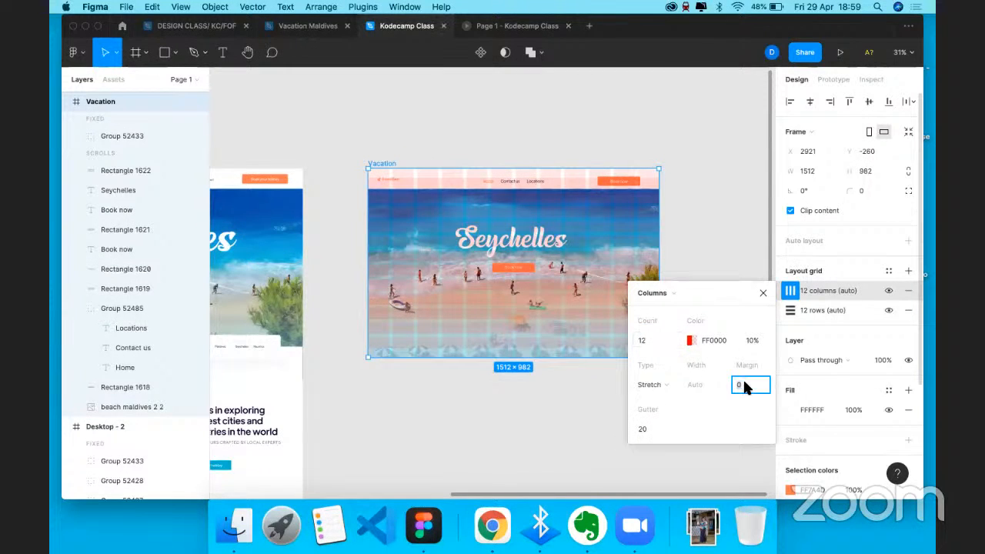
pyautogui.write('48')
pyautogui.press('Return')
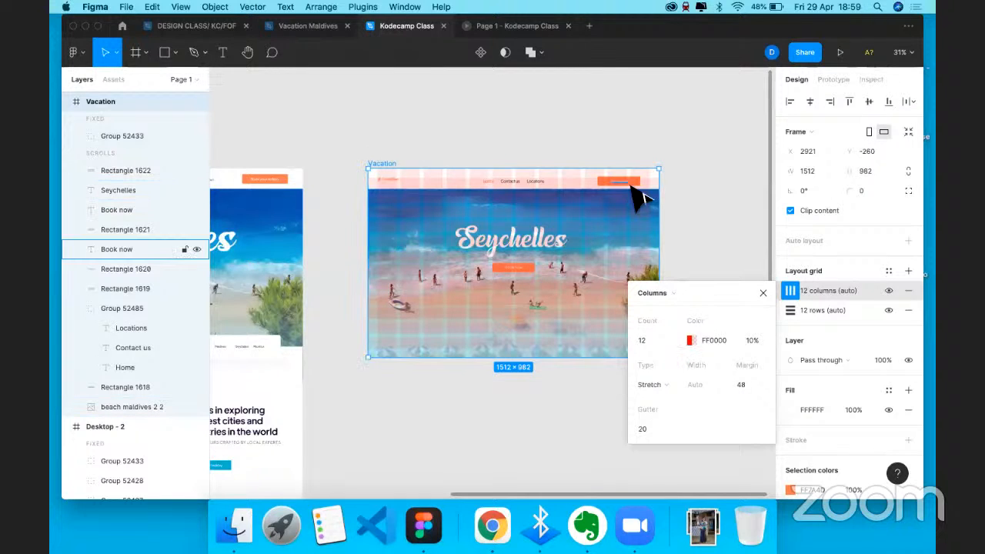
pyautogui.scroll(5, 652, 194)
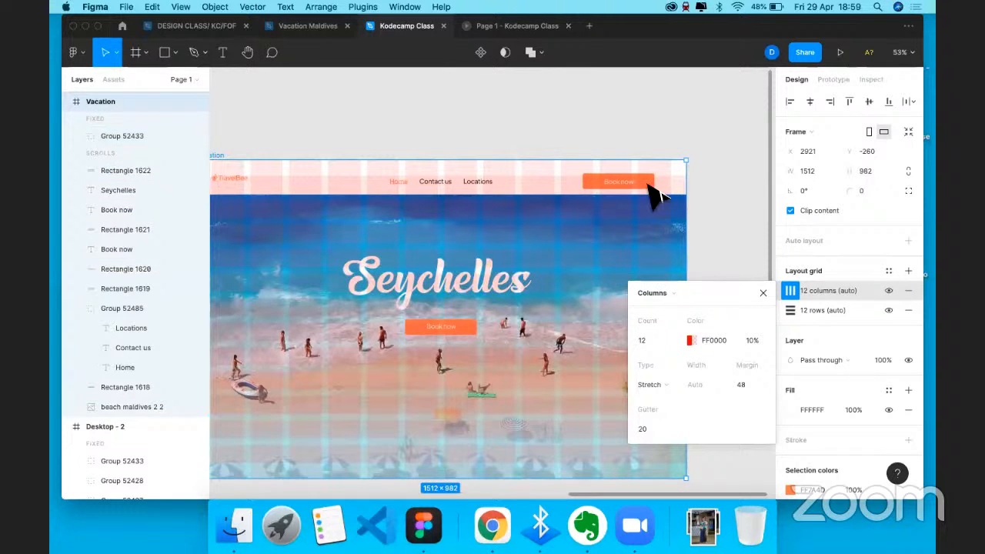
pyautogui.press('super+z')
pyautogui.press('super+z')
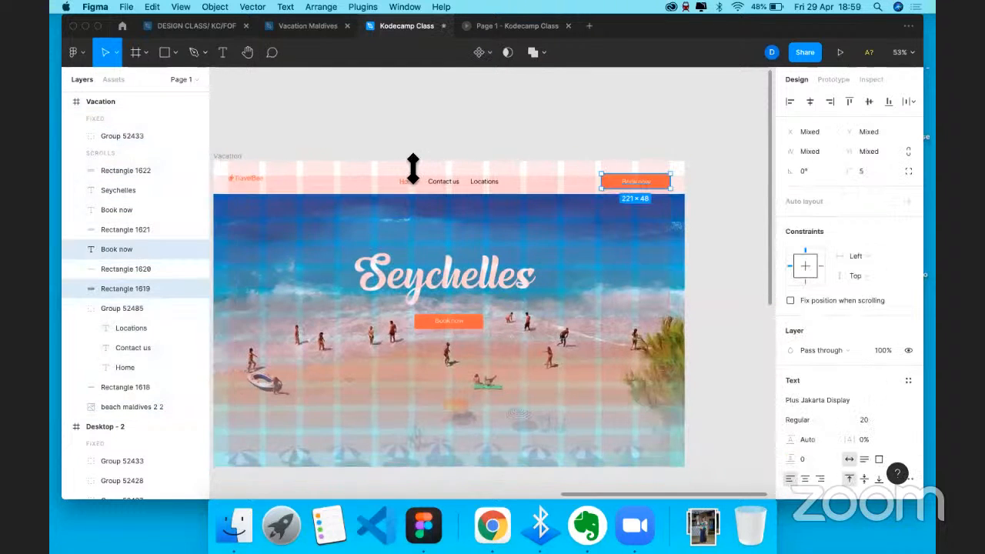
pyautogui.scroll(-5, 498, 352)
pyautogui.press('super+z')
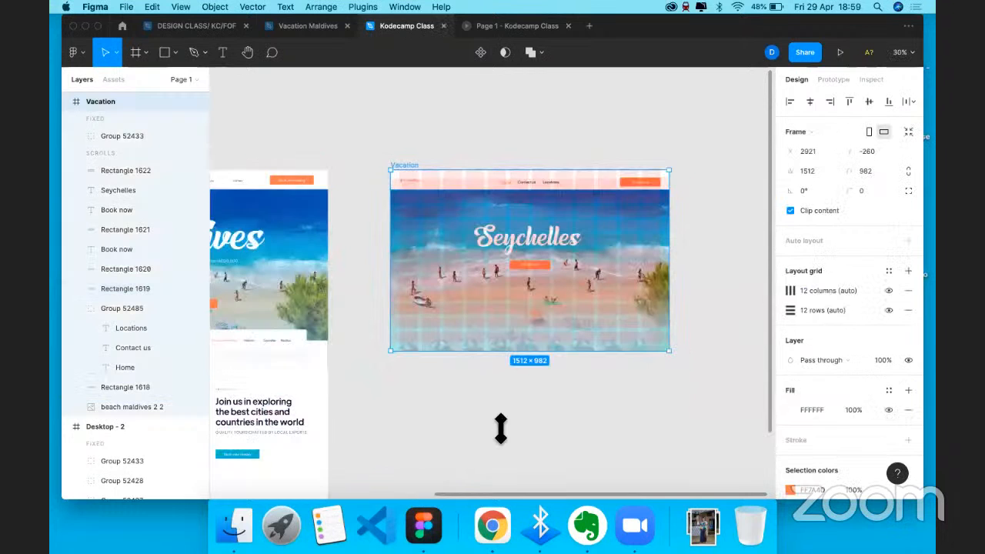
# - Stretch the Vacation frame to 1512 × 1504 and hide its 12-column and 12-row grids
pyautogui.moveTo(504, 457); pyautogui.dragTo(522, 446)
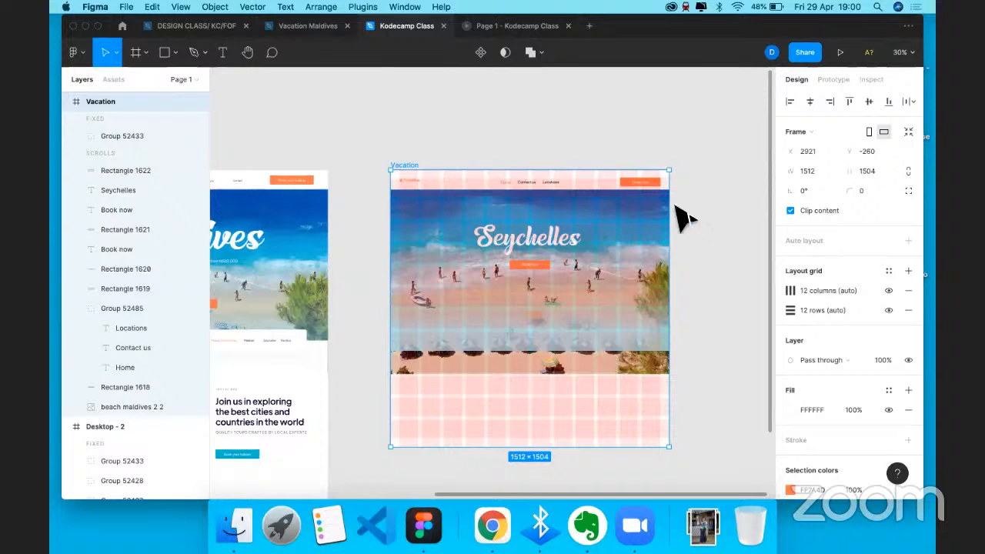
pyautogui.click(889, 291)
pyautogui.click(889, 309)
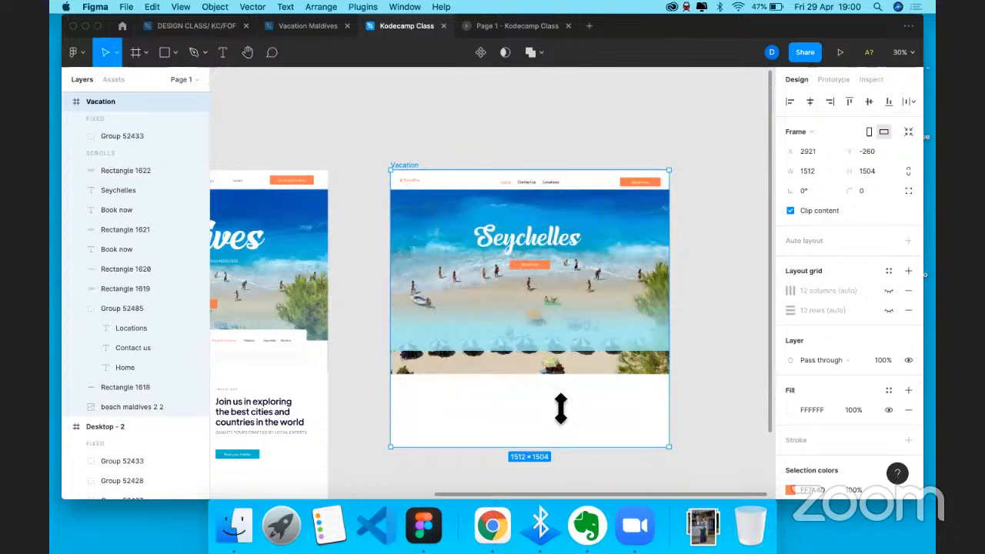
# - Drag the frame's bottom edge up until the Vacation frame reads 1512 × 982
pyautogui.moveTo(560, 406); pyautogui.dragTo(556, 356)
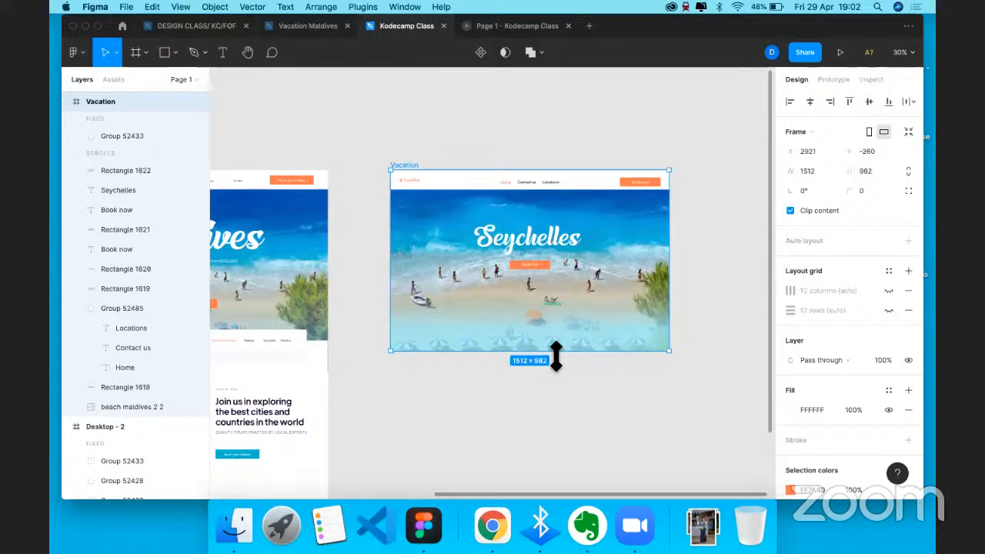
# - Ungroup Group 52485 so the nav links become separate text layers
pyautogui.scroll(3, 528, 185)
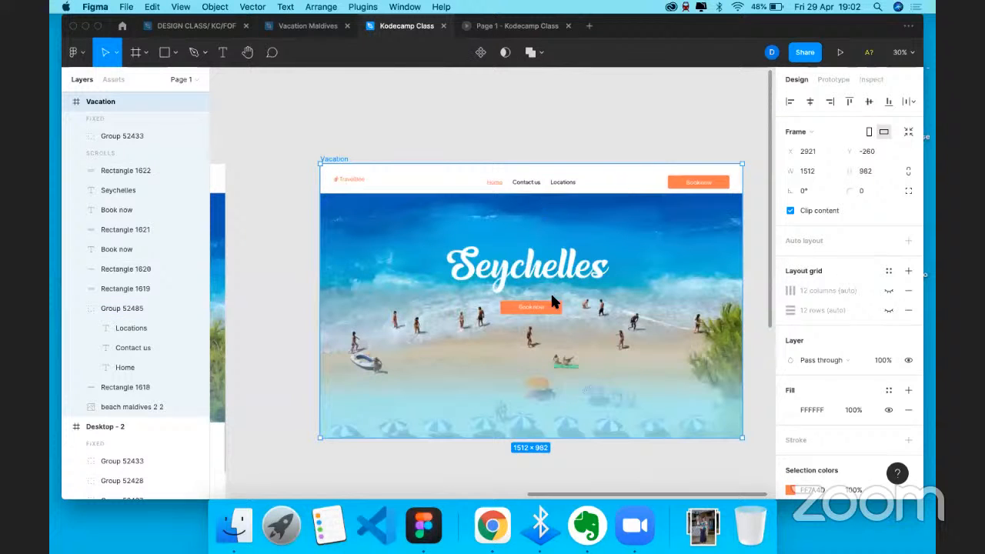
pyautogui.scroll(3, 528, 184)
pyautogui.click(528, 183)
pyautogui.rightClick(515, 123)
pyautogui.click(572, 301)
# - Select Home, Contact us and Locations together and open the distribute options
pyautogui.click(463, 183)
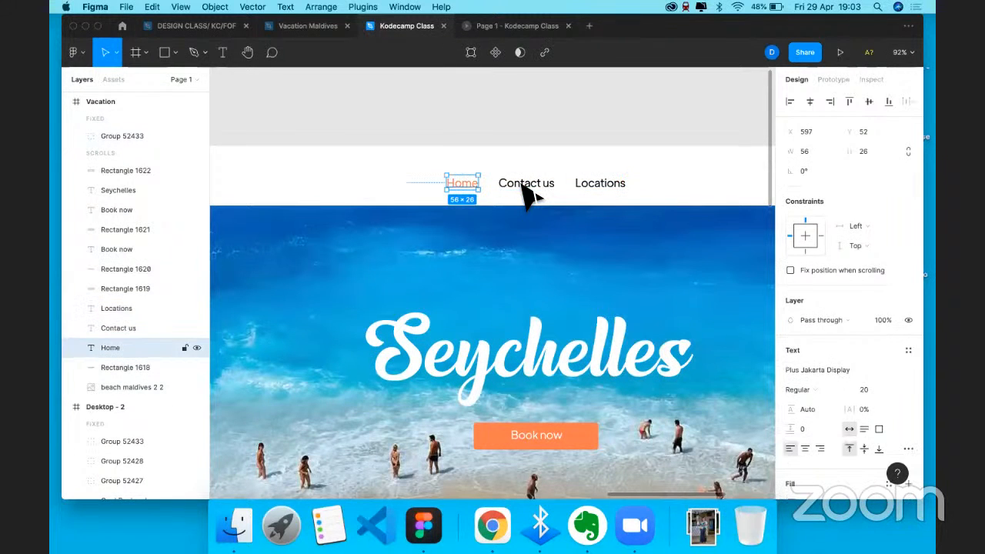
pyautogui.keyDown('shift'); pyautogui.click(524, 183); pyautogui.keyUp('shift')
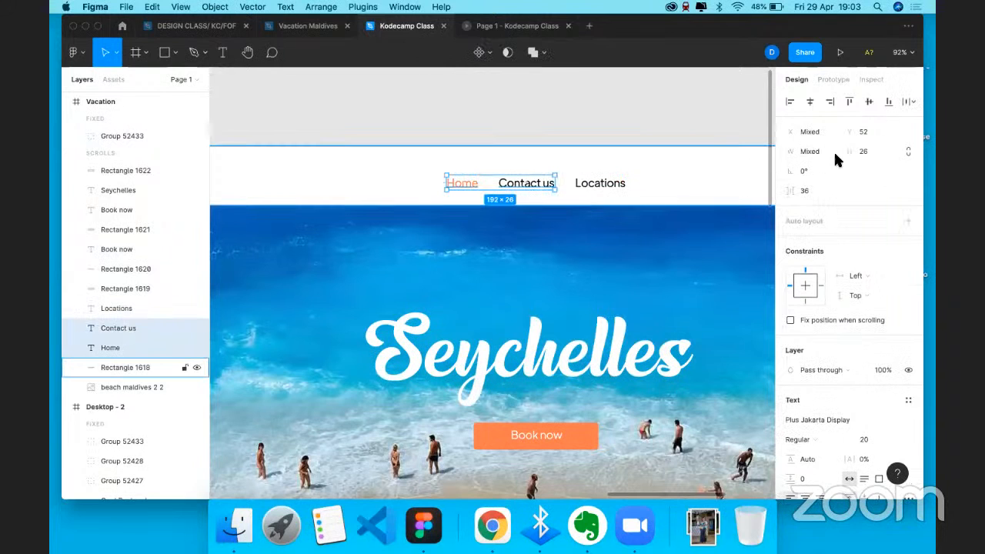
pyautogui.keyDown('shift'); pyautogui.click(600, 183); pyautogui.keyUp('shift')
pyautogui.click(914, 102)
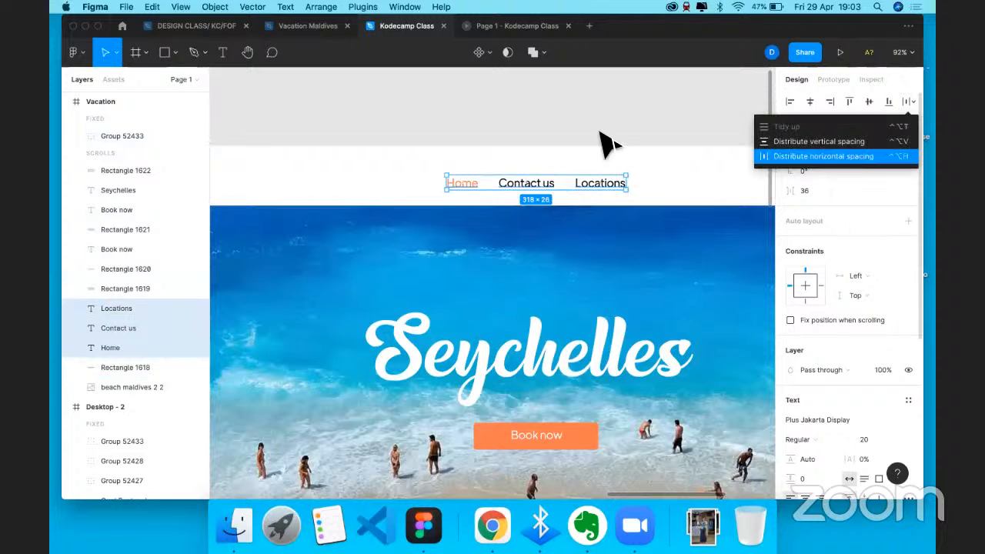
# - Undo the last three changes made to the nav links
pyautogui.click(587, 184)
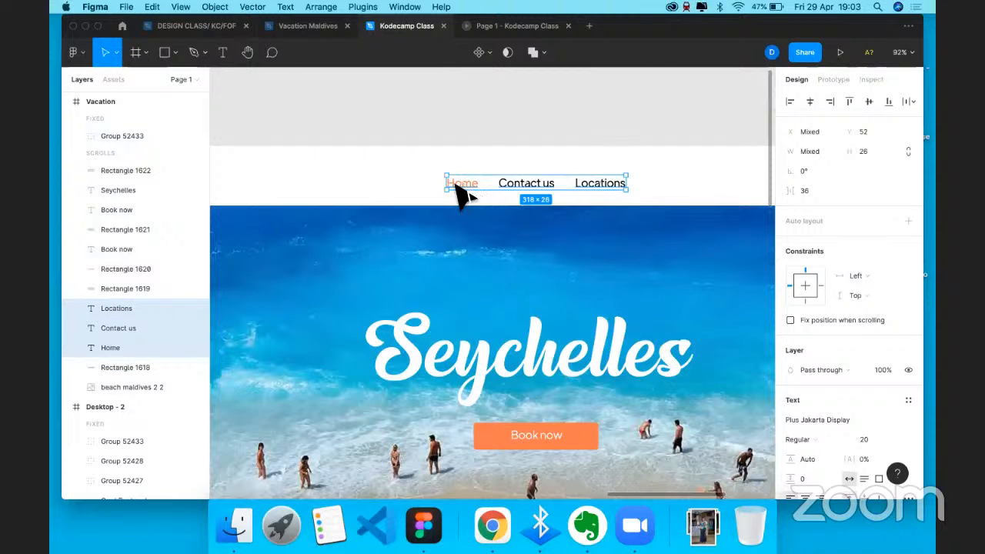
pyautogui.press('super+z')
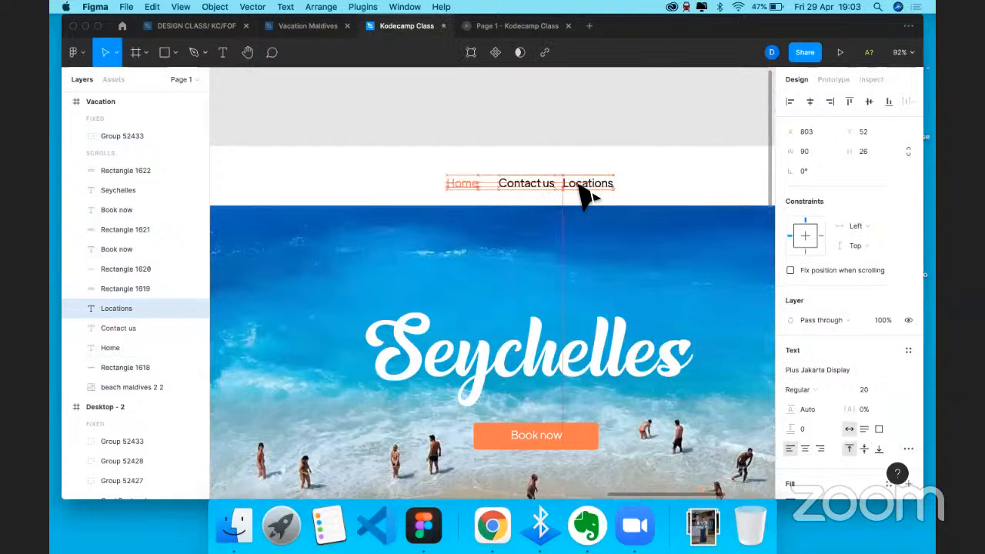
pyautogui.press('super+z')
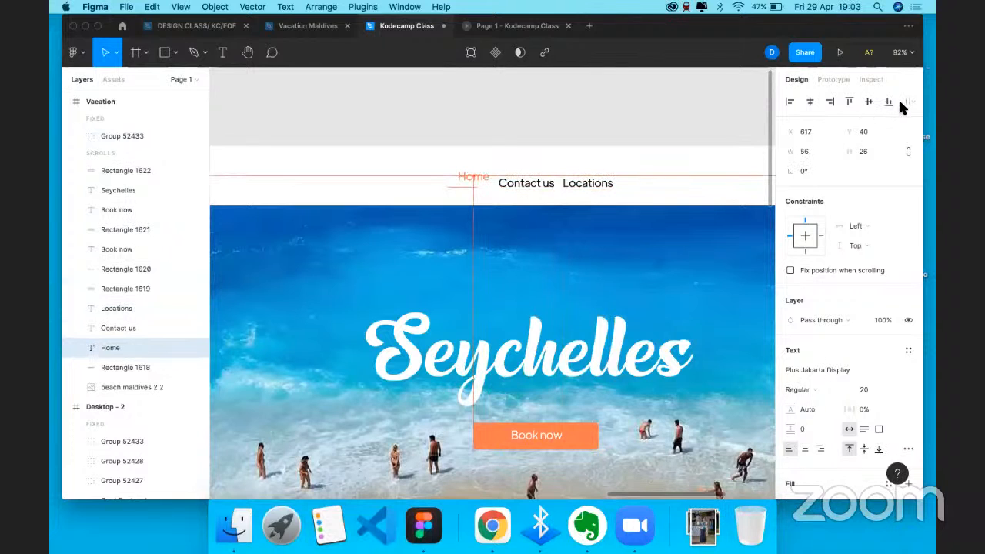
pyautogui.press('super+z')
# - Tidy up Home, Contact us and Locations evenly and align their vertical centres
pyautogui.click(909, 102)
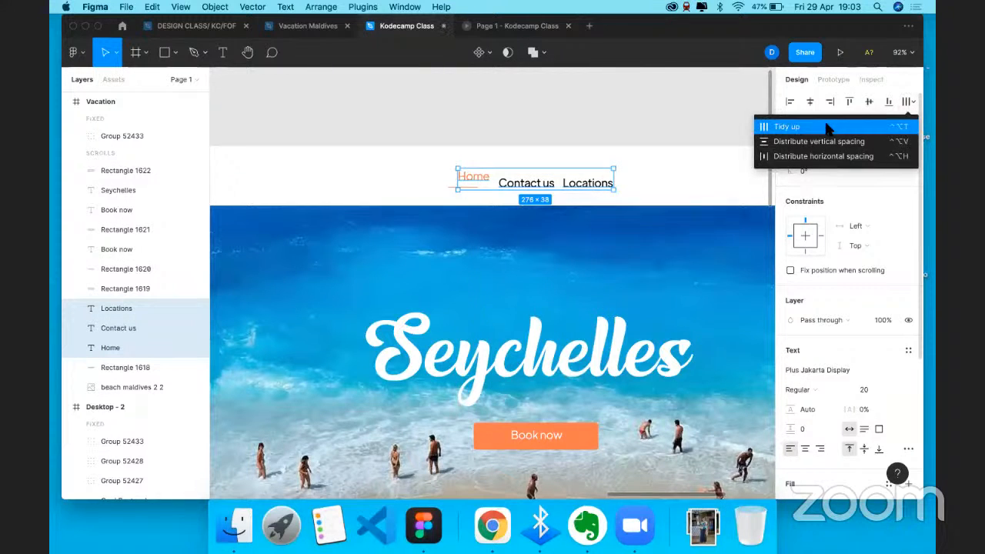
pyautogui.click(827, 128)
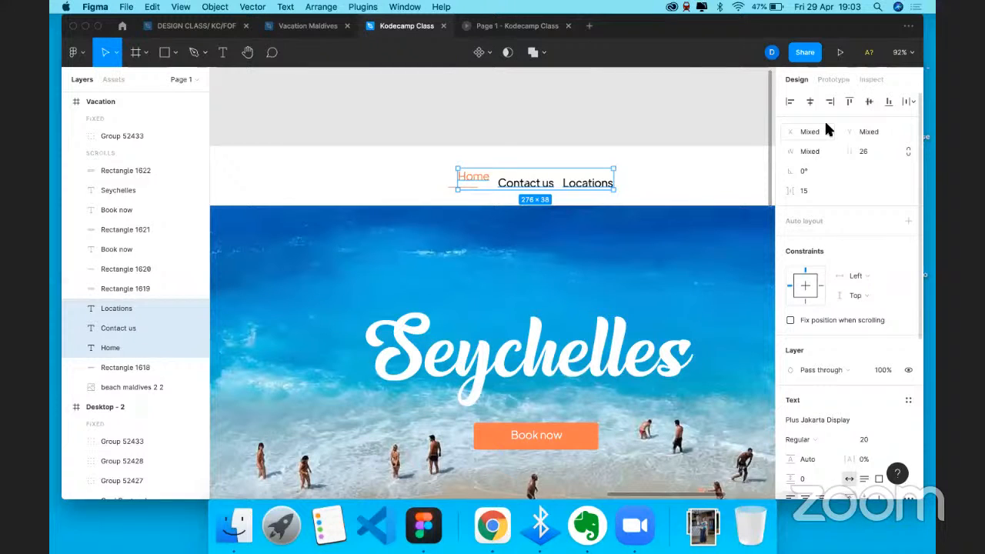
pyautogui.click(869, 103)
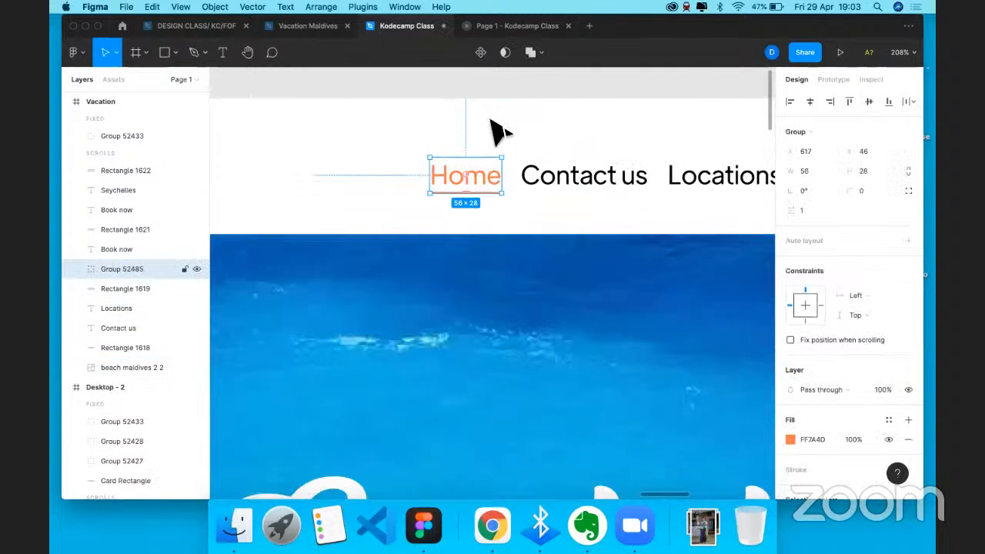
# - Clear the nav link selection and pan the canvas back to the full Vacation frame
pyautogui.click(584, 174)
pyautogui.scroll(-10, 624, 120)
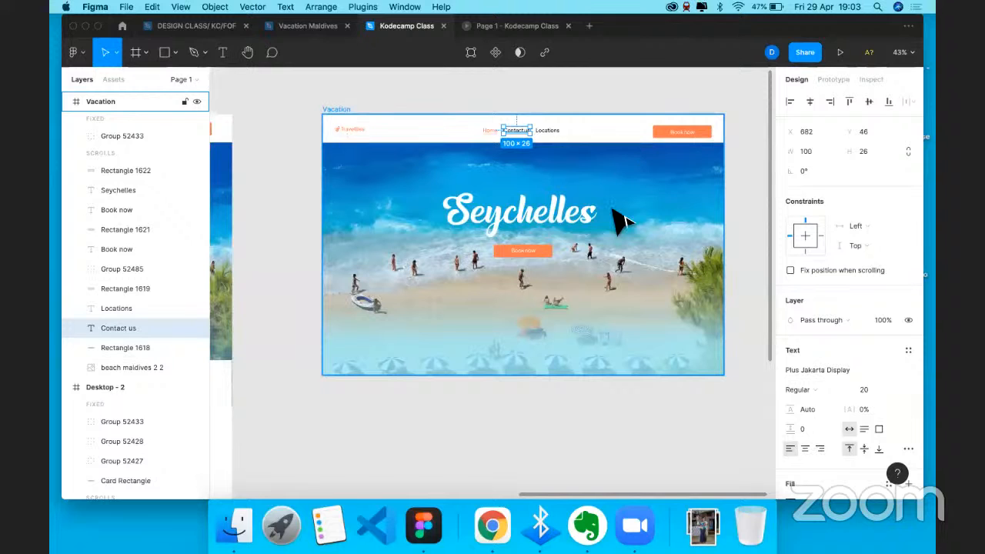
pyautogui.press('Tab')
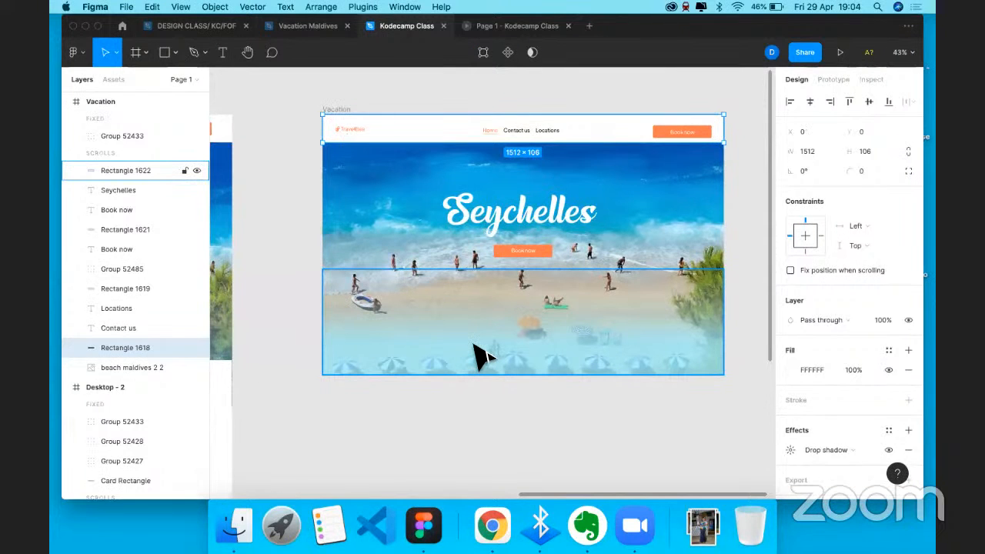
pyautogui.press('Escape')
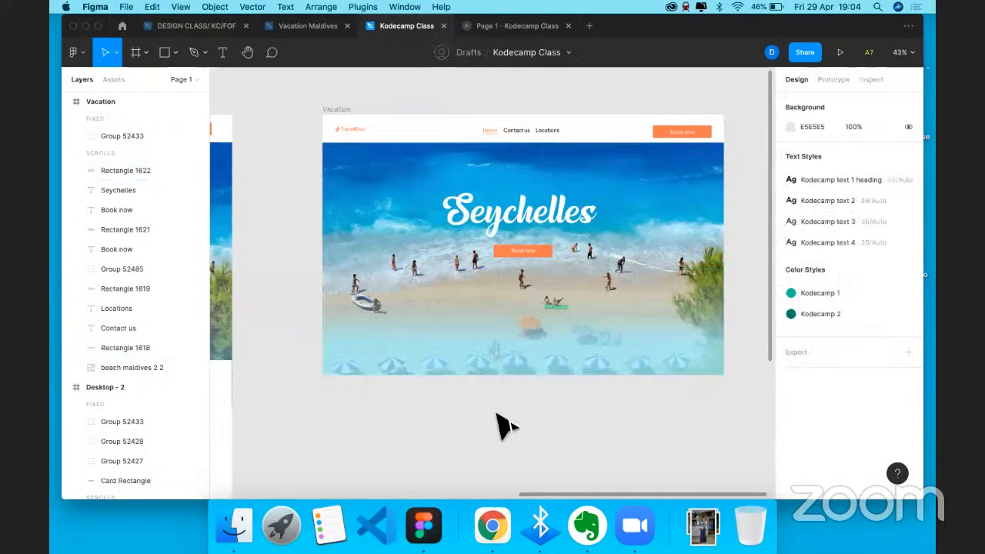
pyautogui.hscroll(-2, 504, 426)
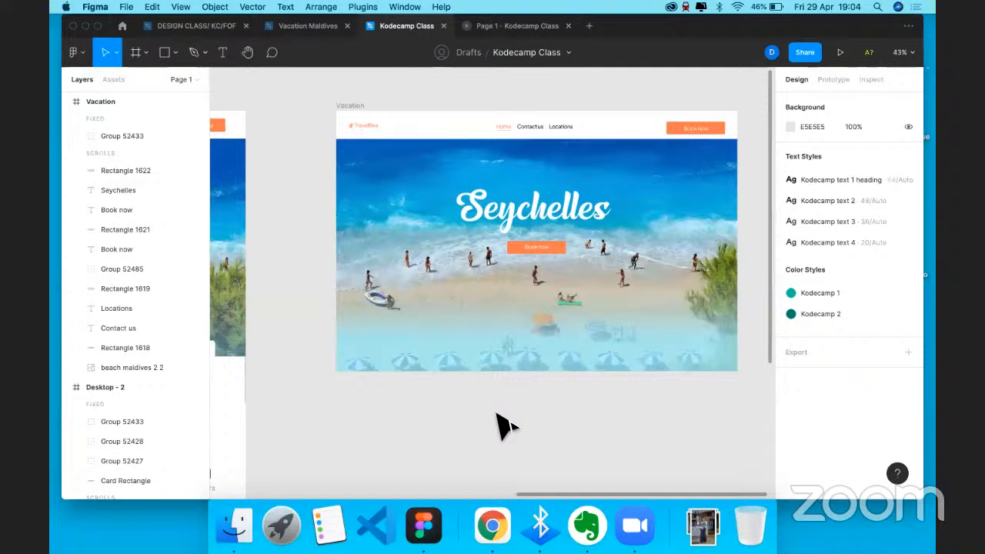
pyautogui.hscroll(-10, 504, 426)
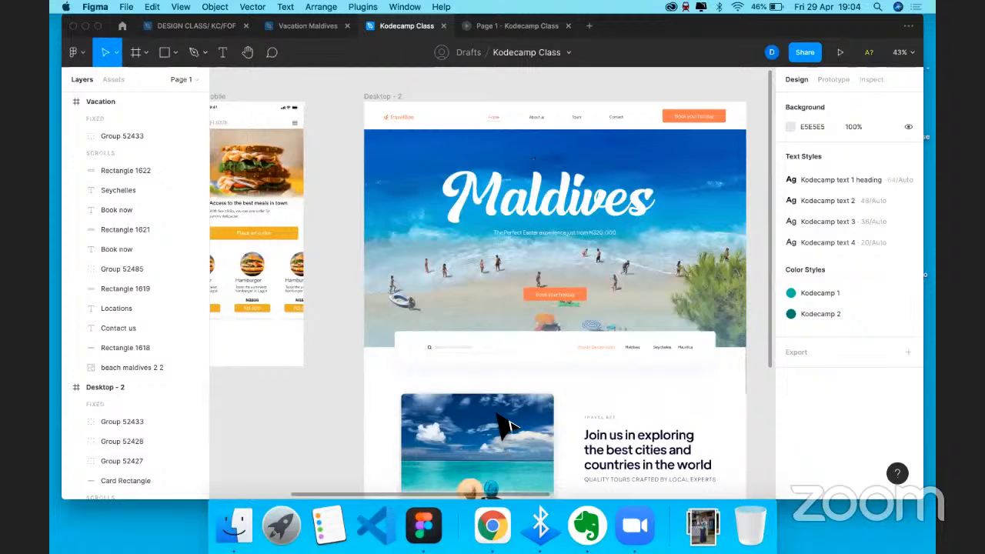
pyautogui.hscroll(1, 504, 426)
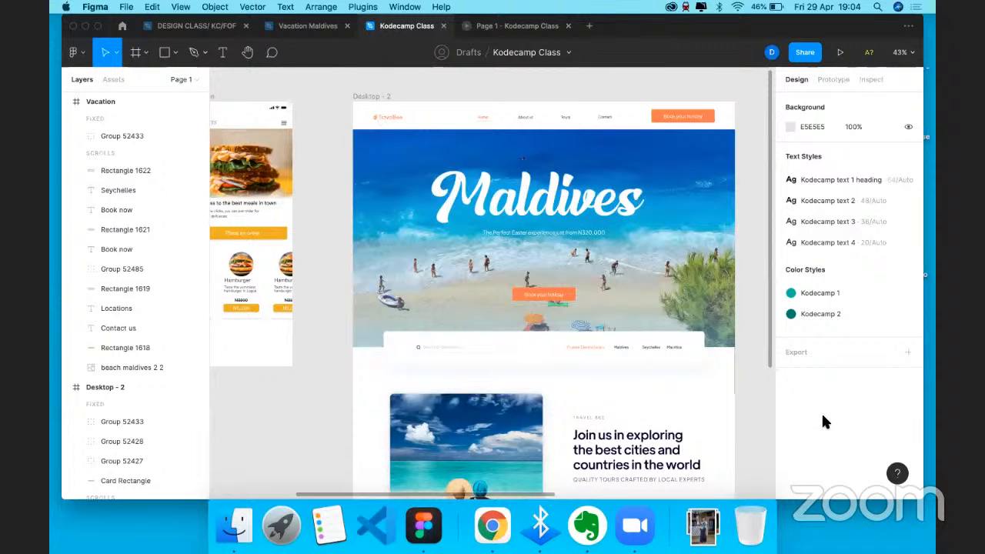
# - Select the Vacation frame and show its export preview with the PNG format
pyautogui.press('n')
pyautogui.scroll(-5, 808, 443)
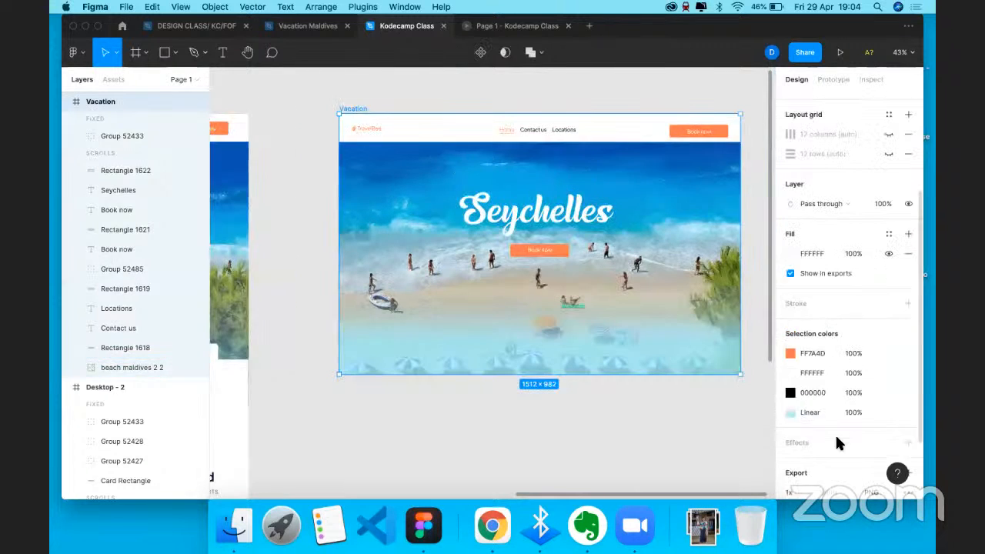
pyautogui.scroll(-2, 881, 412)
pyautogui.click(871, 403)
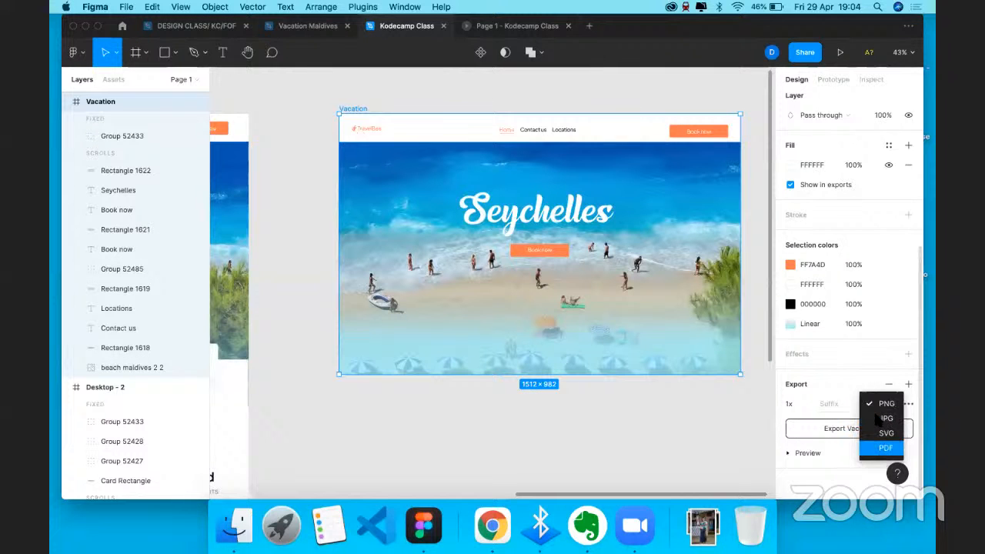
pyautogui.click(808, 456)
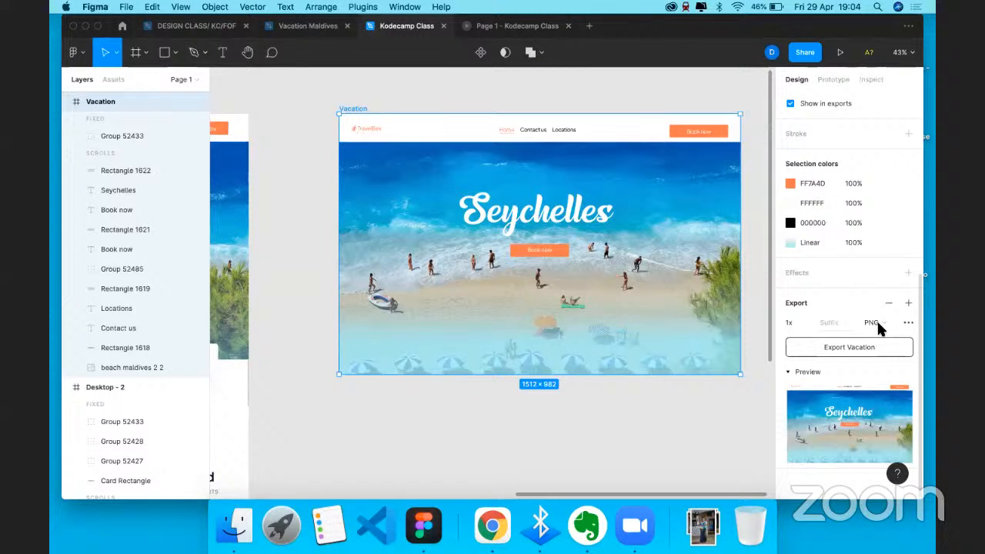
# - Switch the 1x export to JPG, browse the other formats, and keep JPG
pyautogui.click(878, 323)
pyautogui.click(879, 334)
pyautogui.click(873, 322)
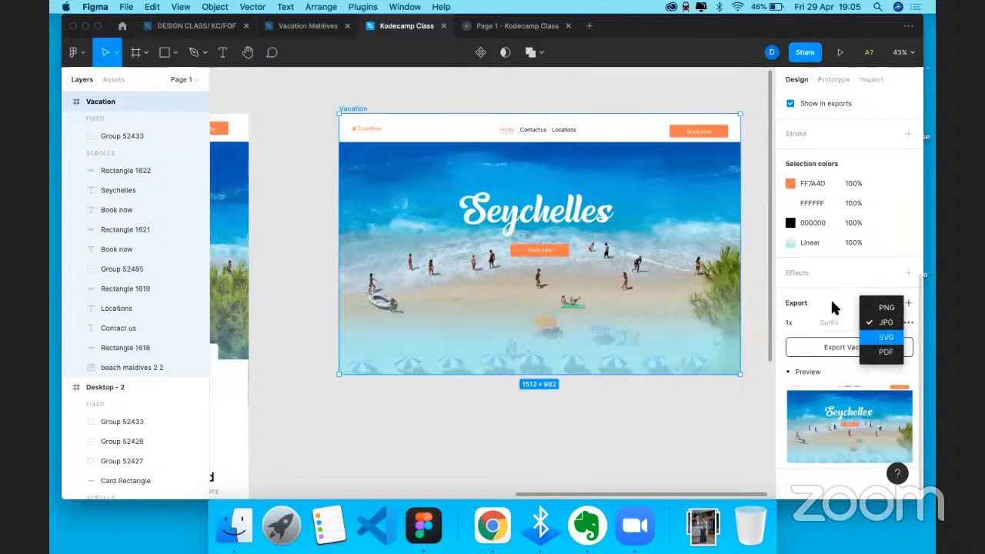
pyautogui.press('Down')
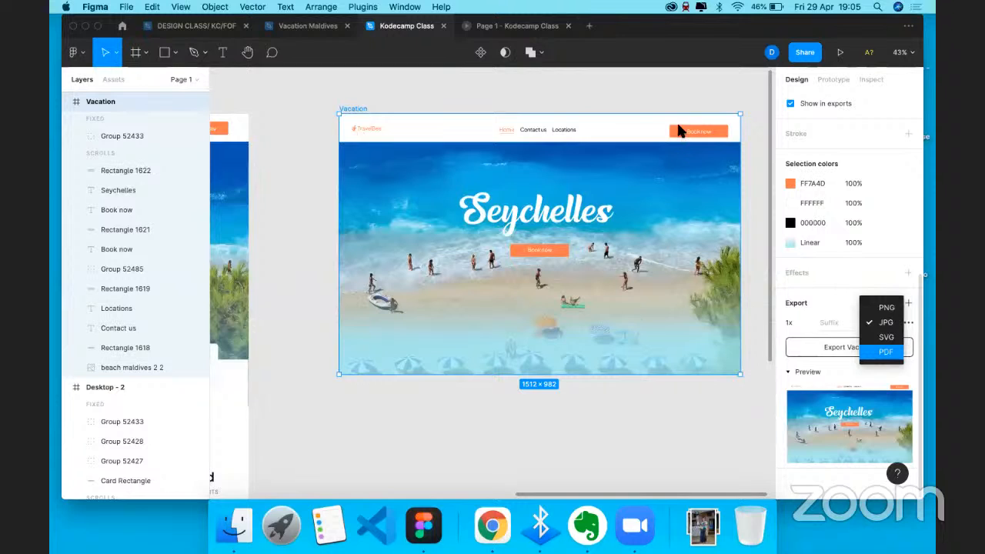
pyautogui.press('Escape')
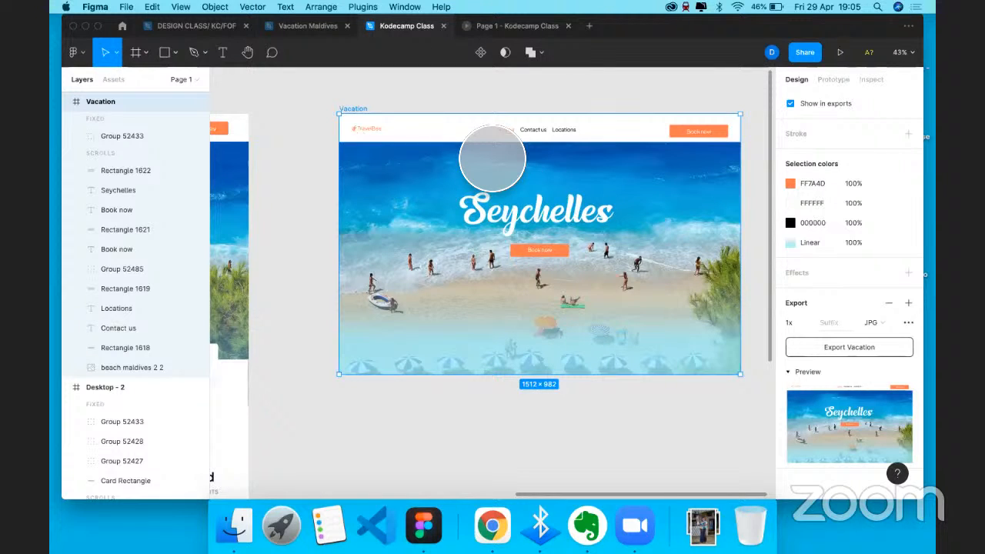
# - Return to the Kodecamp Class file and show prototype settings for Maldives Desktop - 2
pyautogui.hotkey('ctrl', 'Tab')
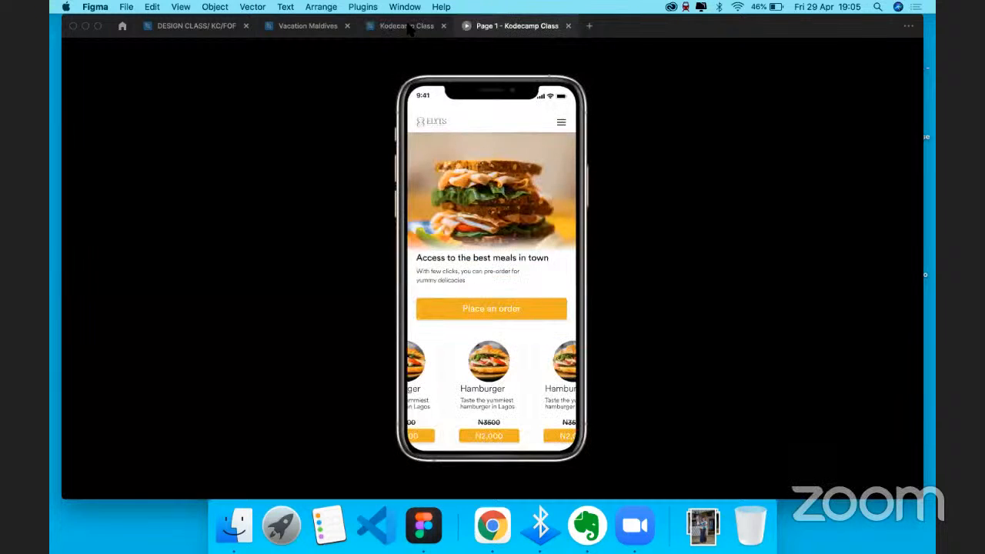
pyautogui.click(408, 27)
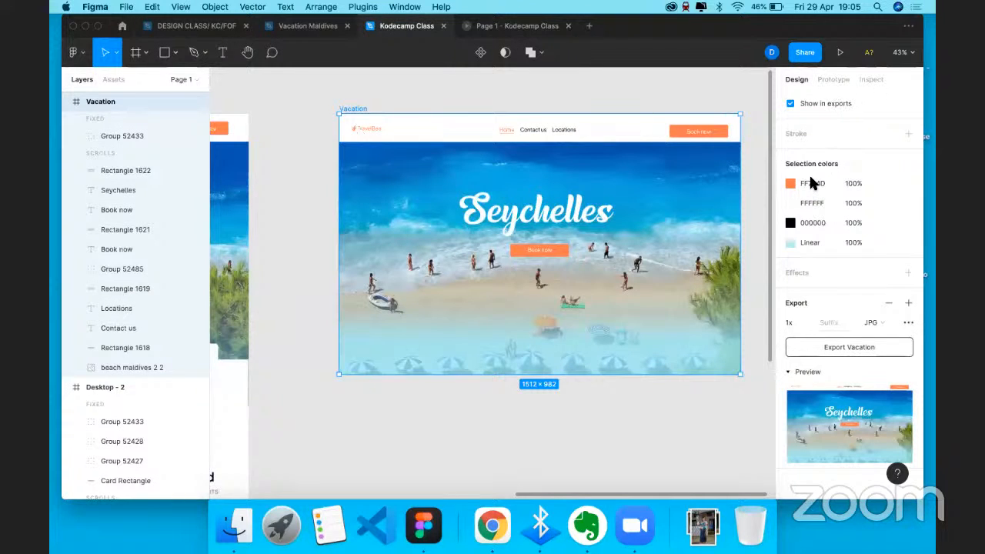
pyautogui.hscroll(-7, 493, 292)
pyautogui.click(409, 118)
pyautogui.click(833, 80)
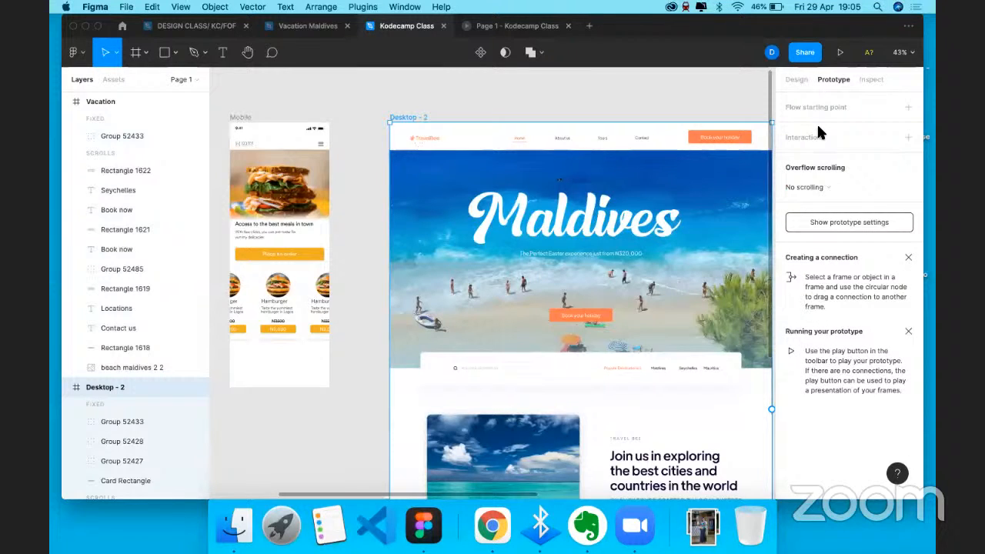
pyautogui.press('Escape')
# - Set the prototype device to None and select Desktop - 2 for preview
pyautogui.click(823, 114)
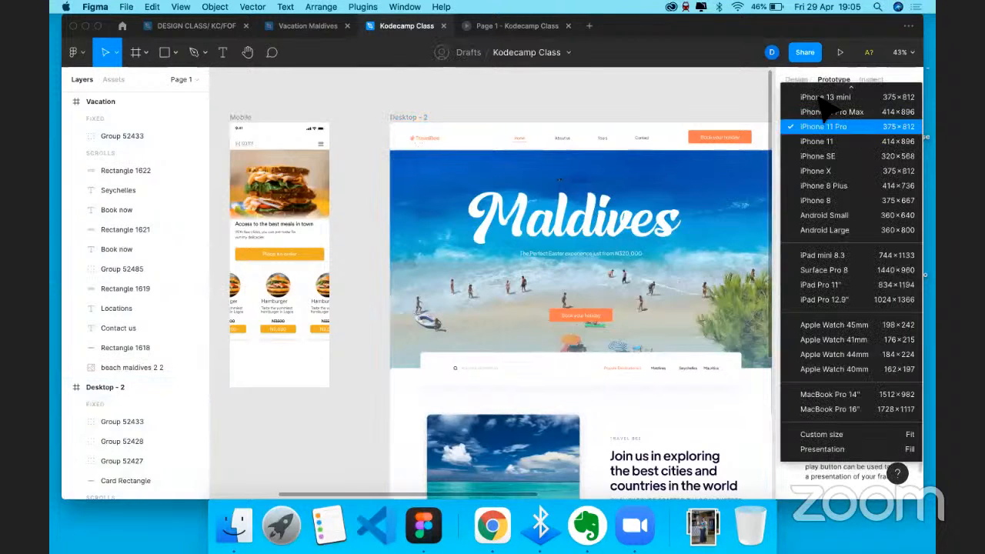
pyautogui.click(822, 99)
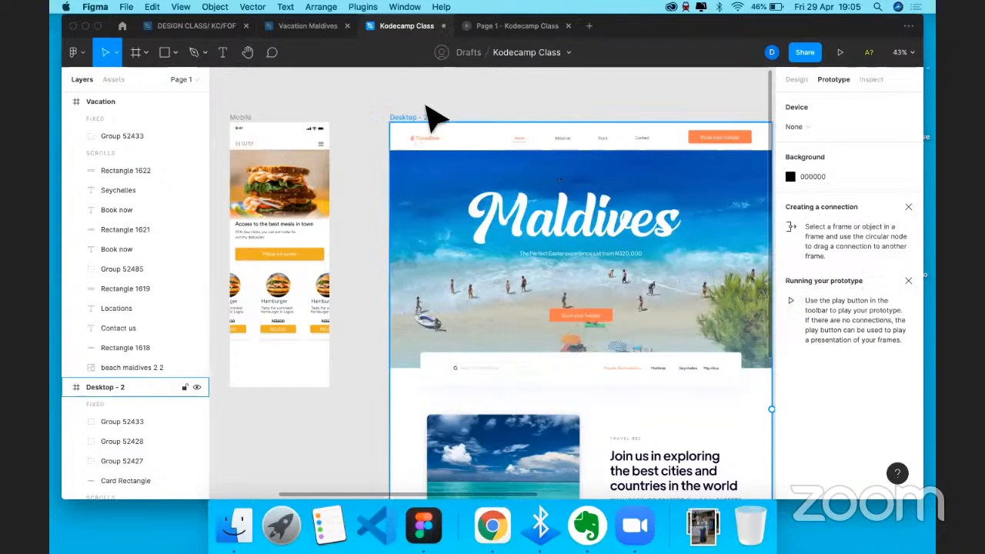
pyautogui.click(728, 134)
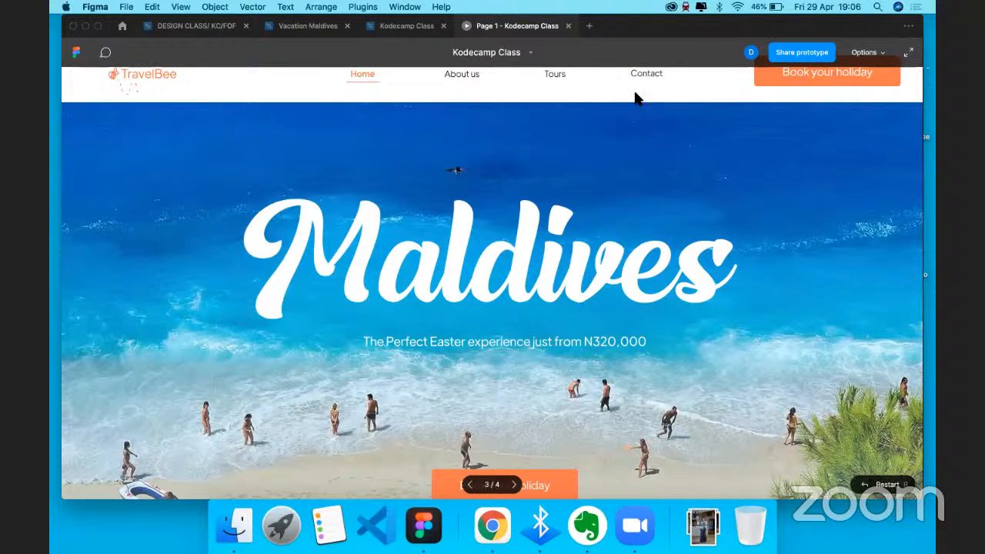
# - Scroll the Maldives prototype, fit the whole page, and switch to full screen
pyautogui.scroll(-5, 869, 73)
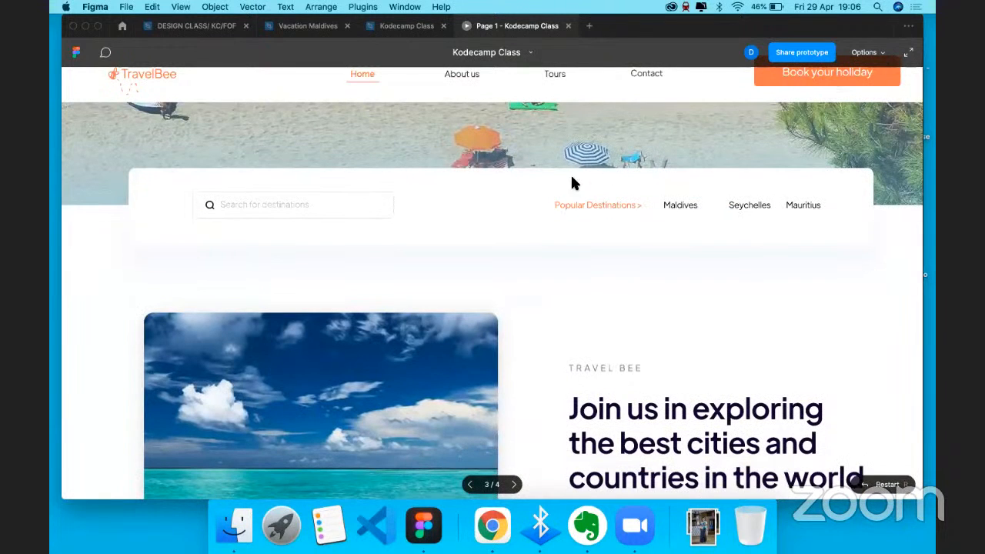
pyautogui.scroll(5, 523, 200)
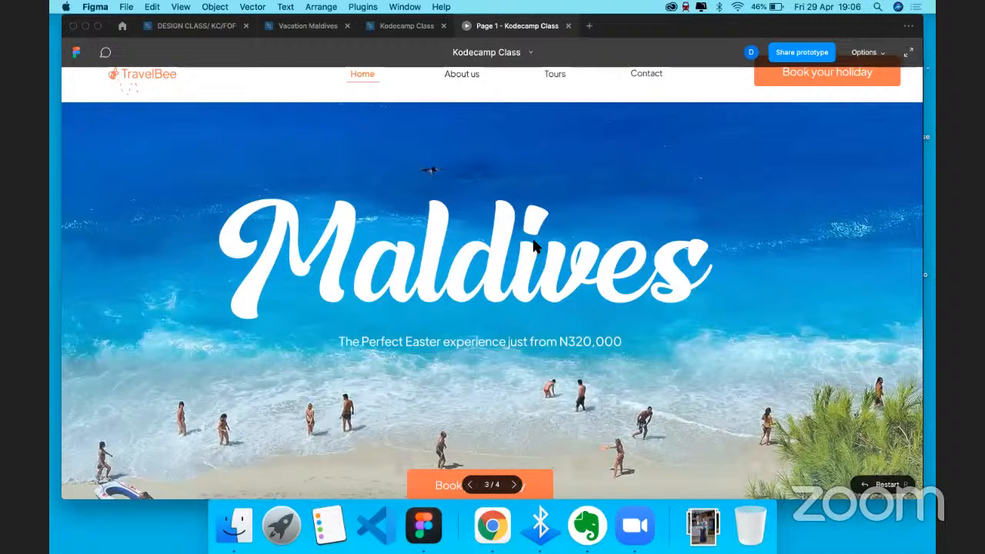
pyautogui.press('z')
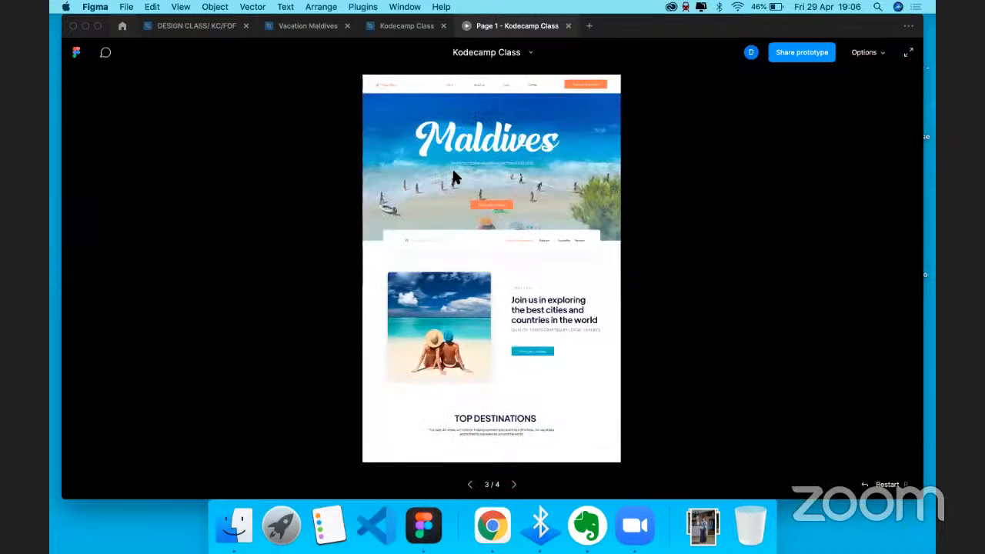
pyautogui.press('ctrl+super+f')
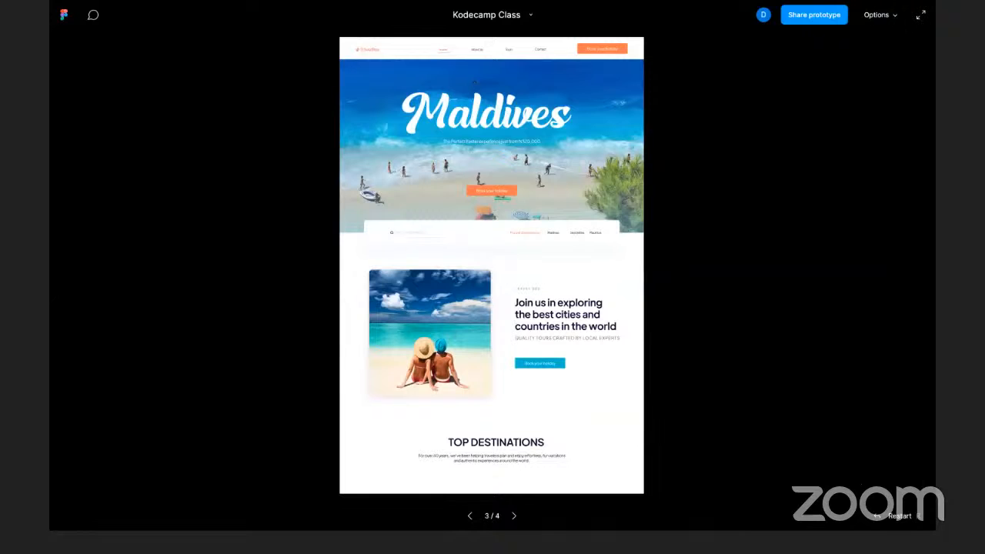
# - Set the prototype view to Fit width and scroll back up to the Maldives hero
pyautogui.click(878, 14)
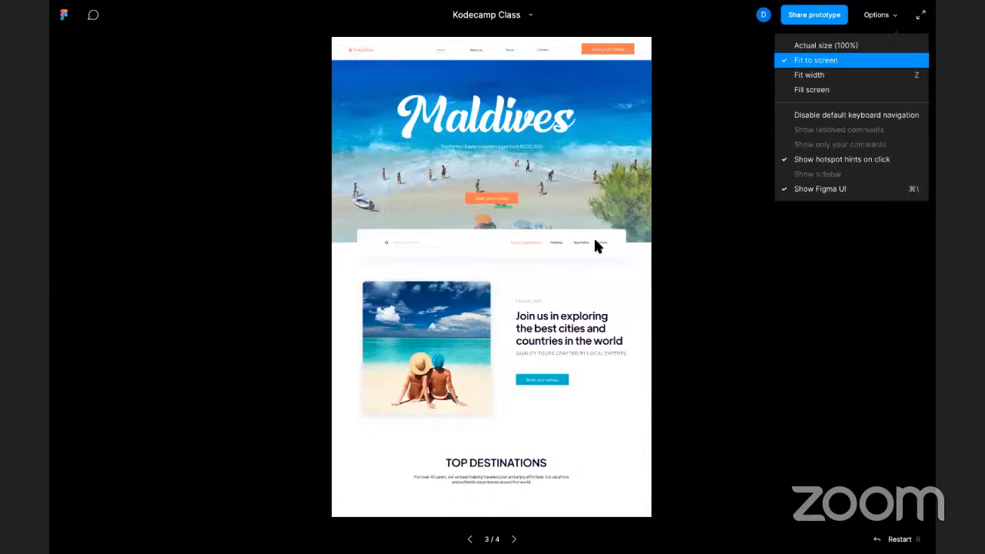
pyautogui.press('z')
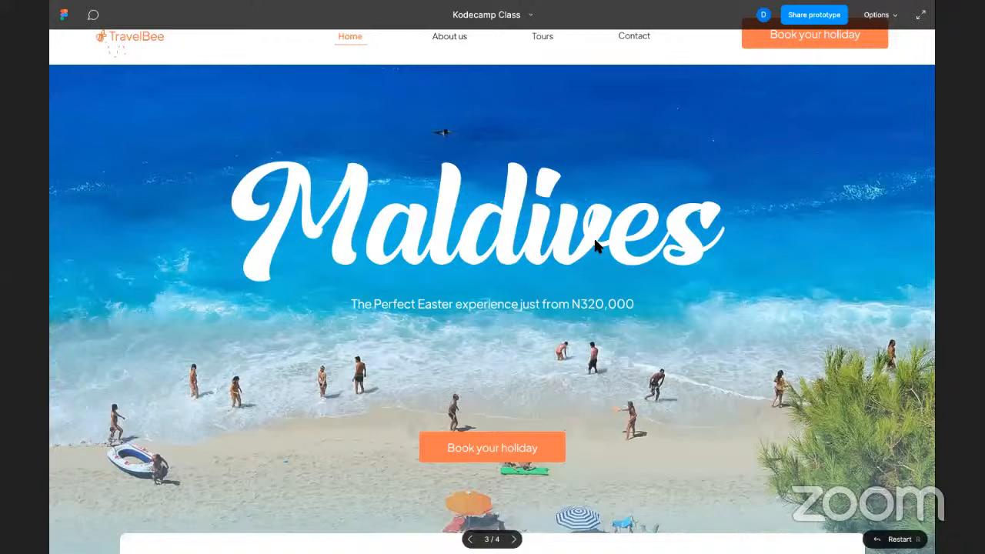
pyautogui.scroll(-10, 597, 245)
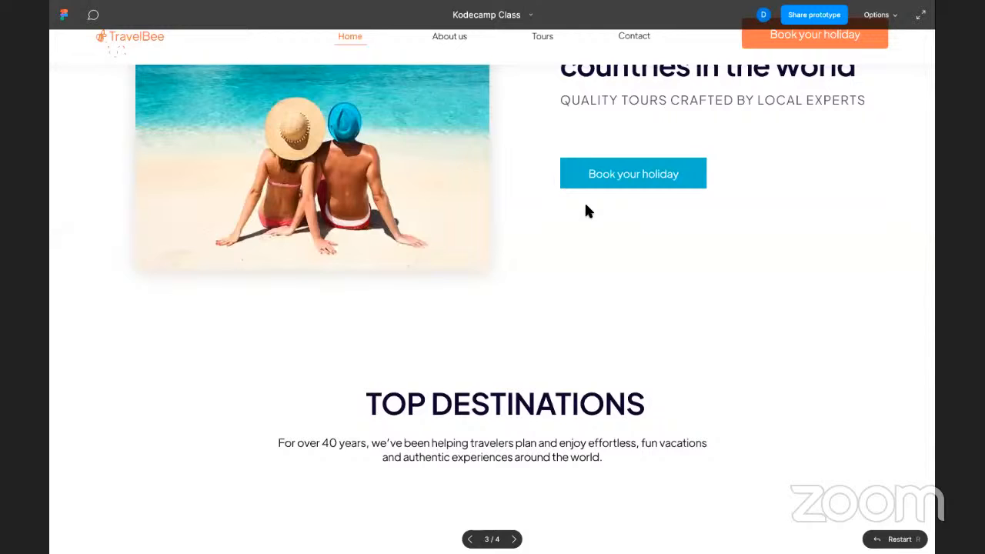
pyautogui.scroll(10, 585, 209)
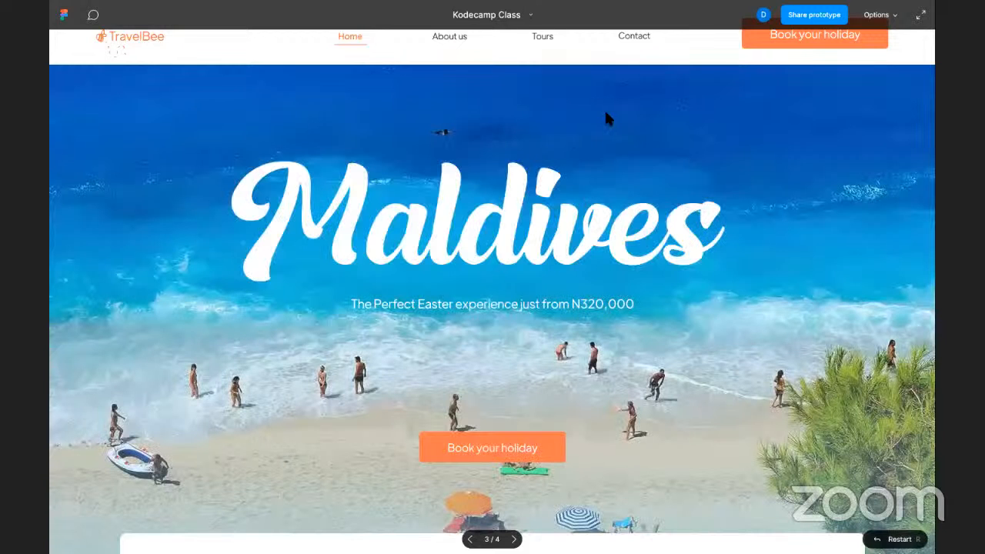
pyautogui.scroll(-8, 520, 140)
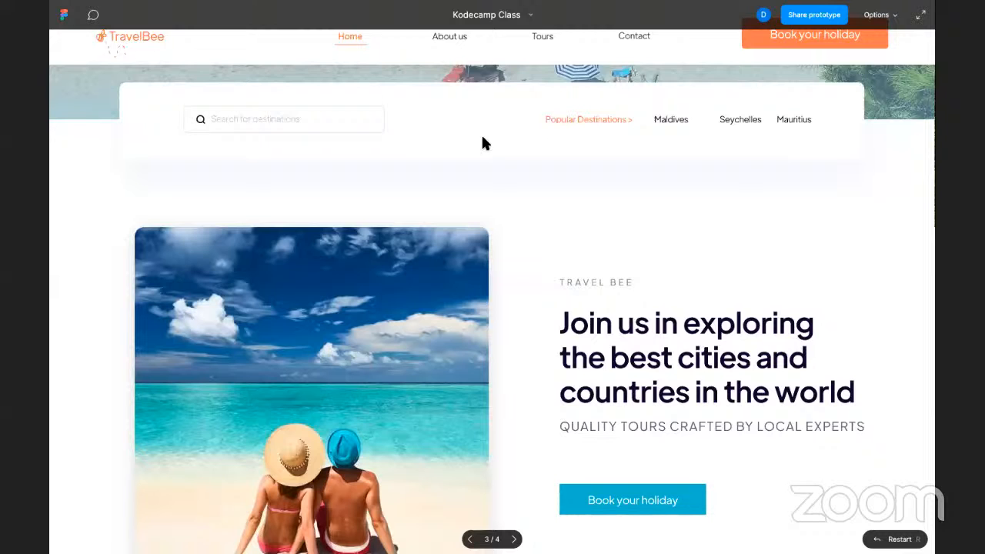
pyautogui.scroll(5, 482, 143)
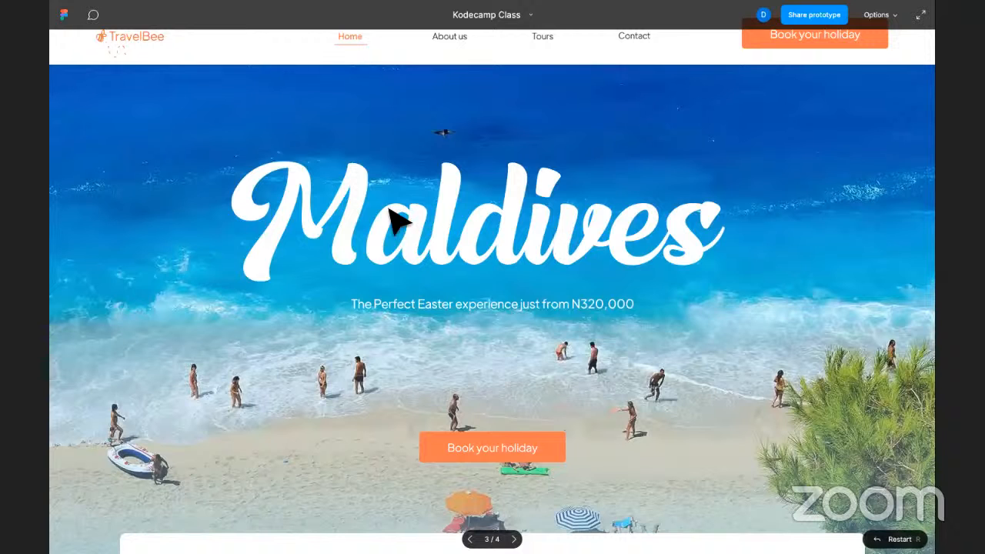
# - Exit to the Kodecamp Class file, deselect Desktop - 2, and pan right to the Vacation frame
pyautogui.hotkey('ctrl', 'shift', 'Tab')
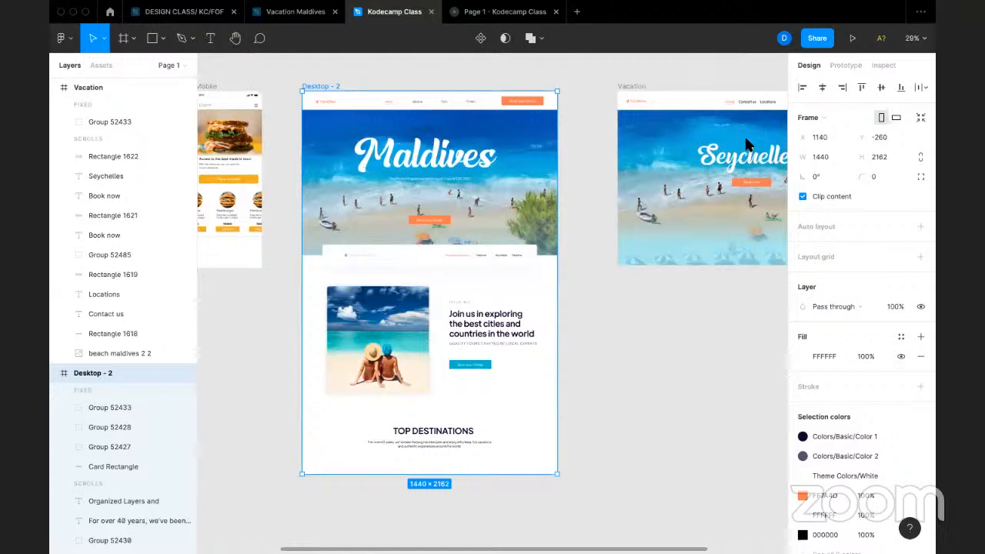
pyautogui.scroll(1, 749, 142)
pyautogui.hscroll(-1, 750, 142)
pyautogui.click(302, 141)
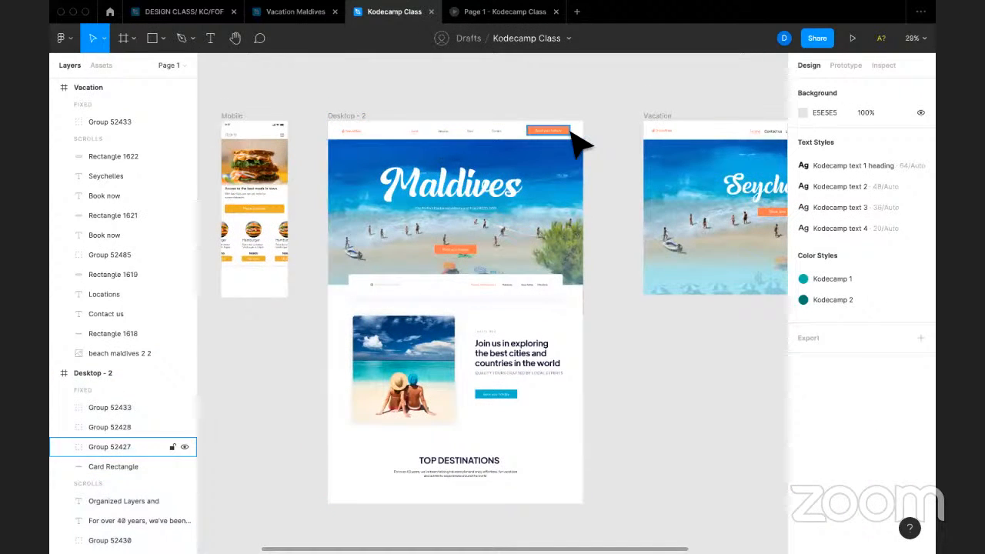
pyautogui.hscroll(5, 579, 142)
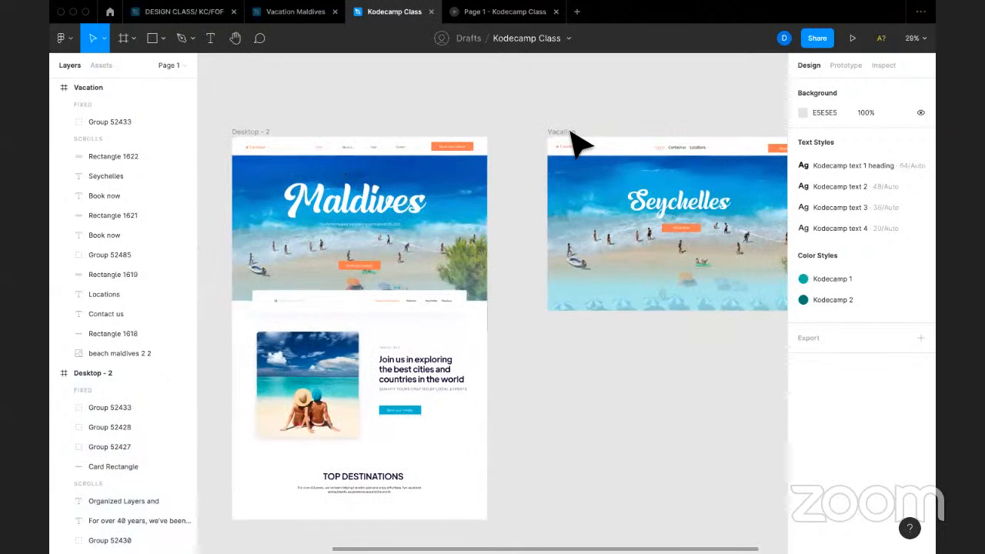
pyautogui.scroll(-1, 579, 142)
pyautogui.hscroll(1, 579, 142)
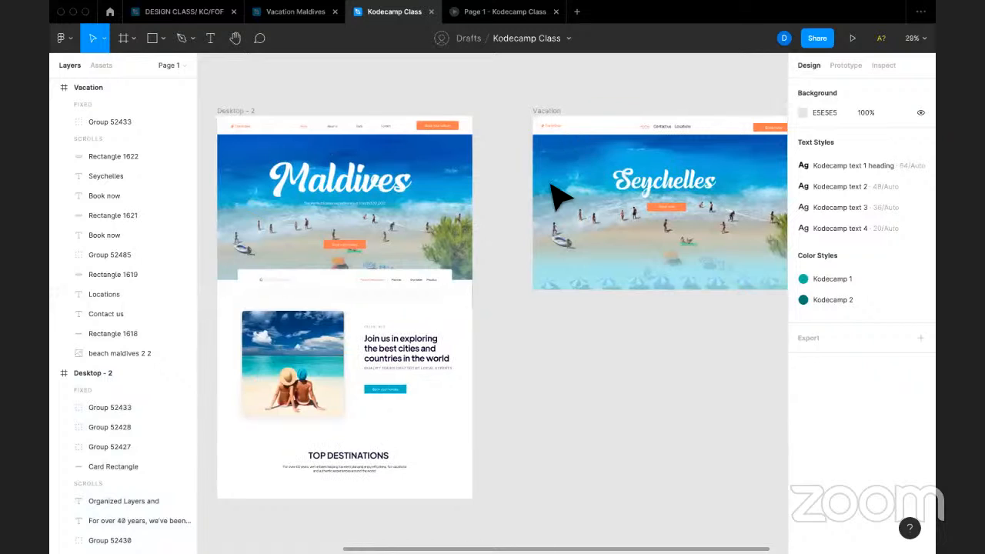
pyautogui.hscroll(1, 560, 197)
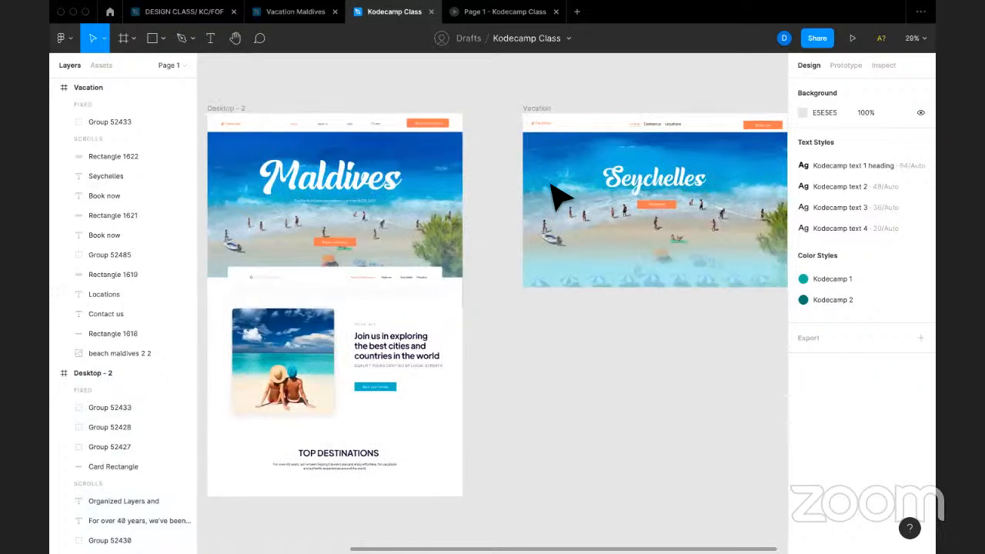
pyautogui.hscroll(1, 560, 194)
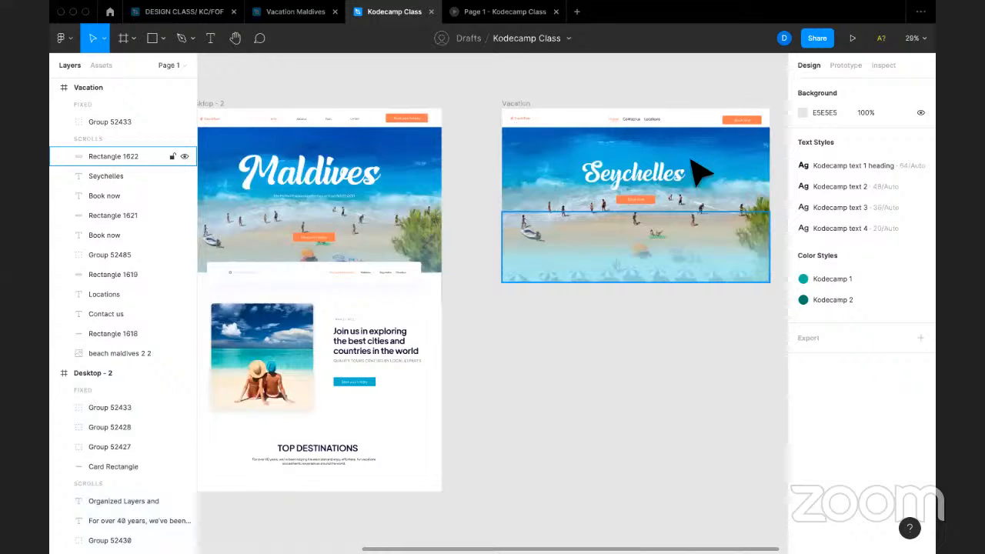
pyautogui.hscroll(2, 690, 160)
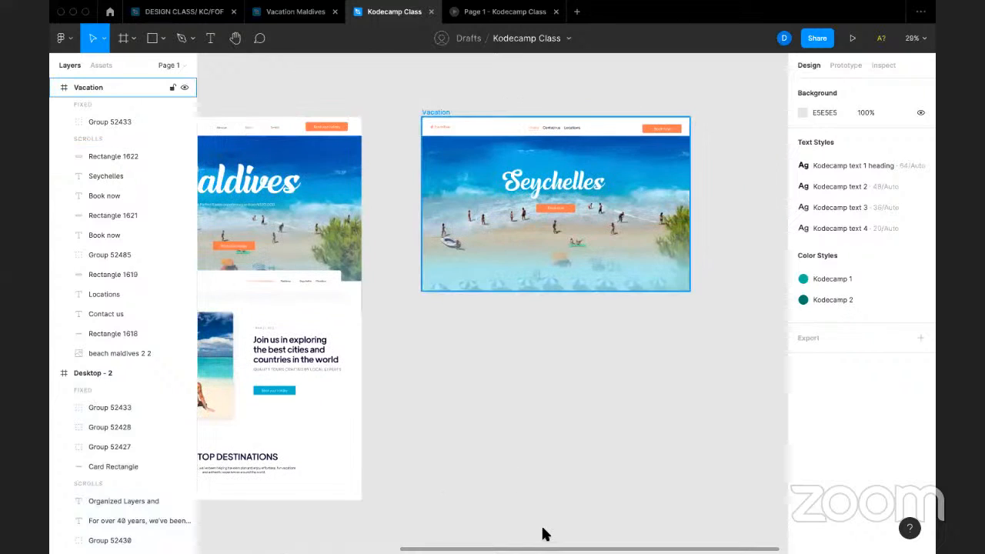